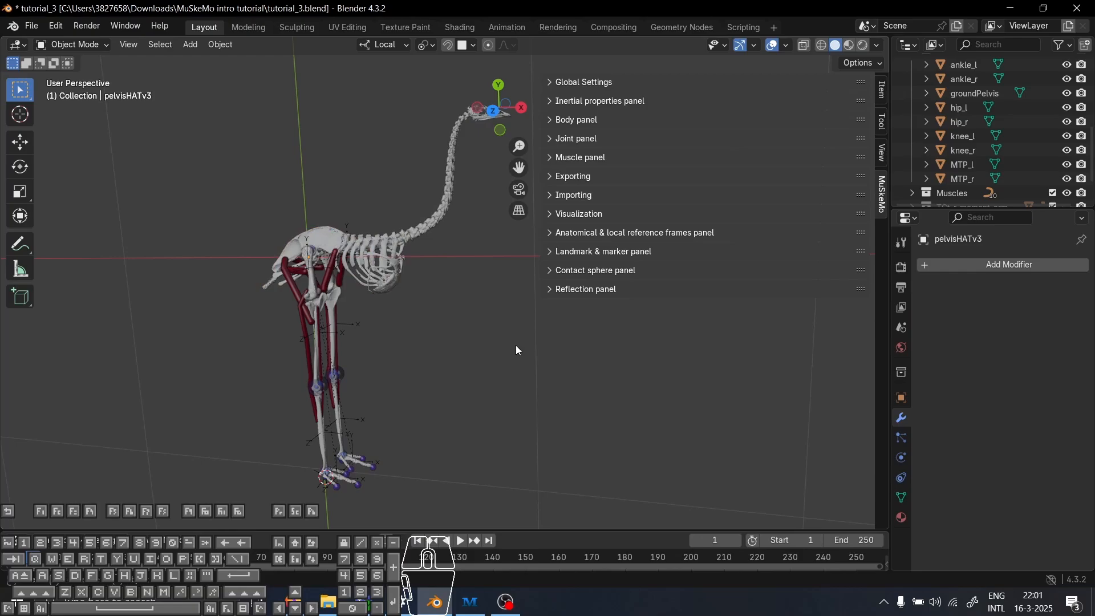
Switch to the browser and examine the emu model figure in the Science Advances paper on bird locomotion
middle_drag(516, 306, 492, 412)
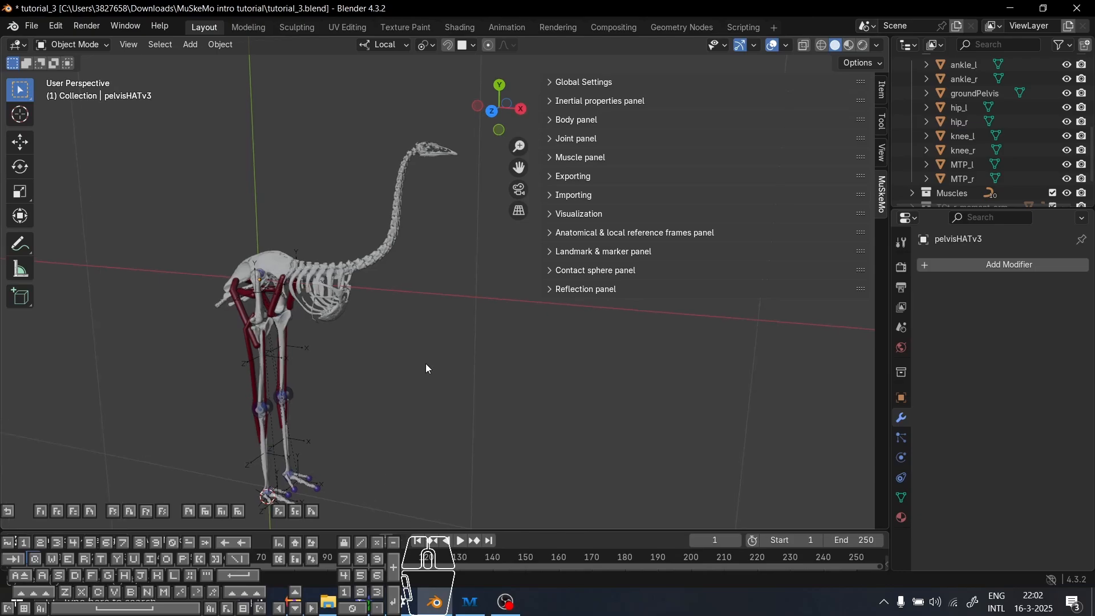
key(alt+Tab)
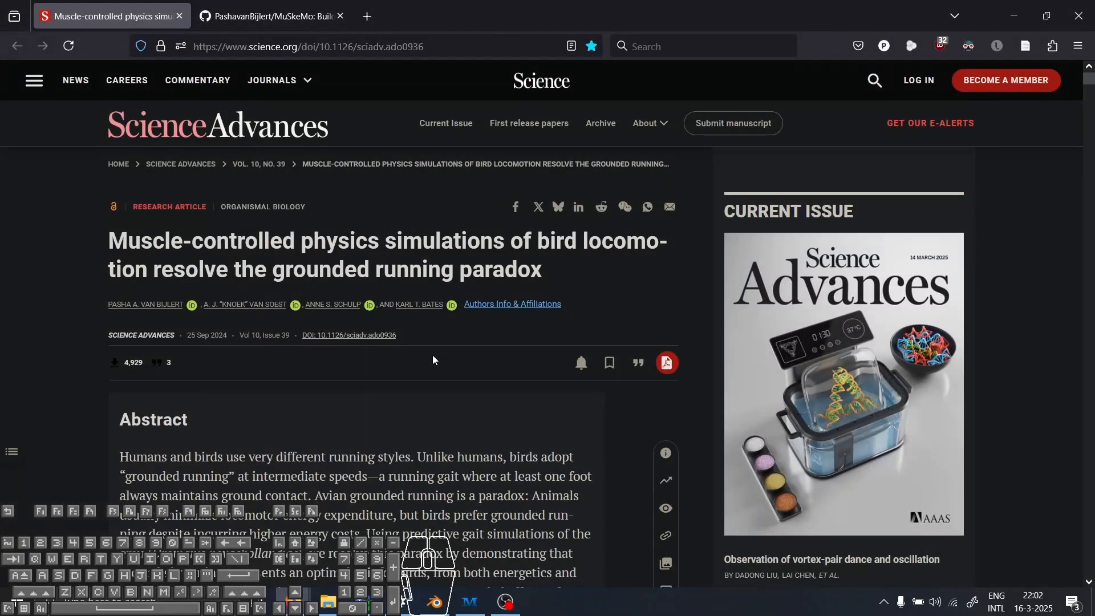
scroll(432, 355, down, 2)
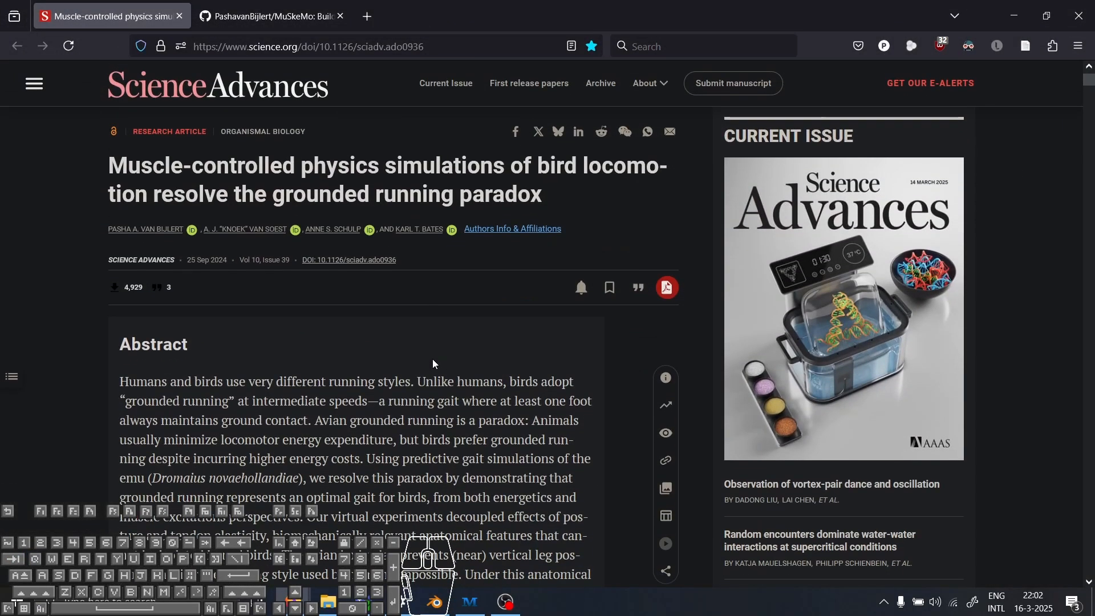
scroll(432, 360, down, 15)
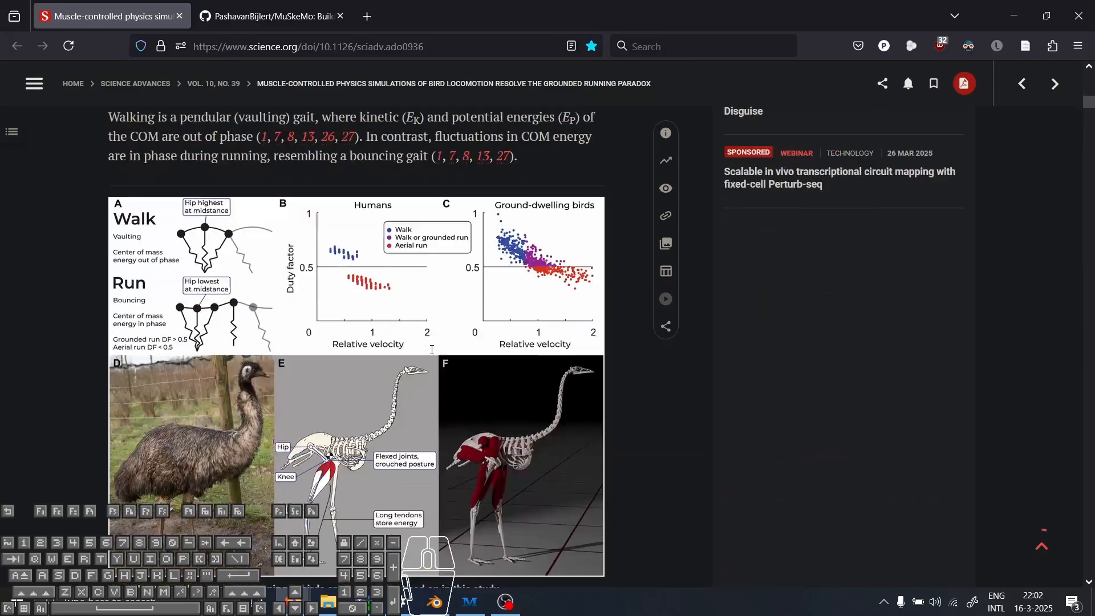
scroll(432, 349, down, 4)
scroll(490, 376, up, 2)
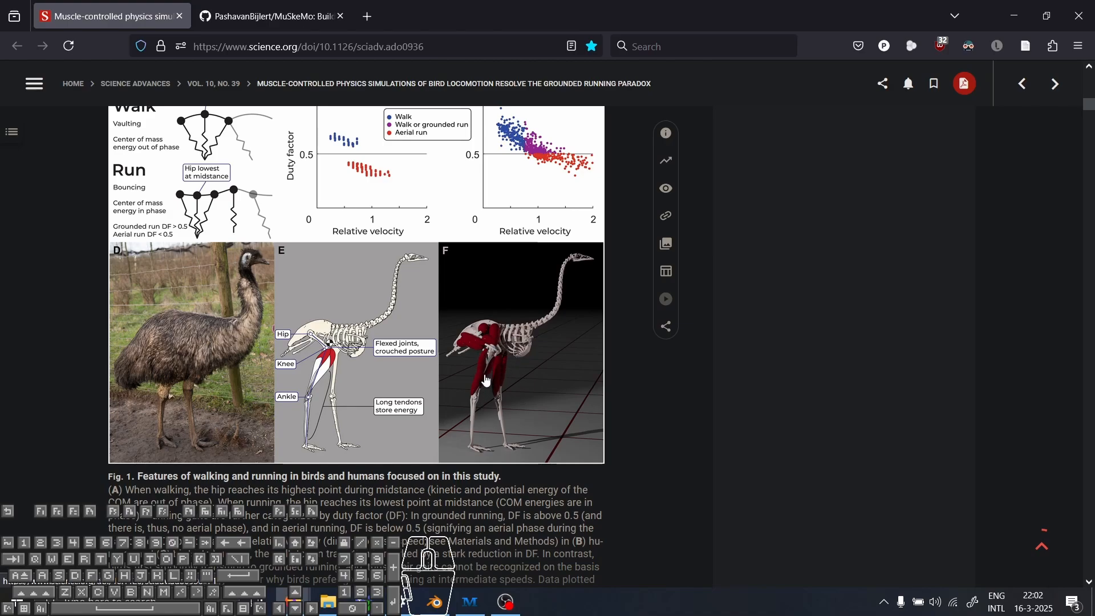
Switch back to Blender and examine the emu musculoskeletal model from several angles
key(alt+Tab)
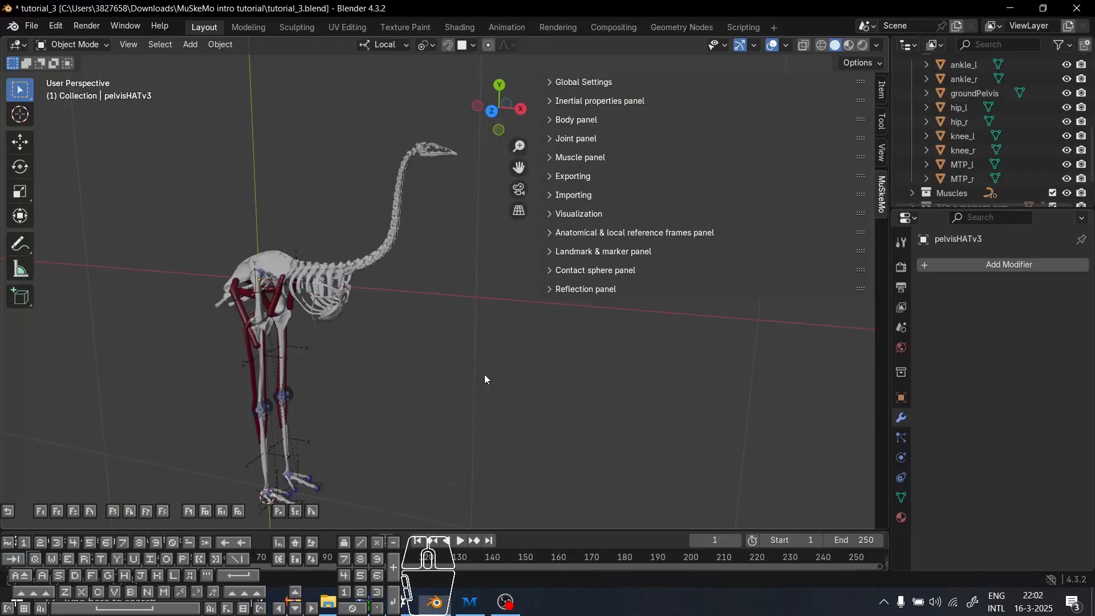
middle_drag(354, 367, 402, 316)
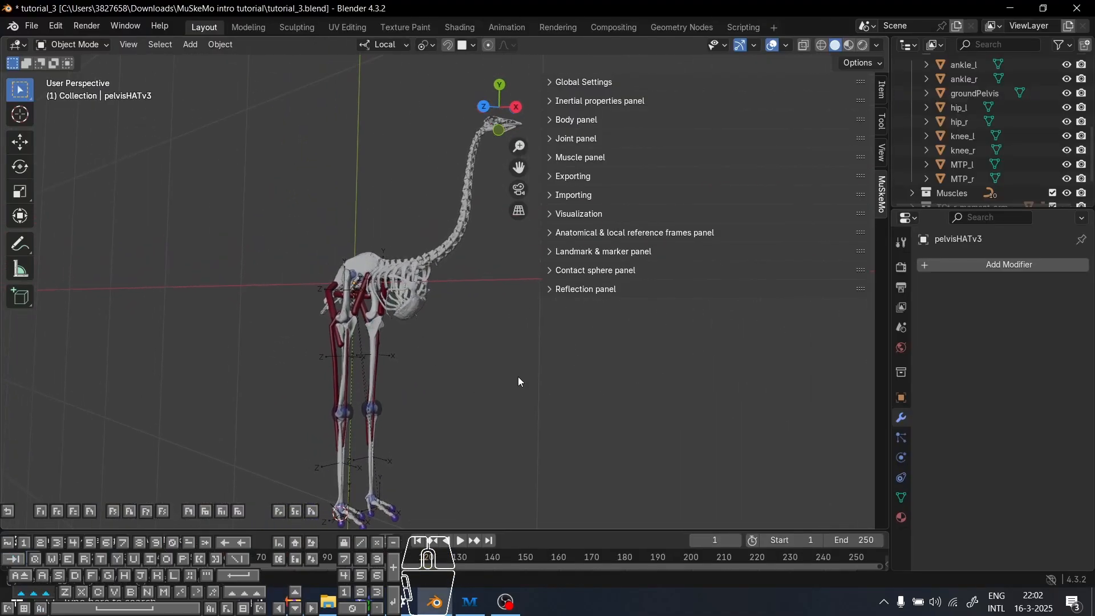
middle_drag(517, 379, 493, 359)
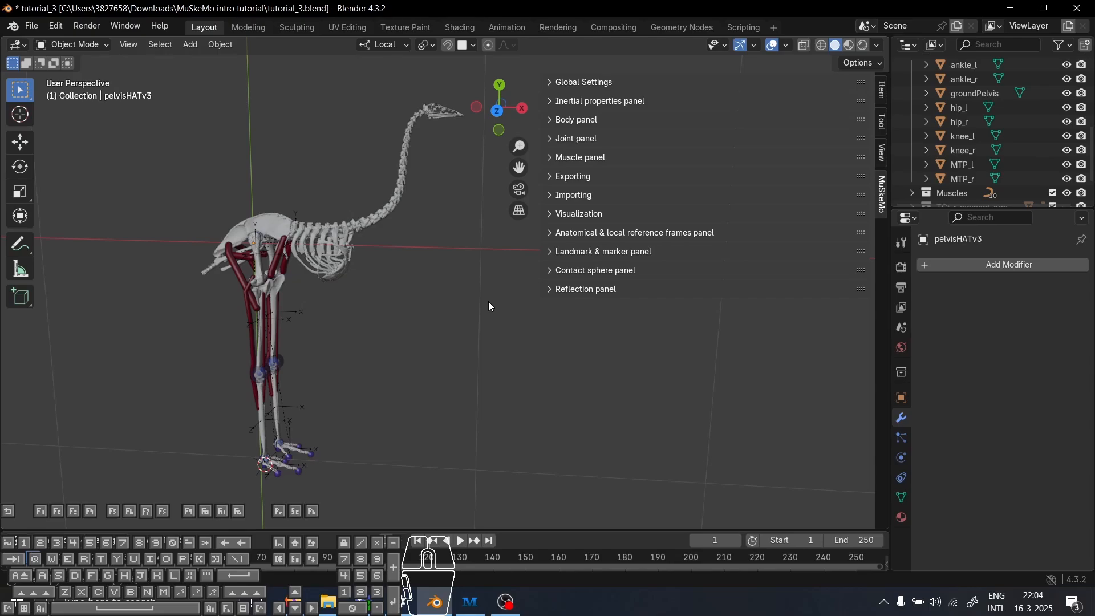
Switch to the MuSkeMo GitHub page in the browser, go to its releases and expand the assets of MuSkeMo sample dataset 1
key(alt+Tab)
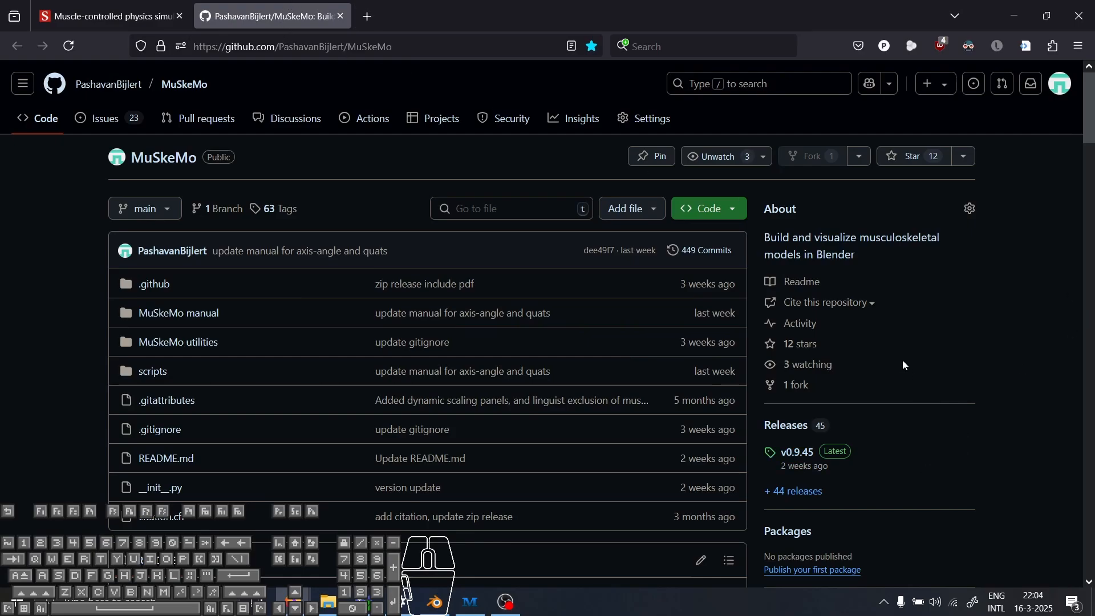
click(786, 431)
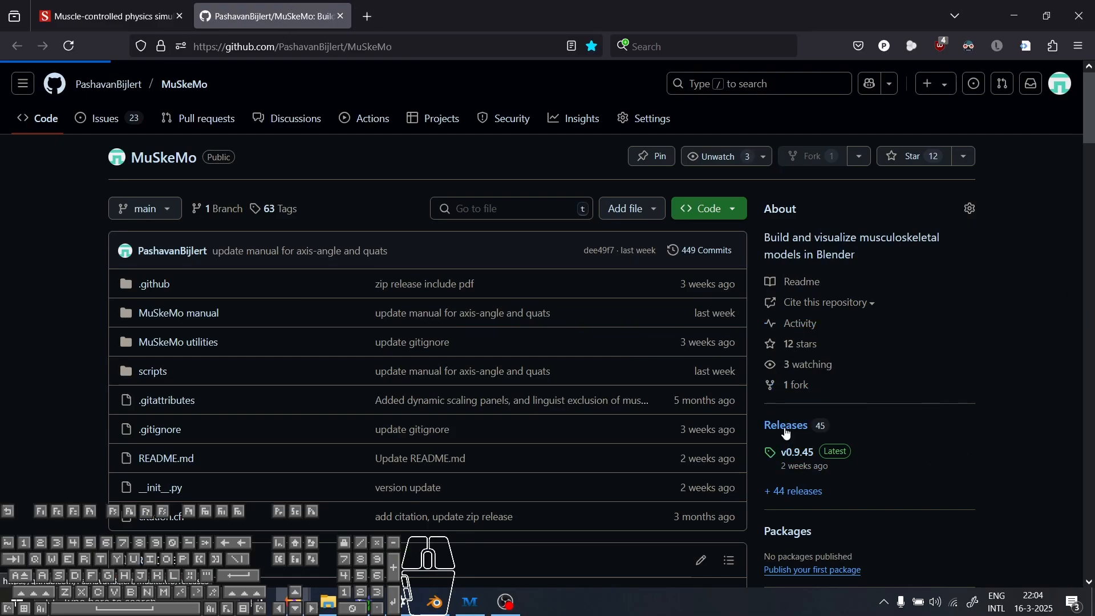
scroll(499, 368, down, 5)
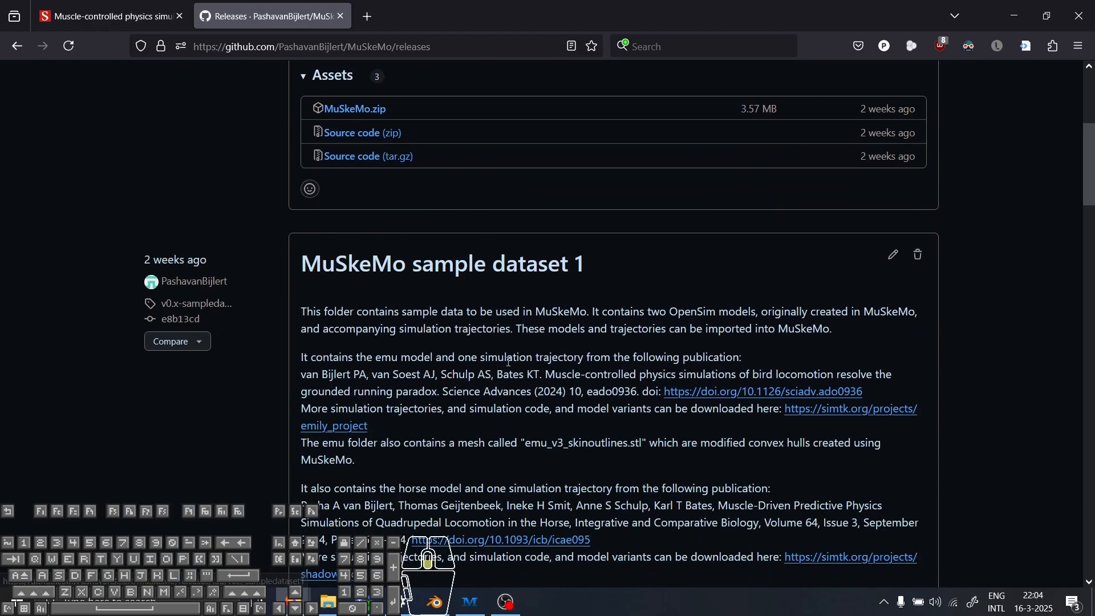
scroll(509, 360, down, 3)
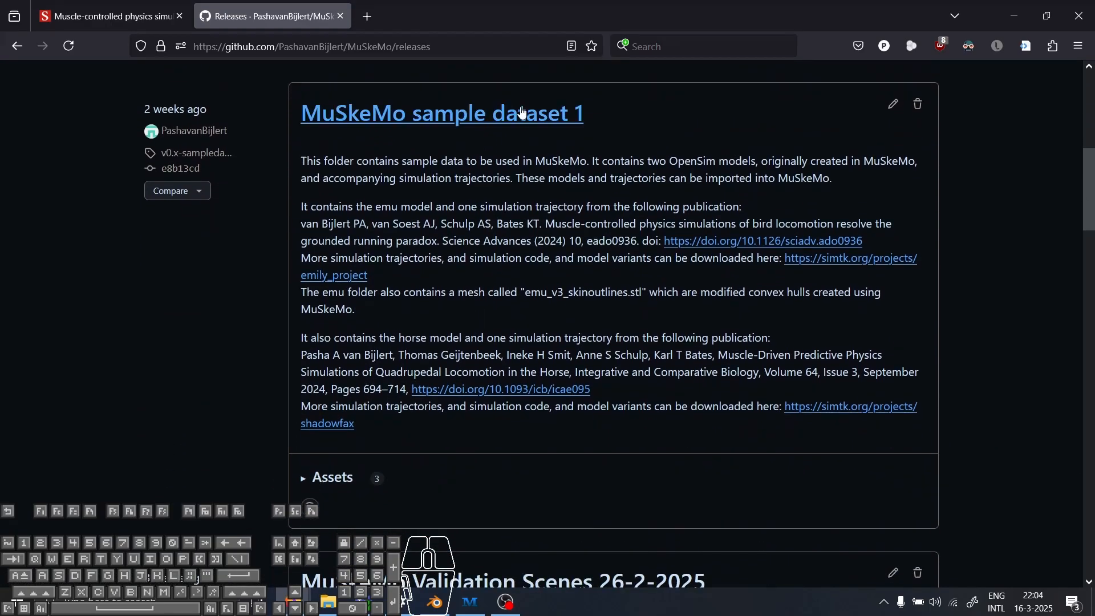
click(303, 482)
scroll(399, 445, down, 2)
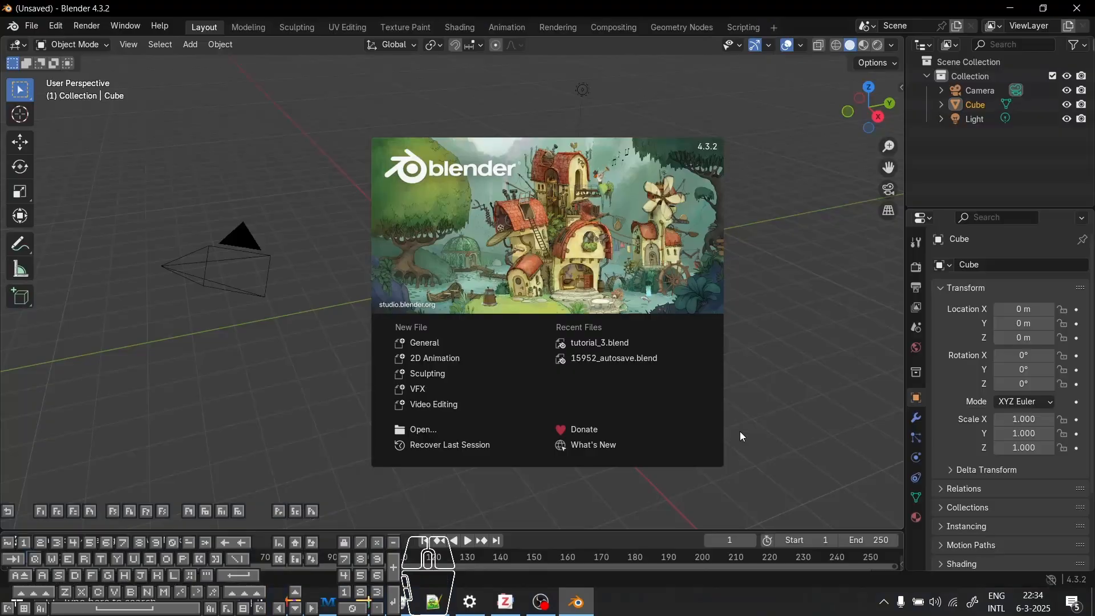
In a new Blender scene, delete the default cube and save the file as tutorial_3.blend in the MuSkeMo intro tutorial folder
click(786, 388)
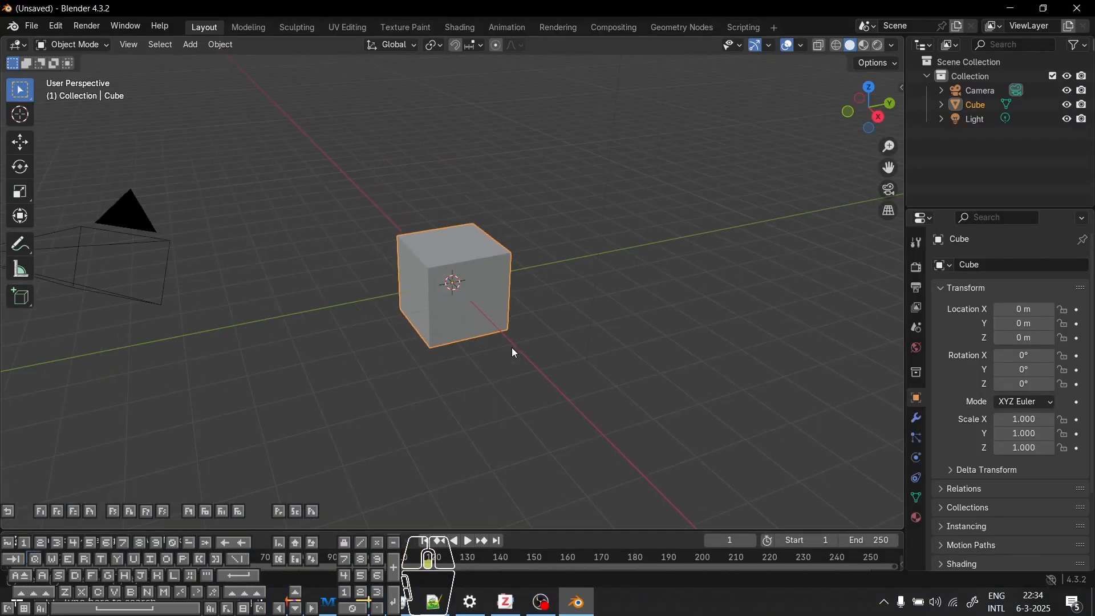
key(Delete)
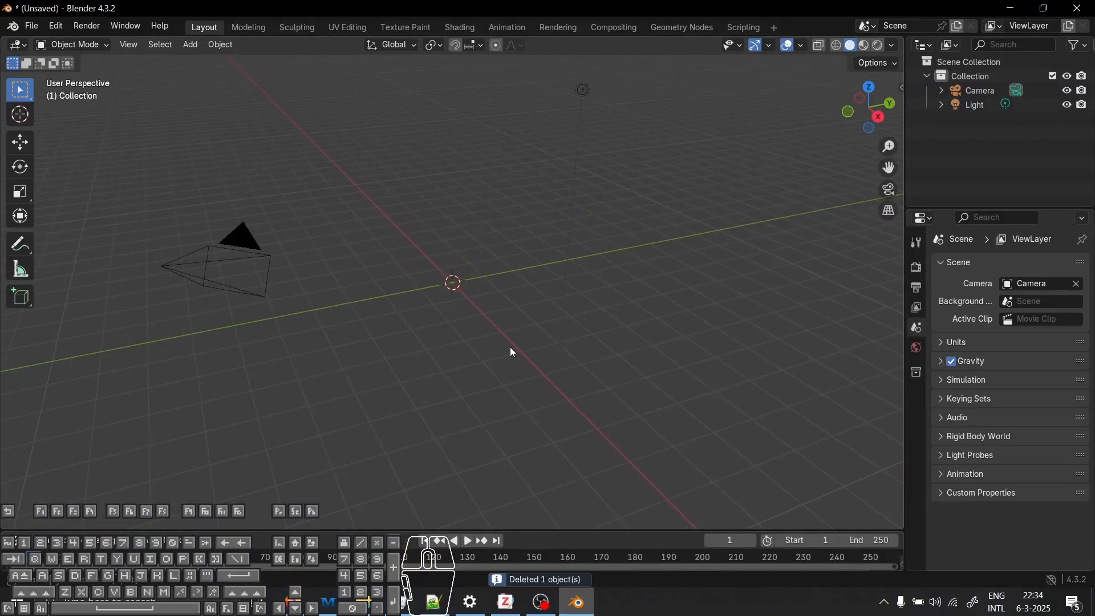
click(44, 29)
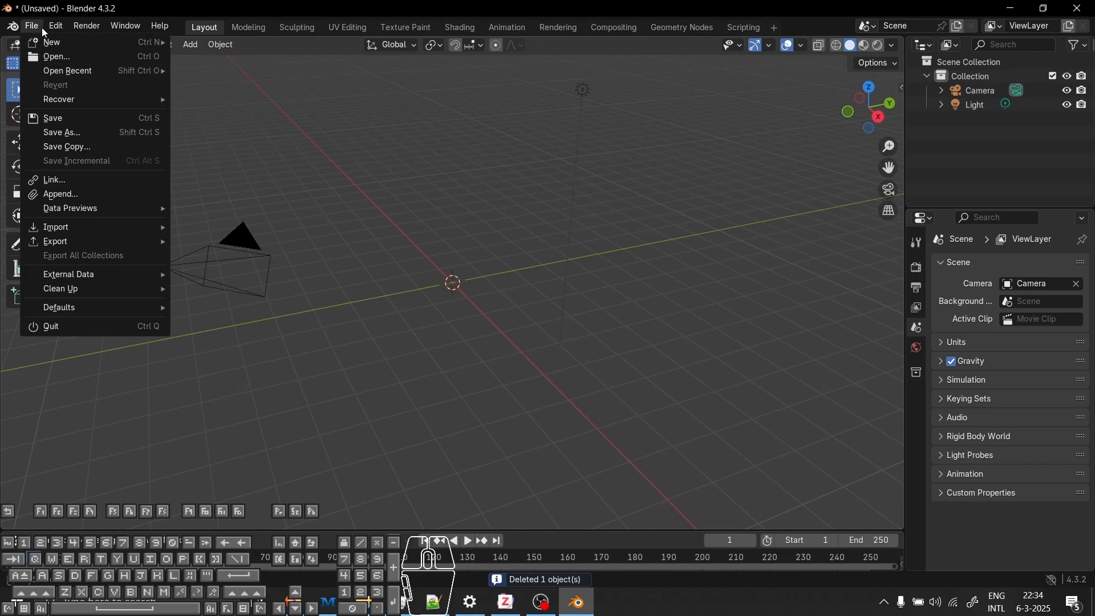
click(102, 134)
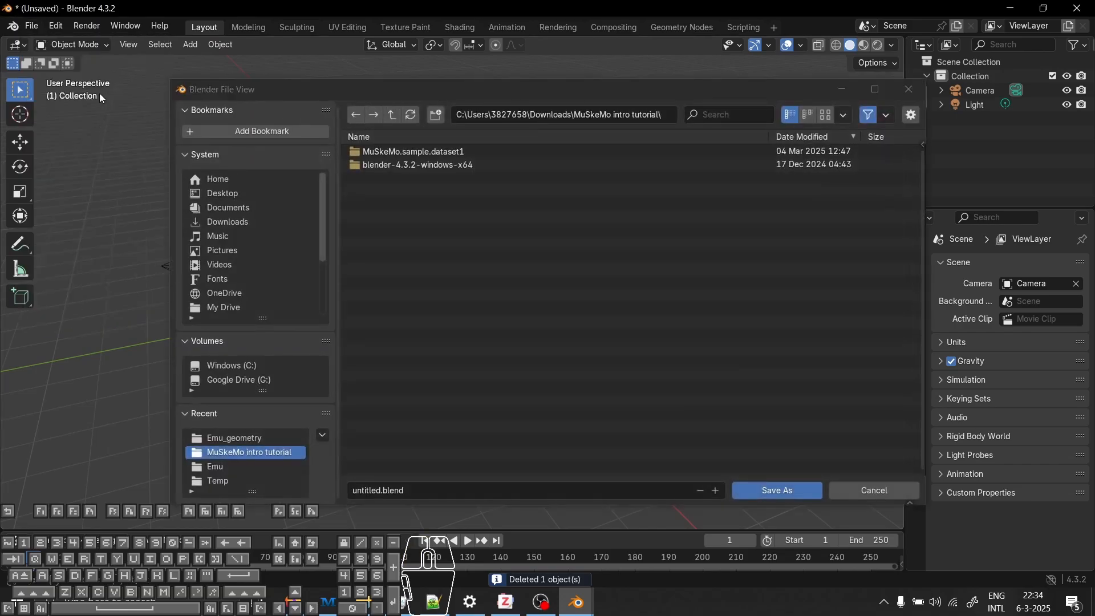
click(381, 489)
click(381, 489)
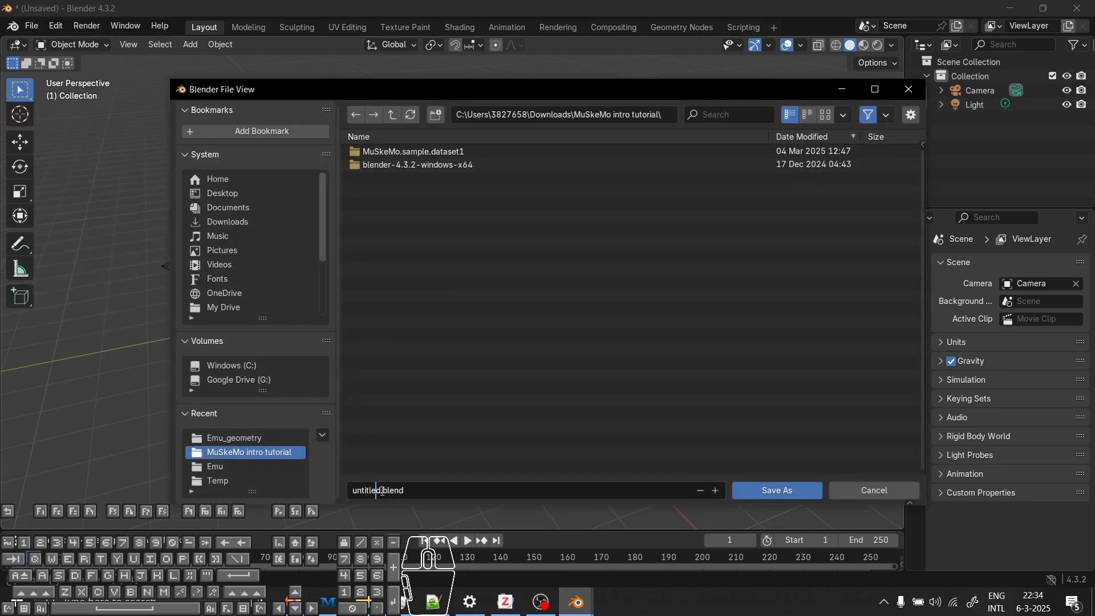
drag(382, 489, 336, 487)
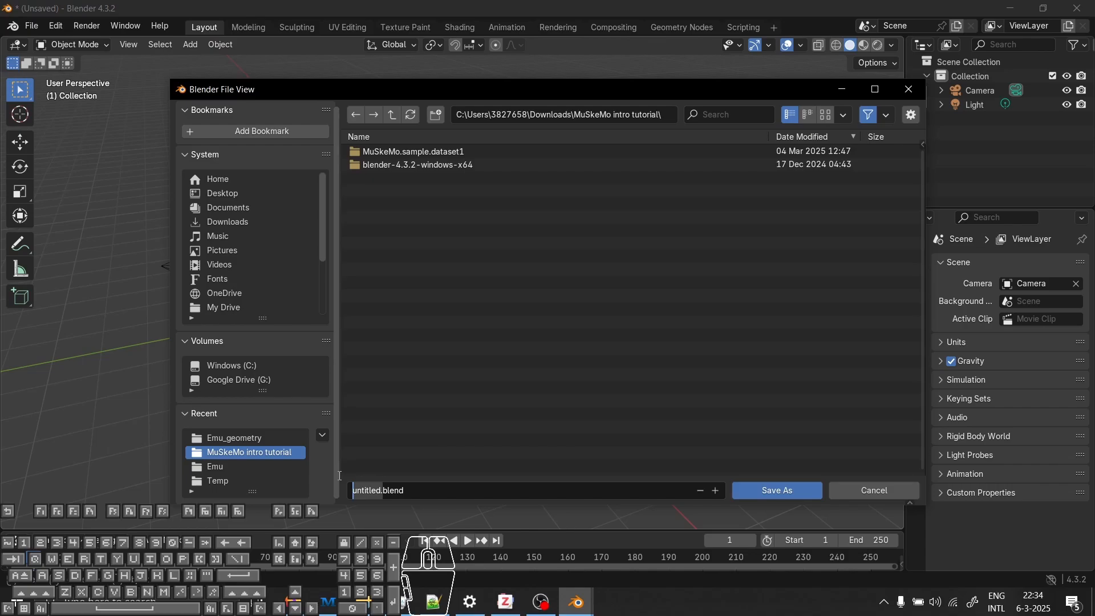
text(tutorial_3)
click(804, 490)
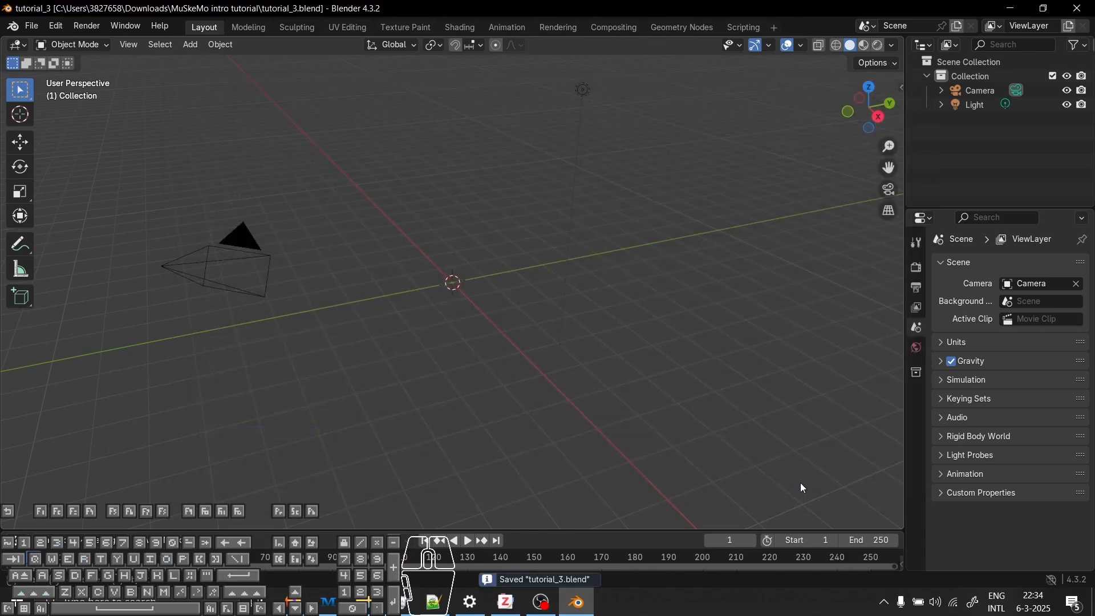
Show the MuSkeMo add-on's settings in the 3D viewport sidebar
key(n)
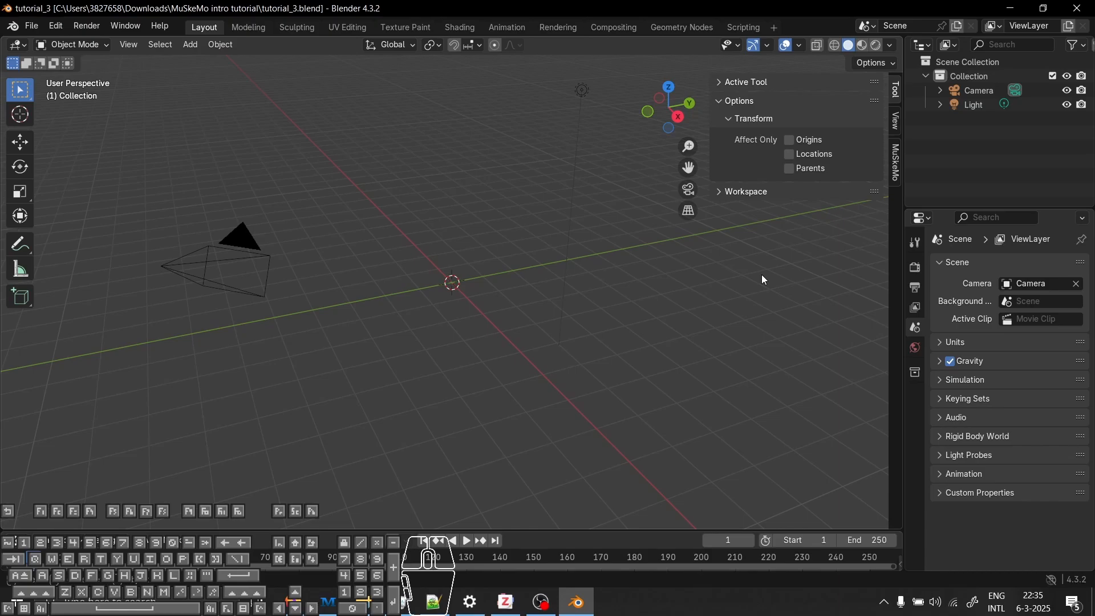
click(896, 170)
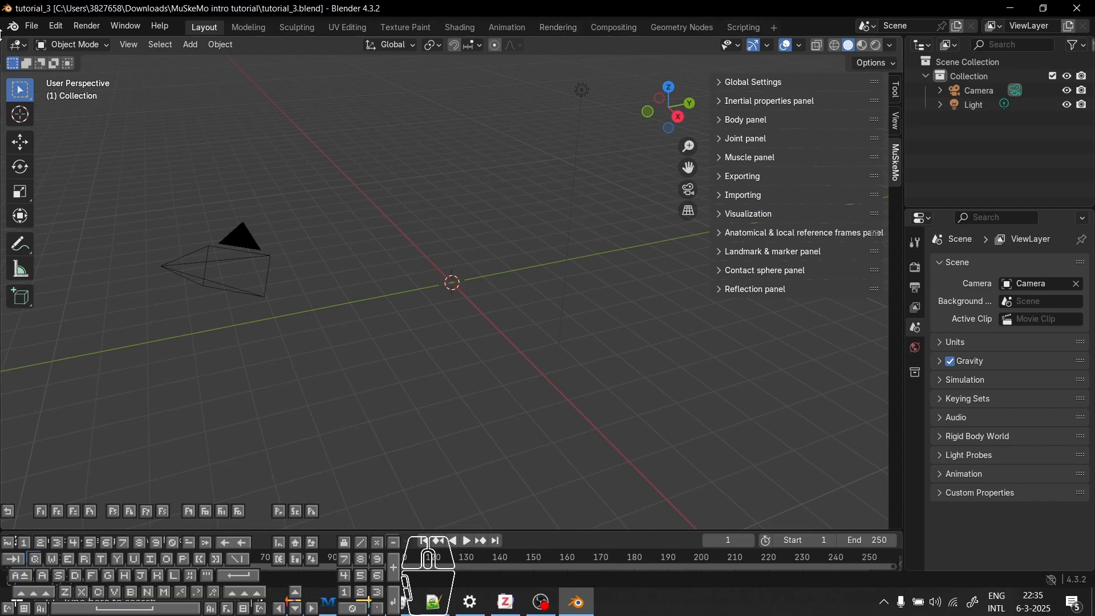
Import all files from the sample dataset's Emu_geometry folder as Wavefront OBJ with Split By Object turned off
click(32, 27)
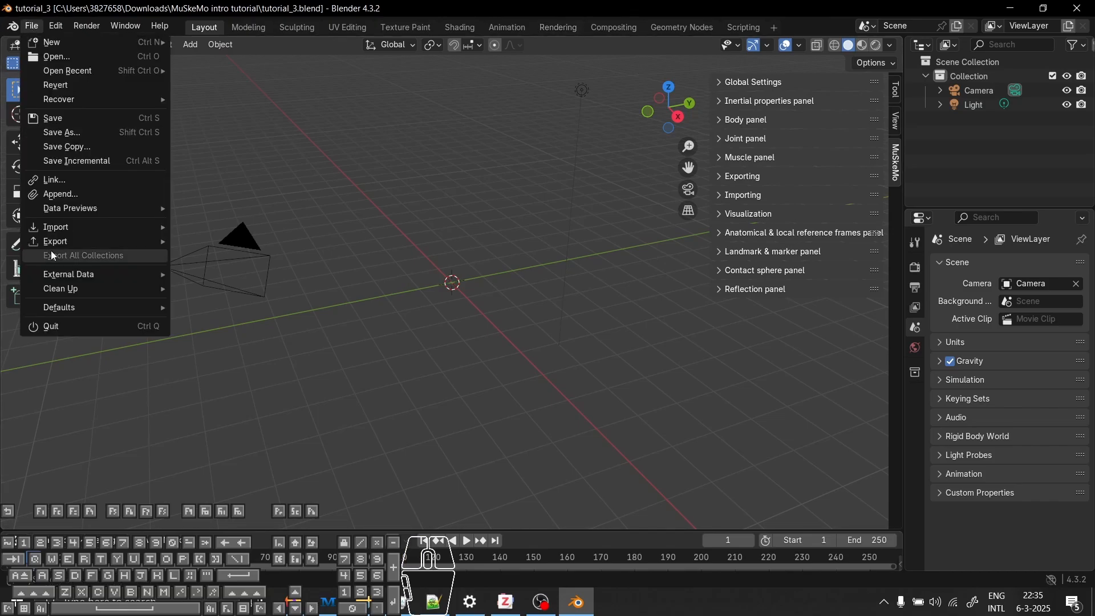
mouse_move(116, 232)
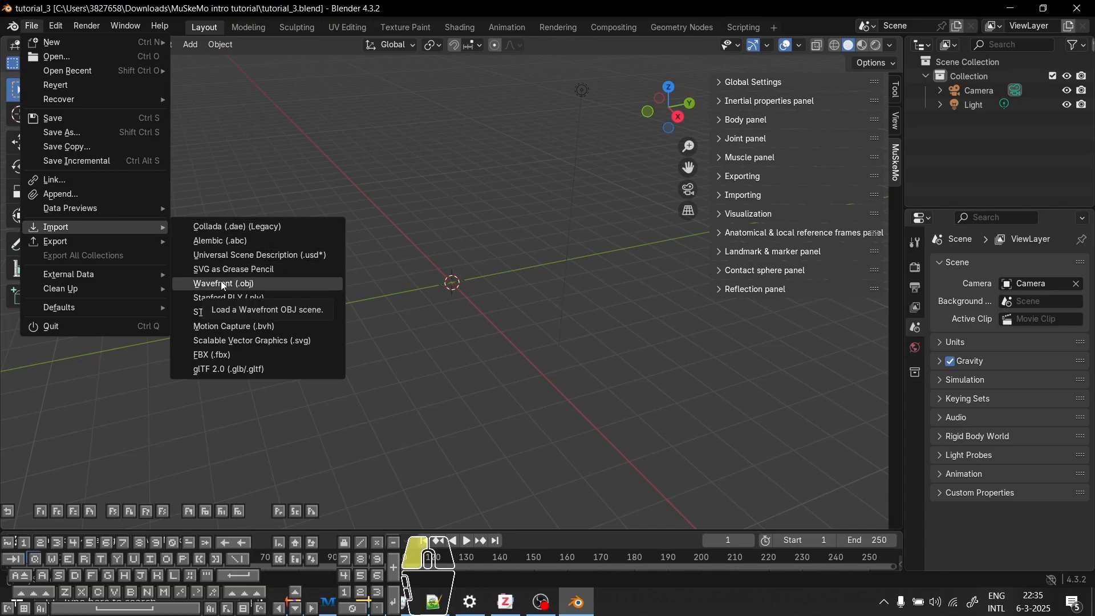
click(223, 285)
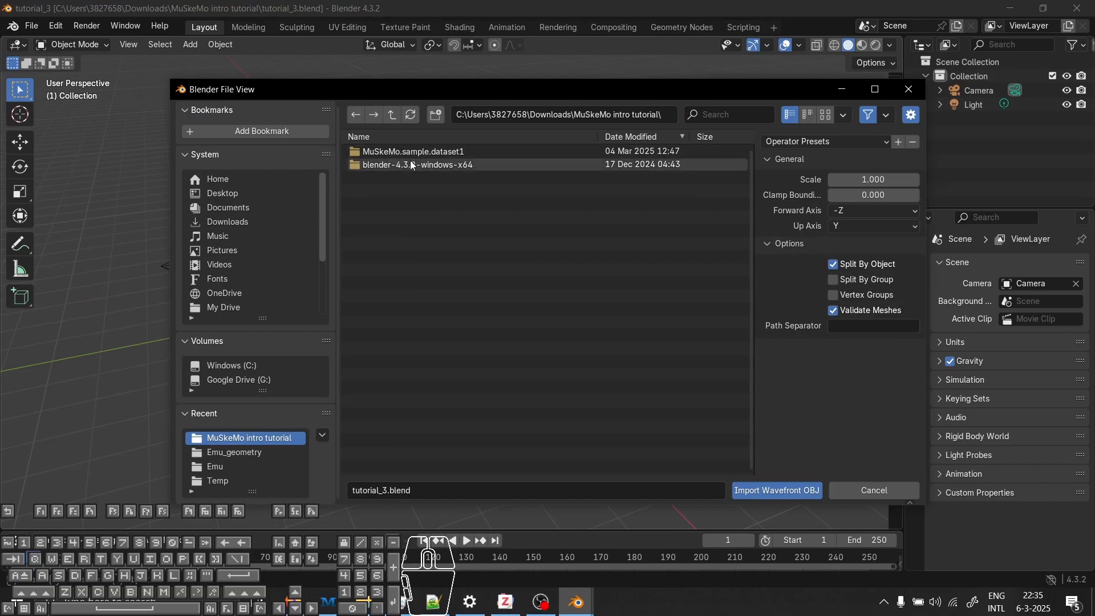
double_click(422, 151)
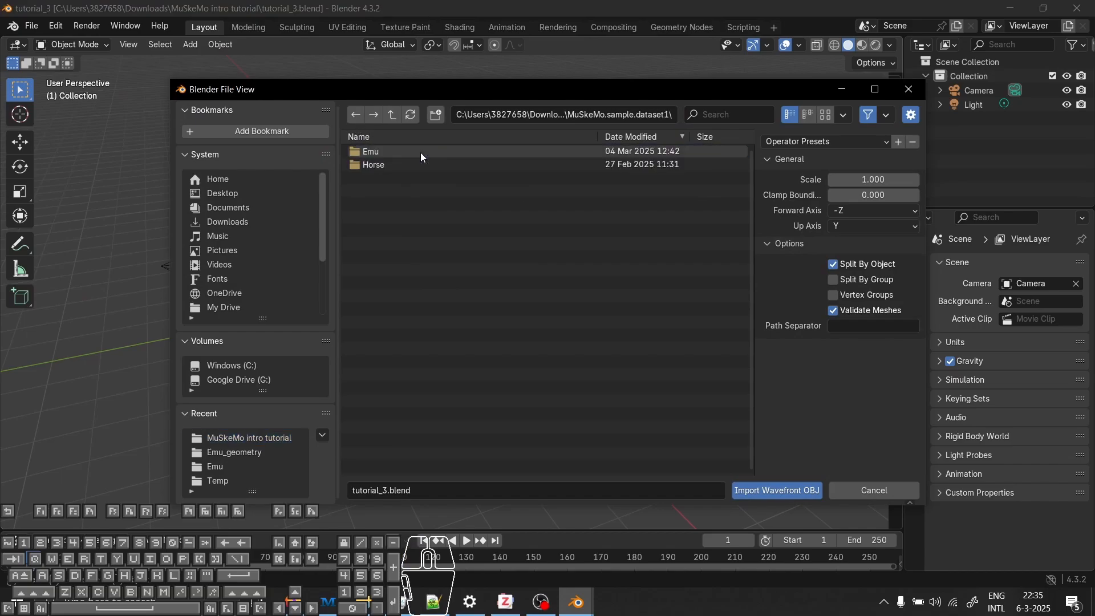
double_click(390, 153)
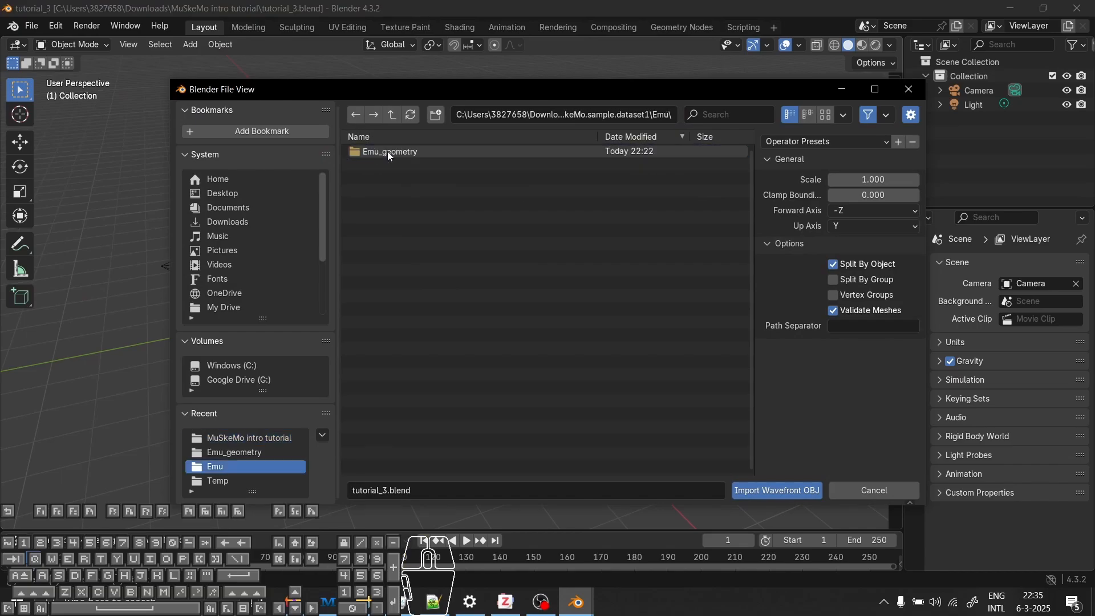
double_click(390, 153)
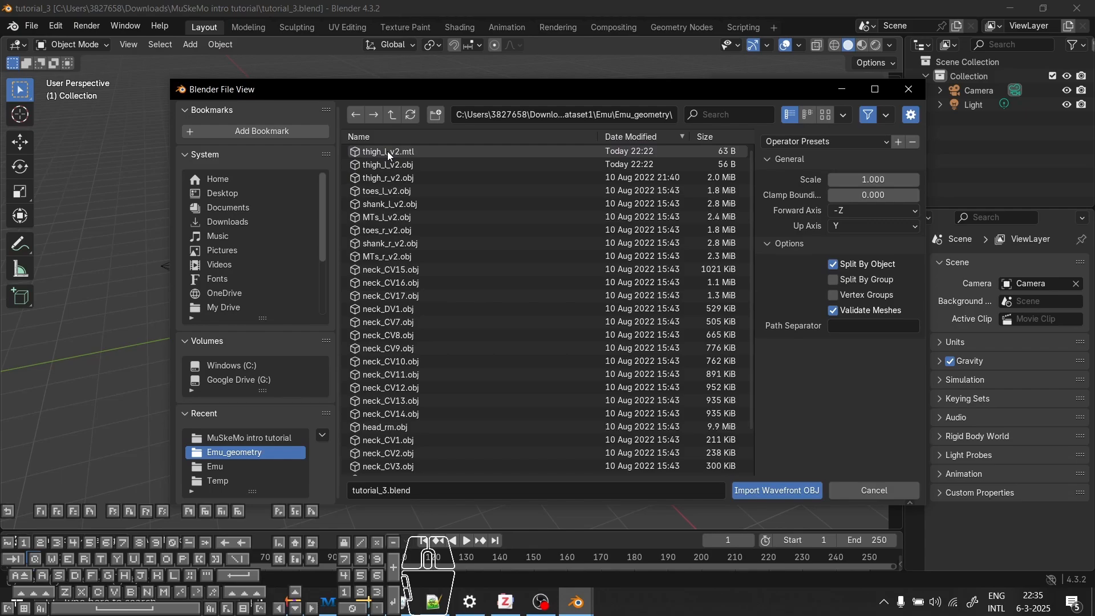
click(453, 205)
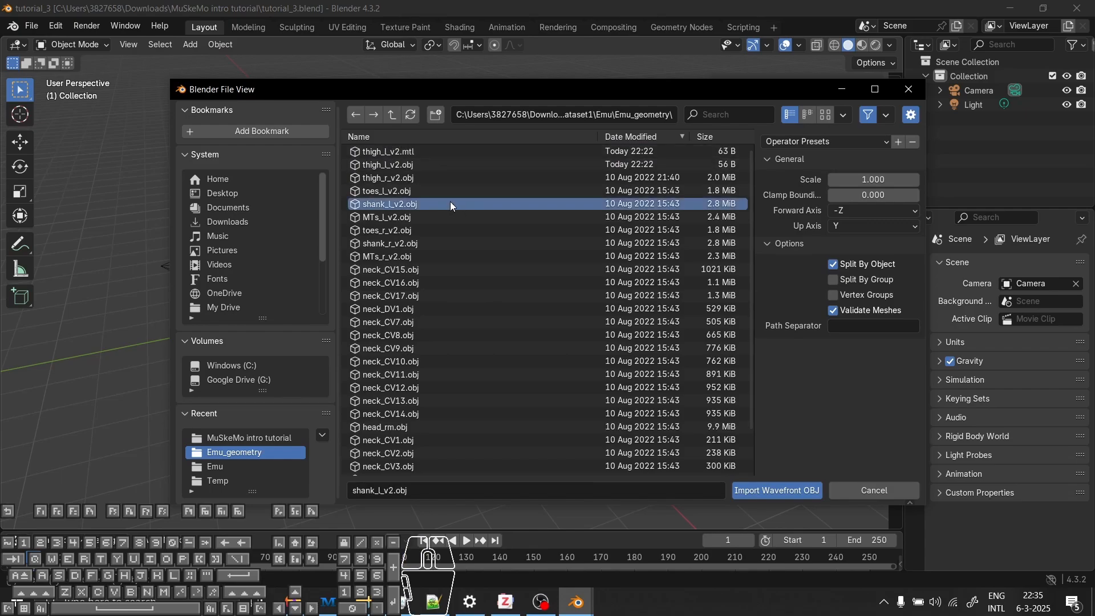
key(a)
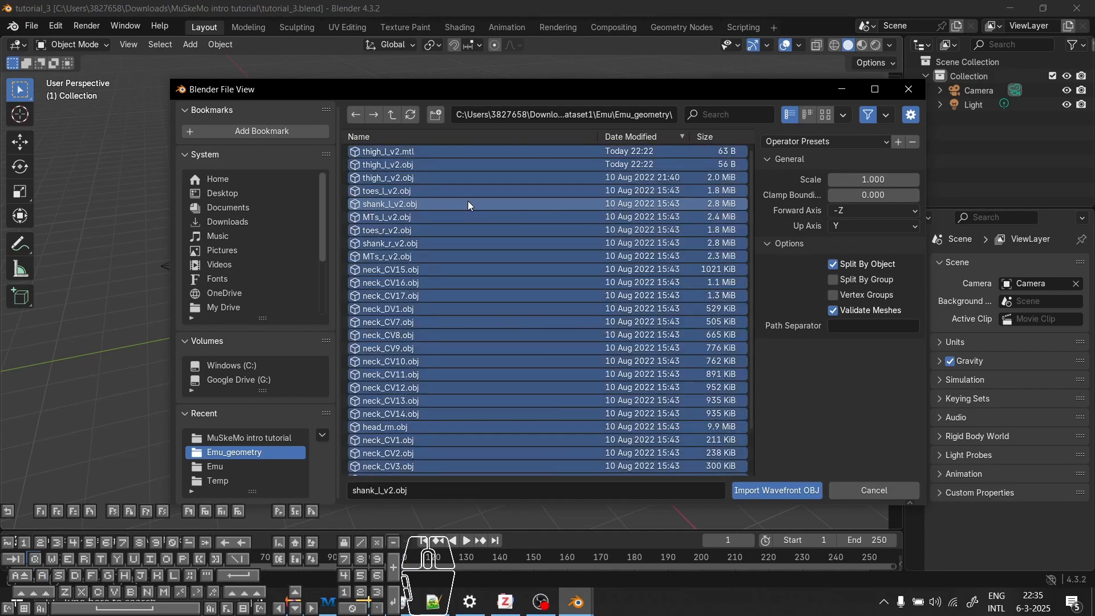
scroll(469, 206, down, 2)
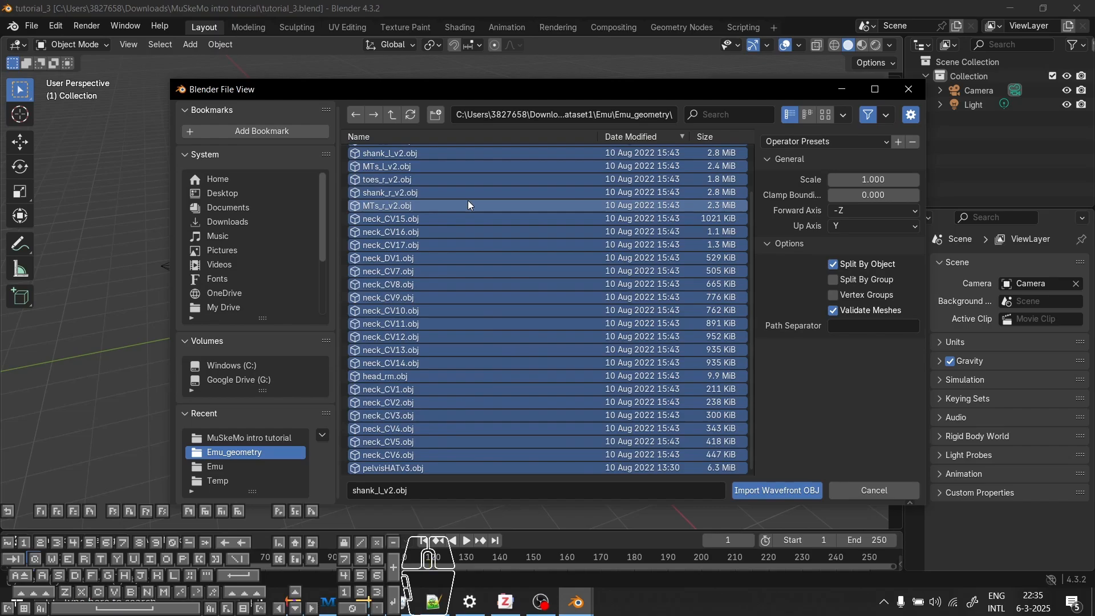
scroll(469, 205, up, 2)
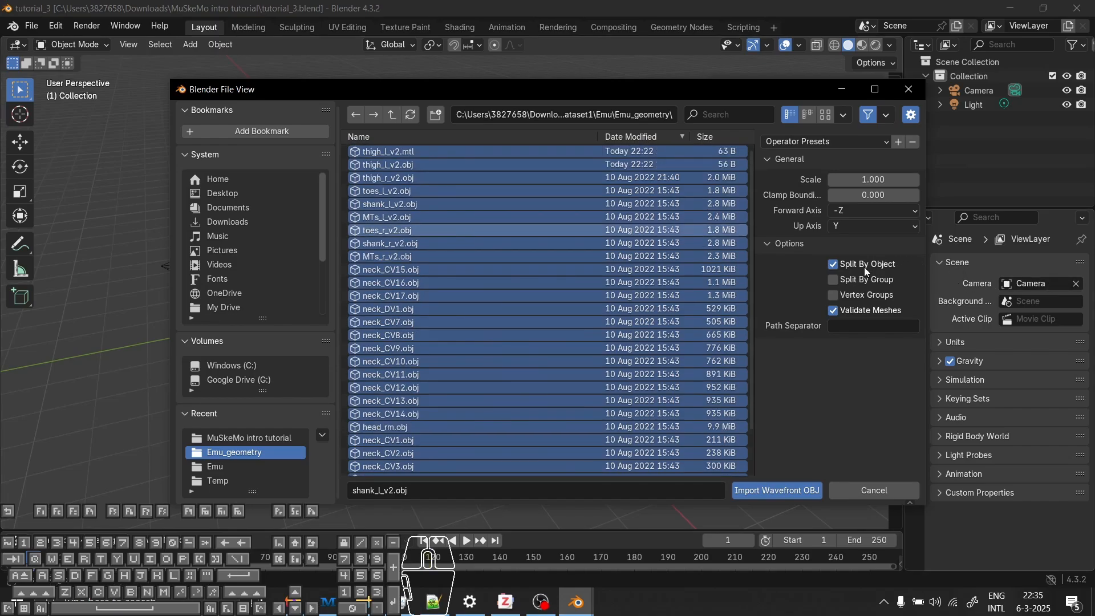
click(833, 265)
click(798, 494)
Deselect the imported bones and examine the emu skeleton and its orientation relative to the world axes
scroll(455, 320, up, 9)
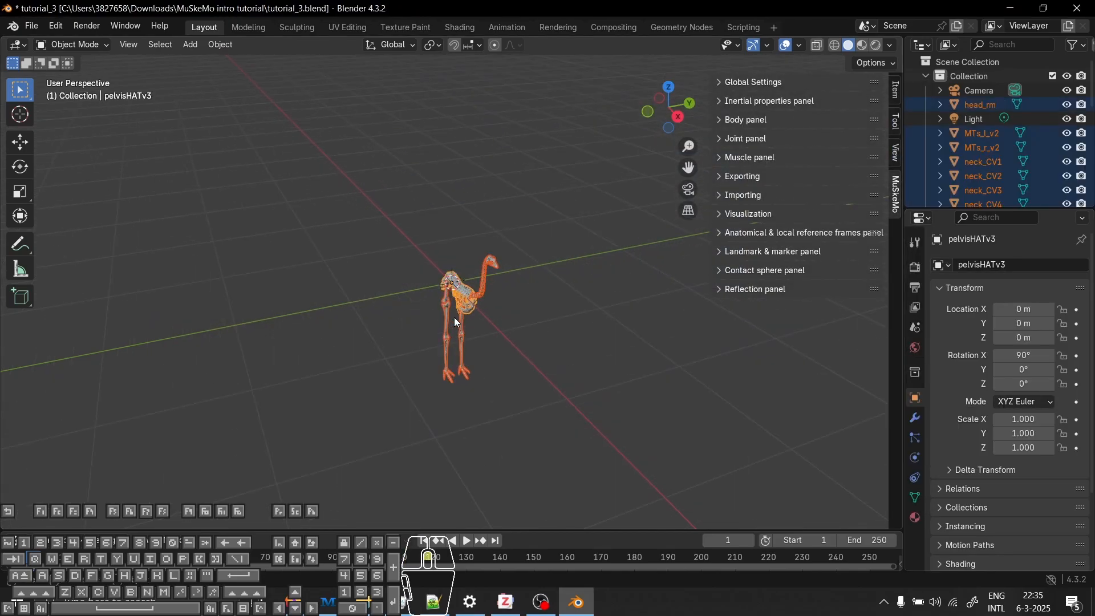
middle_drag(460, 320, 557, 362)
scroll(557, 361, down, 4)
middle_drag(547, 286, 526, 225)
click(530, 326)
middle_drag(399, 328, 429, 300)
scroll(535, 320, up, 5)
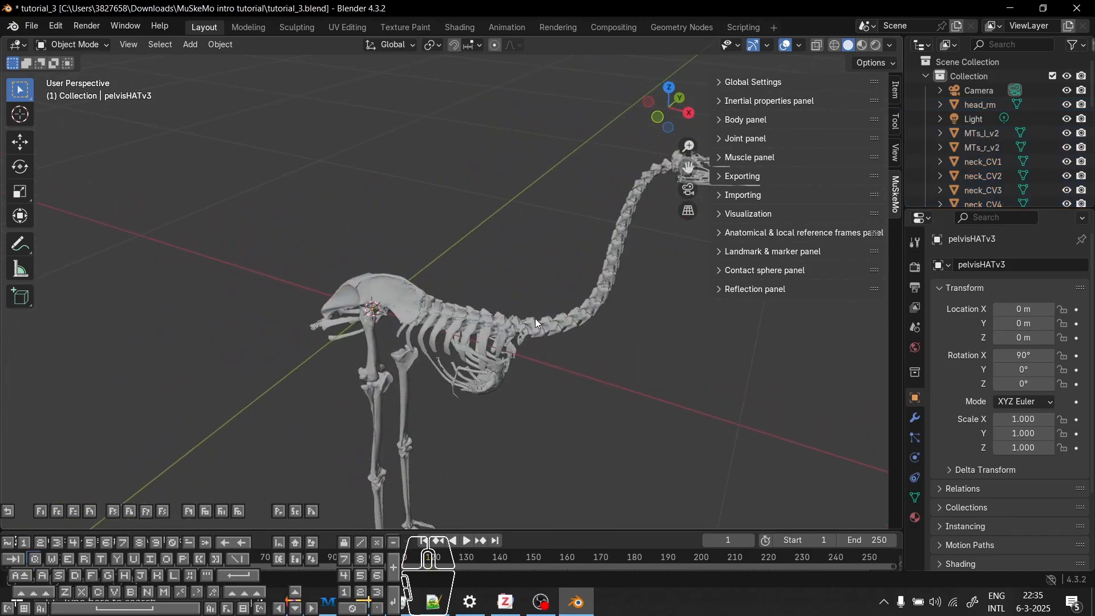
scroll(536, 320, down, 2)
mouse_move(539, 305)
middle_down()
mouse_move(550, 269)
mouse_move(553, 291)
middle_up()
middle_drag(621, 203, 519, 295)
middle_drag(552, 245, 513, 242)
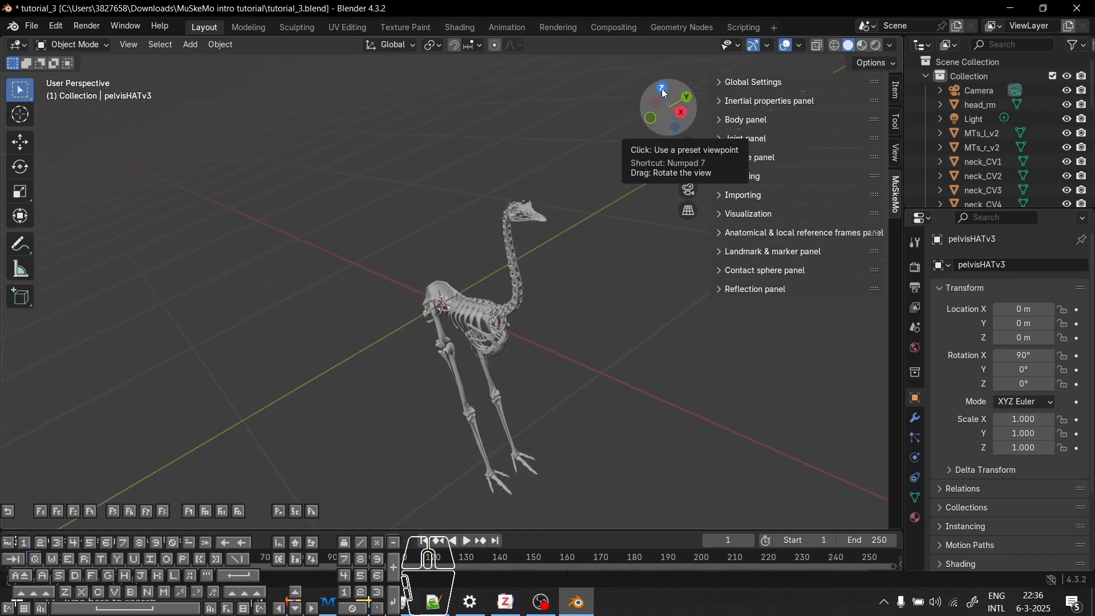
Examine the skeleton's orientation relative to the world axes, then select the pelvis mesh and inspect its transform values
middle_drag(365, 301, 426, 198)
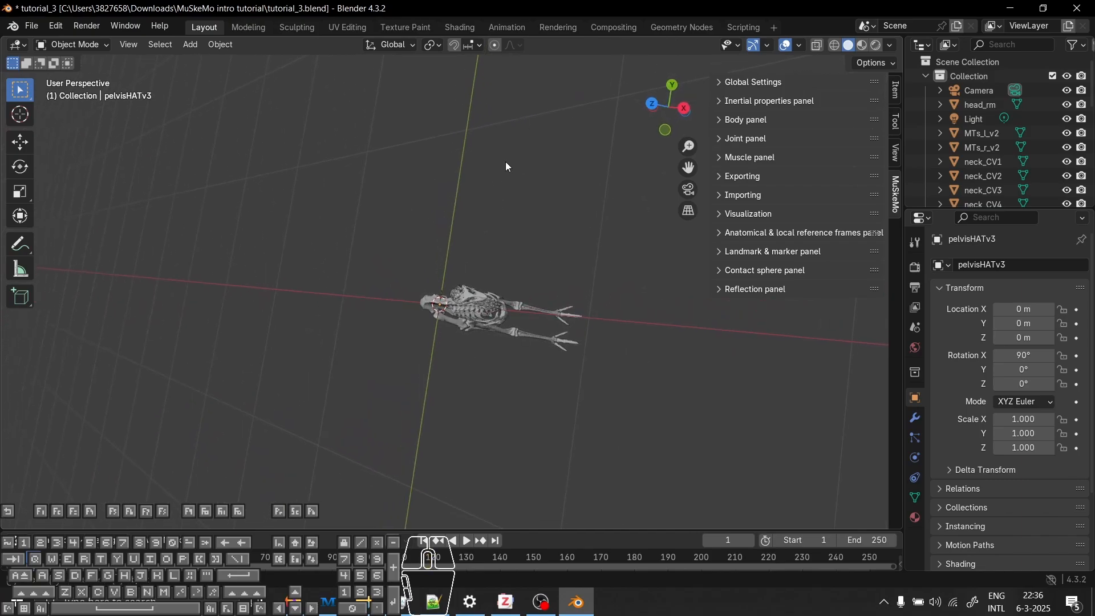
middle_drag(493, 259, 469, 367)
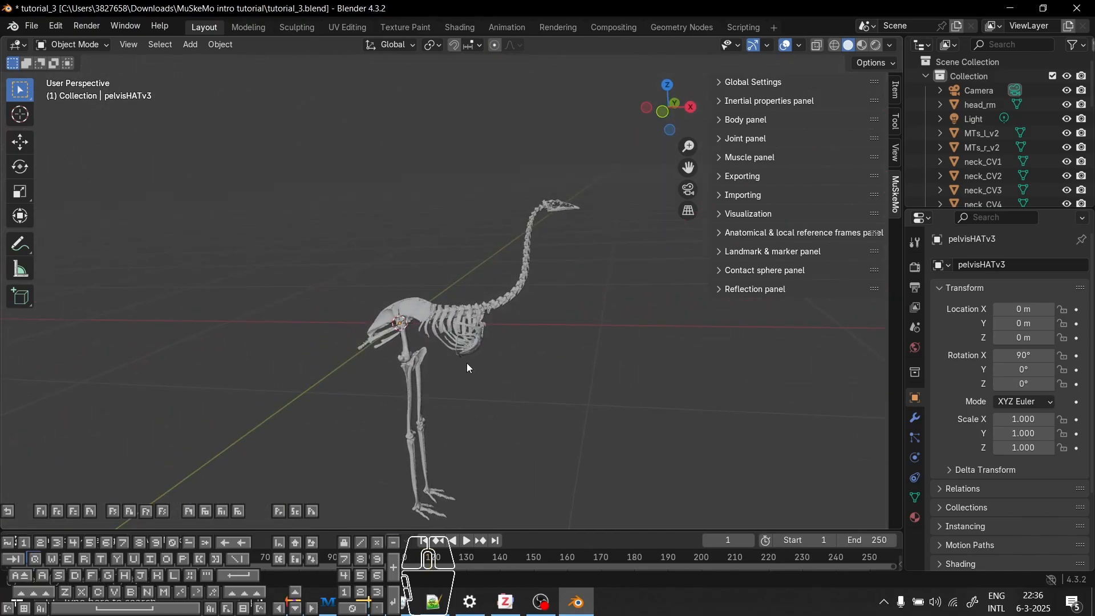
click(415, 315)
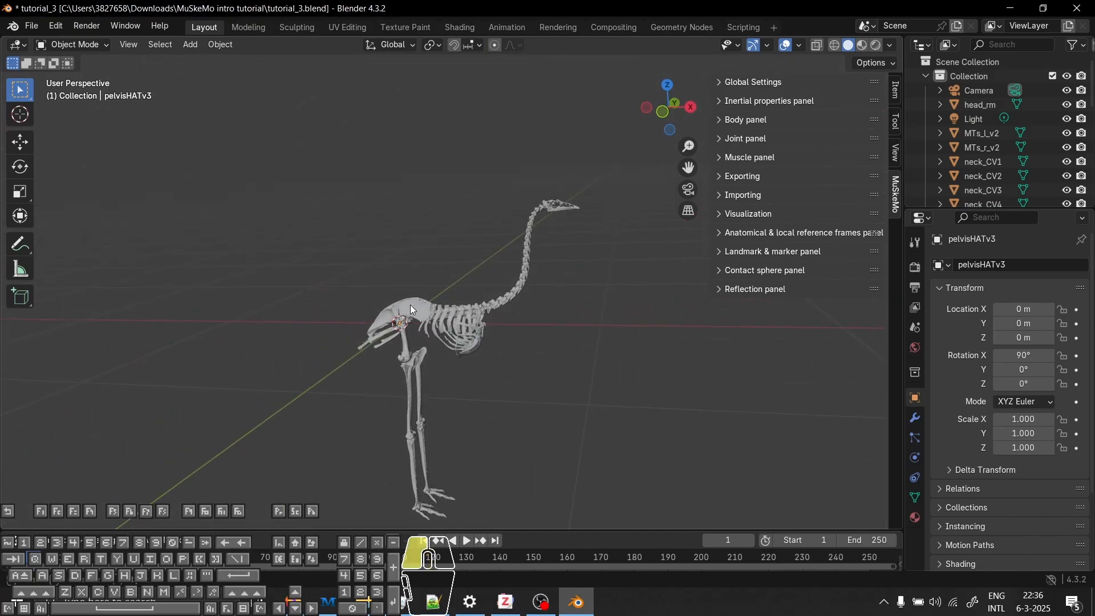
click(897, 91)
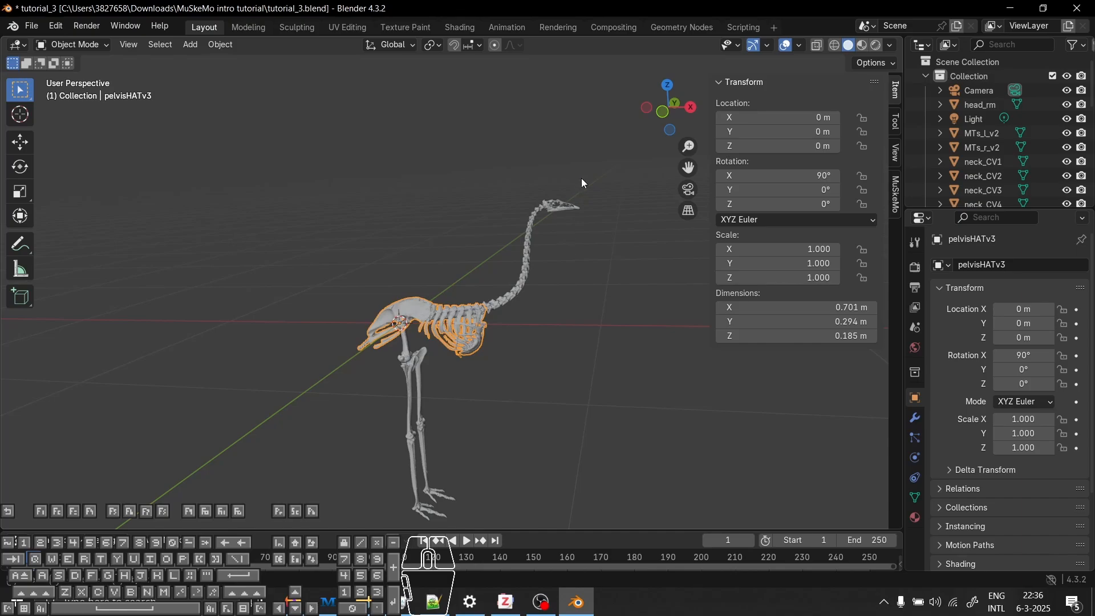
Select all the bones and undo back to the scene before the emu bone meshes were imported
drag(580, 178, 335, 511)
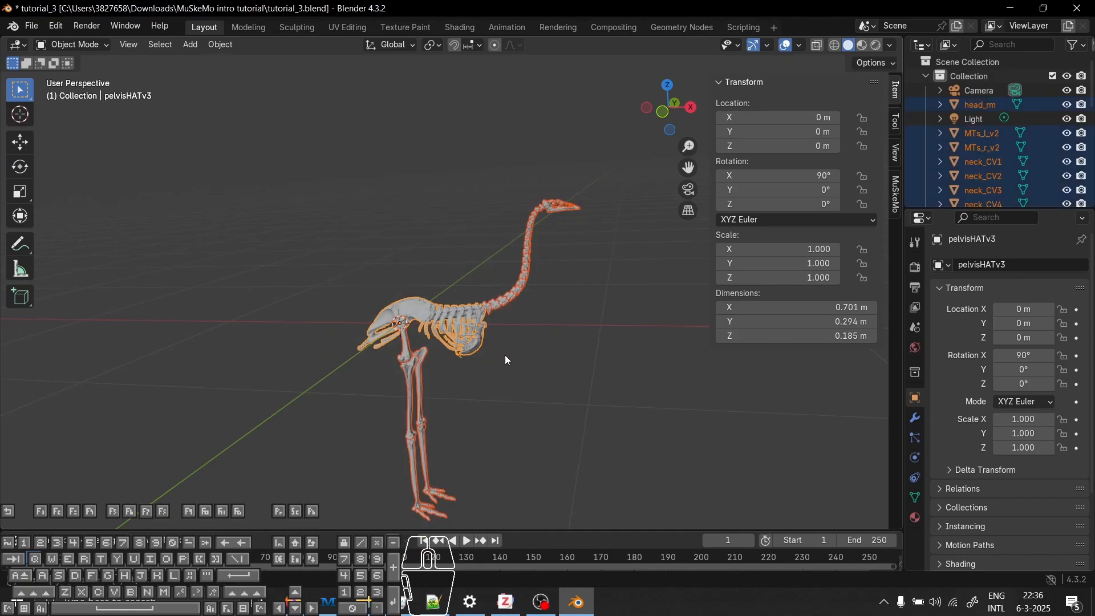
key(ctrl+z)
key(ctrl+z)
key(ctrl+z)
key(ctrl+z)
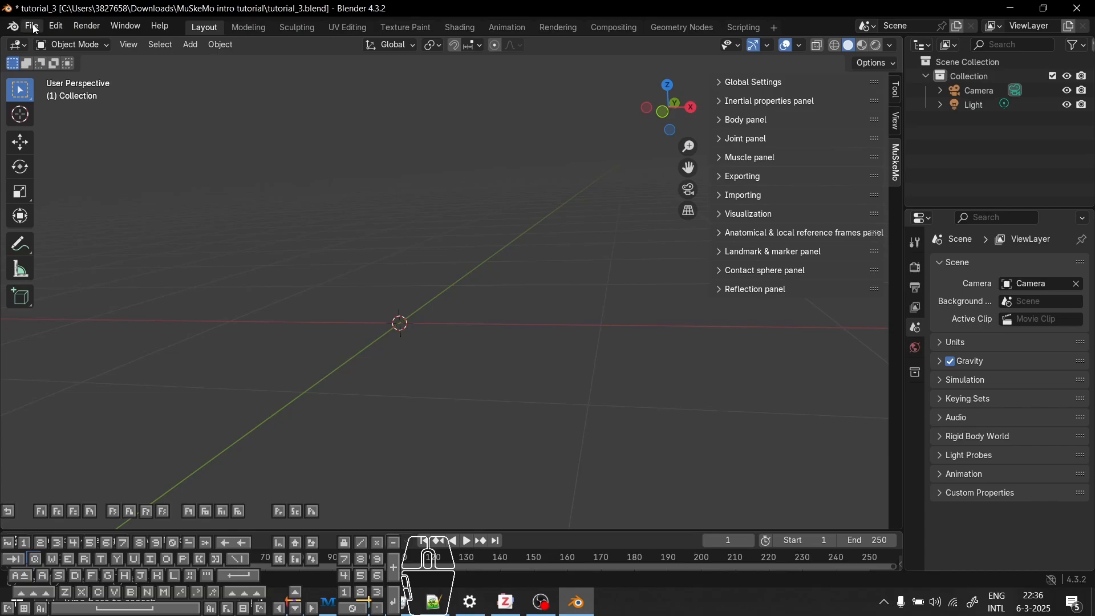
Import all files from the Emu_geometry folder as Wavefront OBJ with Forward Axis Y and Up Axis Z
click(33, 27)
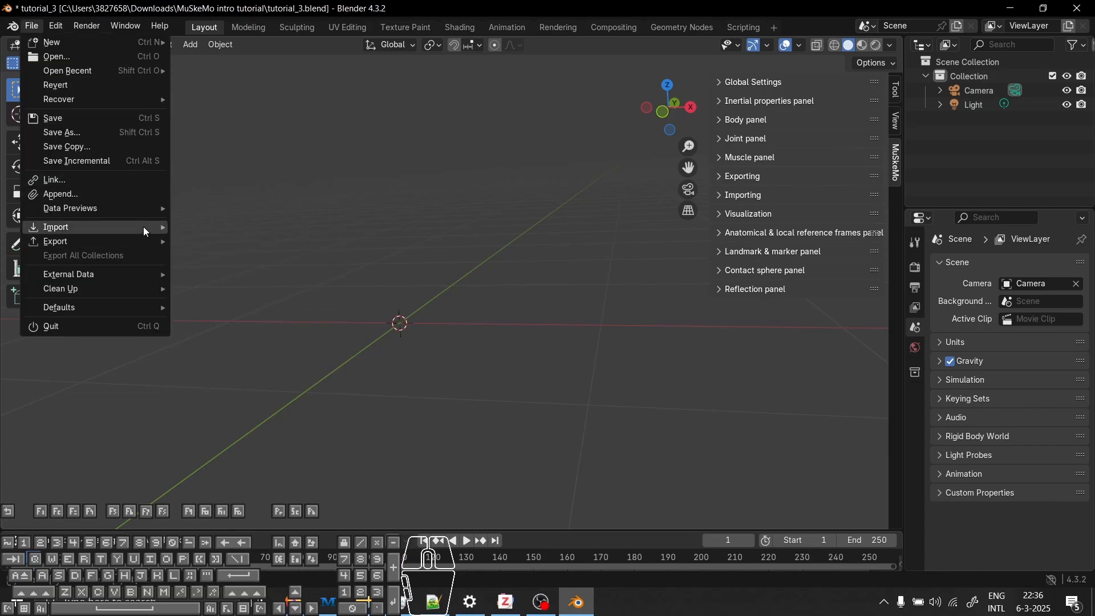
mouse_move(142, 227)
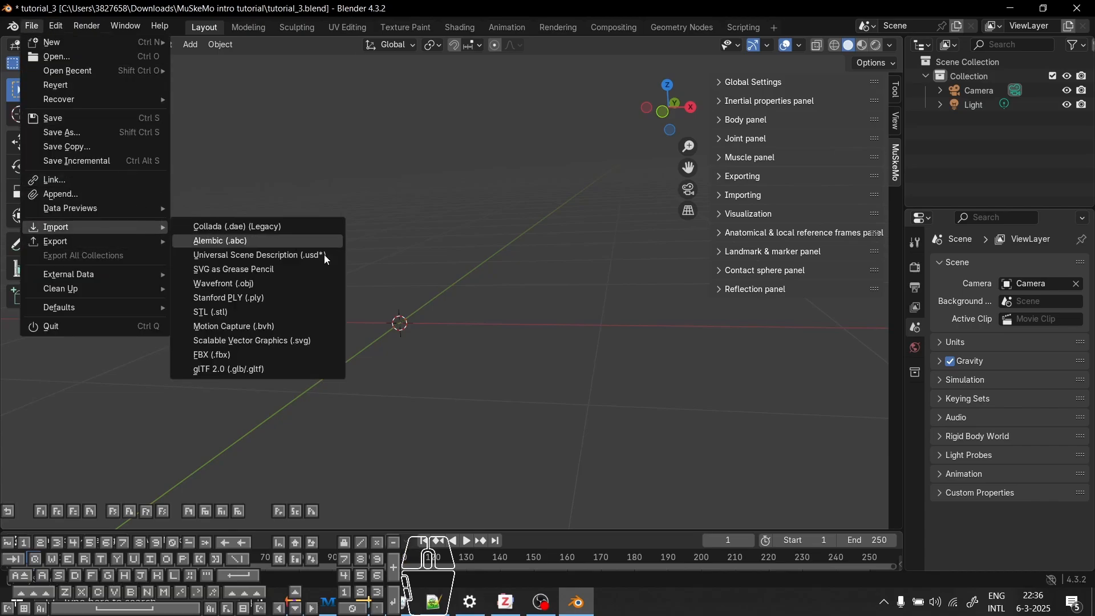
click(269, 285)
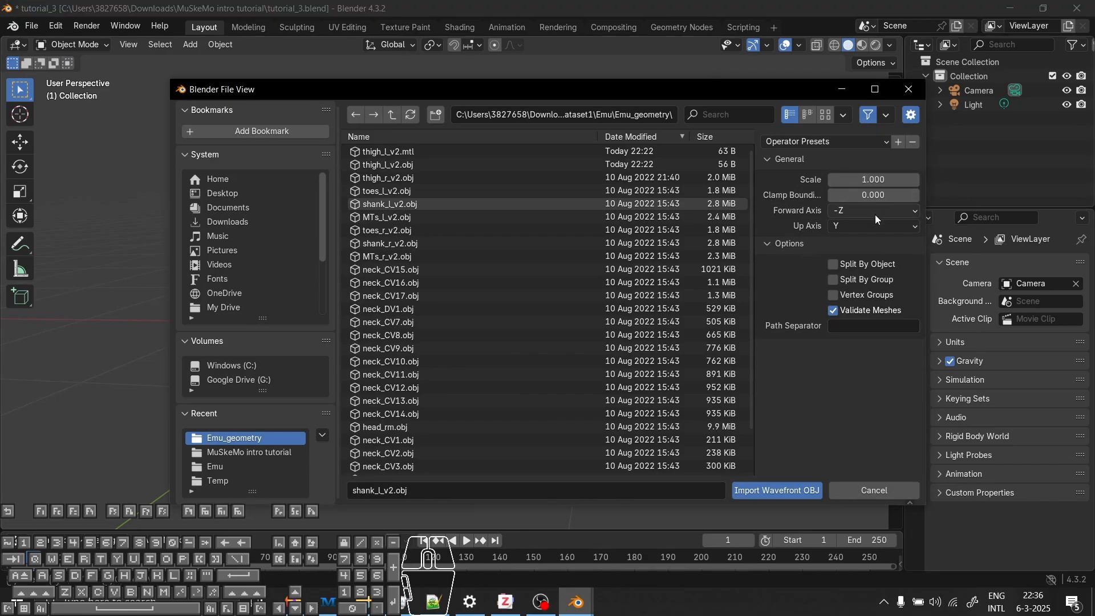
click(895, 210)
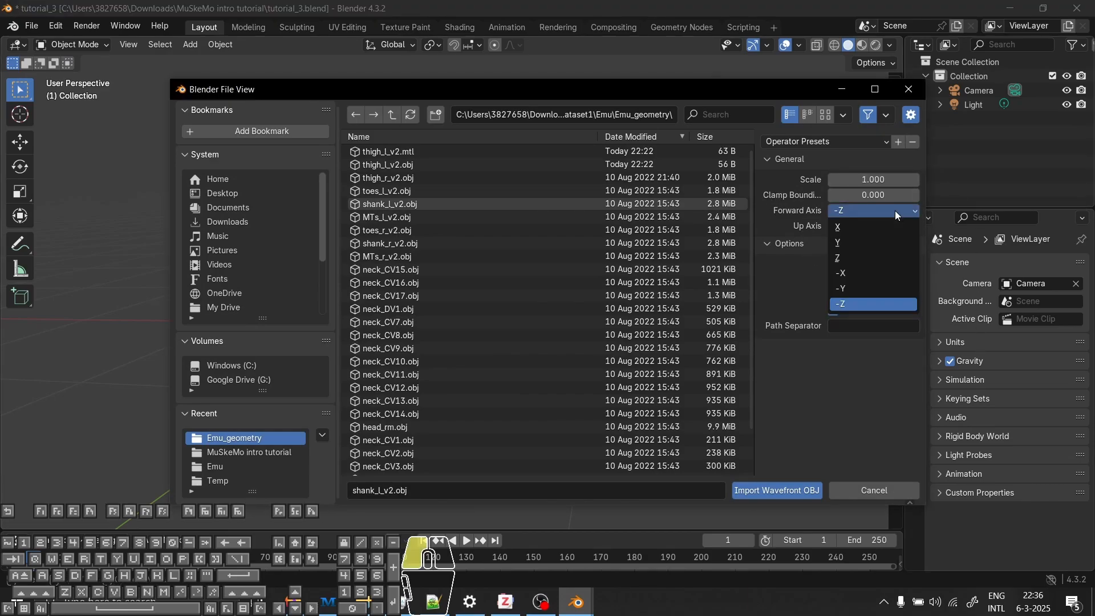
click(854, 238)
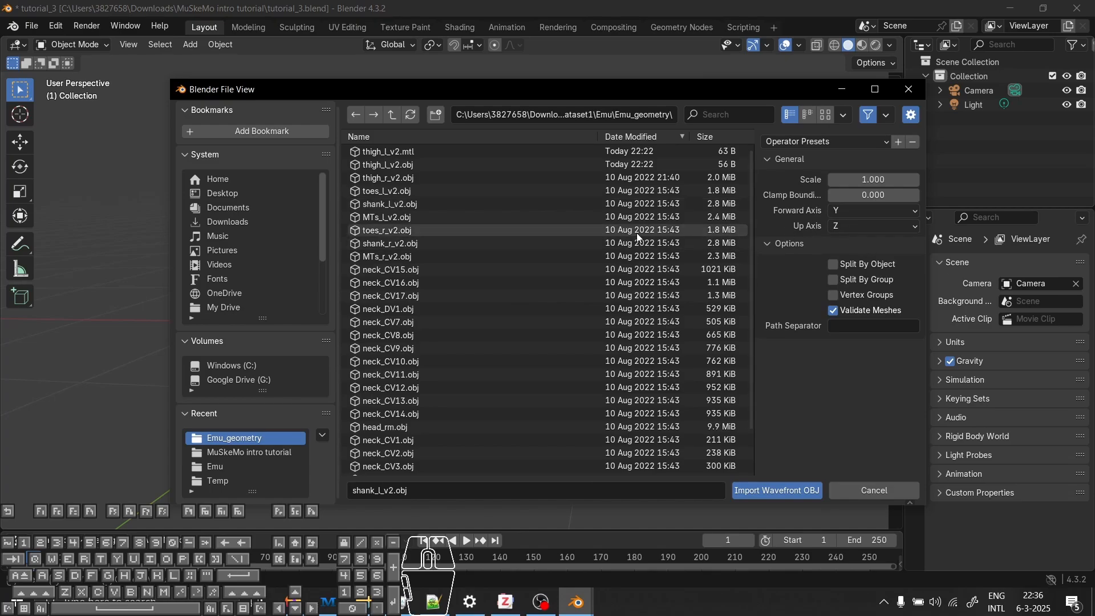
click(501, 229)
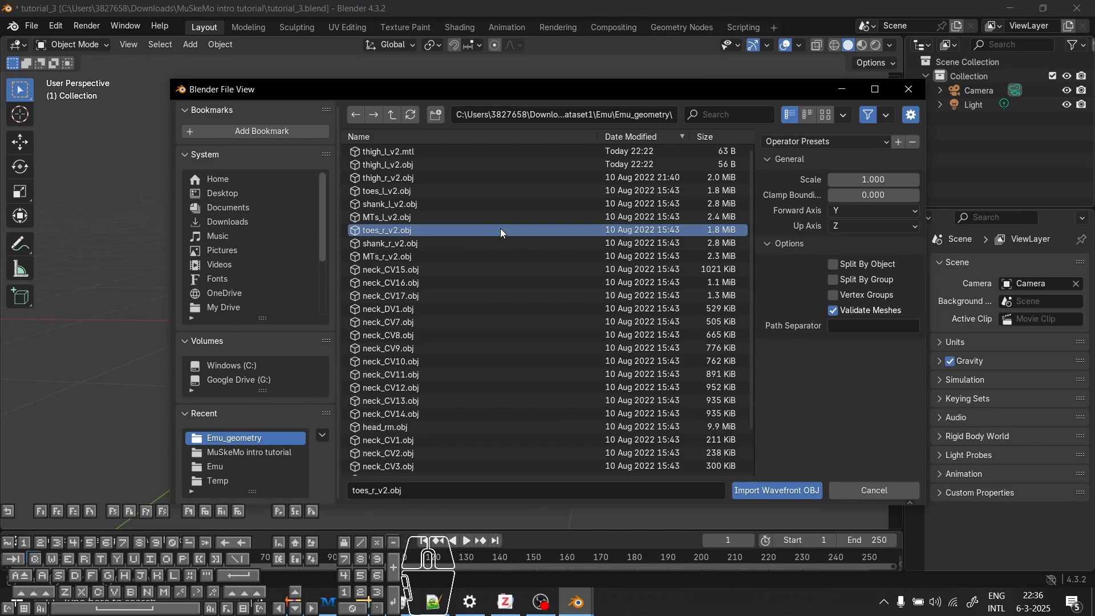
key(a)
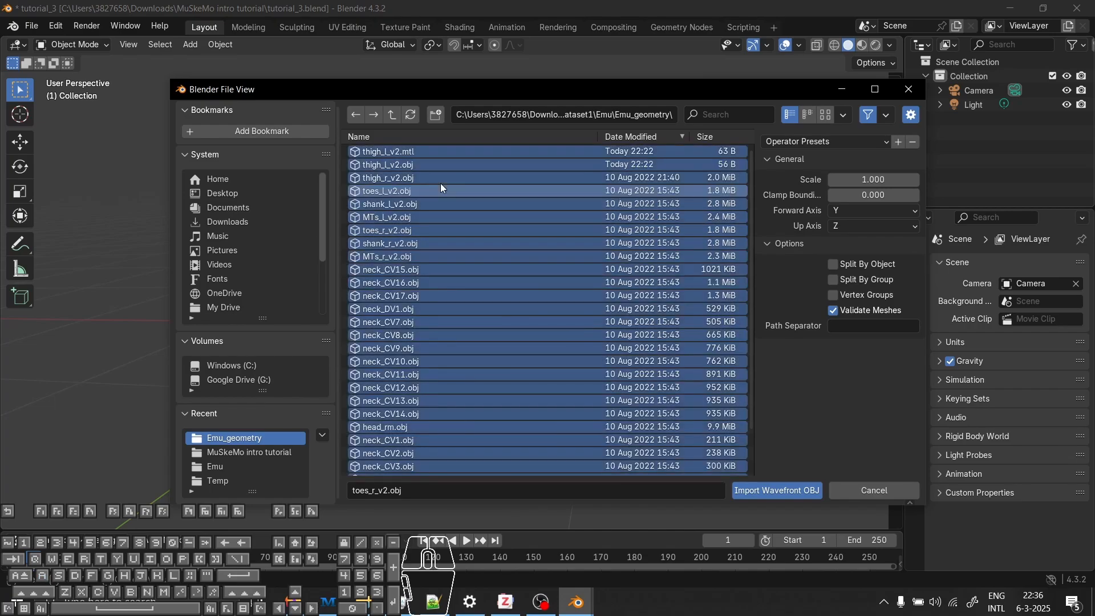
click(785, 491)
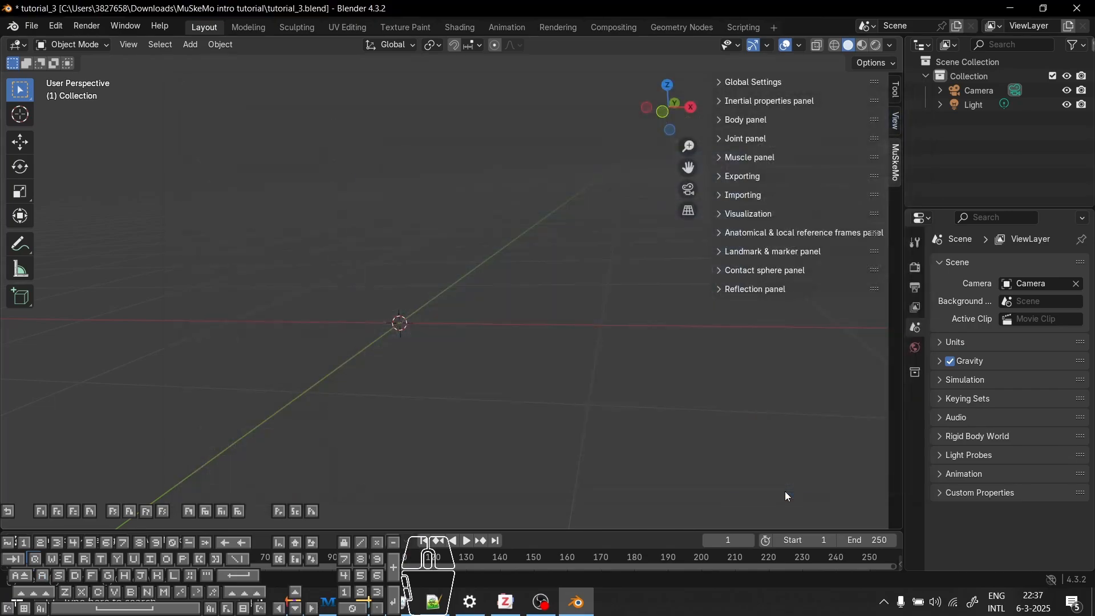
Examine the reimported skeleton's orientation and the pelvis mesh's transform values, and return to the MuSkeMo settings
middle_drag(448, 194, 623, 375)
click(556, 366)
scroll(620, 371, up, 4)
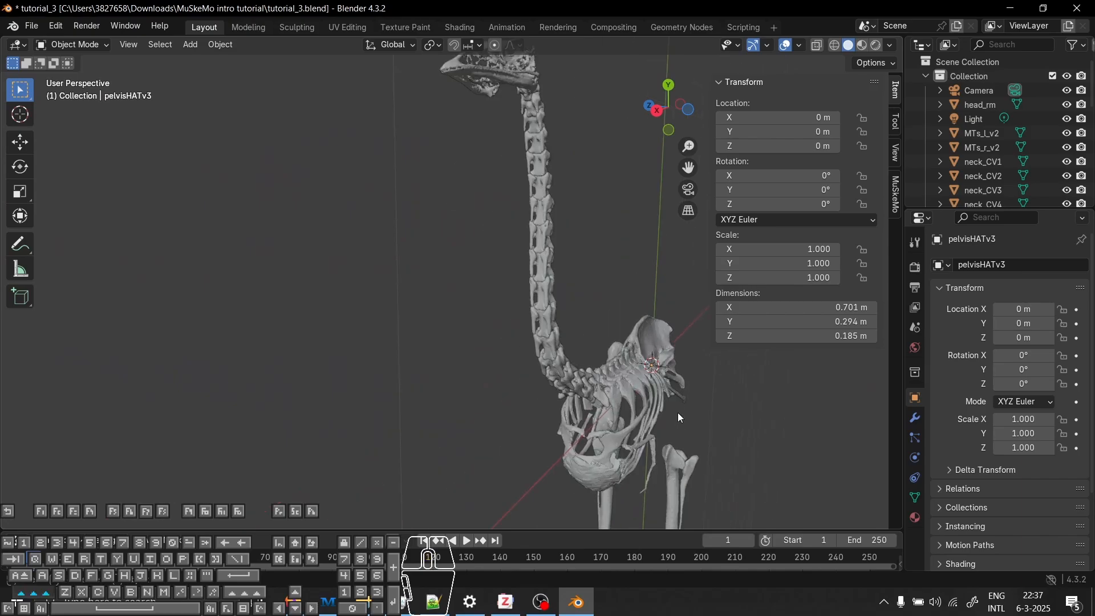
shift+middle_drag(677, 412, 416, 291)
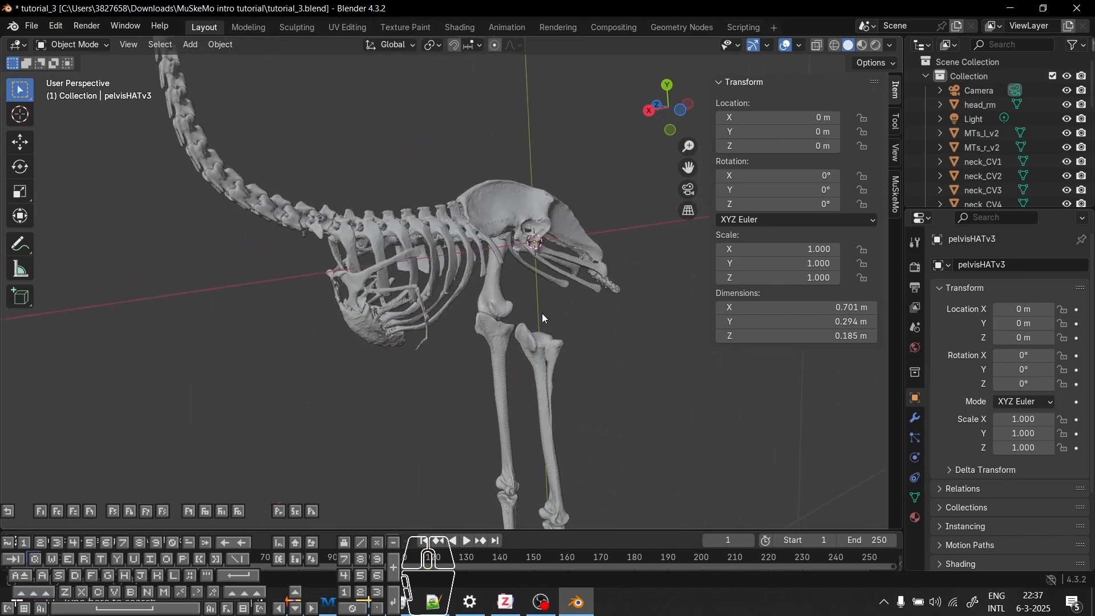
middle_drag(544, 318, 364, 241)
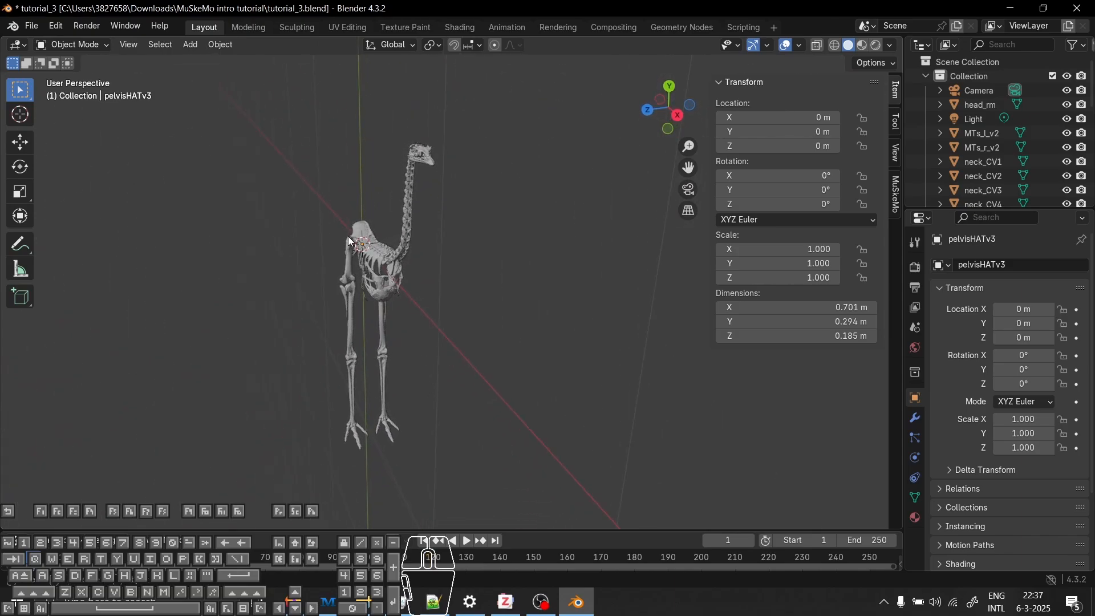
click(896, 193)
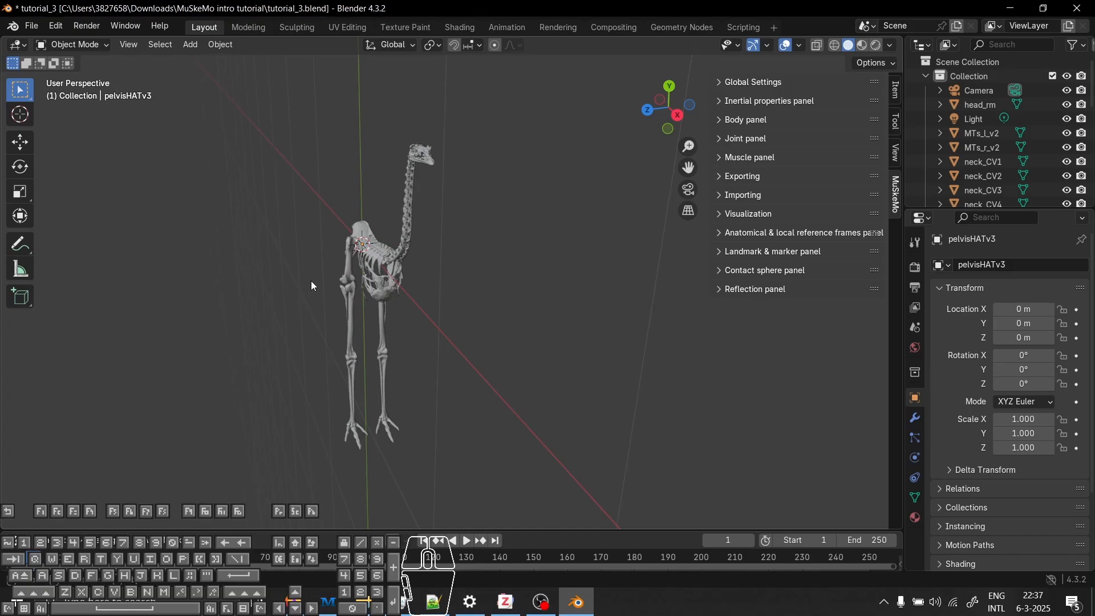
Delete the left leg's bone meshes from the skeleton
middle_drag(456, 350, 396, 317)
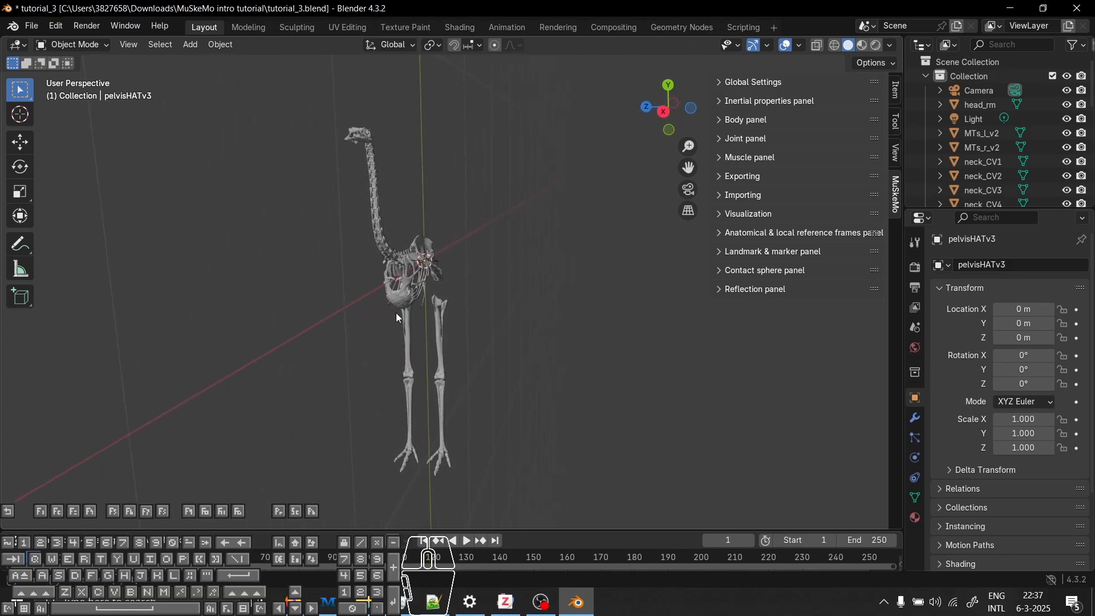
drag(481, 386, 440, 478)
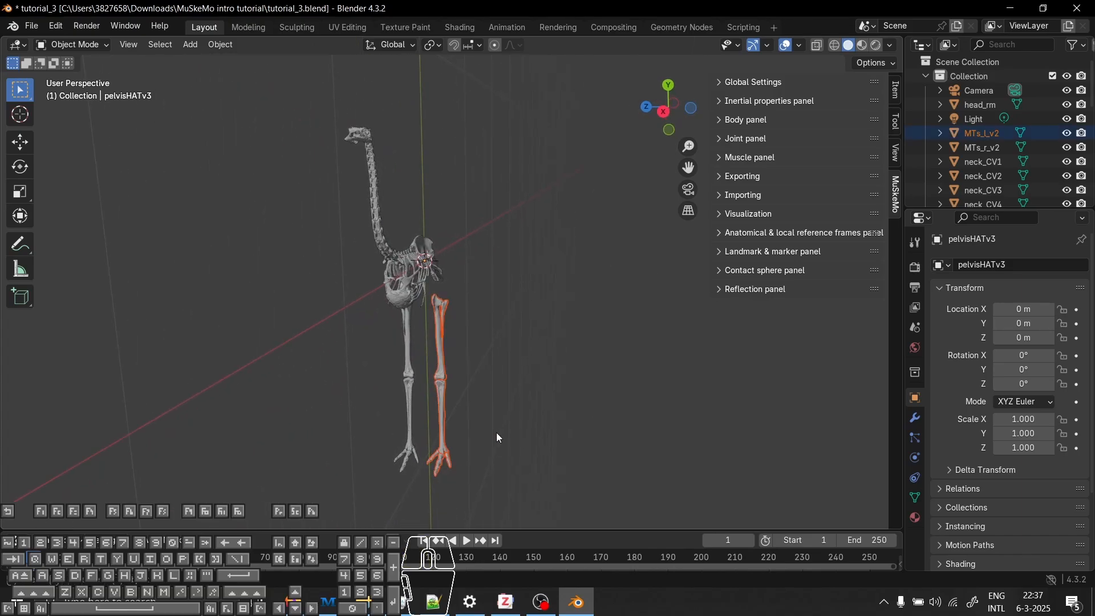
key(Delete)
Select the right thigh, shank, metatarsus and toes in turn to examine the separate meshes of the right leg
middle_drag(465, 419, 372, 289)
click(325, 277)
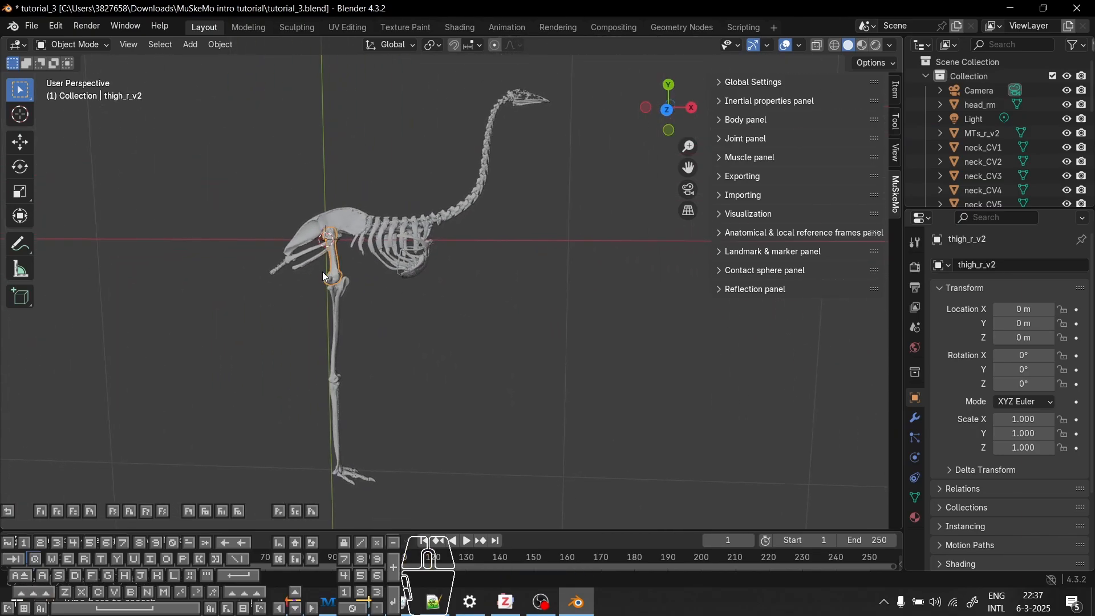
click(337, 319)
scroll(336, 327, up, 2)
shift+middle_drag(337, 348, 431, 373)
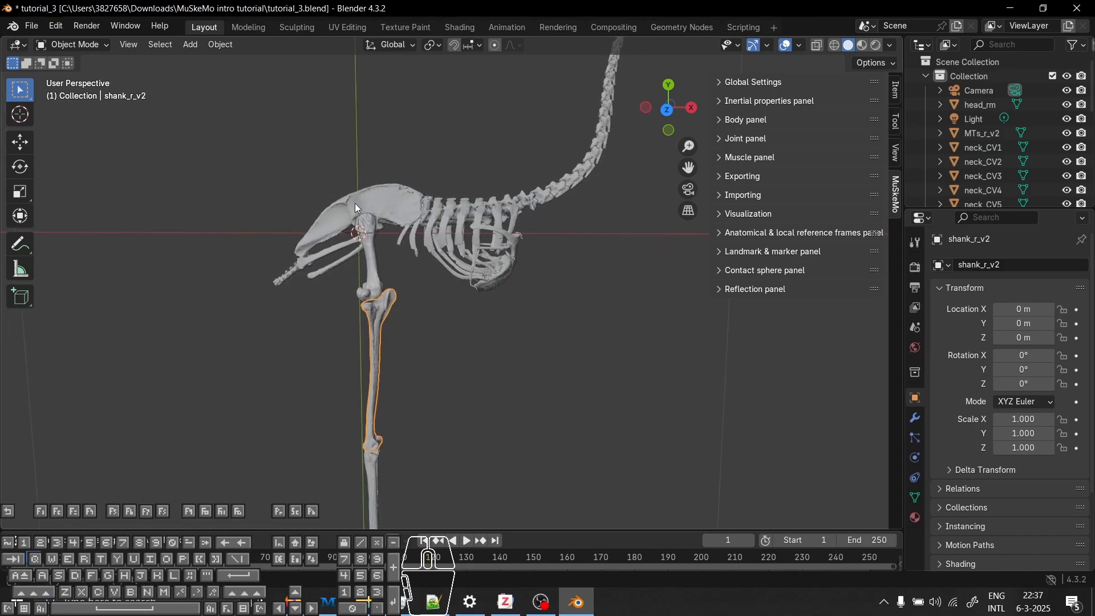
click(374, 211)
click(373, 282)
scroll(376, 288, down, 3)
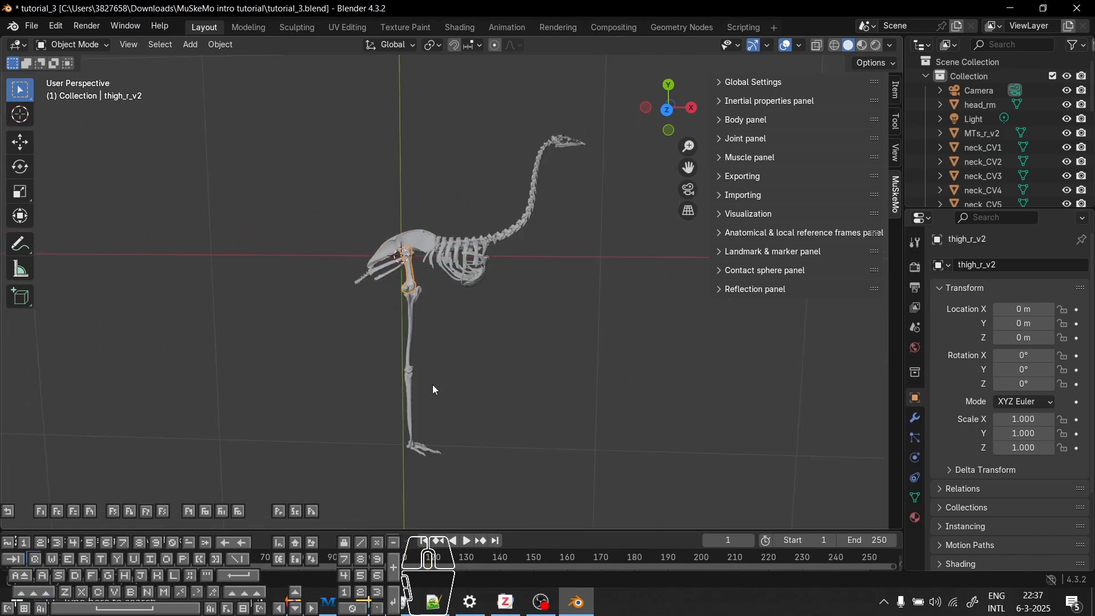
click(408, 415)
click(431, 448)
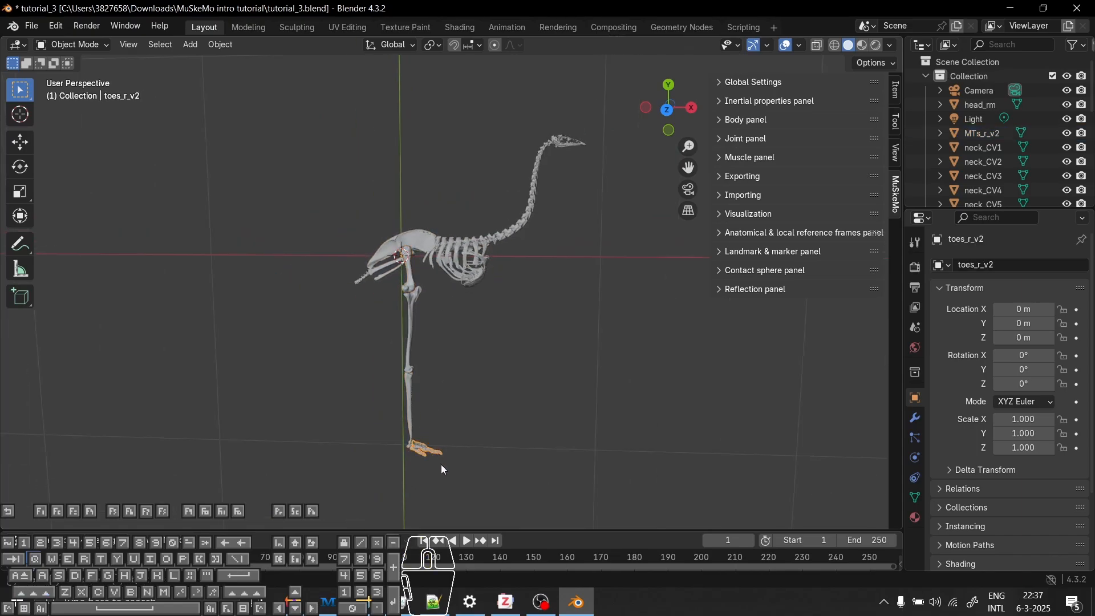
middle_drag(441, 464, 461, 381)
scroll(464, 394, up, 2)
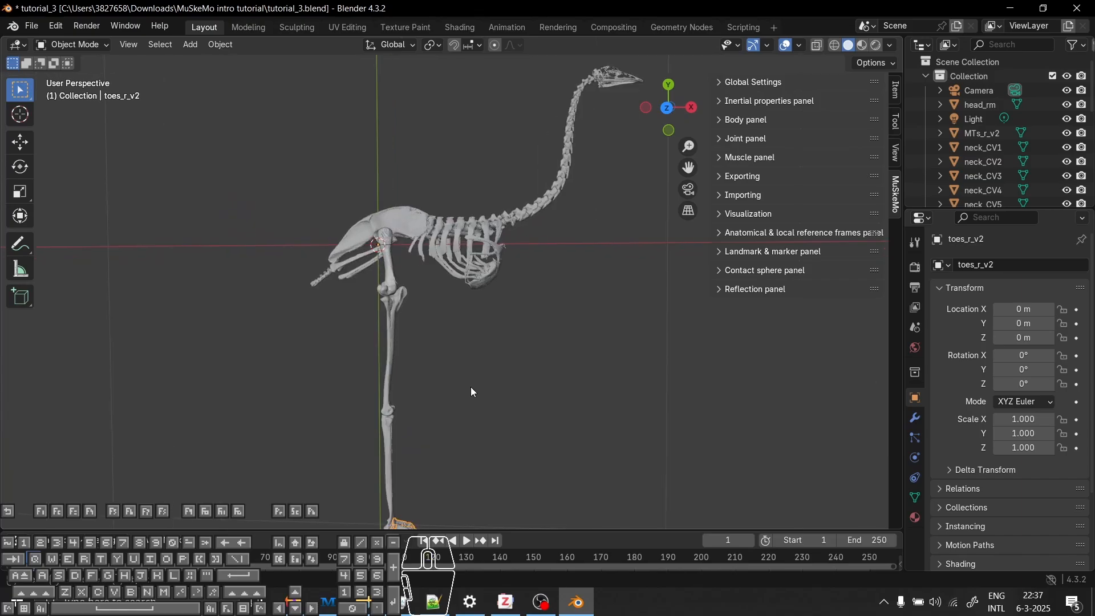
shift+middle_drag(481, 391, 521, 410)
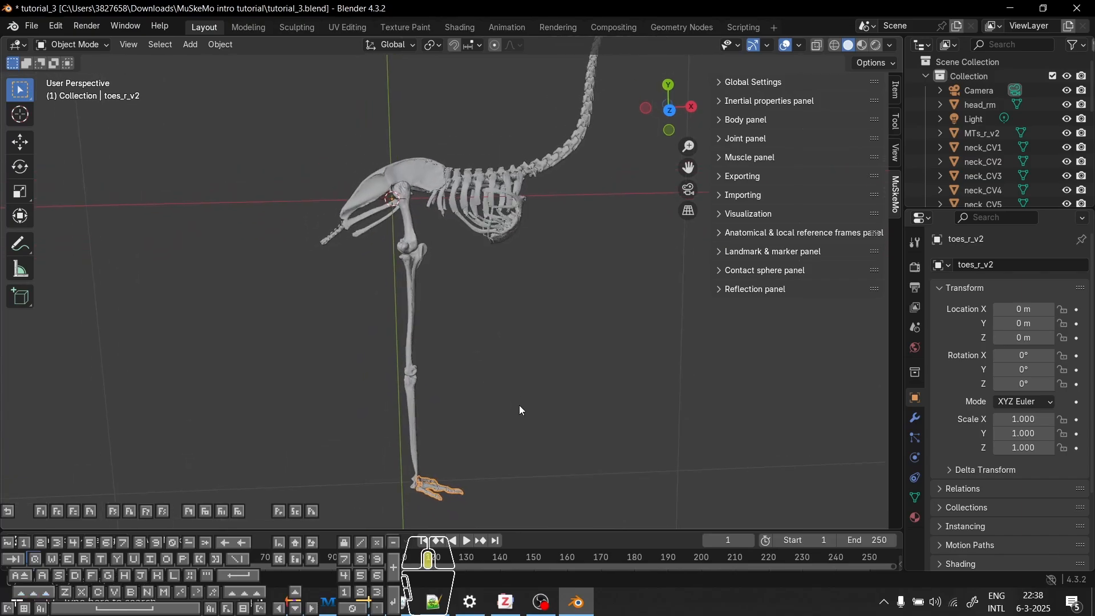
Select the right thigh bone and try to move it, then rotate it, freely in the view
scroll(521, 410, up, 4)
click(427, 334)
scroll(452, 377, up, 1)
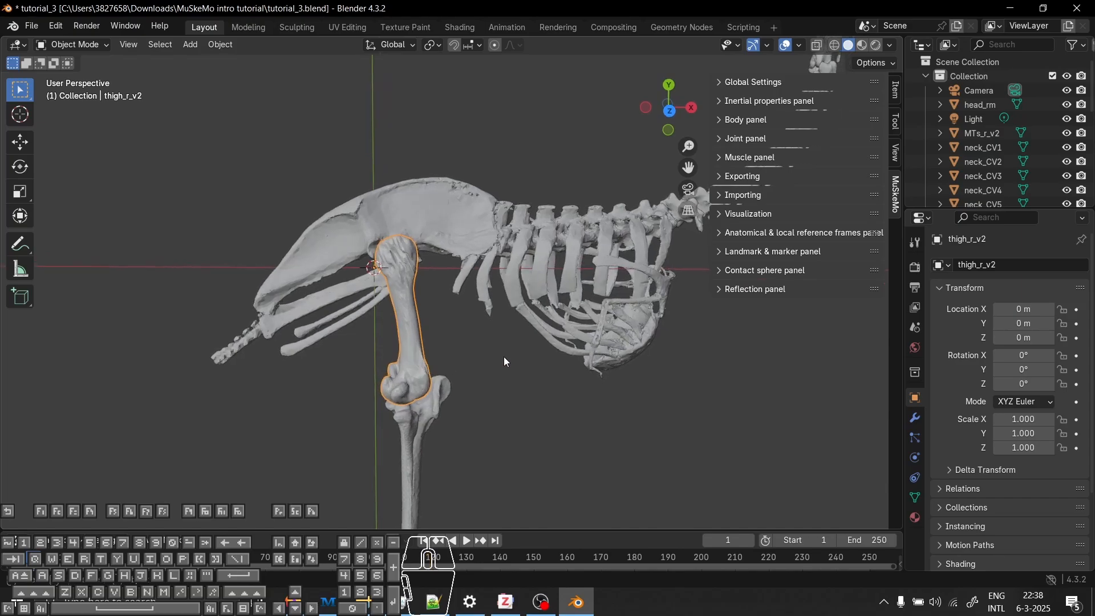
key(g)
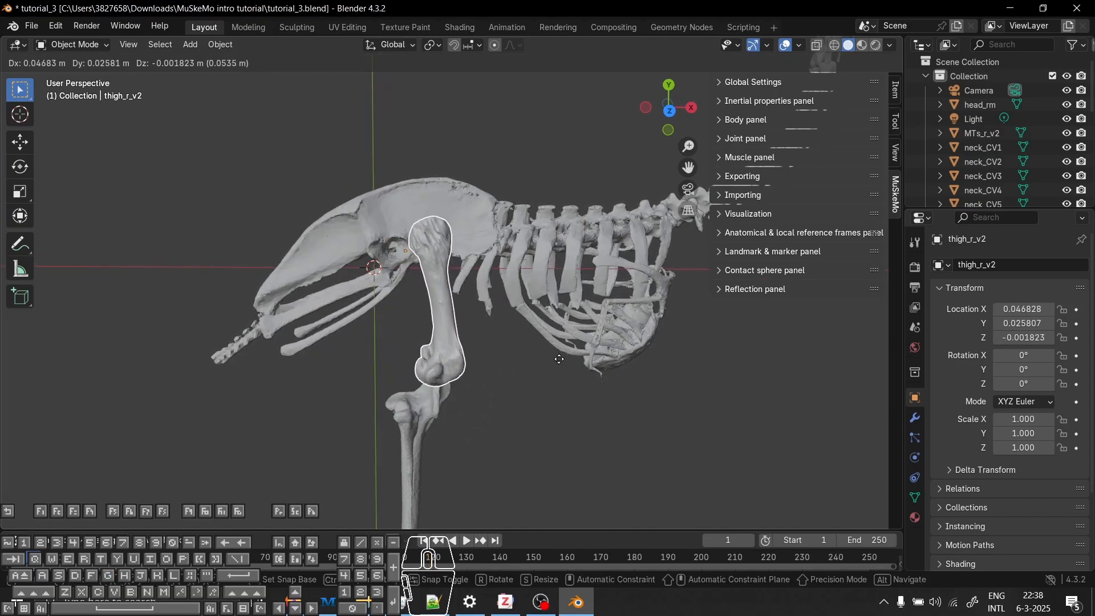
key(Escape)
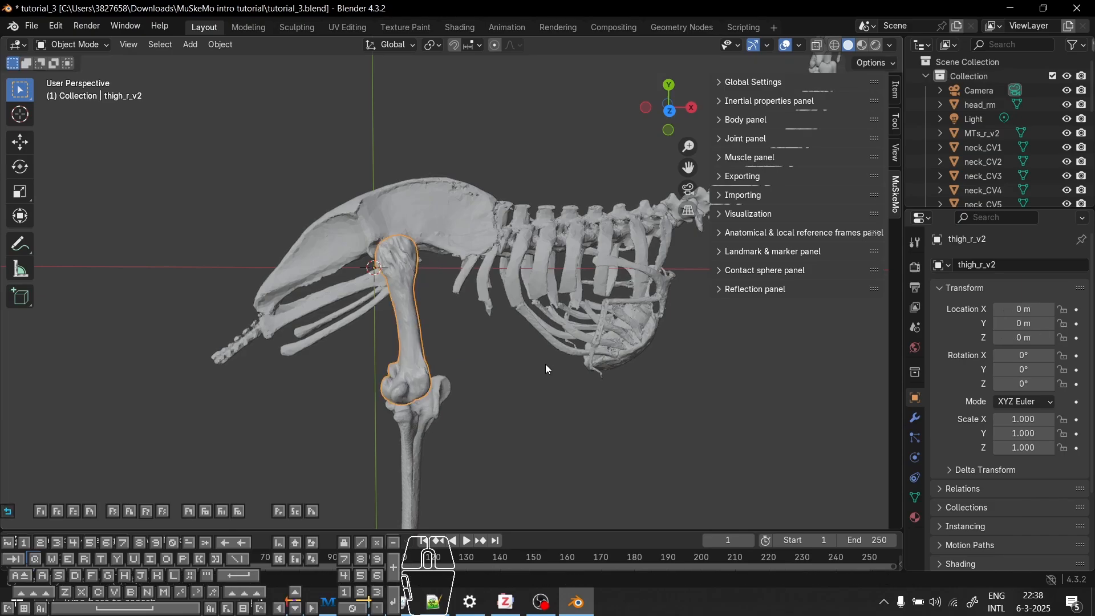
middle_drag(462, 403, 491, 382)
key(r)
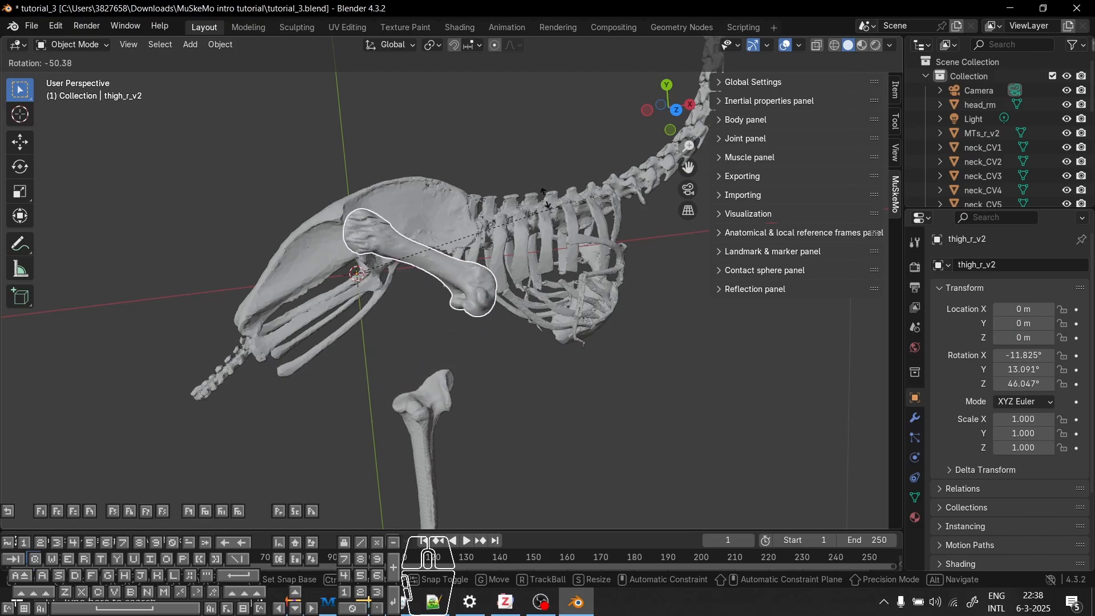
key(Escape)
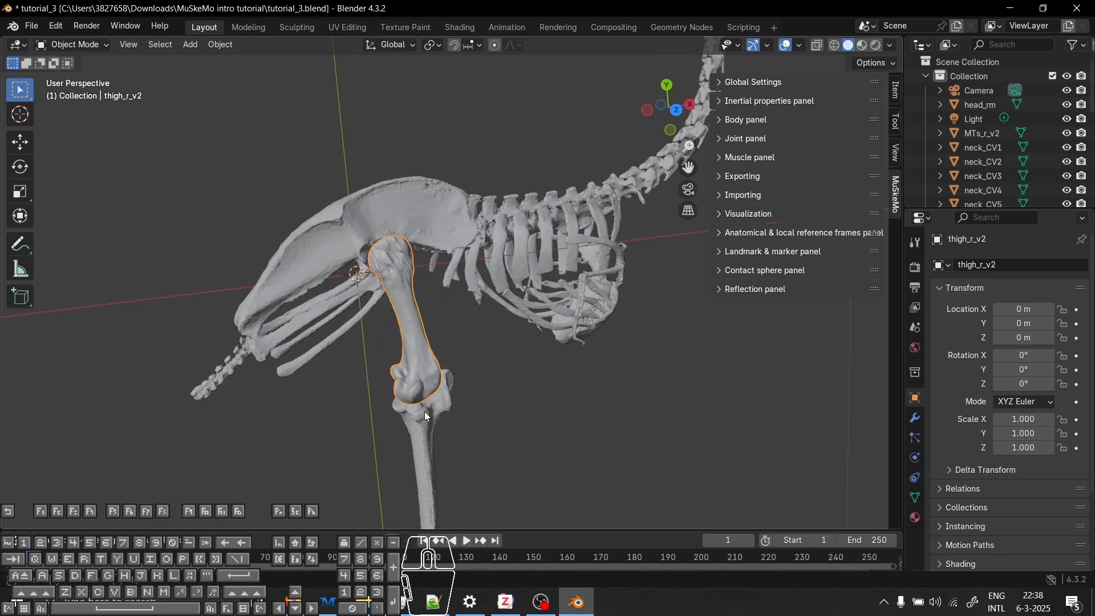
Set the transform pivot point to 3D Cursor and view the cursor closely beside the right thigh bone
middle_drag(424, 412, 333, 321)
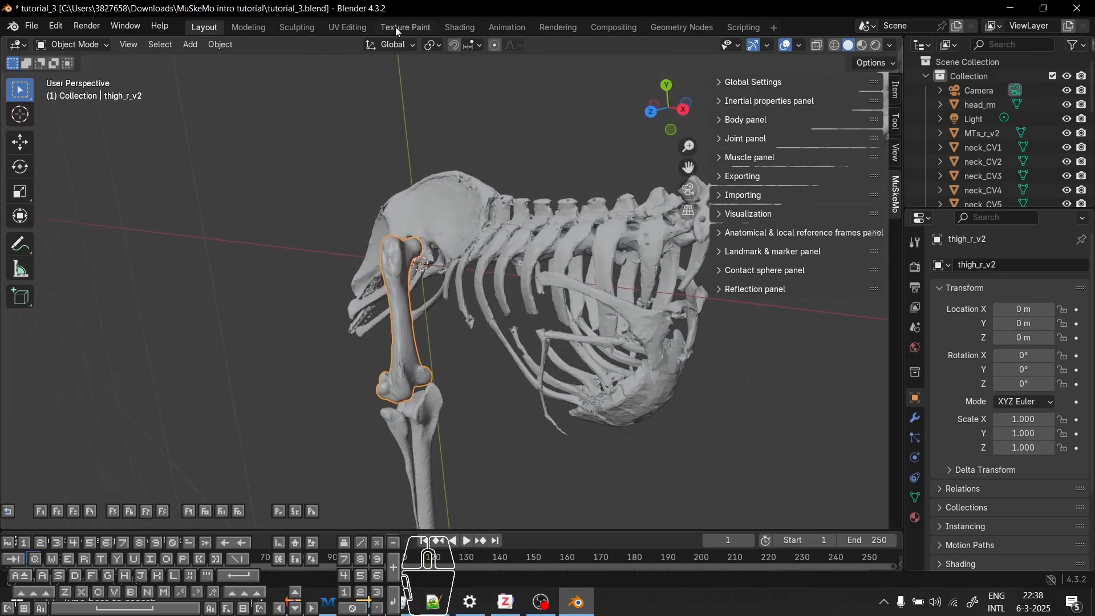
click(431, 46)
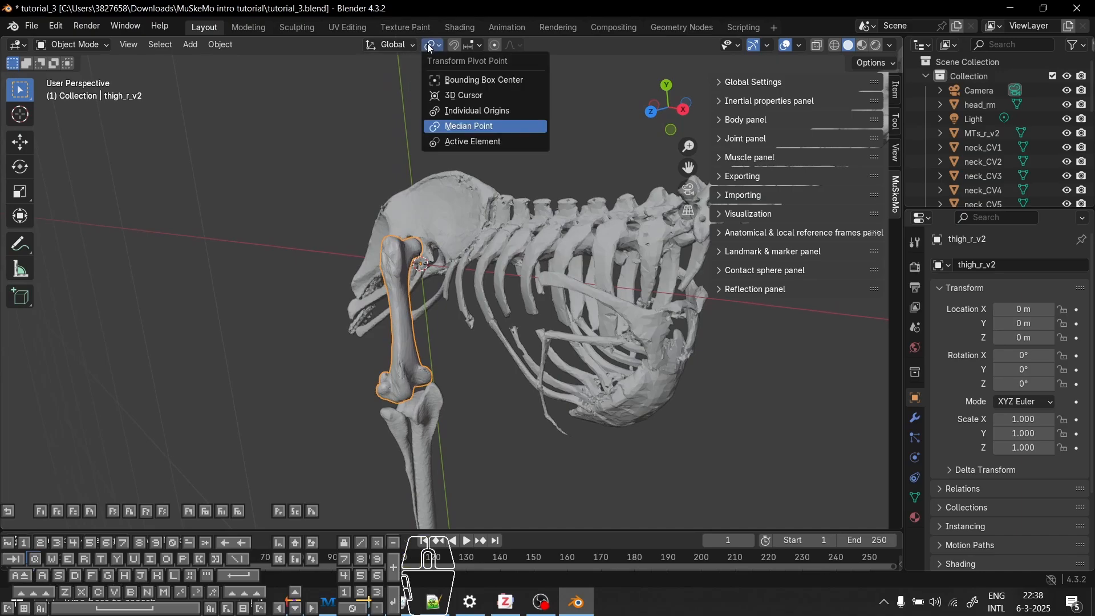
click(474, 97)
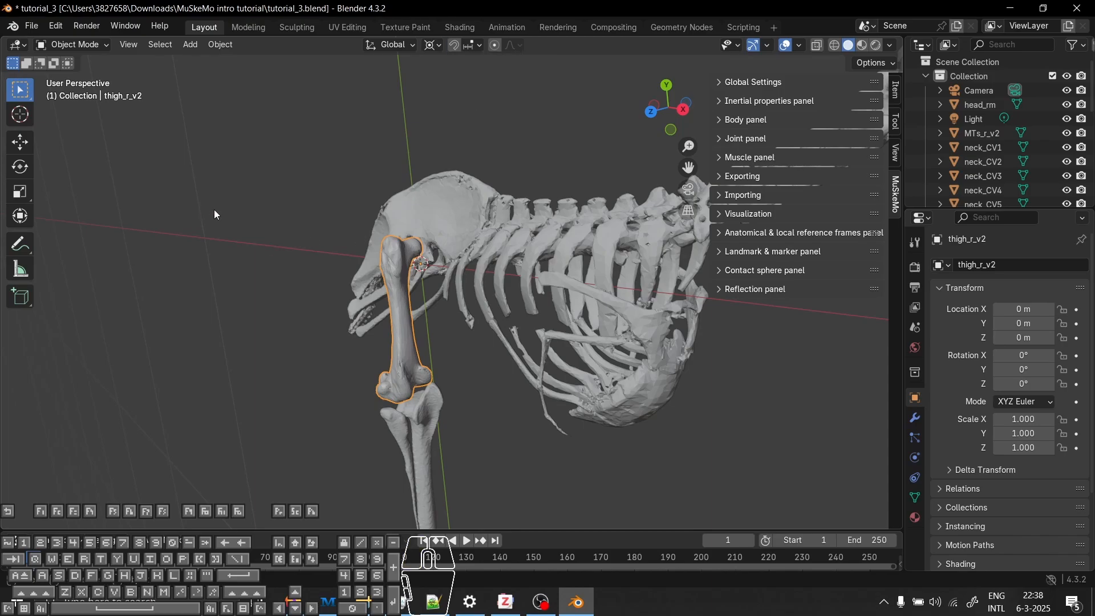
scroll(423, 308, up, 10)
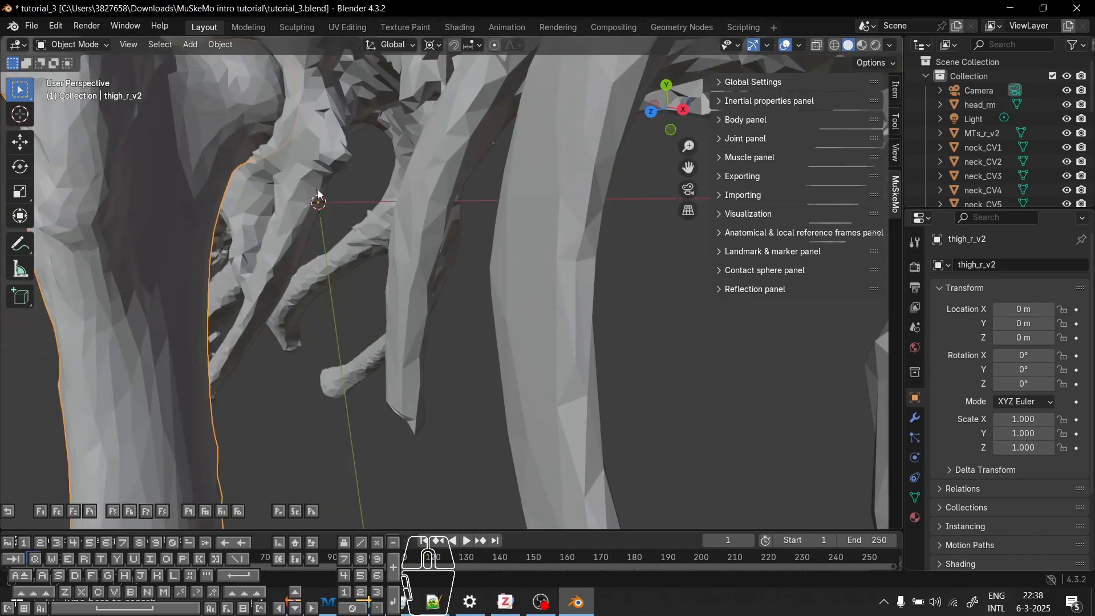
Place the 3D cursor in empty space, reposition it beside the right thigh bone's upper end, and try rotating the bone about it
scroll(322, 203, down, 10)
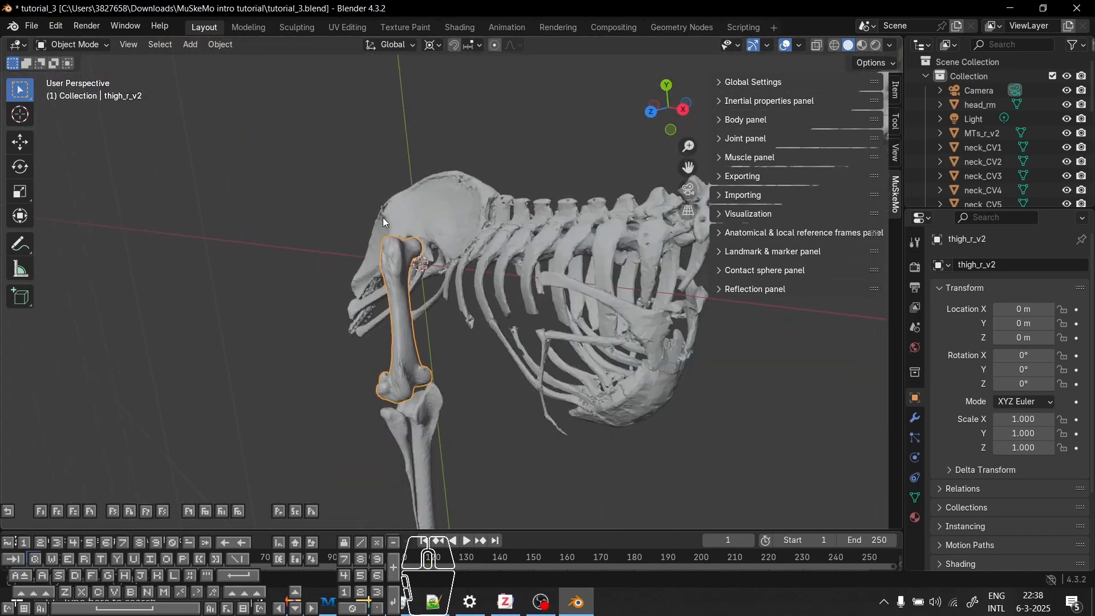
shift+right_click(249, 171)
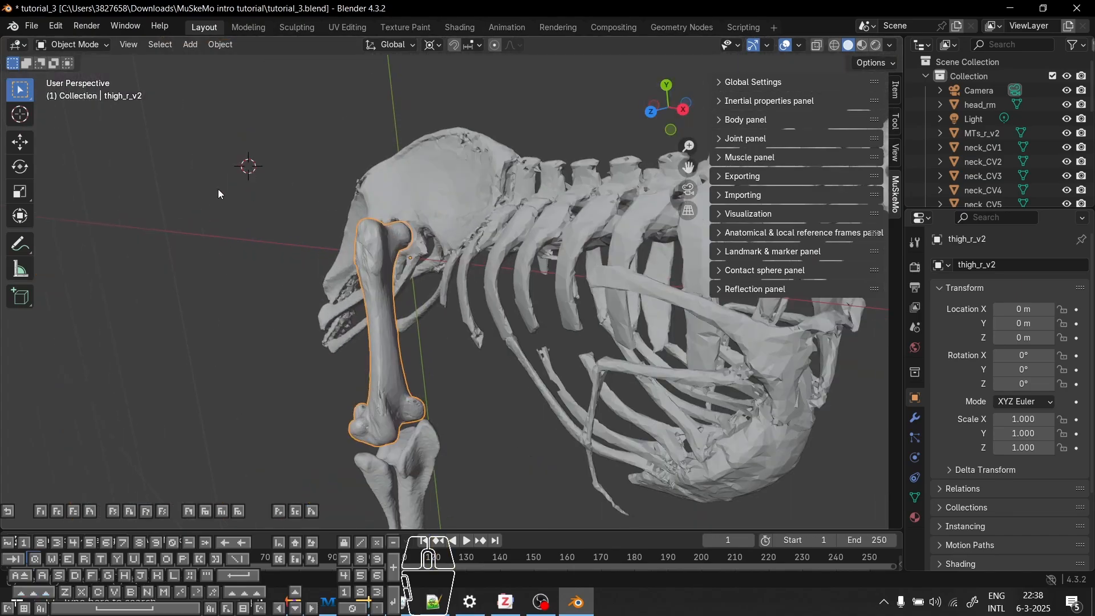
middle_drag(239, 175, 429, 248)
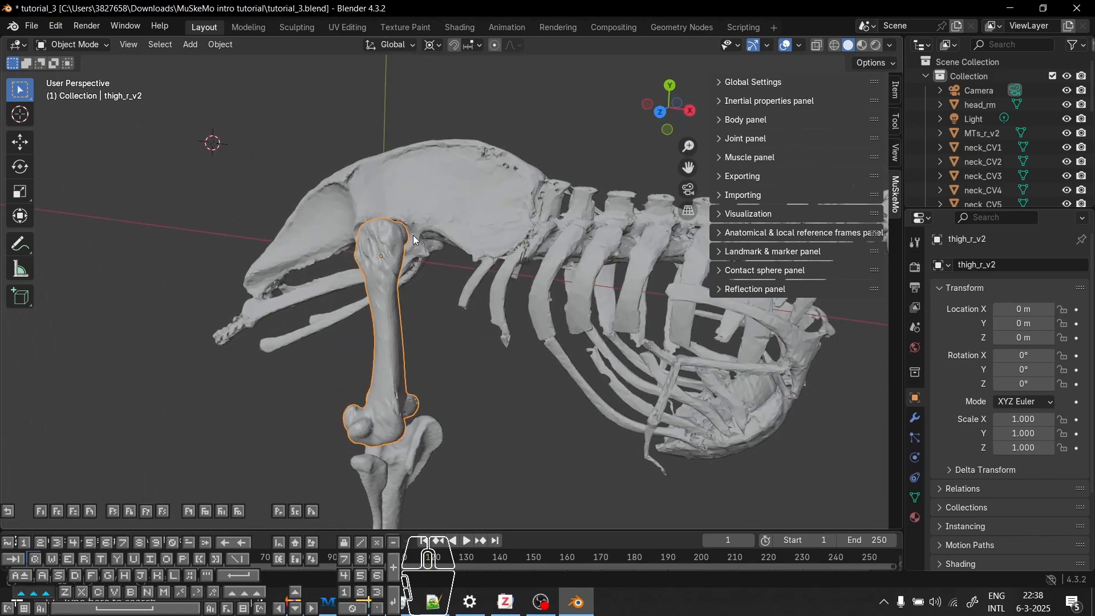
shift+right_click(415, 240)
key(r)
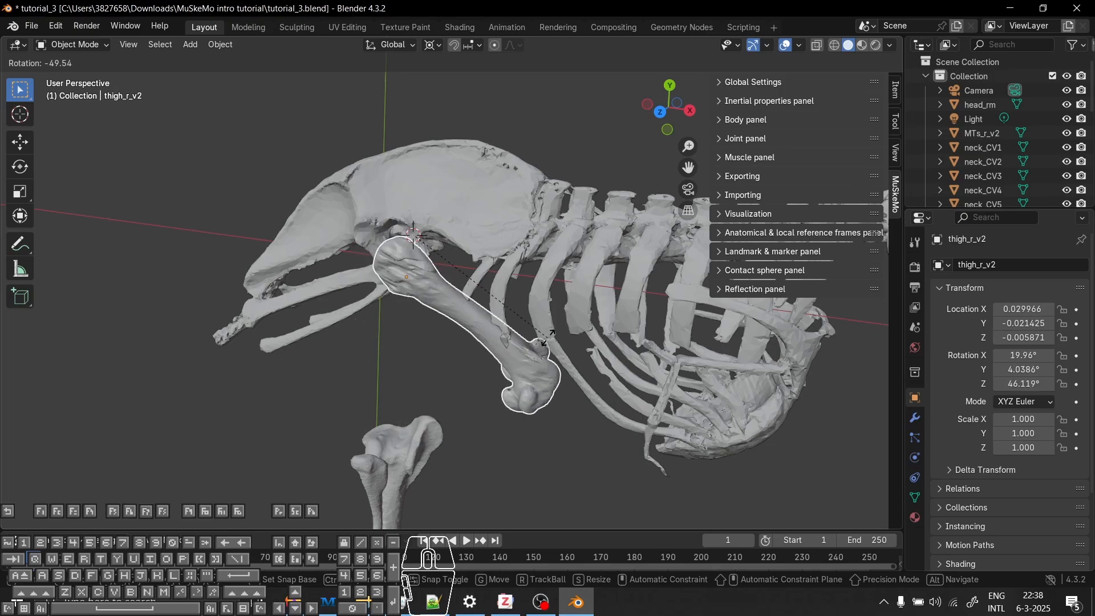
right_click(502, 391)
Select the right toes mesh and switch it to Edit Mode
scroll(501, 391, down, 6)
middle_drag(573, 295, 438, 300)
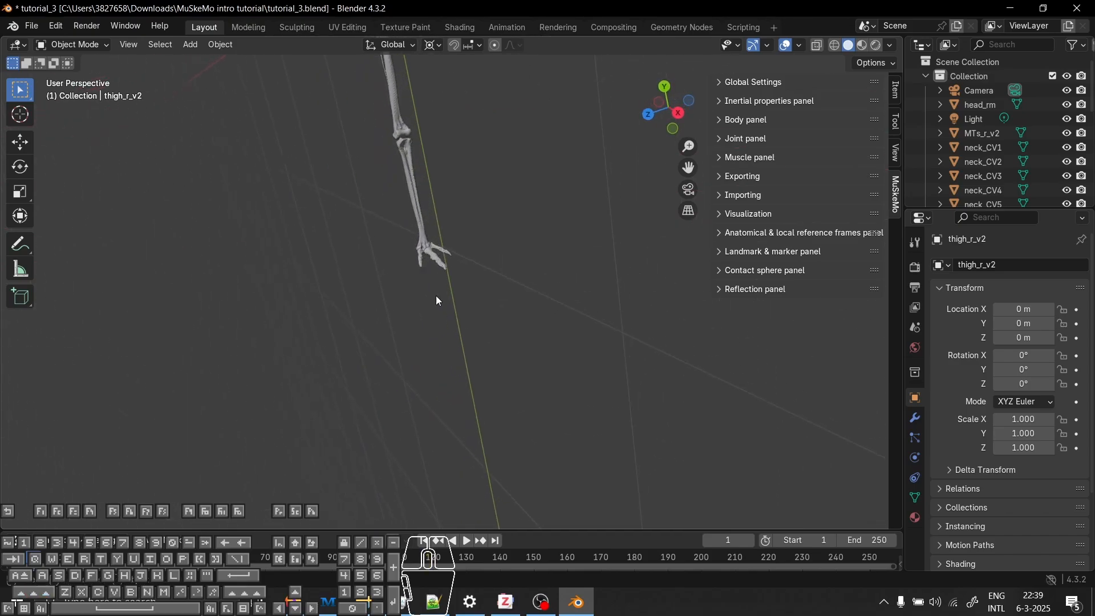
click(440, 264)
scroll(440, 258, up, 8)
shift+middle_drag(424, 136, 470, 397)
middle_drag(452, 347, 454, 313)
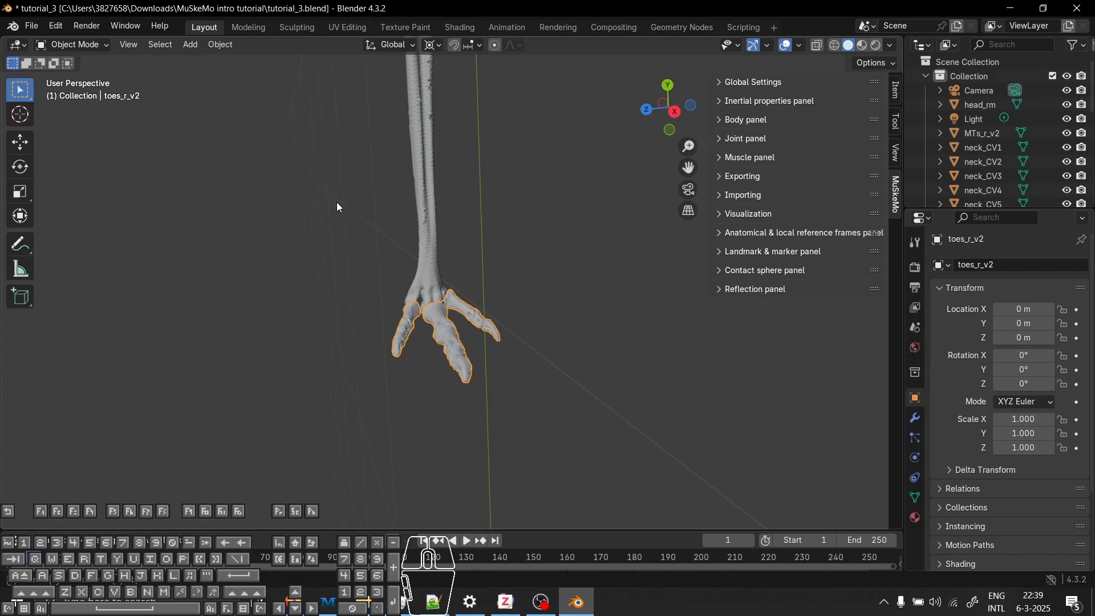
middle_drag(540, 418, 593, 392)
scroll(559, 369, up, 4)
key(Tab)
key(Tab)
key(Tab)
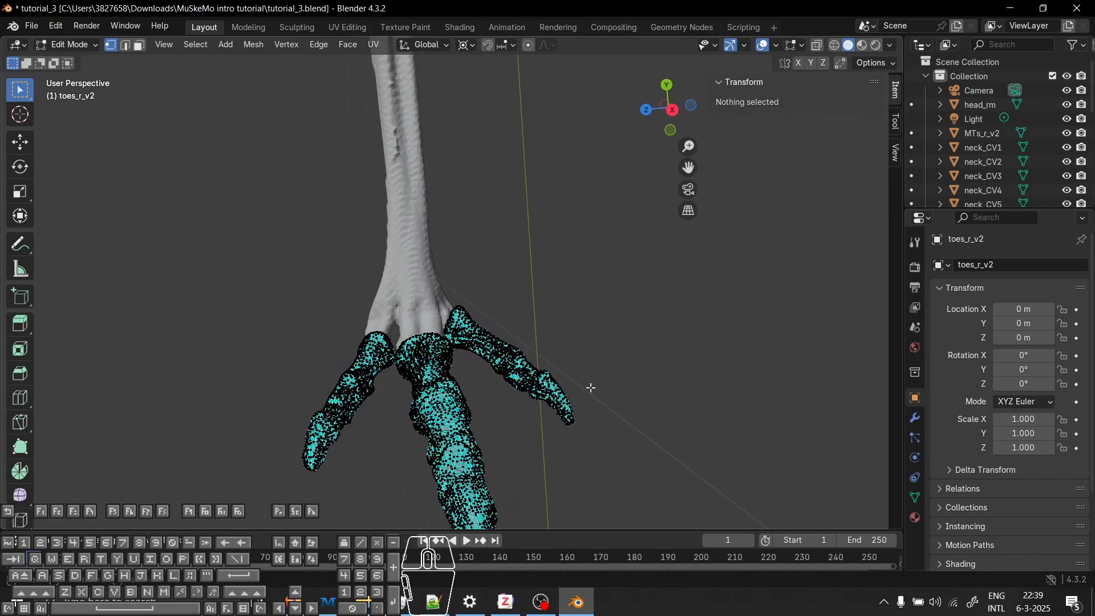
Select a block of vertices midway along the outer toe and inspect it closely, and select a single vertex on the same toe
middle_drag(508, 430, 431, 292)
drag(429, 291, 456, 318)
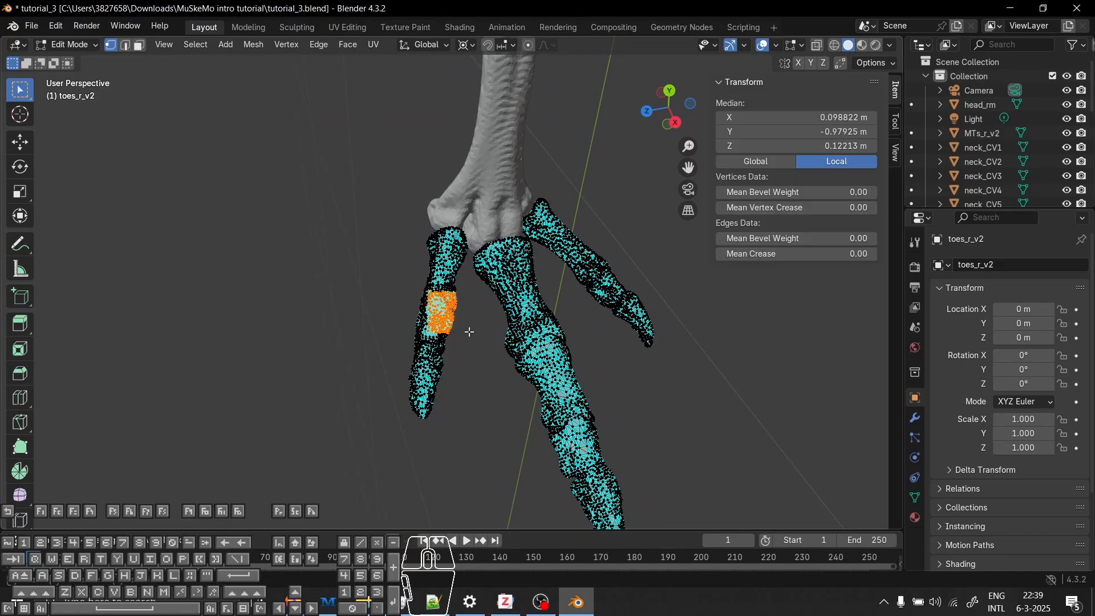
key(KP_Decimal)
shift+middle_drag(472, 368, 460, 329)
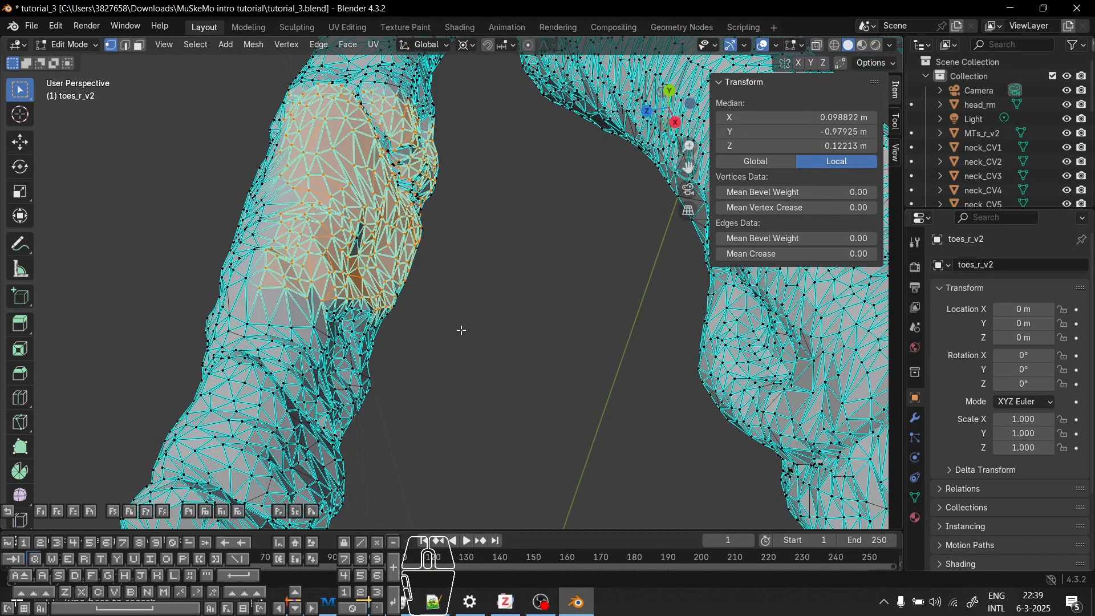
middle_drag(393, 272, 419, 287)
scroll(419, 287, down, 3)
scroll(418, 287, up, 2)
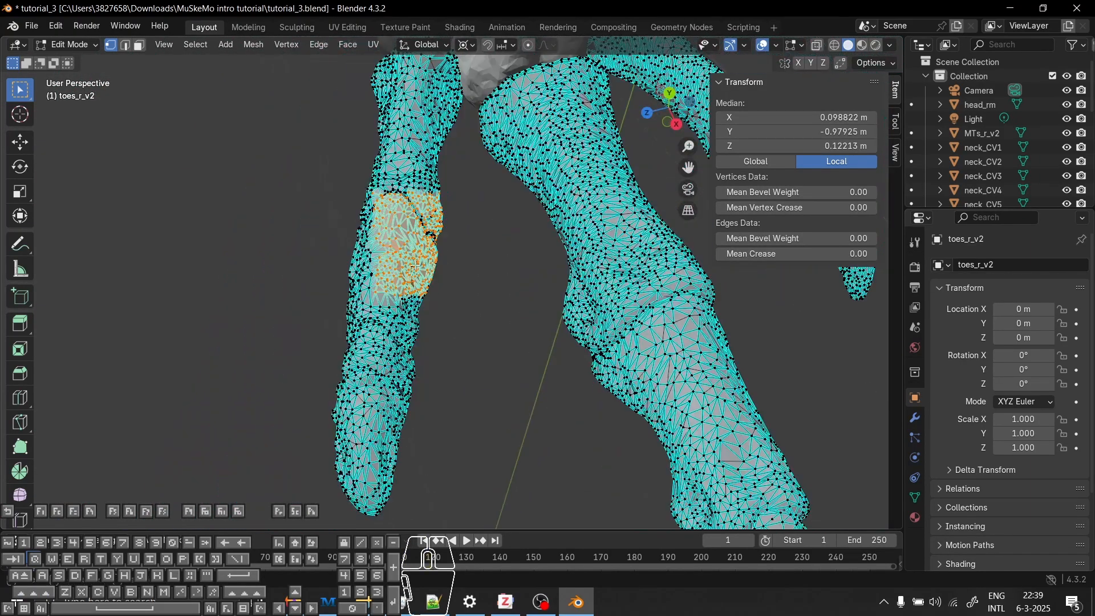
click(382, 316)
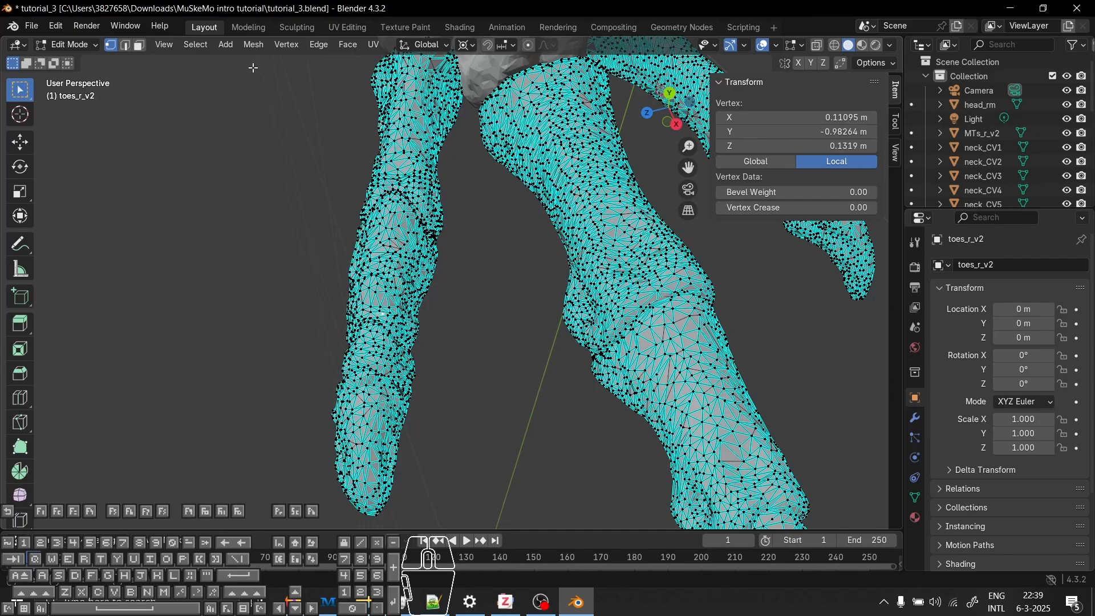
Switch to face selection and select a block of faces midway along the outer toe
click(143, 49)
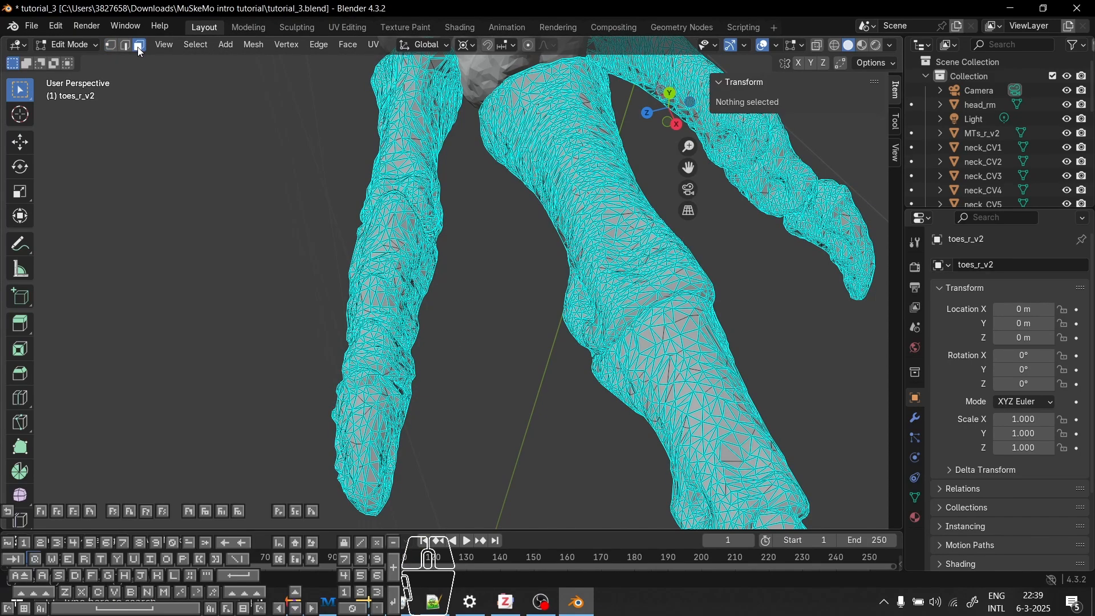
click(391, 221)
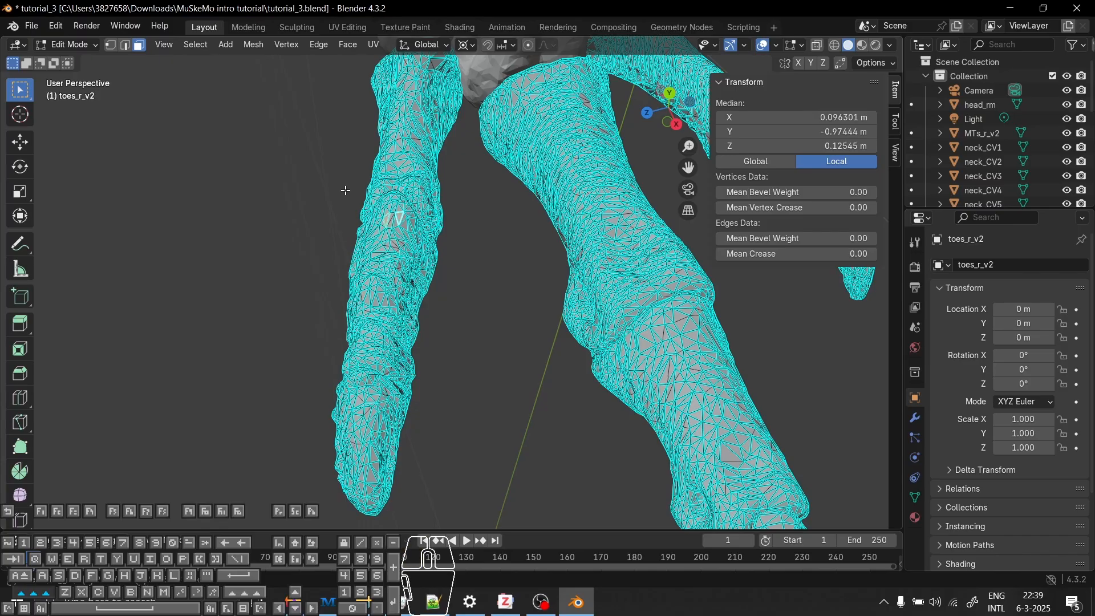
shift+drag(344, 190, 454, 277)
mouse_move(461, 285)
middle_down()
mouse_move(665, 276)
mouse_move(534, 273)
mouse_move(496, 374)
mouse_move(474, 210)
mouse_move(461, 210)
mouse_move(479, 205)
middle_up()
scroll(474, 211, down, 5)
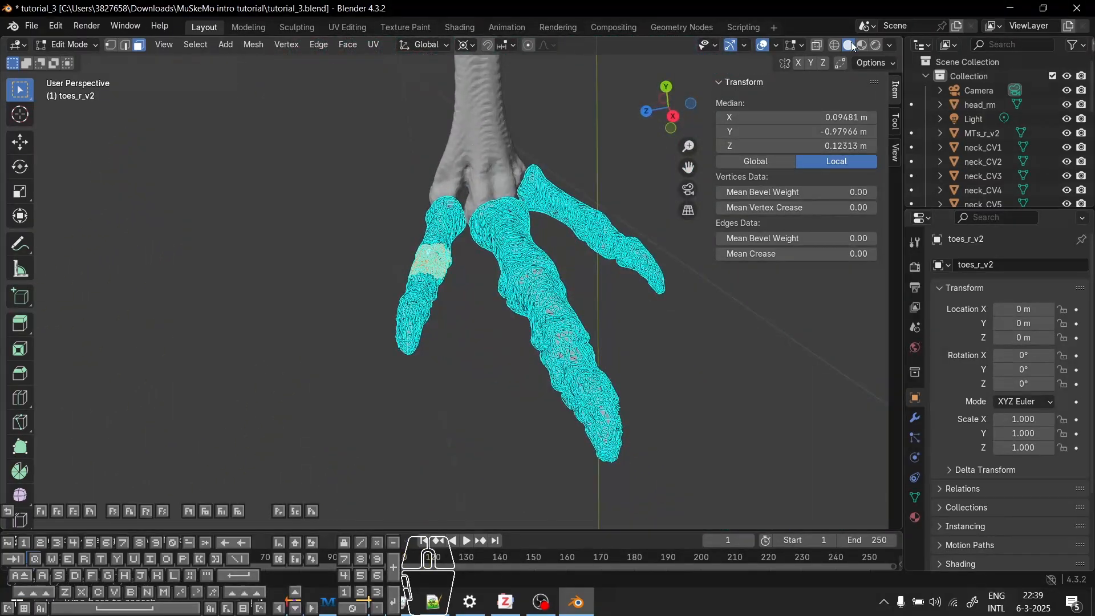
Enable X-ray, select the entire outer toe through the mesh, and separate the selection into a new mesh
click(819, 47)
scroll(427, 218, up, 6)
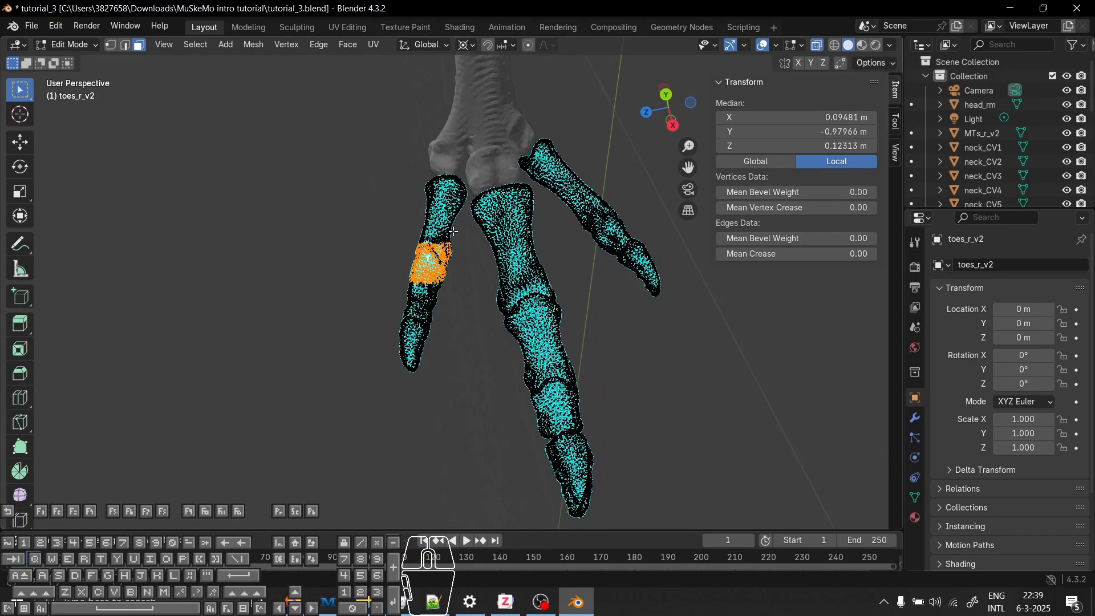
scroll(426, 218, down, 8)
middle_drag(576, 382, 598, 328)
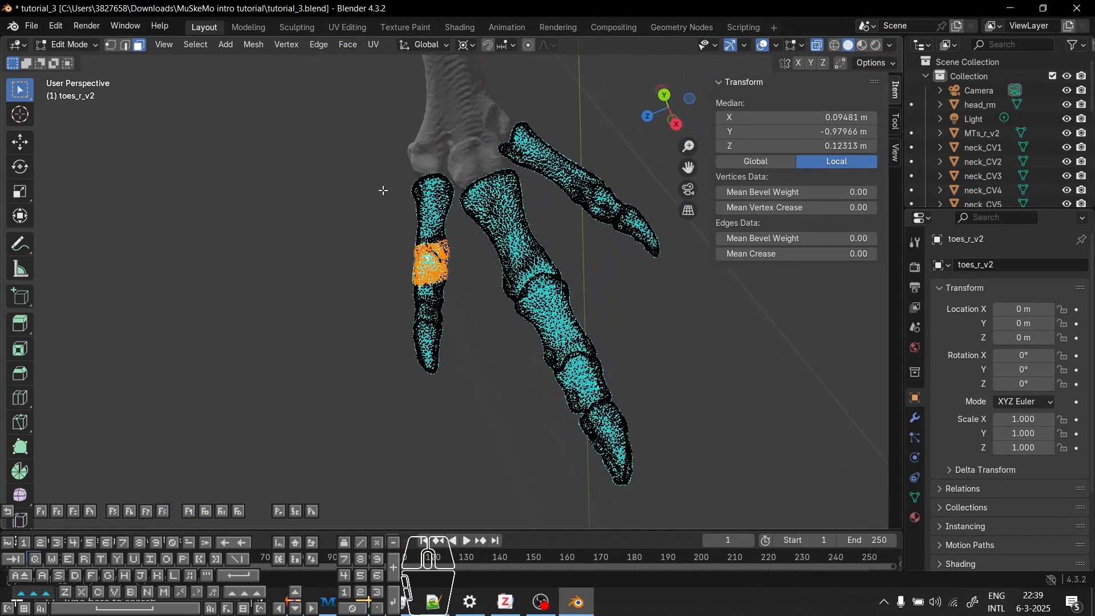
shift+drag(381, 122, 456, 406)
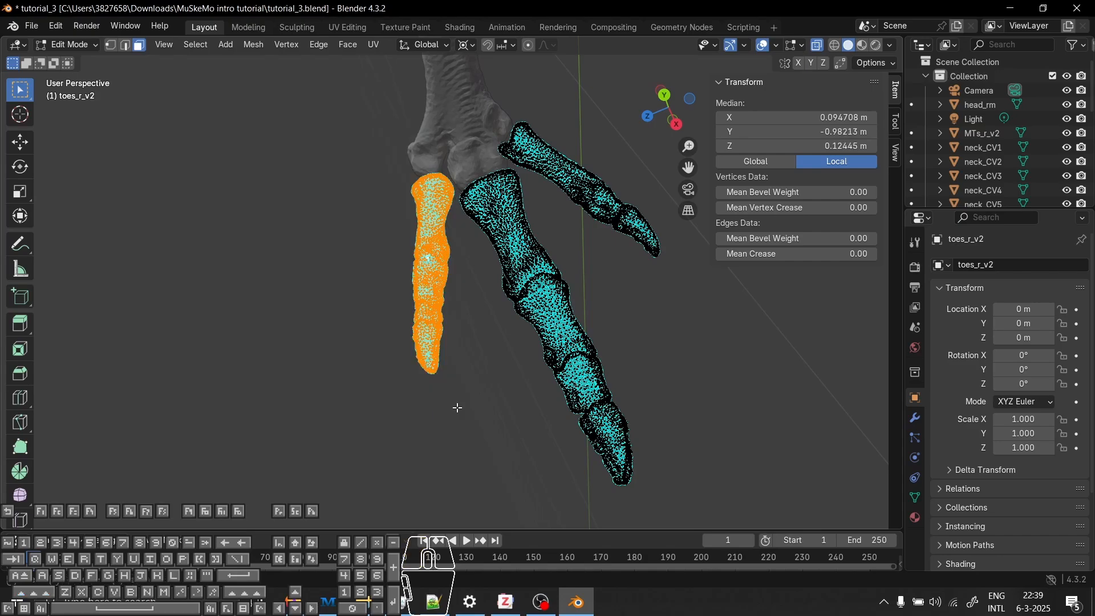
middle_drag(455, 406, 446, 222)
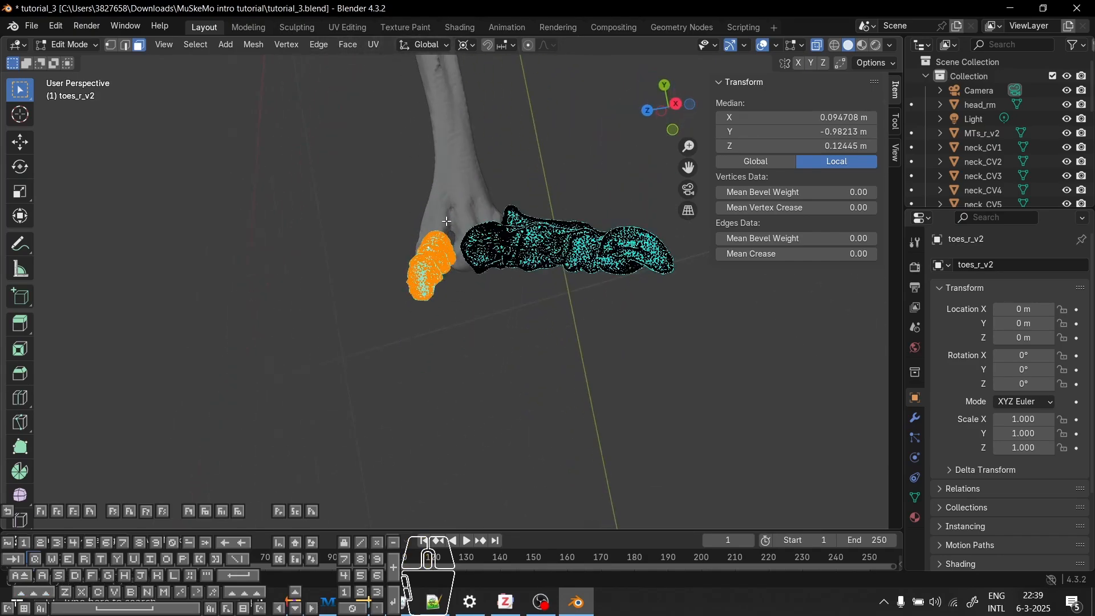
key(p)
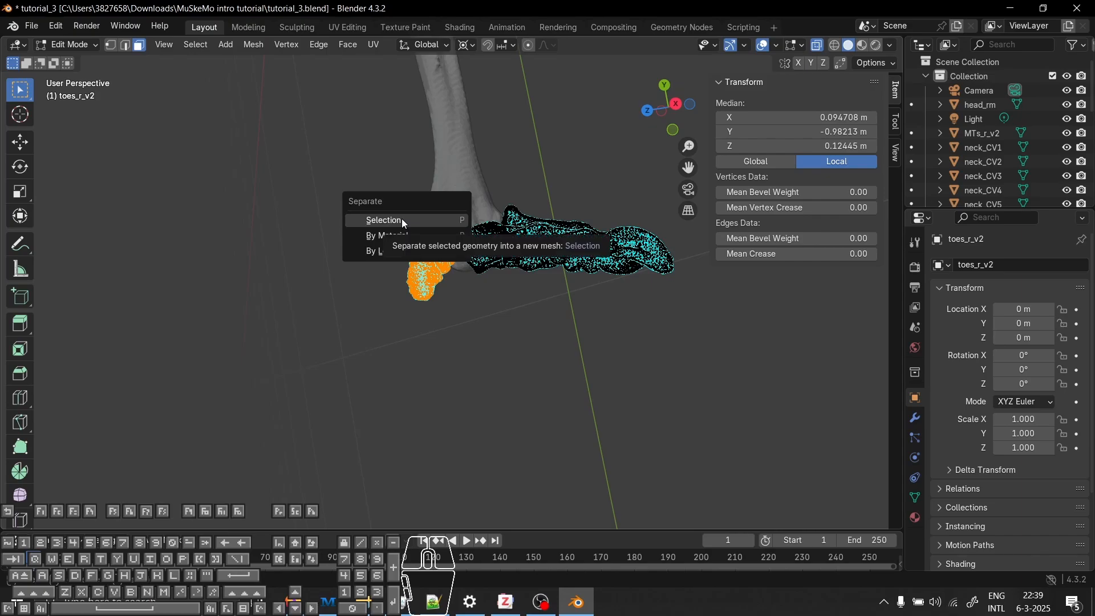
click(420, 221)
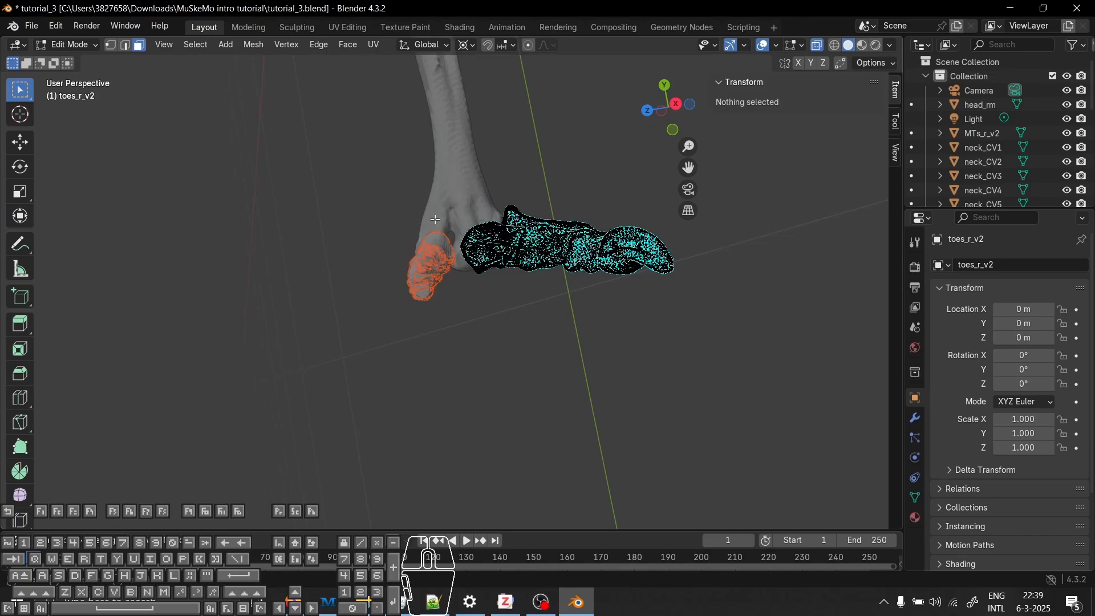
Return to Object Mode with X-ray off and select the separated outer toe and the remaining toes in turn to compare them
key(Tab)
click(817, 45)
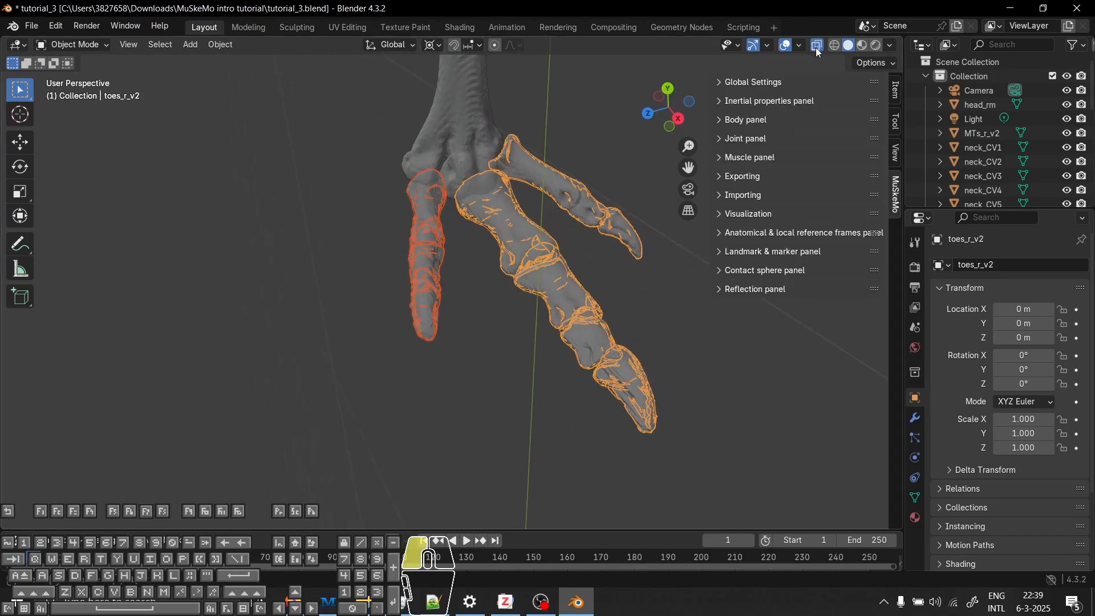
click(431, 256)
click(541, 222)
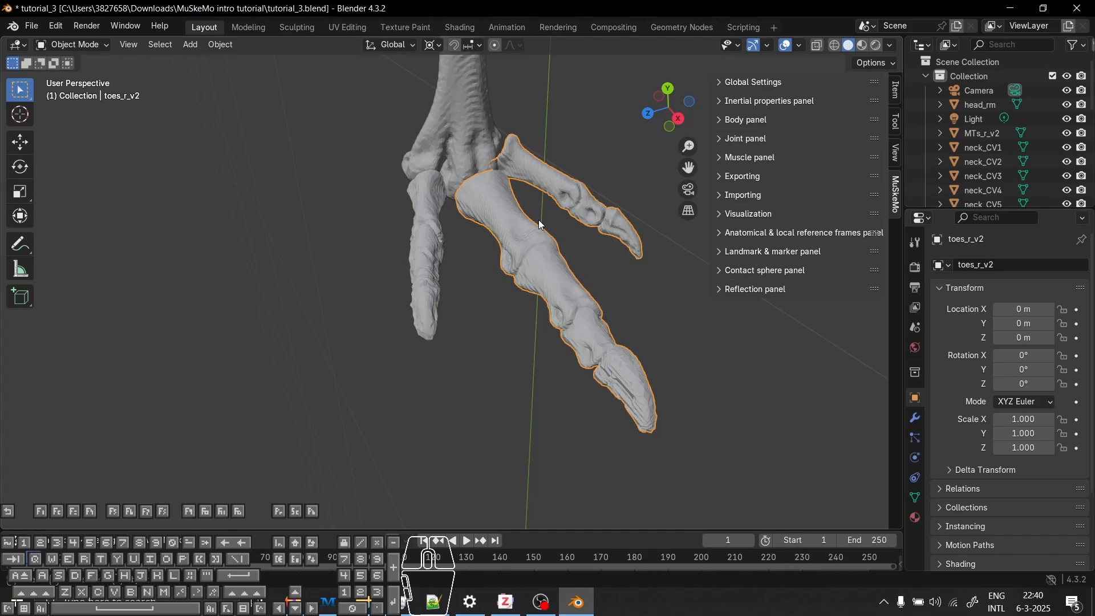
click(419, 269)
middle_drag(483, 333, 571, 329)
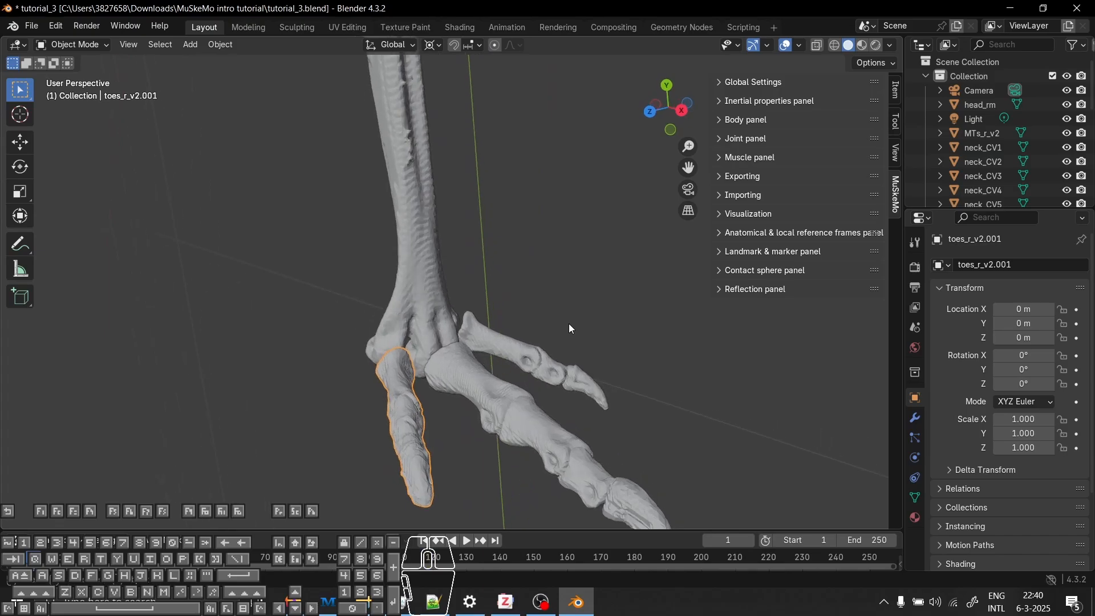
scroll(567, 324, down, 4)
scroll(547, 329, up, 4)
scroll(544, 328, down, 2)
Undo the outer toe's separation and the preceding mesh selections
key(ctrl+z)
key(ctrl+z)
key(ctrl+z)
key(ctrl+z)
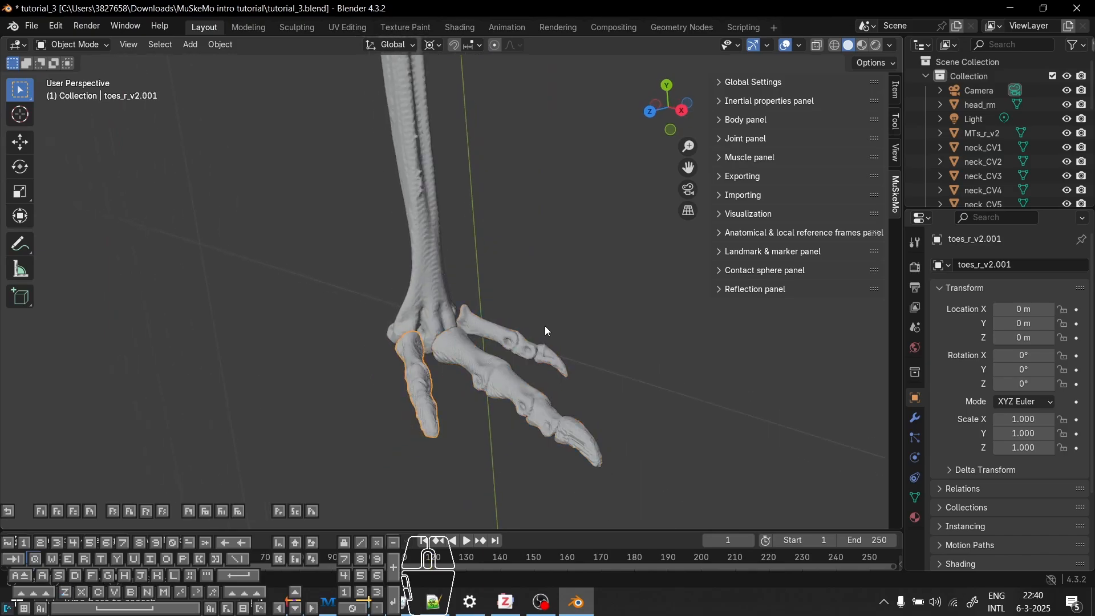
key(ctrl+z)
key(ctrl+z)
key(ctrl+z)
key(ctrl+z)
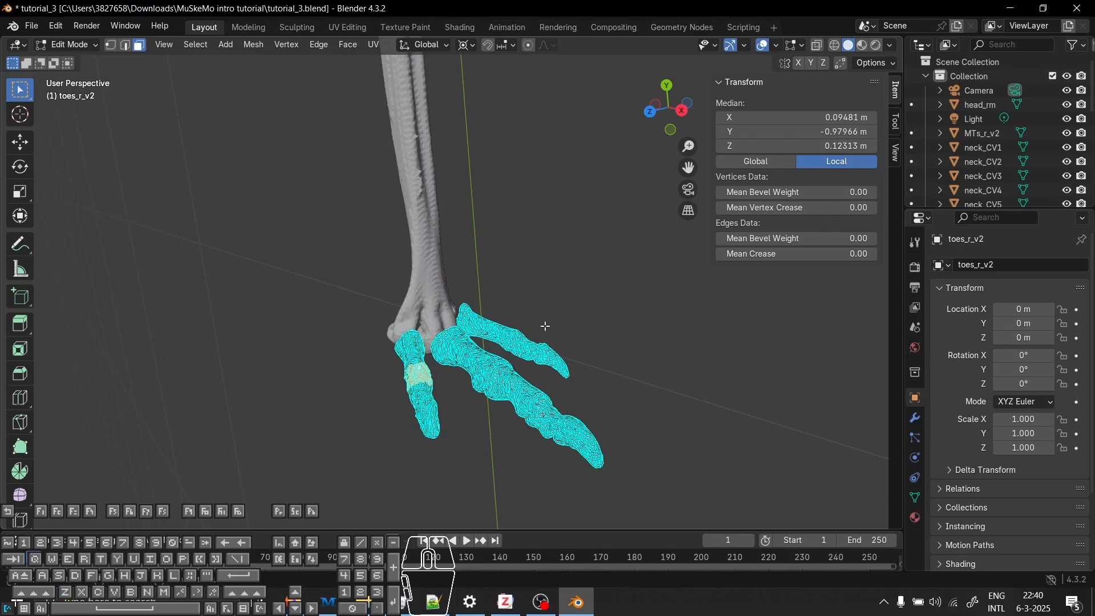
Select all the bone meshes of the whole skeleton in the view
scroll(553, 368, down, 10)
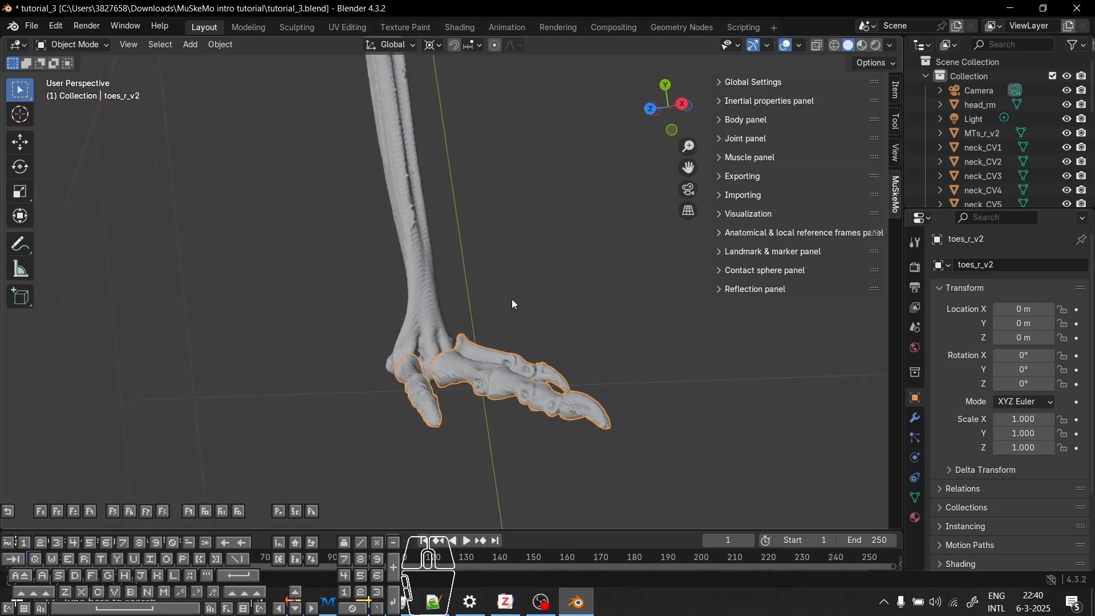
middle_drag(501, 278, 1089, 79)
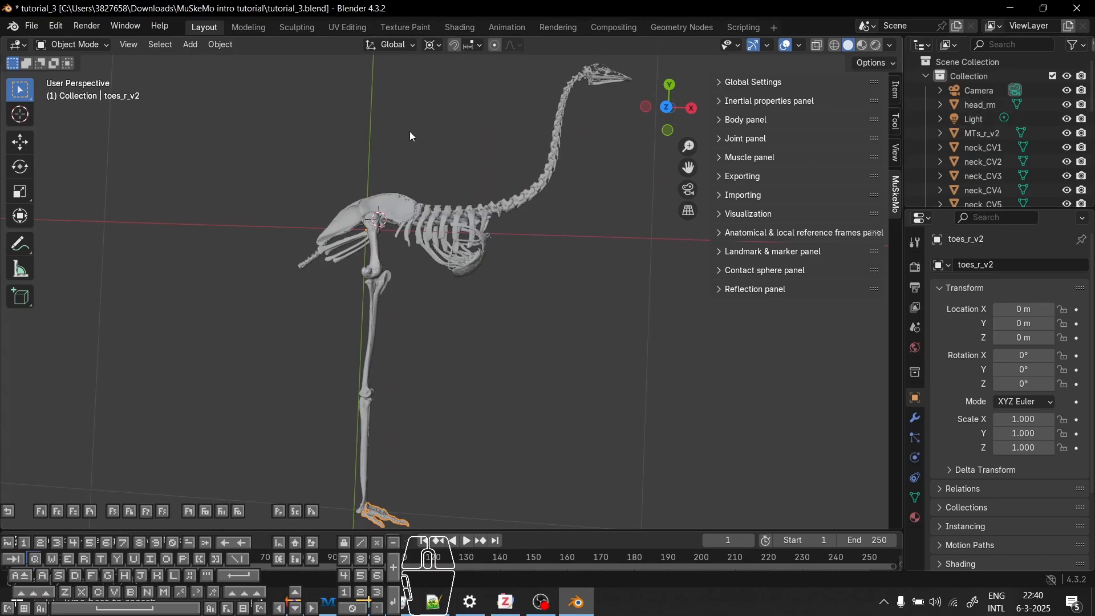
scroll(409, 131, down, 2)
drag(274, 55, 572, 482)
middle_drag(605, 307, 633, 302)
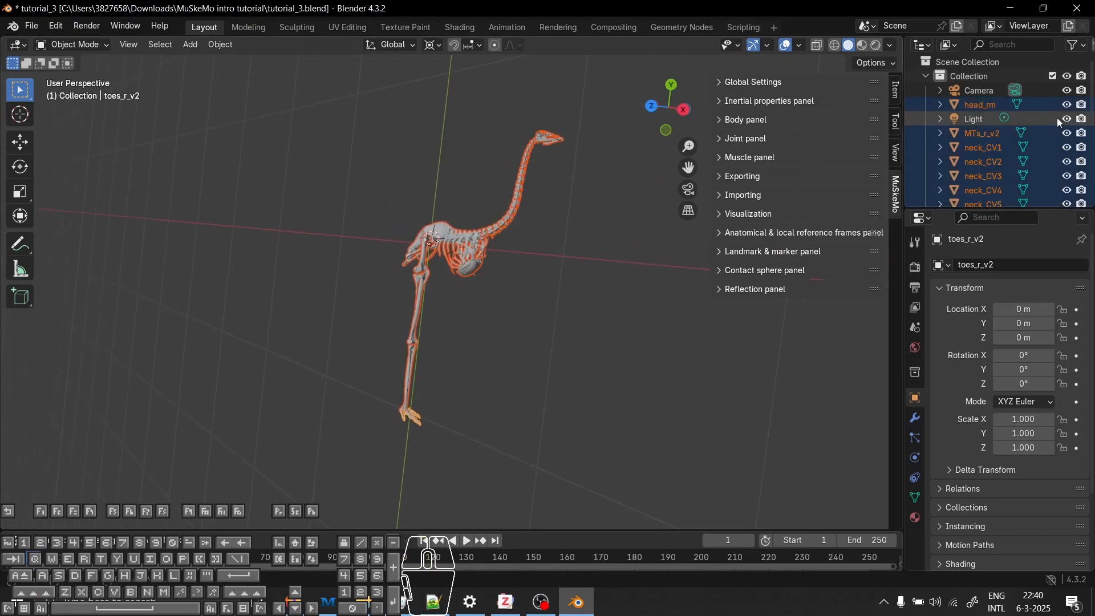
Create a new collection inside Collection and name it "bone meshes"
right_click(973, 76)
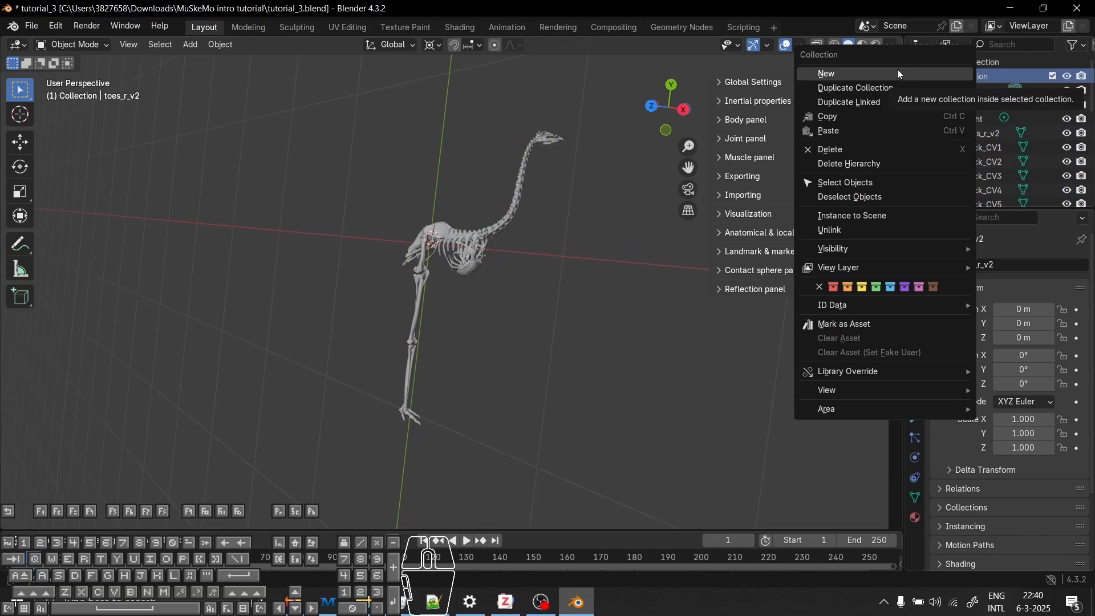
click(879, 74)
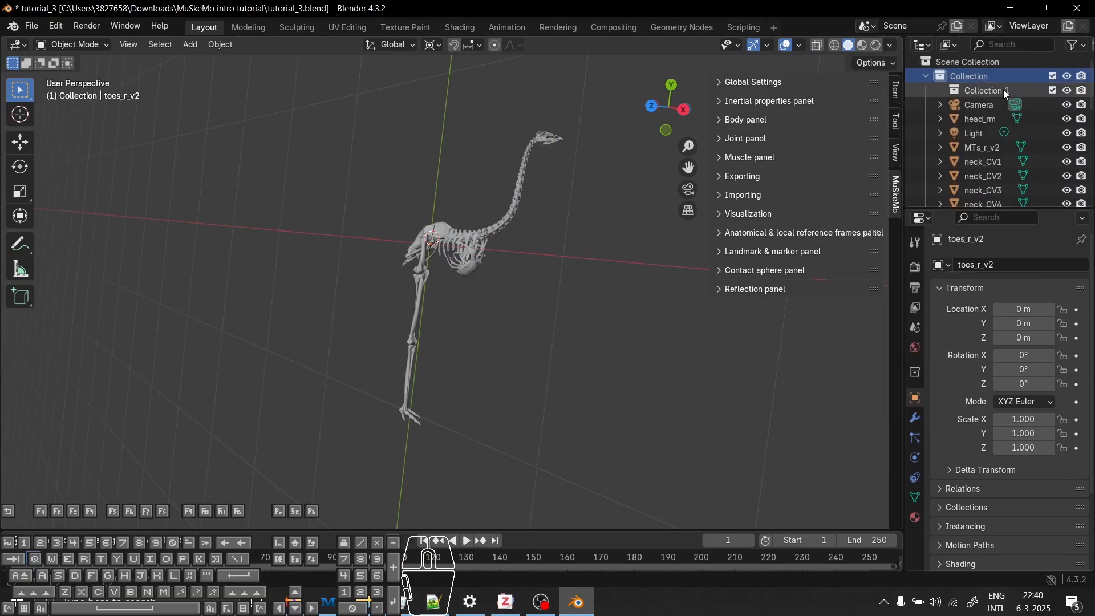
right_click(966, 76)
key(Escape)
double_click(968, 90)
key(BackSpace)
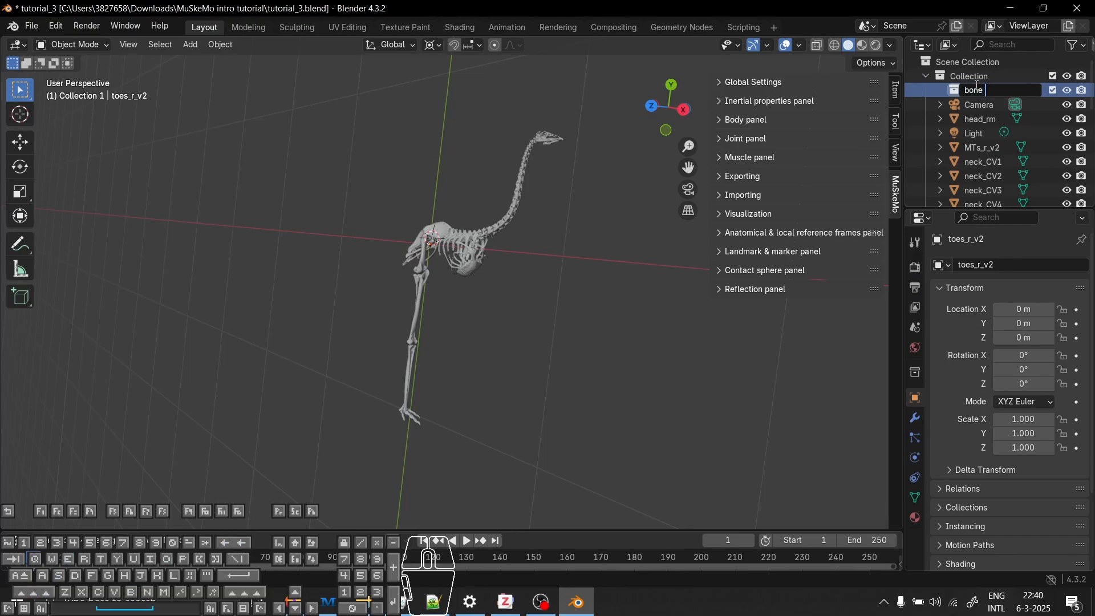
text(bone meshes)
key(Return)
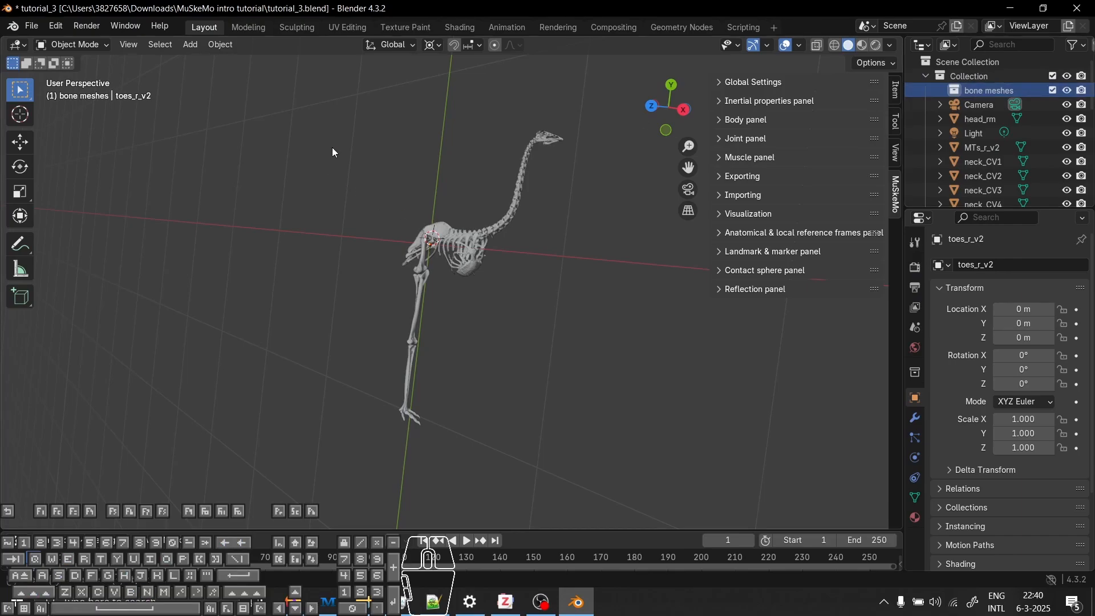
Select all the skeleton's bone meshes and move them into the bone meshes collection
drag(356, 127, 566, 467)
middle_drag(419, 378, 595, 257)
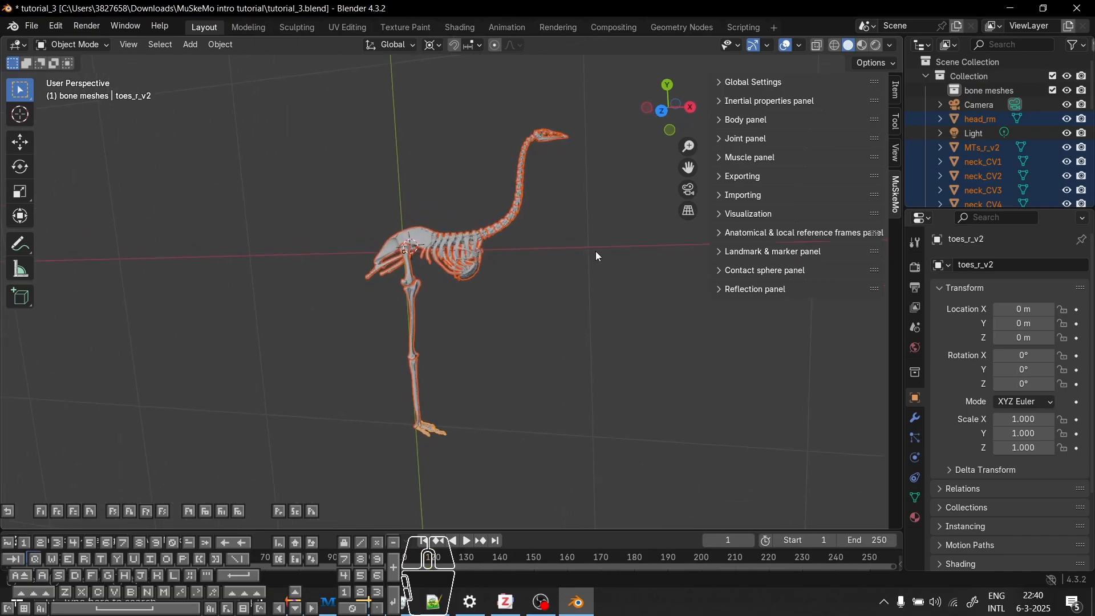
scroll(499, 216, up, 2)
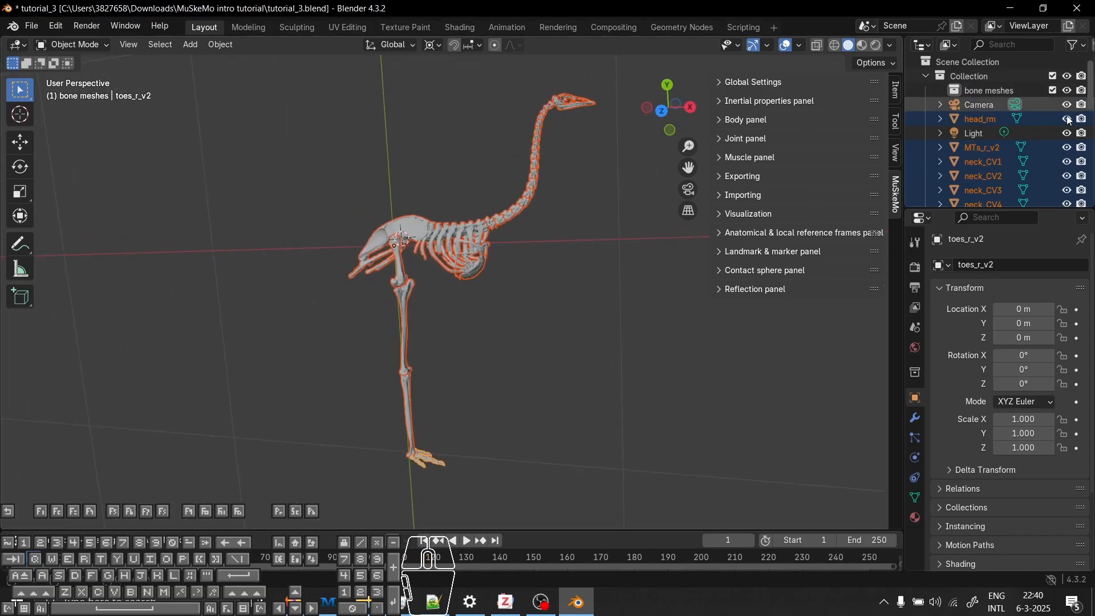
drag(974, 119, 980, 89)
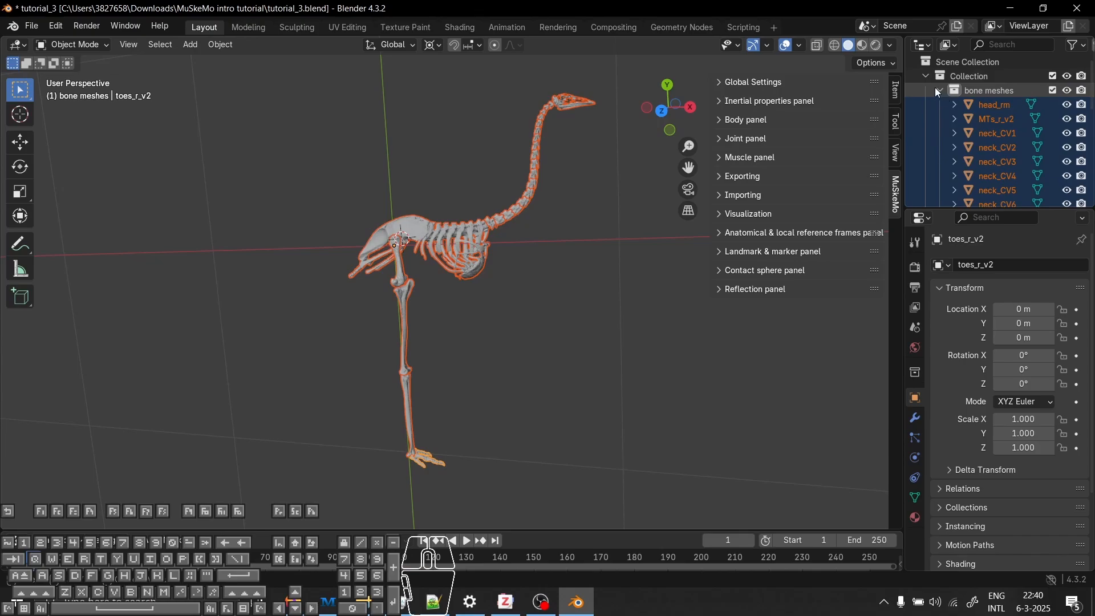
Collapse and select the bone meshes collection, and examine the full skeleton from several angles
click(937, 90)
click(984, 93)
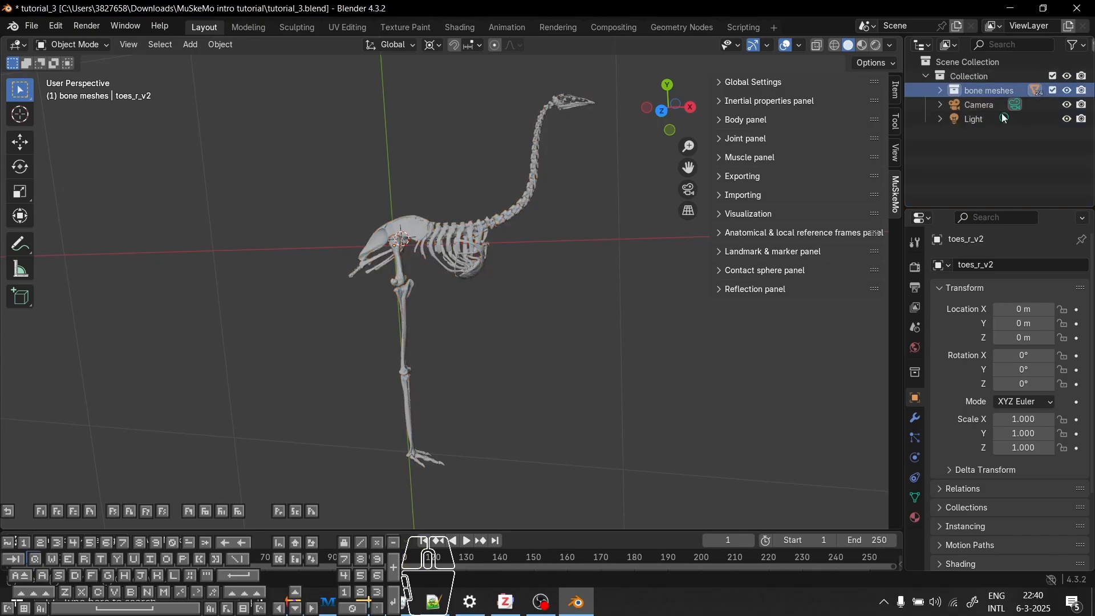
middle_drag(528, 330, 406, 252)
scroll(228, 245, up, 3)
middle_drag(228, 245, 429, 210)
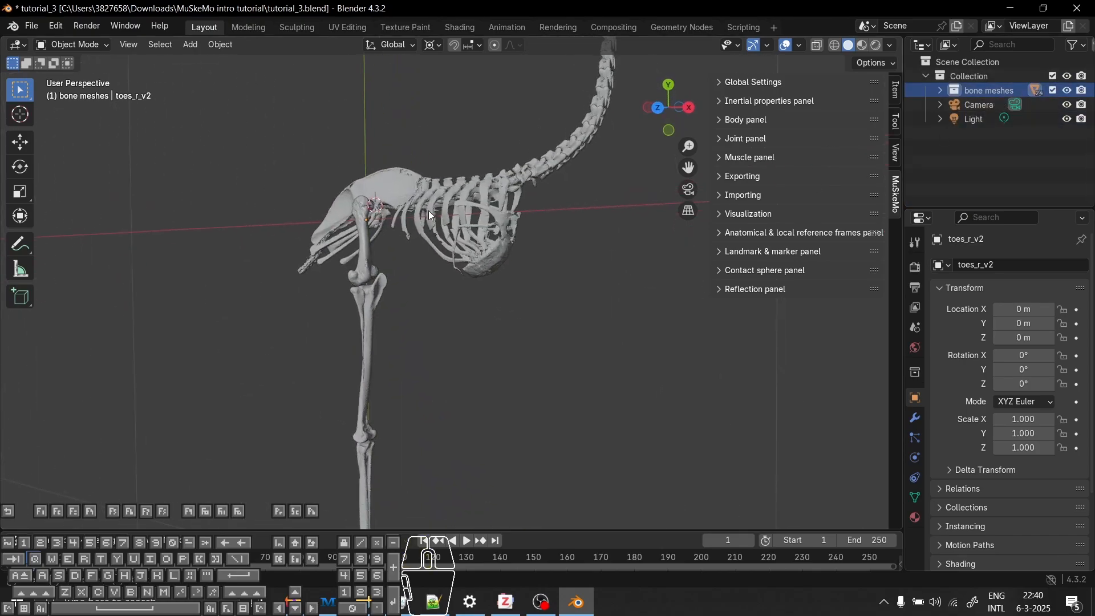
scroll(429, 210, down, 3)
shift+middle_drag(528, 279, 497, 292)
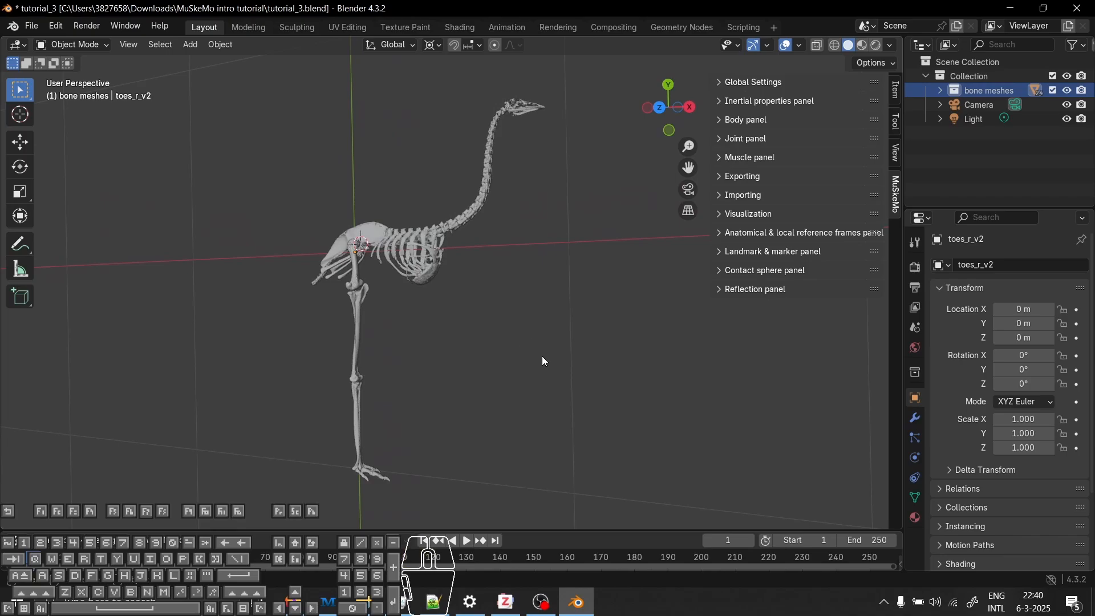
middle_drag(542, 360, 488, 293)
scroll(473, 333, up, 3)
scroll(473, 333, down, 3)
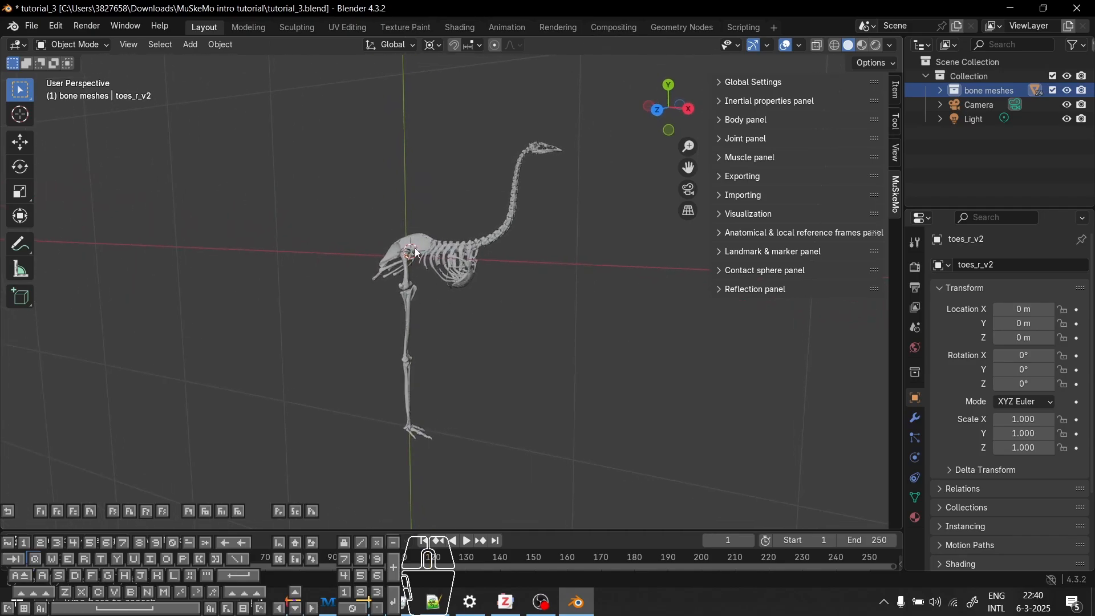
Import emu_v3_skinoutlines.stl from the Emu folder of MuSkeMo.sample.dataset1, keeping Y as forward axis and Z as up axis
click(28, 26)
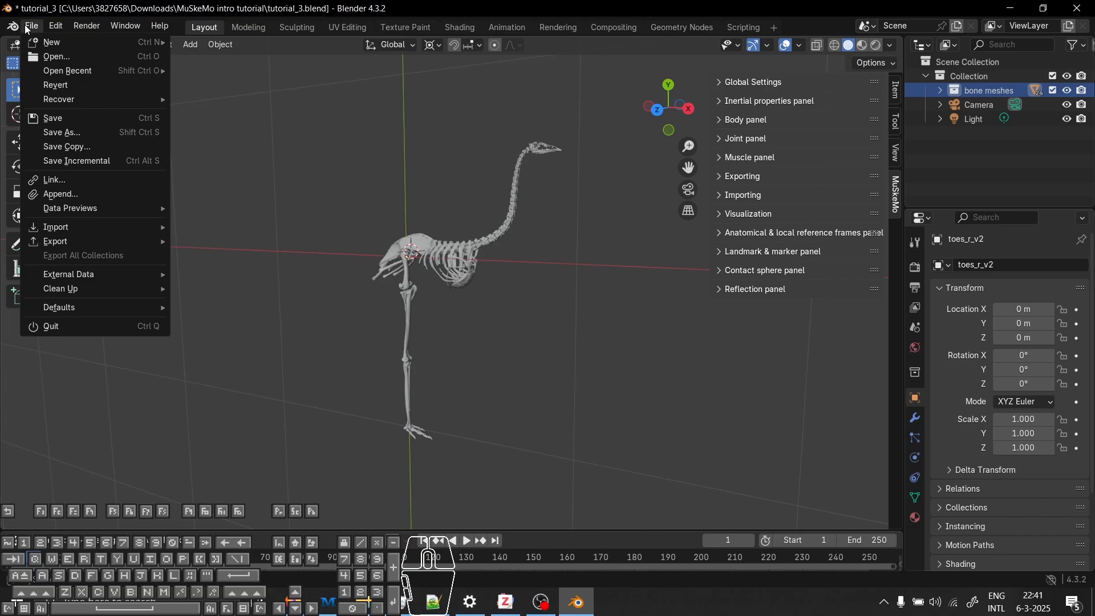
mouse_move(147, 232)
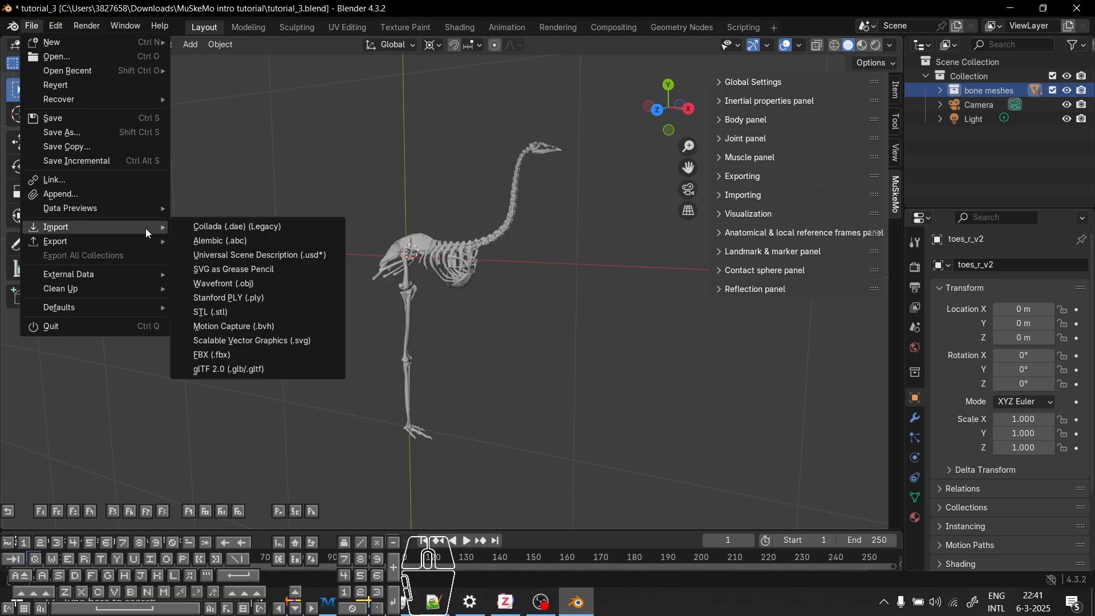
click(238, 311)
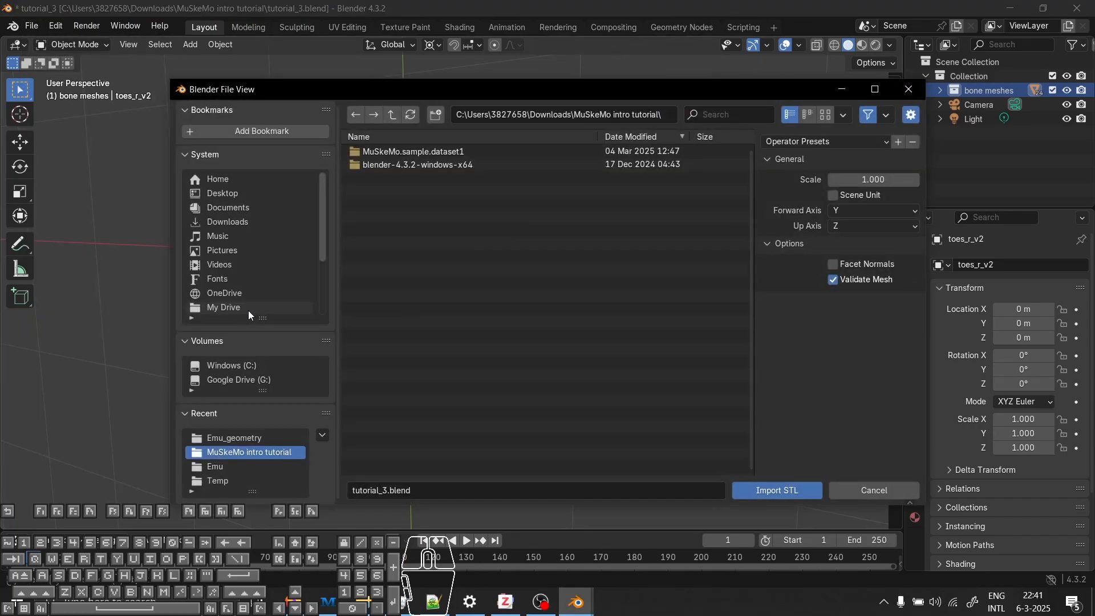
double_click(402, 151)
double_click(377, 152)
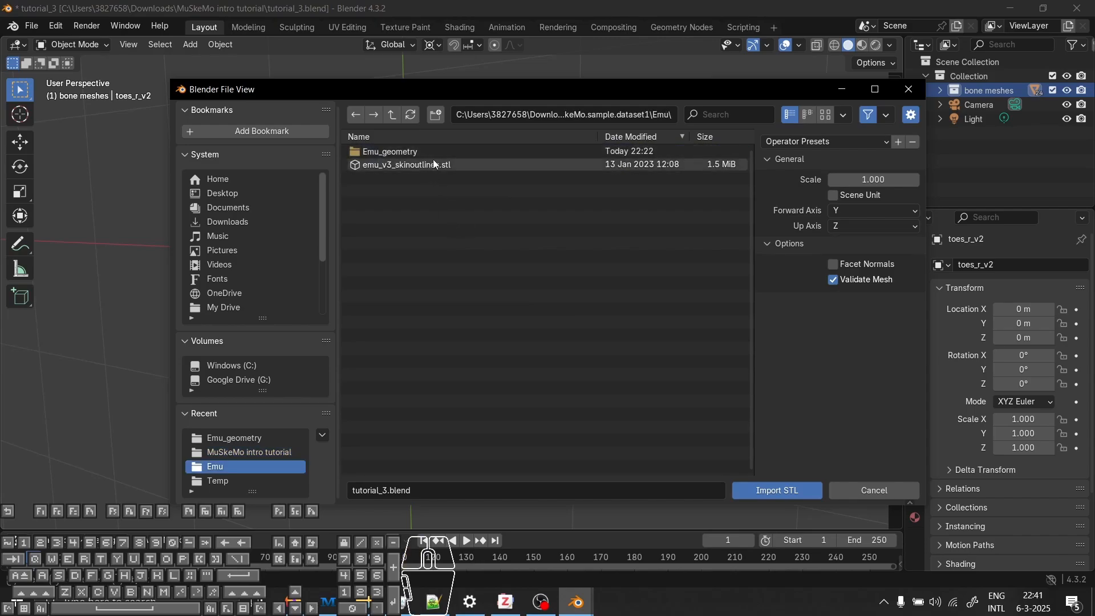
click(423, 166)
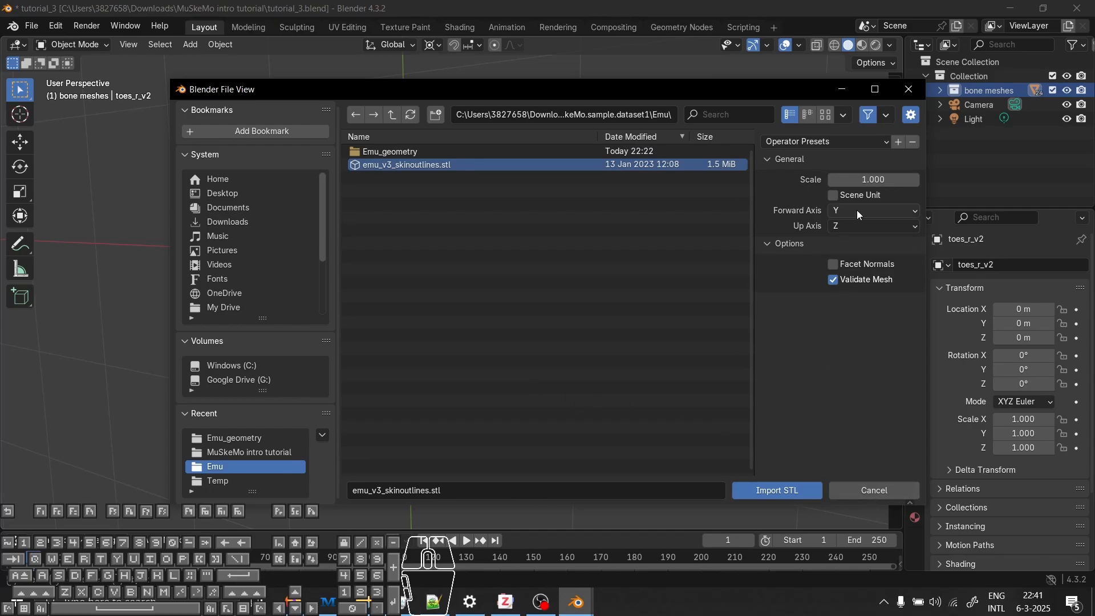
click(785, 489)
Select the imported skin outline mesh and use X-ray display temporarily to examine how the bones fit inside it
middle_drag(580, 334, 477, 356)
click(557, 347)
click(431, 248)
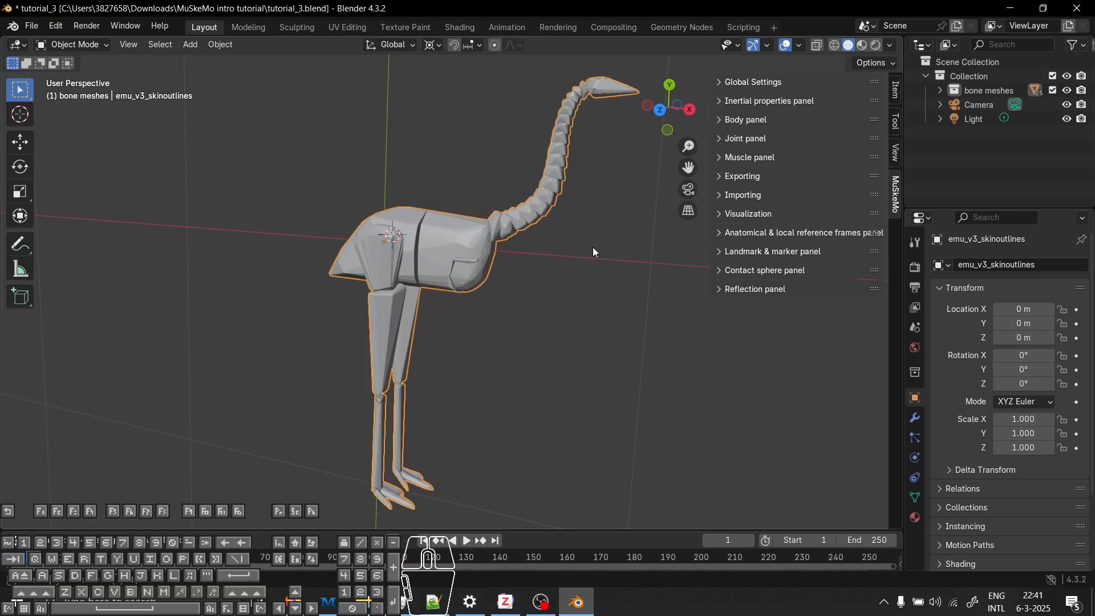
click(817, 45)
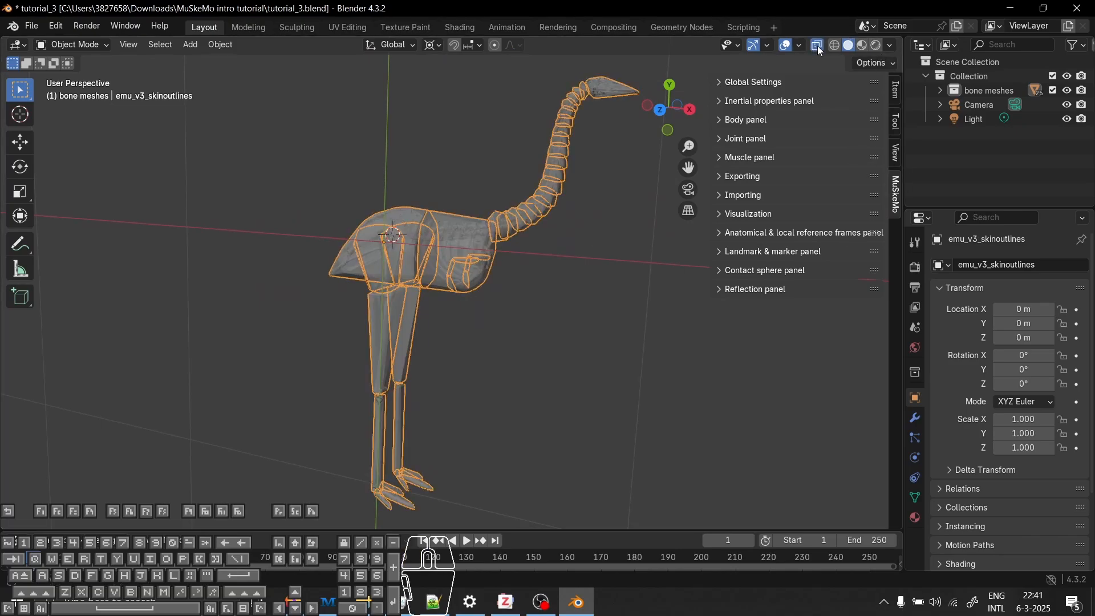
click(545, 237)
scroll(507, 296, up, 4)
click(429, 204)
mouse_move(513, 365)
middle_down()
mouse_move(599, 380)
mouse_move(538, 365)
mouse_move(604, 348)
middle_up()
click(601, 380)
scroll(622, 365, down, 3)
scroll(612, 345, down, 2)
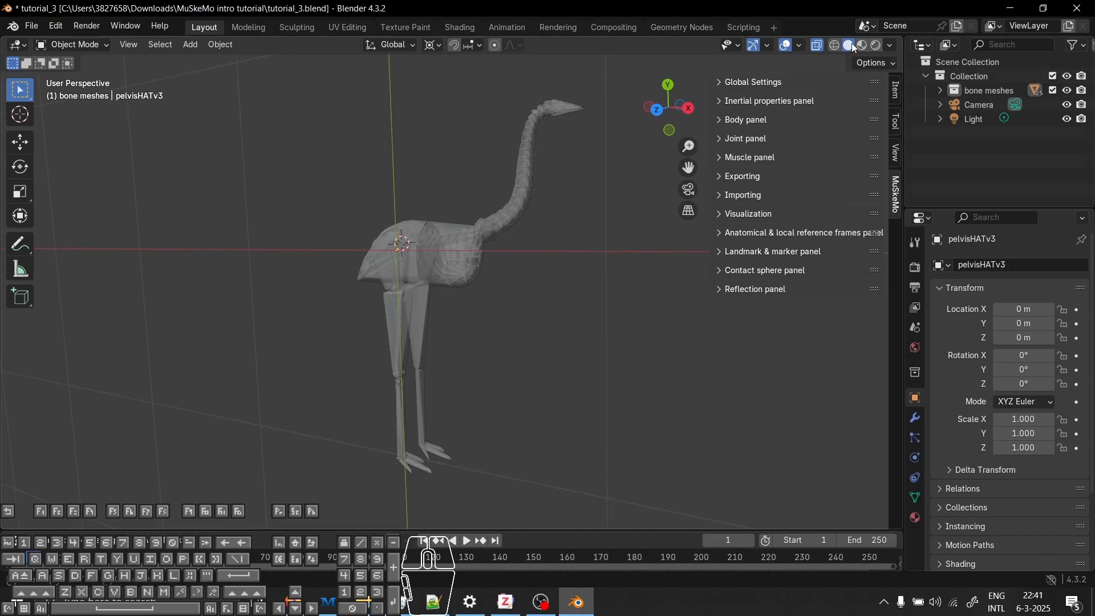
click(819, 45)
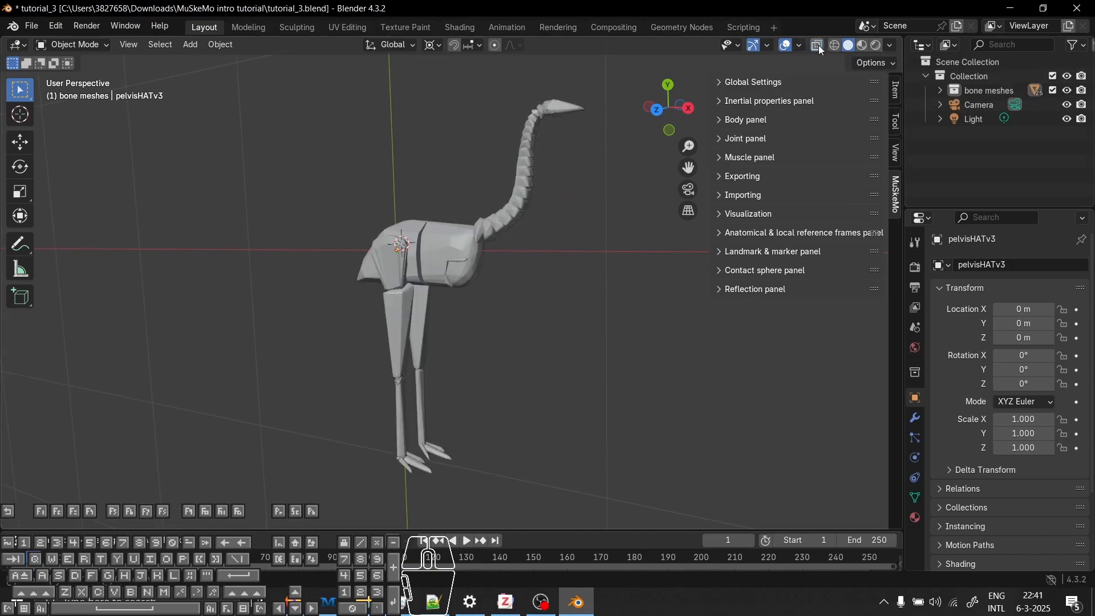
Move the emu_v3_skinoutlines mesh out of the bone meshes collection into its parent Collection
click(942, 90)
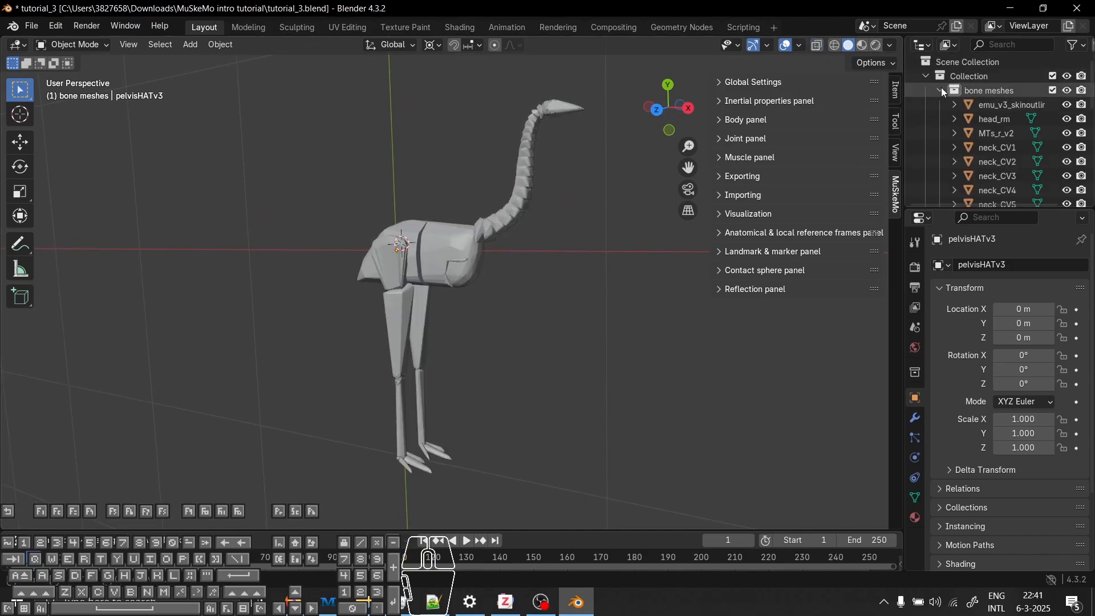
click(1007, 105)
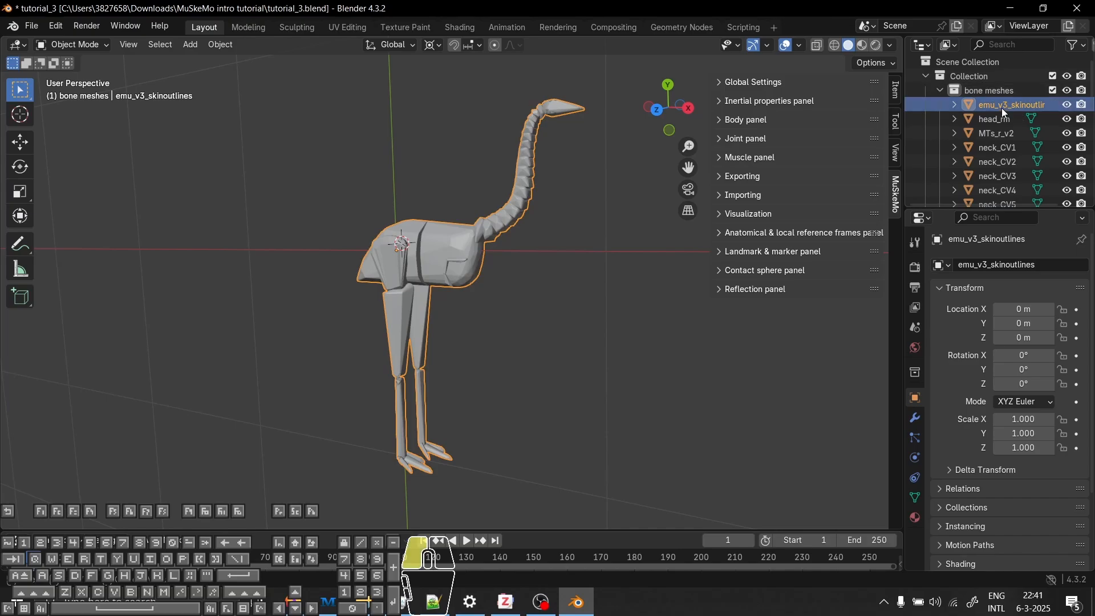
drag(1001, 108, 973, 74)
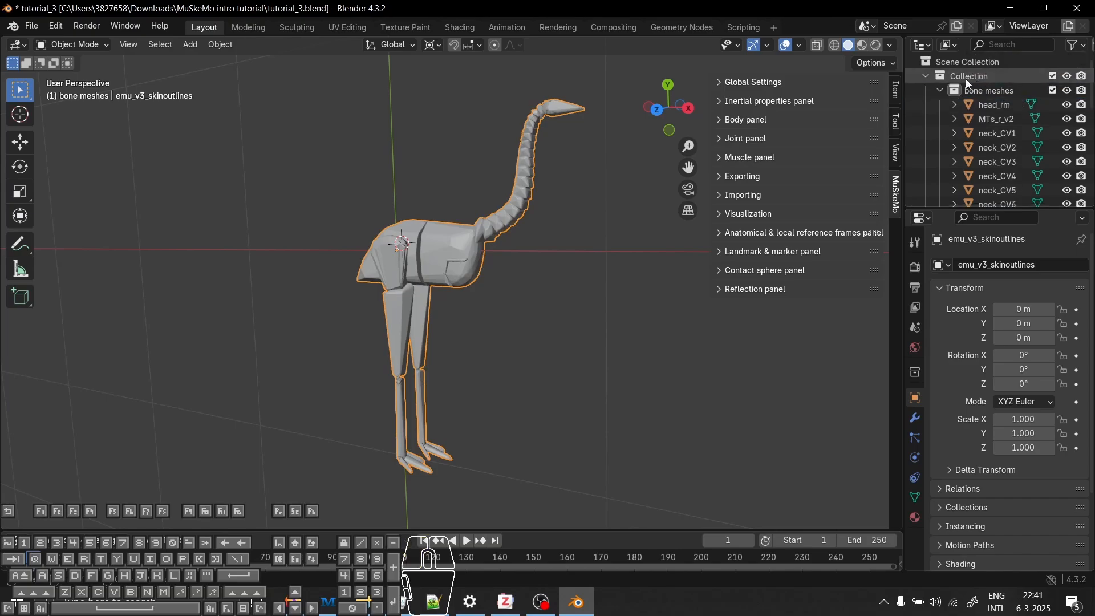
click(940, 90)
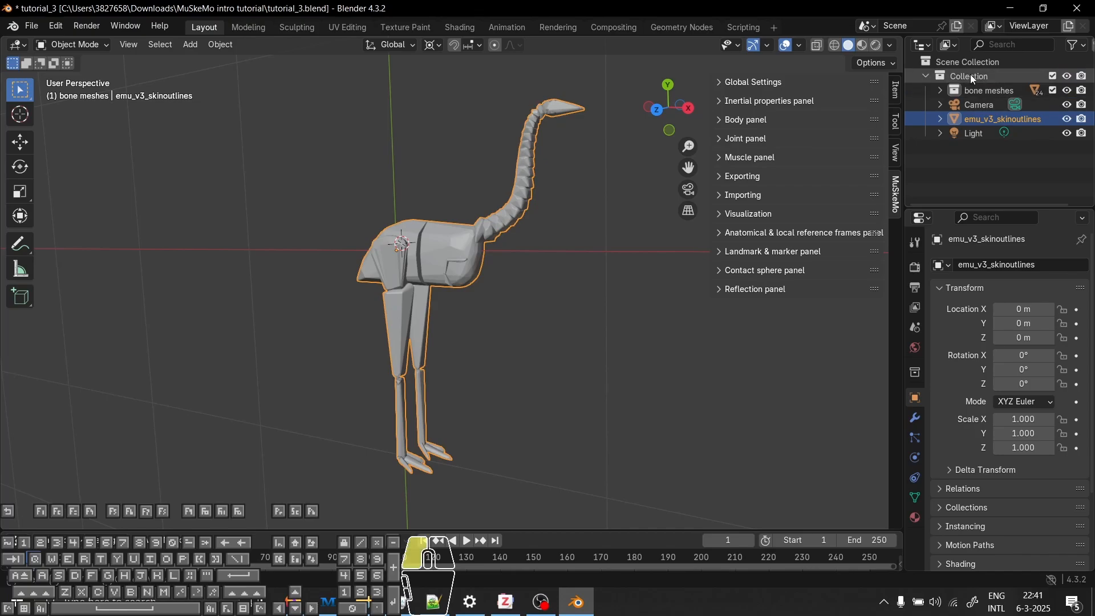
Create a new collection named "Skin outlines" inside Collection and move the emu_v3_skinoutlines mesh into it
right_click(970, 74)
click(938, 72)
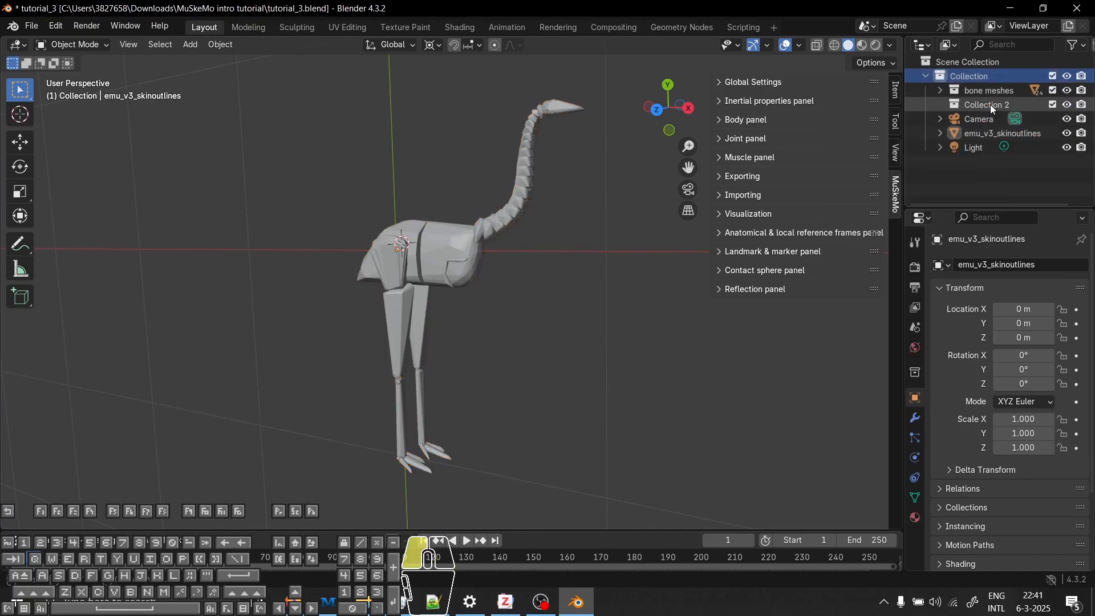
double_click(990, 105)
text(Skin outlines)
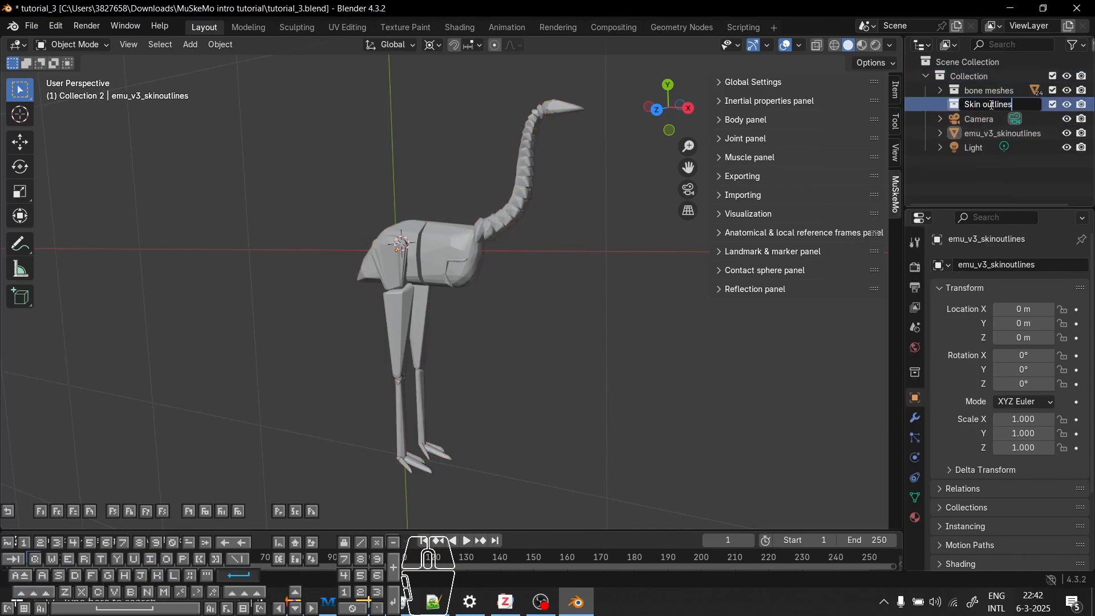
key(Return)
click(970, 135)
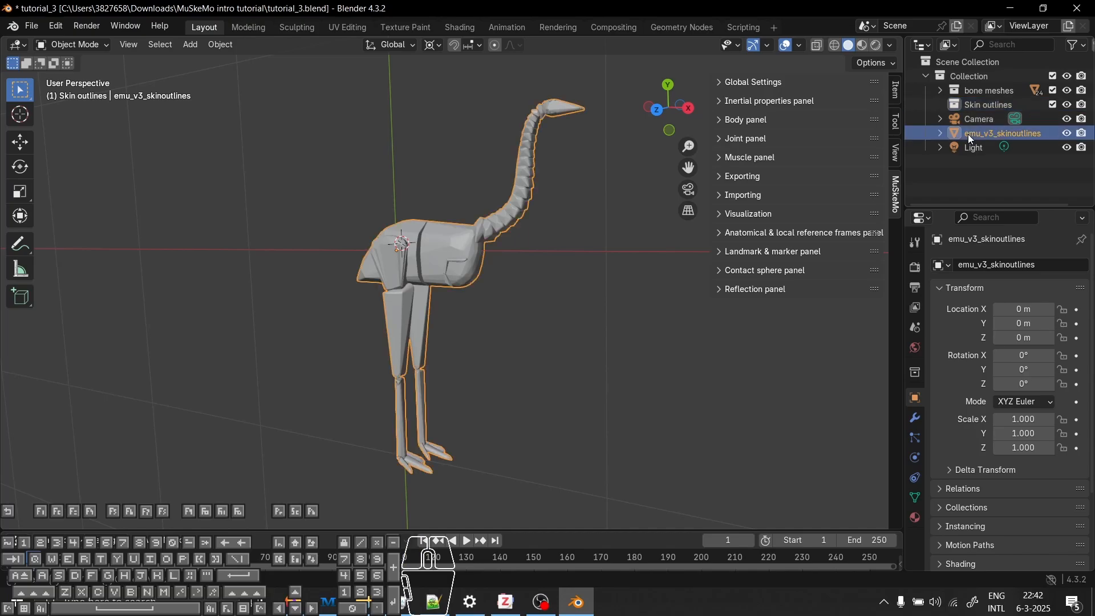
drag(1005, 132, 995, 104)
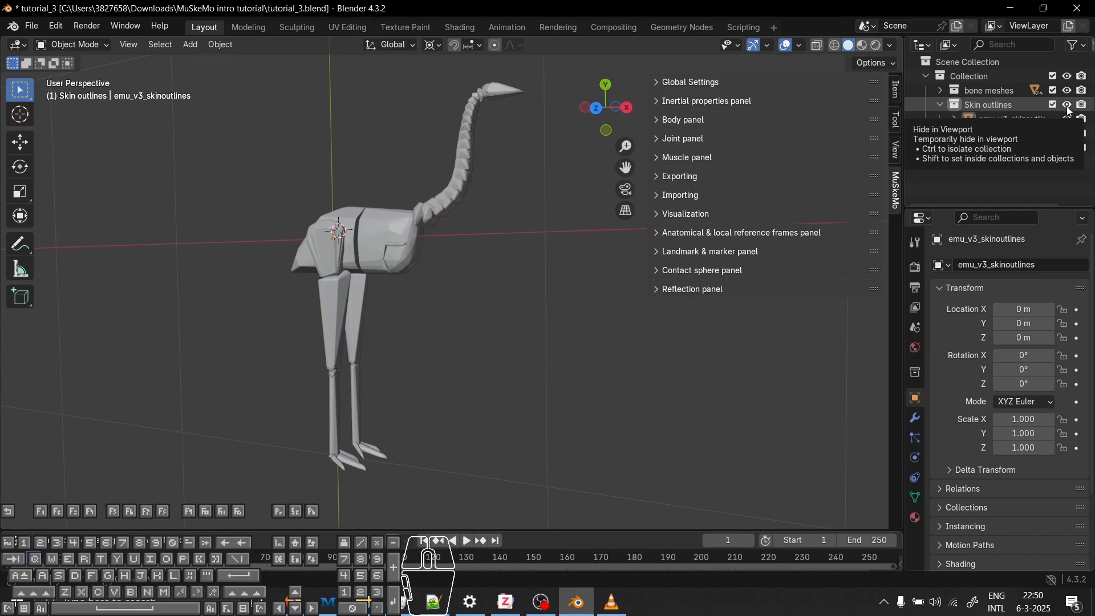
Toggle the Skin outlines collection's visibility and box-select around the torso to check which meshes the selection catches
click(1066, 106)
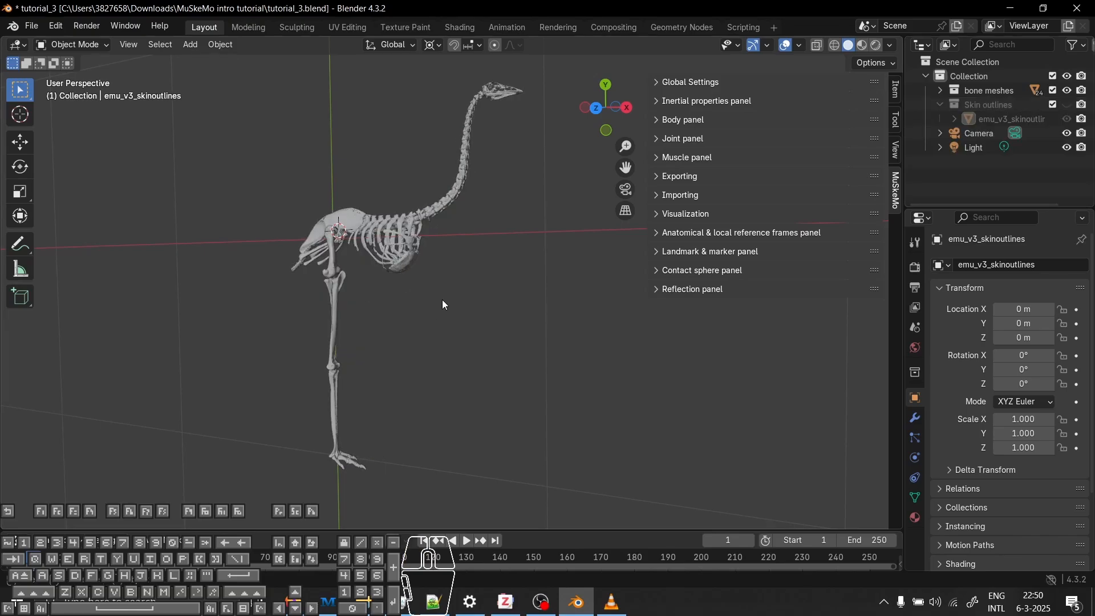
drag(475, 287, 379, 234)
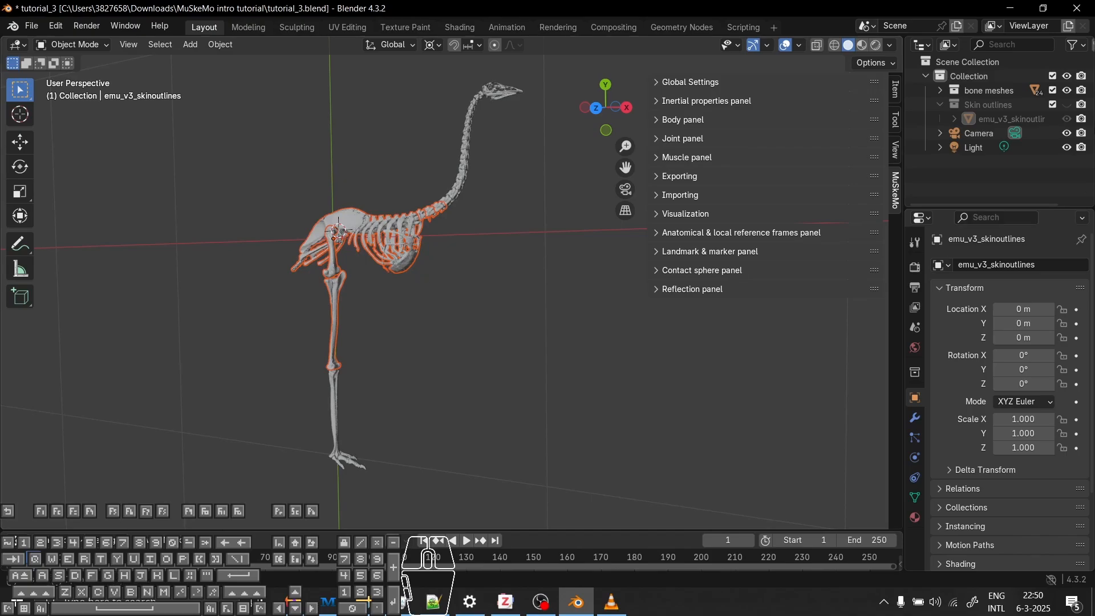
click(1066, 105)
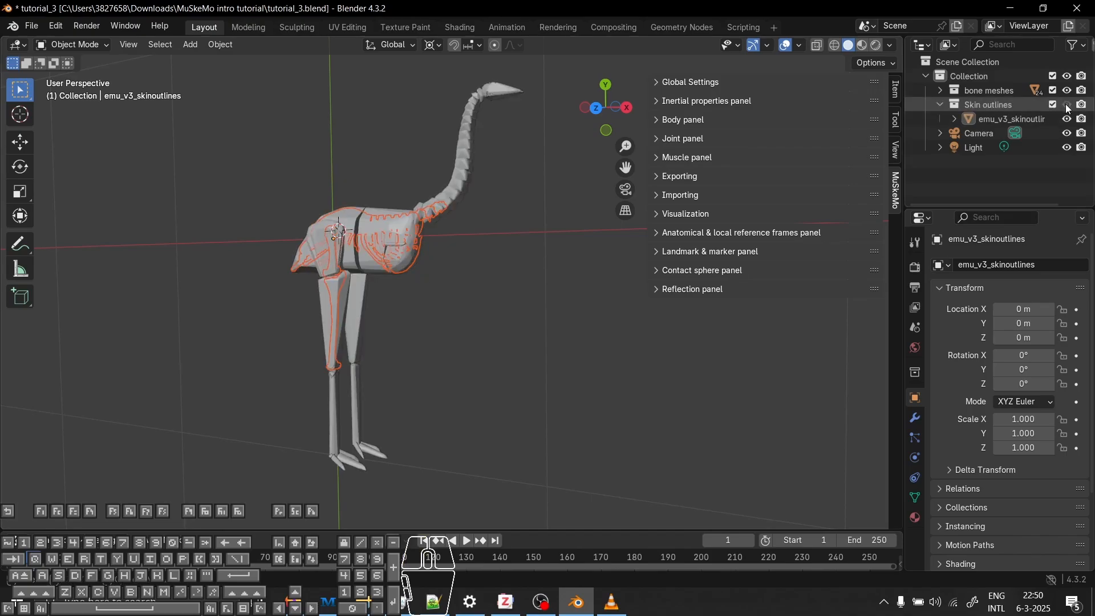
click(437, 287)
drag(286, 174, 400, 234)
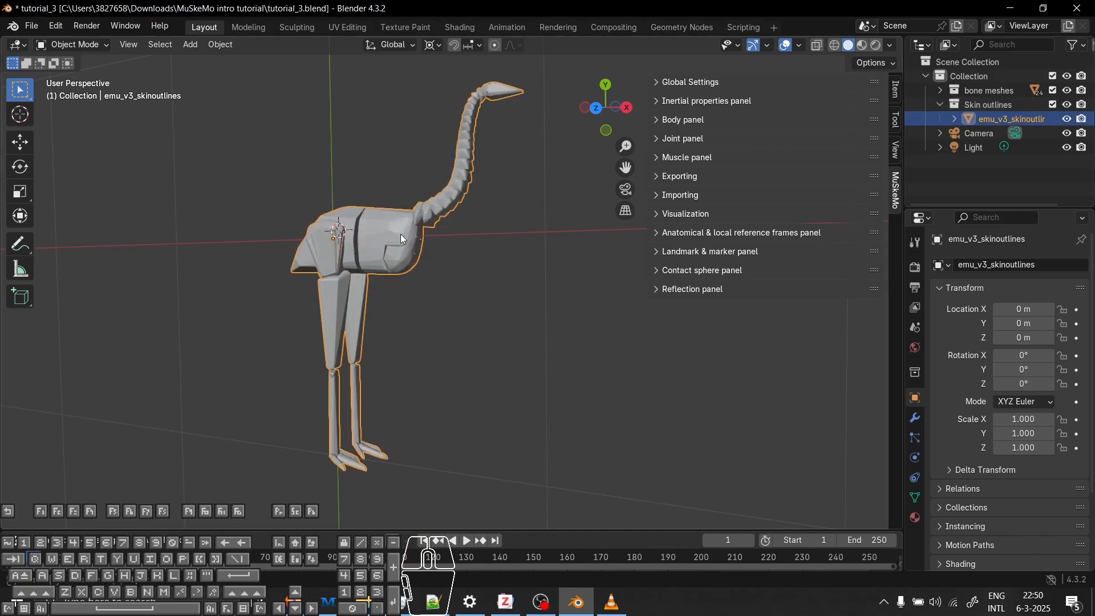
scroll(364, 224, up, 3)
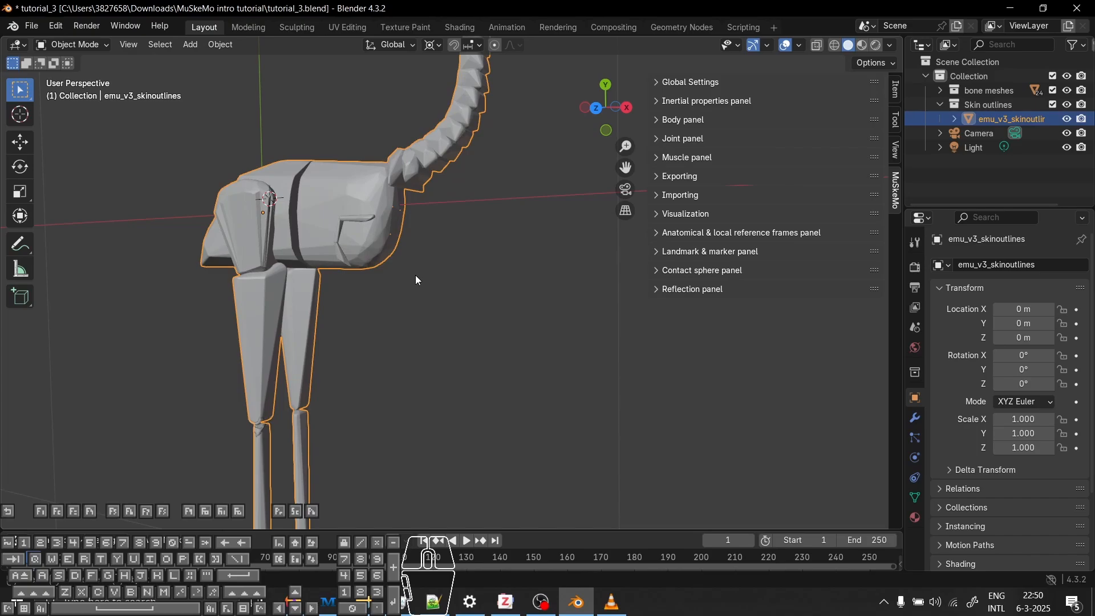
drag(418, 281, 147, 141)
click(1067, 106)
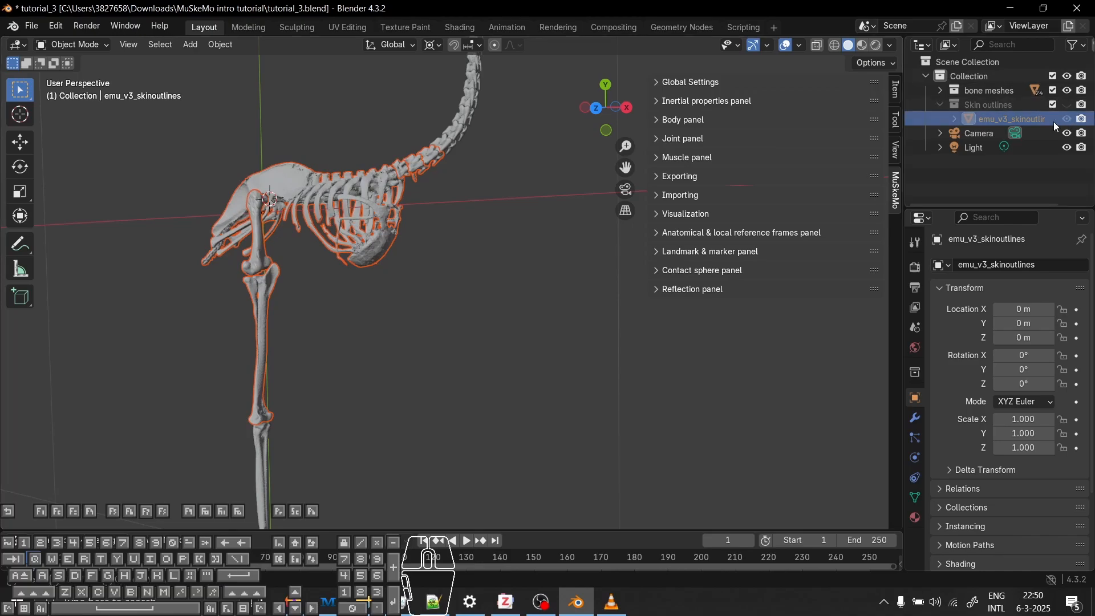
click(1065, 105)
Examine the skeleton inside the skin outlines with X-ray display, and return to opaque shading
middle_drag(431, 308, 418, 310)
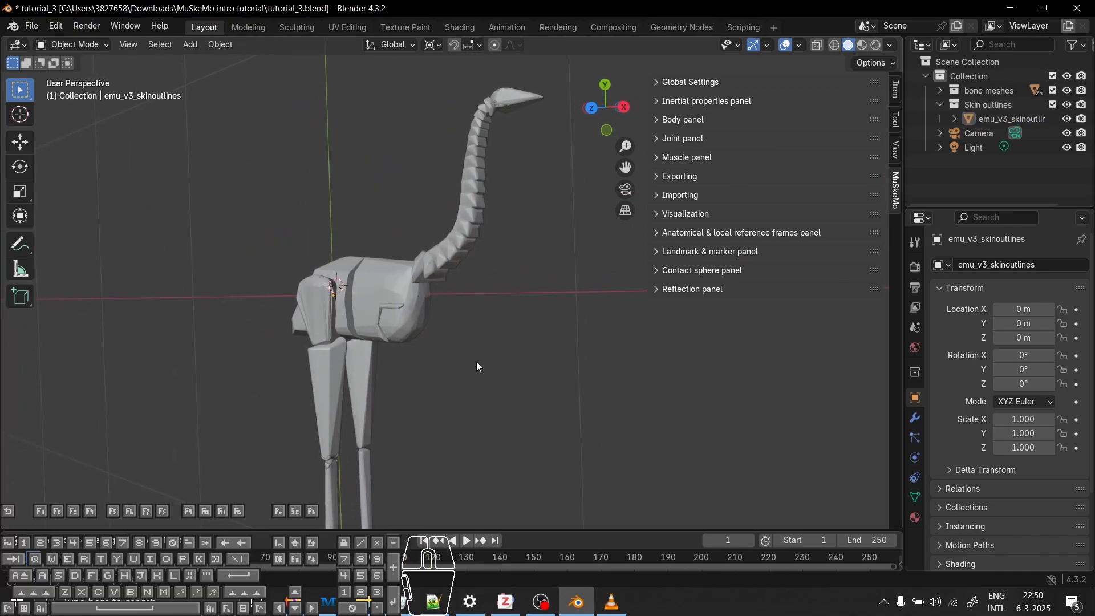
shift+middle_drag(479, 367, 497, 301)
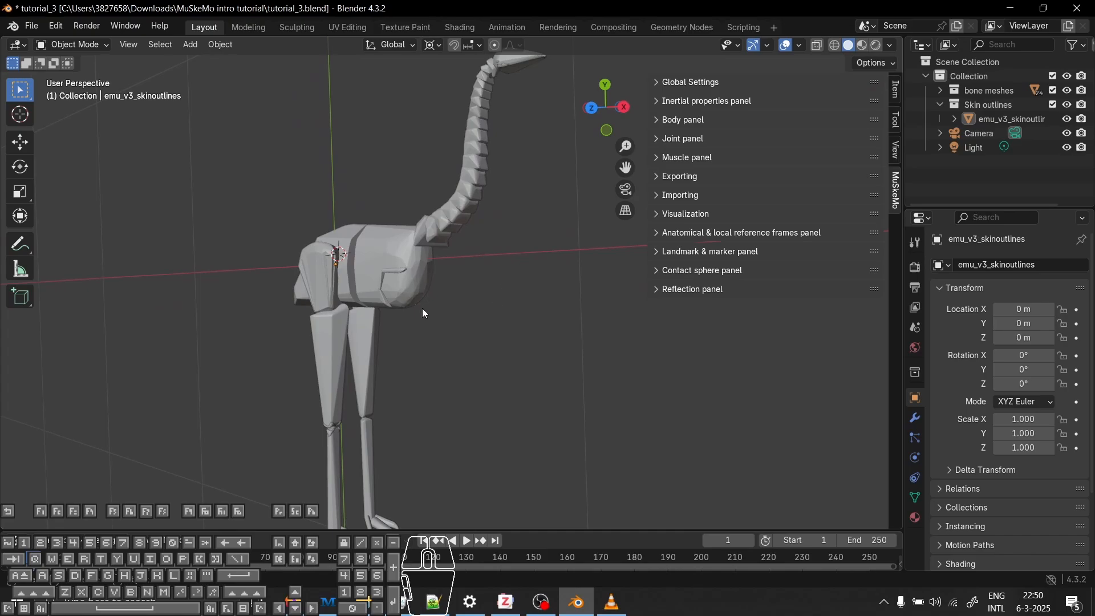
middle_drag(425, 313, 570, 339)
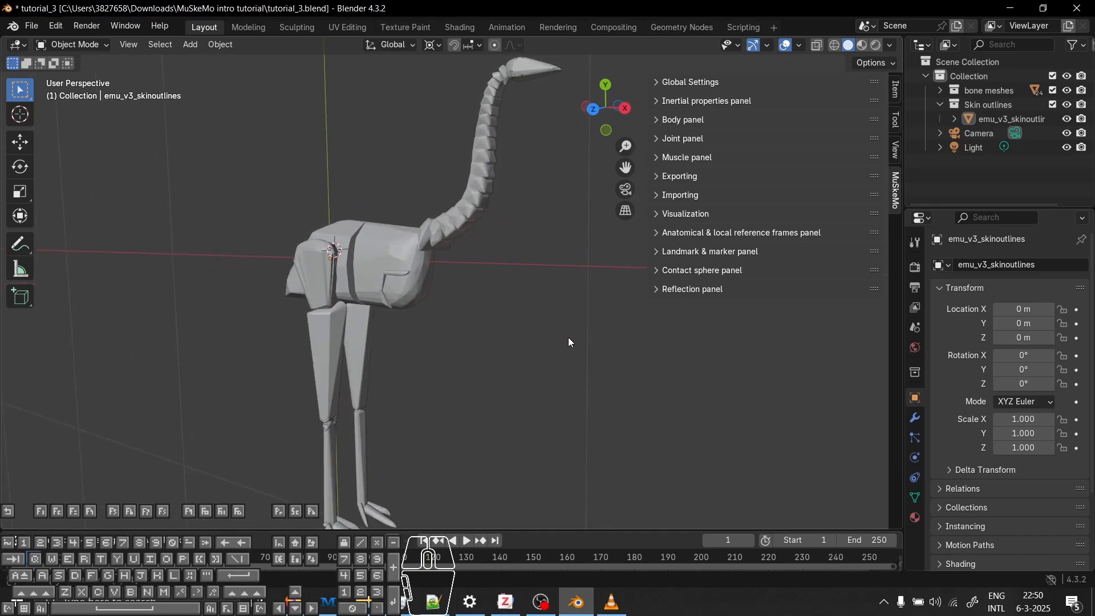
click(816, 49)
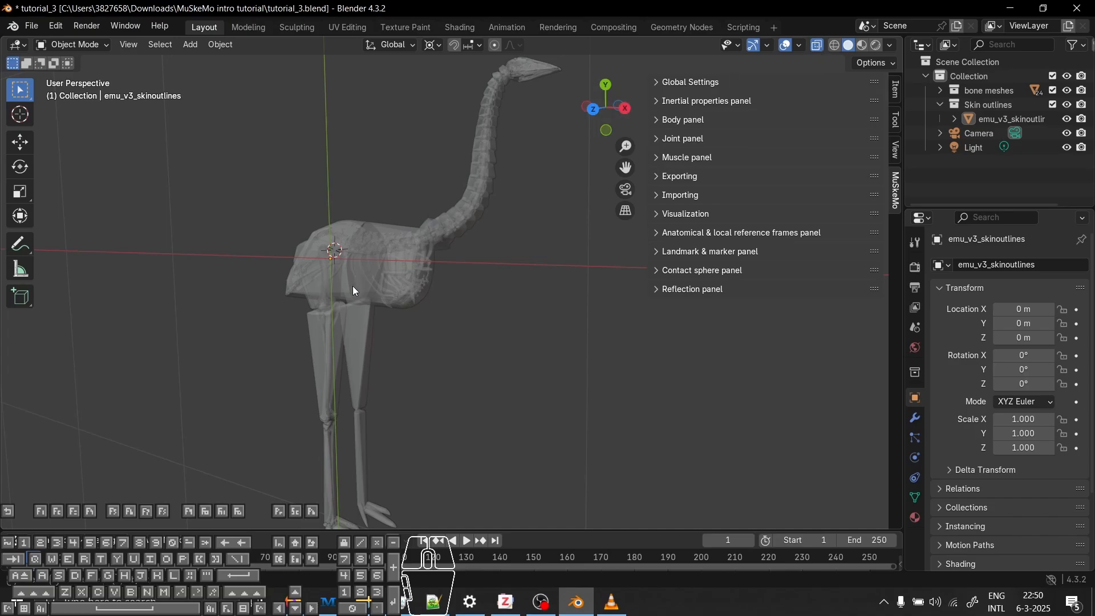
middle_drag(352, 285, 724, 193)
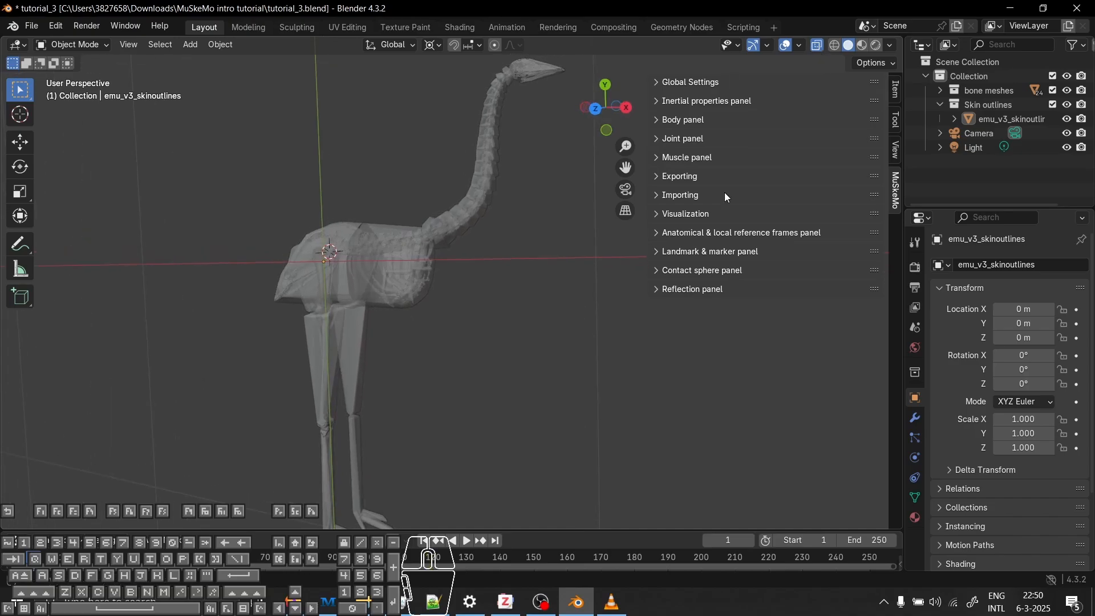
click(818, 47)
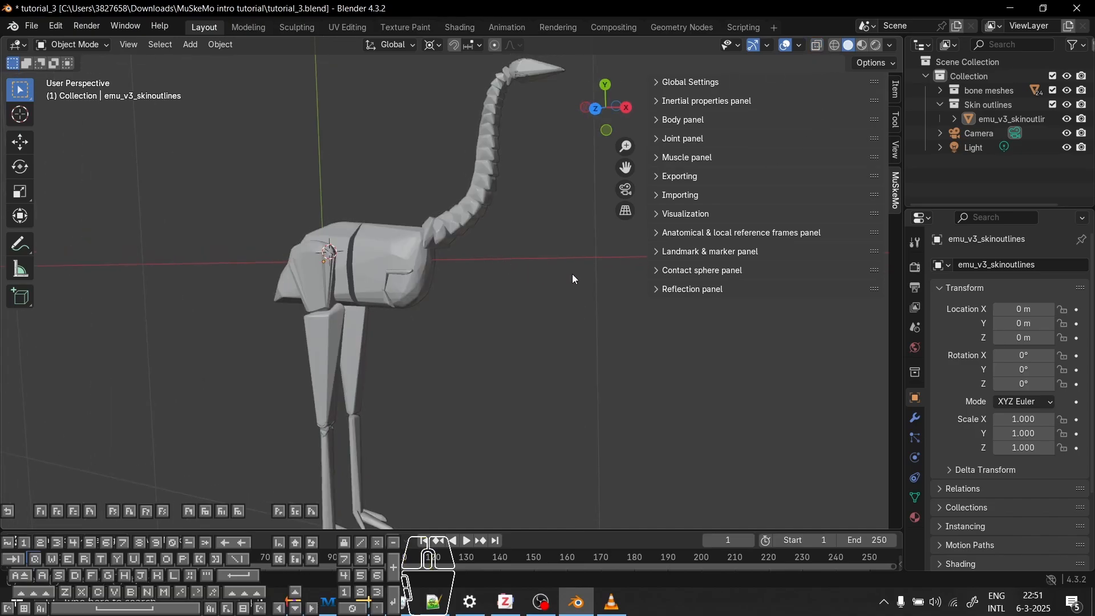
Select the emu_v3_skinoutlines mesh in the viewport and view it from the side
middle_drag(450, 424, 477, 435)
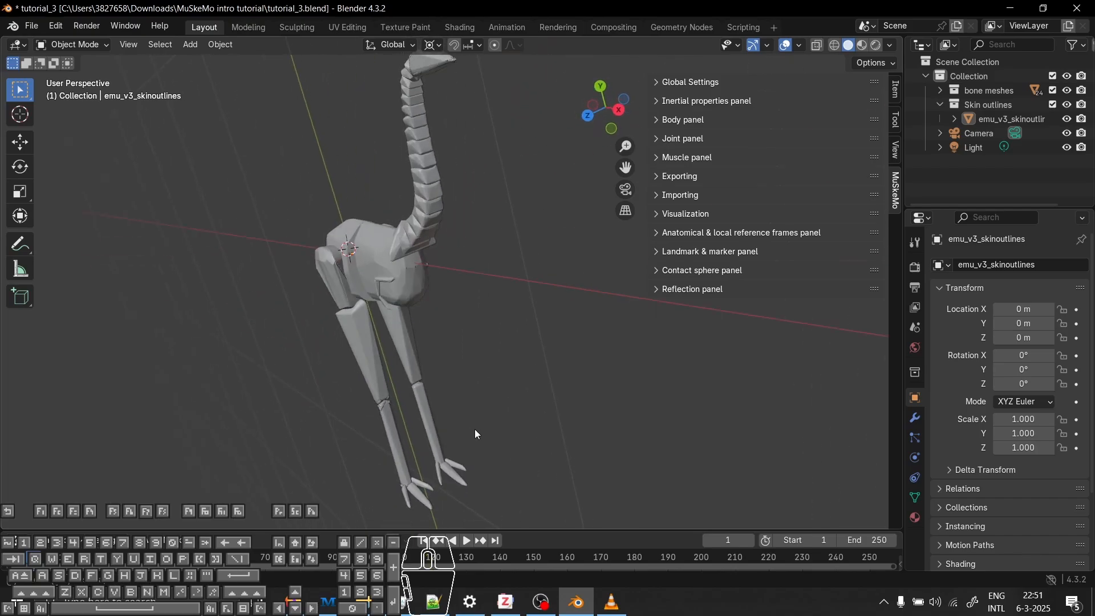
click(304, 291)
middle_drag(305, 292, 582, 277)
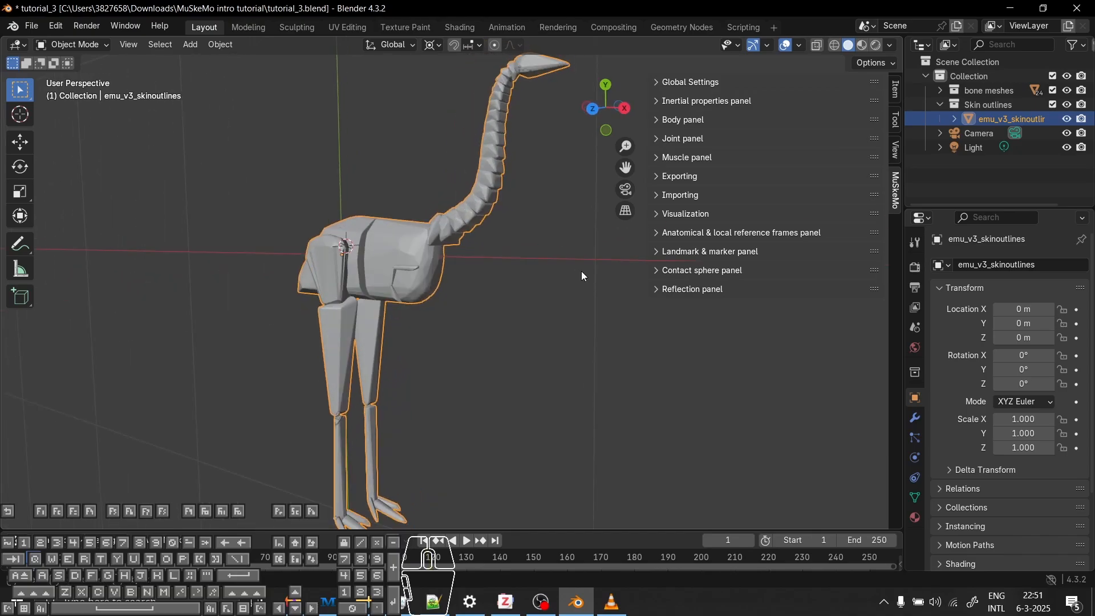
Separate the whole emu_v3_skinoutlines mesh into individual objects by loose parts, and return to Object Mode
key(Tab)
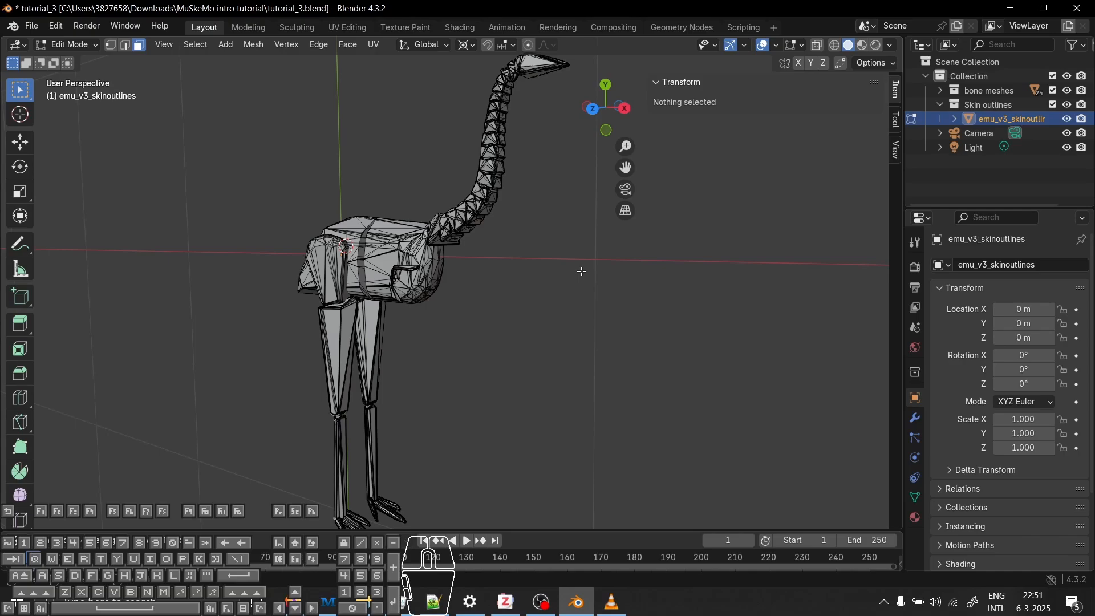
key(a)
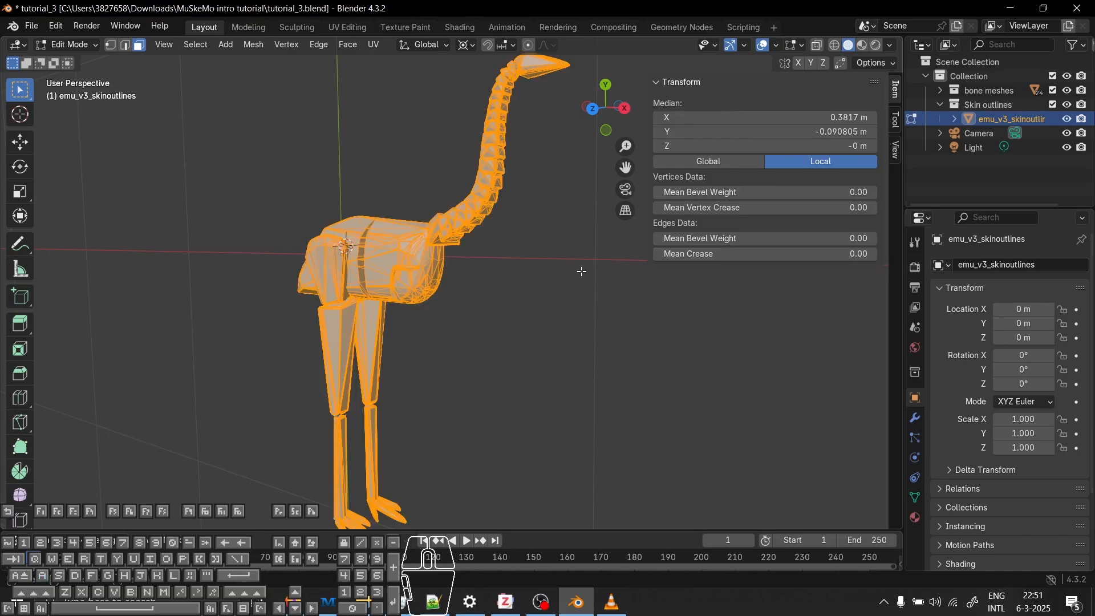
key(p)
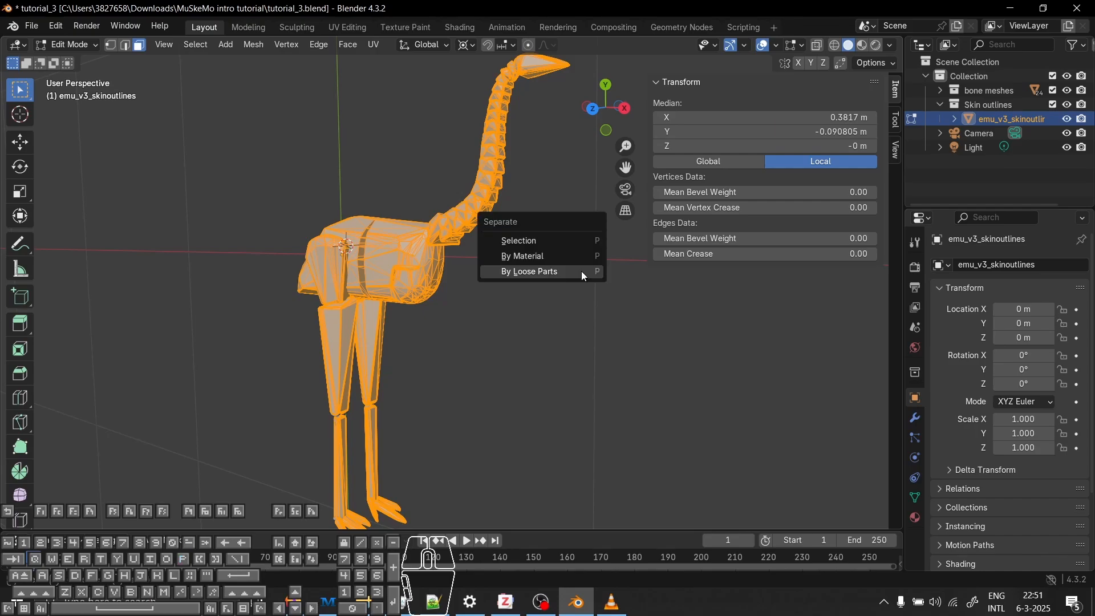
click(546, 273)
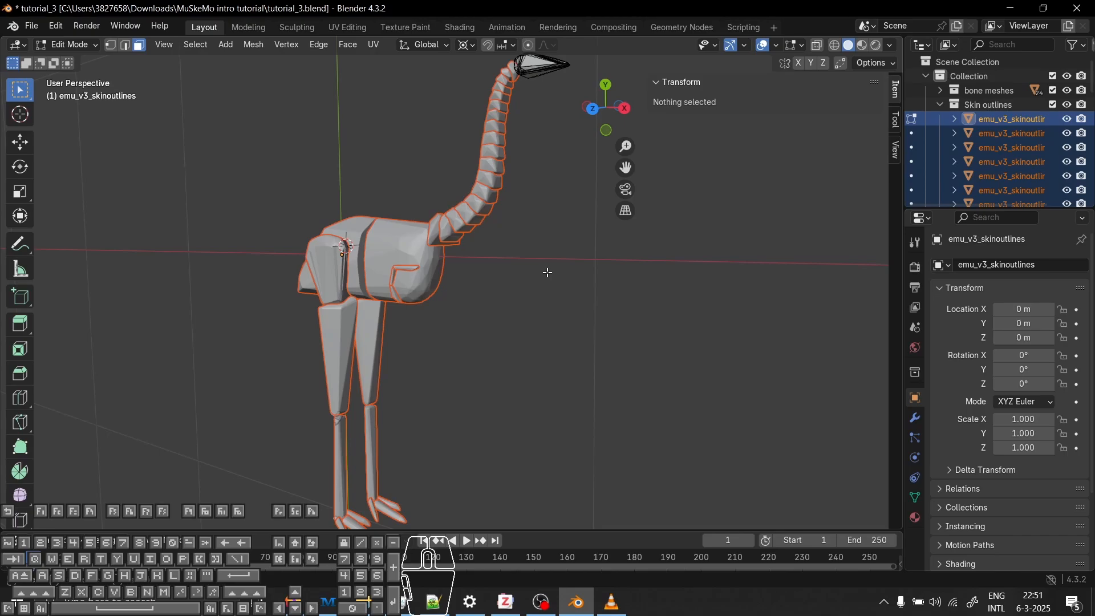
key(Tab)
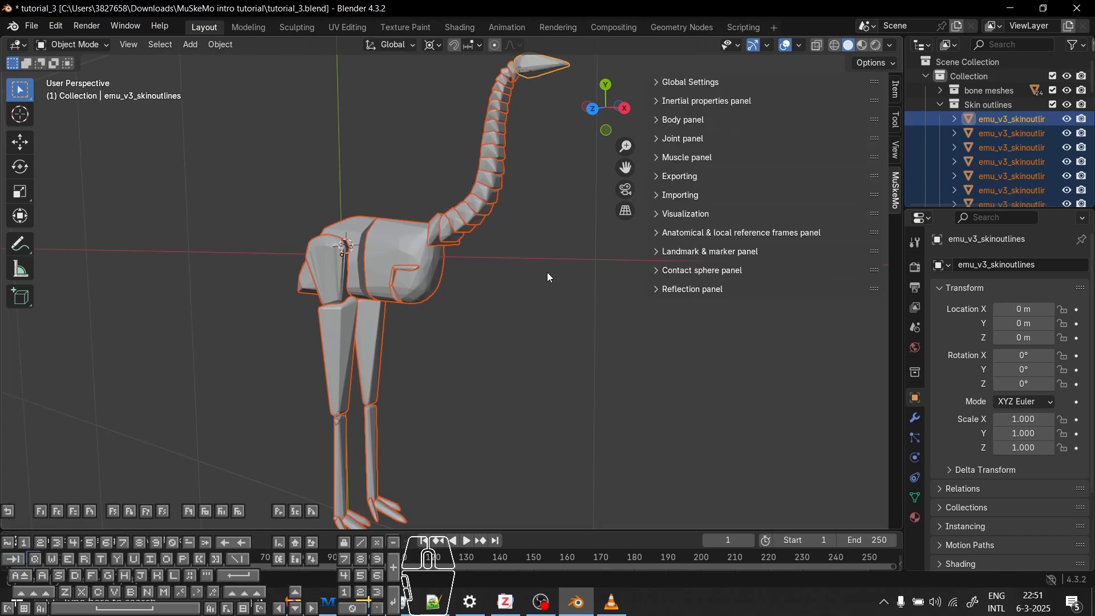
Select the separated parts emu_v3_skinoutlines.001 and .002 in turn and frame the latter to see which body segment it covers
click(997, 133)
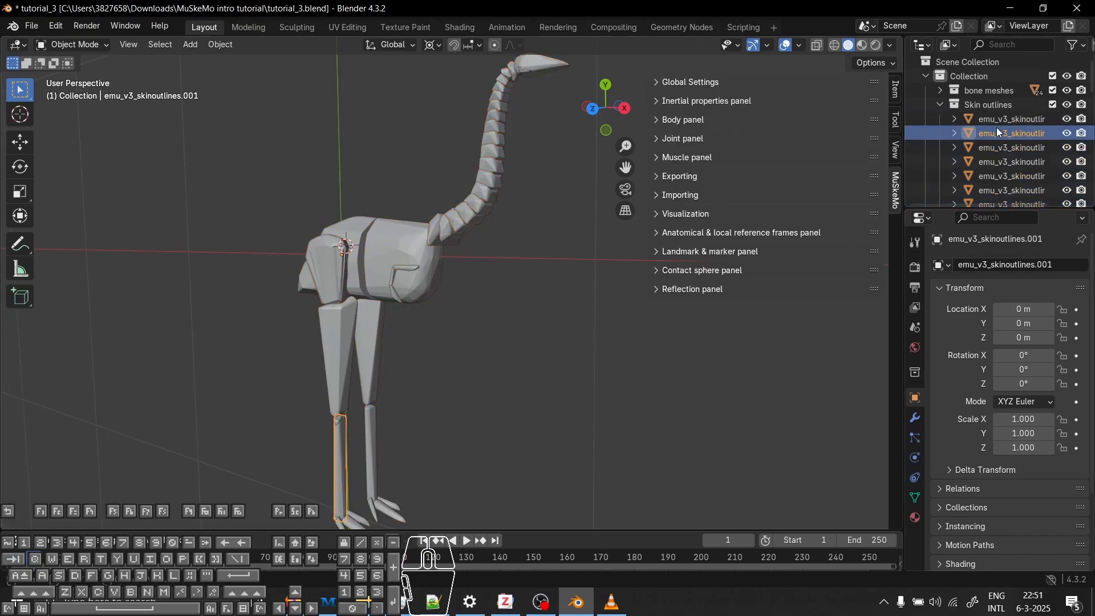
click(1021, 147)
key(KP_Decimal)
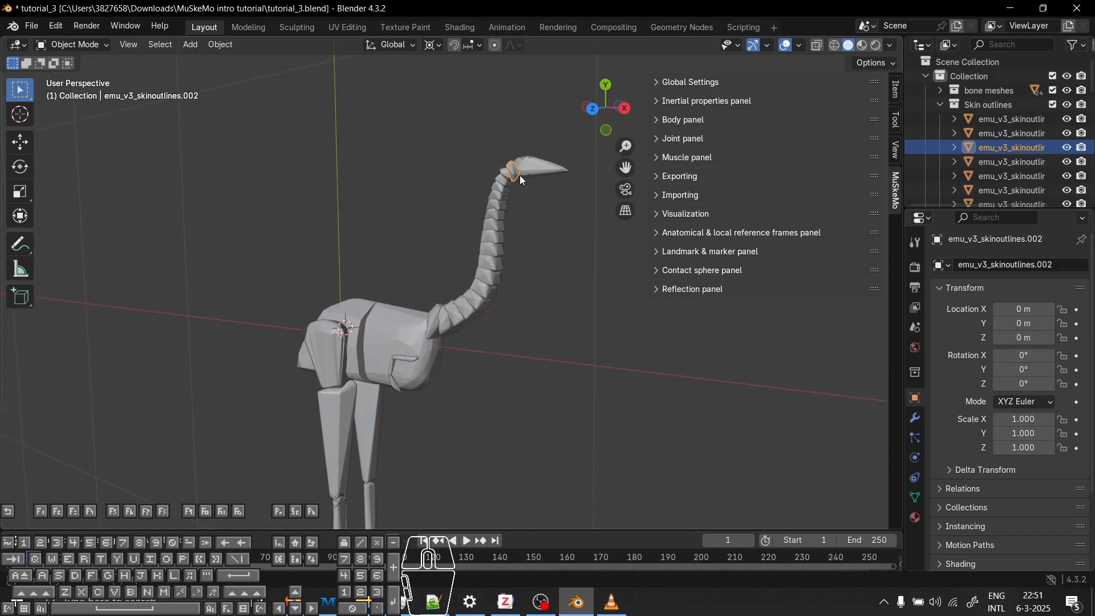
scroll(539, 170, down, 8)
middle_drag(539, 170, 517, 231)
scroll(484, 265, up, 3)
Move the head skin outline away from the skull, and clear its location to restore the original position
click(467, 149)
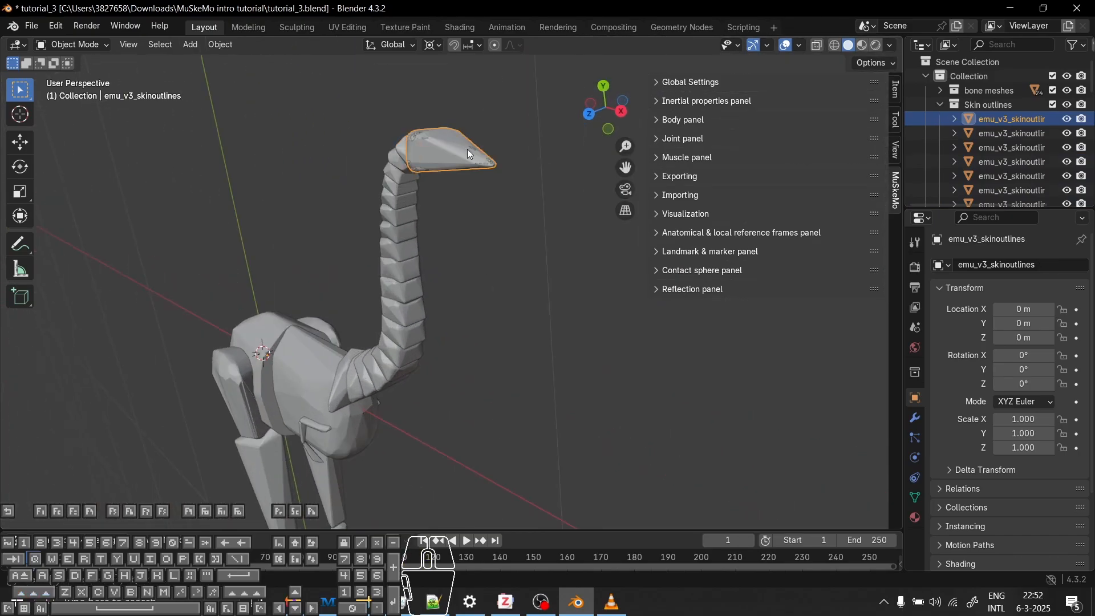
scroll(467, 149, up, 2)
middle_drag(430, 248, 509, 238)
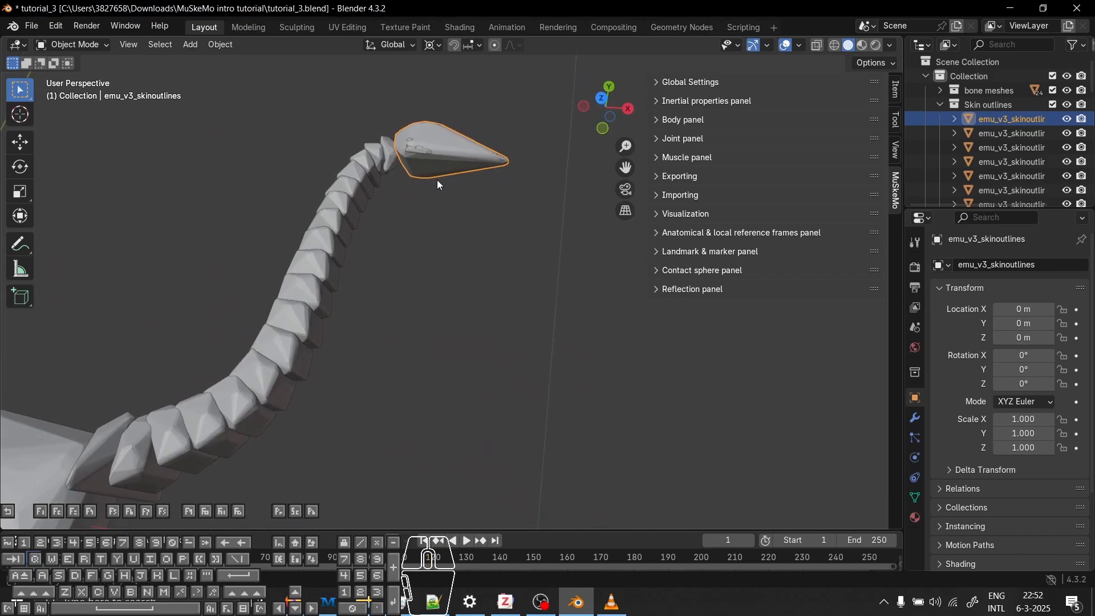
drag(447, 170, 526, 271)
middle_drag(513, 328, 460, 318)
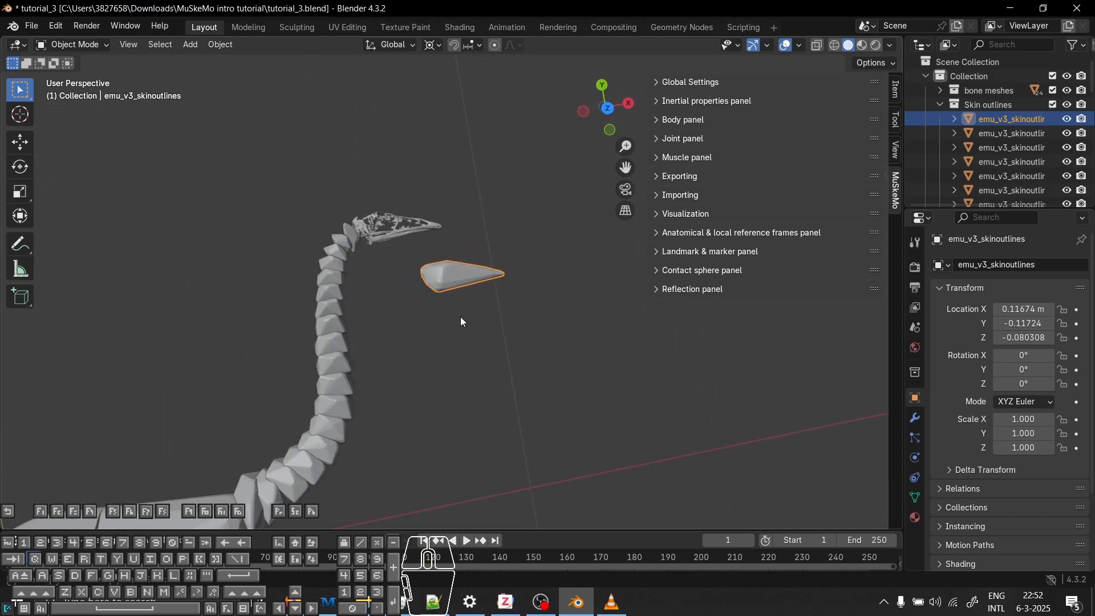
key(alt+g)
middle_drag(440, 289, 656, 440)
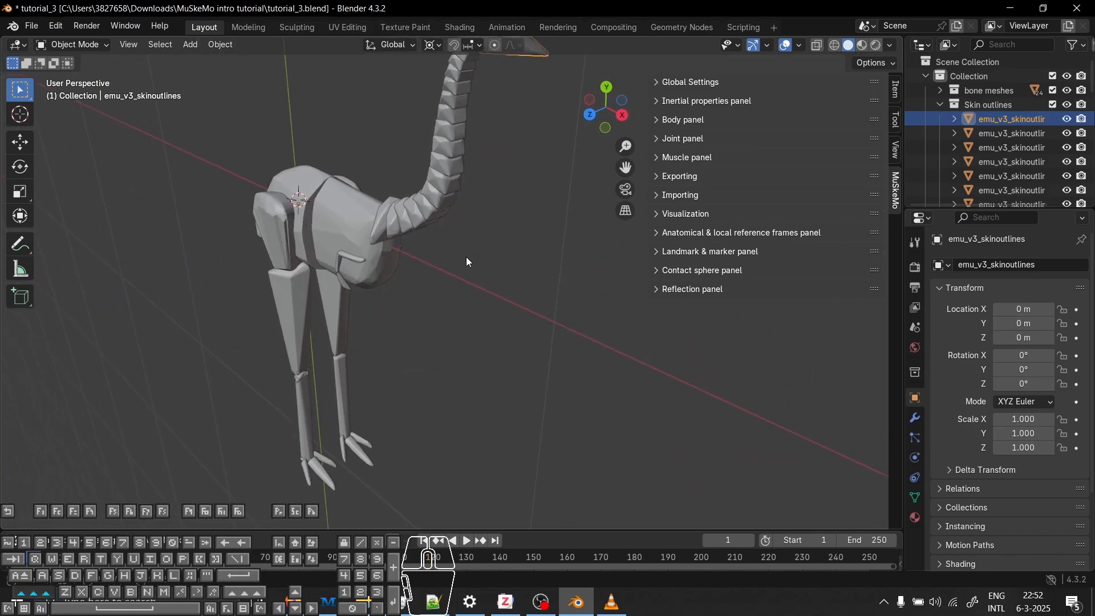
mouse_move(466, 257)
middle_down()
mouse_move(454, 309)
mouse_move(460, 248)
middle_up()
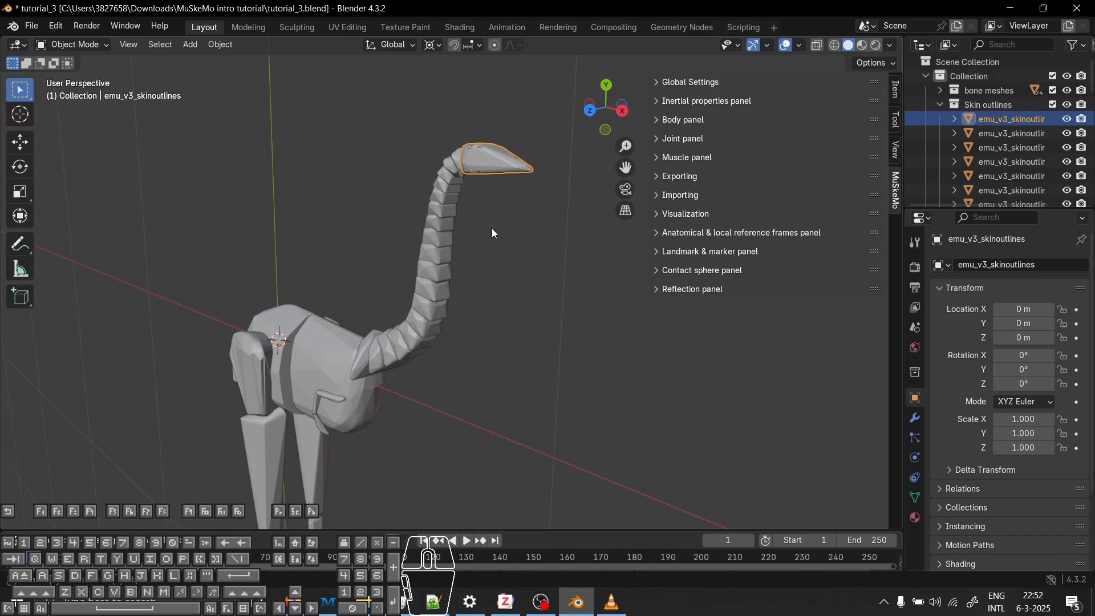
Examine the separated outlines along the neck by selecting several individual segments from the upper neck down to the base
scroll(494, 233, down, 4)
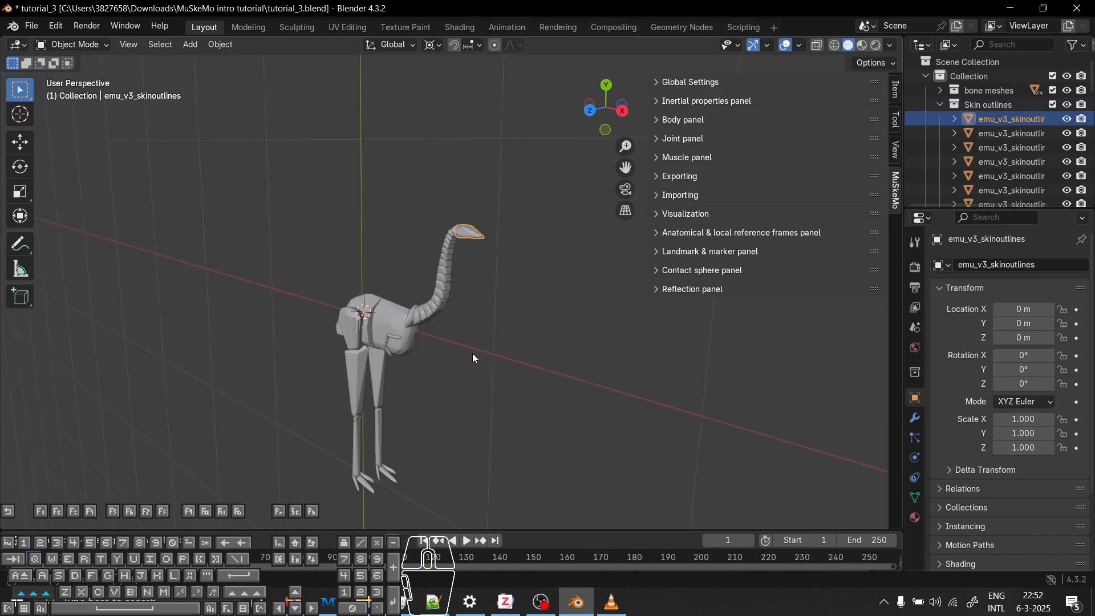
shift+middle_drag(472, 354, 440, 300)
scroll(441, 301, up, 4)
shift+middle_drag(362, 264, 470, 347)
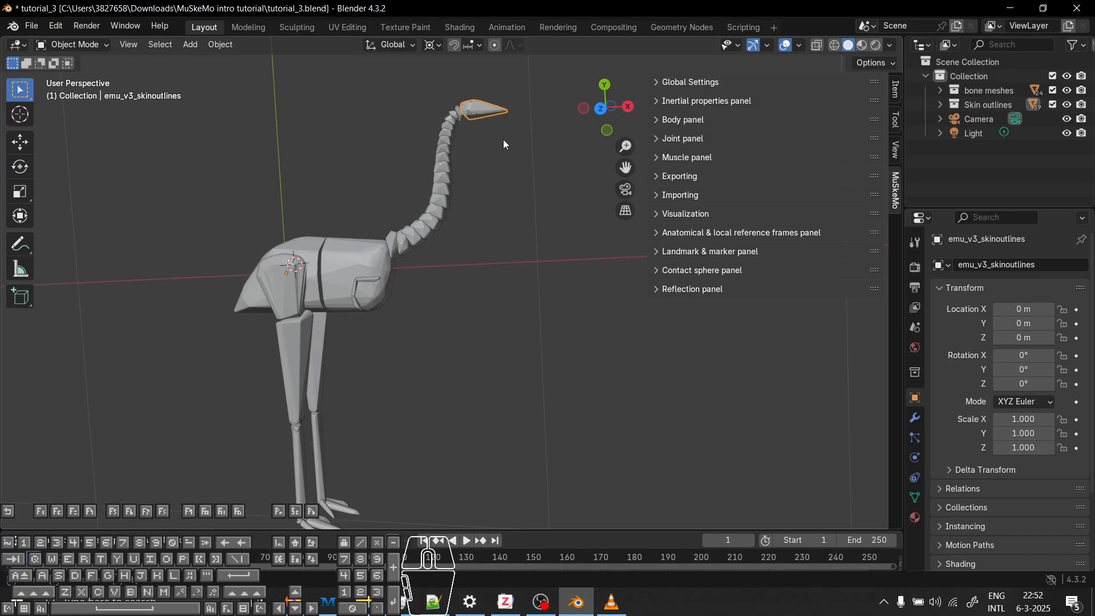
middle_drag(505, 144, 468, 120)
click(450, 145)
click(444, 172)
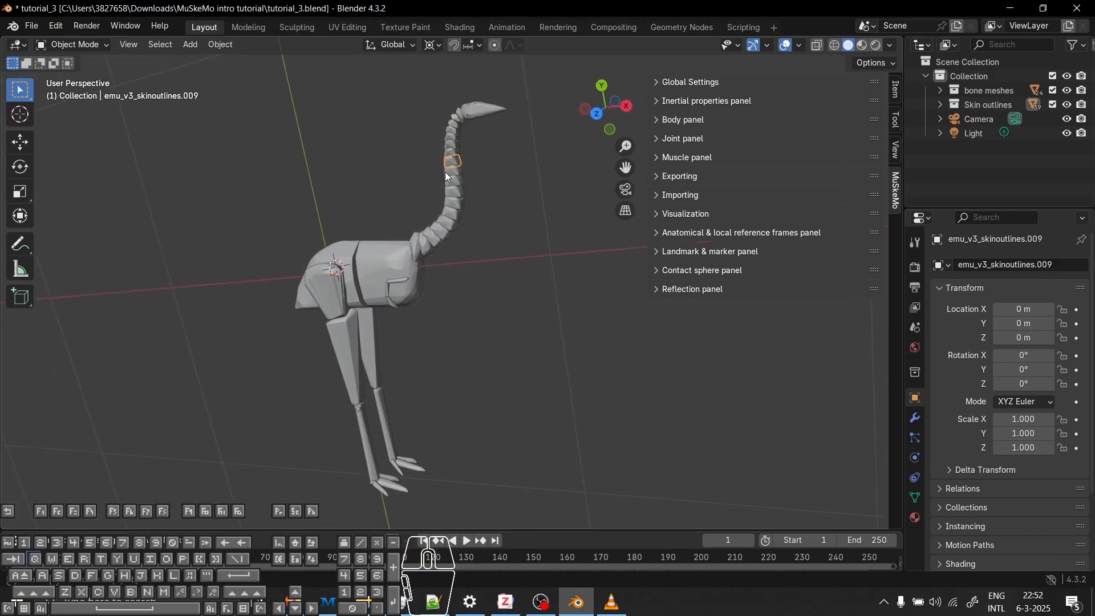
click(453, 213)
click(432, 246)
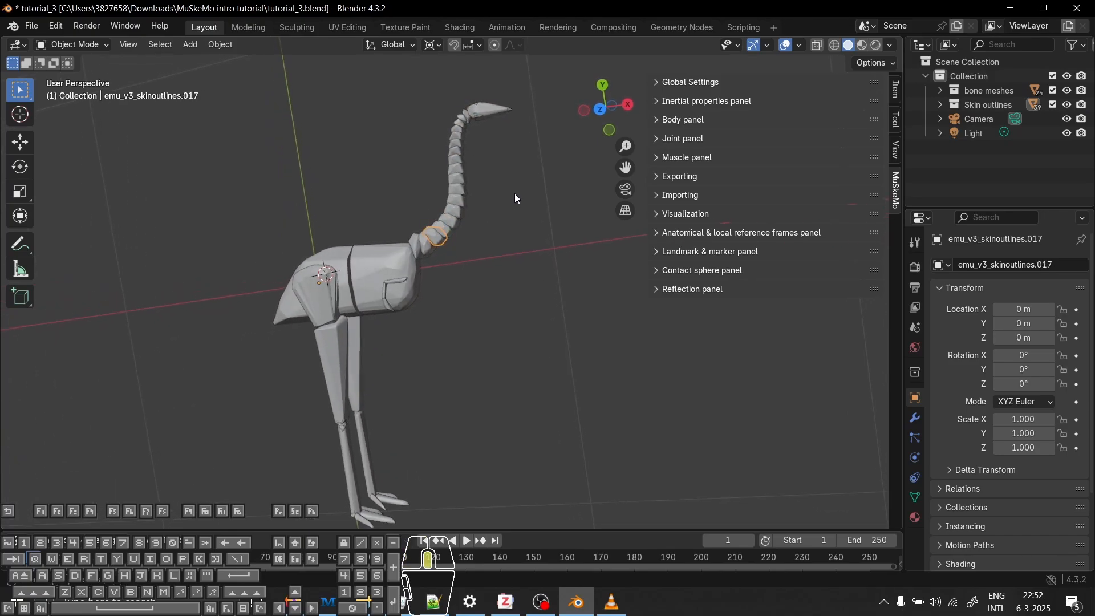
scroll(518, 245, up, 5)
middle_drag(447, 224, 509, 250)
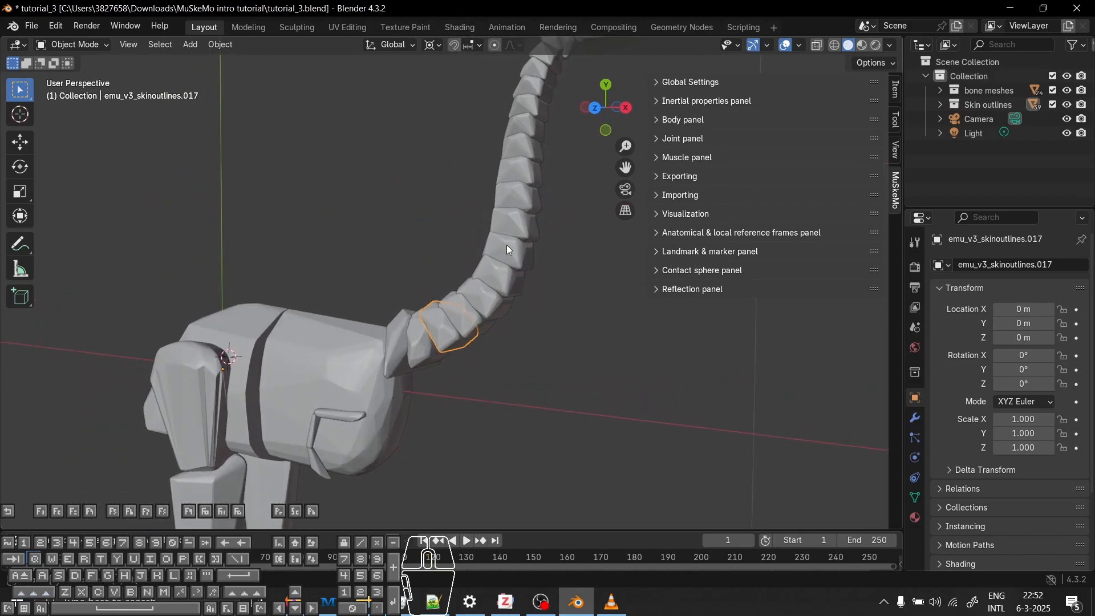
scroll(459, 285, down, 3)
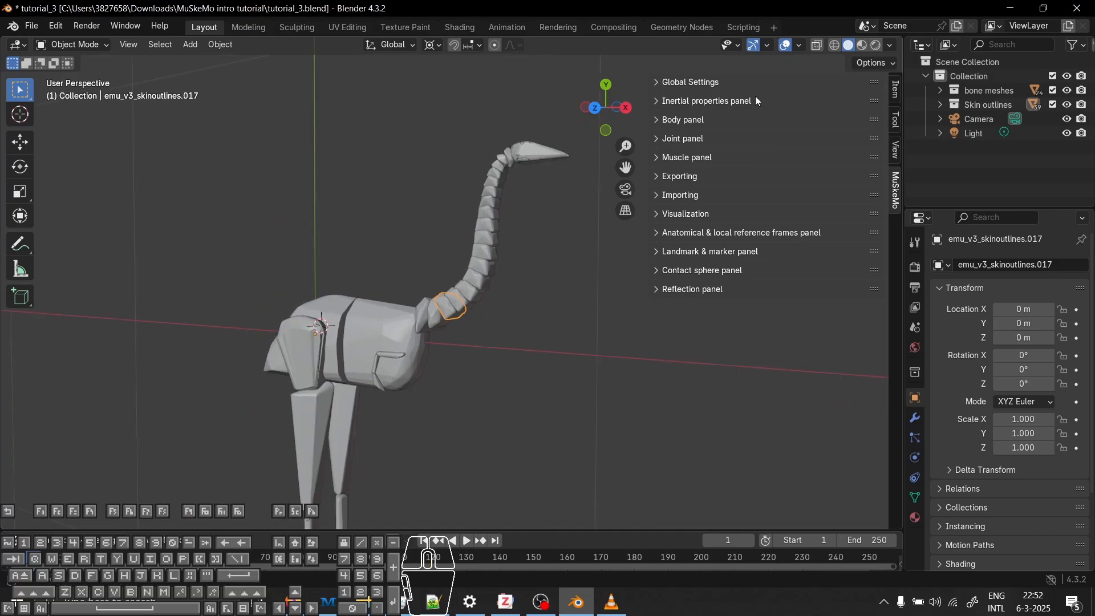
Compute the inertial properties for all meshes in the collection named "Skin outlines"
click(706, 100)
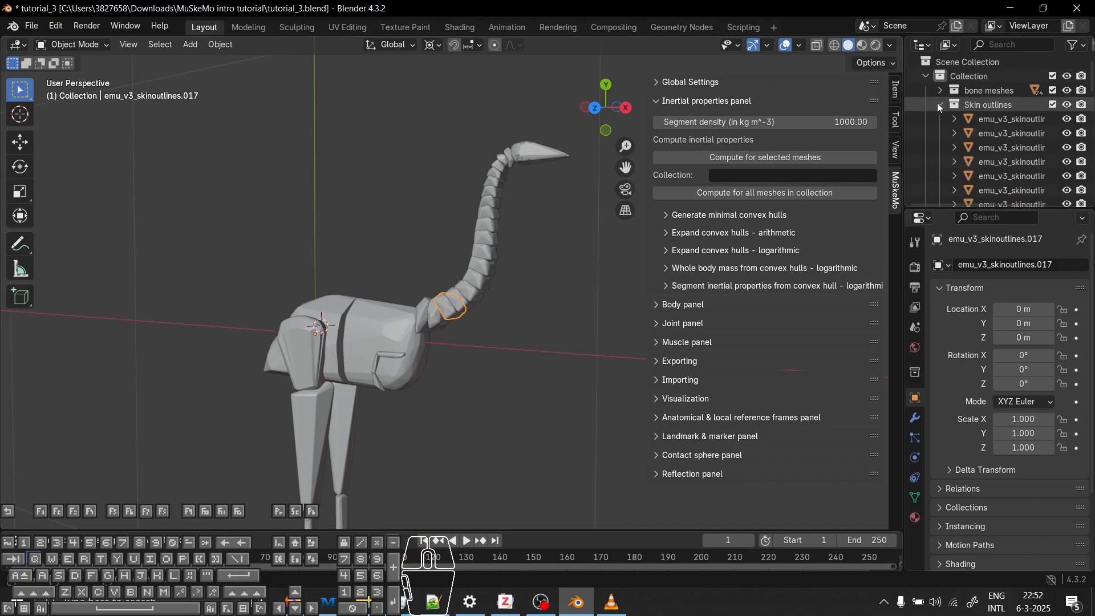
scroll(394, 265, down, 2)
middle_drag(396, 271, 565, 230)
click(775, 174)
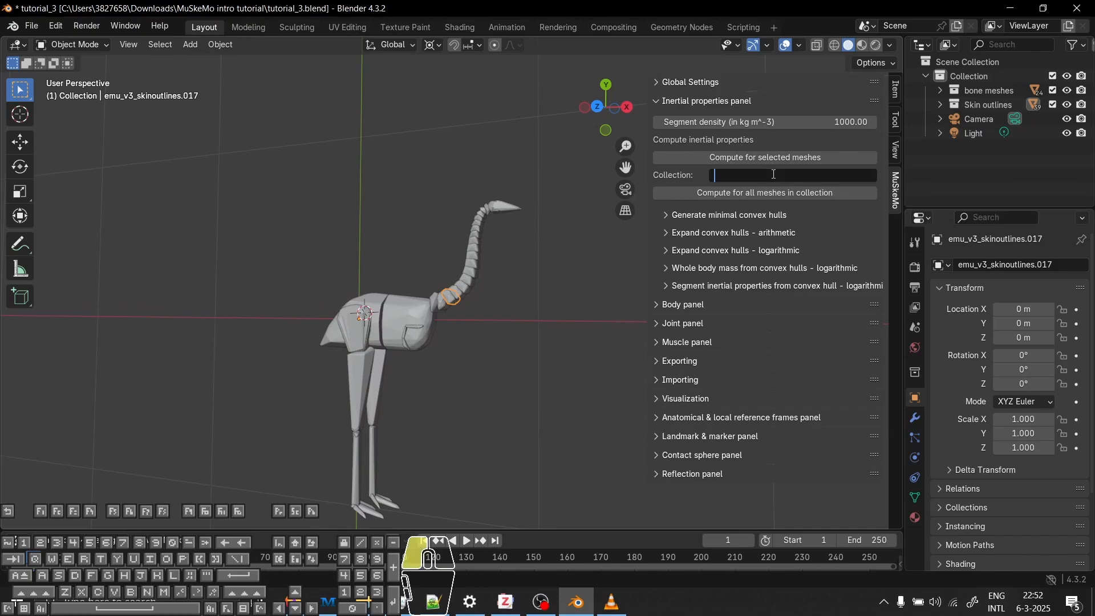
text(Skin outlines)
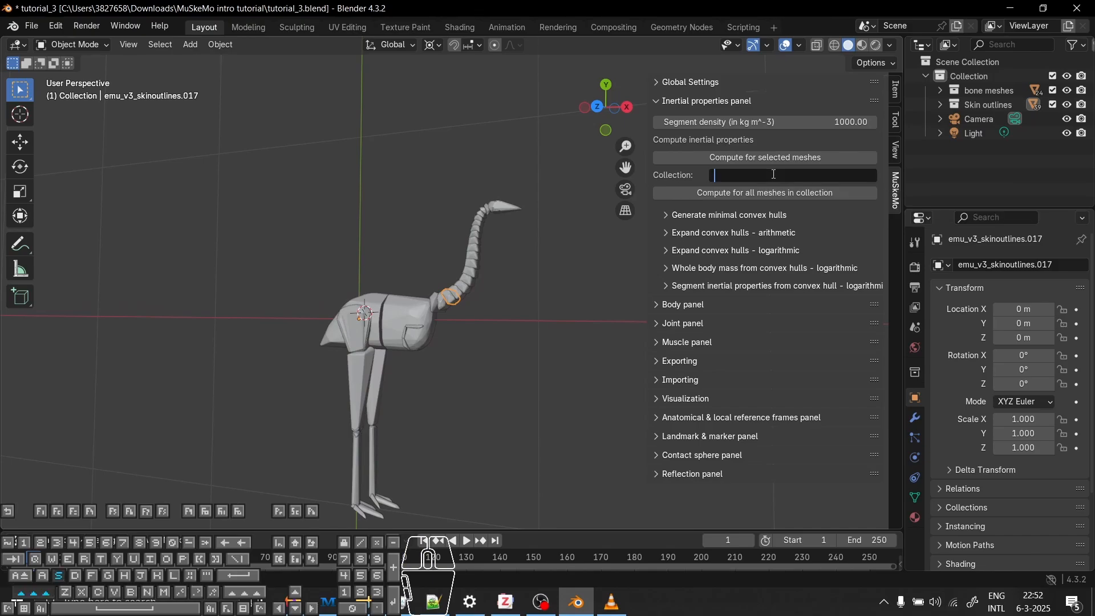
key(Return)
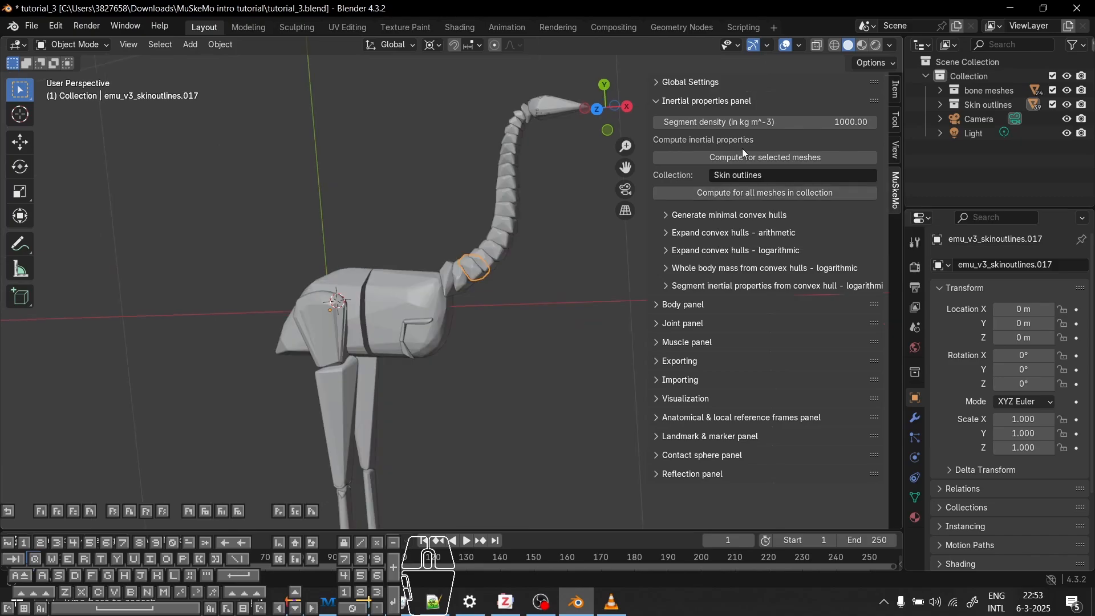
click(757, 194)
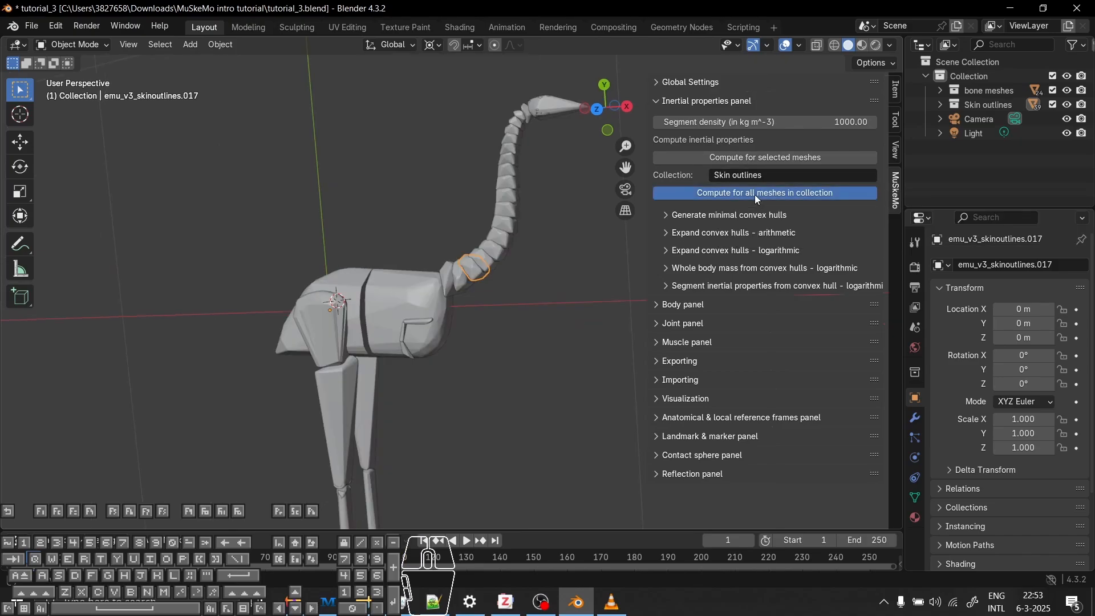
Select the front torso outline and examine its centre of mass, density, inertia and mass in the custom properties
middle_drag(305, 418, 339, 384)
click(409, 308)
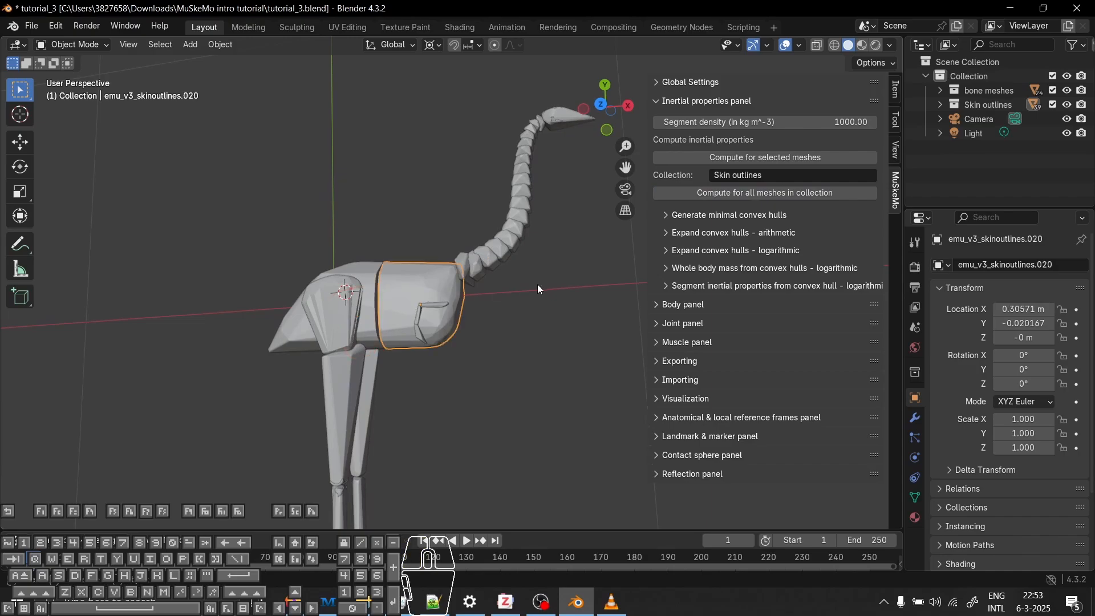
scroll(1033, 488, down, 4)
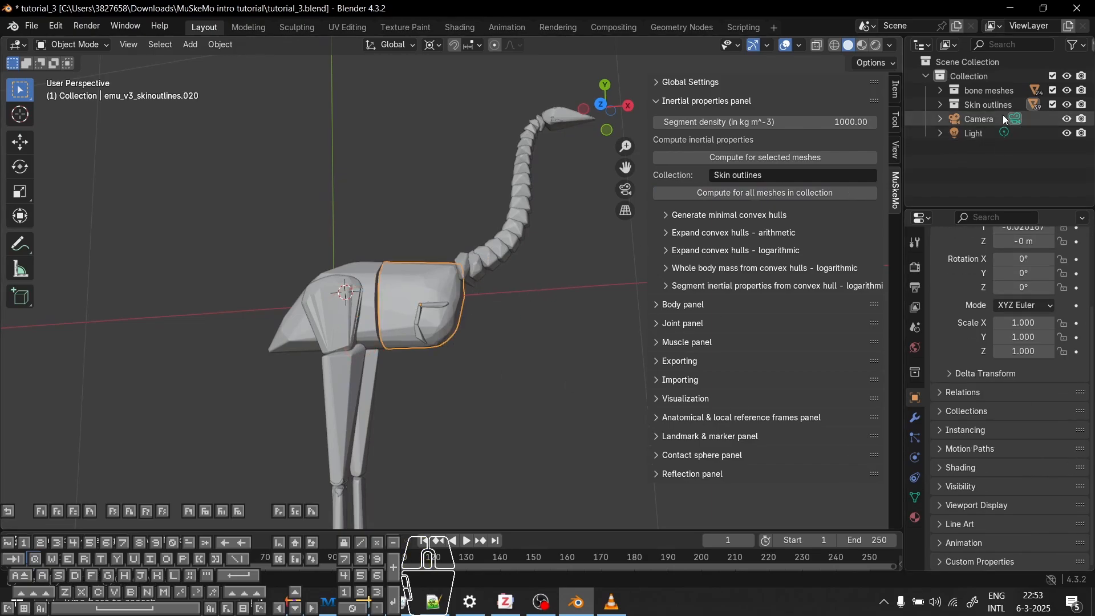
click(980, 562)
scroll(981, 539, down, 4)
scroll(979, 533, down, 6)
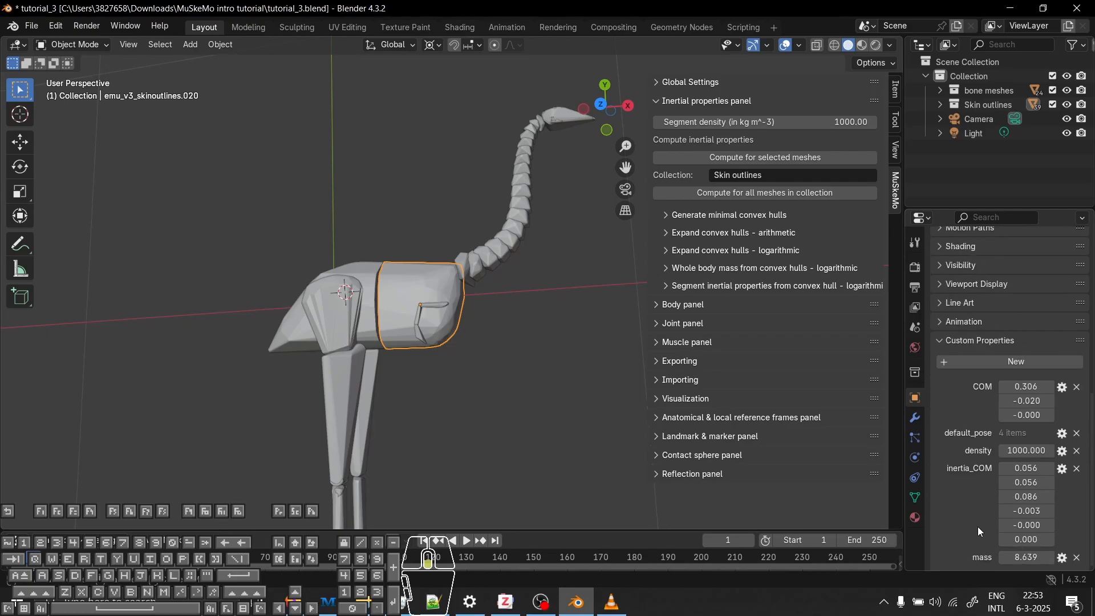
middle_drag(536, 342, 516, 360)
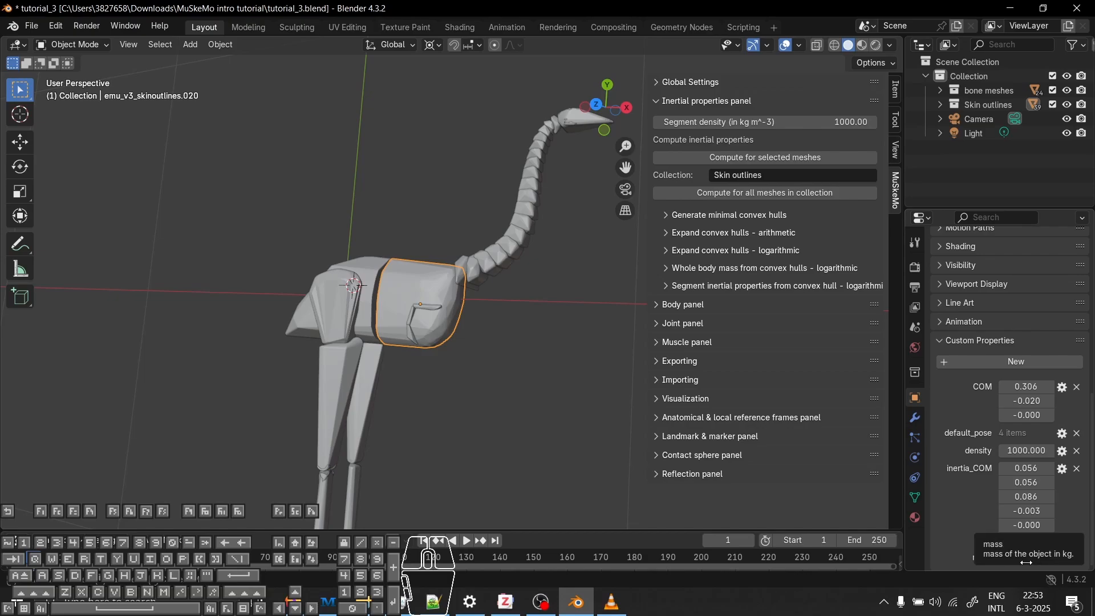
Box-select the meshes around the torso and neck base, and clear the selection
middle_drag(541, 269, 489, 282)
drag(486, 277, 458, 297)
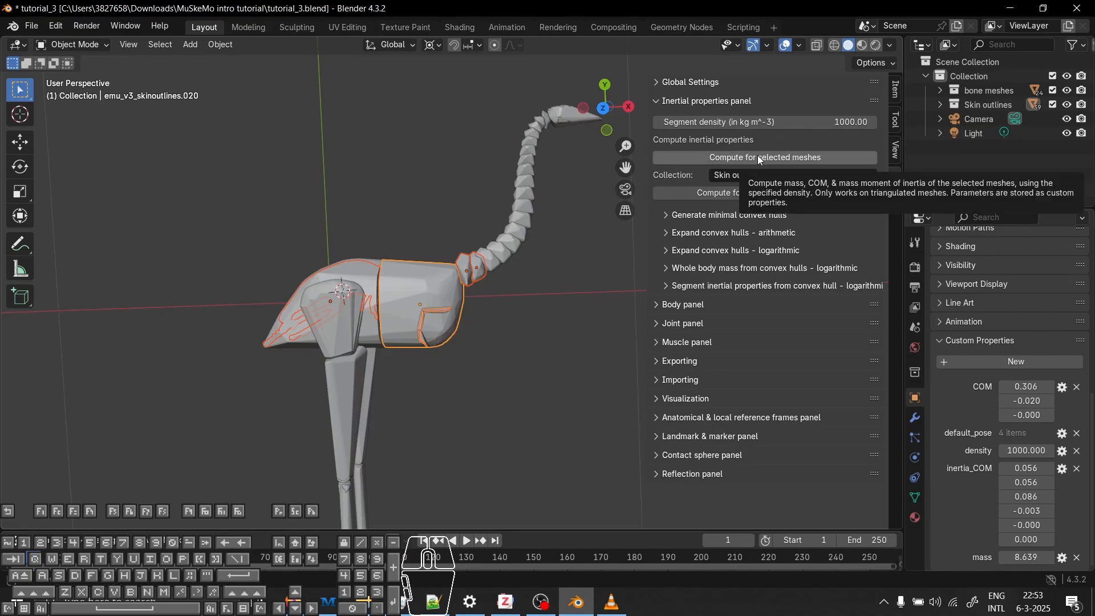
click(460, 369)
scroll(505, 357, up, 2)
scroll(505, 356, down, 1)
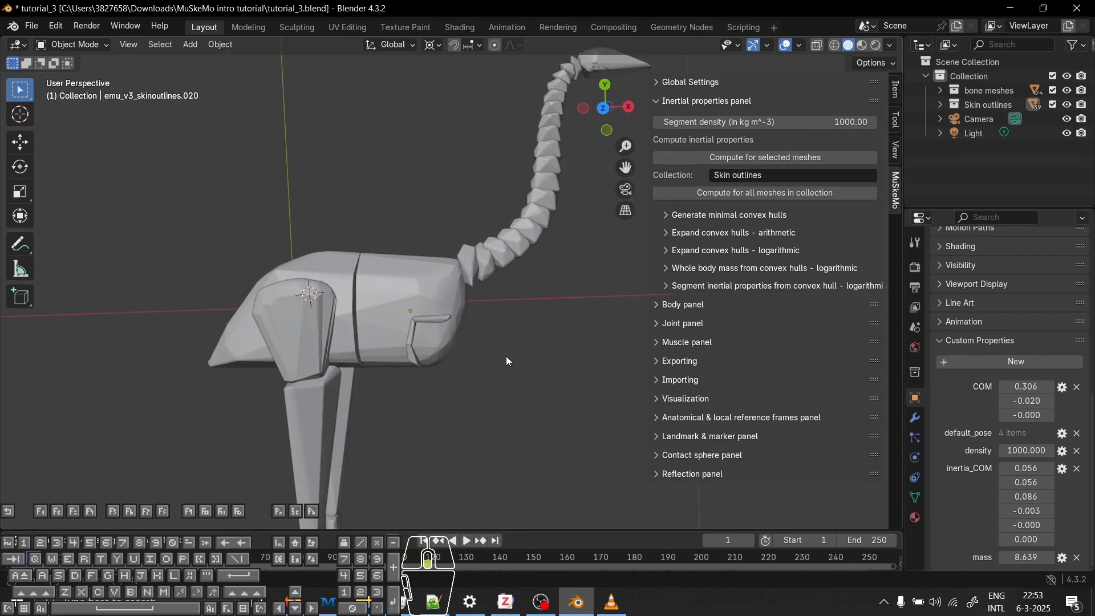
Set the segment density to 750 kg/m³ and recompute the inertial properties for only the front torso outline
click(396, 266)
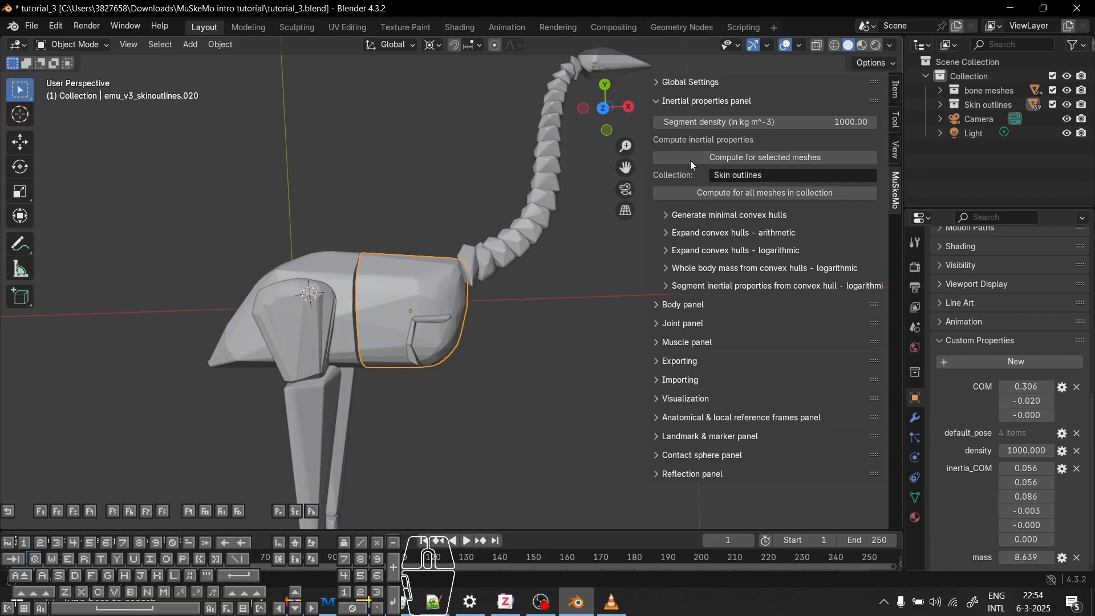
middle_drag(419, 236, 527, 302)
double_click(847, 121)
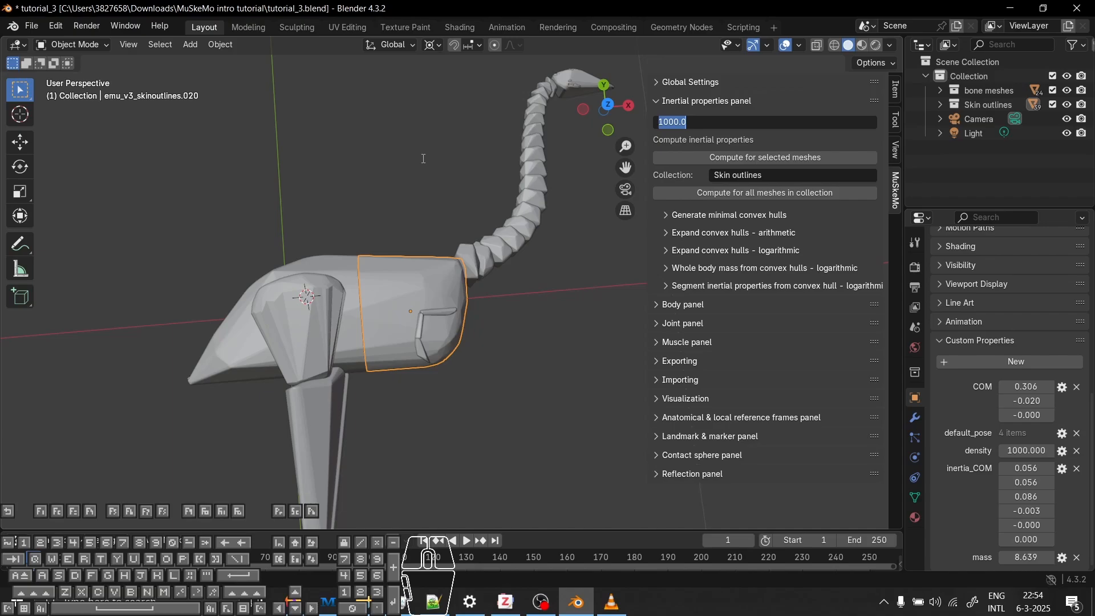
text(750)
key(Return)
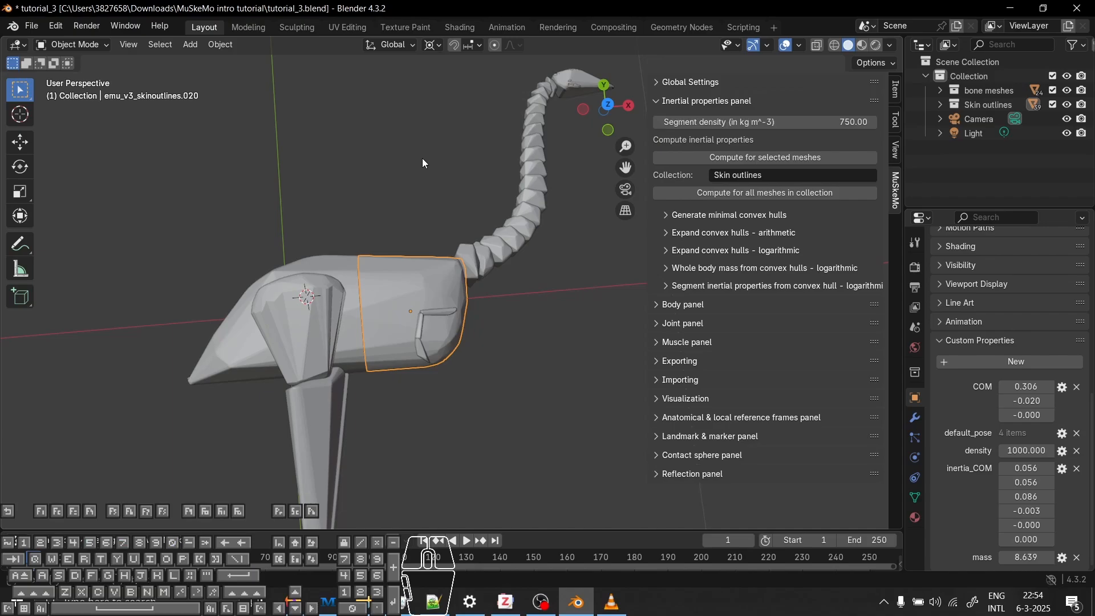
click(843, 158)
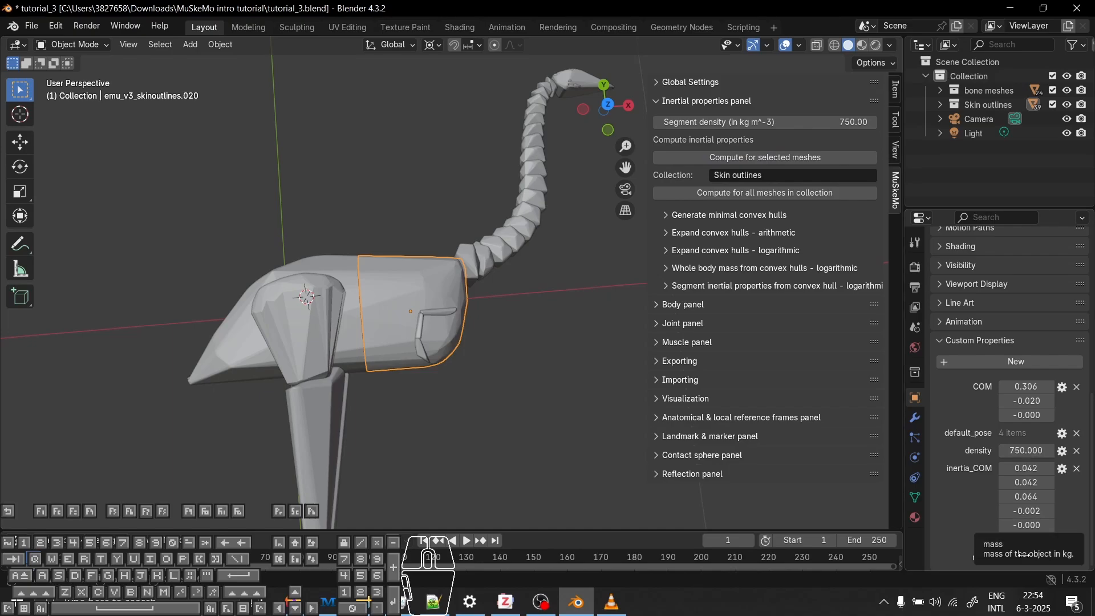
Show the front torso outline in Edit Mode to examine its mesh faces up close
scroll(538, 303, down, 4)
scroll(495, 296, up, 3)
middle_drag(597, 296, 439, 272)
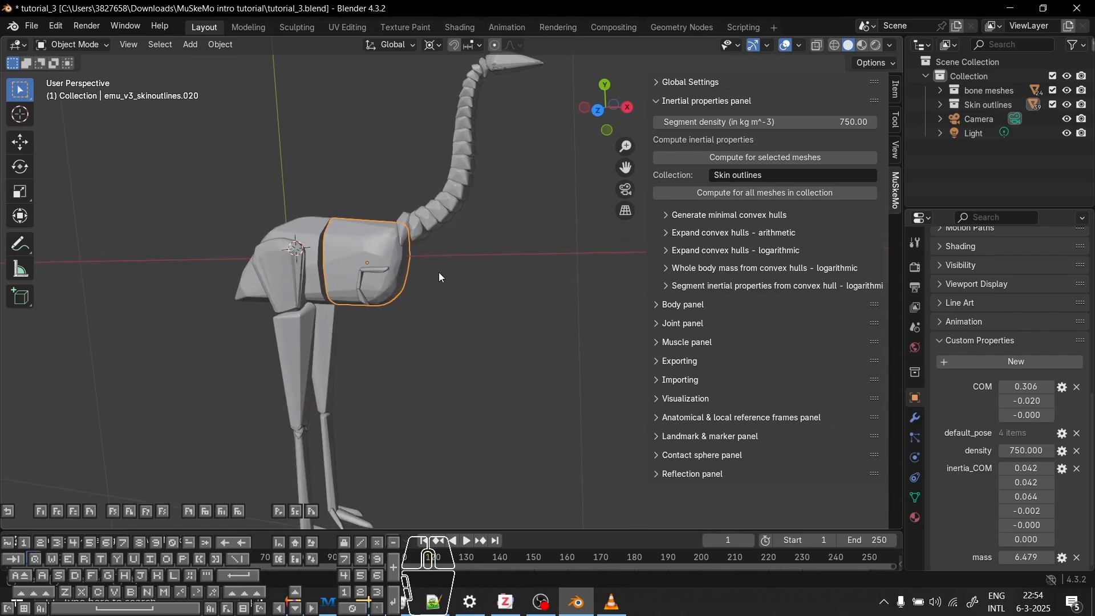
scroll(439, 272, up, 5)
shift+middle_drag(272, 263, 325, 250)
key(Tab)
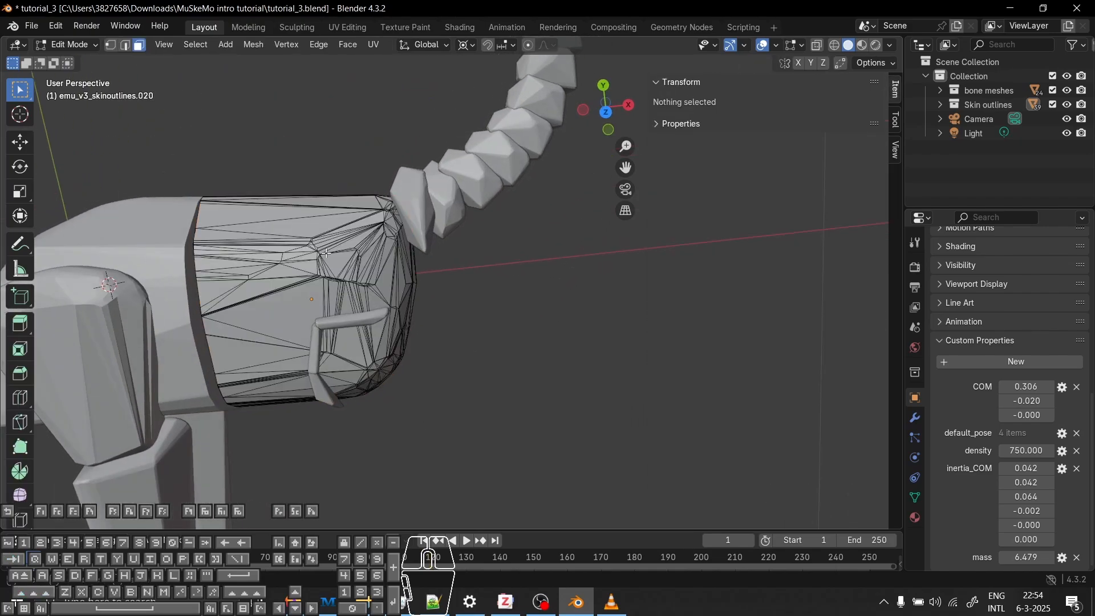
Delete the vertices of a side face on the front torso outline and try to recompute its inertial properties
click(293, 319)
key(x)
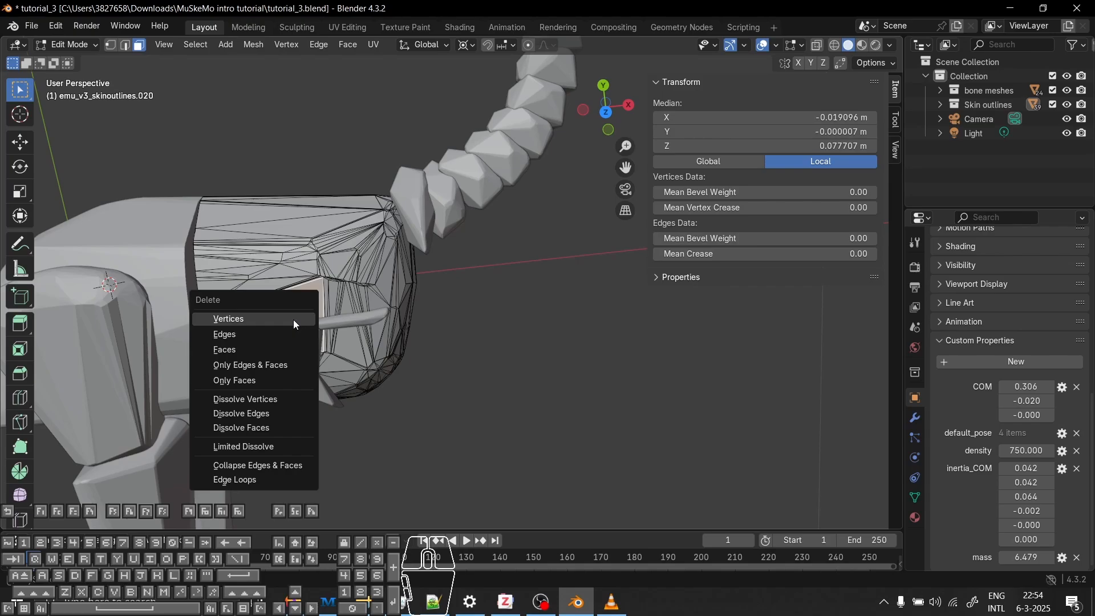
click(293, 319)
key(Tab)
middle_drag(391, 410, 291, 209)
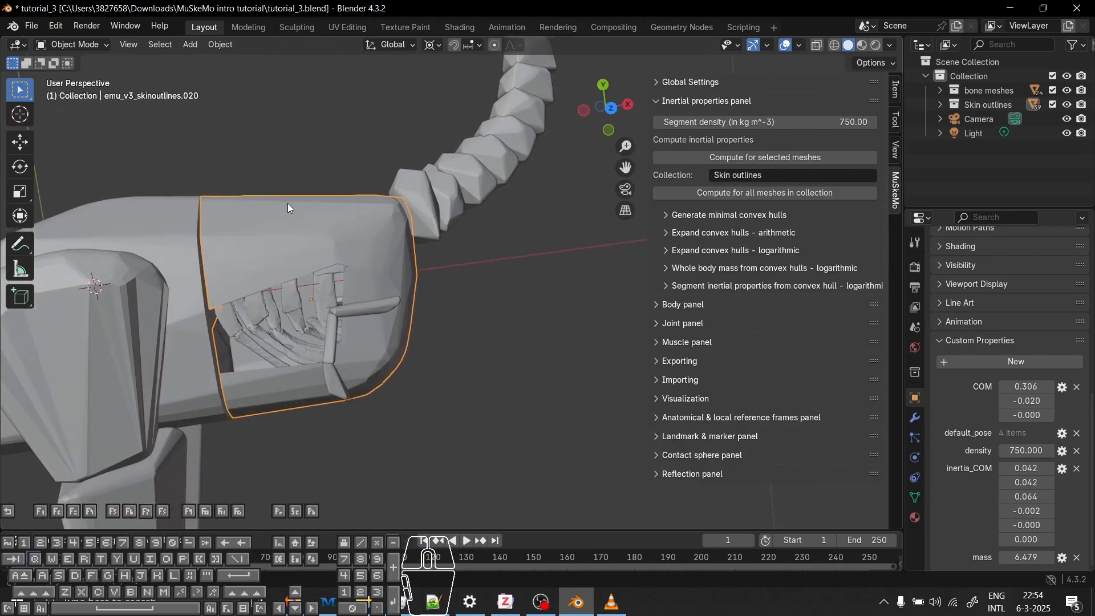
click(787, 156)
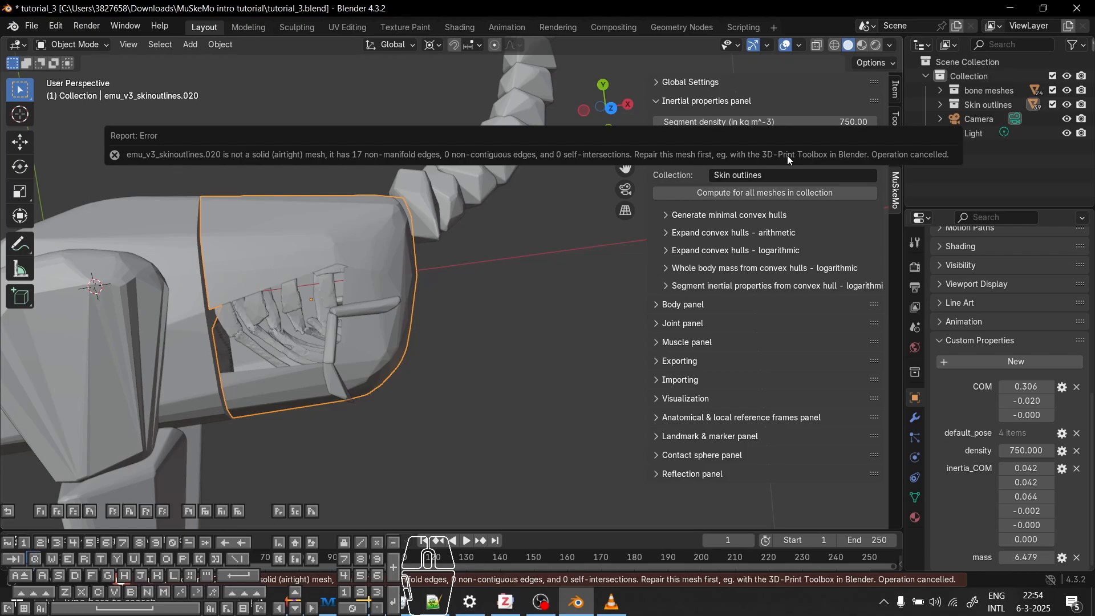
Undo the vertex deletion on the front torso outline and return to Object Mode
middle_drag(478, 233, 293, 331)
key(Tab)
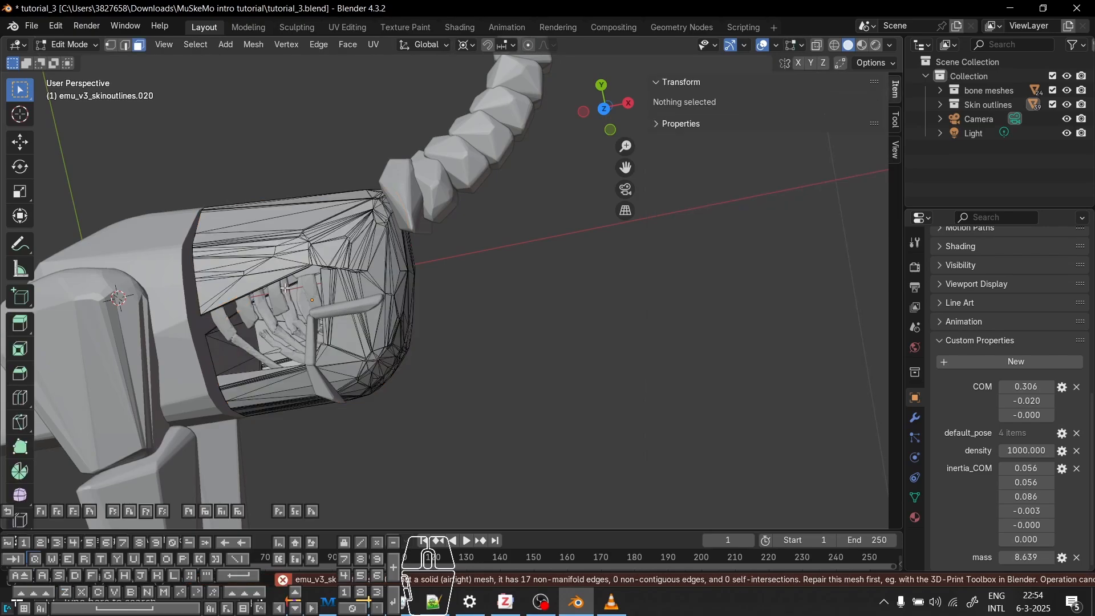
click(285, 288)
key(alt+a)
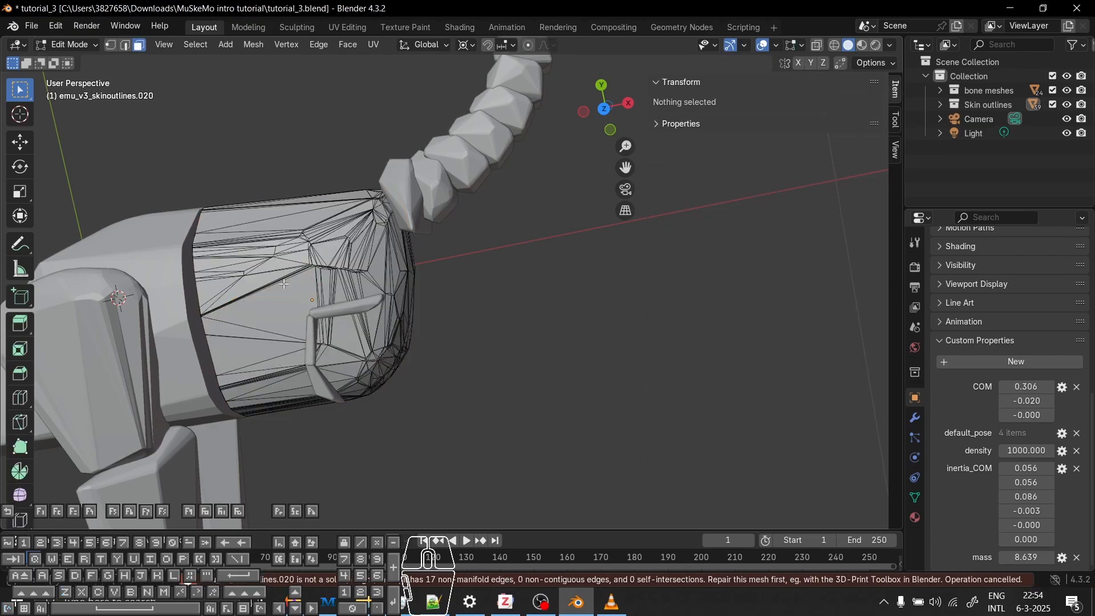
key(Tab)
Add a cube mesh to the scene and try to compute its inertial properties at 750 kg/m³
scroll(196, 283, down, 6)
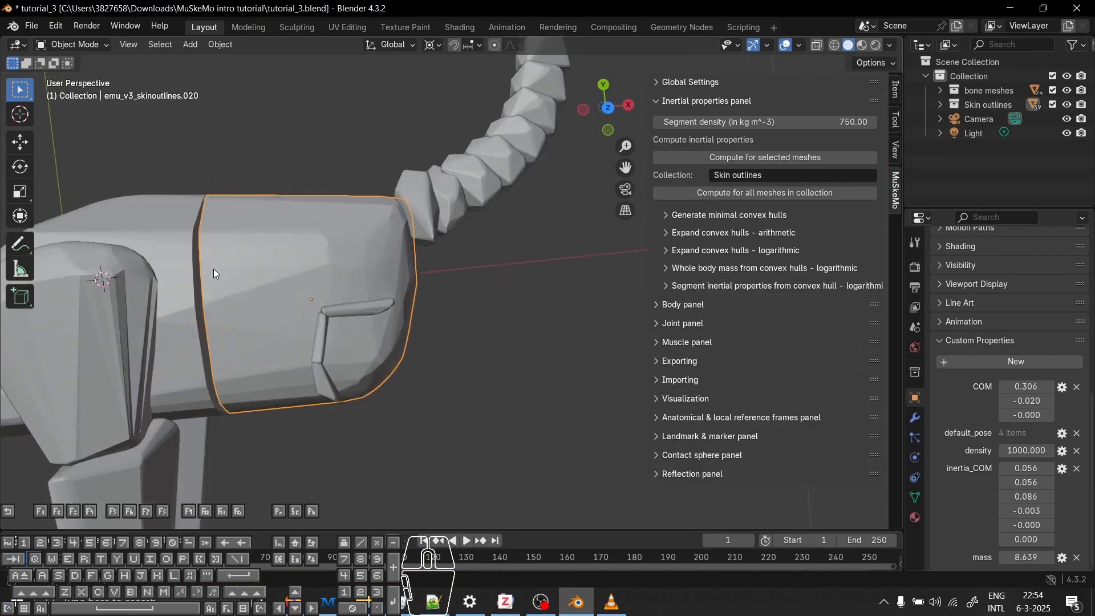
key(shift+a)
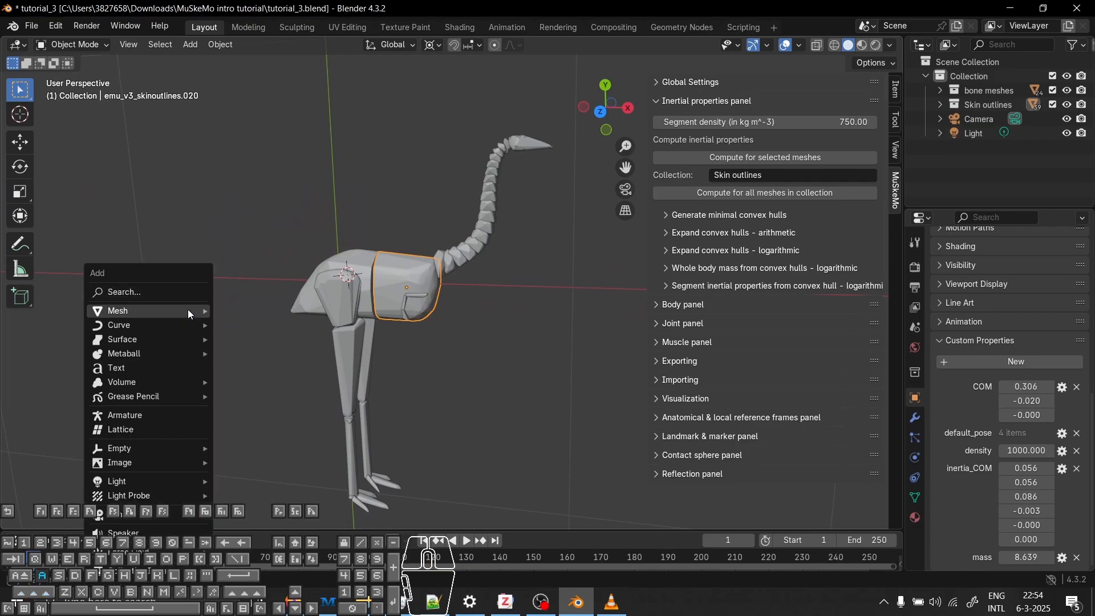
mouse_move(169, 308)
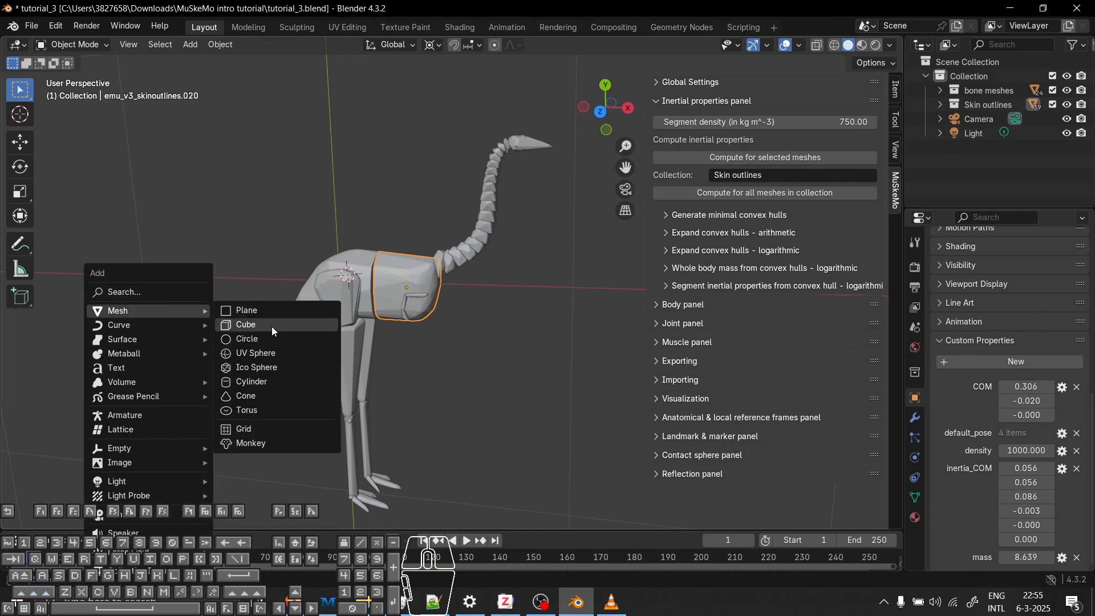
click(261, 325)
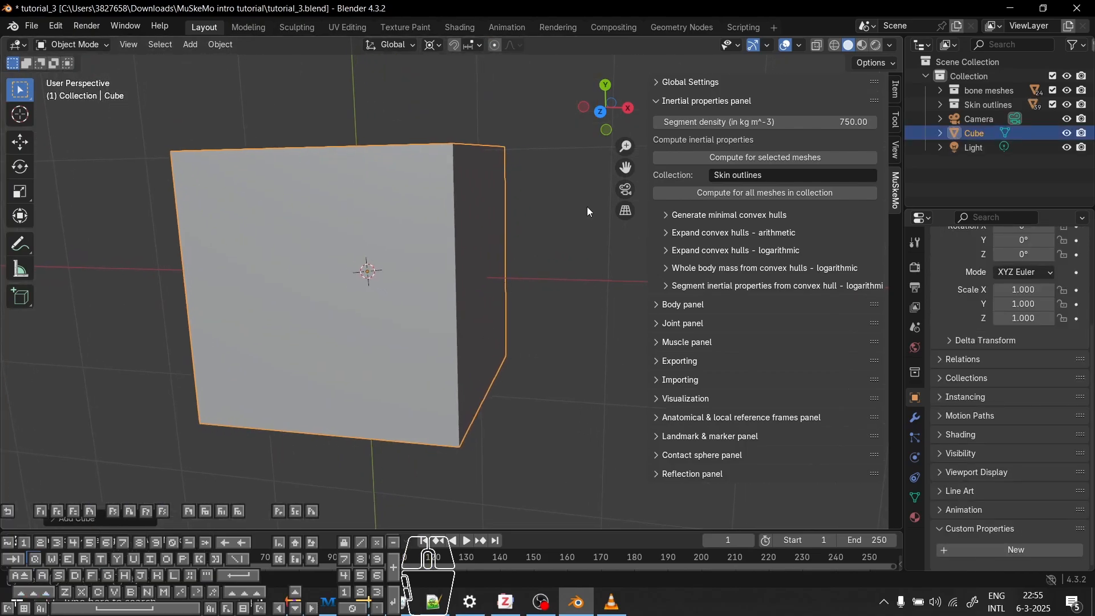
click(795, 156)
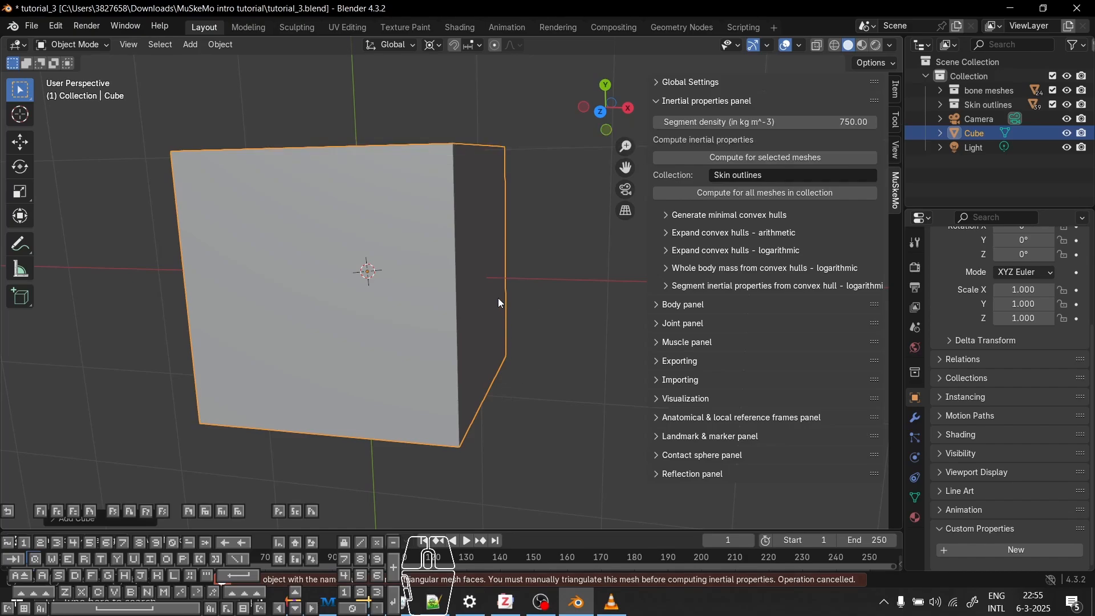
Triangulate all faces of the cube in Edit Mode, check its sides, and return to Object Mode
key(Tab)
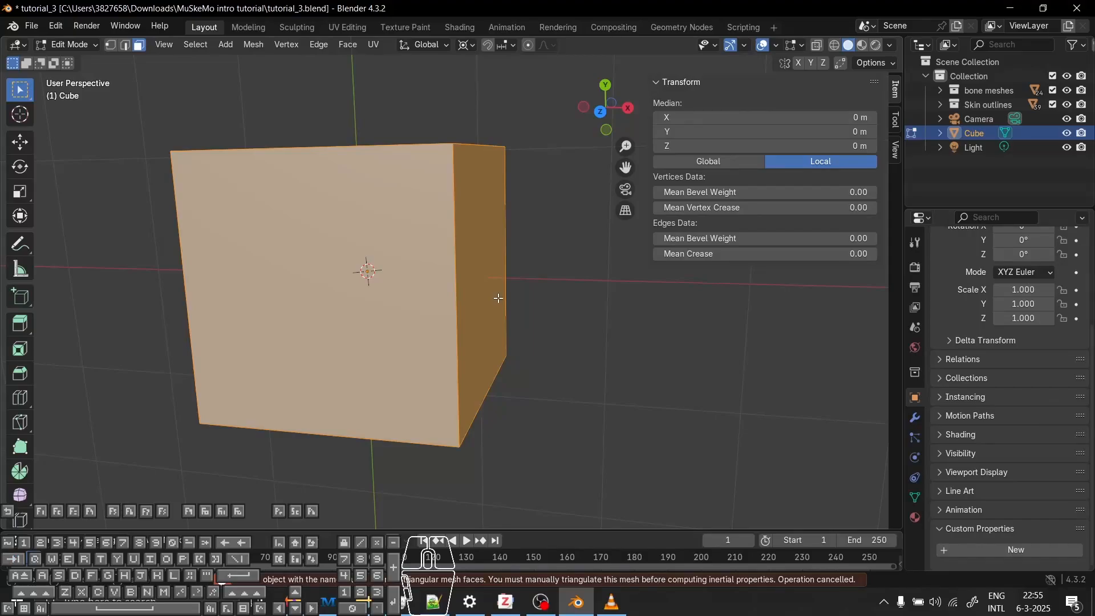
key(a)
click(359, 45)
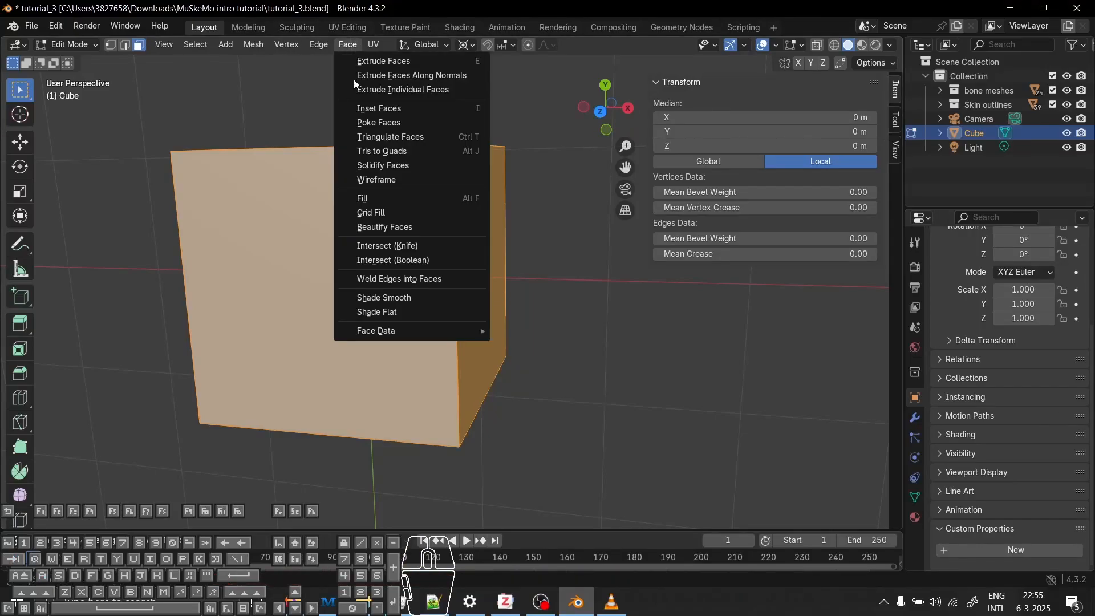
click(413, 138)
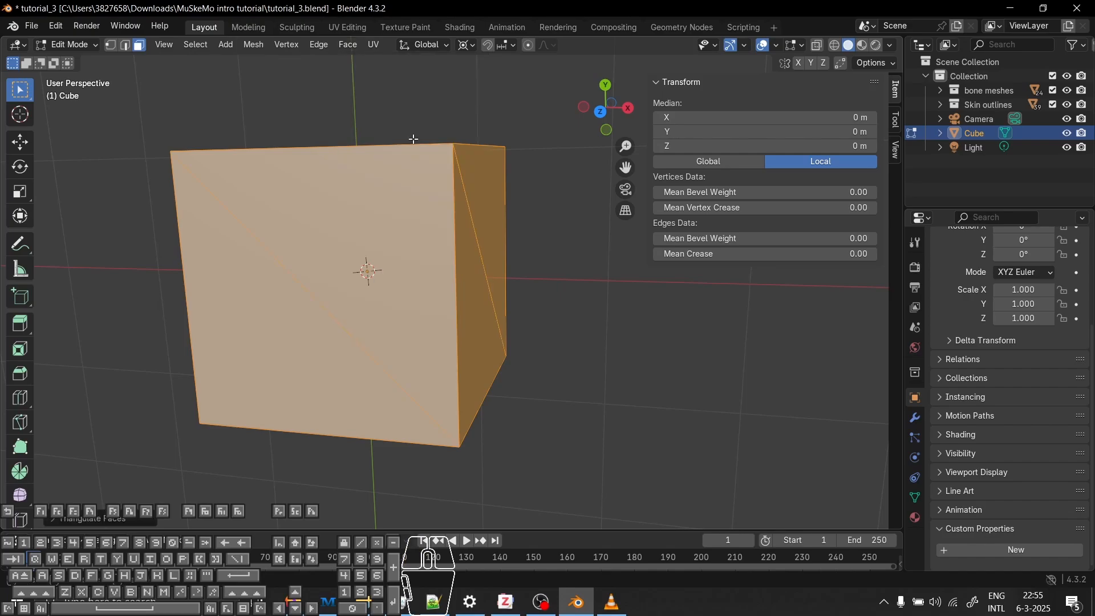
middle_drag(201, 251, 240, 147)
middle_drag(476, 309, 448, 288)
key(Tab)
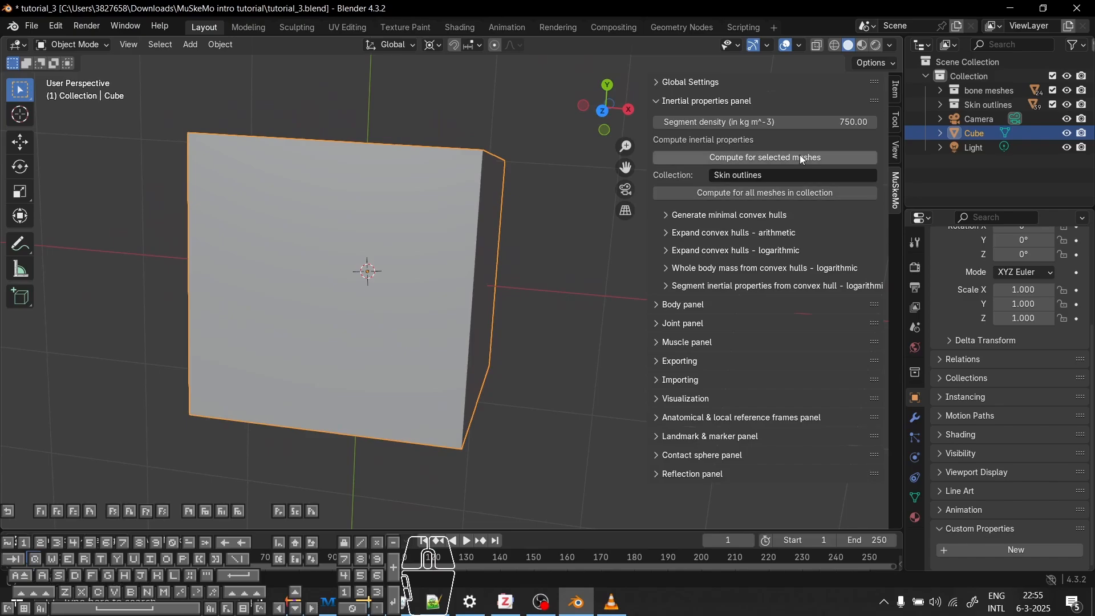
Compute the triangulated cube's inertial properties and examine its centre of mass, inertia and mass in the custom properties
click(770, 157)
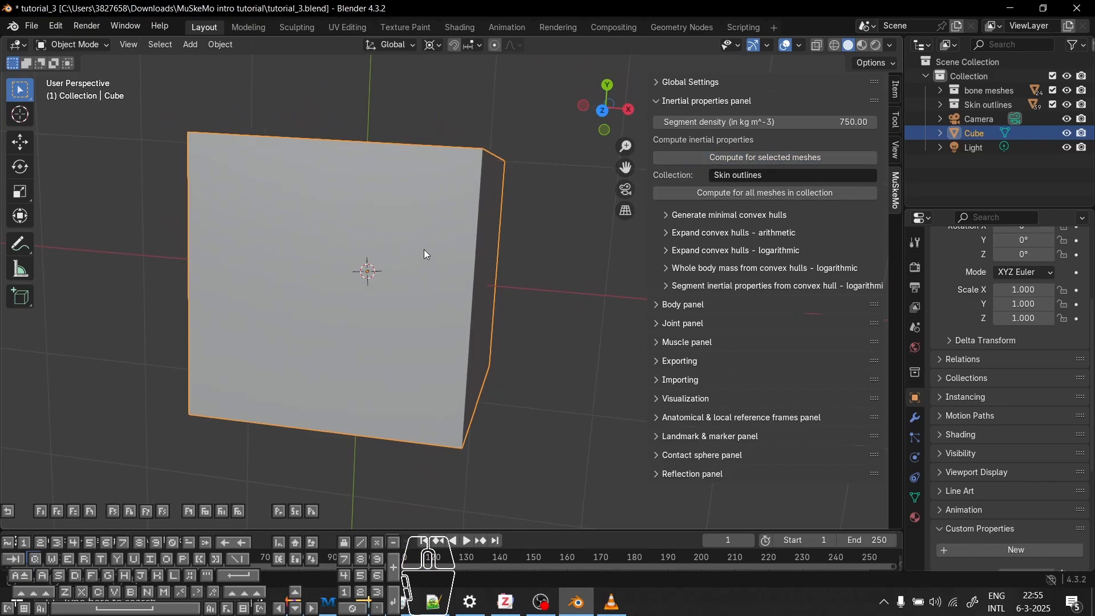
scroll(422, 255, down, 2)
scroll(964, 528, down, 7)
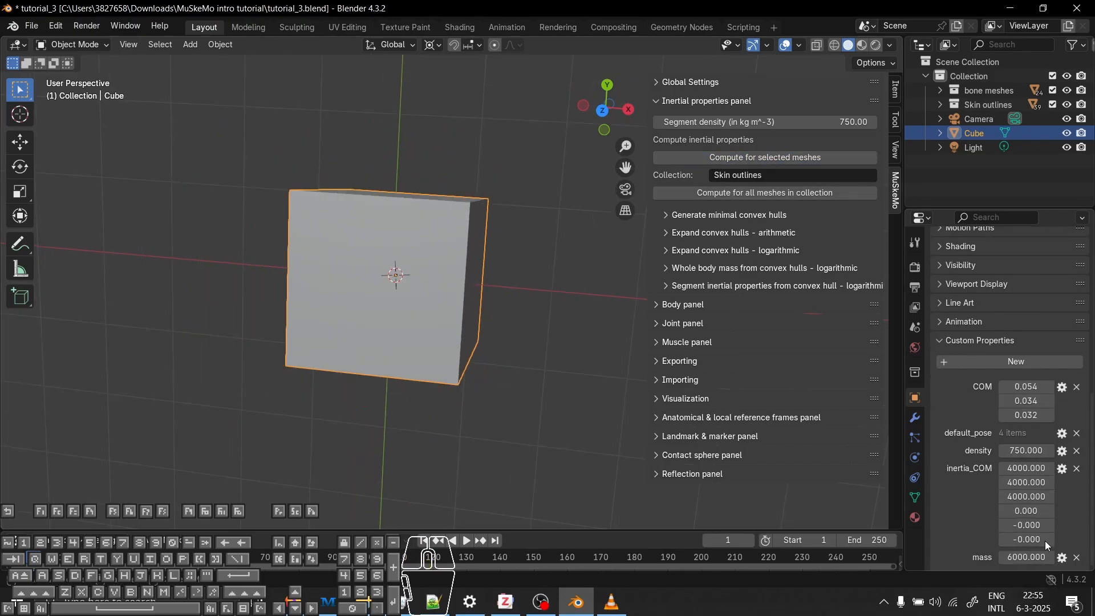
middle_drag(488, 266, 539, 255)
scroll(539, 256, up, 2)
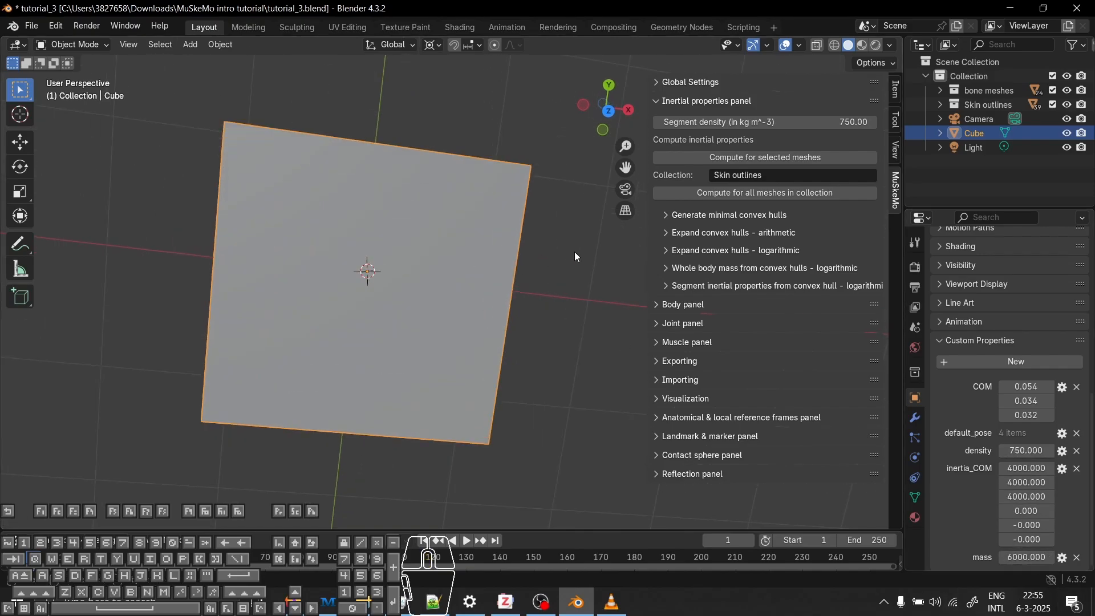
middle_drag(577, 256, 534, 342)
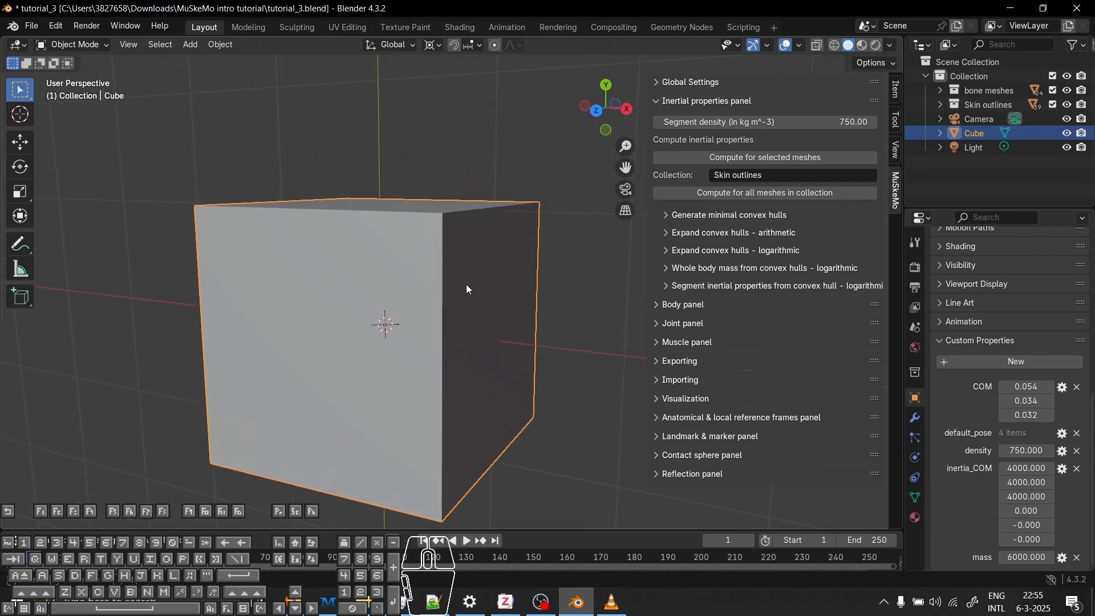
Delete the test cube and bring the whole emu model back into view
key(Delete)
scroll(453, 355, up, 5)
shift+middle_drag(458, 361, 439, 237)
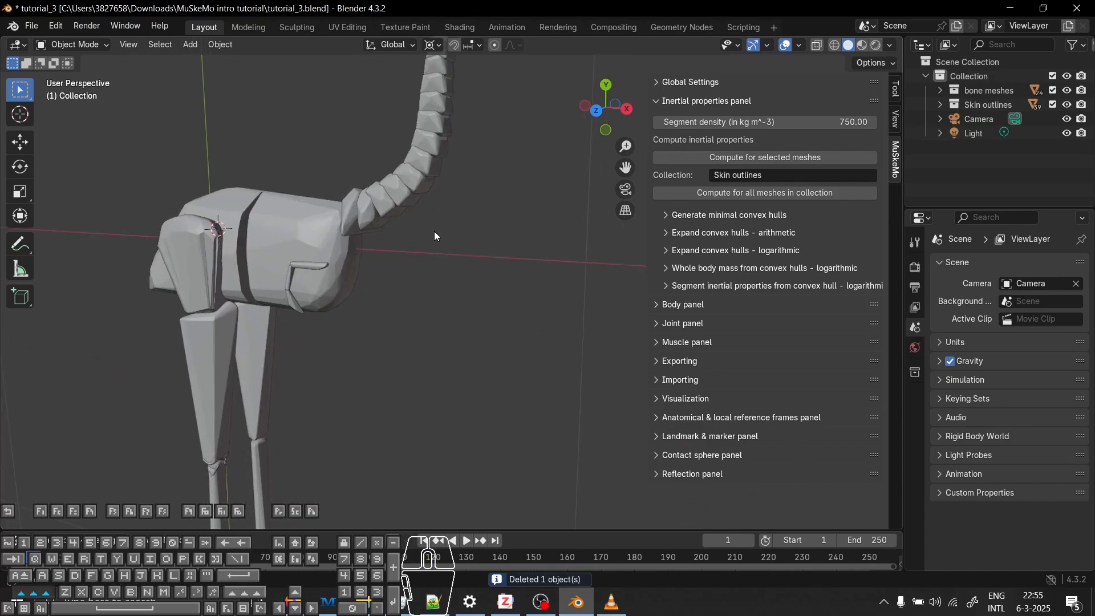
scroll(373, 334, down, 3)
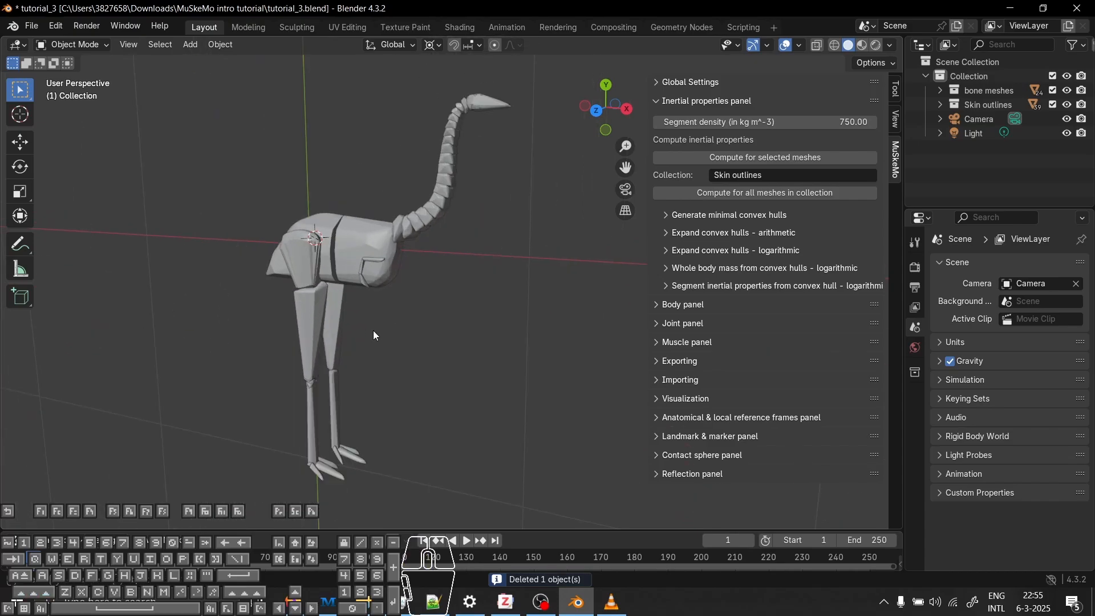
middle_drag(374, 334, 457, 351)
Select the front torso outline, check its transform values, and apply its scale
click(896, 90)
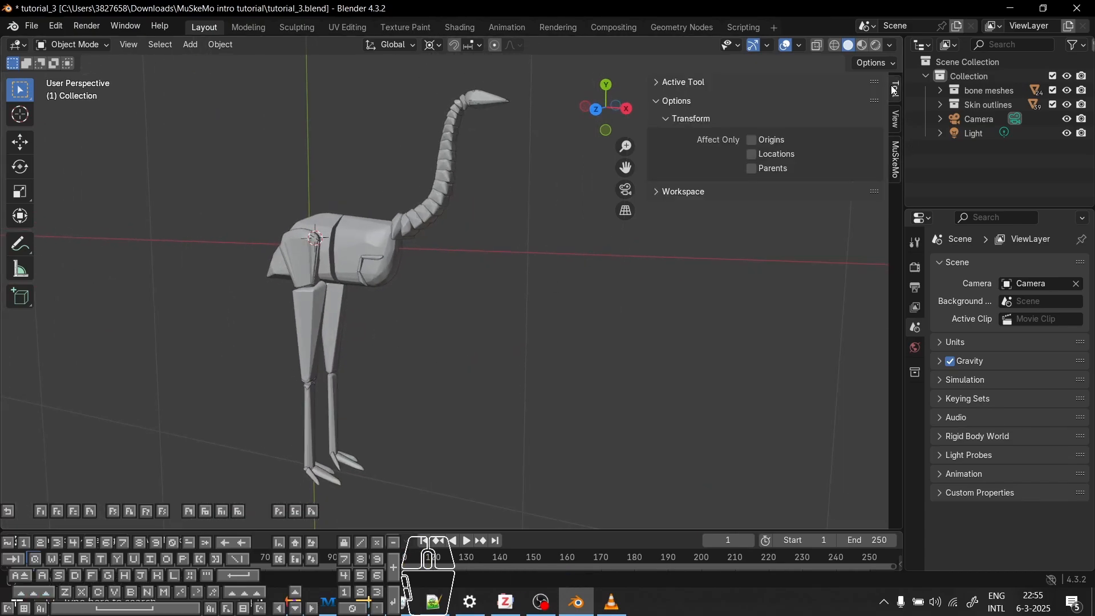
click(896, 162)
scroll(237, 202, up, 4)
click(201, 180)
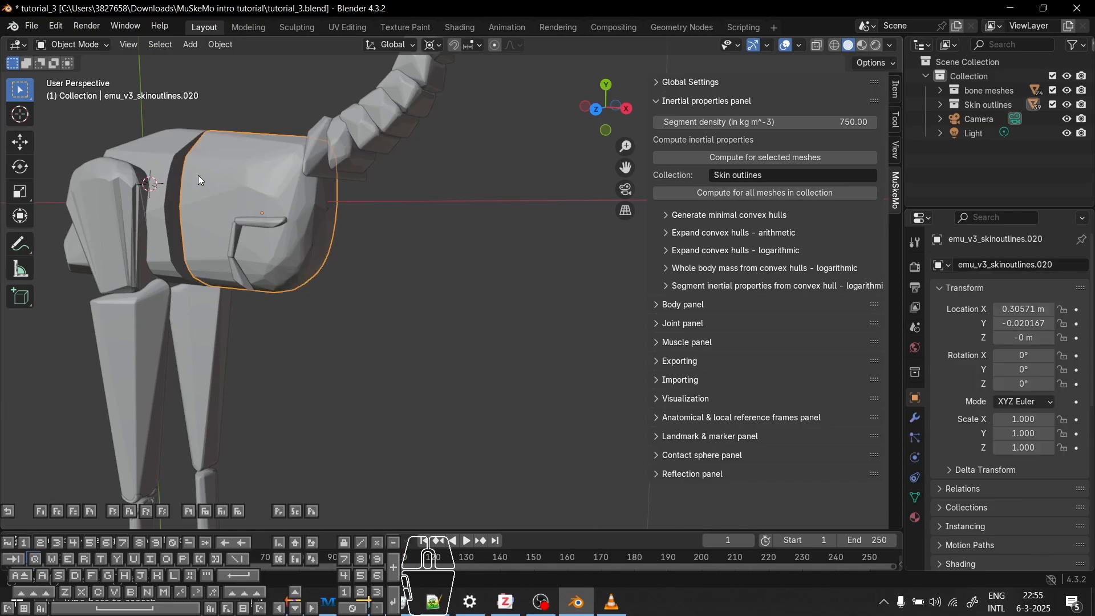
click(896, 90)
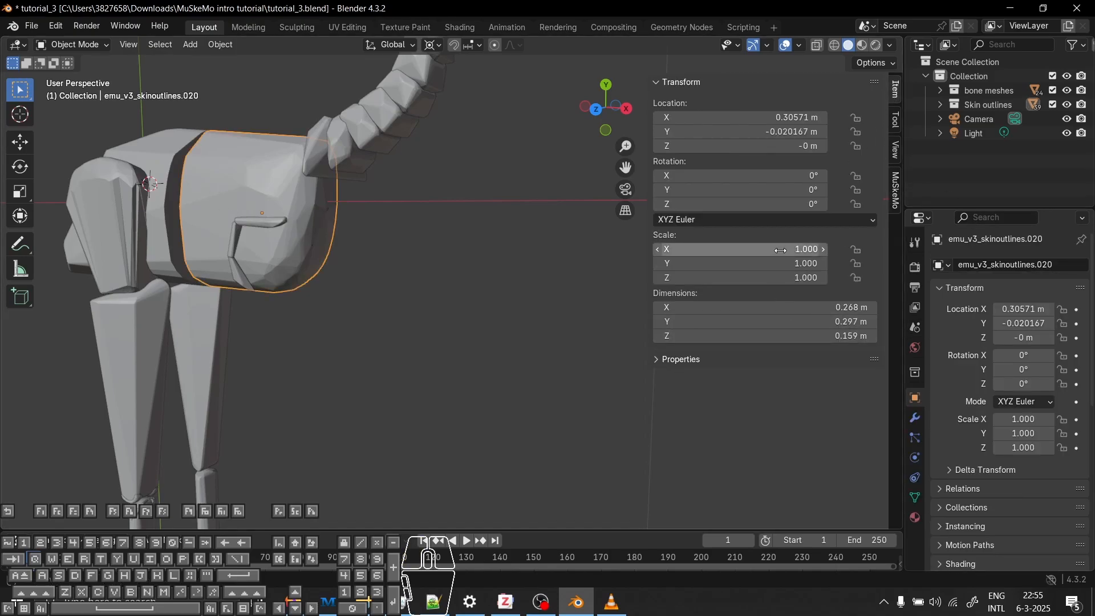
scroll(244, 168, down, 2)
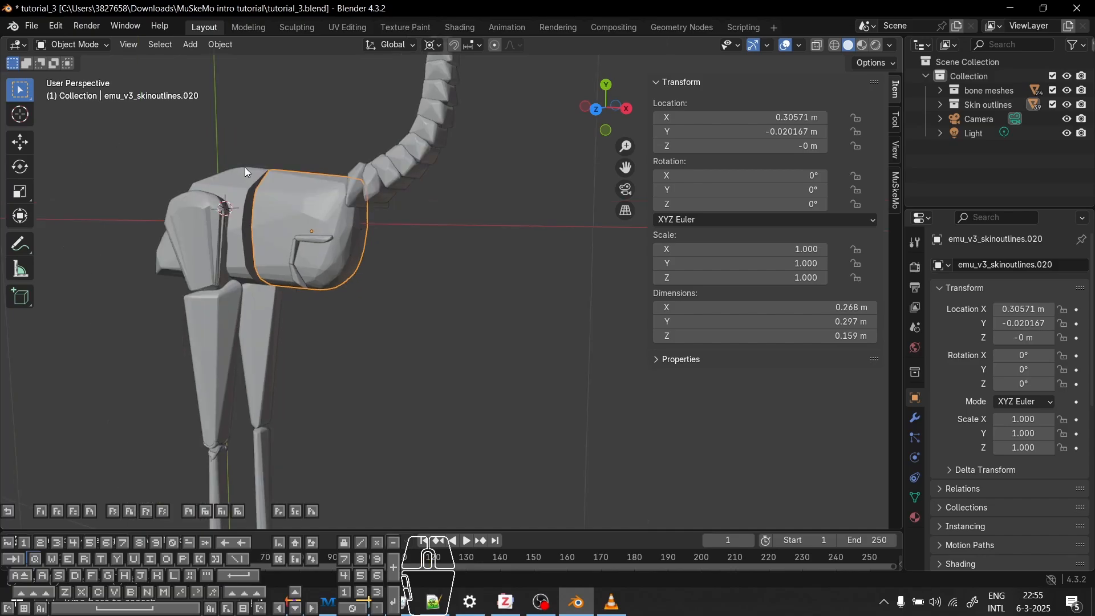
key(ctrl+a)
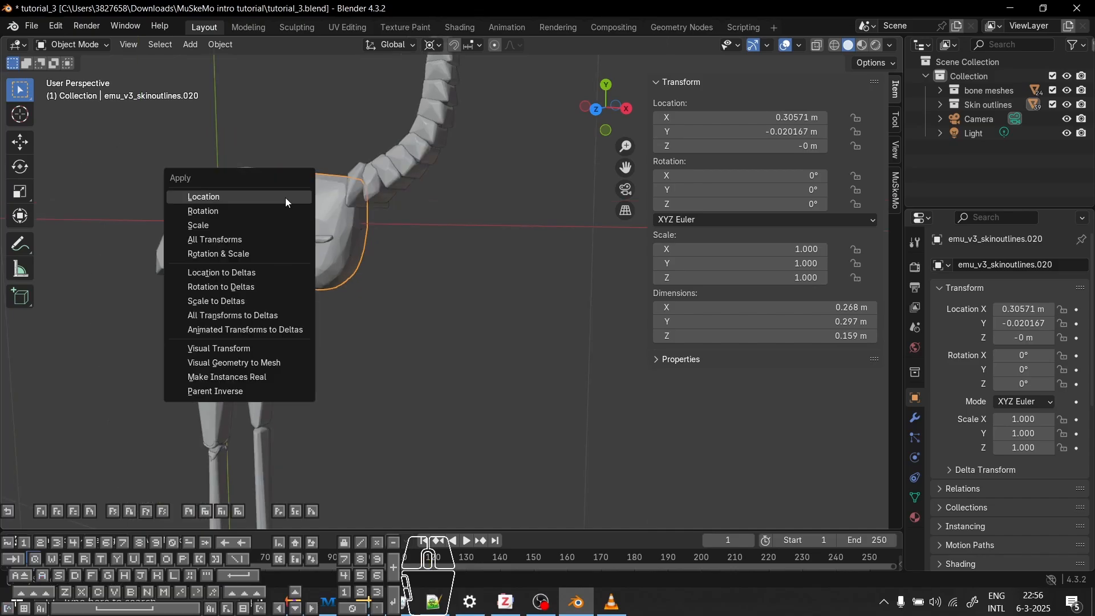
click(216, 225)
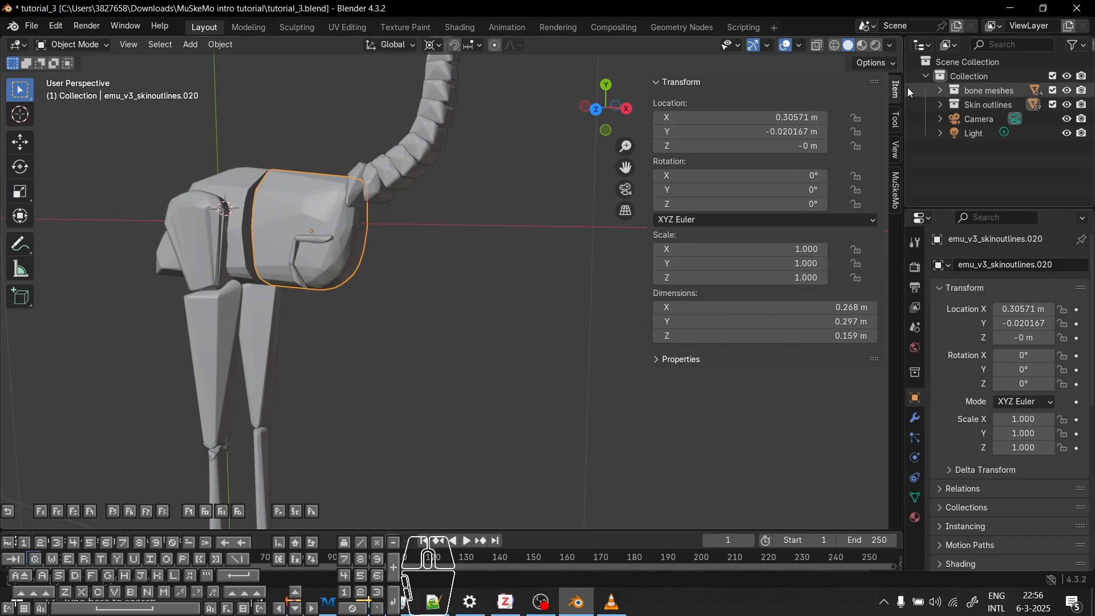
Try scaling the front torso outline to 0.390 along Z, inspect the flattened shape, and clear the scale
click(803, 278)
drag(803, 278, 753, 277)
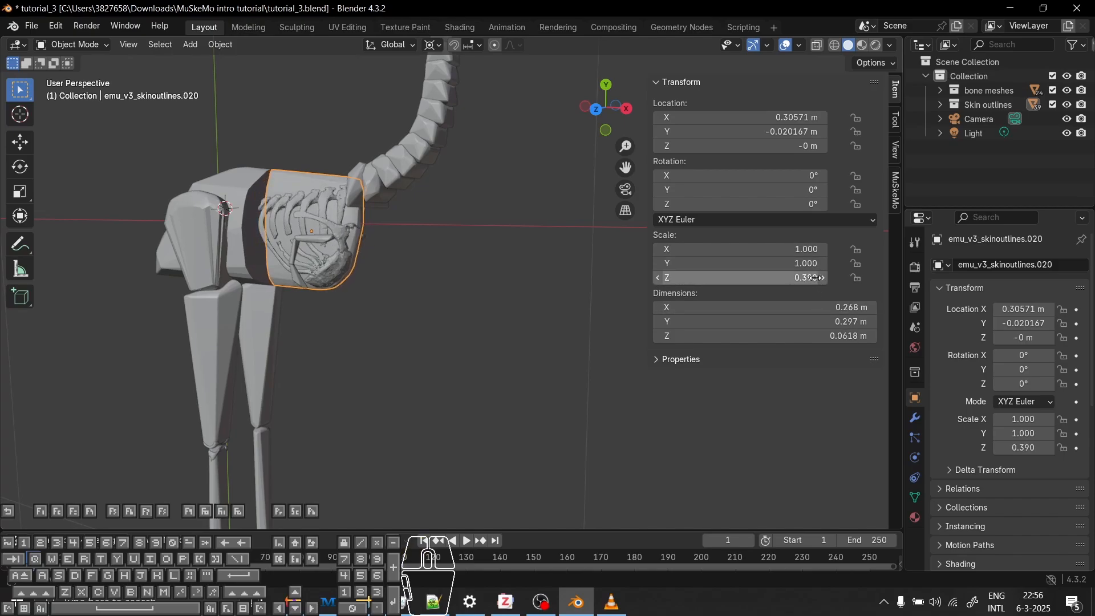
middle_drag(415, 228, 485, 301)
middle_drag(485, 301, 465, 255)
key(alt+s)
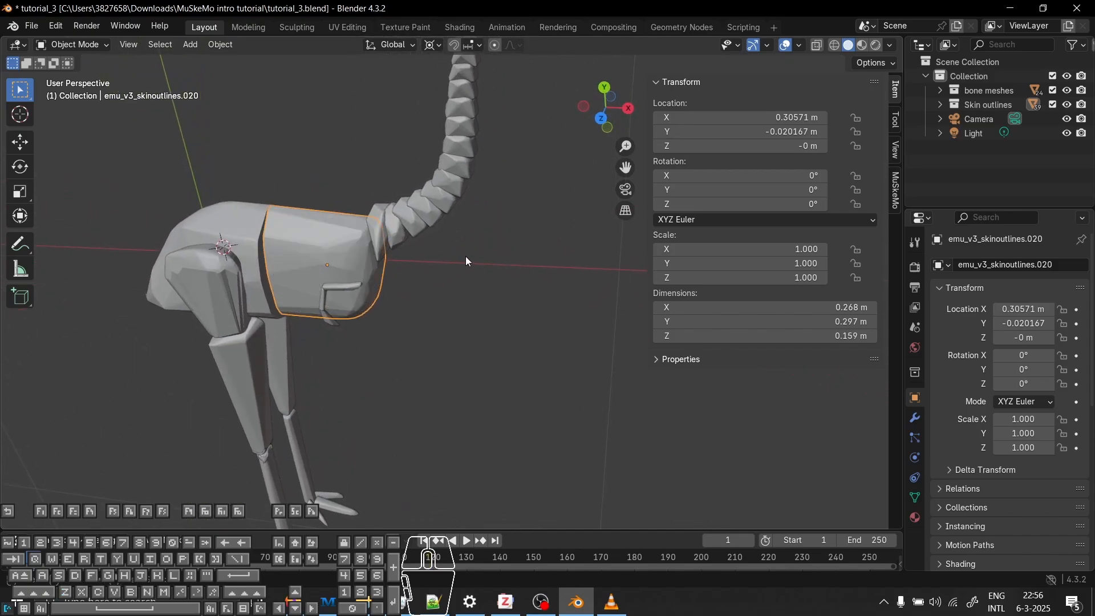
Select the rear torso outline and examine its location, rotation, scale and dimensions
click(482, 398)
middle_drag(491, 395, 542, 279)
click(229, 233)
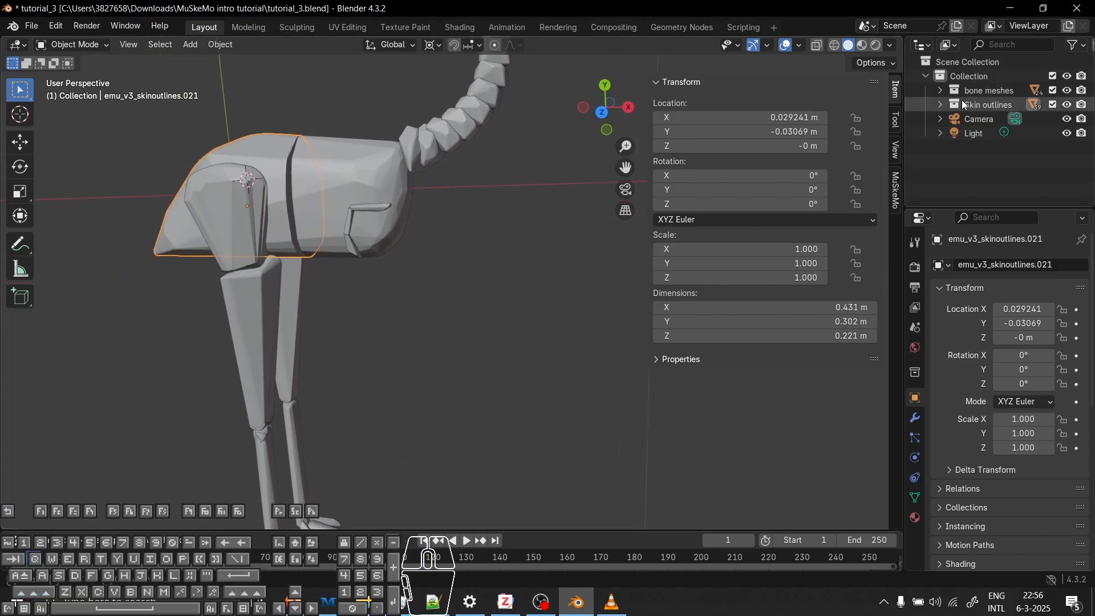
middle_drag(449, 337, 409, 367)
scroll(422, 359, down, 3)
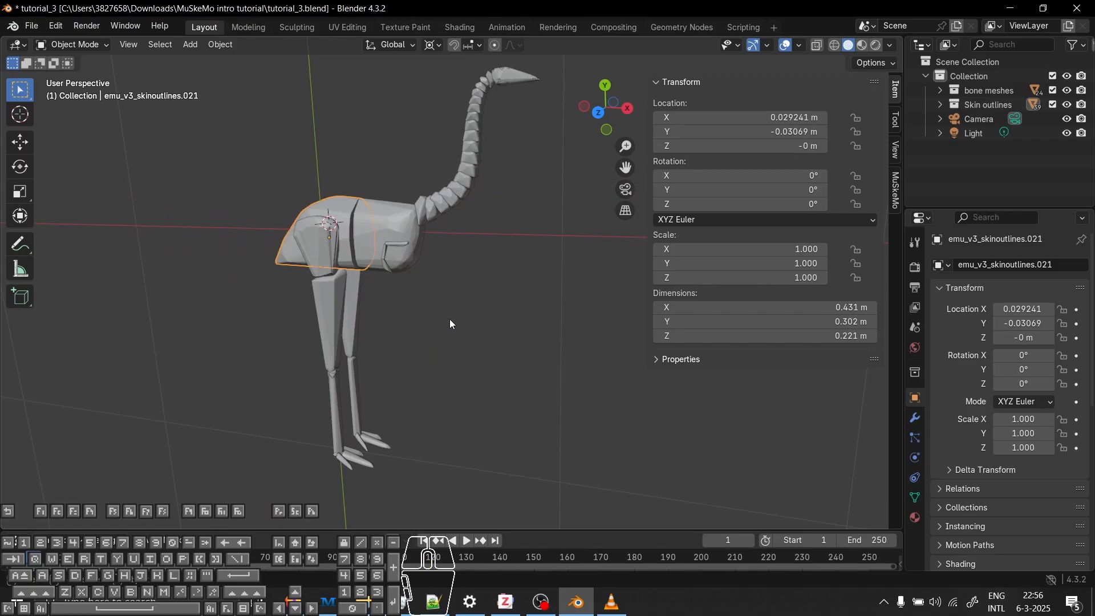
middle_drag(487, 261, 482, 326)
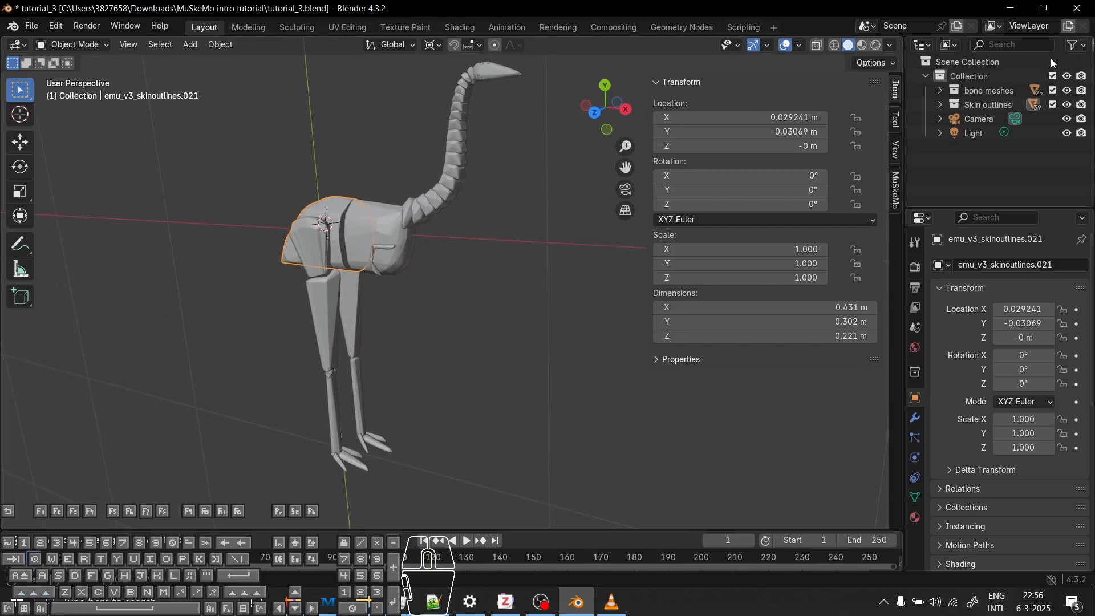
Hide the Skin outlines collection to examine the bone meshes of the pelvis, ribcage and legs
click(1067, 105)
middle_drag(262, 337, 348, 316)
scroll(351, 331, up, 5)
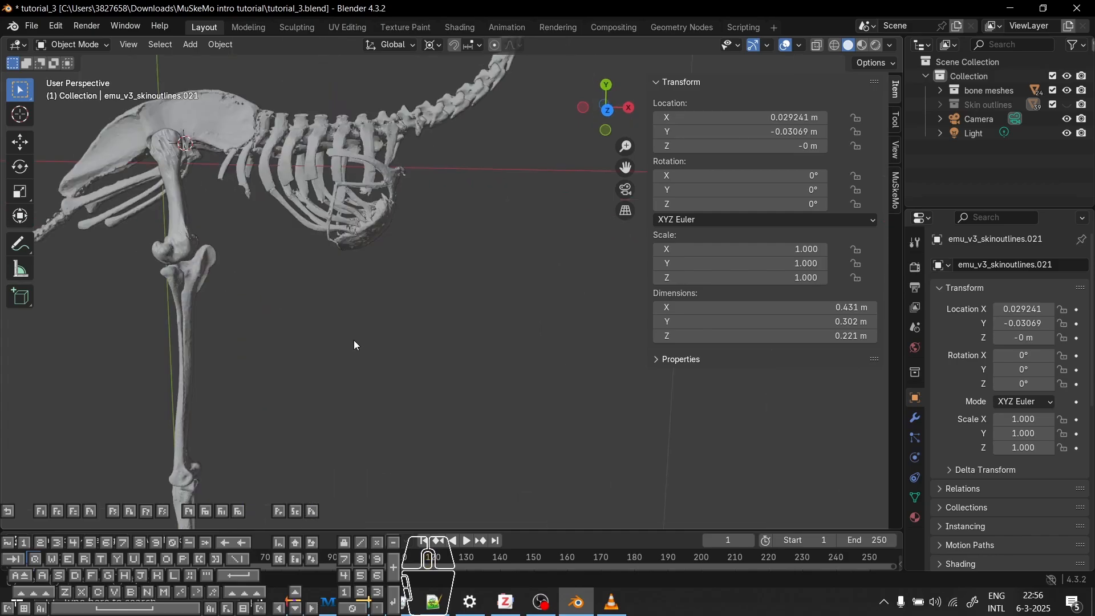
scroll(353, 345, down, 5)
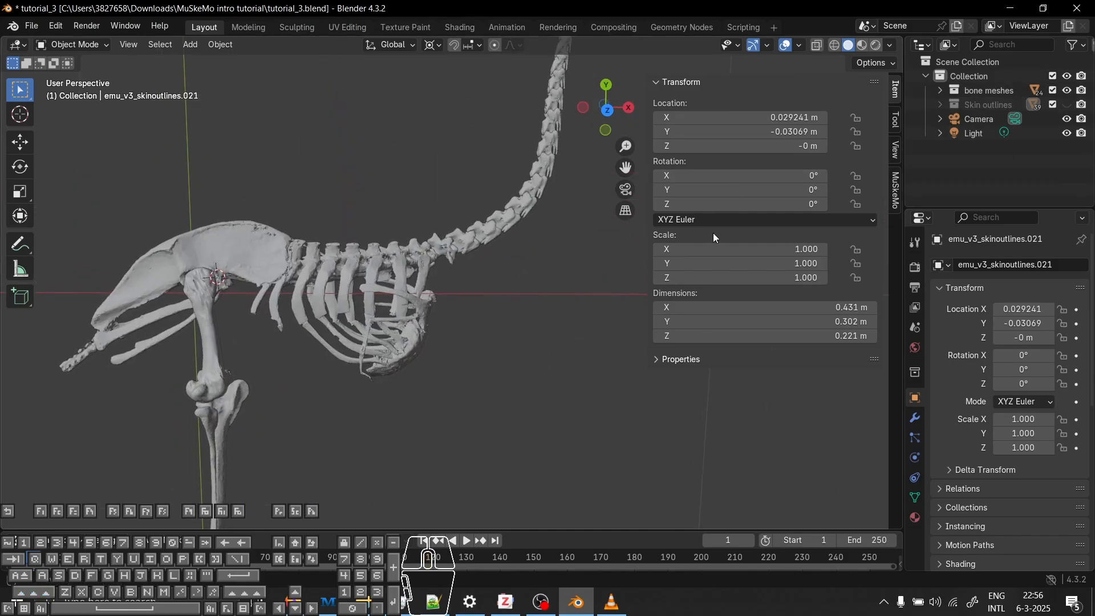
click(897, 122)
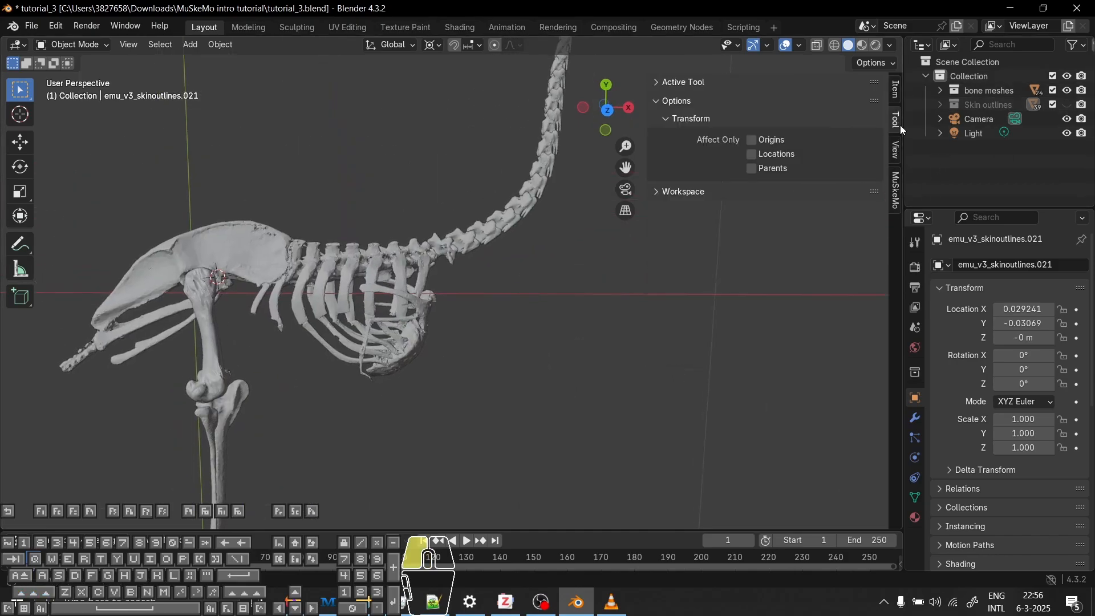
click(897, 151)
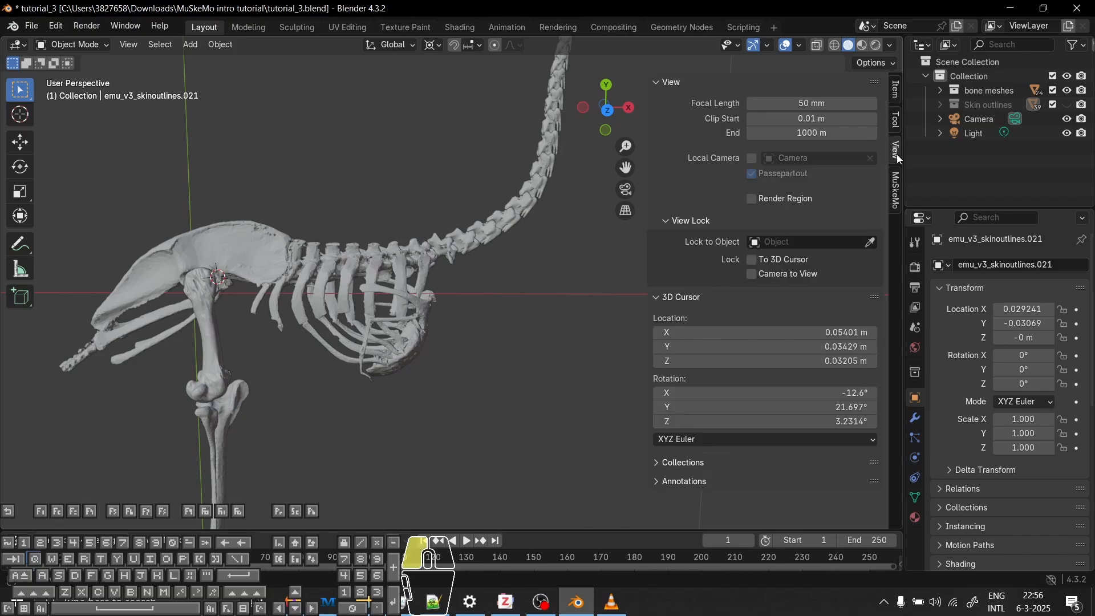
Create a new MuSkeMo body named pelvisHAT in the Bodies collection
click(897, 189)
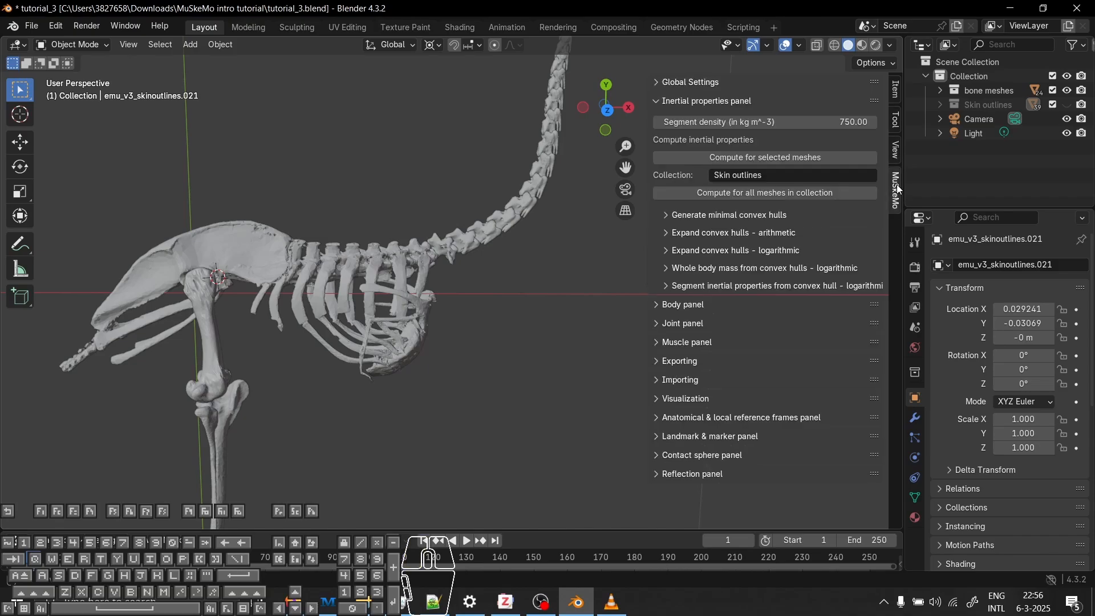
click(684, 104)
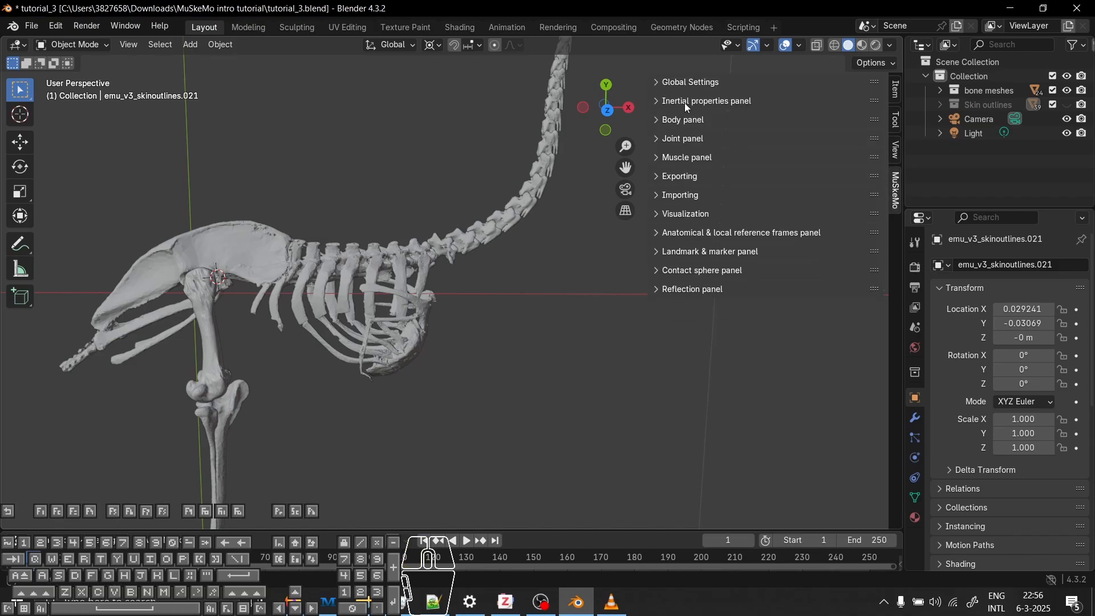
click(686, 122)
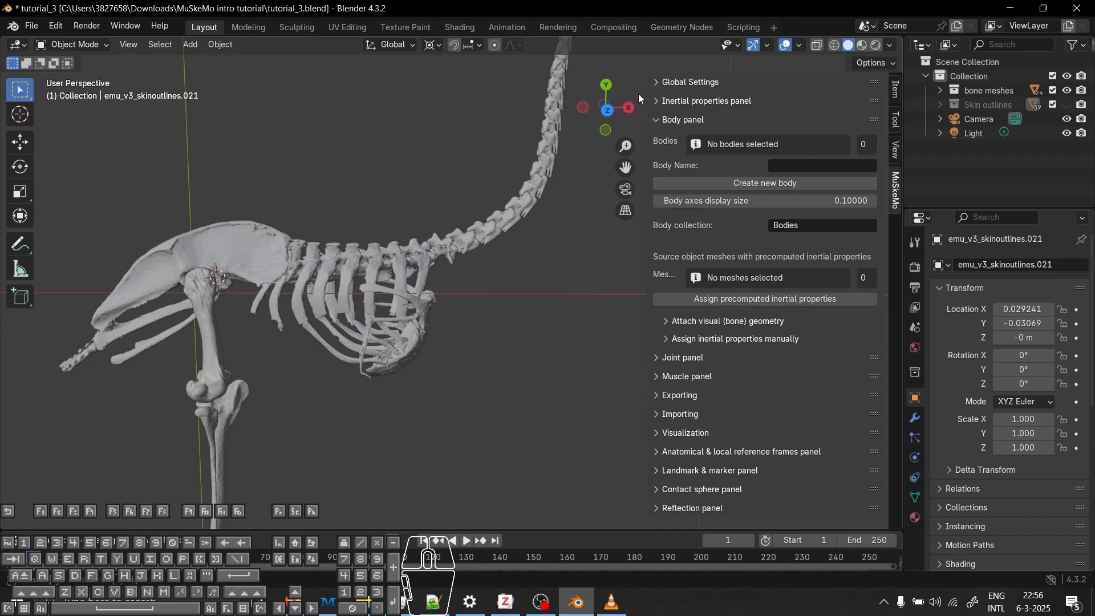
drag(644, 91, 596, 91)
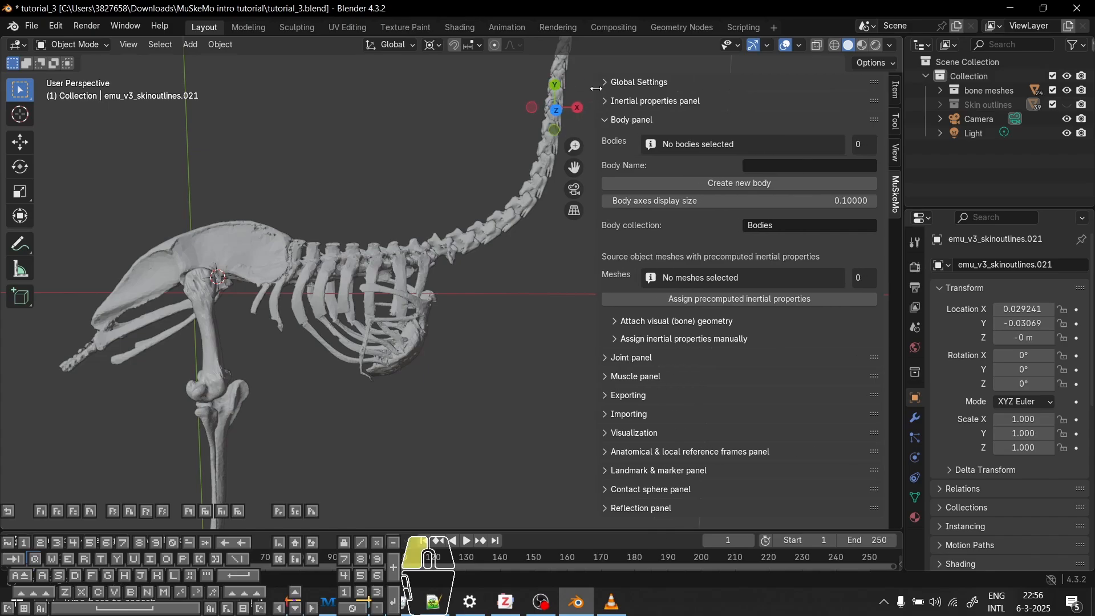
click(799, 166)
text(pelvisHAT)
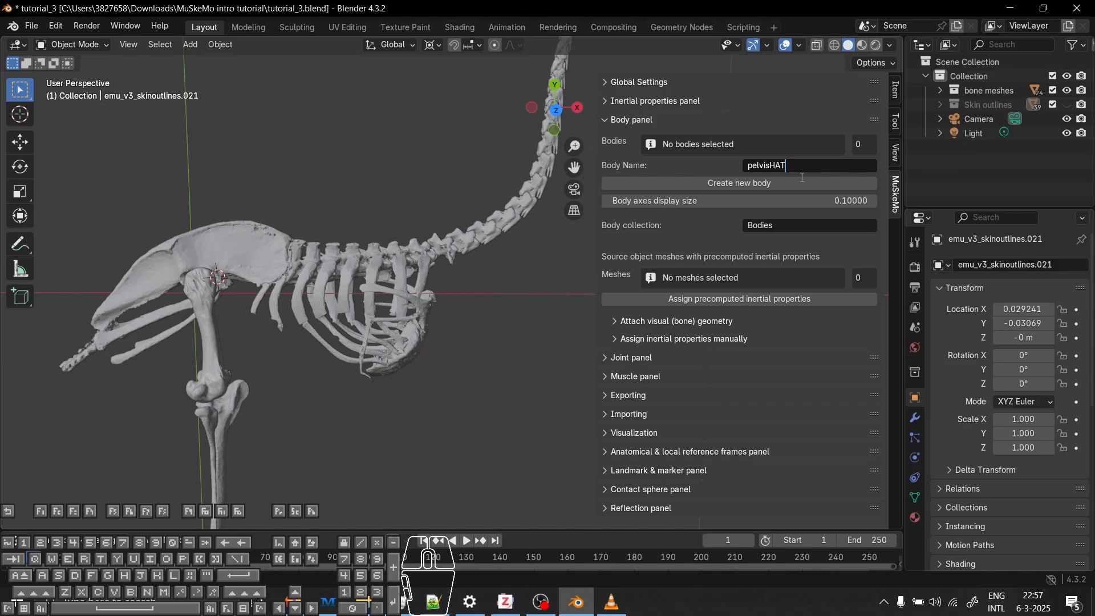
key(Return)
click(759, 183)
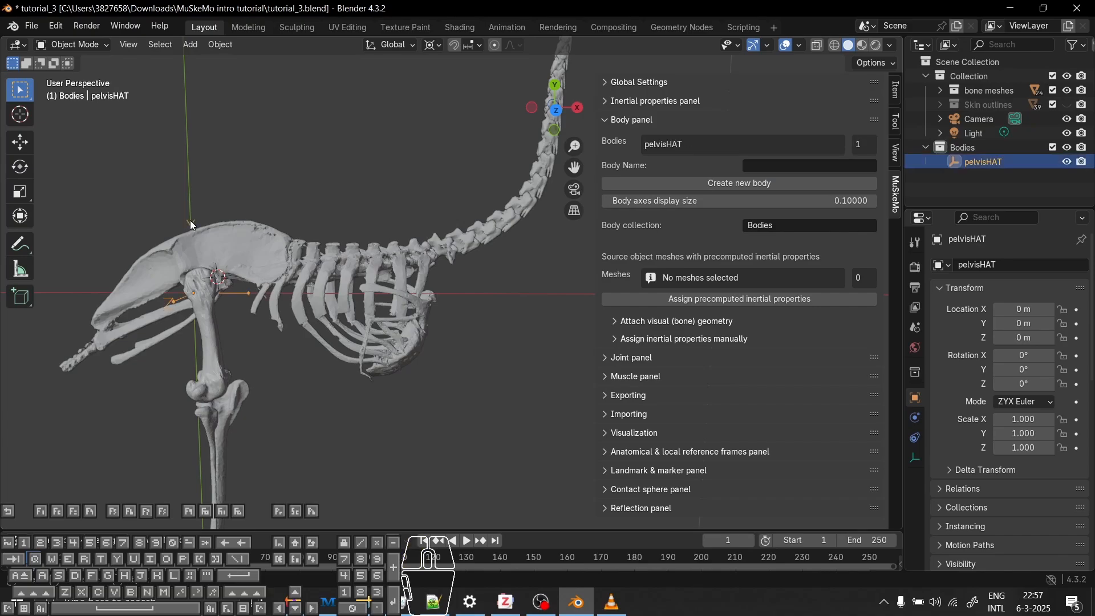
Examine the pelvisHAT body's axes at the origin and its custom properties, including COM, inertia and mass
scroll(265, 274, up, 5)
scroll(273, 259, up, 3)
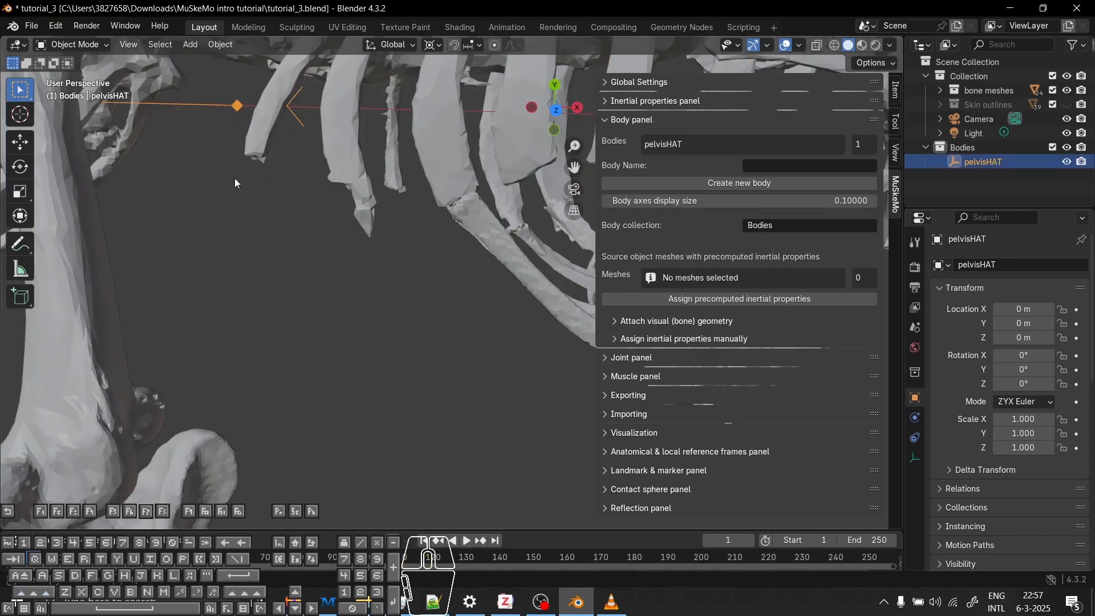
scroll(234, 178, down, 5)
shift+middle_drag(292, 180, 300, 227)
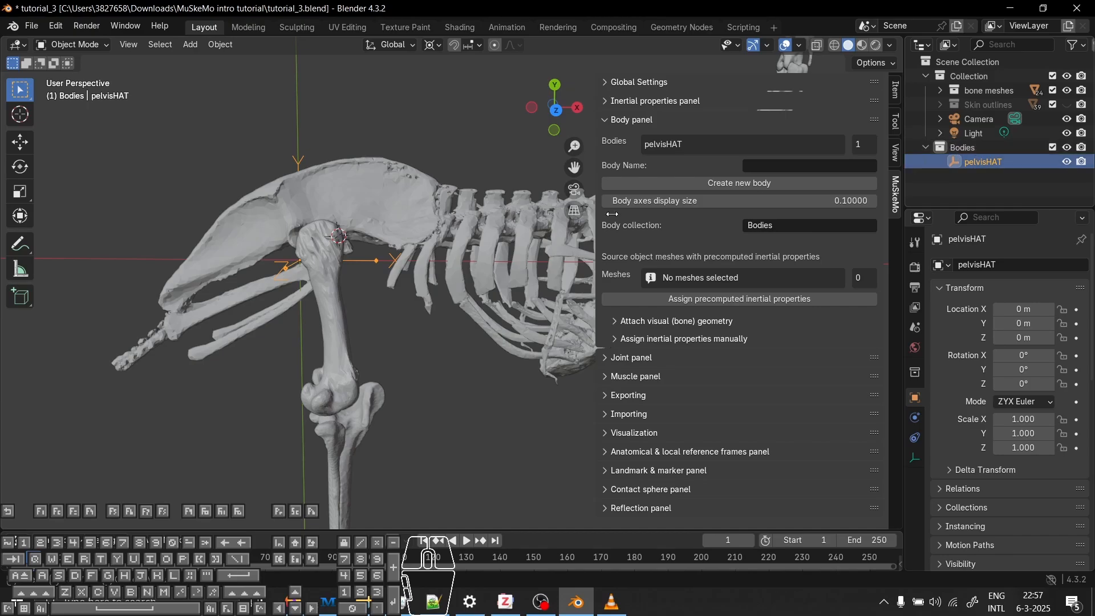
mouse_move(419, 321)
middle_down()
mouse_move(285, 304)
mouse_move(435, 314)
middle_up()
scroll(1077, 530, down, 15)
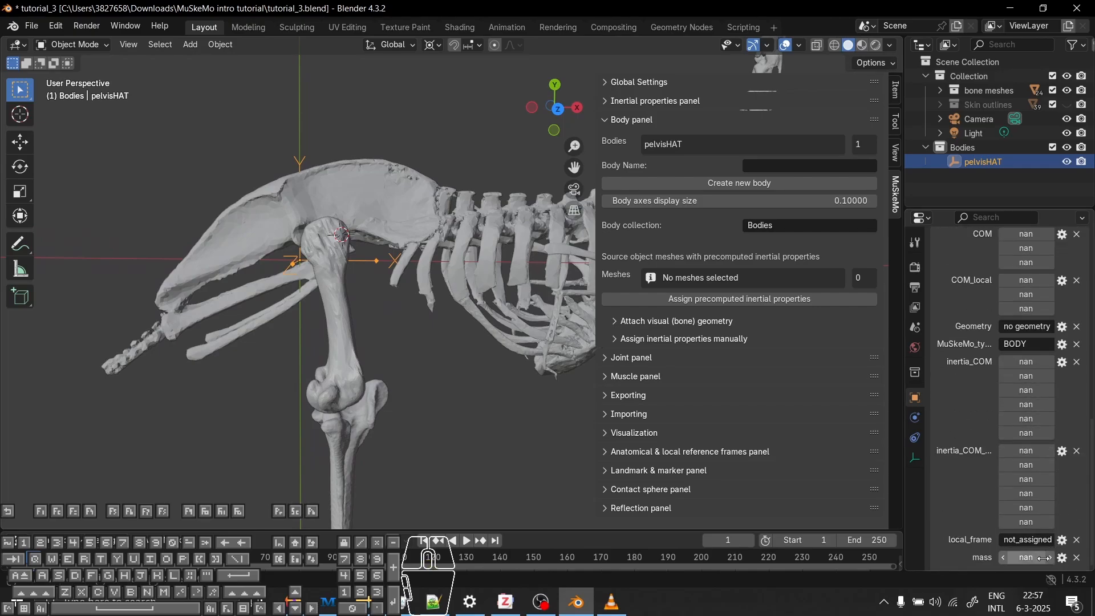
scroll(1024, 466, up, 4)
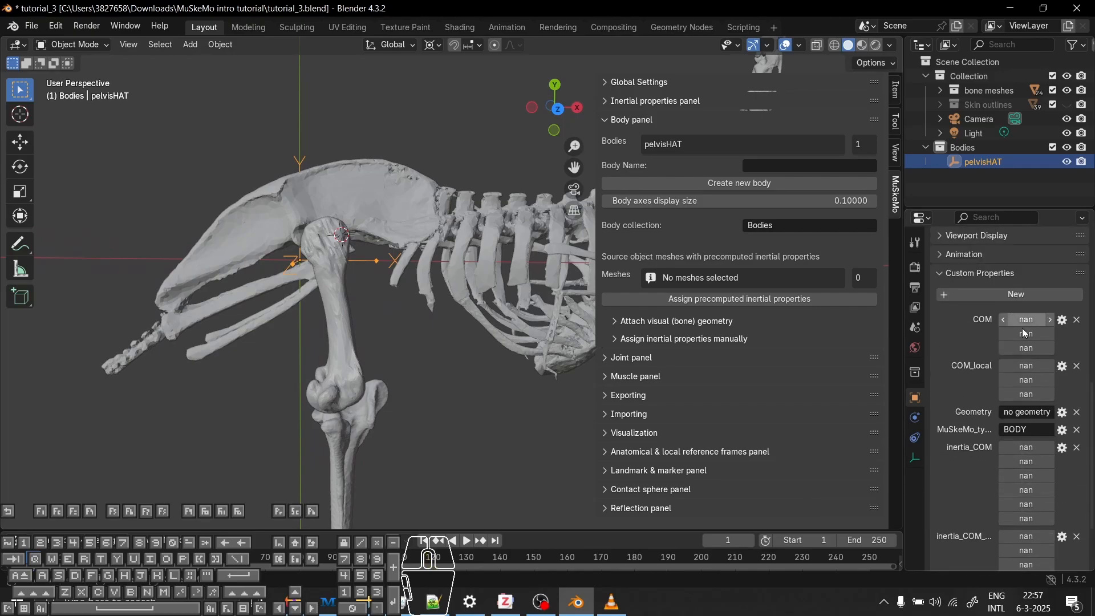
shift+middle_drag(473, 316, 351, 330)
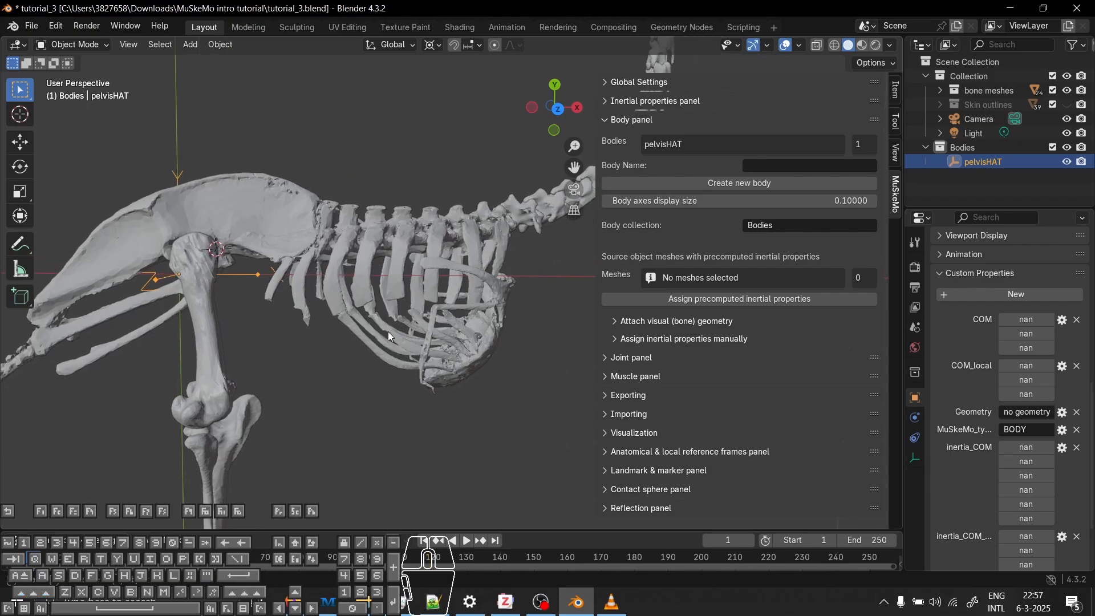
Show the Skin outlines collection and enable X-ray display so the pelvisHAT axes can be seen inside the torso
click(1067, 105)
middle_drag(377, 285, 339, 295)
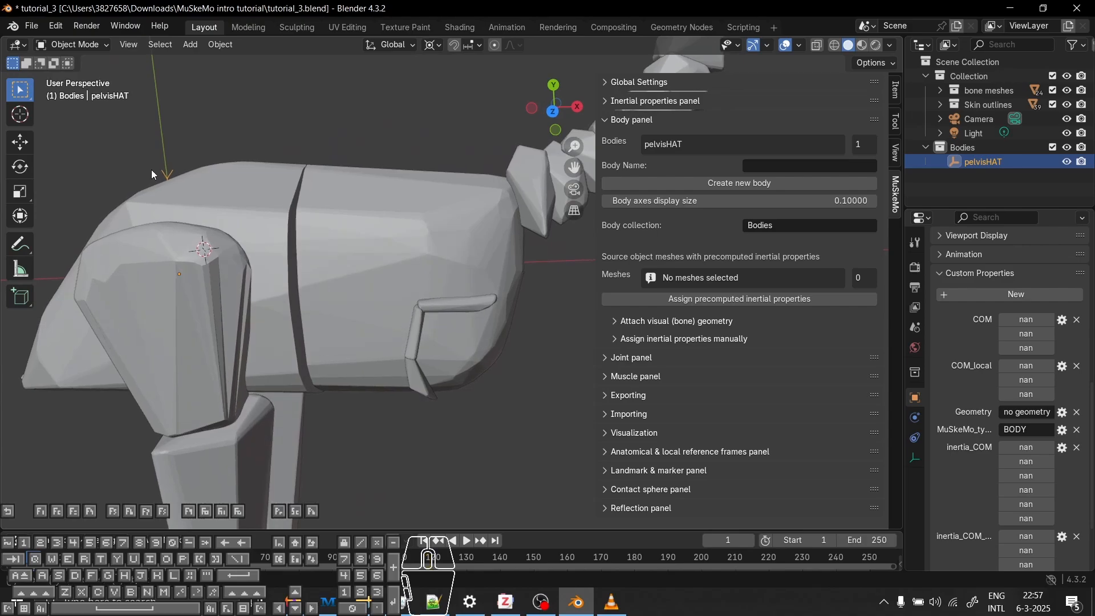
click(817, 46)
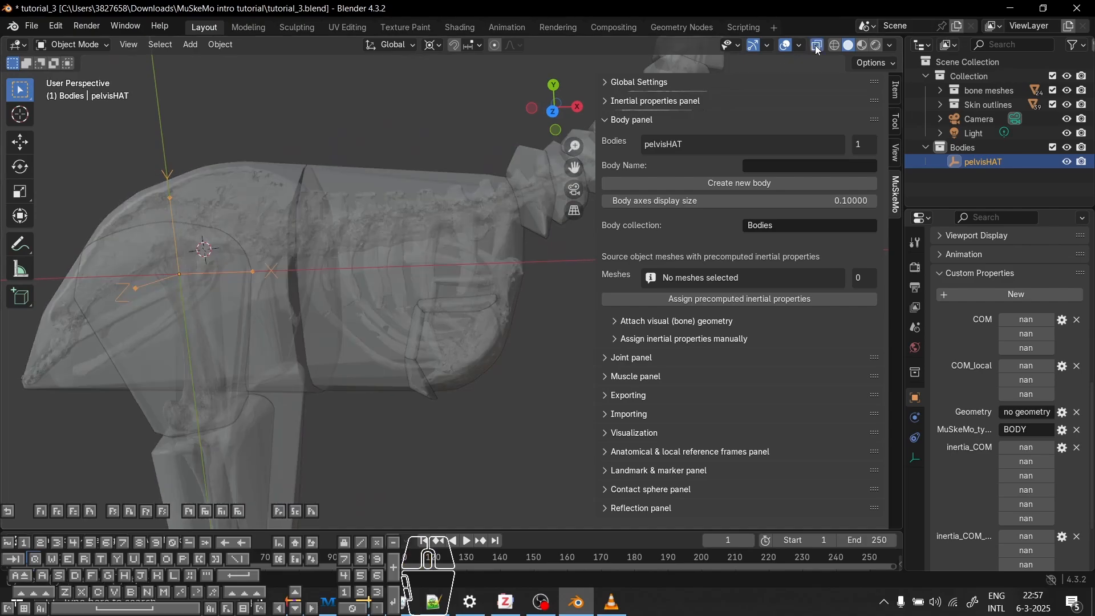
middle_drag(462, 249, 503, 300)
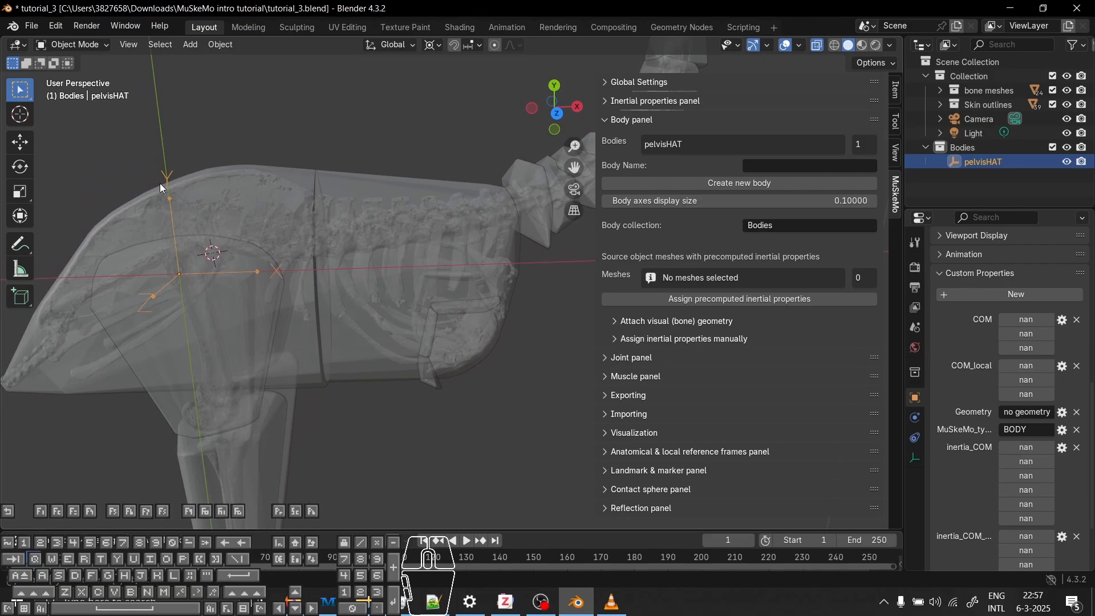
middle_drag(160, 183, 400, 180)
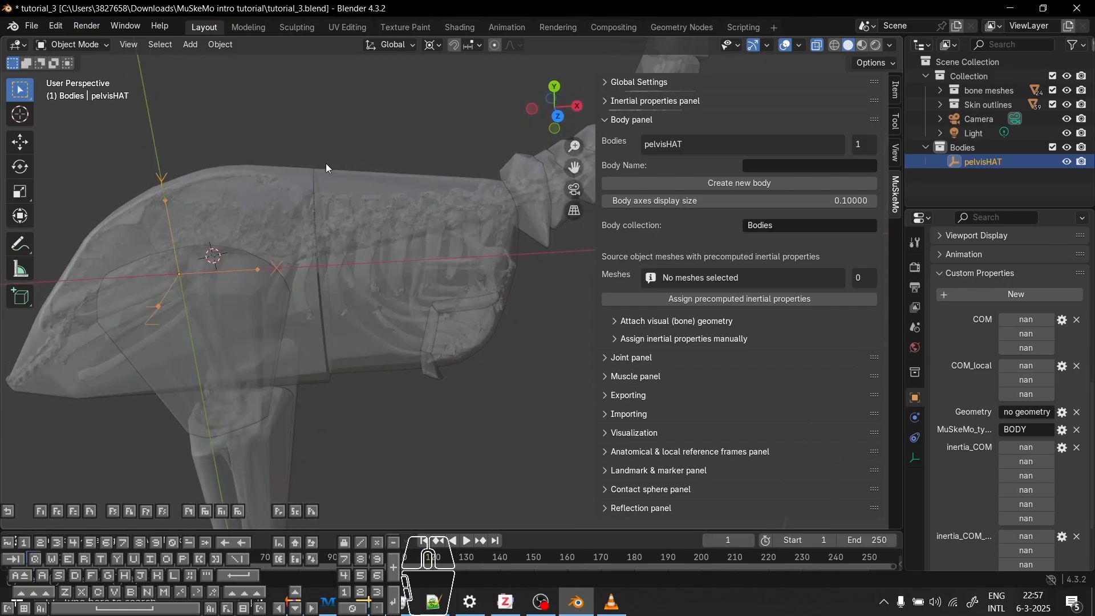
middle_drag(326, 164, 284, 170)
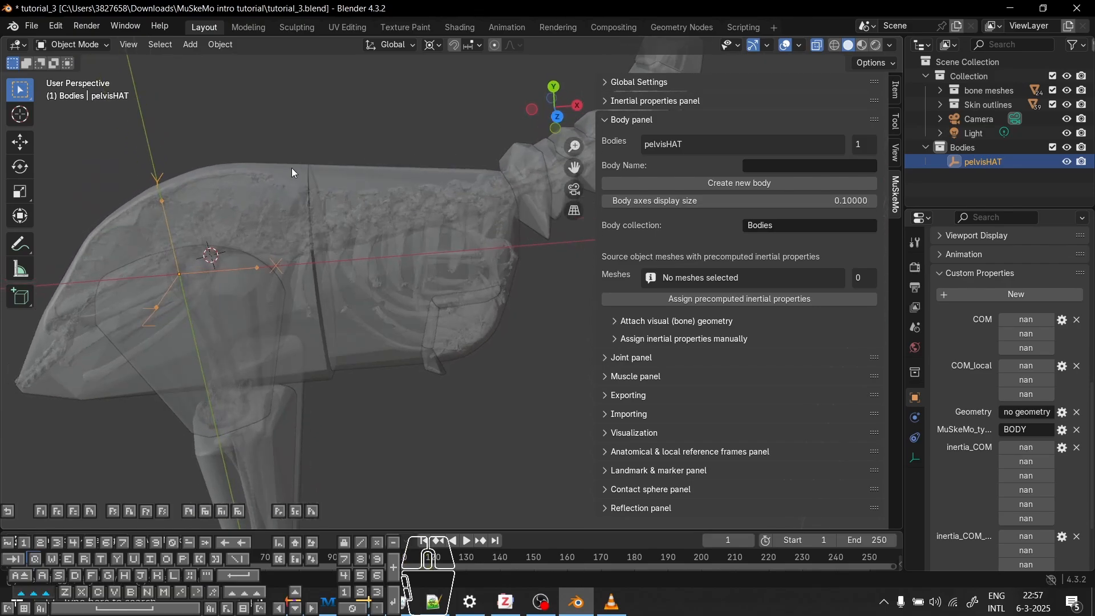
Add the rear and front torso outlines to the pelvisHAT selection and hide the bone meshes collection
click(292, 169)
shift+click(416, 184)
middle_drag(416, 183, 1048, 68)
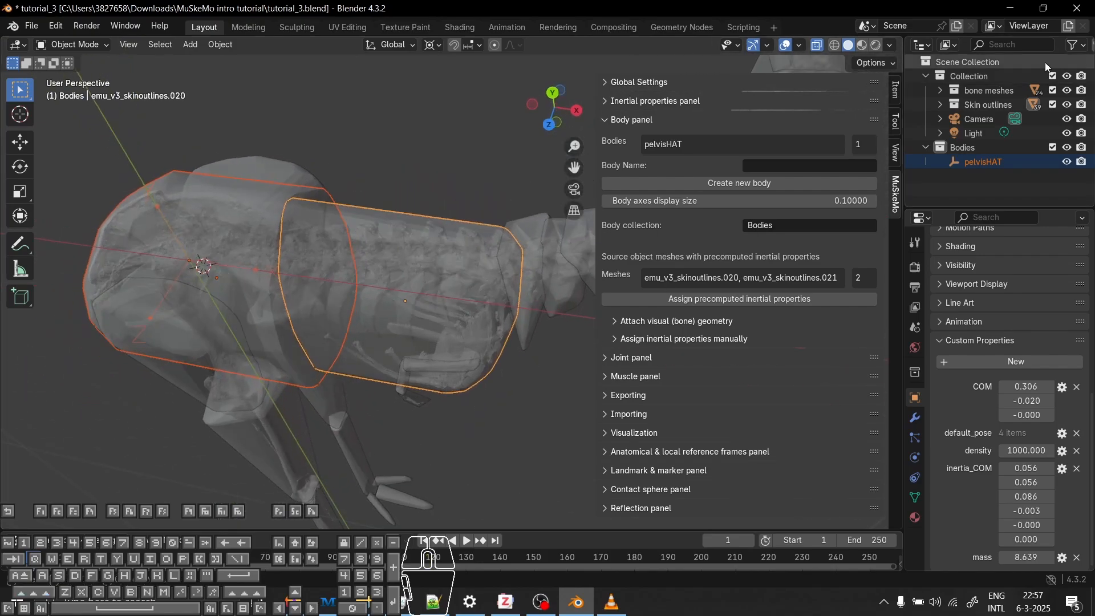
click(1067, 91)
middle_drag(349, 337, 399, 276)
scroll(442, 335, down, 5)
shift+middle_drag(473, 345, 394, 240)
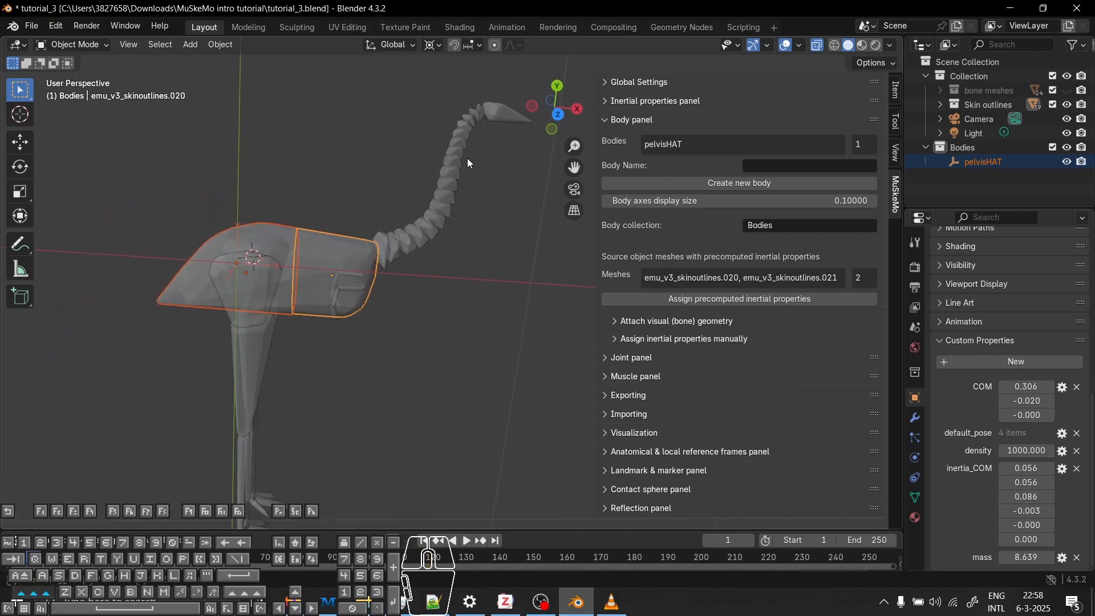
Extend the selection with the head, neck and wing outlines, and check it from several sides
shift+drag(519, 80, 321, 369)
middle_drag(420, 293, 414, 344)
scroll(412, 339, up, 4)
shift+middle_drag(320, 196, 431, 357)
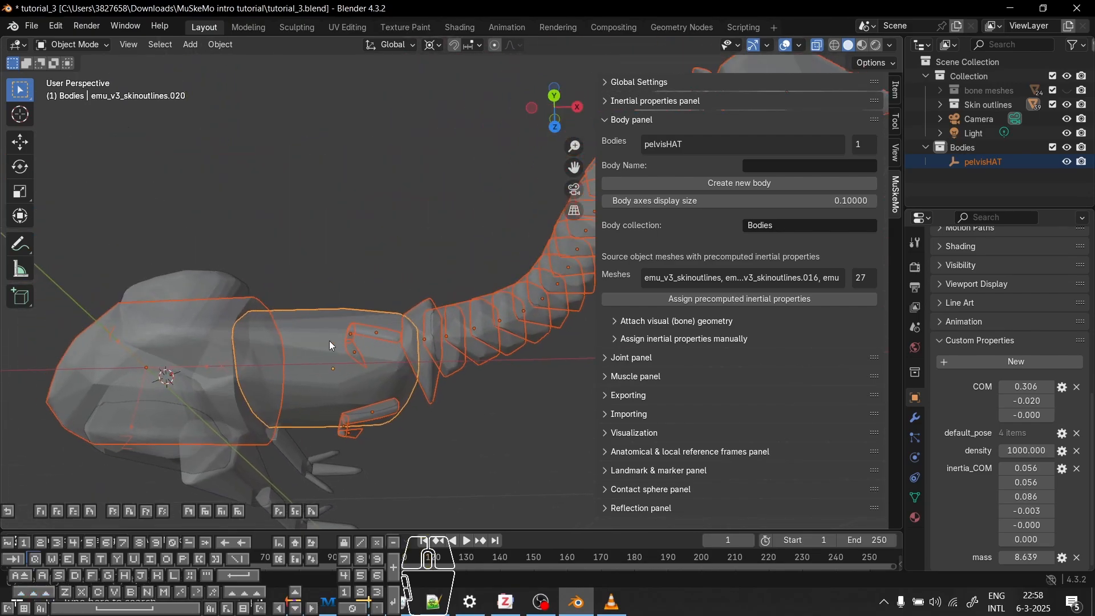
middle_drag(330, 341, 373, 282)
scroll(371, 320, down, 4)
middle_drag(371, 320, 475, 197)
scroll(454, 325, up, 2)
shift+middle_drag(471, 387, 459, 336)
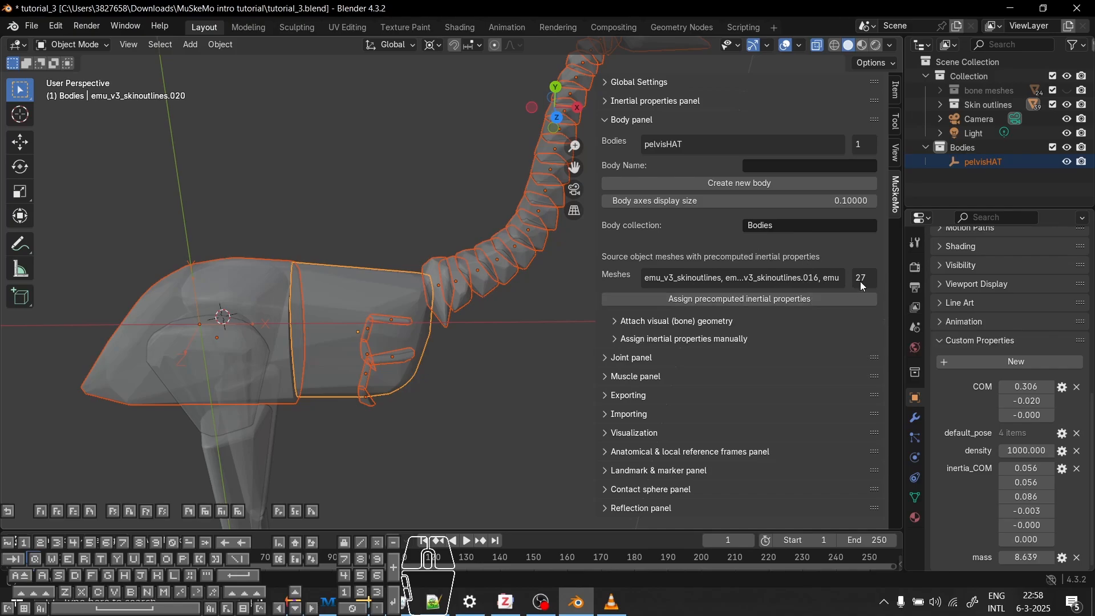
Assign the precomputed inertial properties of the selected outlines to the pelvisHAT body
scroll(404, 300, down, 3)
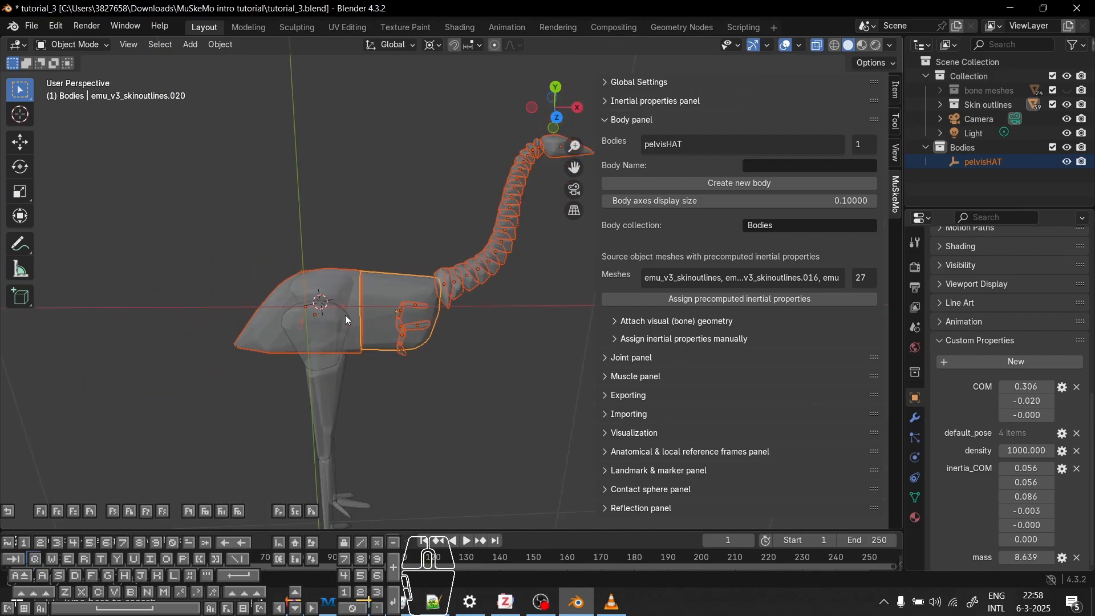
click(744, 301)
scroll(439, 309, up, 8)
scroll(262, 314, down, 5)
scroll(322, 325, up, 7)
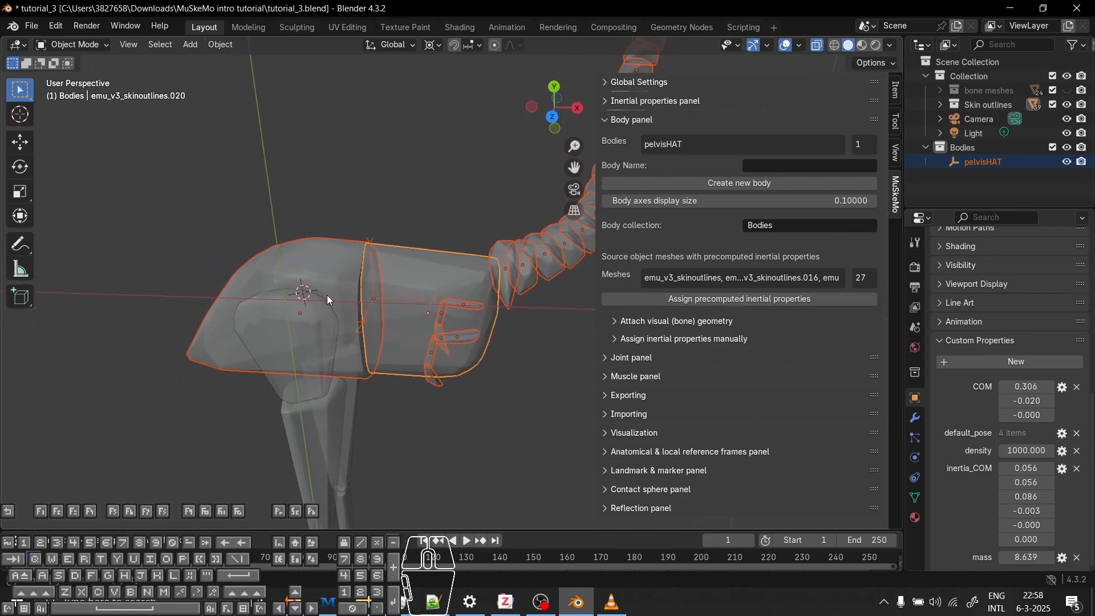
Select only the pelvisHAT body and examine its axes at the combined centre of mass plus its COM, inertia and mass properties
click(333, 335)
click(332, 337)
scroll(330, 331, down, 4)
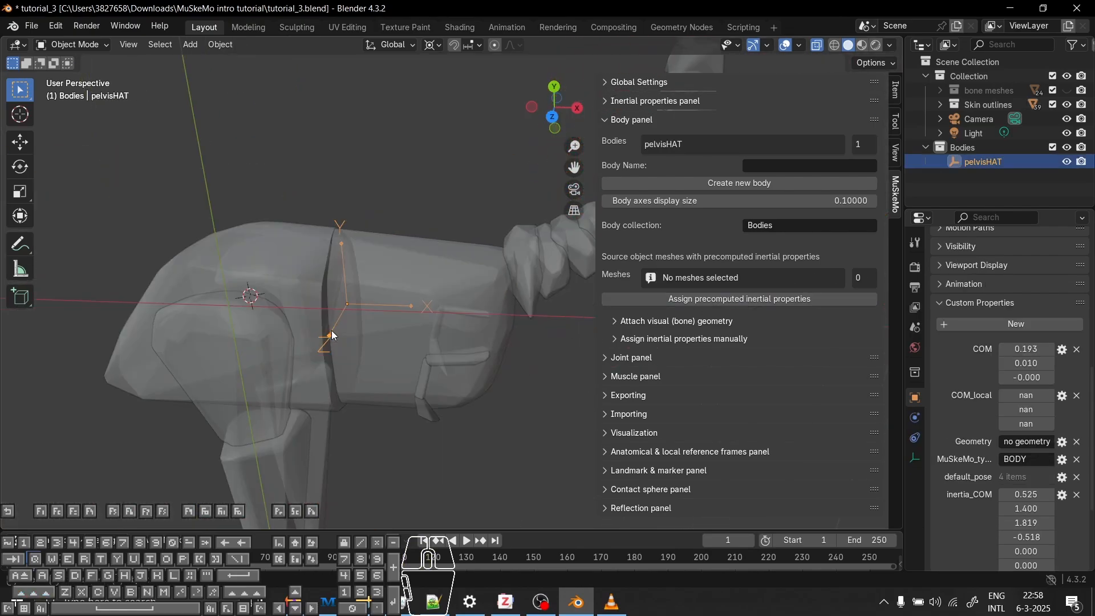
scroll(401, 272, up, 4)
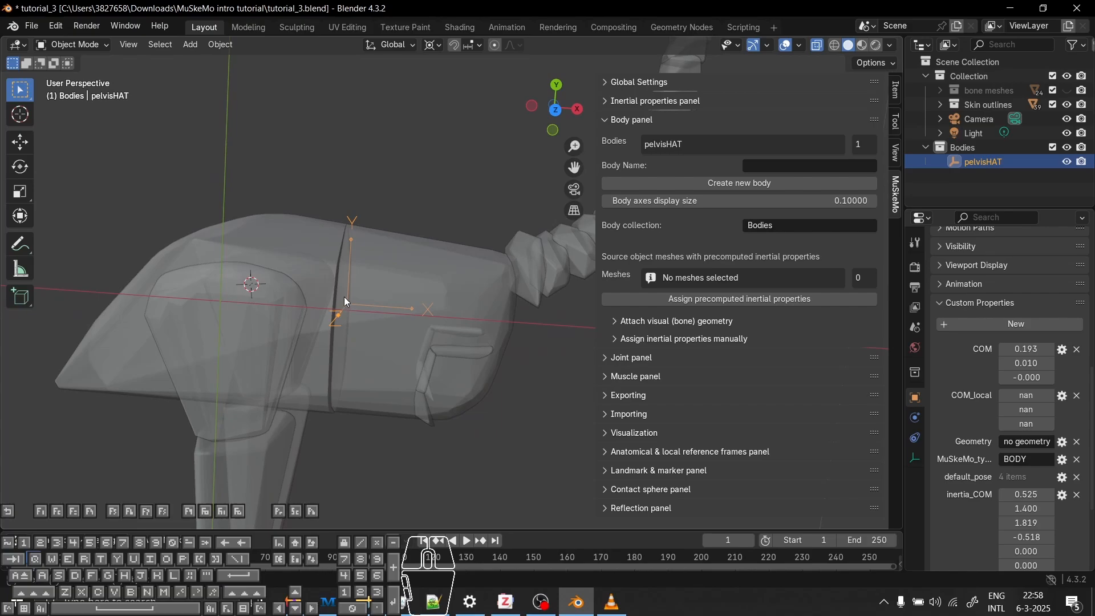
middle_drag(344, 298, 360, 257)
middle_drag(386, 371, 454, 353)
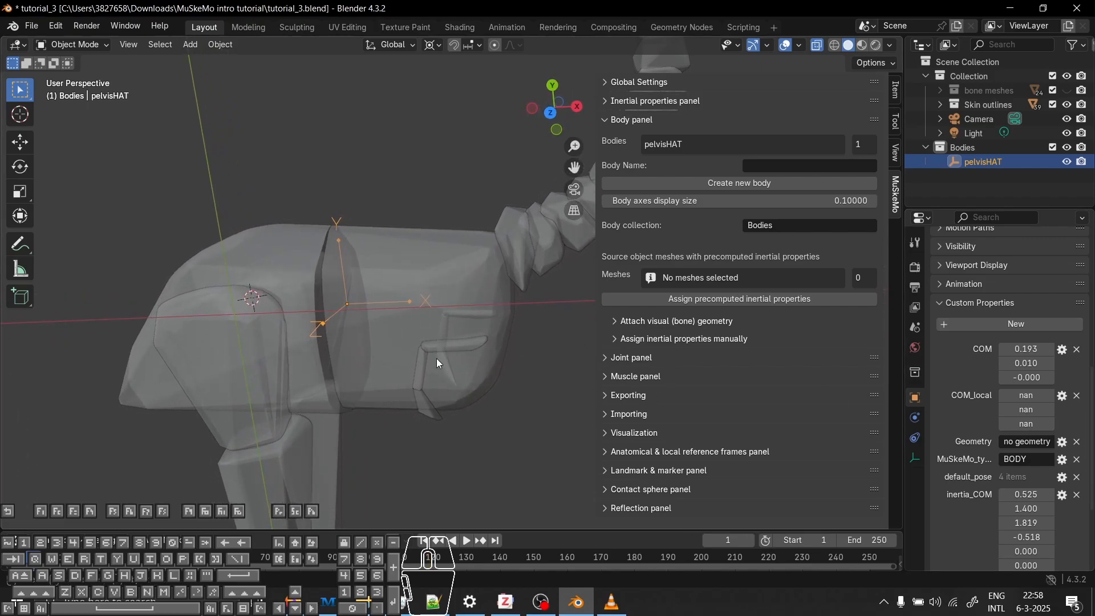
middle_drag(437, 359, 343, 242)
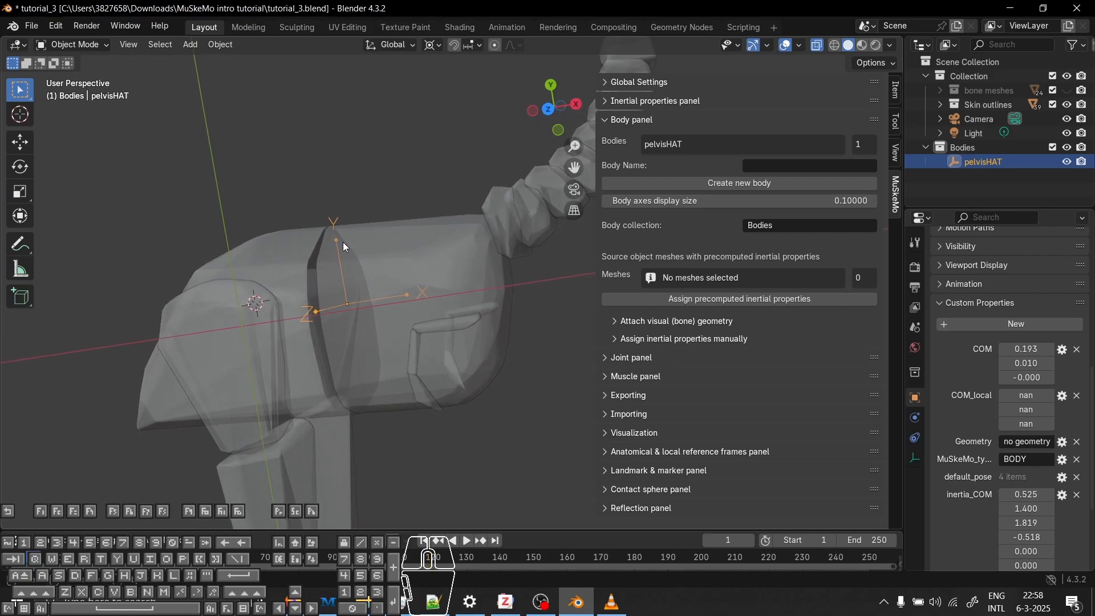
middle_drag(423, 276, 548, 342)
scroll(1082, 406, down, 3)
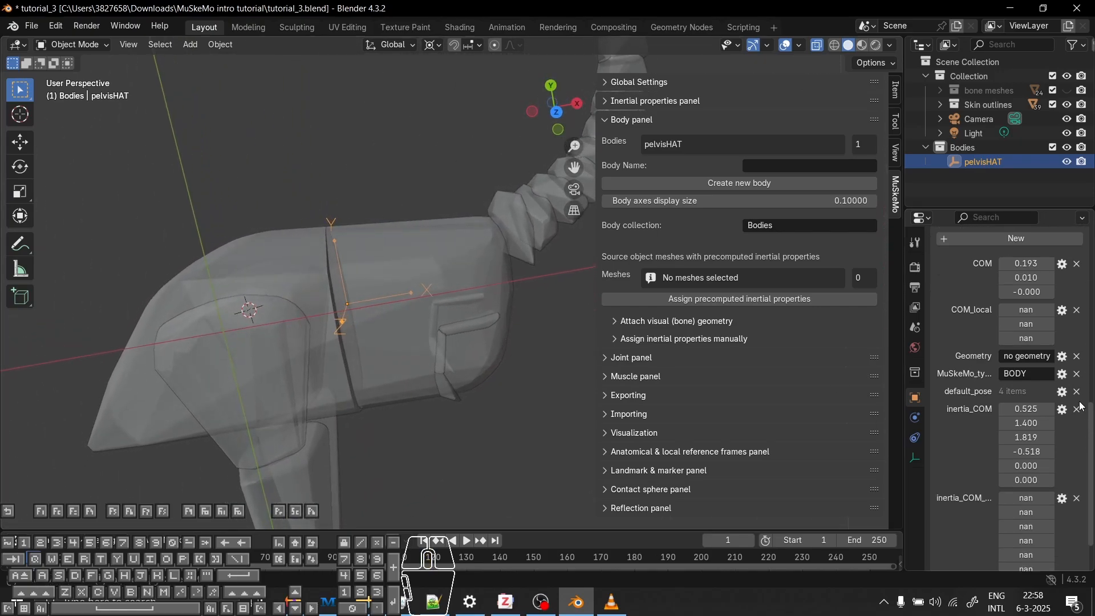
scroll(1054, 277, down, 2)
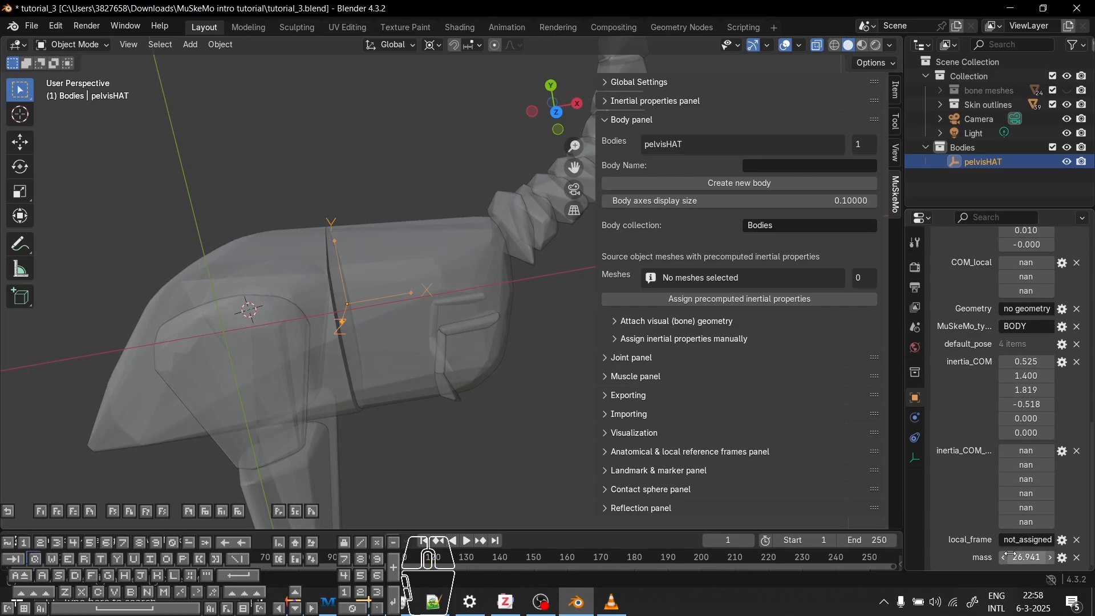
Select a neck segment outline and the rear and front torso outlines one by one to inspect their individual inertial properties
shift+middle_drag(409, 355, 134, 276)
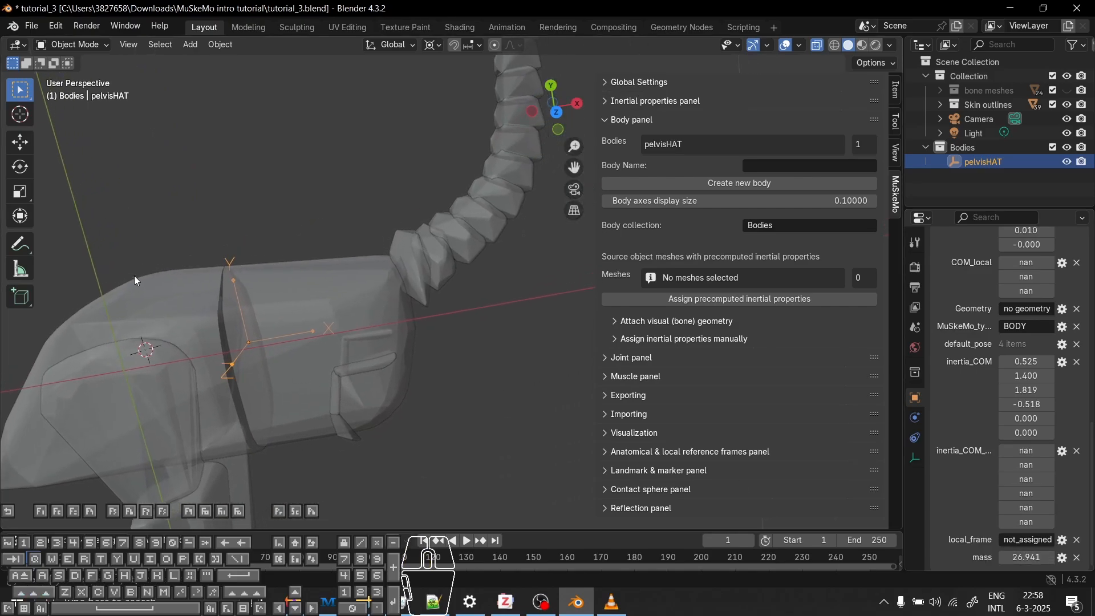
click(134, 276)
click(481, 207)
click(508, 137)
click(516, 115)
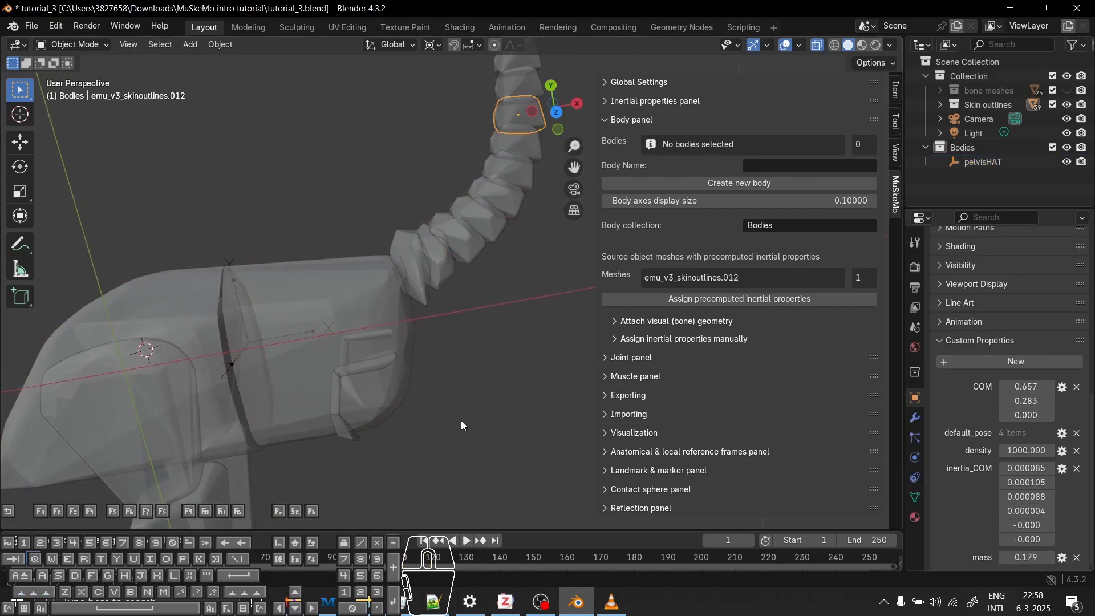
middle_drag(229, 394, 361, 370)
scroll(1043, 573, down, 1)
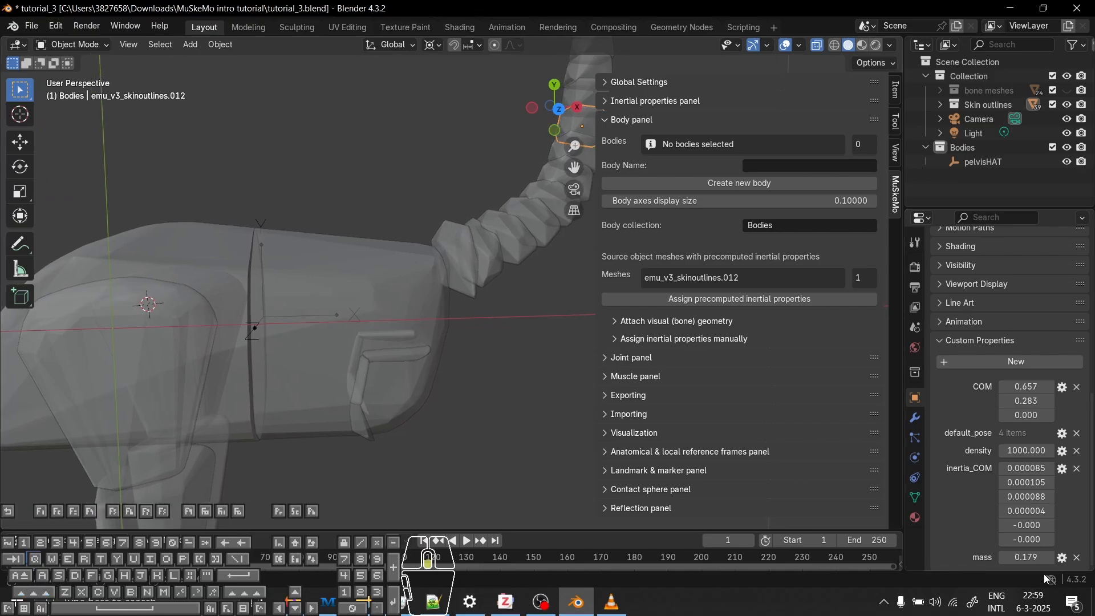
click(264, 259)
click(256, 246)
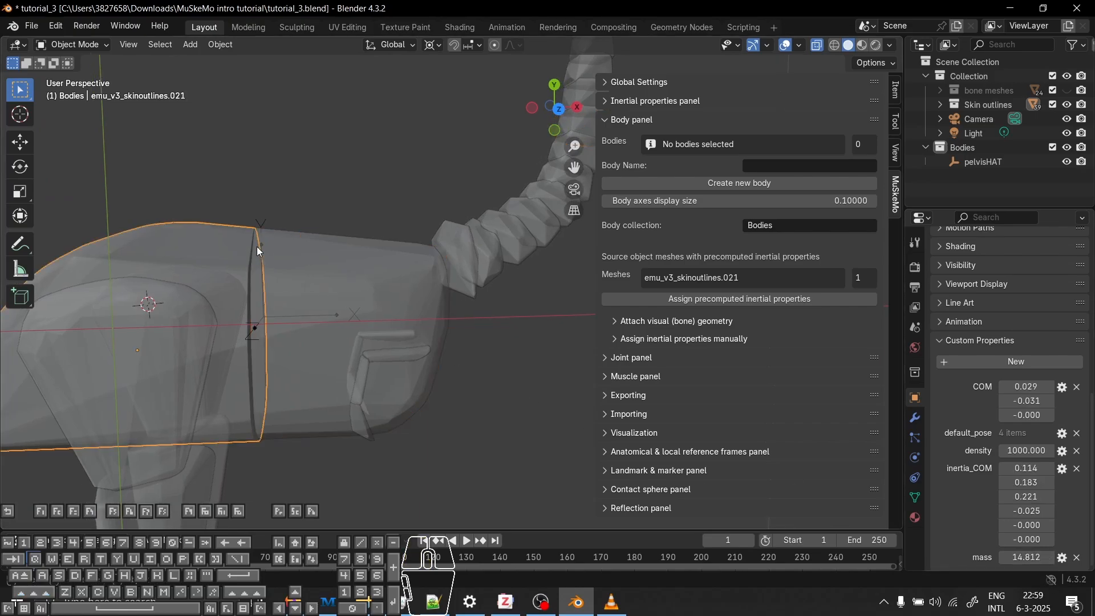
click(262, 248)
scroll(384, 288, up, 3)
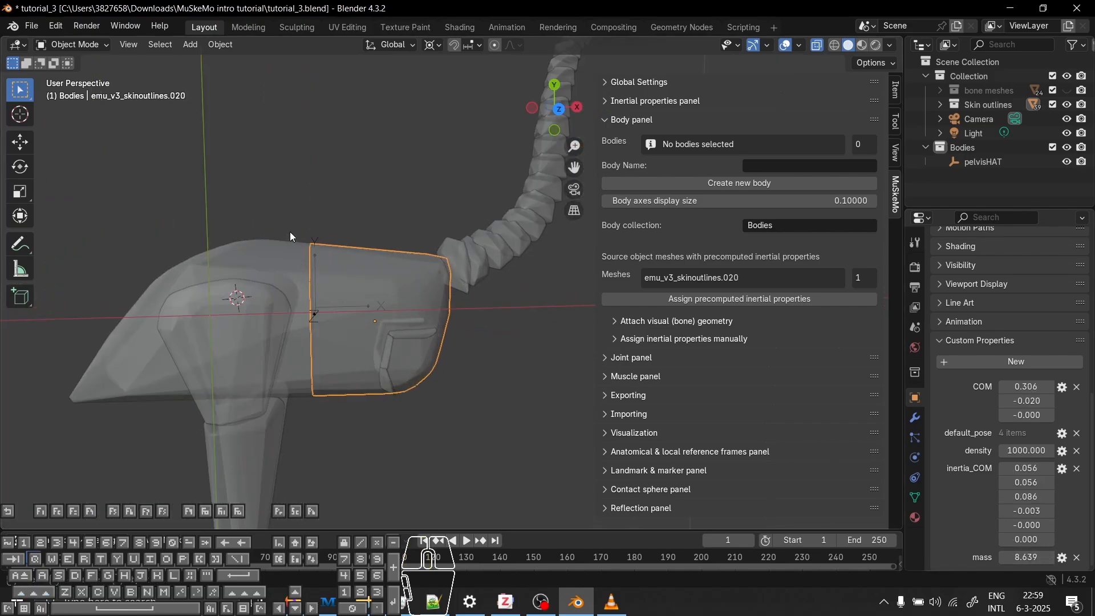
Box-select the pelvisHAT body together with the rear and front torso outlines
drag(289, 230, 319, 254)
middle_drag(429, 252, 392, 260)
scroll(392, 260, down, 3)
scroll(459, 273, down, 1)
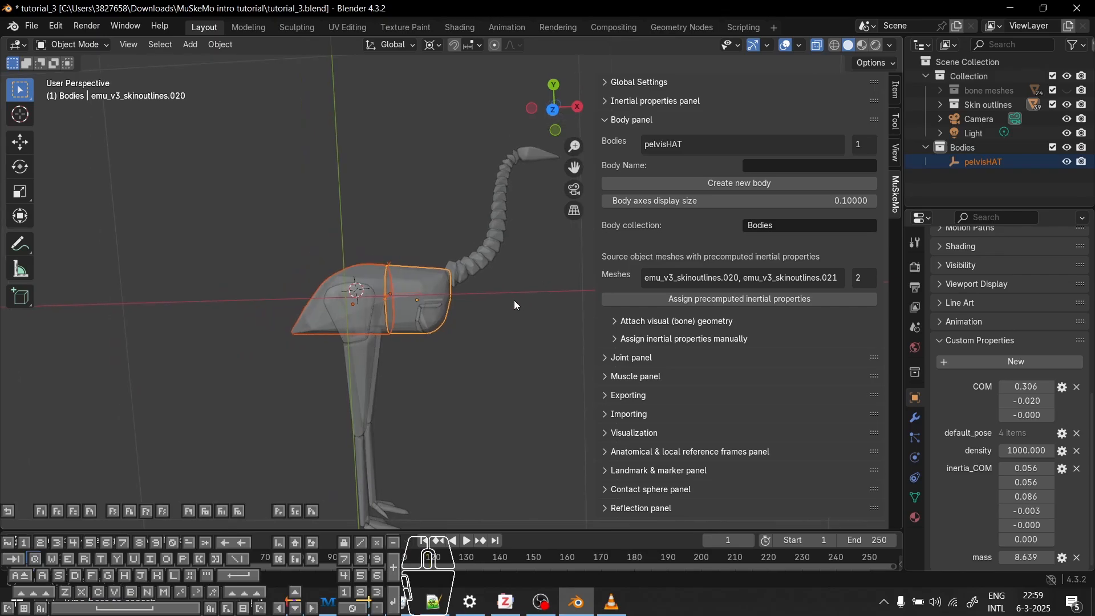
scroll(513, 300, up, 2)
shift+middle_drag(493, 306, 401, 381)
Select the torso, wing, neck and head skin outlines together and hide them from the viewport
click(401, 381)
scroll(401, 381, up, 1)
middle_drag(236, 352, 207, 279)
click(207, 279)
shift+click(283, 307)
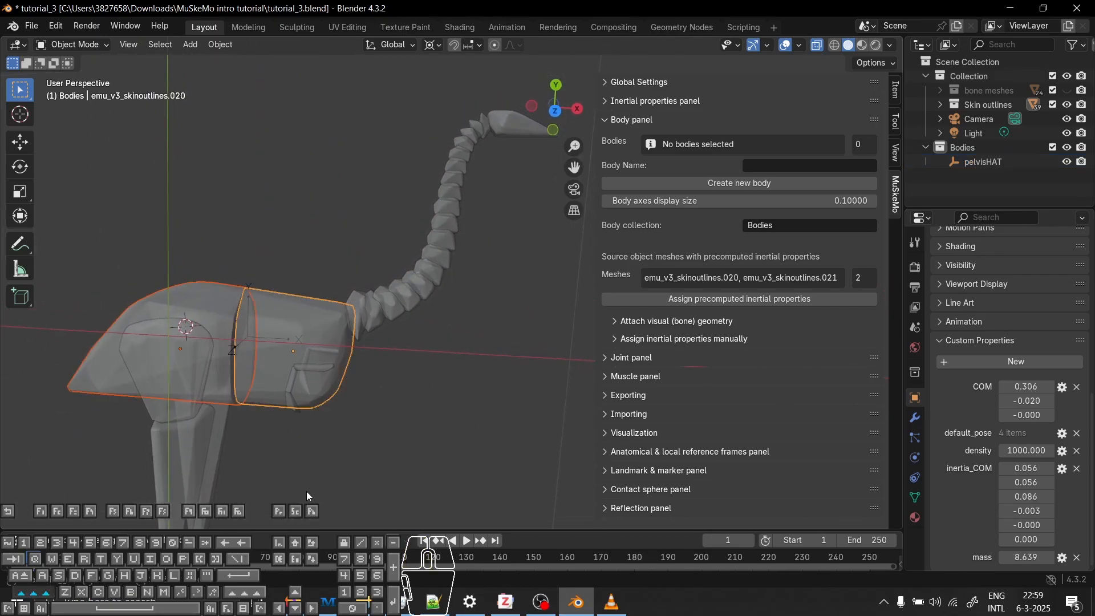
shift+drag(289, 488, 348, 359)
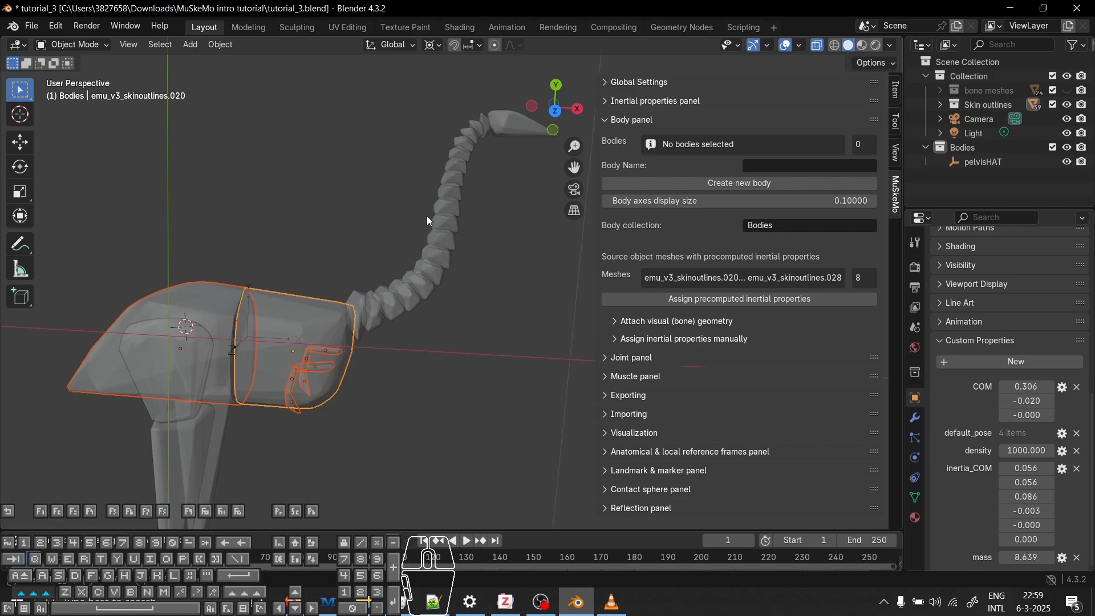
shift+drag(426, 215, 357, 372)
shift+middle_drag(519, 99, 451, 198)
shift+drag(450, 198, 361, 359)
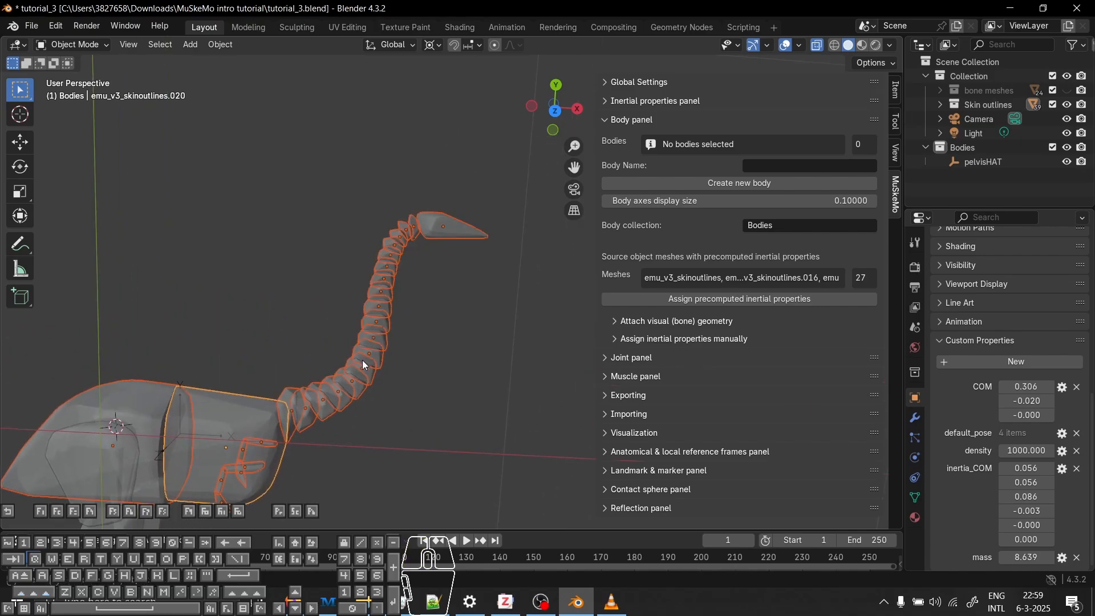
key(h)
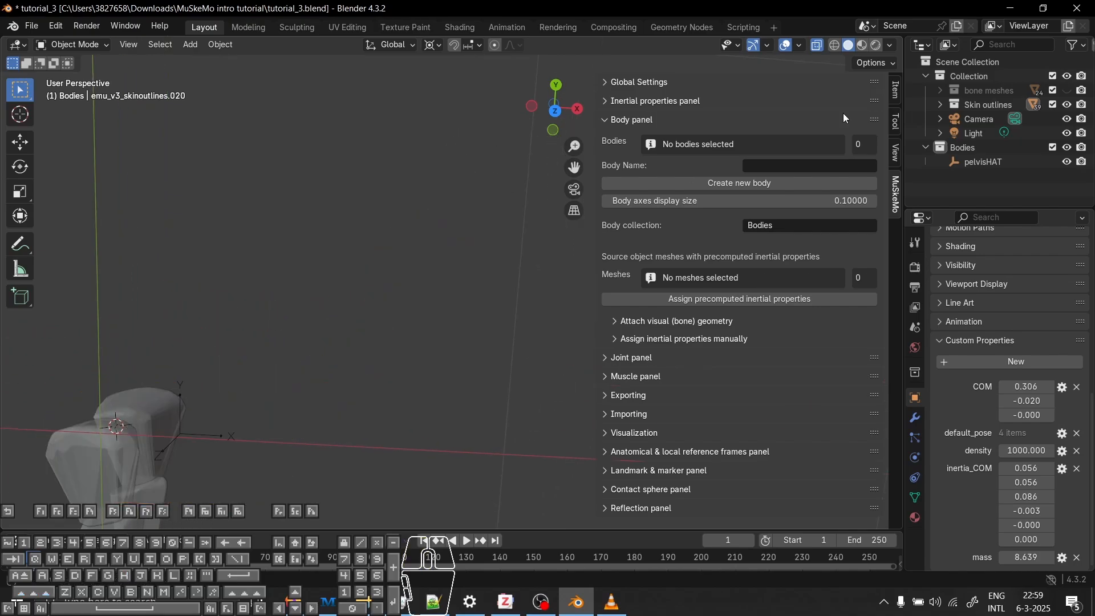
Expand the Skin outlines collection, unhide its first outline briefly, hide it again and collapse the collection
click(938, 91)
click(939, 92)
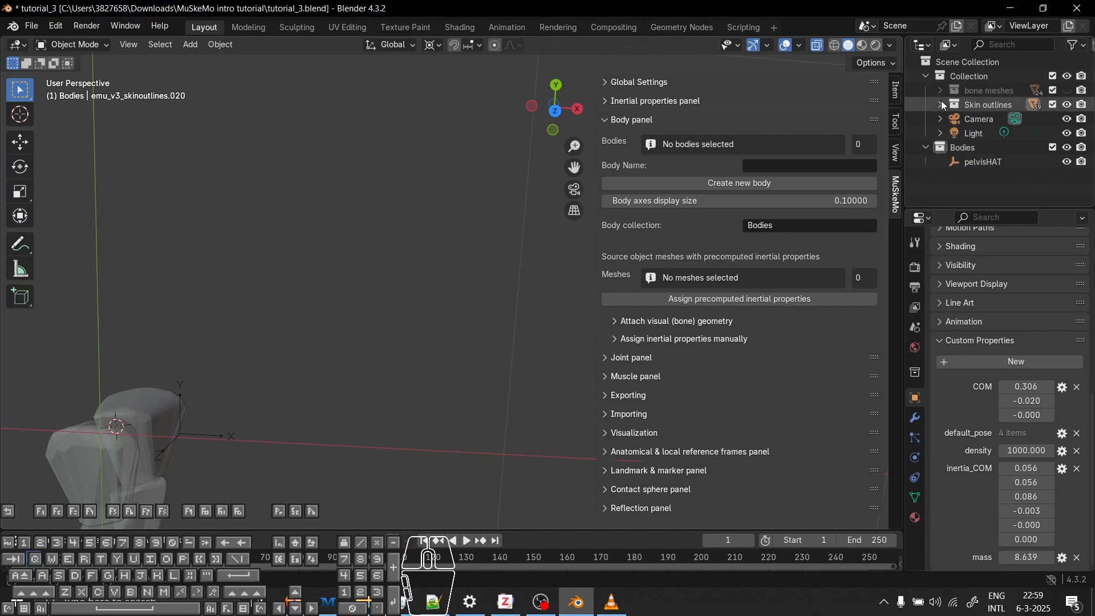
click(940, 105)
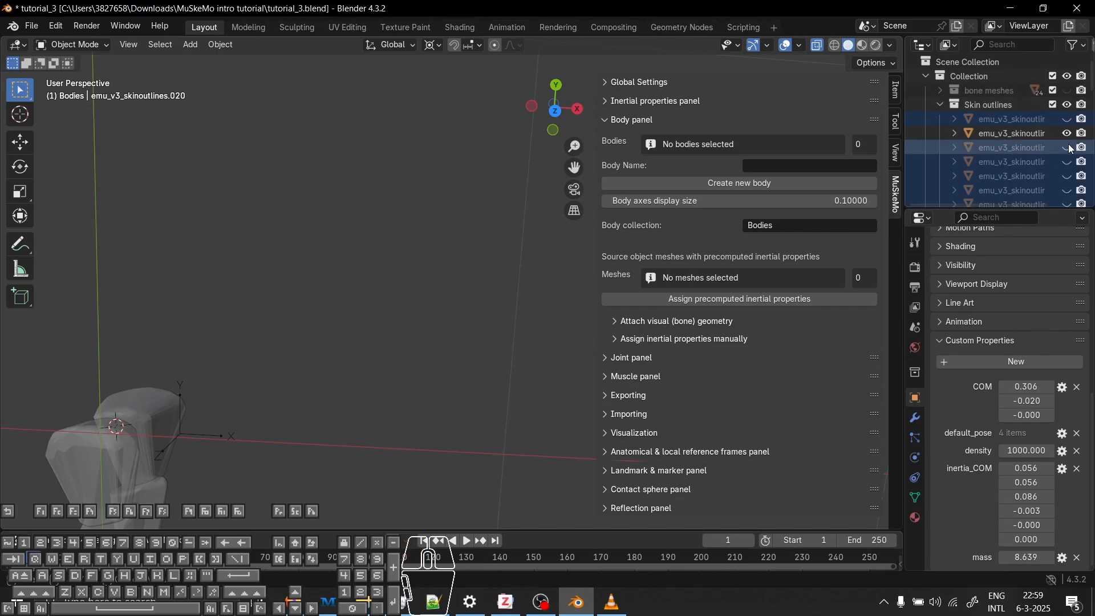
click(1067, 119)
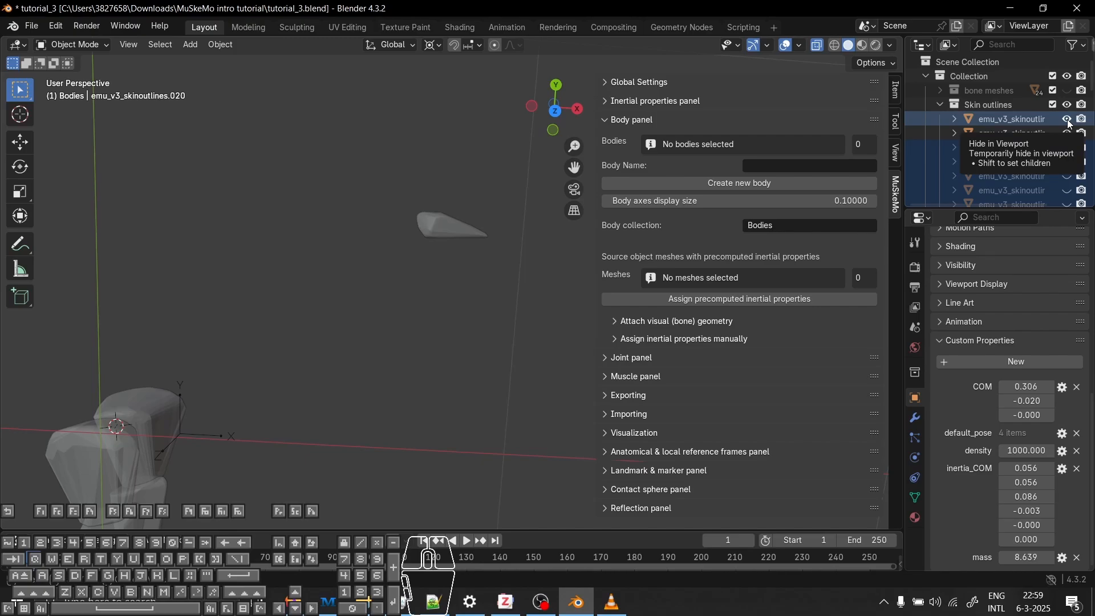
click(1069, 122)
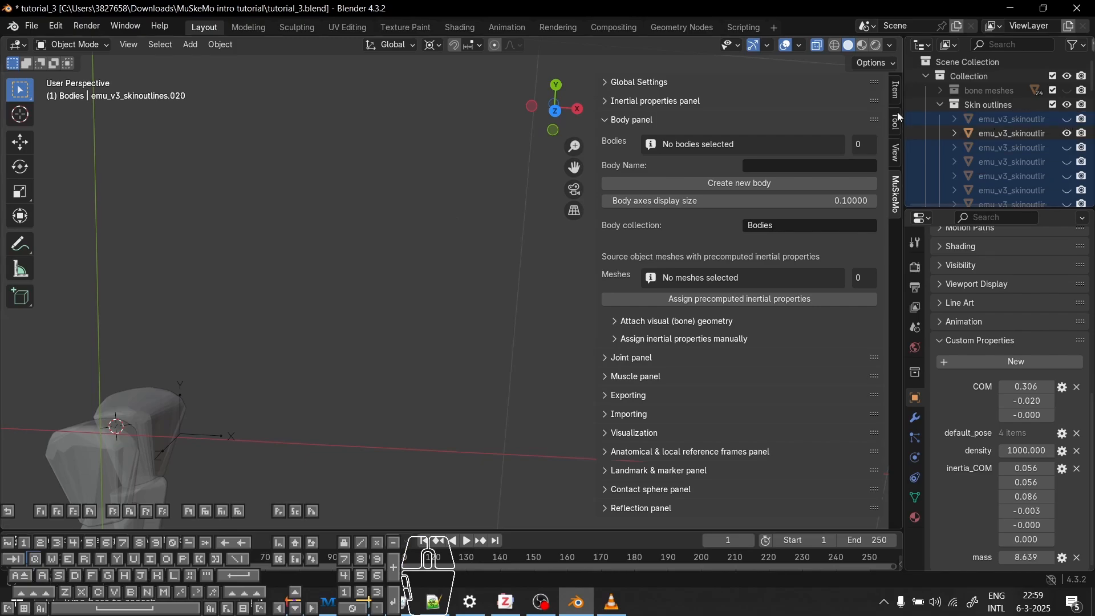
click(939, 104)
Select the left and right thigh outlines one after the other to examine their individual COM, inertia and mass
shift+middle_drag(228, 421, 224, 259)
scroll(416, 276, down, 3)
middle_drag(417, 278, 502, 321)
click(340, 255)
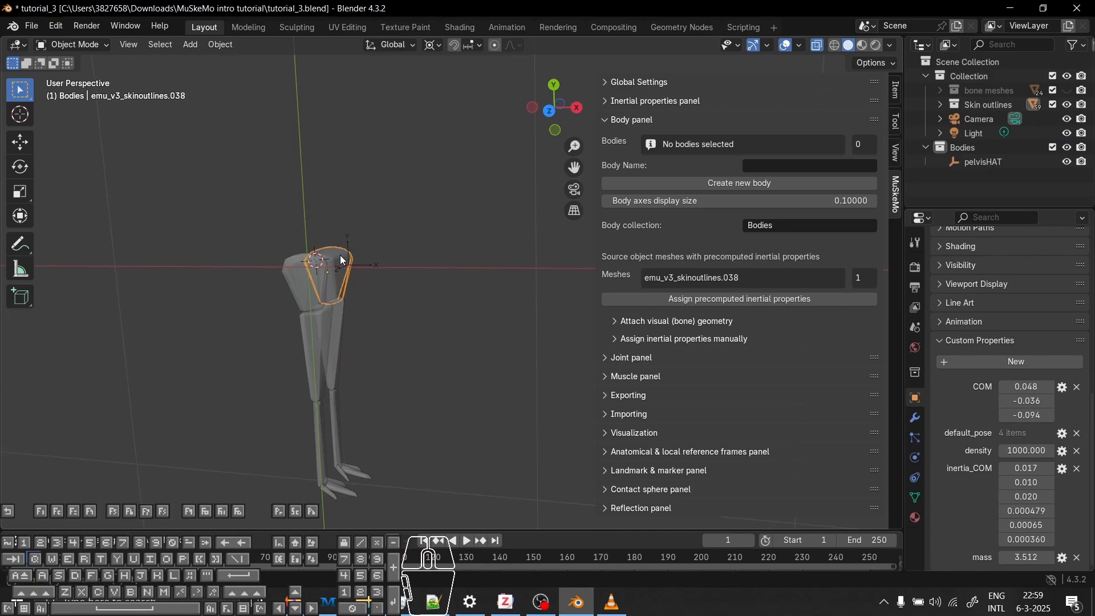
click(355, 261)
middle_drag(370, 304, 210, 355)
click(158, 263)
middle_drag(159, 263, 564, 365)
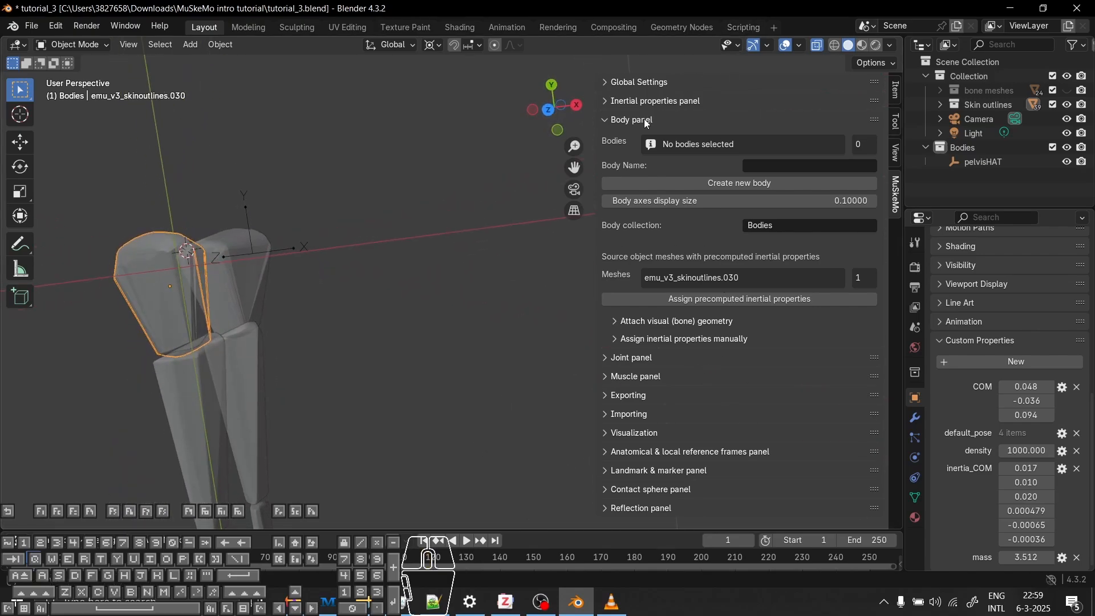
Check the segment density and computation options for inertial properties, then inspect the two thigh outlines again
click(663, 103)
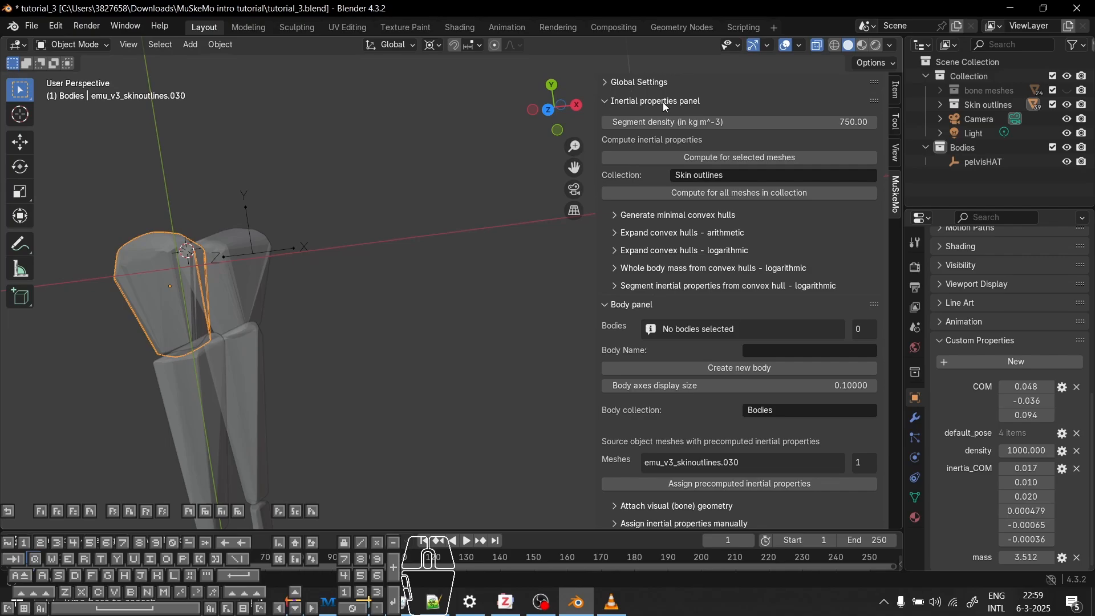
click(662, 101)
middle_drag(387, 268, 153, 321)
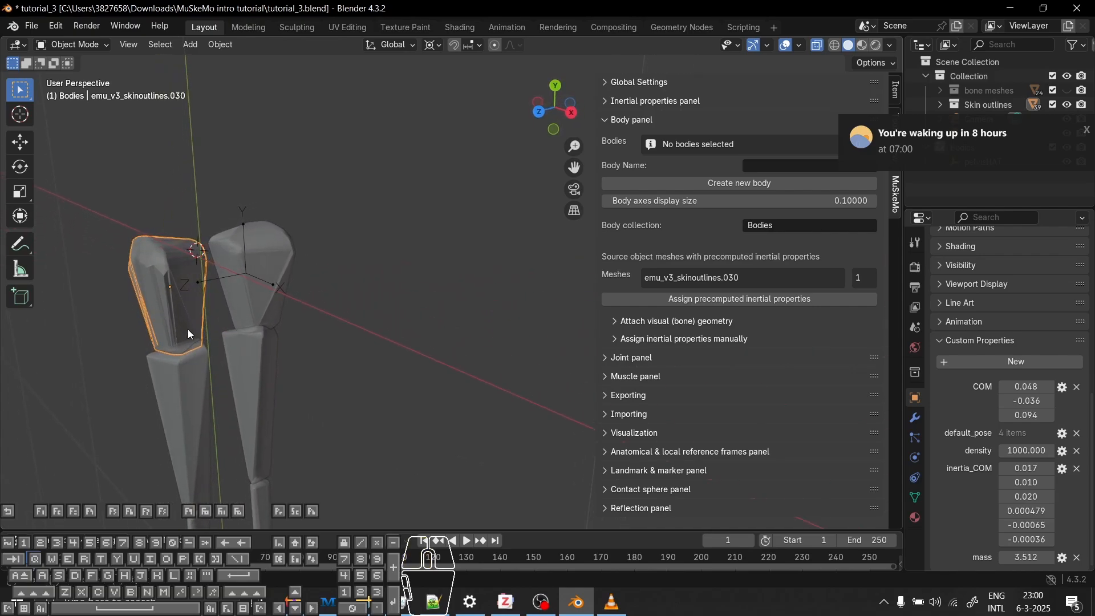
middle_drag(220, 323, 182, 251)
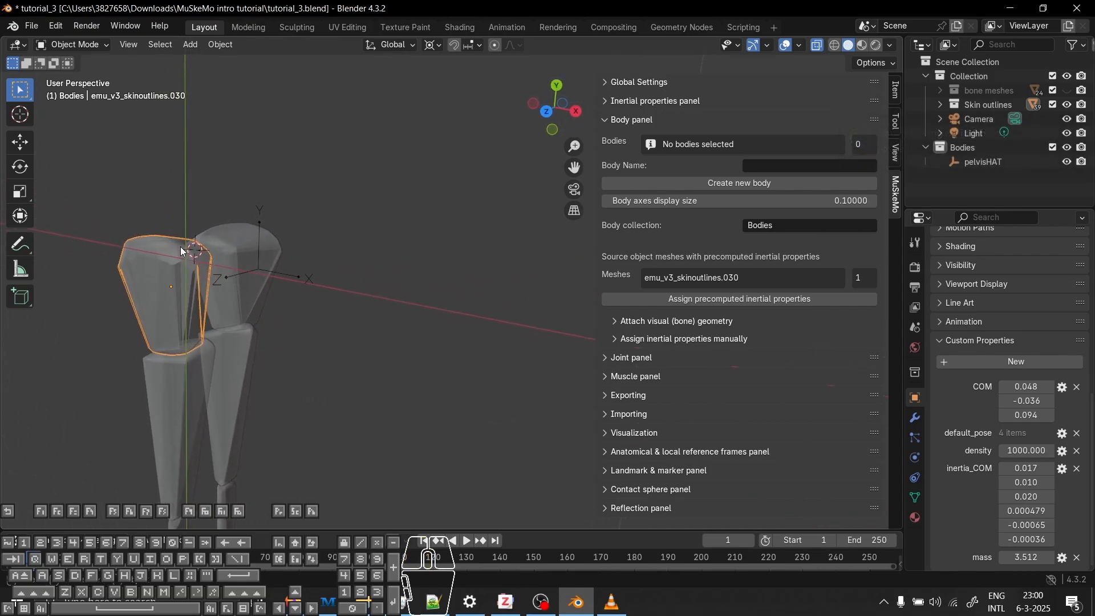
click(280, 242)
middle_drag(353, 293, 194, 339)
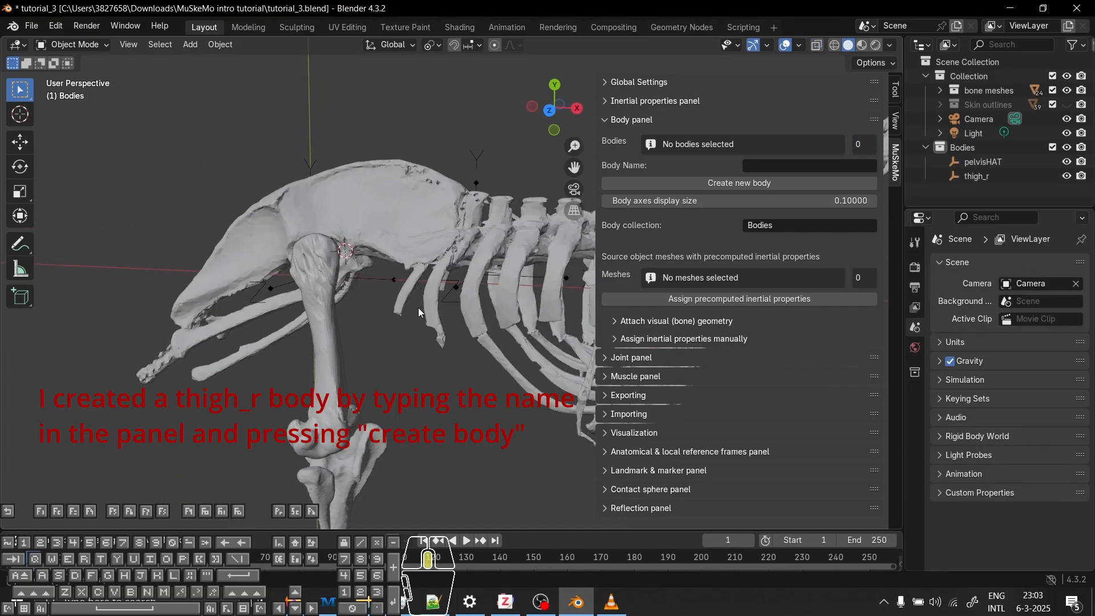
Select the thigh_r body and unhide the Skin outlines collection around the skeleton
click(379, 280)
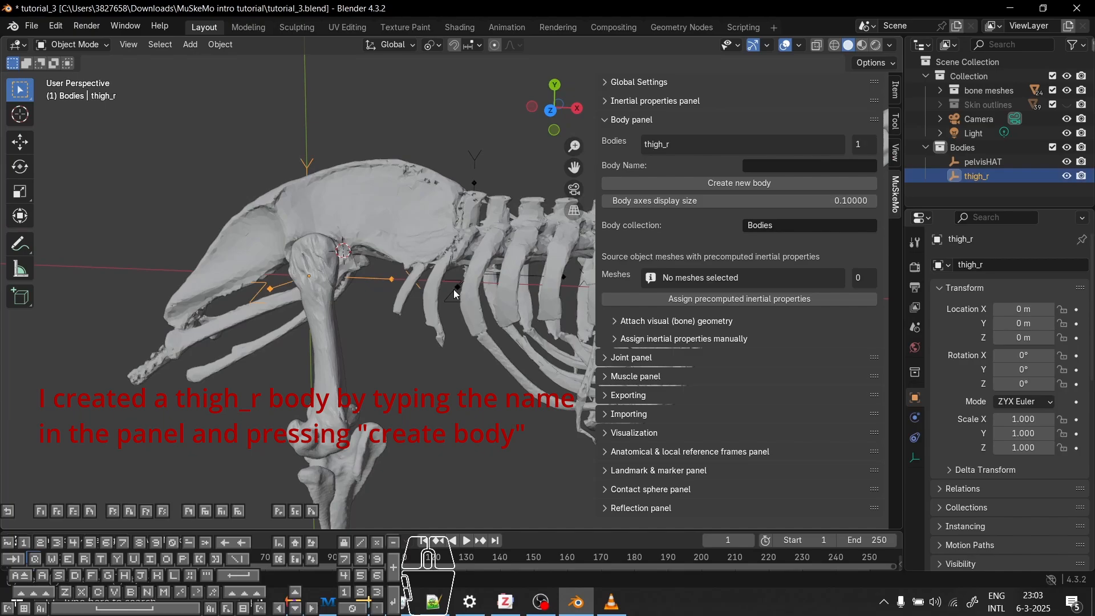
middle_drag(427, 304, 387, 307)
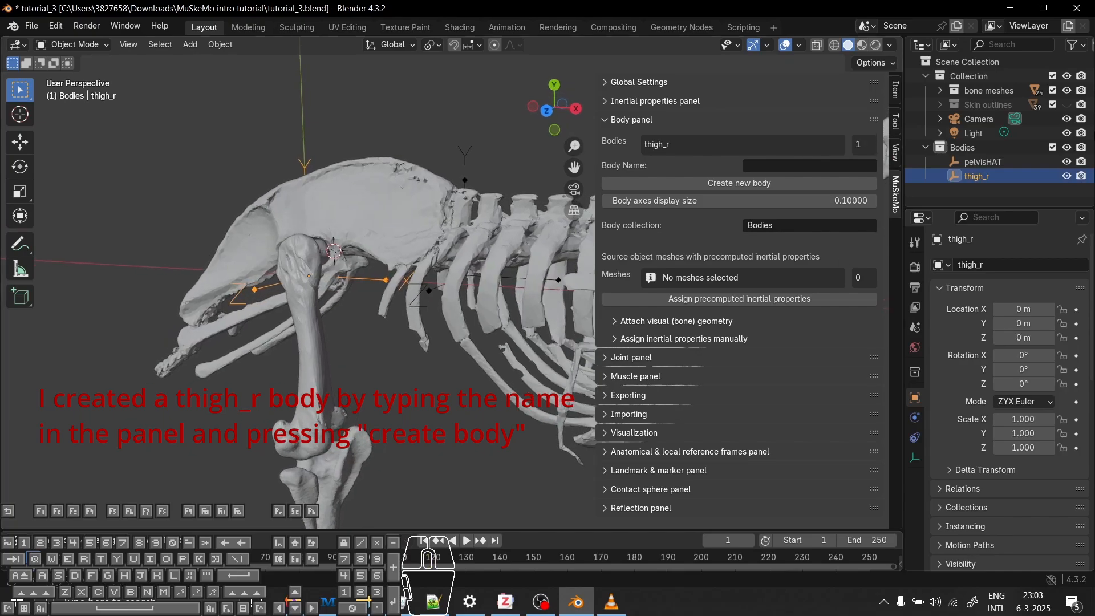
click(1066, 105)
mouse_move(440, 368)
middle_down()
mouse_move(361, 370)
mouse_move(390, 379)
mouse_move(400, 367)
mouse_move(393, 384)
mouse_move(406, 382)
mouse_move(428, 363)
middle_up()
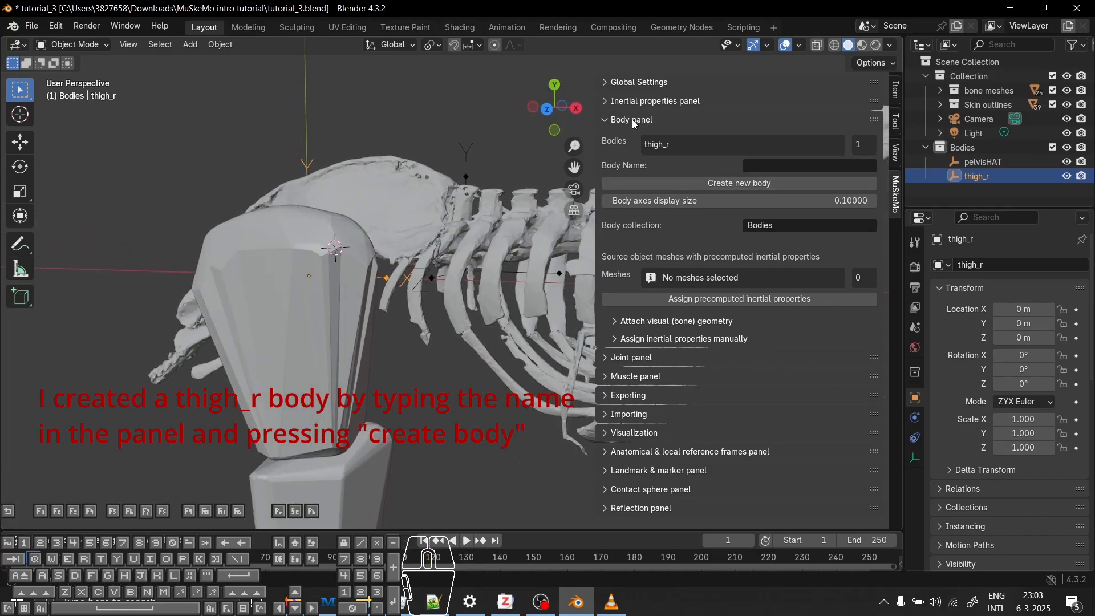
middle_drag(422, 203, 444, 158)
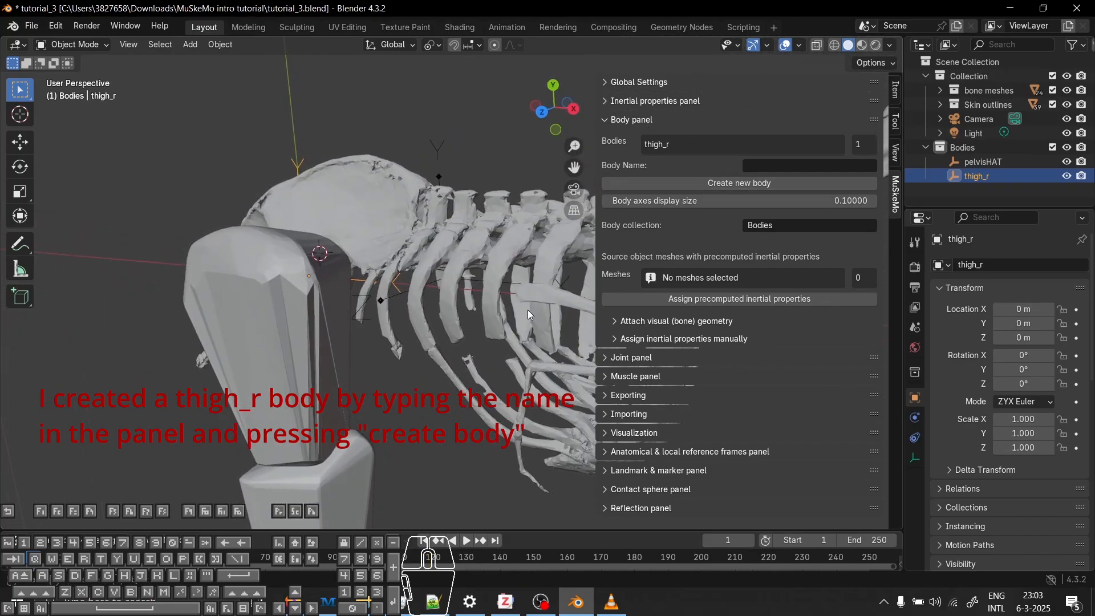
middle_drag(313, 157, 366, 178)
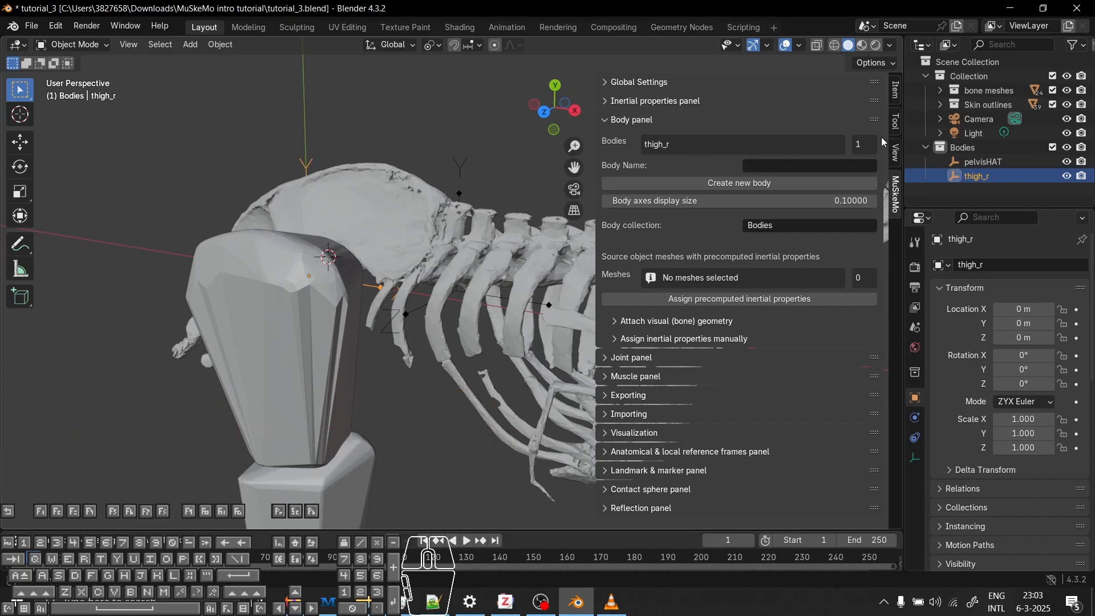
Assign the precomputed inertial properties of the right thigh outline to the thigh_r body only
shift+click(461, 194)
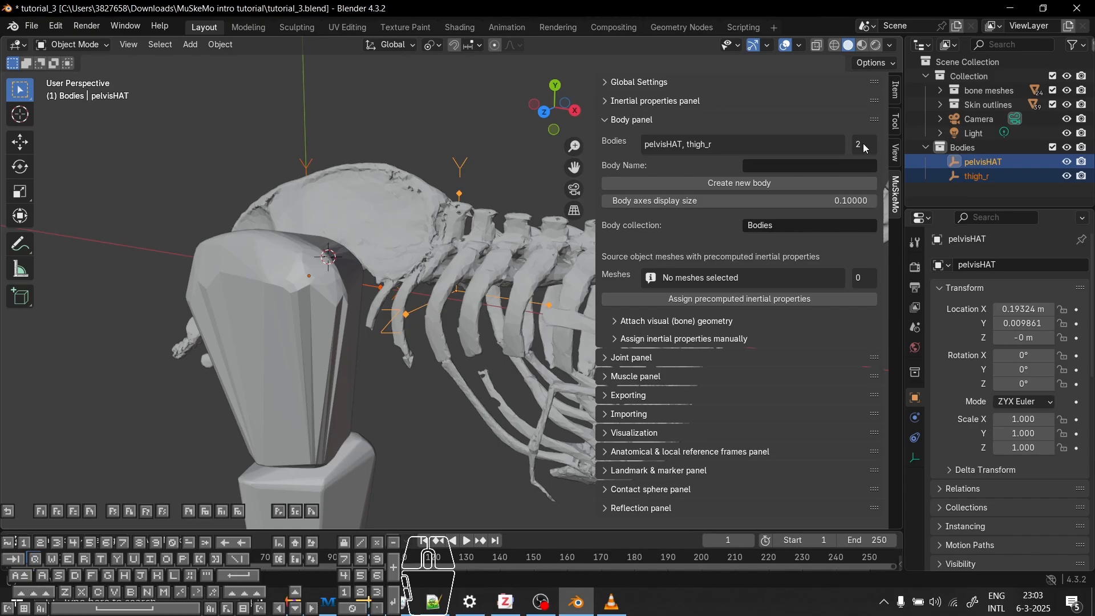
click(338, 421)
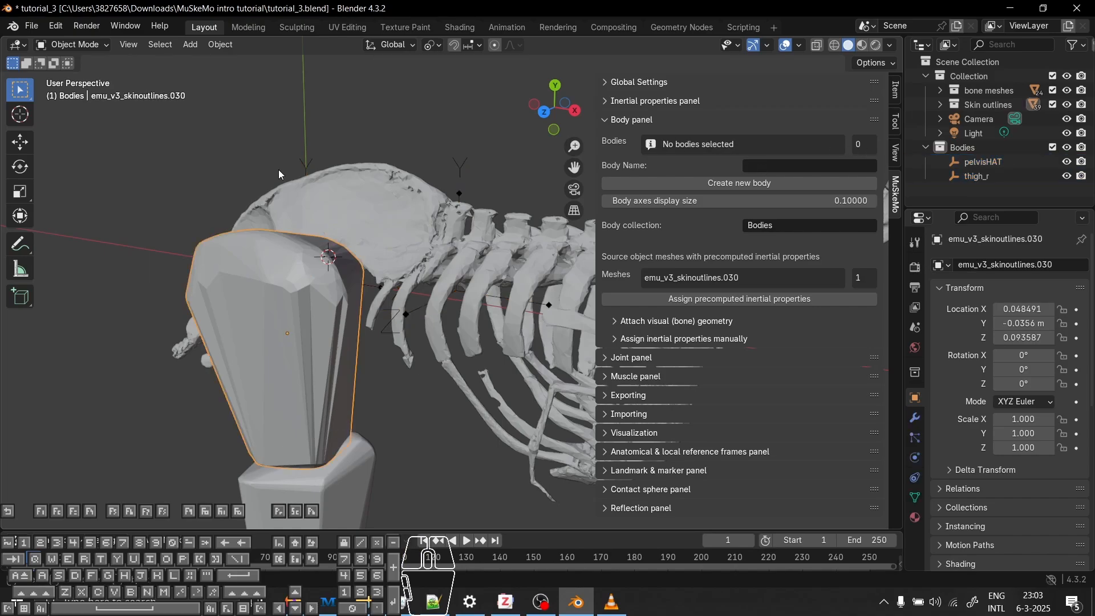
click(313, 174)
mouse_move(368, 346)
shift+middle_down()
mouse_move(348, 302)
mouse_move(356, 354)
shift+middle_up()
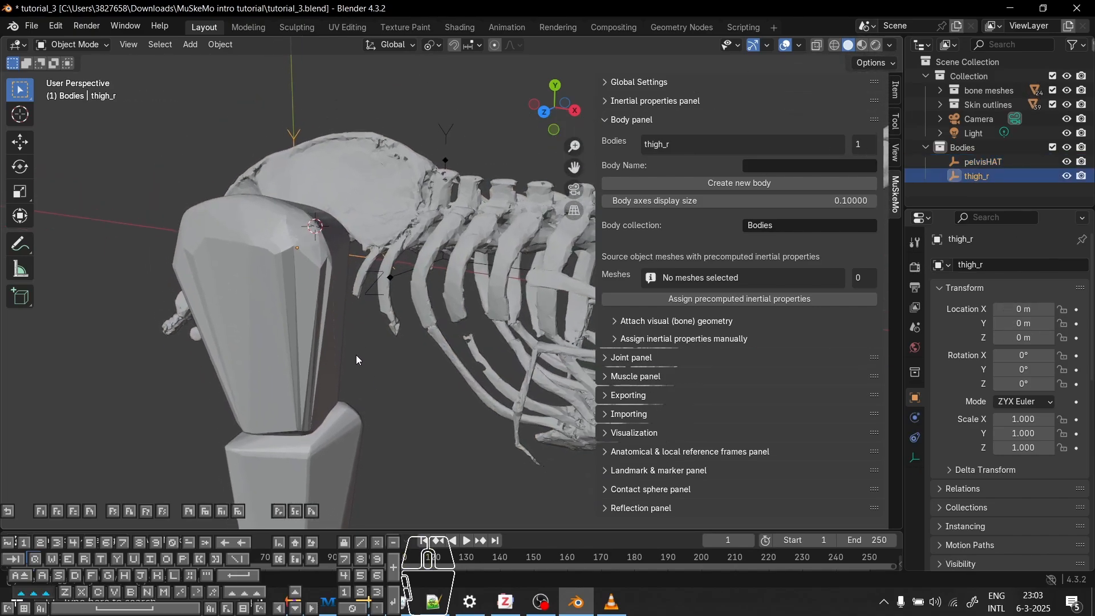
shift+click(311, 324)
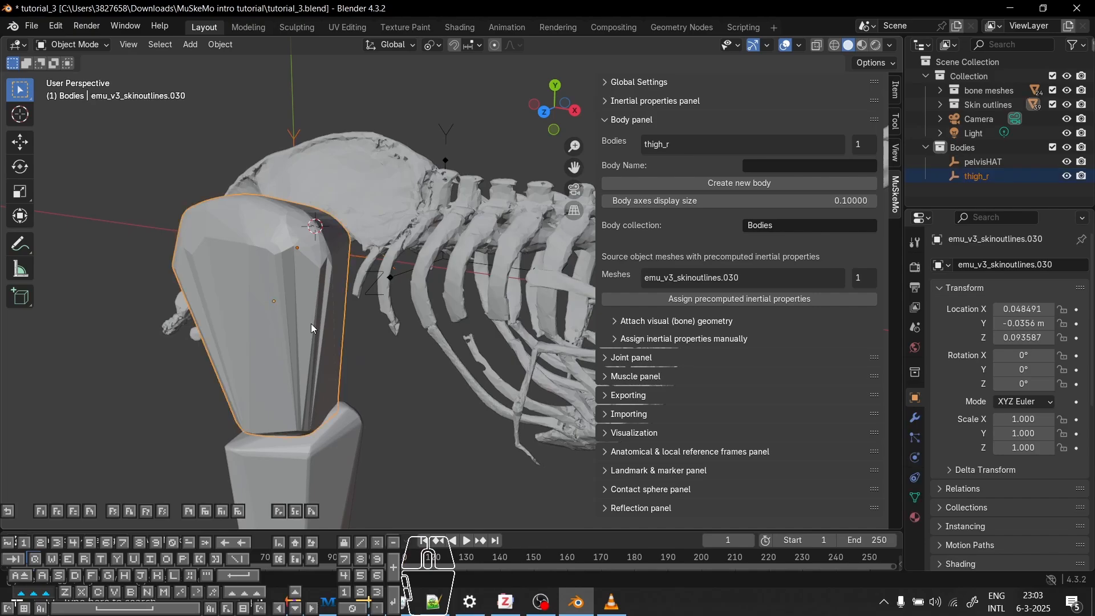
click(751, 299)
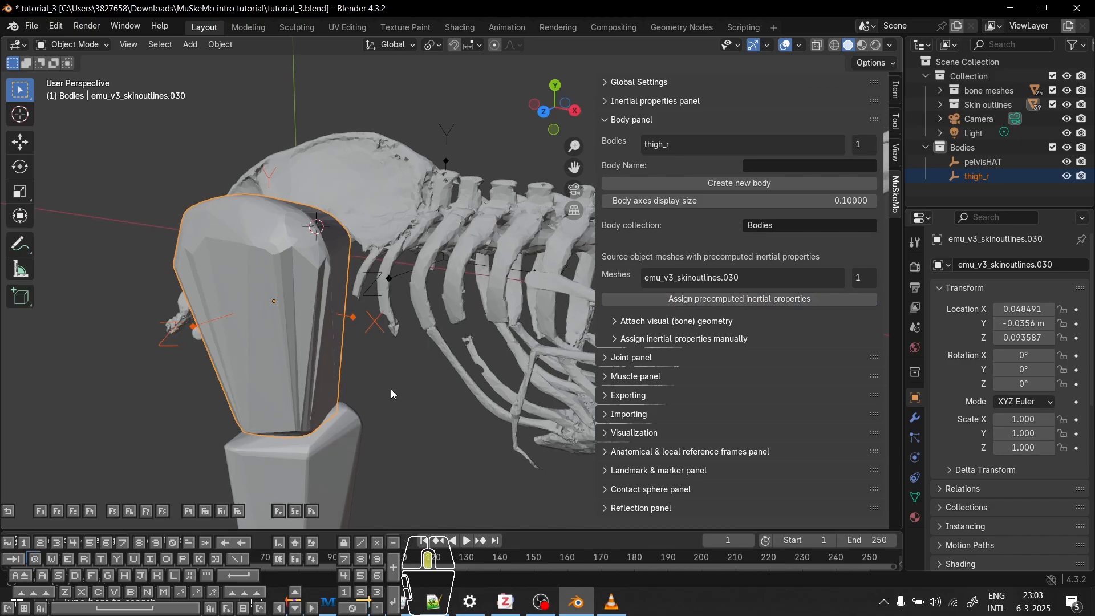
Inspect the thigh_r body's axes at its centre of mass and hide the right thigh outline
middle_drag(391, 389, 313, 276)
click(275, 178)
click(235, 228)
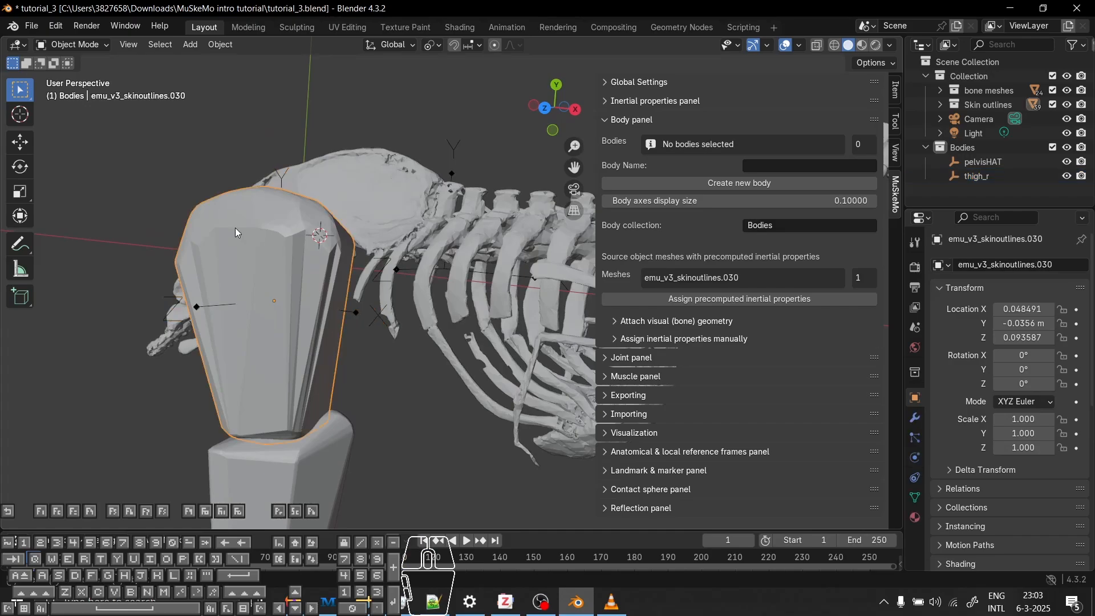
middle_drag(439, 273, 453, 410)
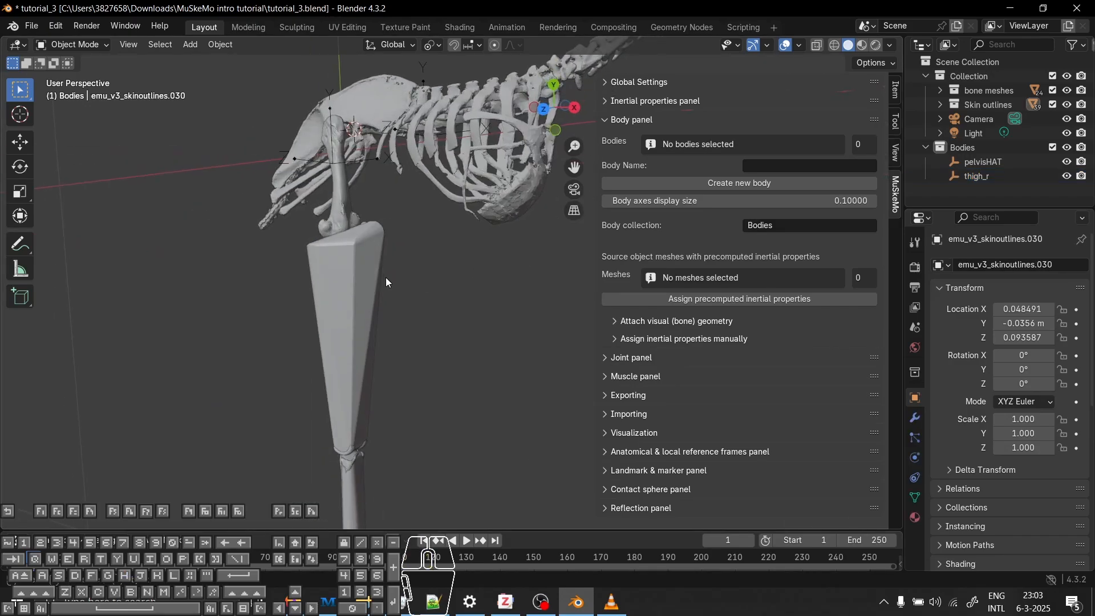
middle_drag(345, 306, 426, 413)
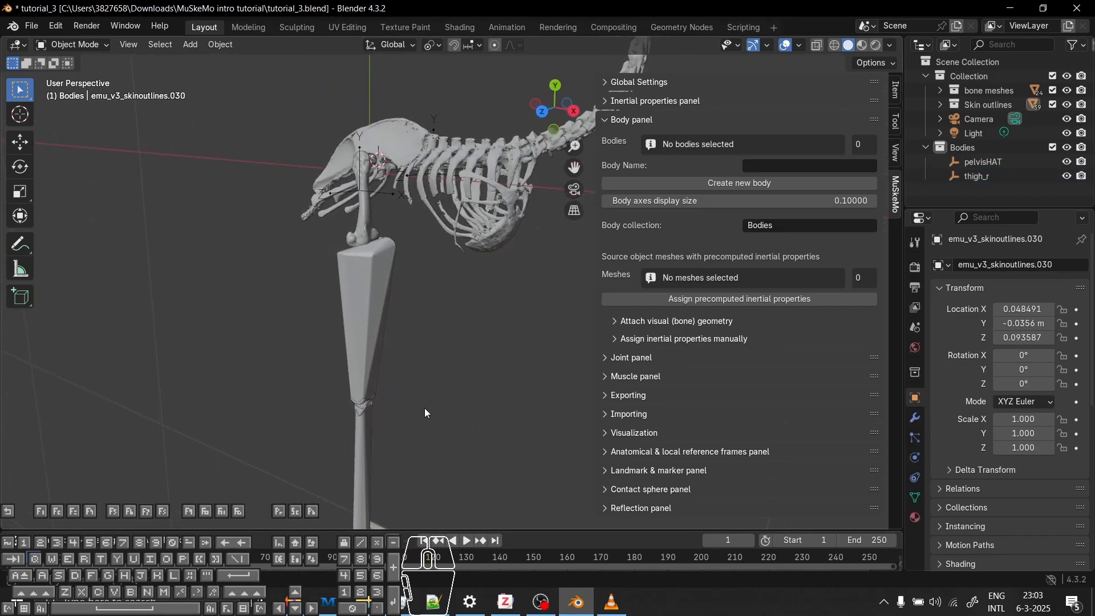
Create a new body named shank_r for the right shank outline
click(794, 165)
text(shank_r)
click(739, 183)
click(351, 294)
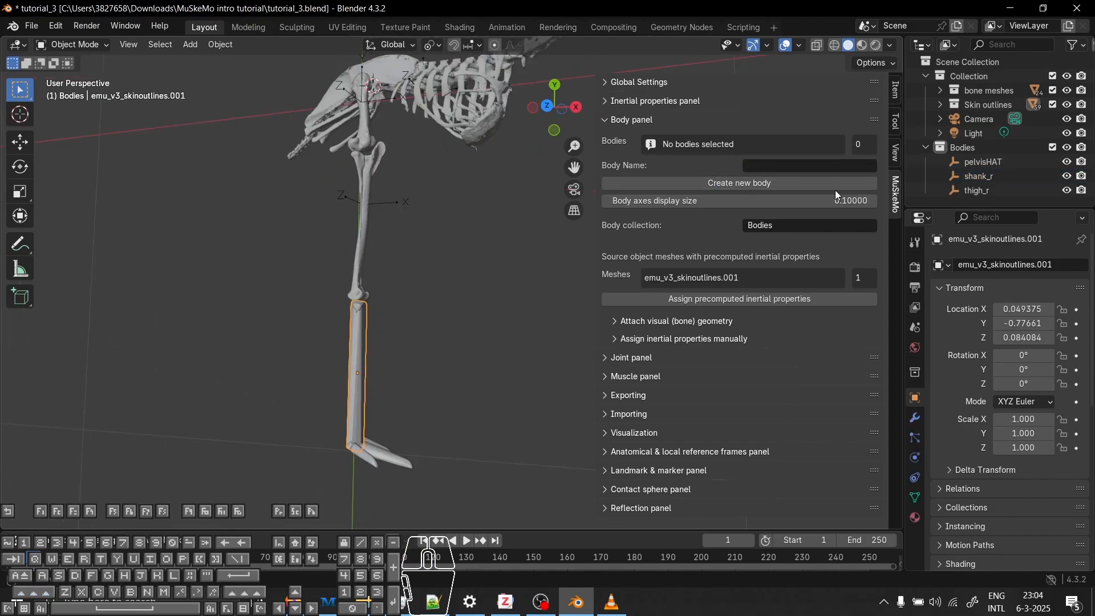
Create a new body named TMT_r
click(791, 169)
text(TMT_r)
click(798, 183)
Assign the precomputed inertial properties of the right tarsometatarsus outline to the TMT_r body and hide that outline
scroll(993, 188, down, 1)
click(976, 192)
shift+click(363, 411)
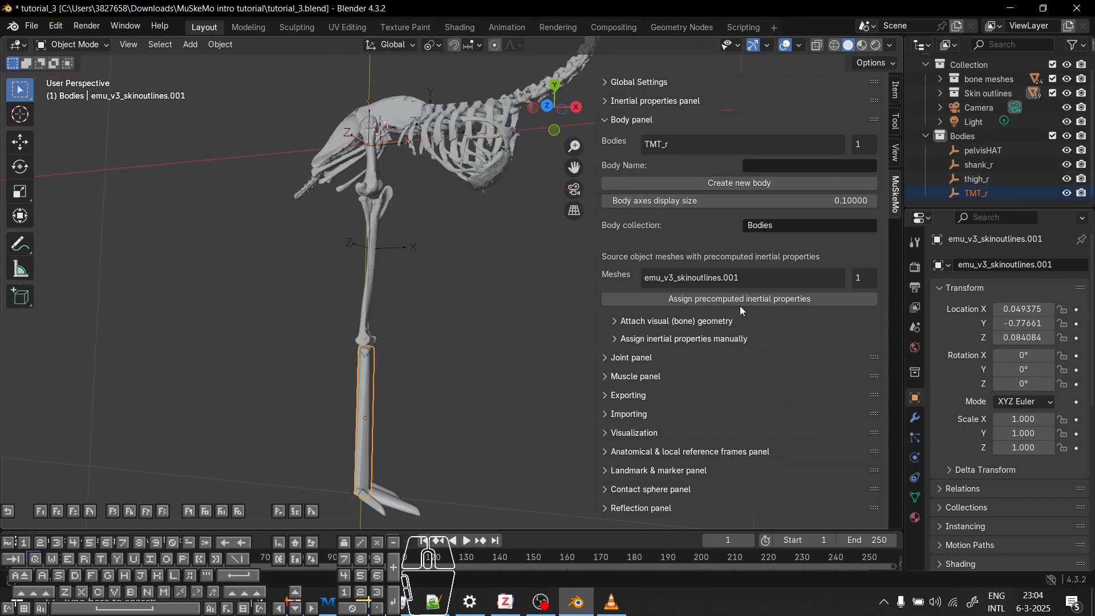
click(740, 302)
scroll(382, 365, up, 3)
middle_drag(382, 352, 381, 435)
scroll(380, 436, down, 5)
key(h)
Select the outlines of the right toes and create a new body named toes_r
click(402, 348)
middle_drag(484, 278, 390, 275)
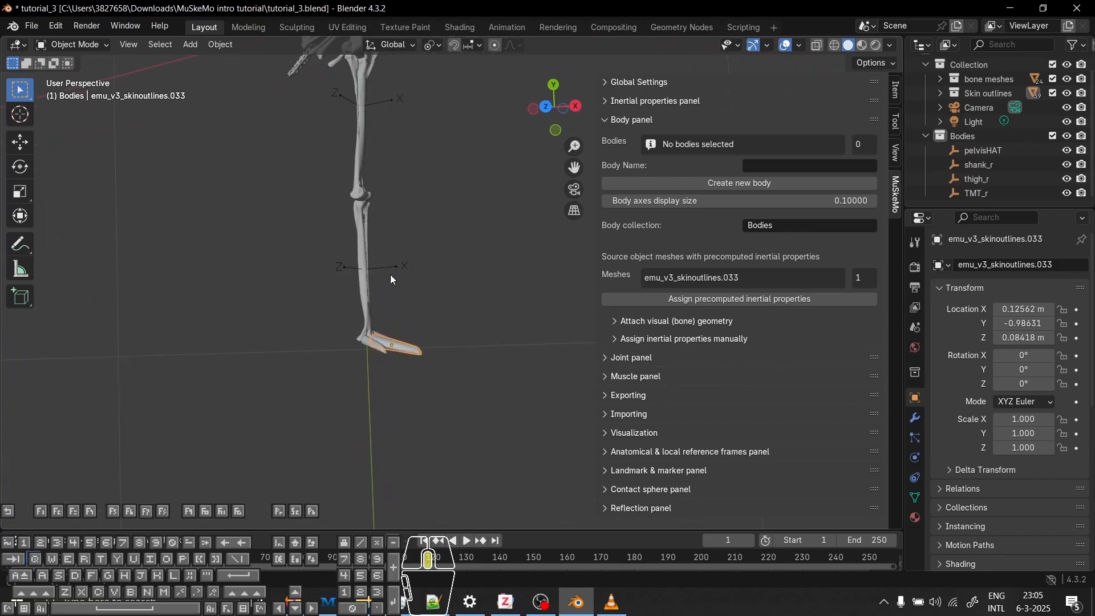
scroll(390, 285, up, 4)
shift+click(291, 411)
shift+click(330, 383)
click(796, 167)
text(toes_r)
click(755, 184)
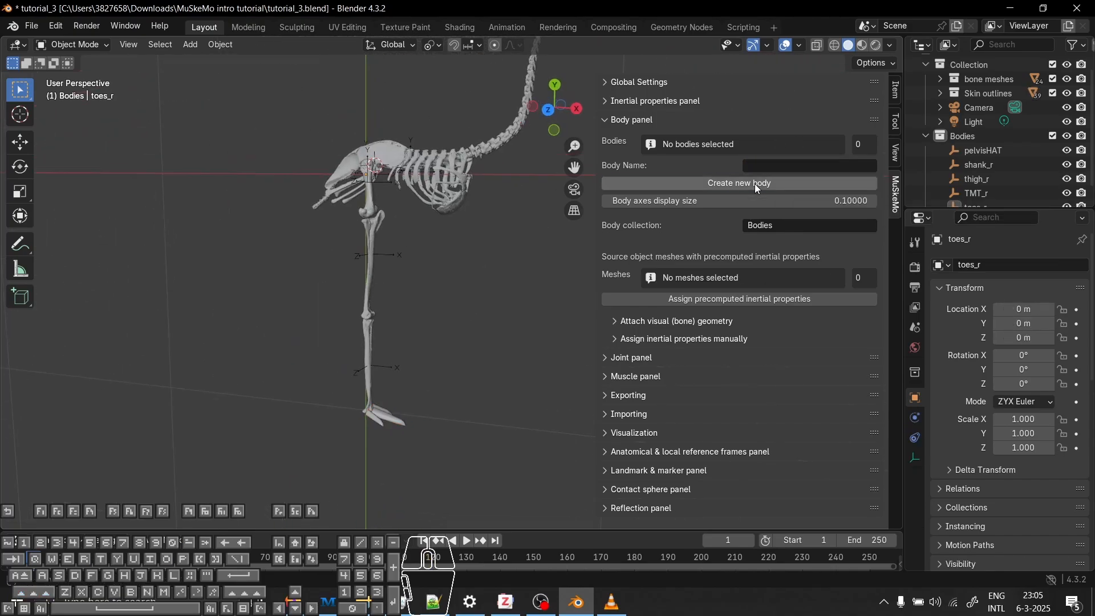
Assign the precomputed inertial properties of the right toe outlines to the toes_r body and hide the outlines
scroll(976, 188, down, 1)
click(974, 193)
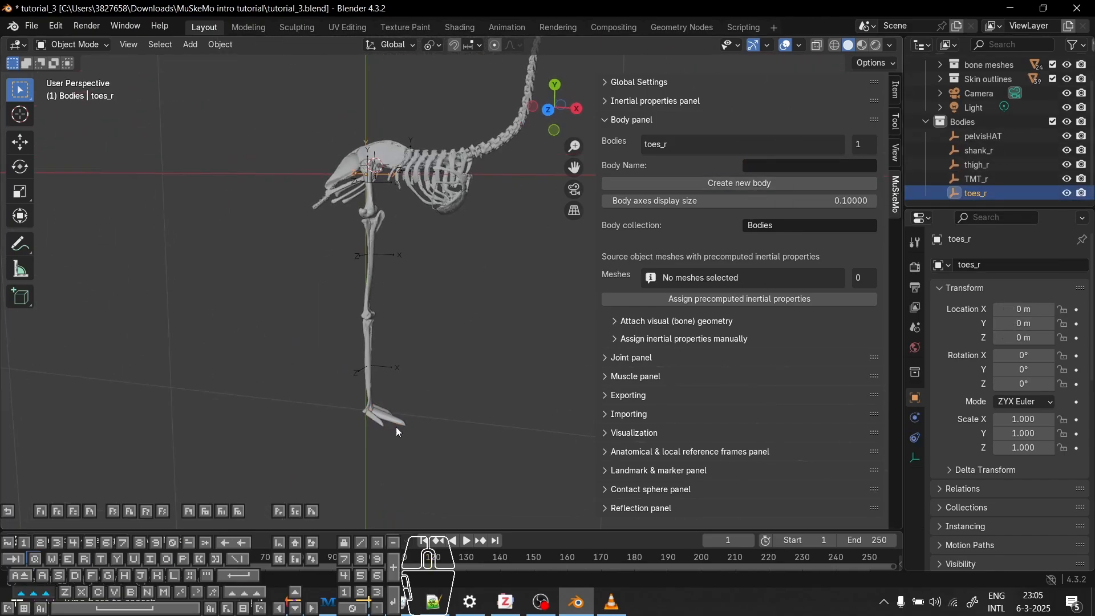
shift+click(395, 423)
click(751, 301)
scroll(402, 400, up, 4)
shift+middle_drag(402, 399, 358, 365)
key(h)
scroll(399, 336, down, 3)
scroll(436, 307, down, 5)
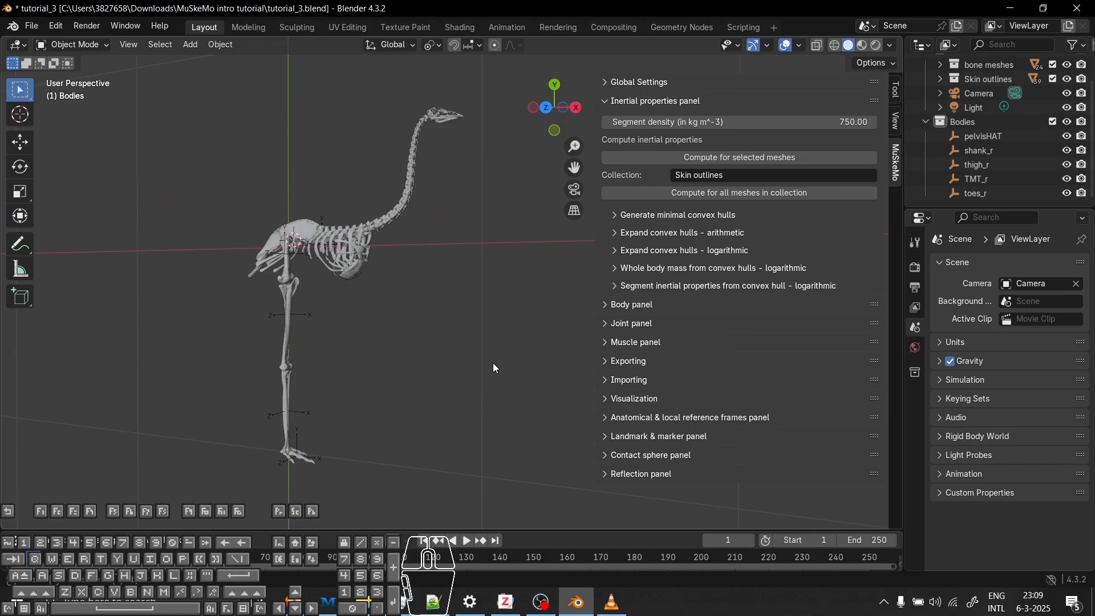
Select the thigh_r, shank_r, TMT_r and toes_r bodies one after another to examine their axes on the right leg
middle_drag(493, 362, 456, 390)
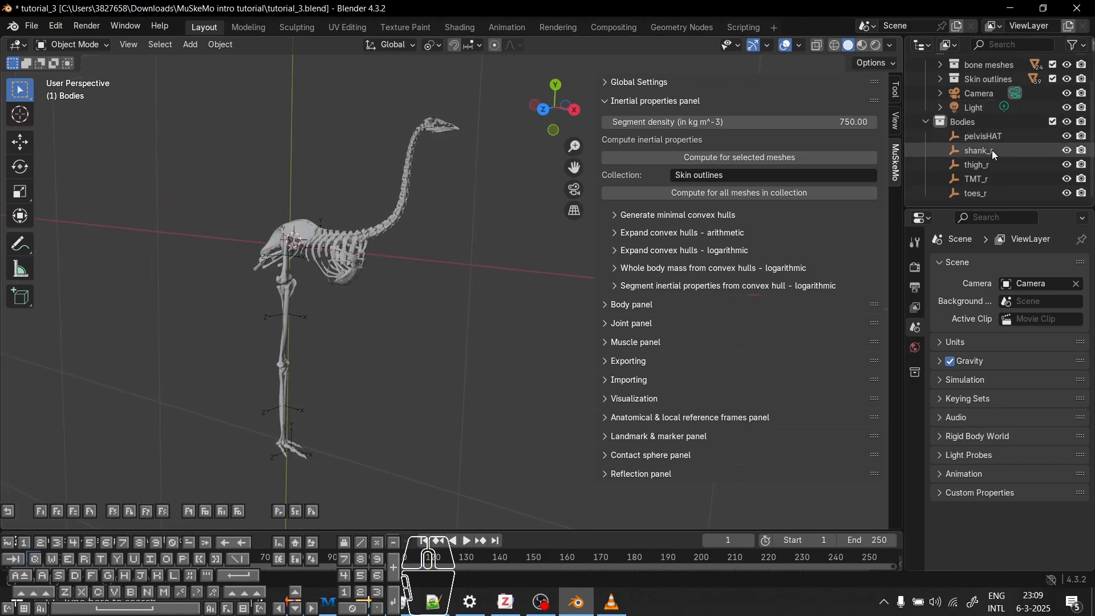
click(981, 166)
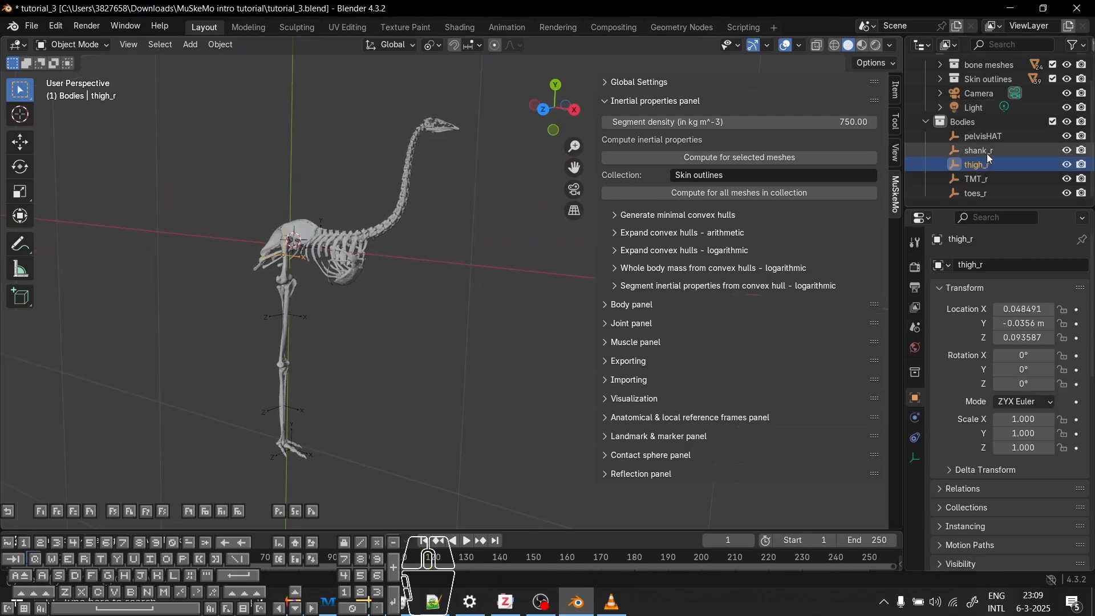
click(986, 152)
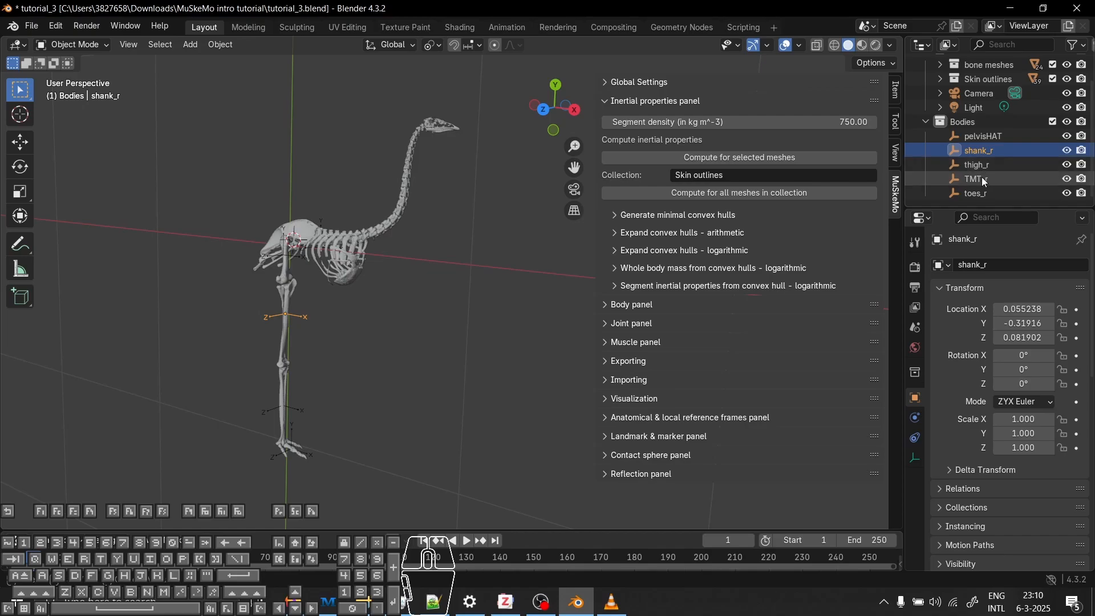
click(982, 179)
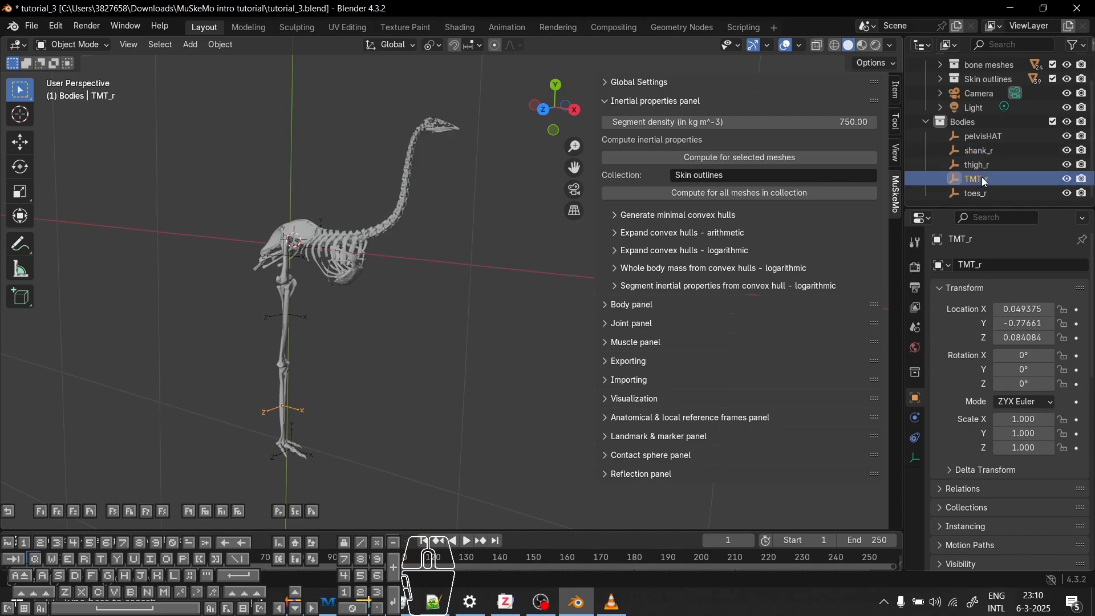
click(978, 194)
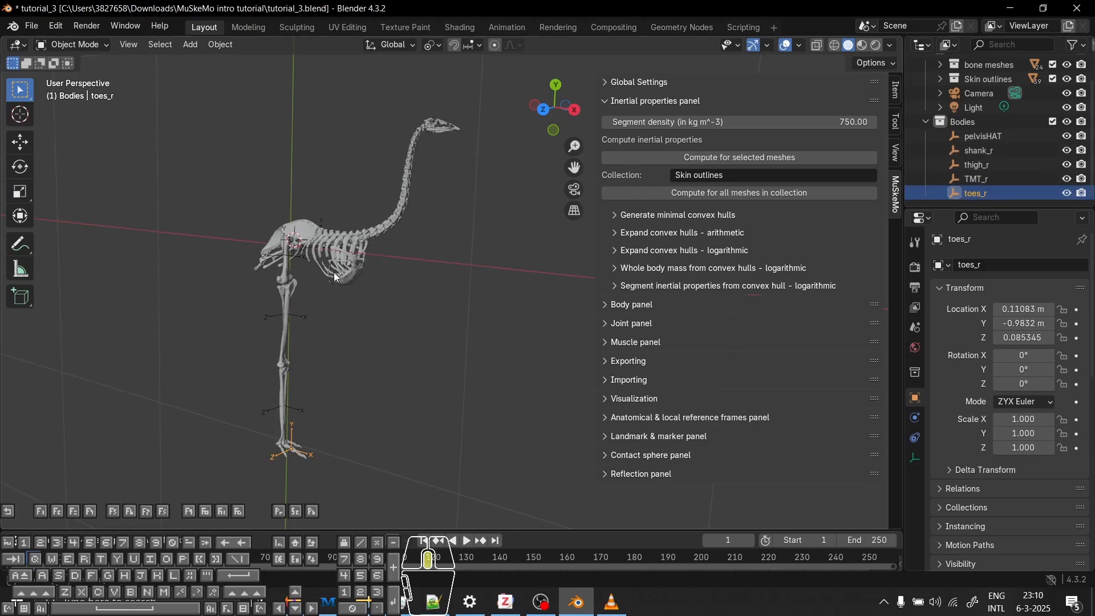
scroll(313, 280, up, 4)
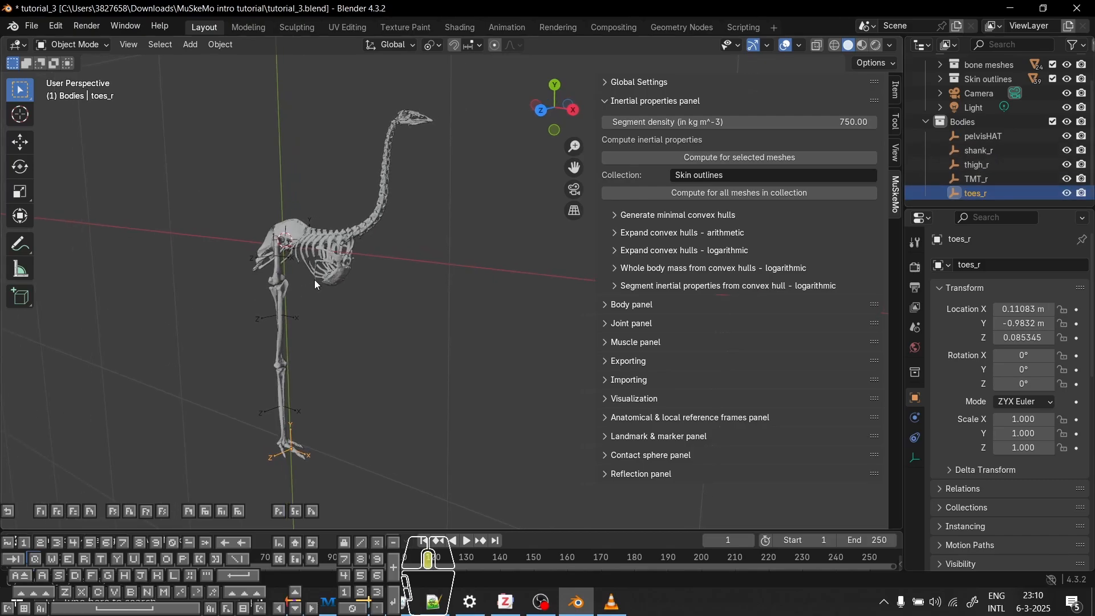
click(382, 352)
middle_drag(374, 342, 326, 209)
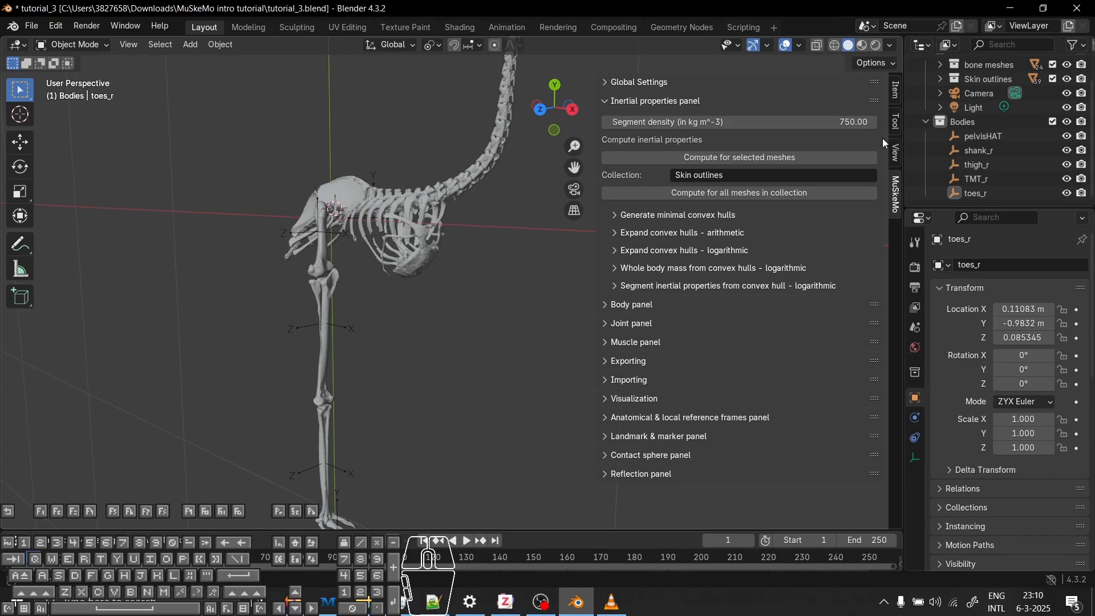
Examine the MuSkeMo reflection settings for mirroring right-side bodies to the left, and collapse them again
click(647, 477)
scroll(647, 473, down, 5)
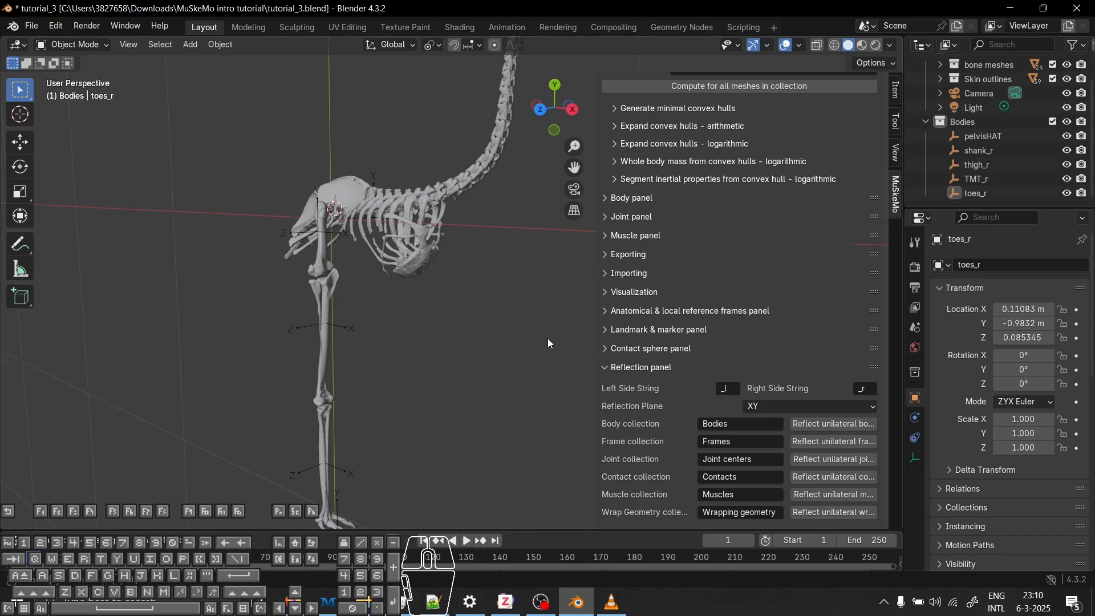
mouse_move(547, 331)
middle_down()
mouse_move(519, 329)
mouse_move(542, 337)
middle_up()
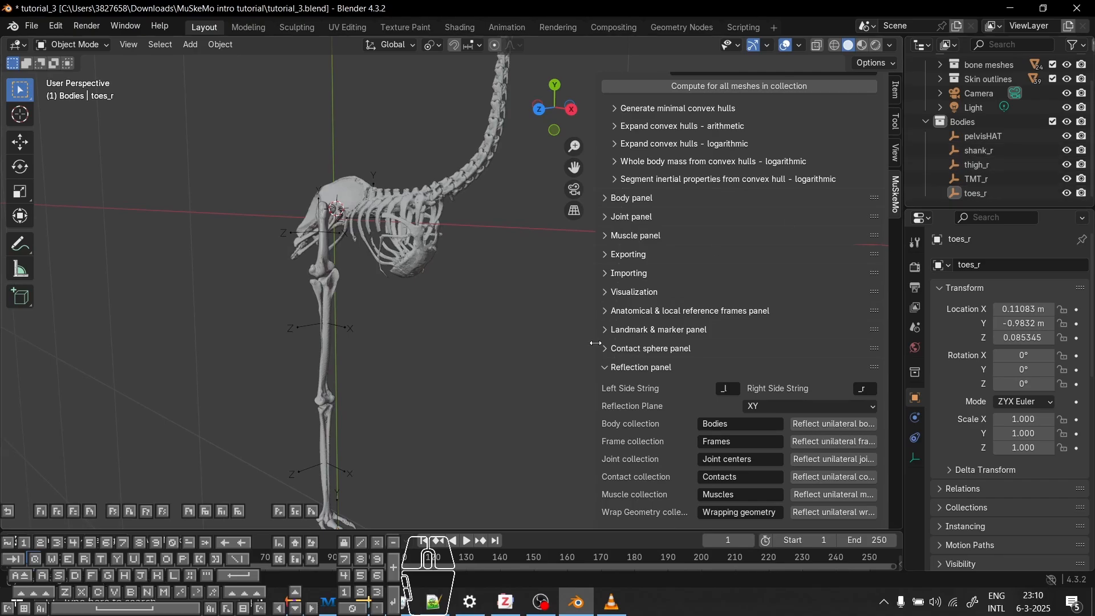
click(655, 369)
middle_drag(541, 342, 397, 380)
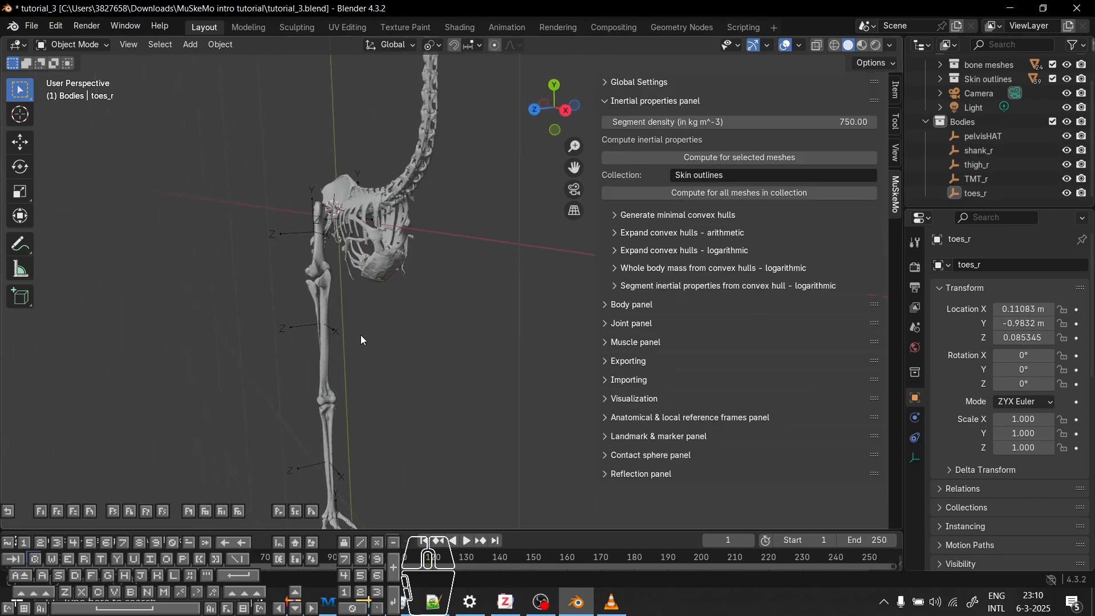
middle_drag(364, 340, 495, 374)
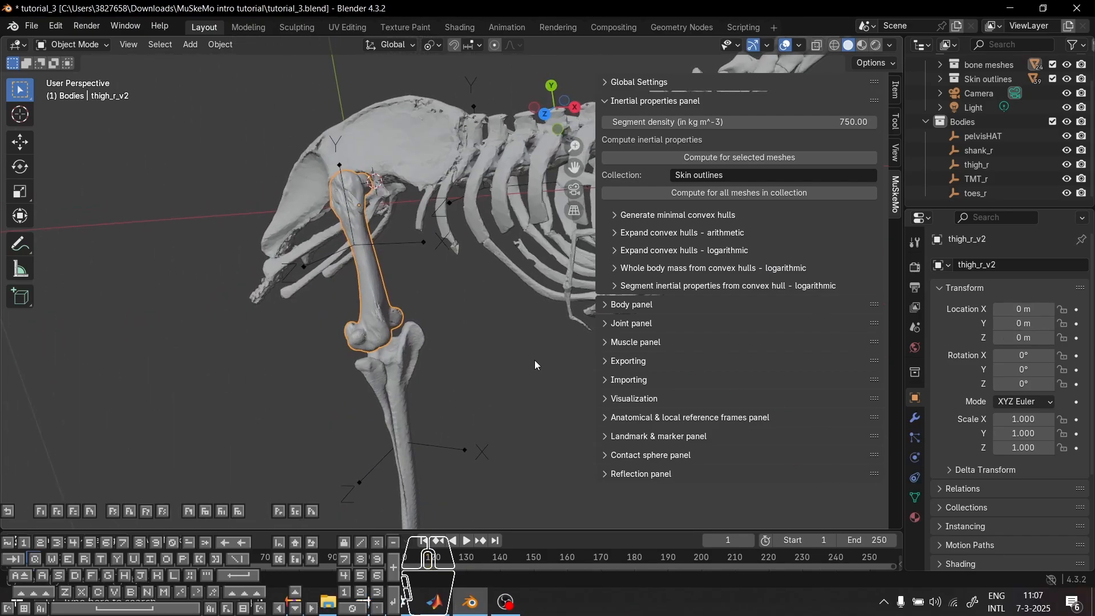
Try to move the thigh_r body on its own, without the right thigh bone
middle_drag(535, 360, 504, 320)
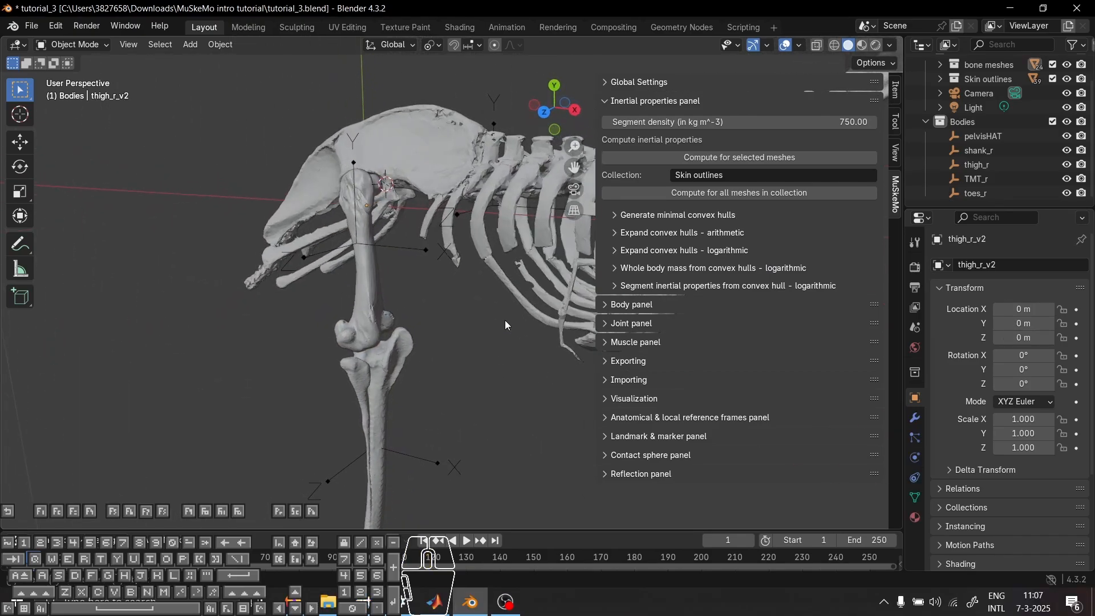
click(413, 249)
key(g)
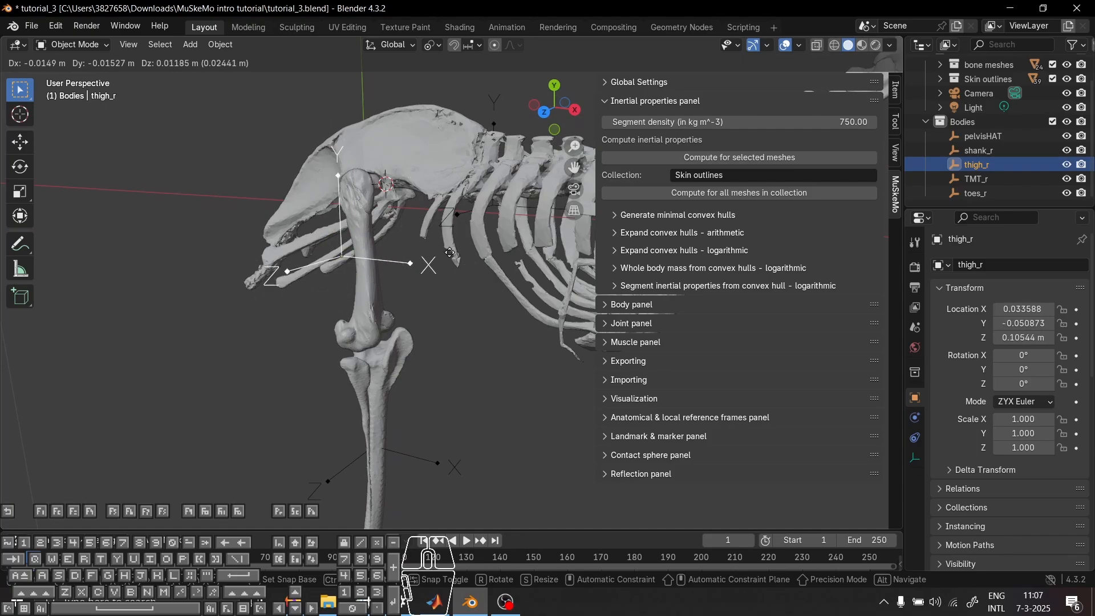
right_click(416, 244)
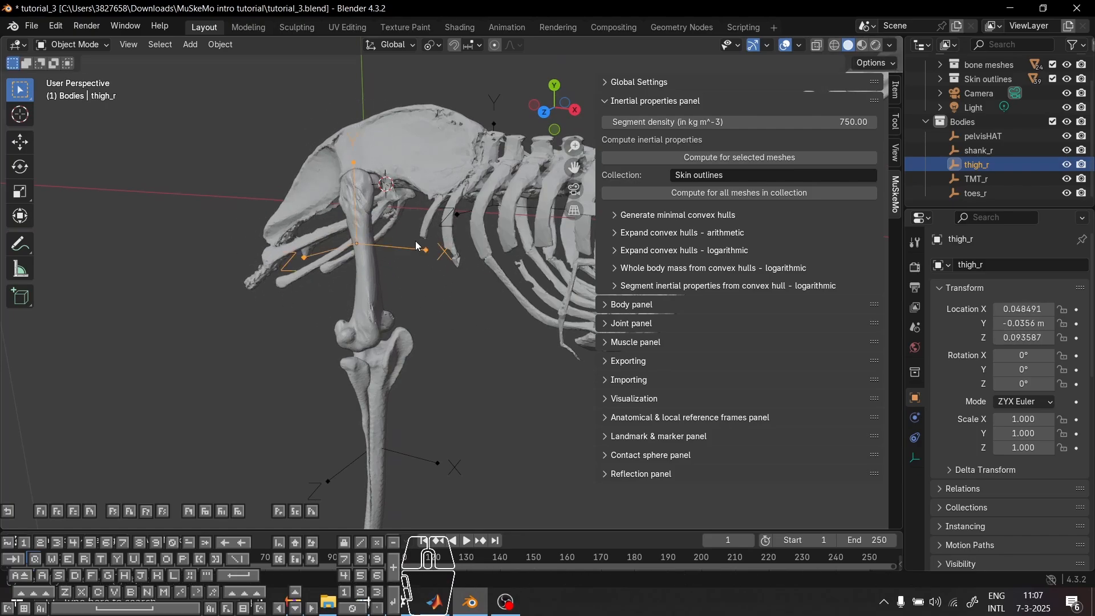
Select the right thigh bone mesh together with the thigh_r body and attach the bone as the body's visual geometry
middle_drag(415, 244, 479, 308)
middle_drag(411, 235, 444, 276)
click(365, 208)
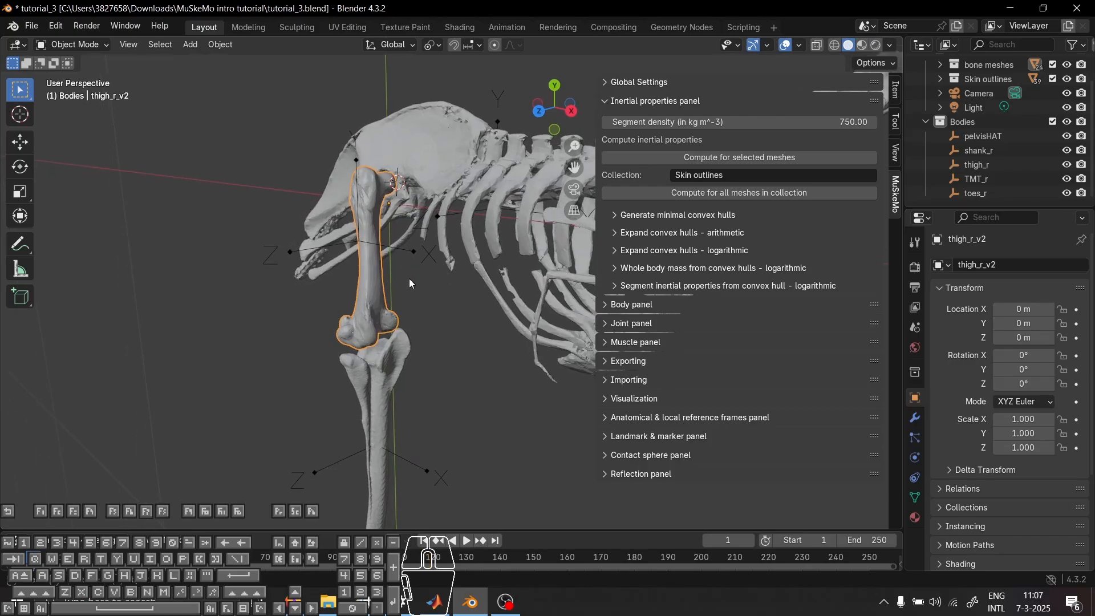
middle_drag(414, 262, 365, 308)
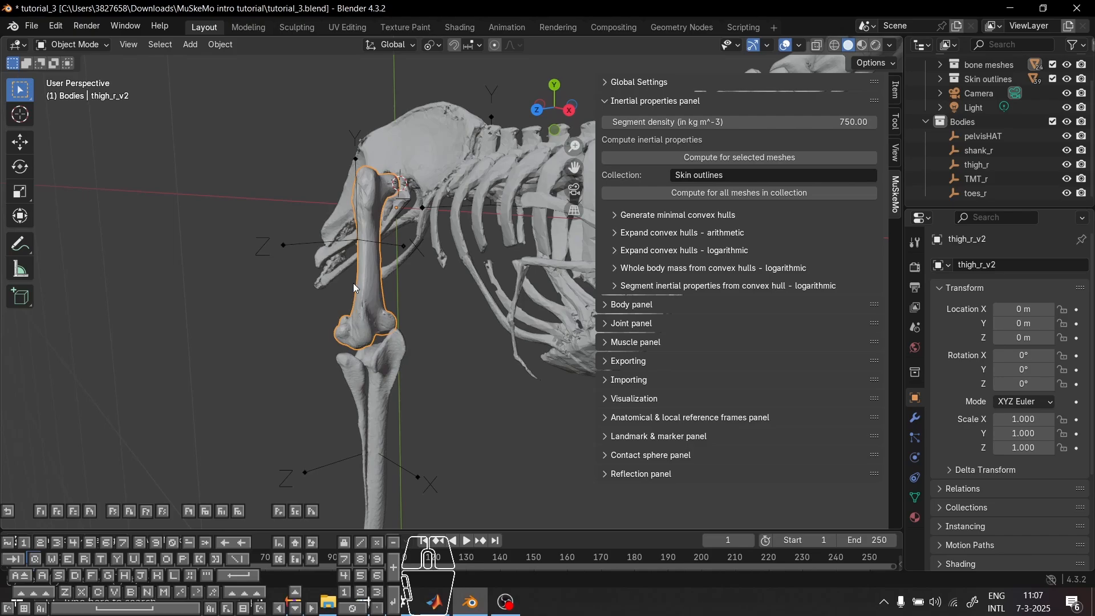
middle_drag(395, 254, 350, 344)
scroll(349, 345, up, 4)
scroll(368, 330, down, 2)
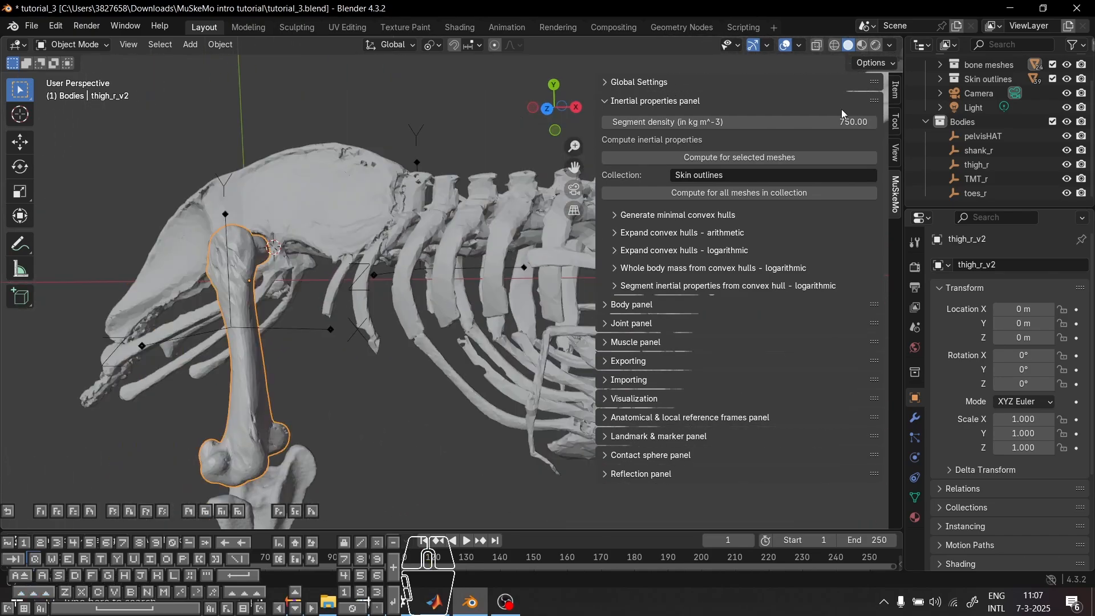
click(645, 103)
click(642, 122)
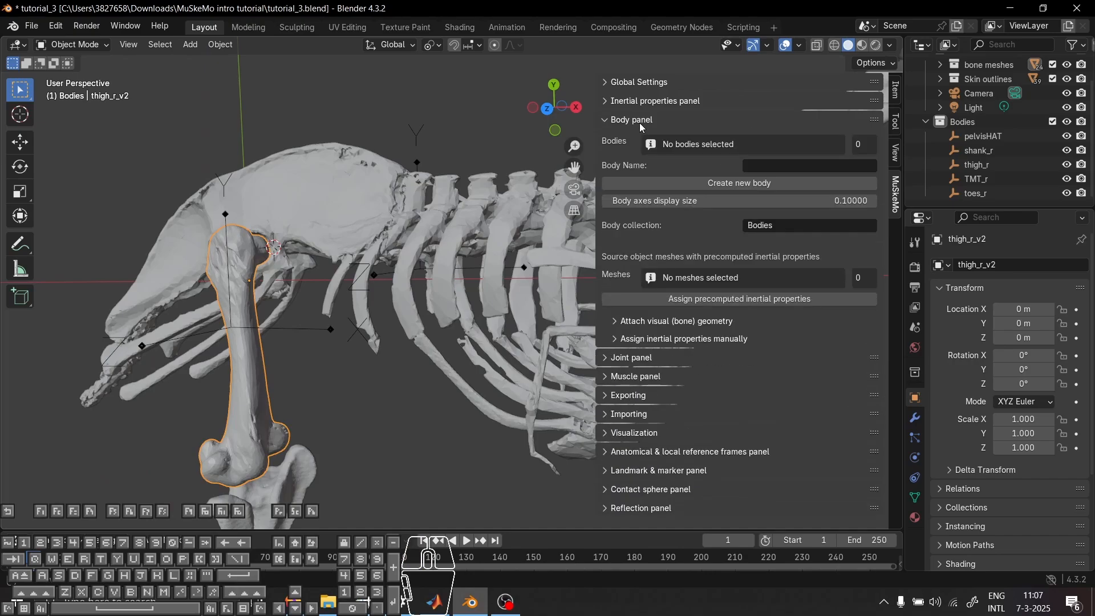
middle_drag(302, 350, 361, 324)
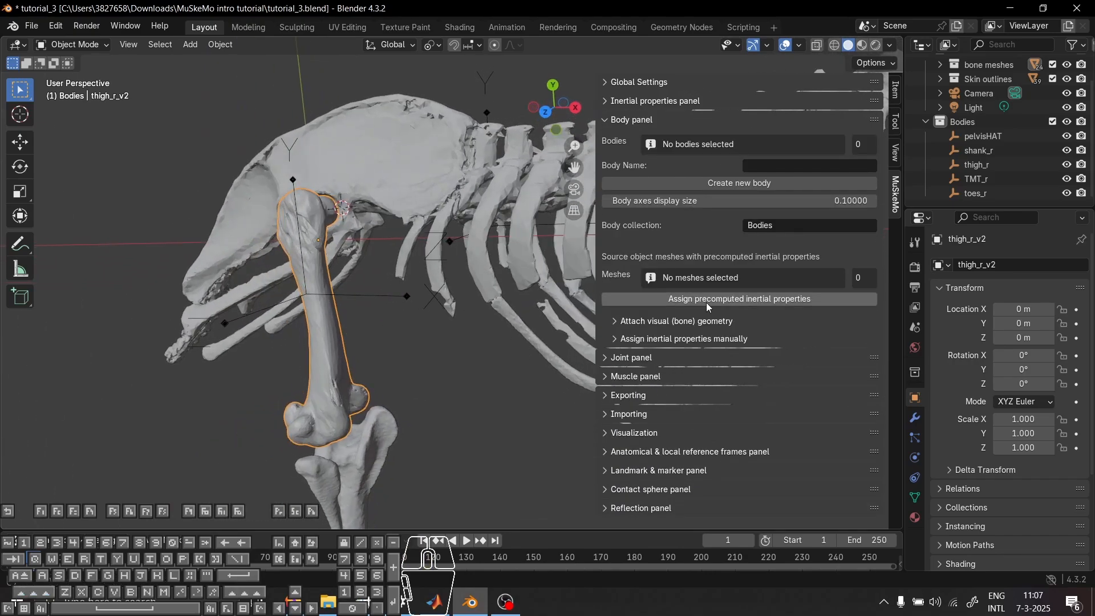
click(649, 326)
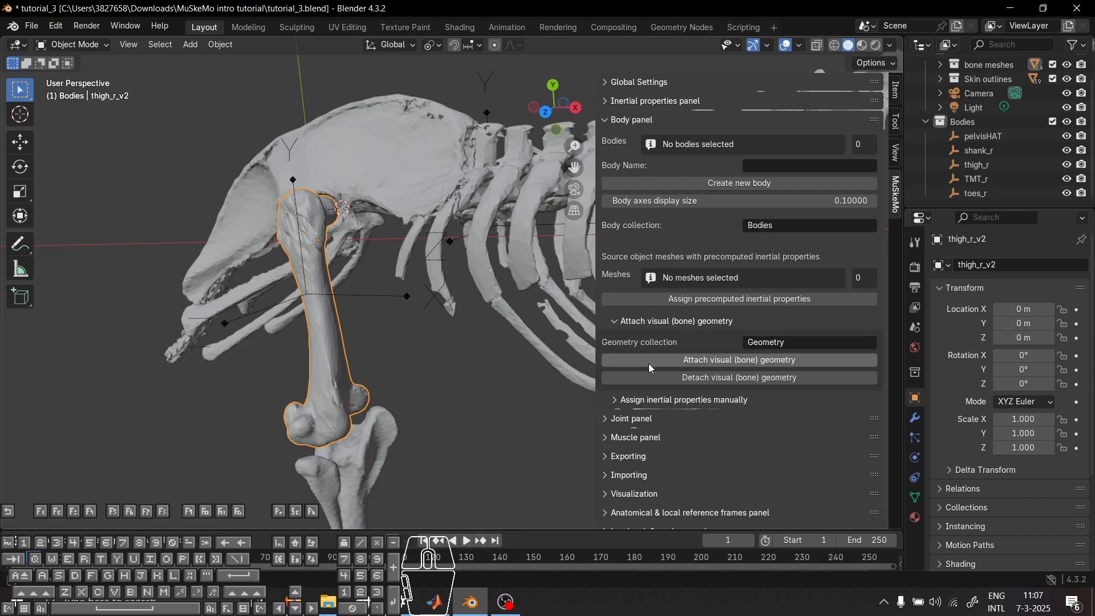
middle_drag(349, 370, 374, 296)
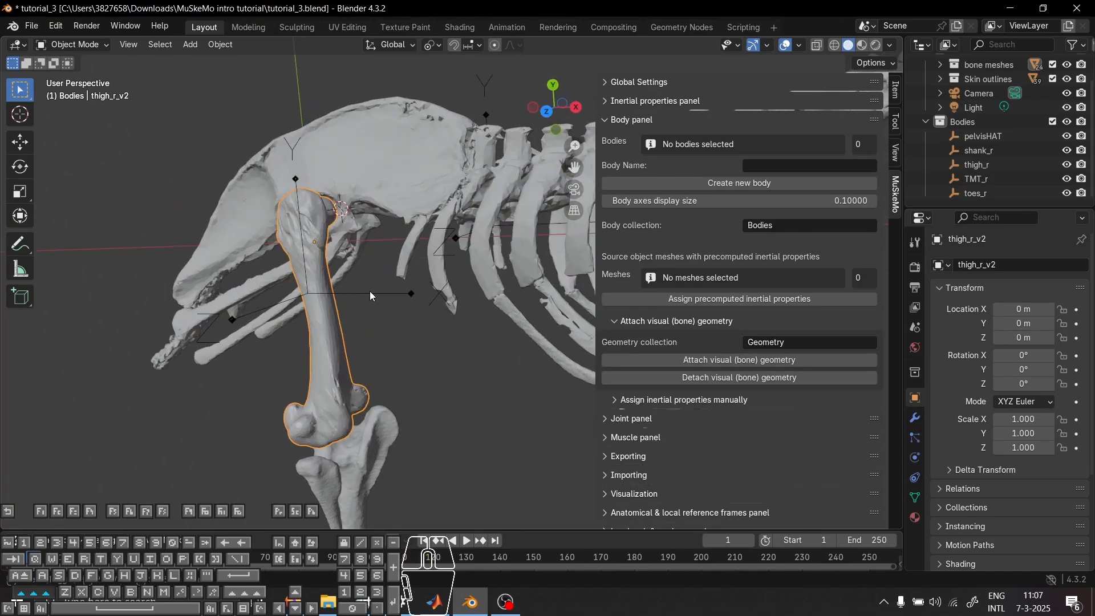
shift+click(373, 296)
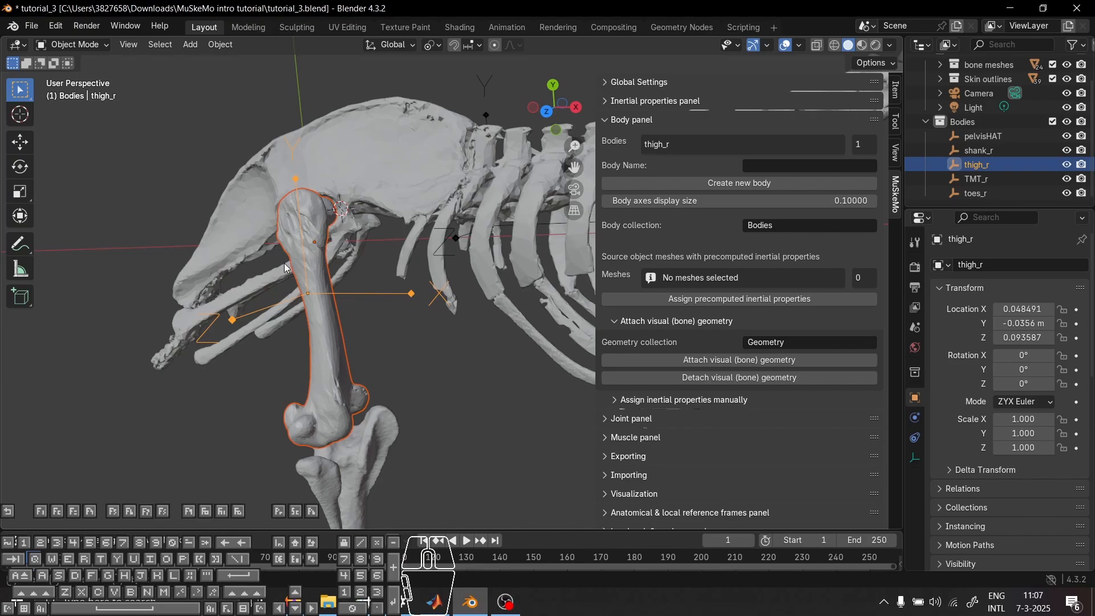
mouse_move(284, 264)
middle_down()
mouse_move(376, 278)
mouse_move(302, 269)
middle_up()
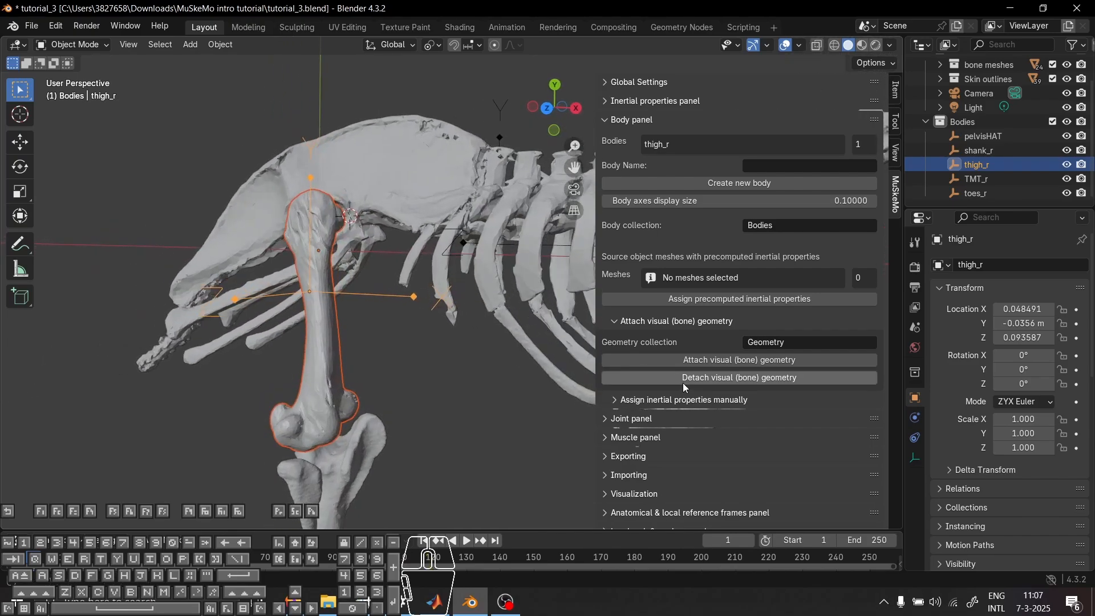
click(743, 361)
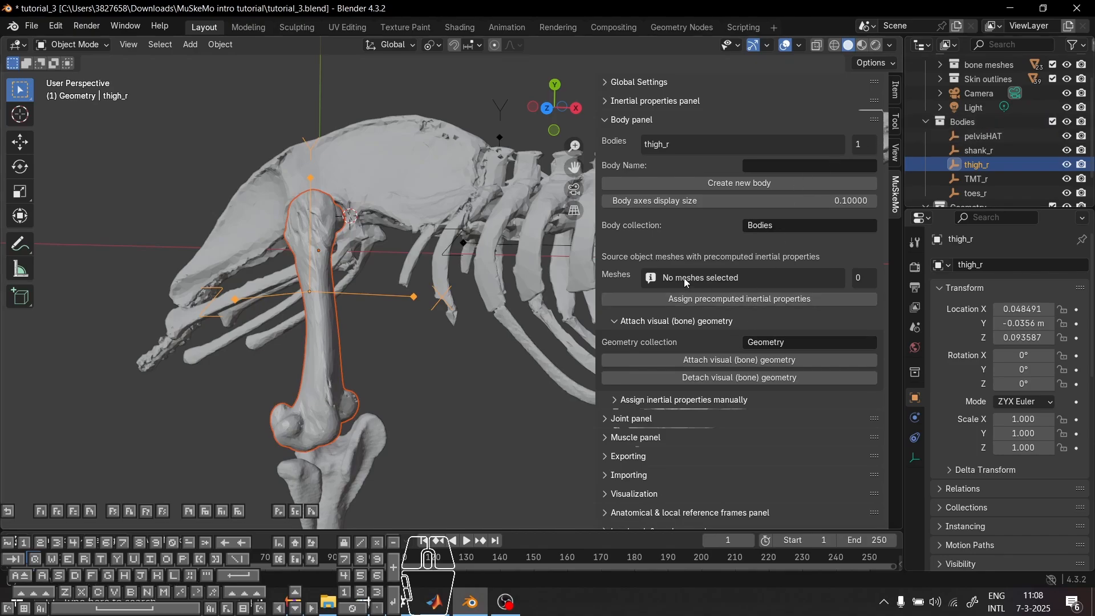
Try to move the thigh_r body together with its attached thigh bone
scroll(1055, 137, down, 2)
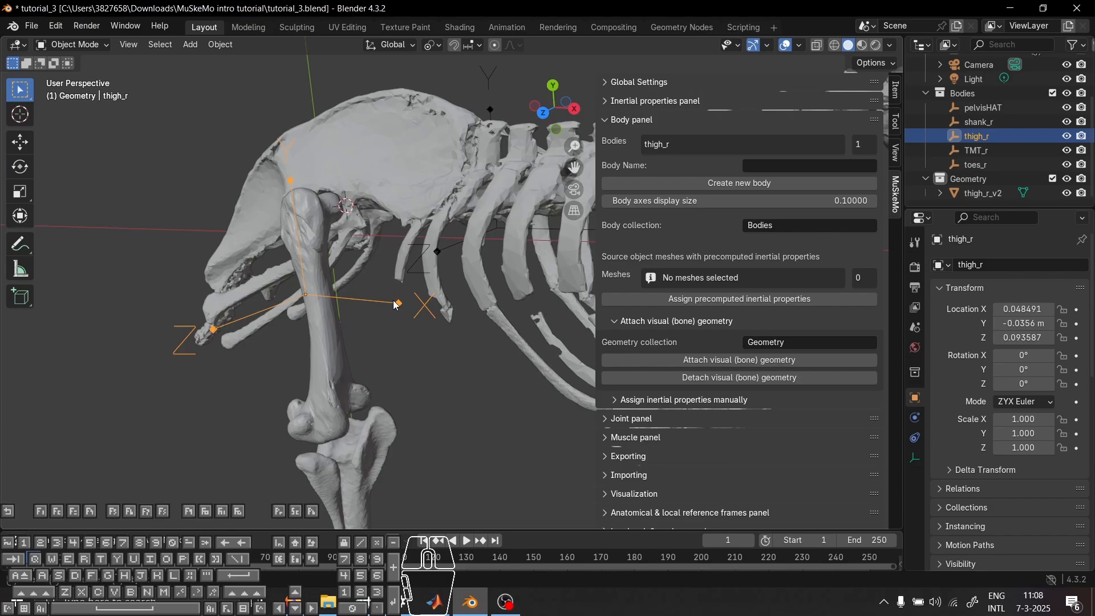
key(g)
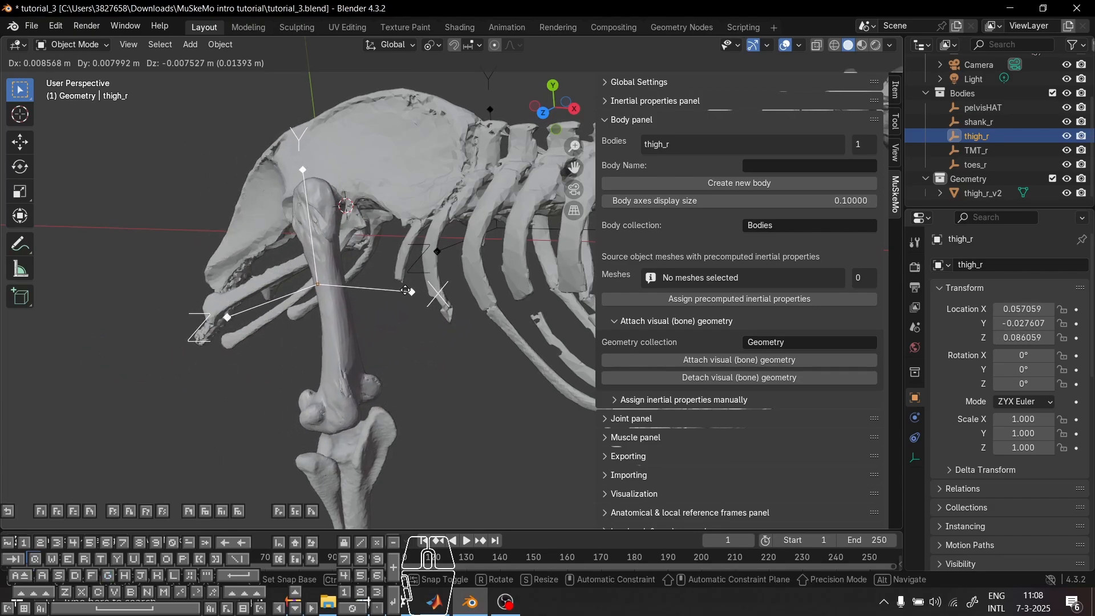
click(407, 294)
shift+middle_drag(431, 499, 438, 217)
Try to move the shank_r body, which has no bone geometry attached
scroll(444, 234, down, 4)
click(456, 308)
key(g)
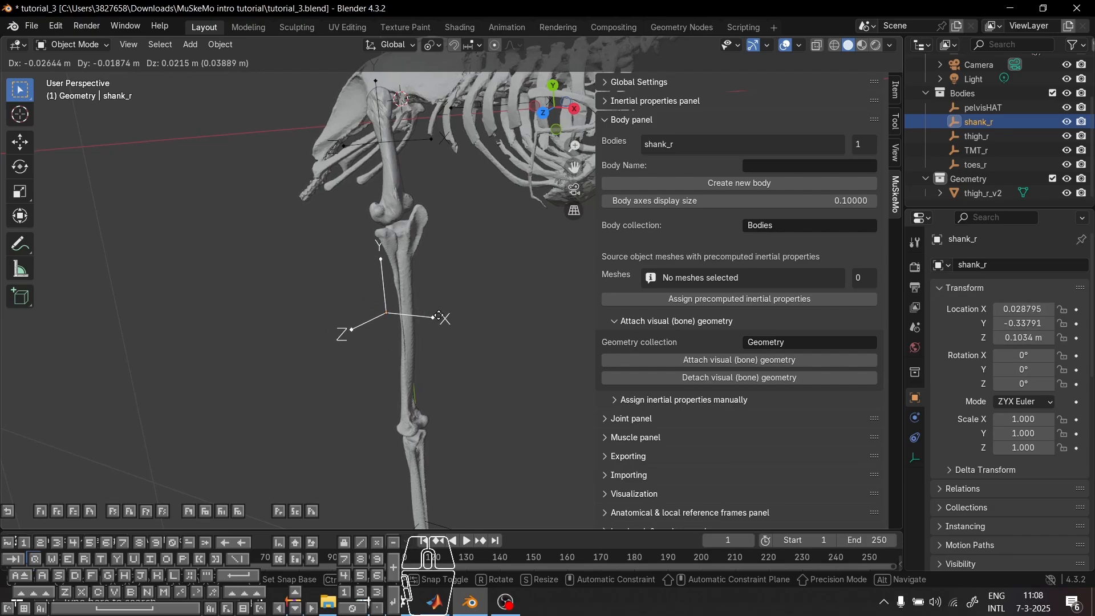
click(439, 315)
shift+middle_drag(443, 255, 381, 308)
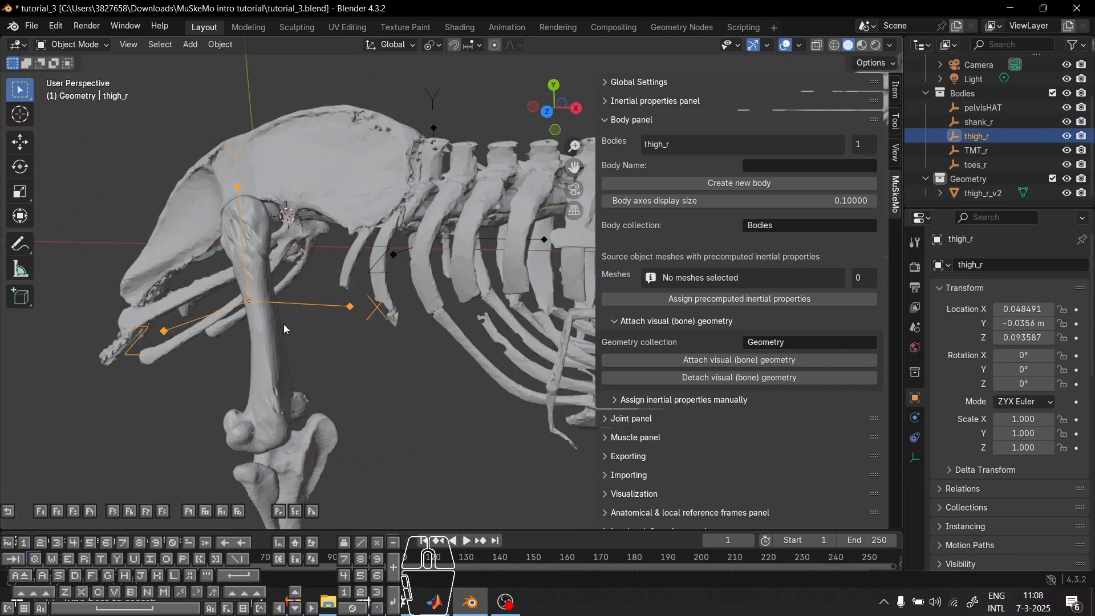
Select the attached right thigh bone and examine its place in the Geometry collection
click(283, 324)
click(312, 304)
click(268, 334)
middle_drag(291, 336, 264, 335)
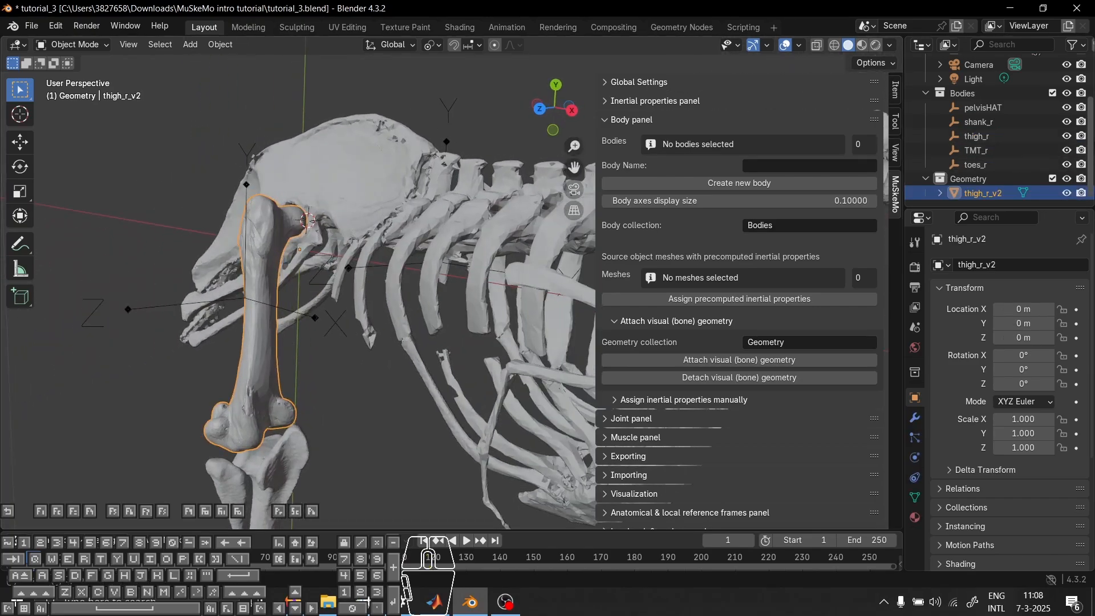
click(973, 183)
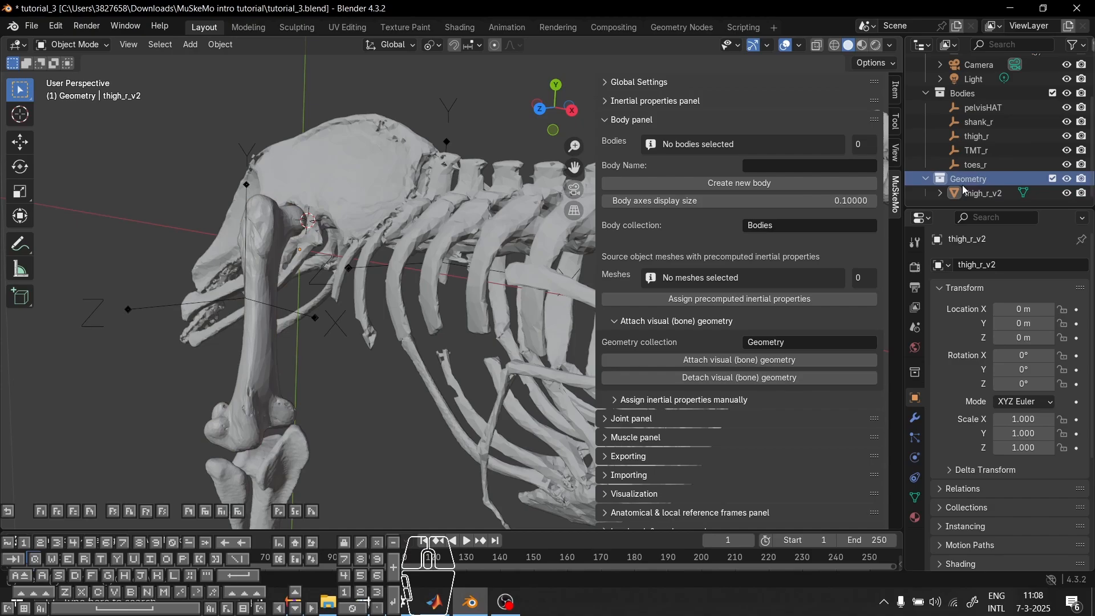
Try to set the geometry collection name to Emu_geometry
double_click(767, 342)
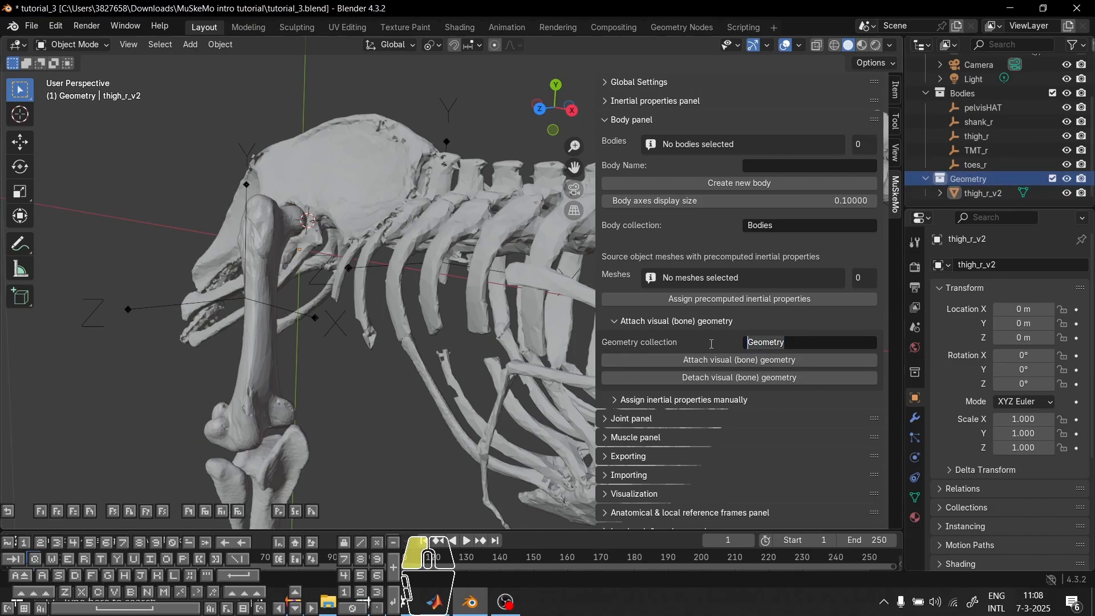
text(Em)
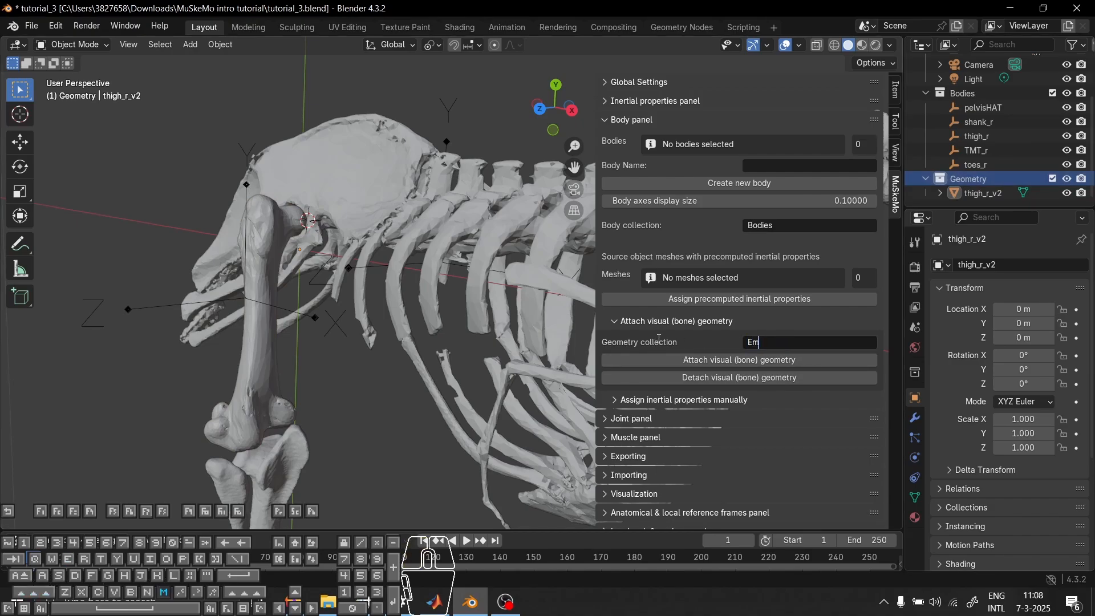
text(u_geometry)
key(BackSpace)
key(BackSpace)
key(BackSpace)
key(BackSpace)
key(BackSpace)
key(BackSpace)
key(BackSpace)
key(BackSpace)
key(BackSpace)
key(BackSpace)
key(Escape)
scroll(473, 413, down, 3)
mouse_move(478, 416)
middle_down()
mouse_move(432, 388)
mouse_move(547, 368)
middle_up()
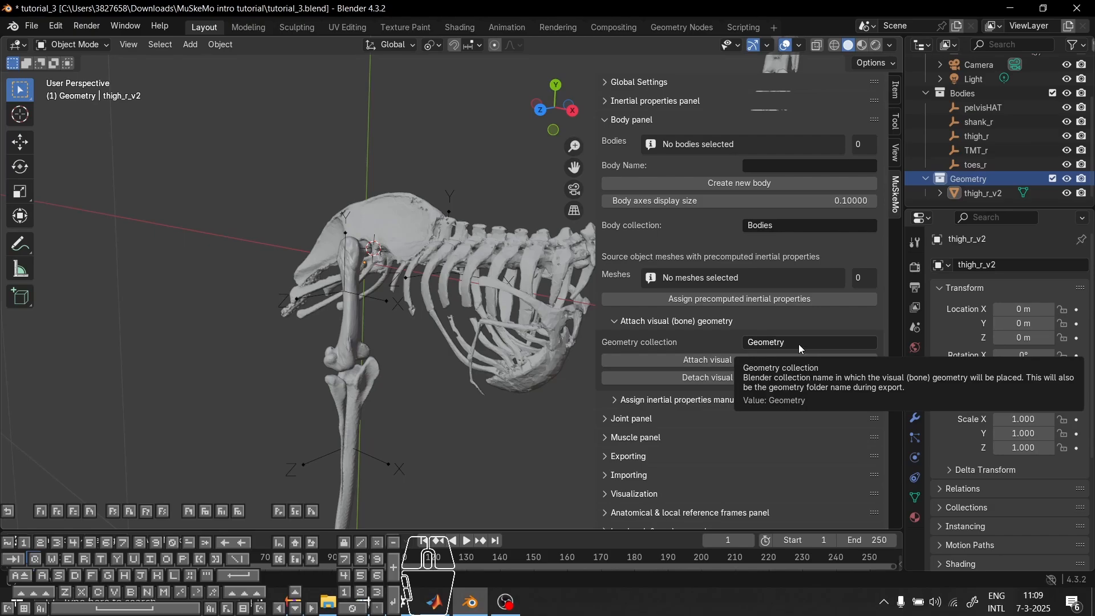
middle_drag(354, 365, 381, 395)
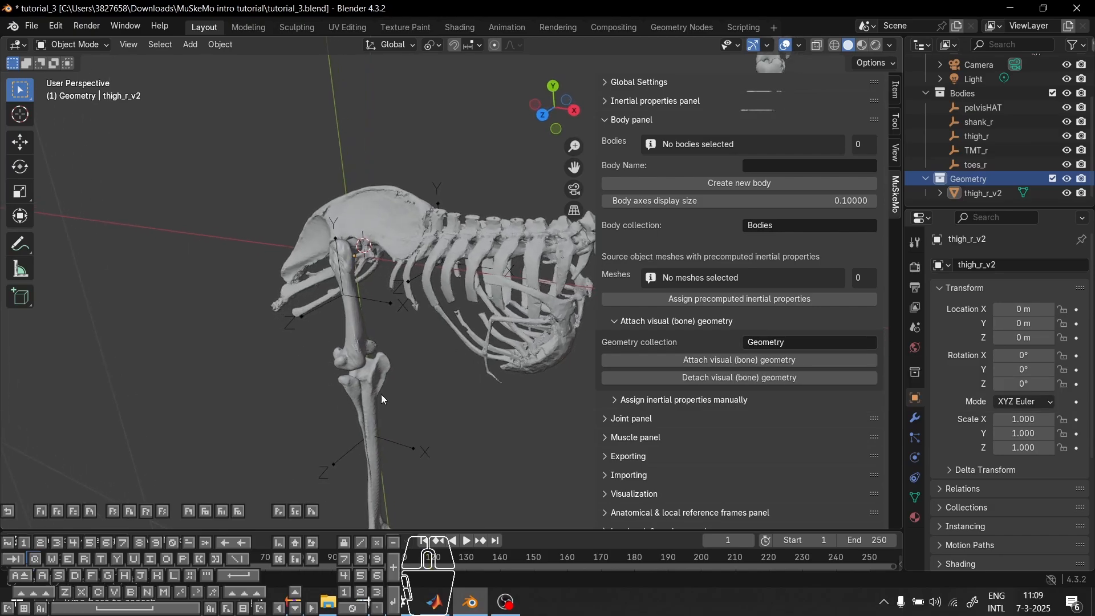
scroll(426, 437, up, 3)
middle_drag(428, 441, 474, 382)
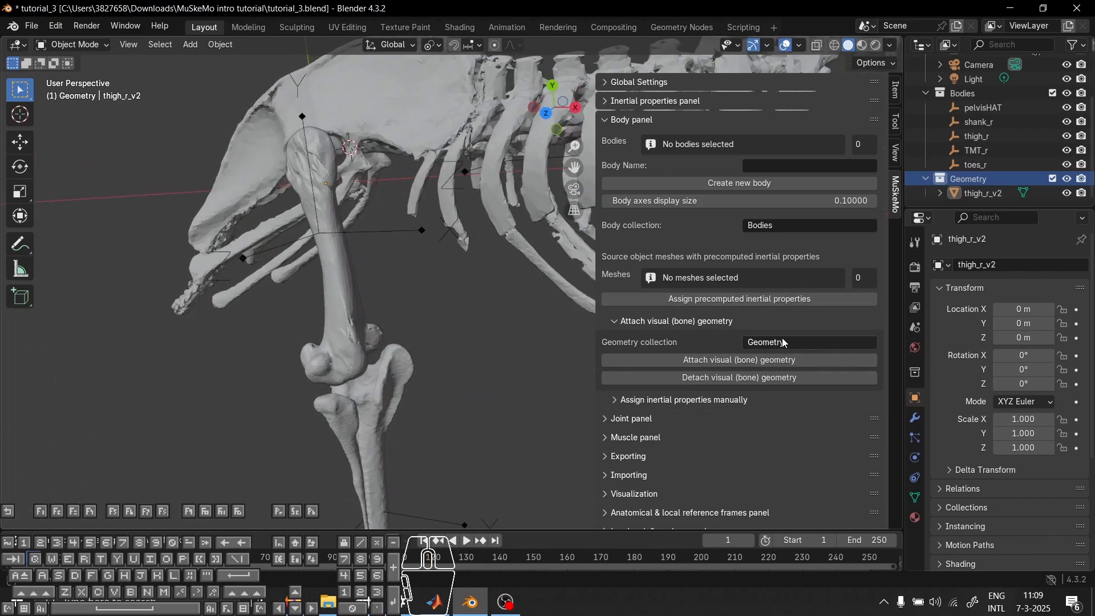
Attach the pelvis/trunk, neck and head bone meshes to the pelvisHAT body as visual geometry
middle_drag(386, 359, 478, 380)
middle_drag(347, 344, 385, 399)
click(366, 306)
scroll(388, 340, up, 3)
scroll(388, 340, down, 6)
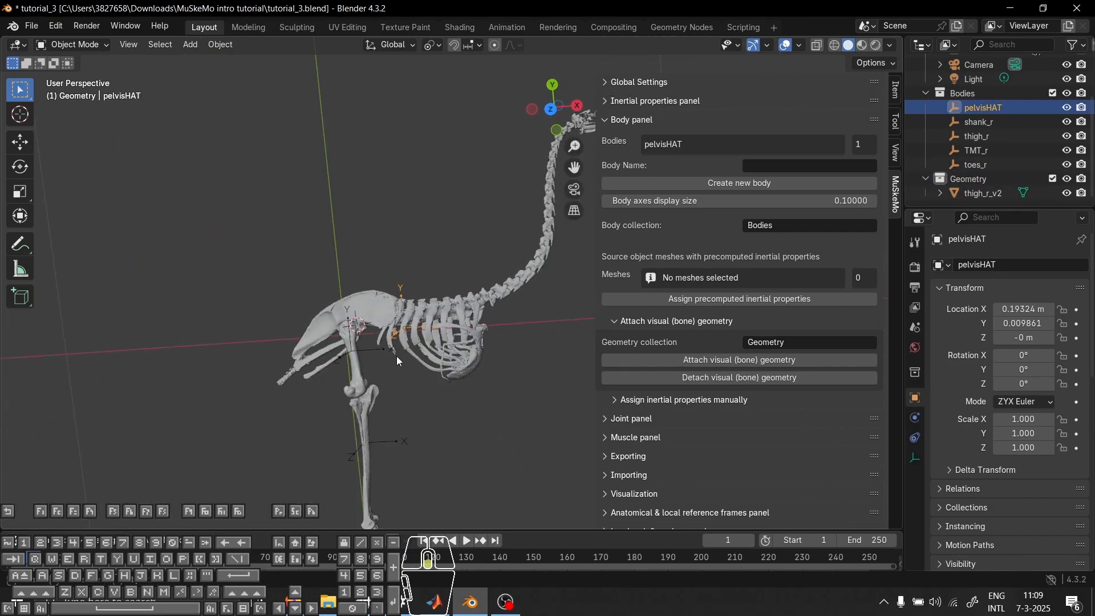
click(459, 306)
middle_drag(495, 343, 390, 331)
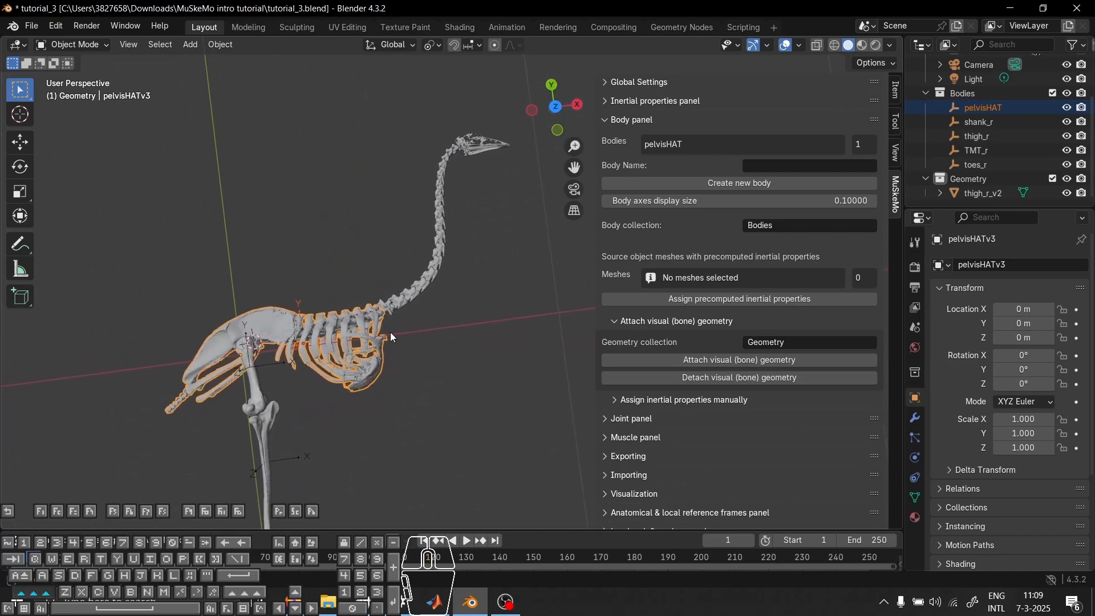
drag(351, 159, 467, 334)
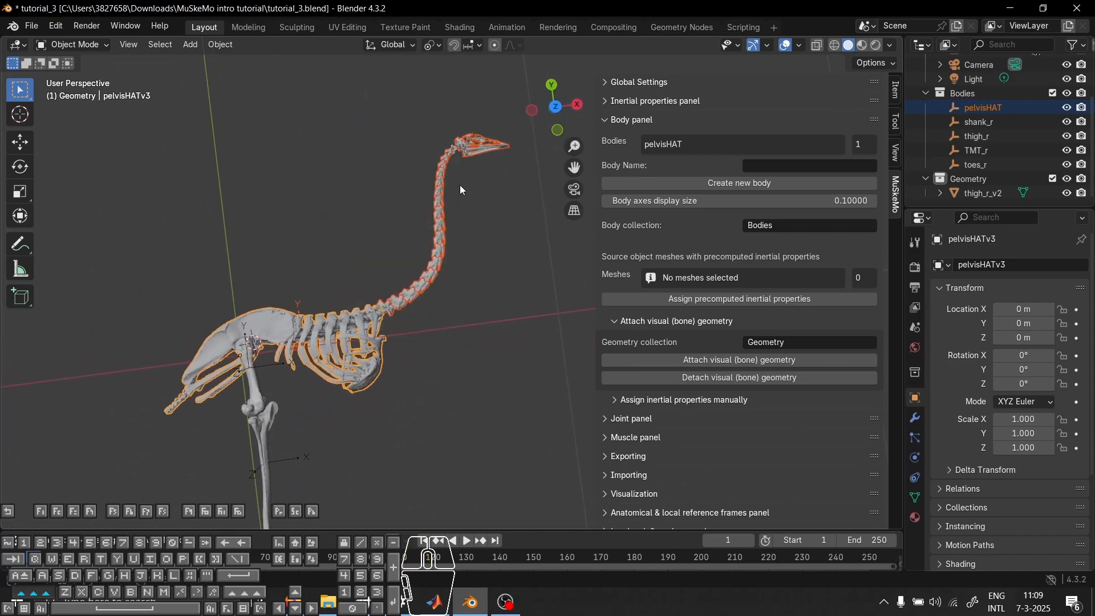
shift+drag(404, 106, 524, 207)
shift+middle_drag(490, 252, 506, 178)
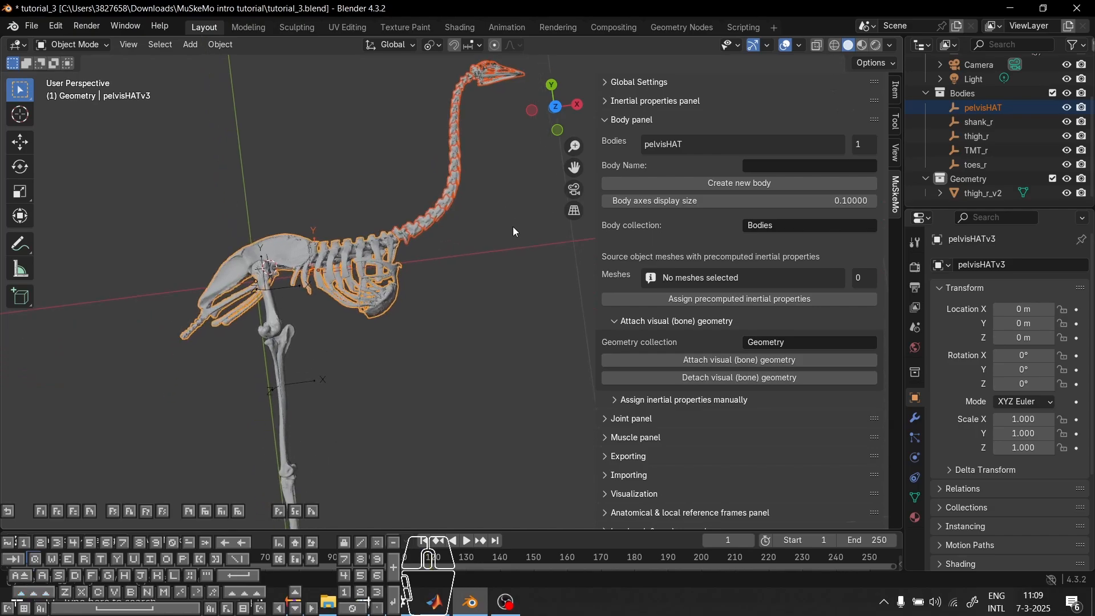
middle_drag(513, 227, 321, 235)
scroll(402, 296, up, 7)
scroll(403, 296, down, 5)
middle_drag(402, 296, 503, 280)
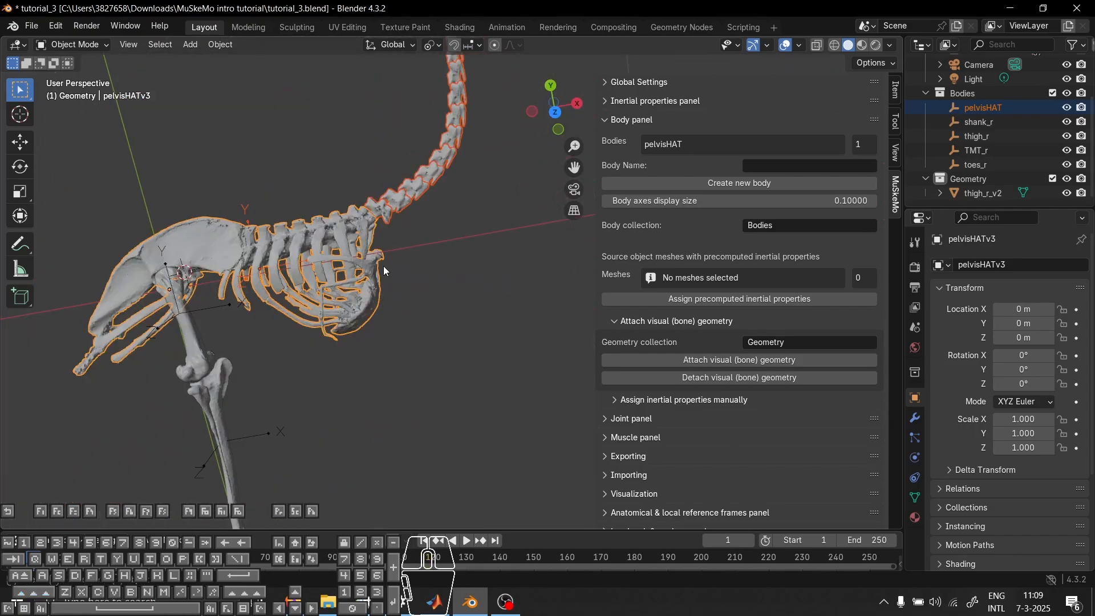
click(718, 361)
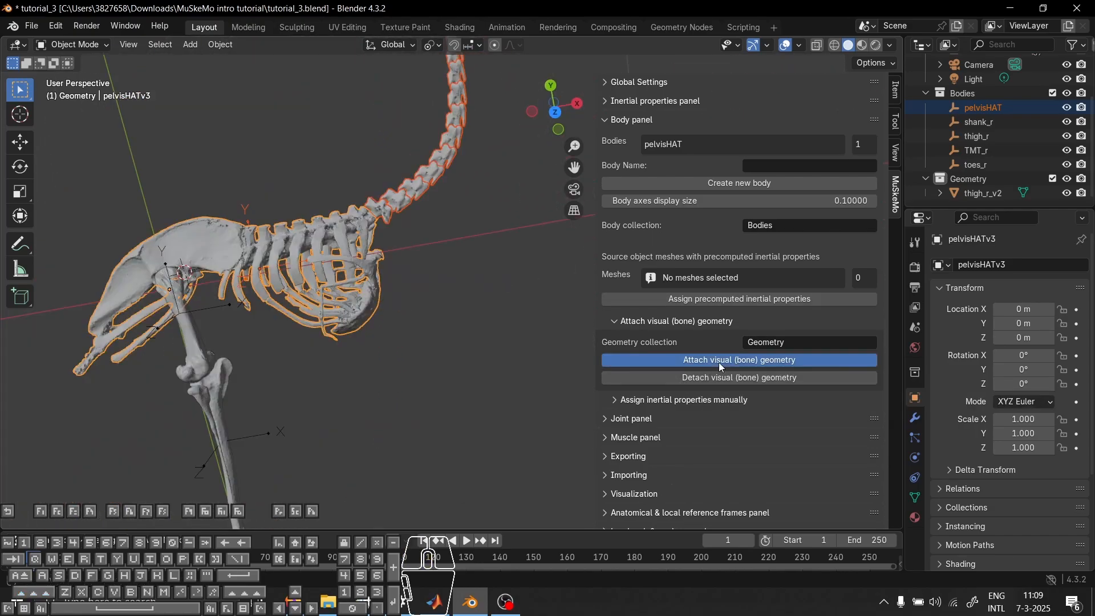
Try to move the pelvisHAT body together with its attached trunk, neck and head bones
click(336, 364)
click(244, 217)
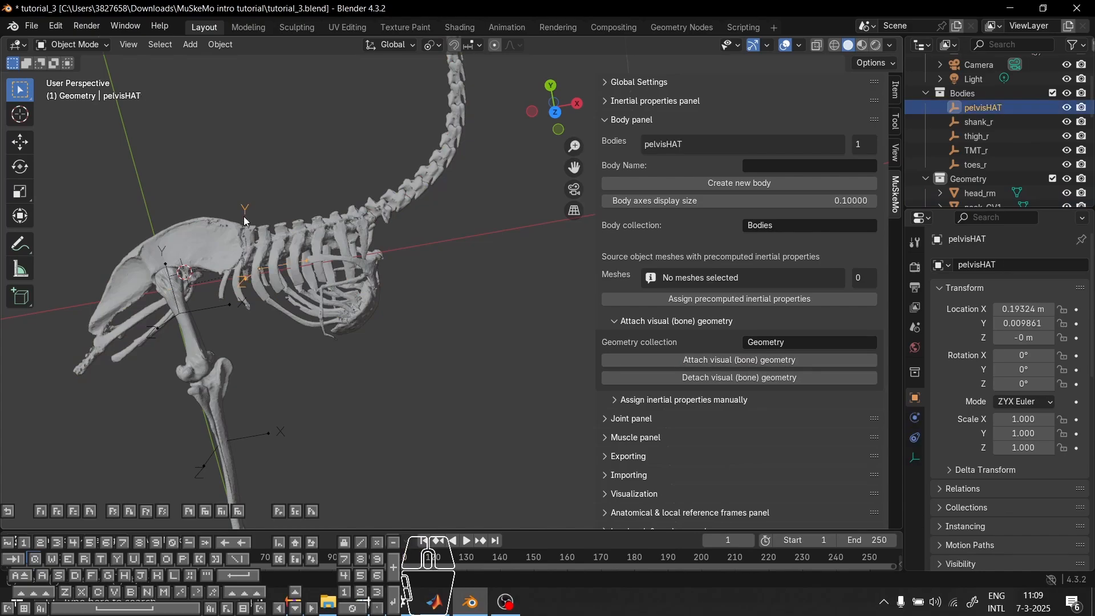
key(g)
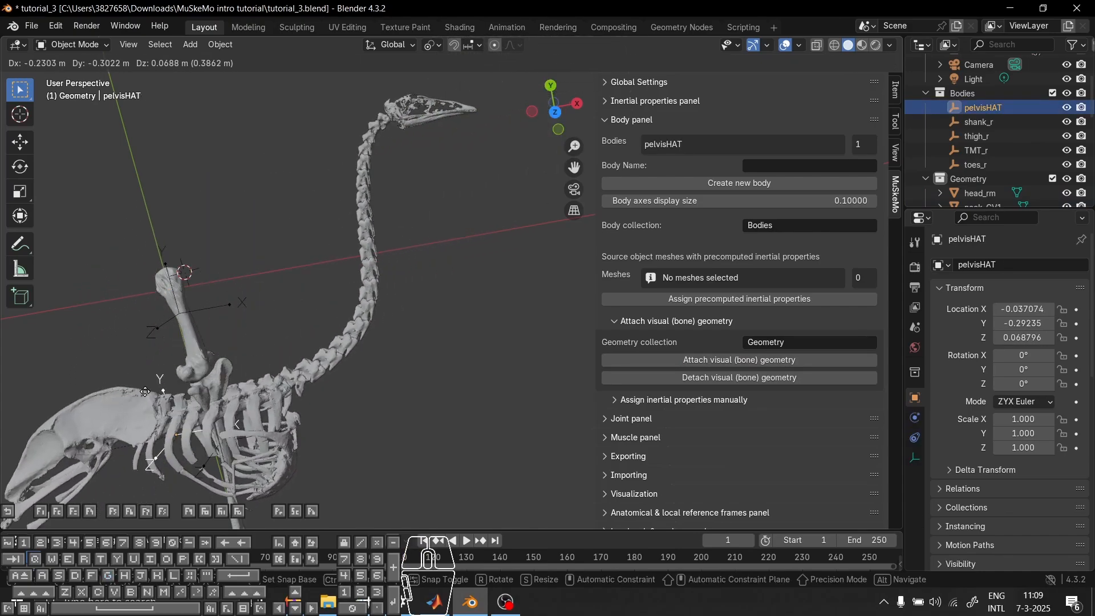
key(Escape)
scroll(362, 418, down, 3)
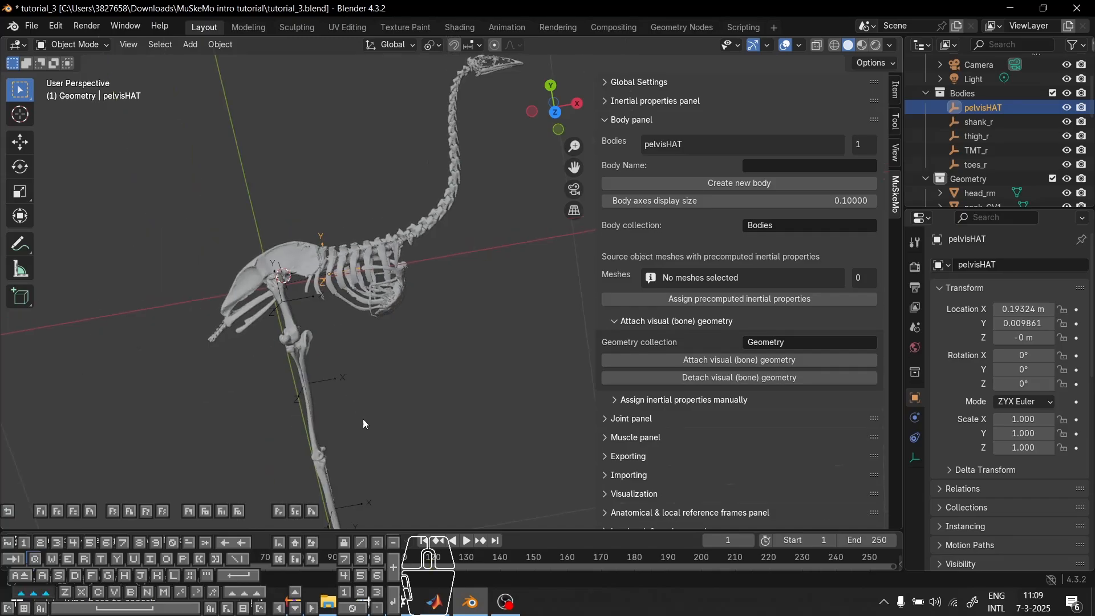
Detach the pelvisHATv3 bone mesh from its body
shift+middle_drag(468, 442, 433, 343)
middle_drag(400, 405, 356, 188)
click(375, 195)
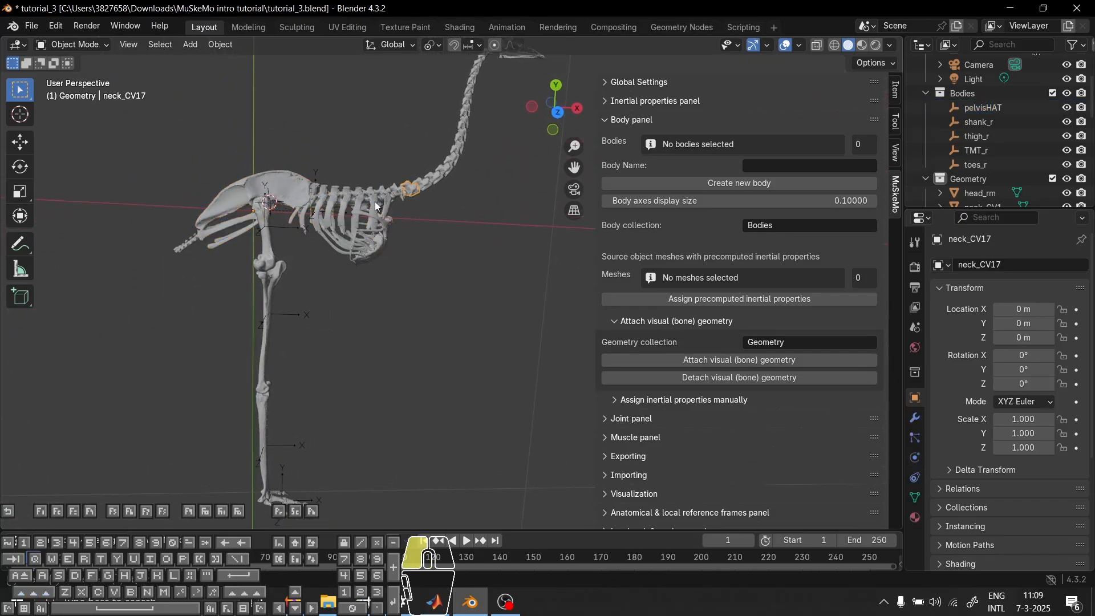
click(375, 201)
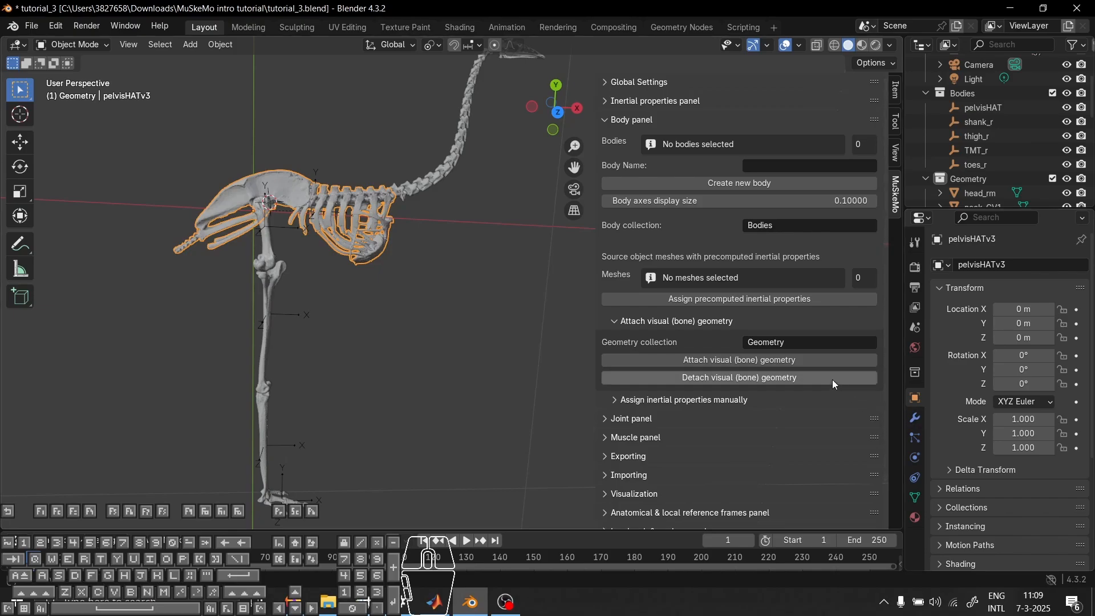
Try to move the pelvisHAT body without the detached pelvis bone
click(318, 181)
key(g)
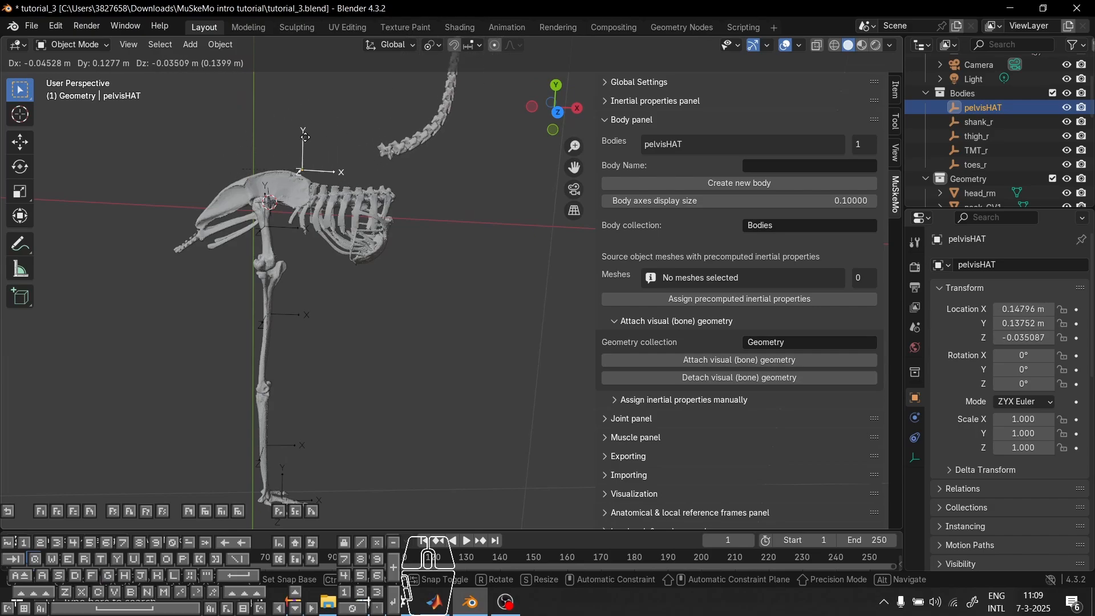
key(Escape)
Attach the pelvisHATv3 bone mesh to the pelvisHAT body again as visual geometry
click(344, 191)
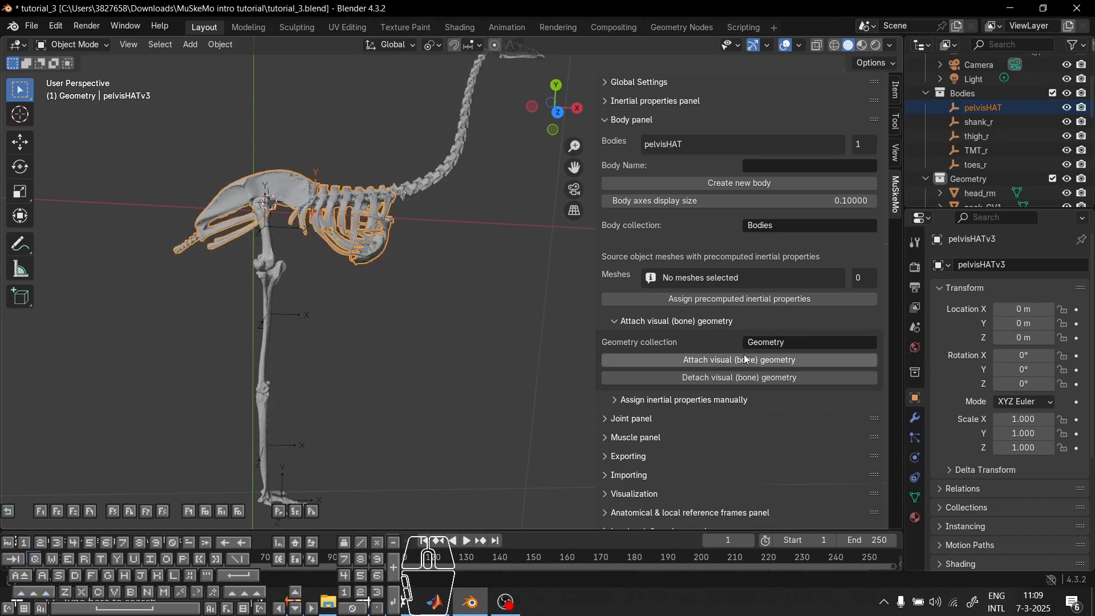
click(318, 180)
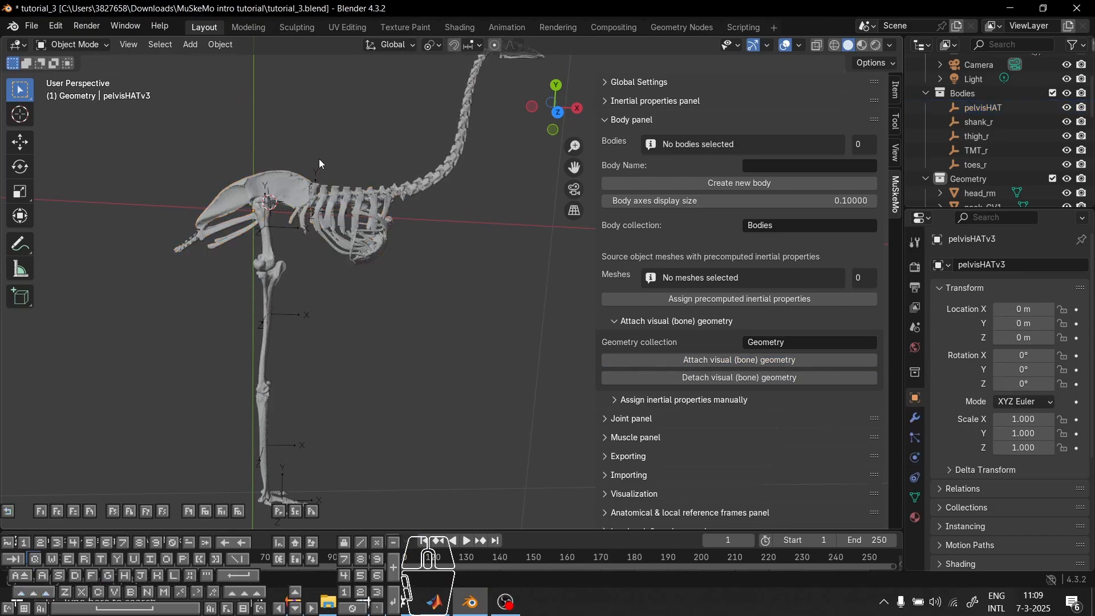
middle_drag(318, 181, 358, 252)
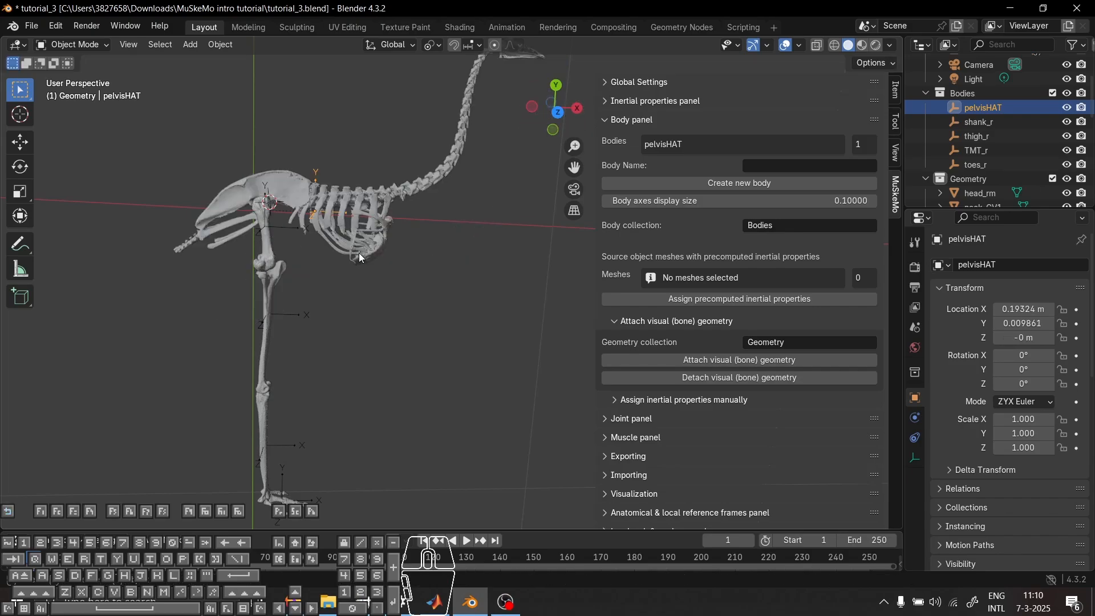
Attach the right shank bone mesh to the shank_r body as visual geometry
scroll(309, 345, up, 2)
shift+middle_drag(309, 346, 473, 273)
shift+middle_drag(457, 235, 408, 245)
drag(441, 211, 320, 266)
middle_drag(484, 239, 452, 234)
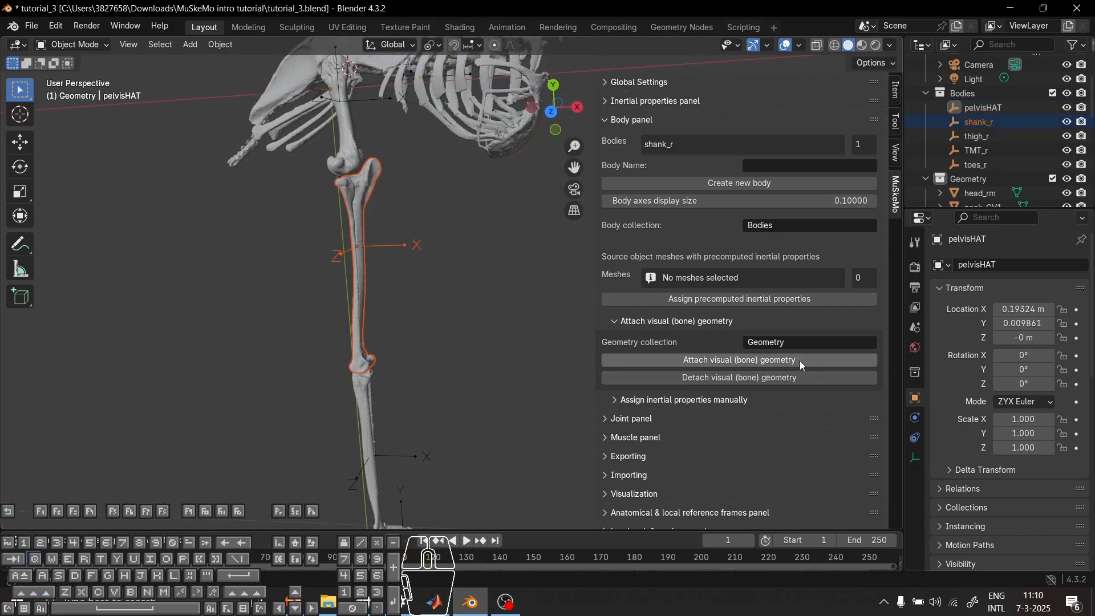
Attach the right tarsometatarsus bone mesh to the TMT_r body as visual geometry
shift+middle_drag(393, 427, 457, 240)
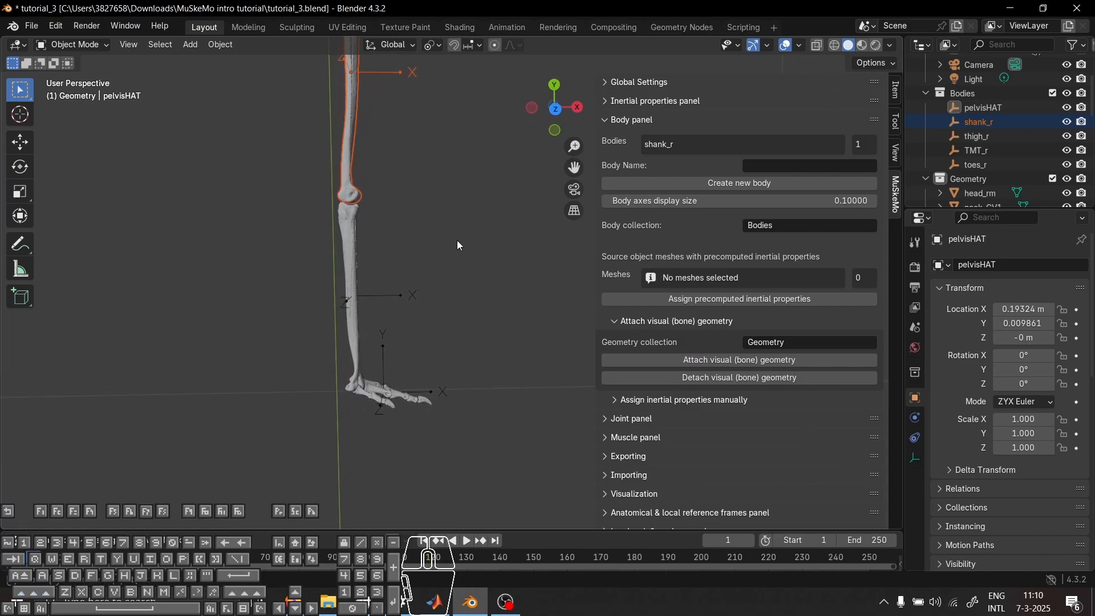
drag(457, 240, 298, 308)
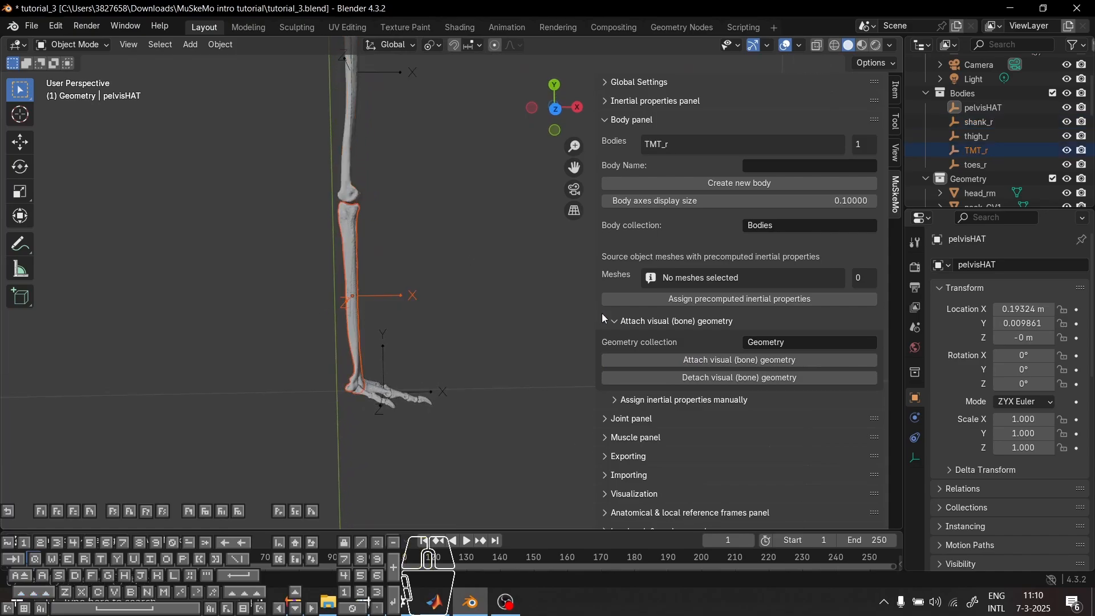
click(761, 361)
Attach the right toe bone meshes to the toes_r body as visual geometry
scroll(433, 412, up, 2)
drag(449, 401, 342, 504)
click(788, 361)
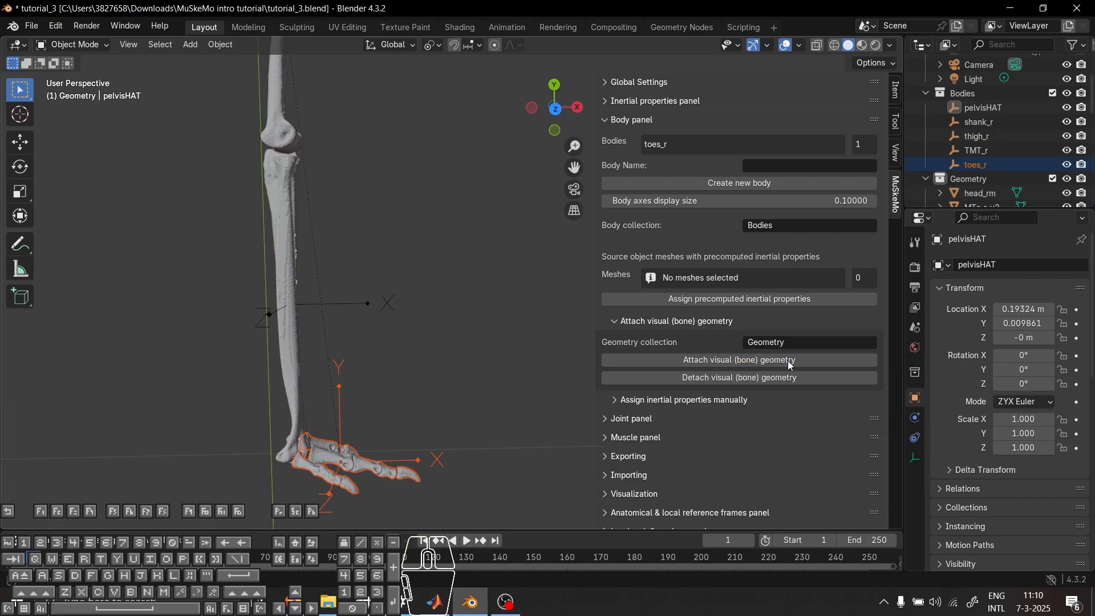
Try to move the toes_r body together with its attached toe bones
middle_drag(359, 350, 331, 353)
click(340, 406)
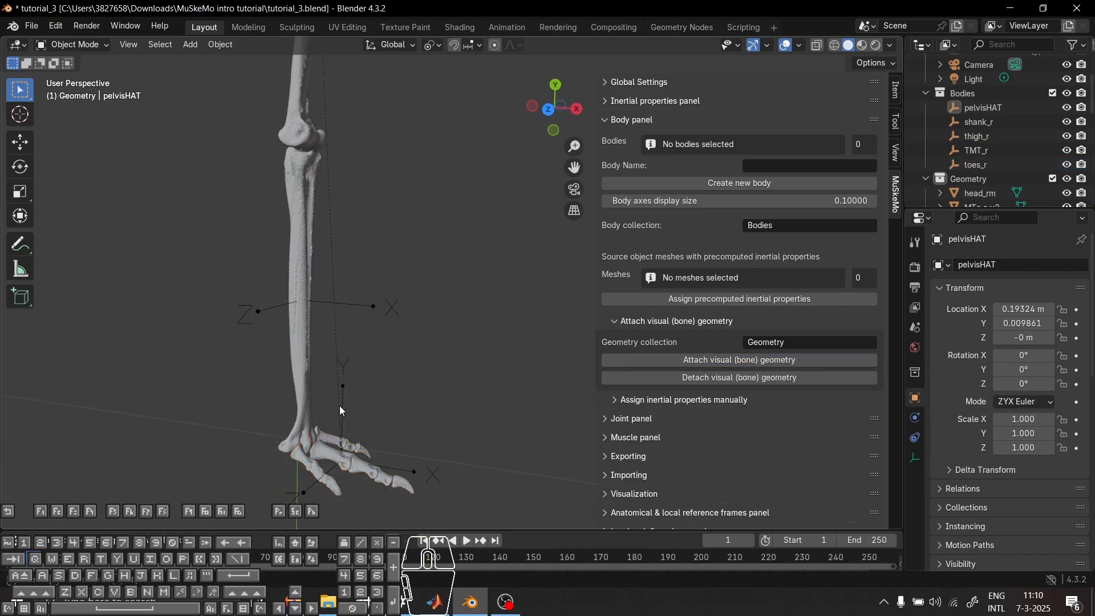
click(342, 410)
key(g)
key(Escape)
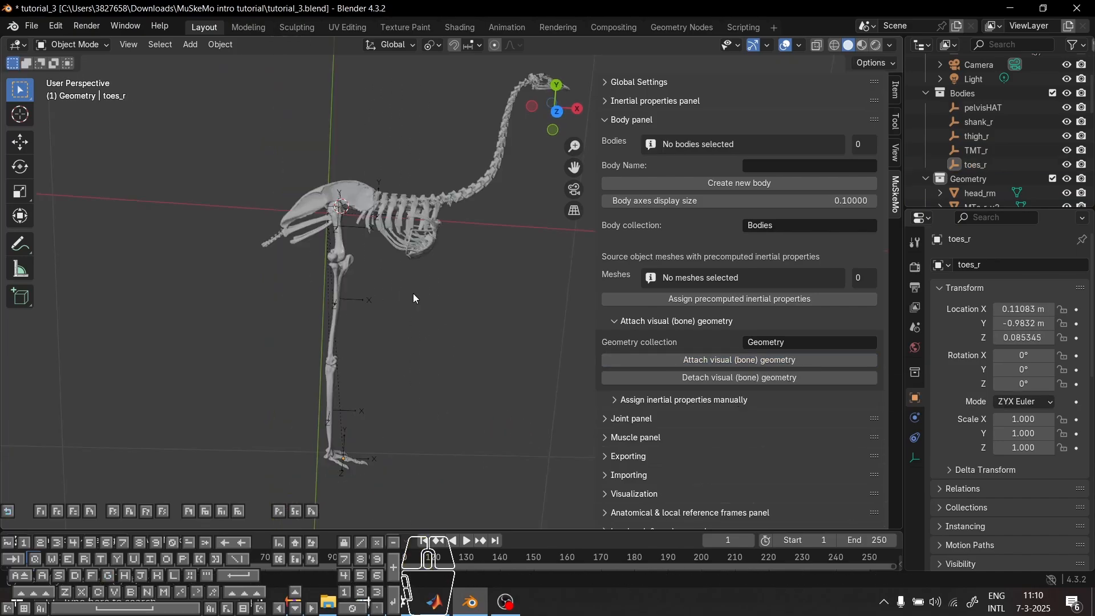
Select the pelvisHAT body, close the body settings and open the joint settings
scroll(500, 268, up, 3)
middle_drag(501, 268, 487, 268)
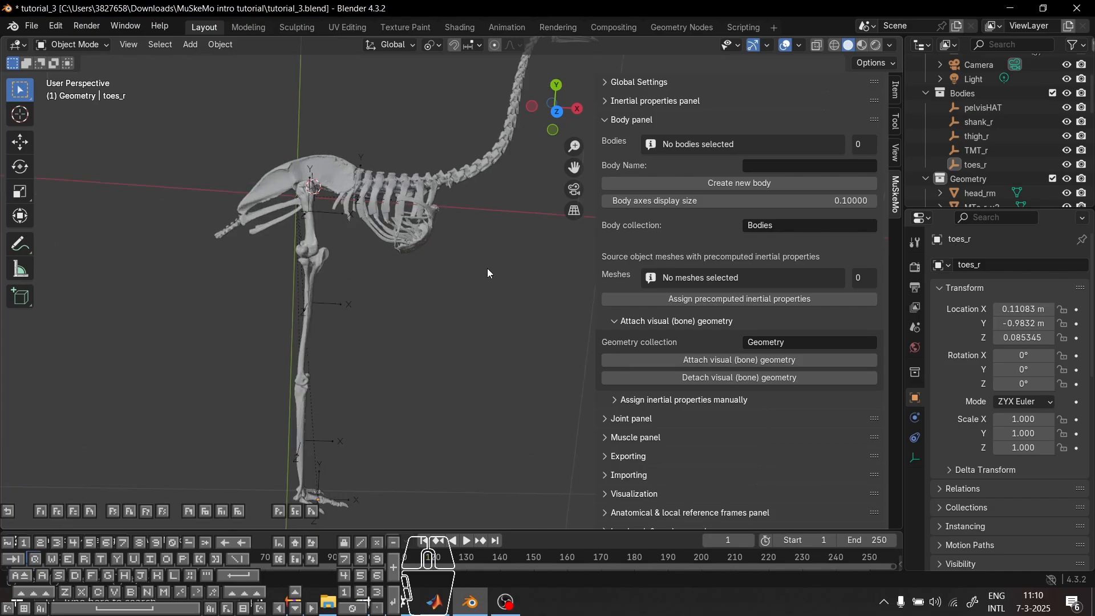
shift+middle_drag(360, 342, 459, 392)
click(422, 233)
click(658, 116)
click(650, 139)
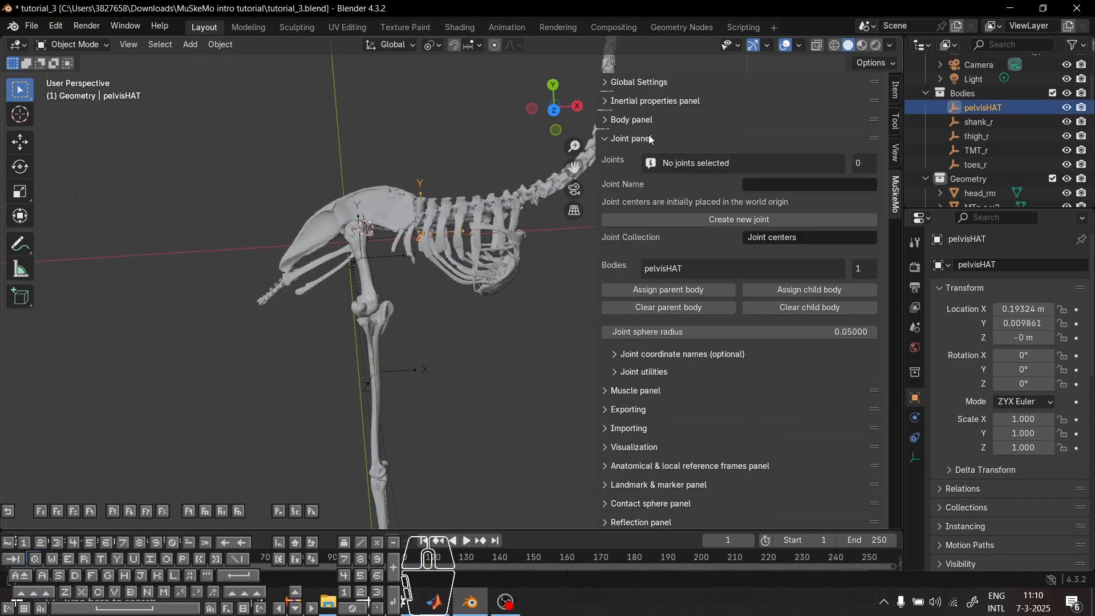
Examine the right leg bones around the hip and knee from several angles
middle_drag(513, 371, 784, 194)
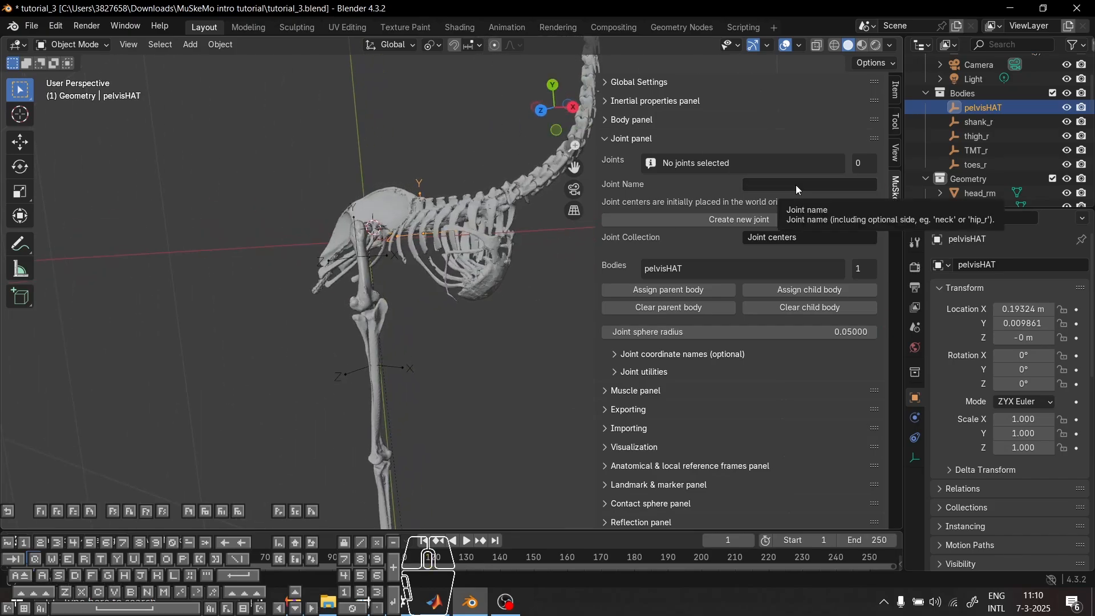
shift+middle_drag(378, 336, 373, 398)
scroll(382, 350, up, 1)
scroll(382, 350, up, 3)
shift+middle_drag(312, 350, 333, 251)
mouse_move(344, 381)
middle_down()
mouse_move(519, 371)
mouse_move(333, 257)
mouse_move(336, 166)
middle_up()
middle_drag(458, 318, 339, 252)
shift+middle_drag(367, 341, 321, 286)
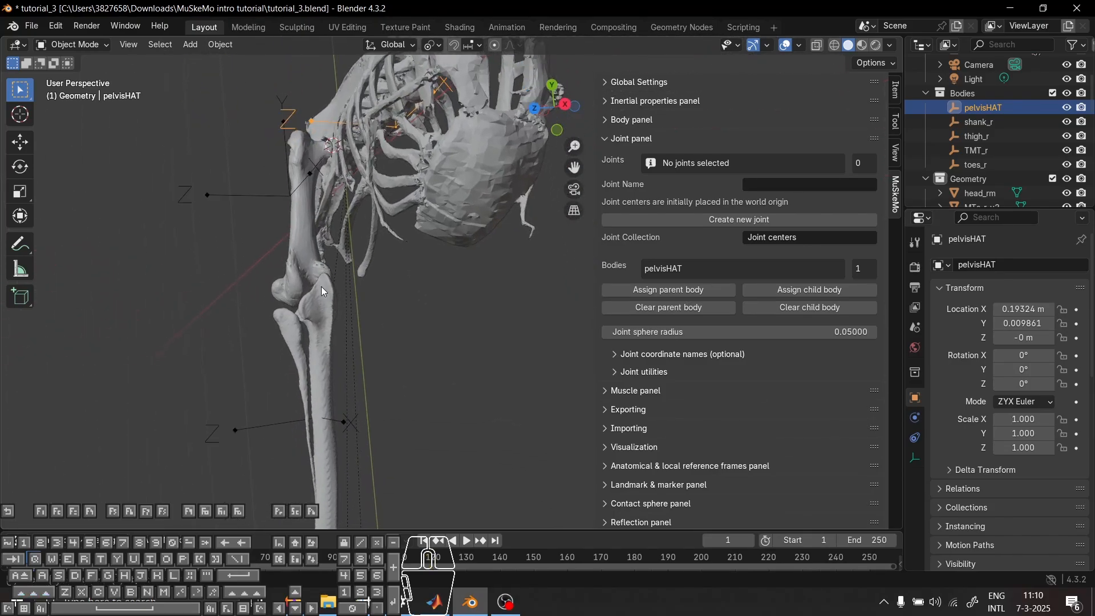
shift+middle_drag(406, 305, 395, 324)
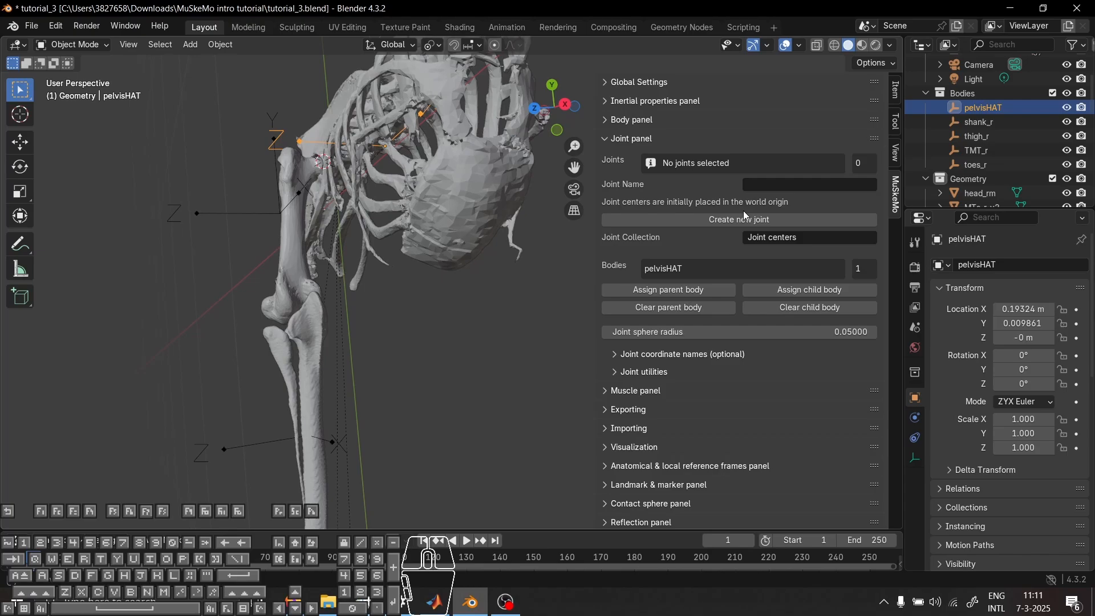
Set the name for the new joint to knee_r
click(790, 186)
text(knee_r)
click(705, 193)
Try creating the knee_r joint with a sphere radius of 0.05
click(777, 218)
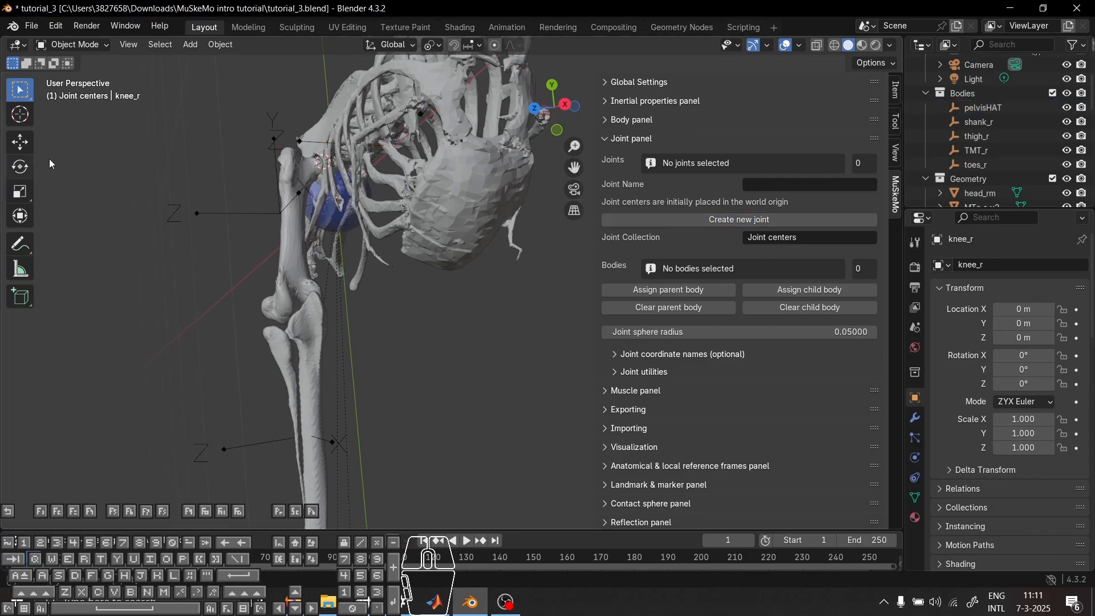
middle_drag(49, 163, 399, 217)
click(181, 122)
middle_drag(182, 122, 195, 181)
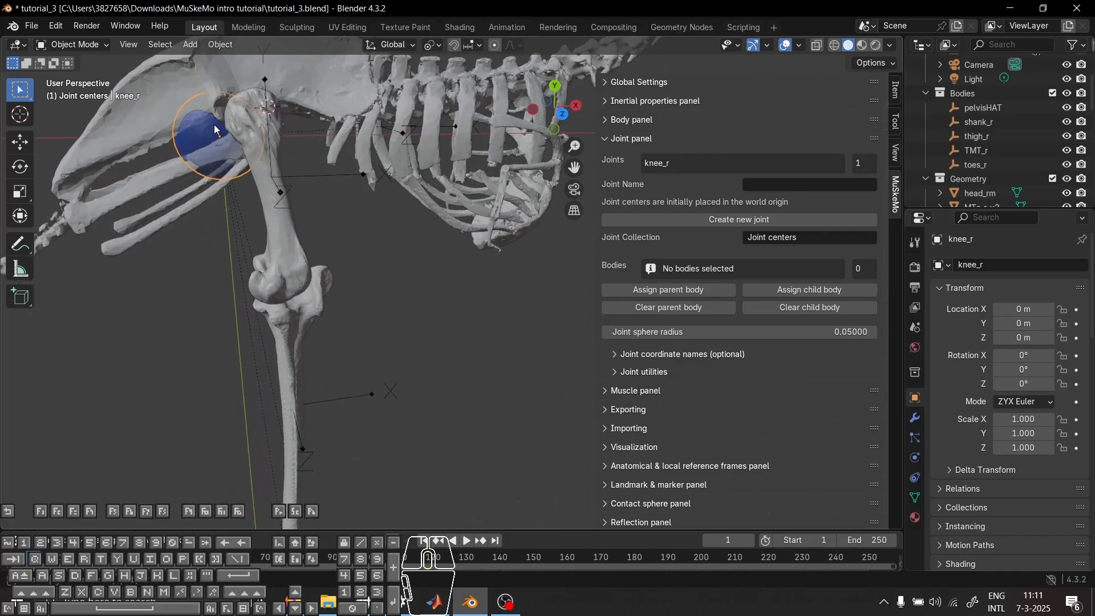
middle_drag(217, 130, 265, 222)
click(264, 222)
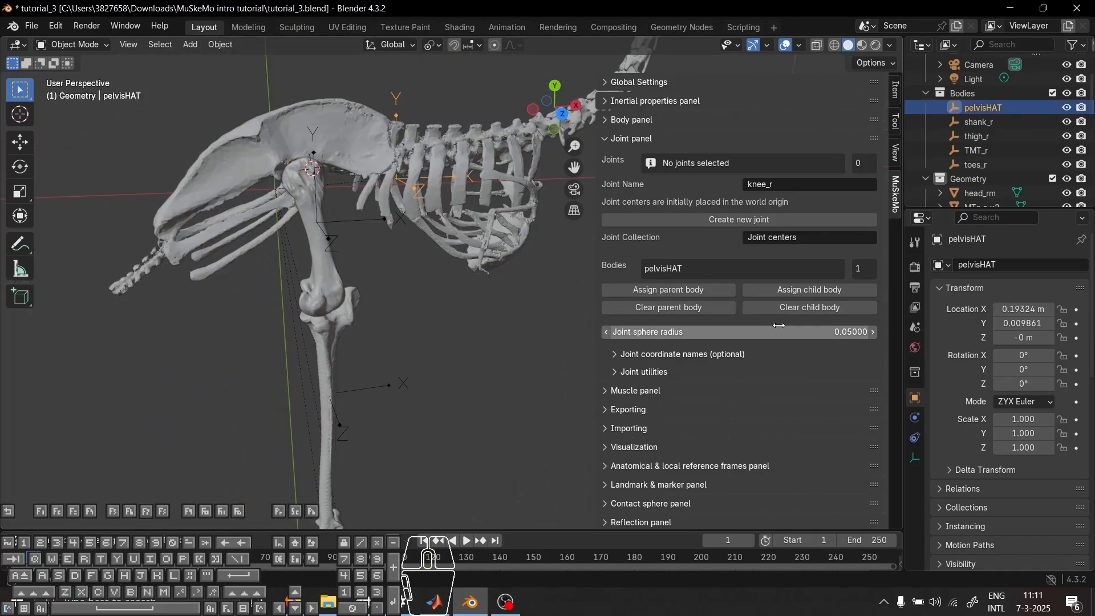
Set the joint sphere radius to 0.025, then create the knee_r joint and select its sphere
click(839, 336)
text(0.02)
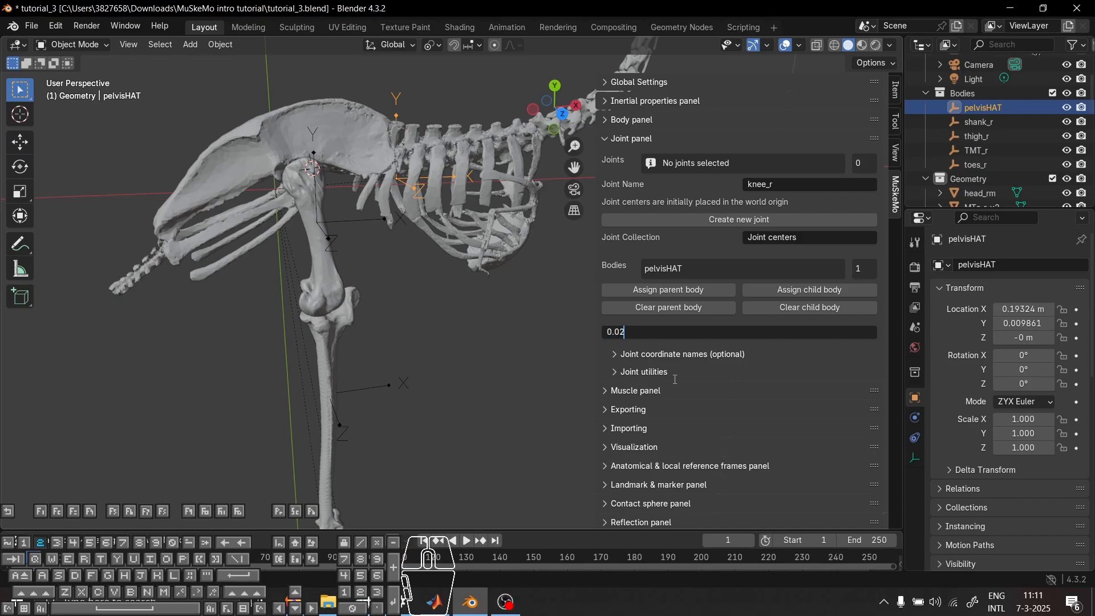
text(5)
key(Return)
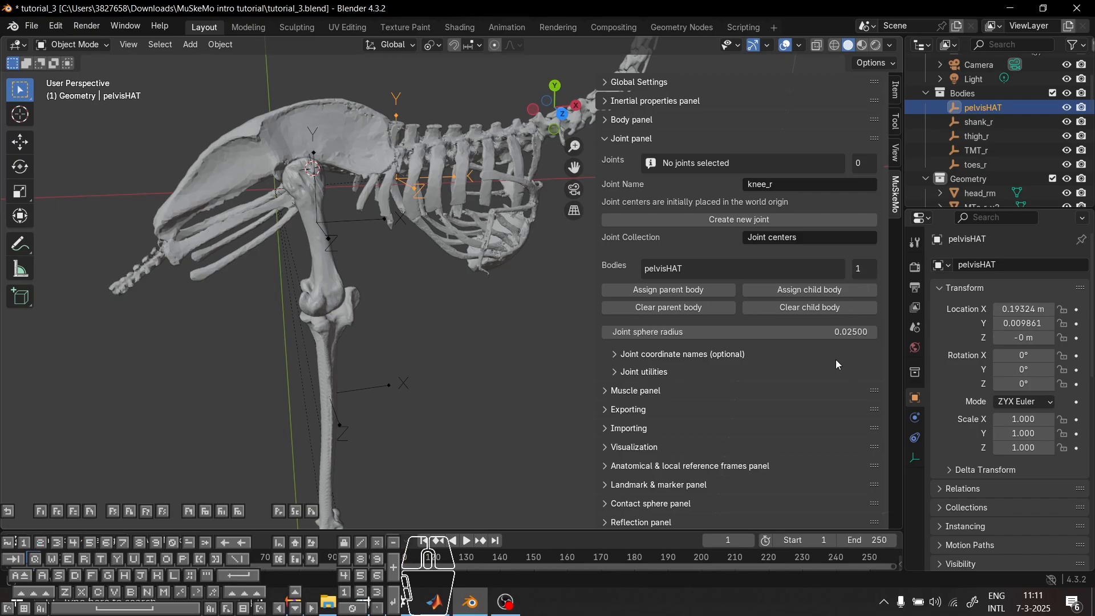
click(738, 221)
middle_drag(333, 237, 190, 317)
click(278, 196)
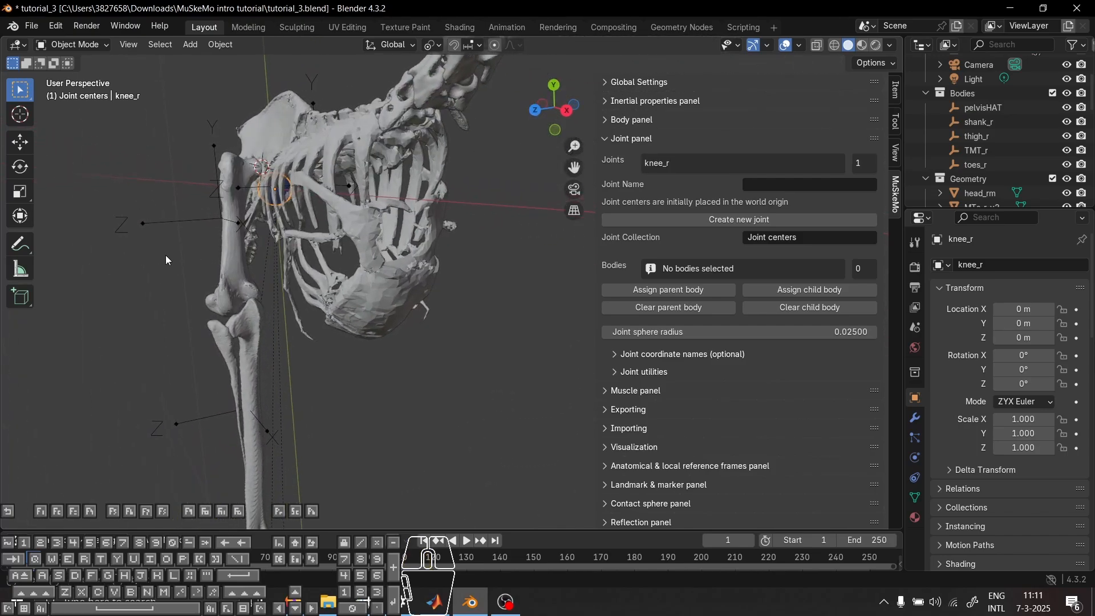
Move the knee_r joint centre freehand down from the world origin to near the knee, about X -0.024, Y -0.165, Z 0.054
middle_drag(166, 260, 193, 257)
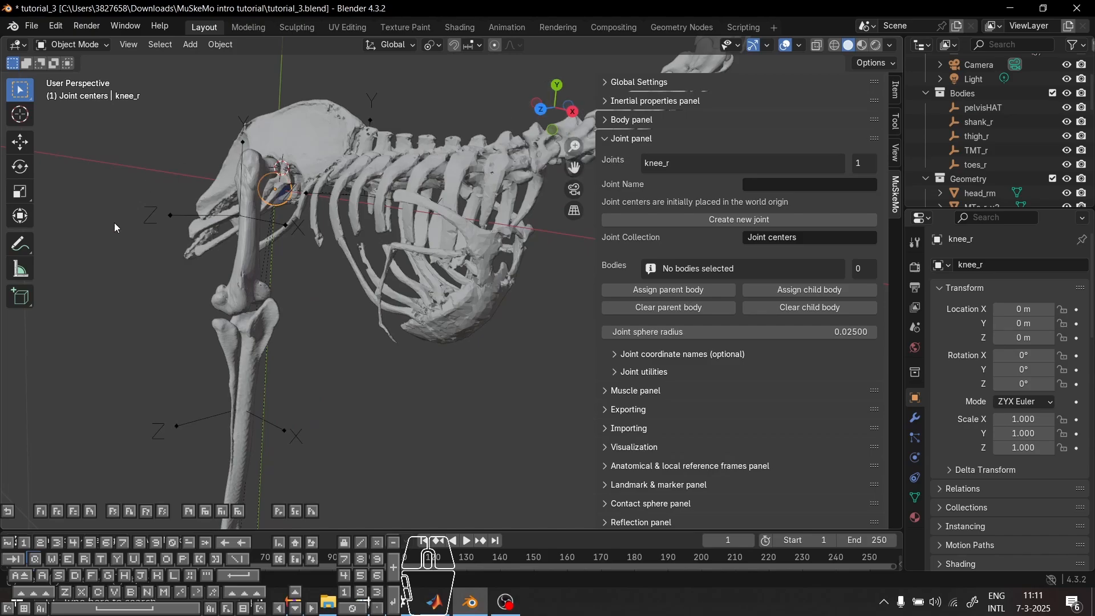
key(g)
click(237, 321)
middle_drag(237, 321, 399, 320)
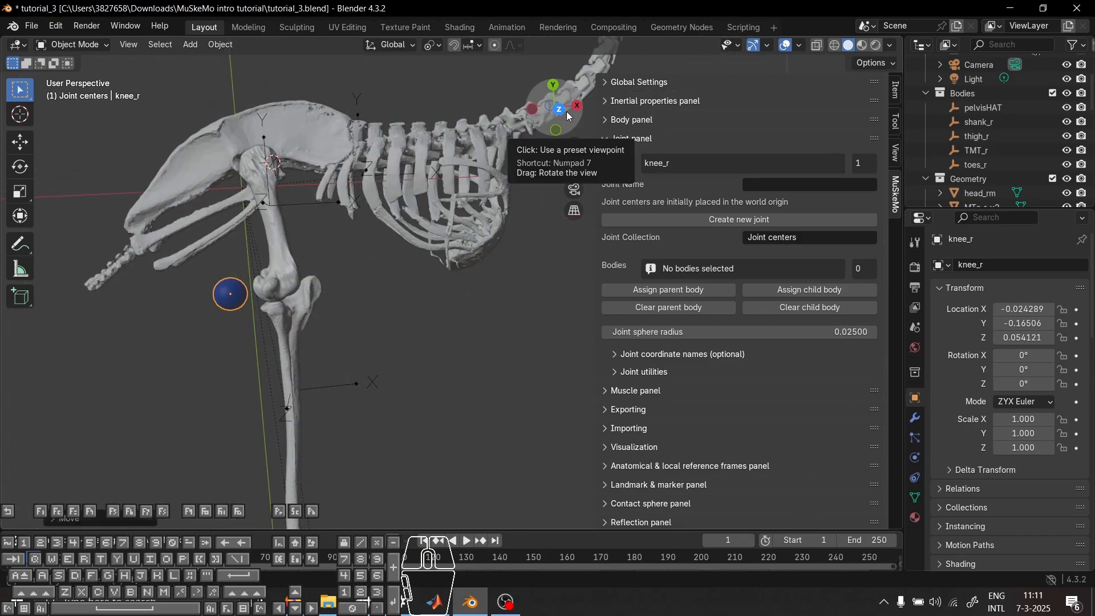
Align the knee_r joint centre with the femoral condyles in the XY plane, at about X 0.042, Y -0.153
click(566, 112)
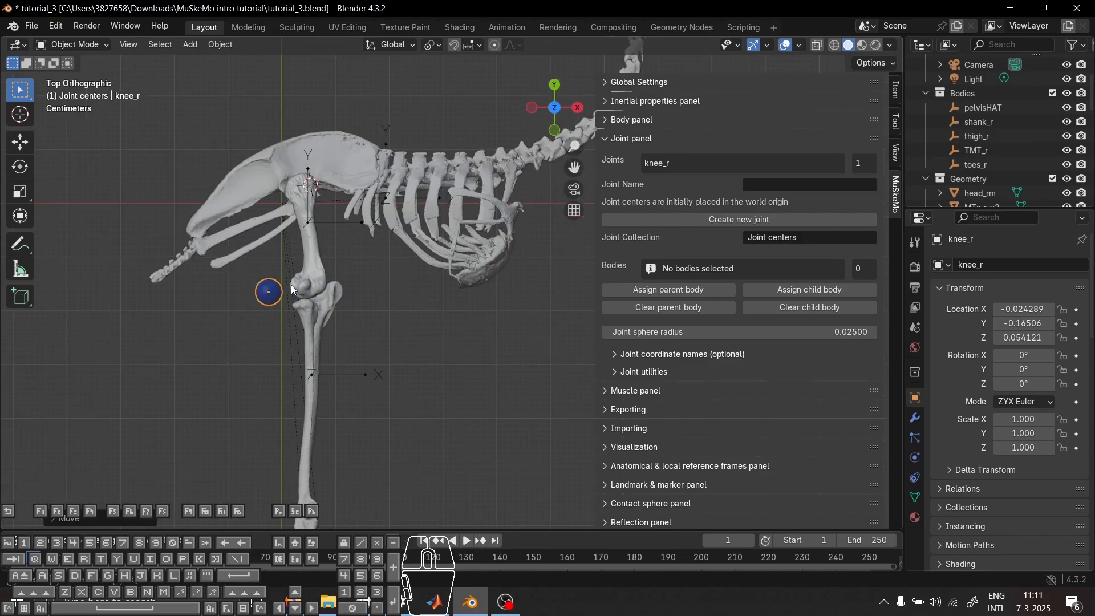
scroll(291, 285, up, 1)
shift+middle_drag(291, 285, 337, 288)
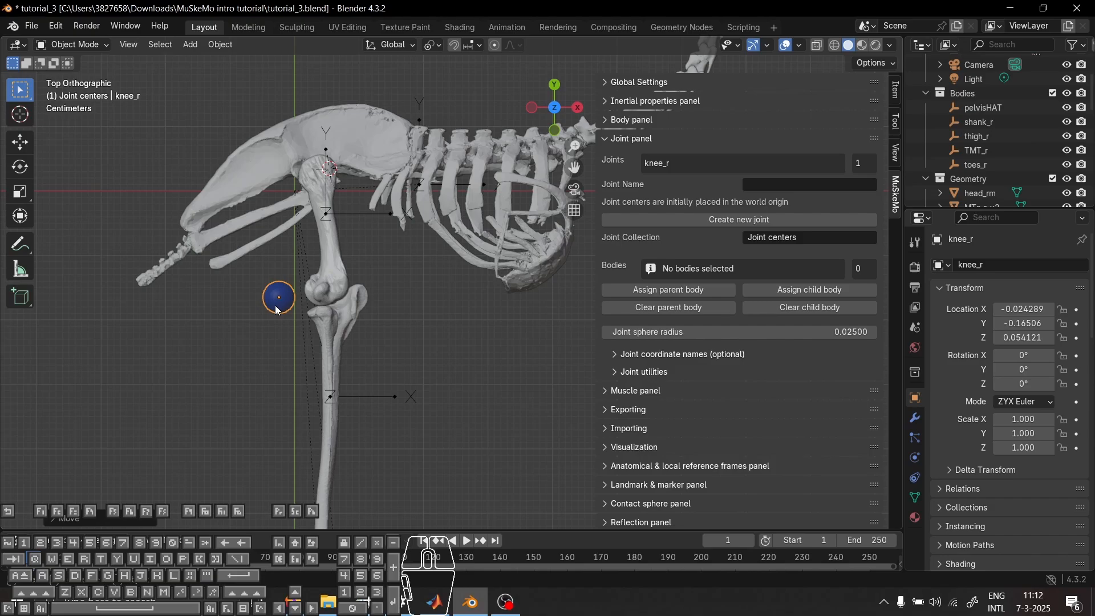
key(g)
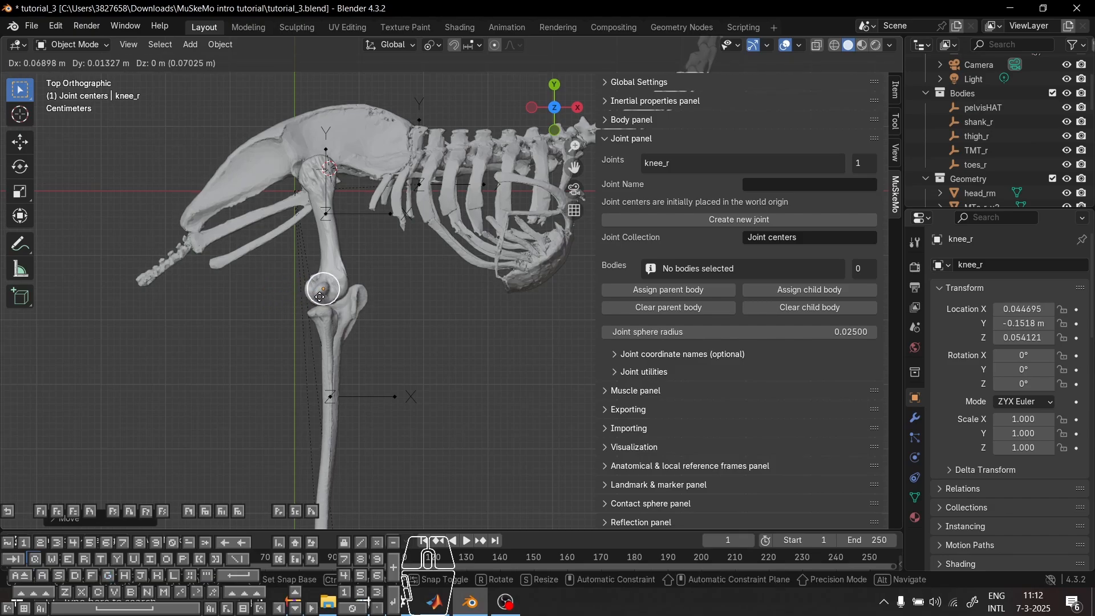
click(321, 302)
key(g)
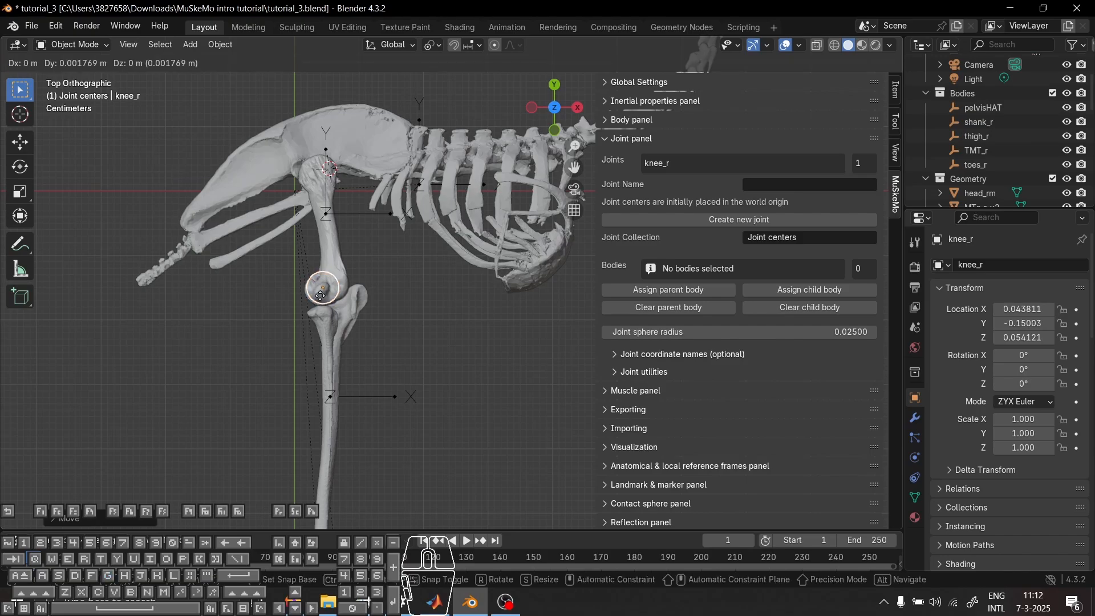
click(326, 292)
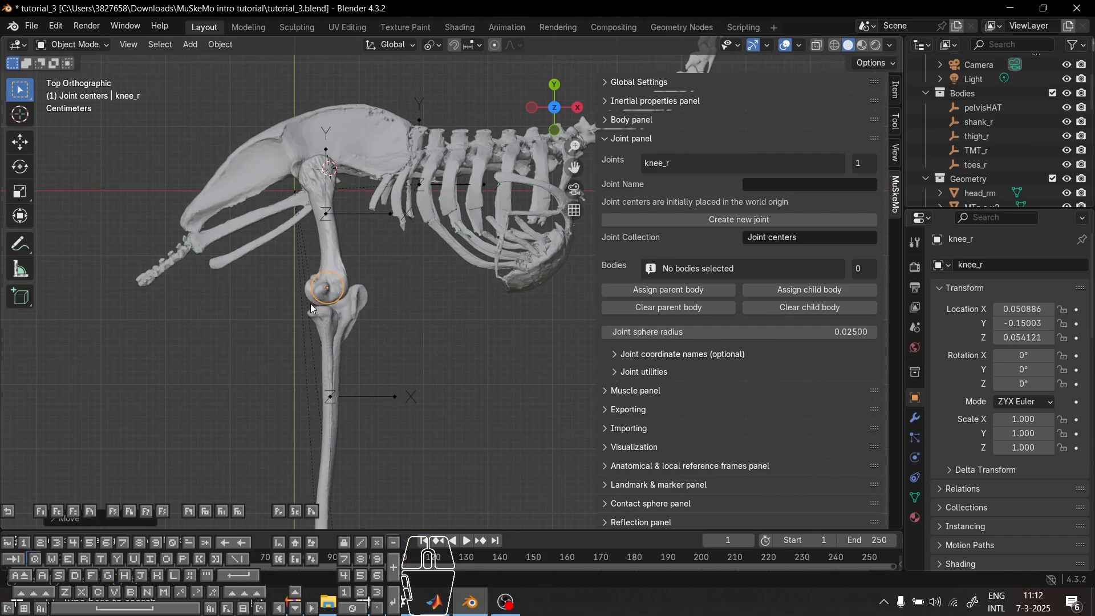
key(g)
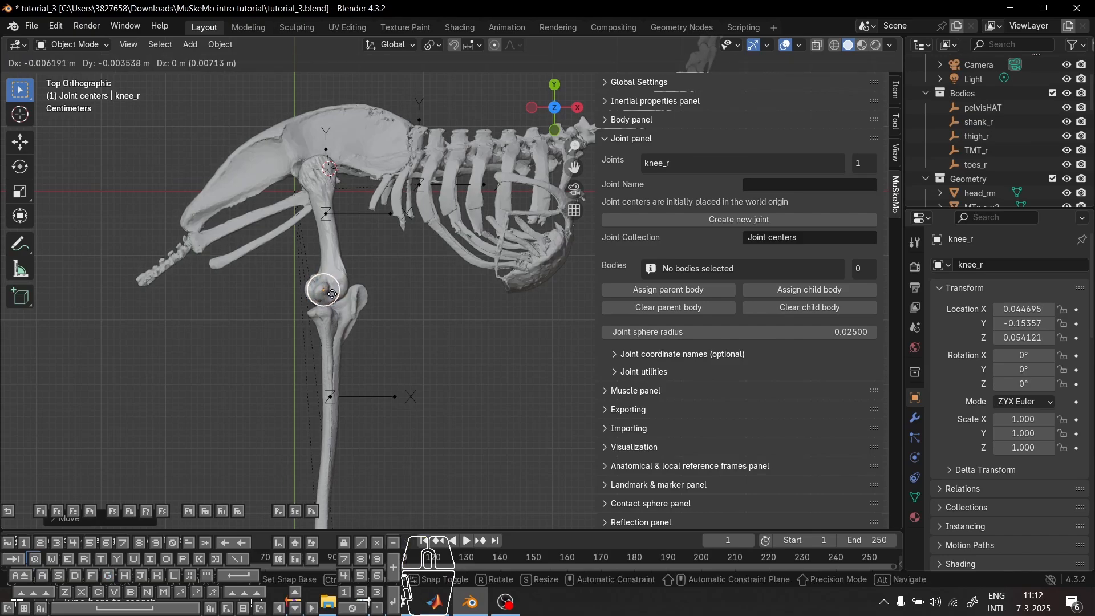
click(333, 297)
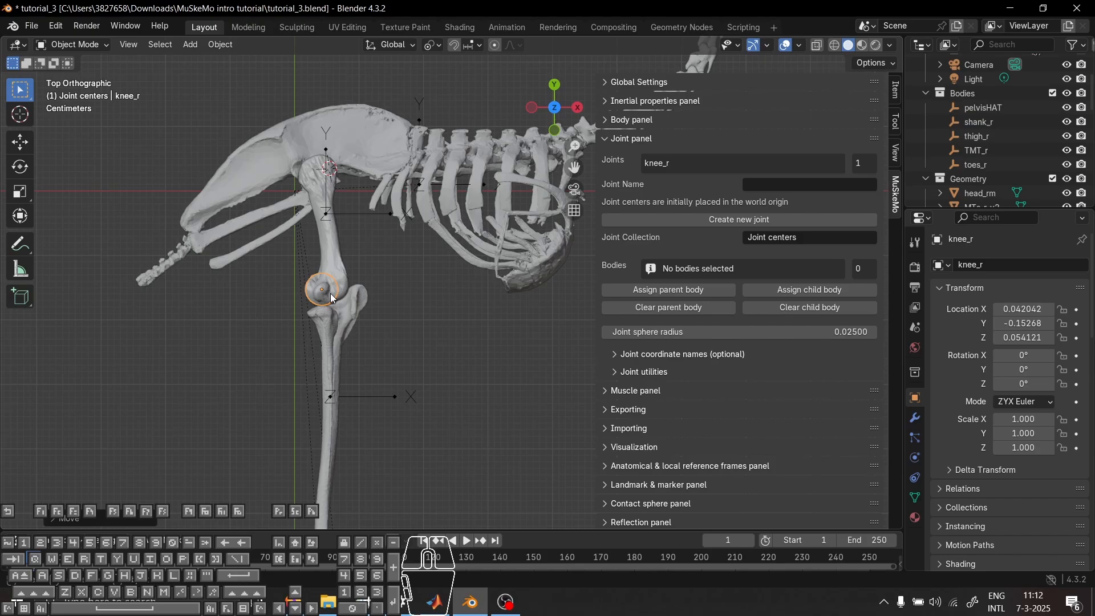
Move the knee_r joint centre along the global Z axis into the middle of the knee, at about Z 0.081
key(KP_3)
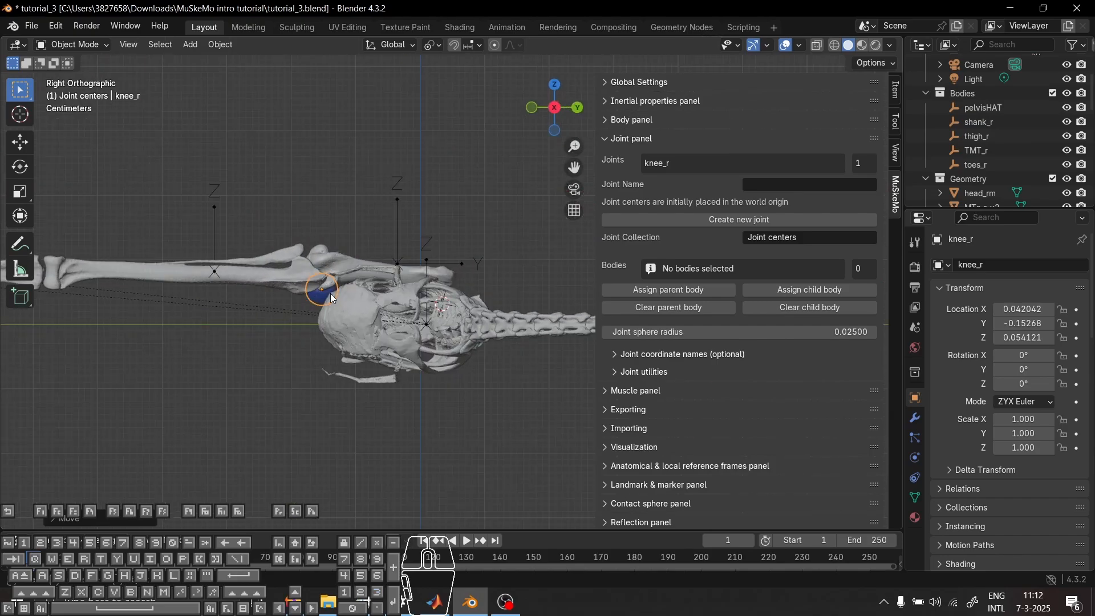
scroll(330, 293, up, 3)
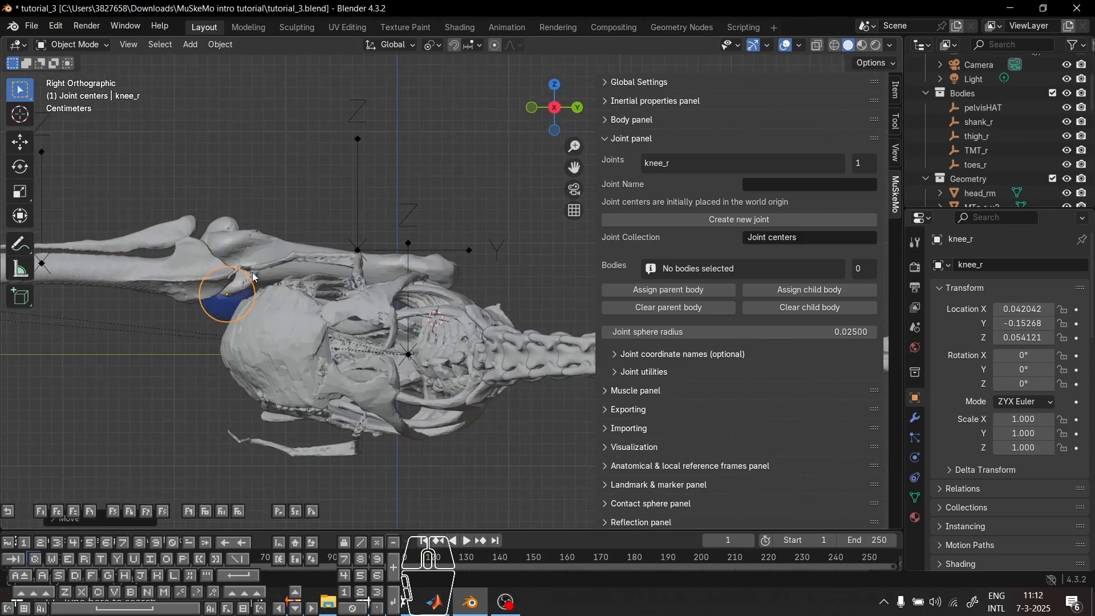
key(g)
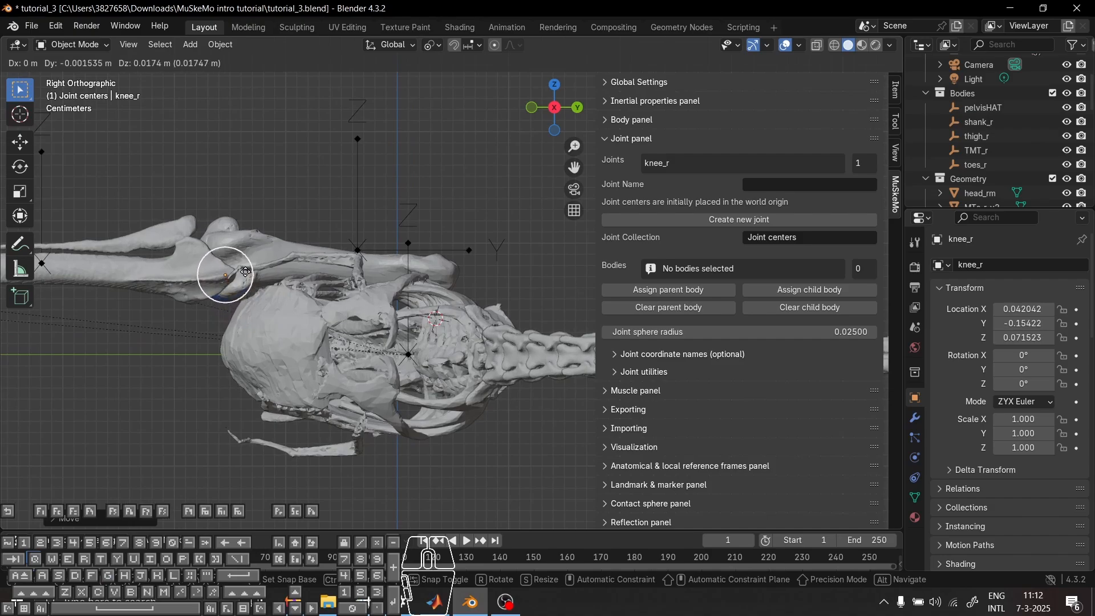
key(z)
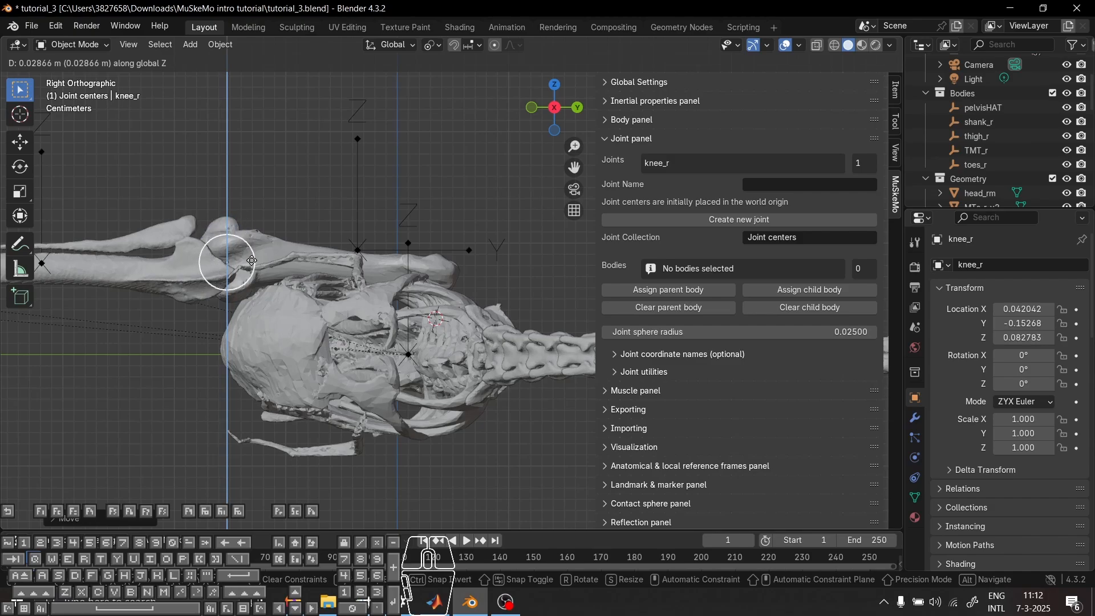
click(252, 265)
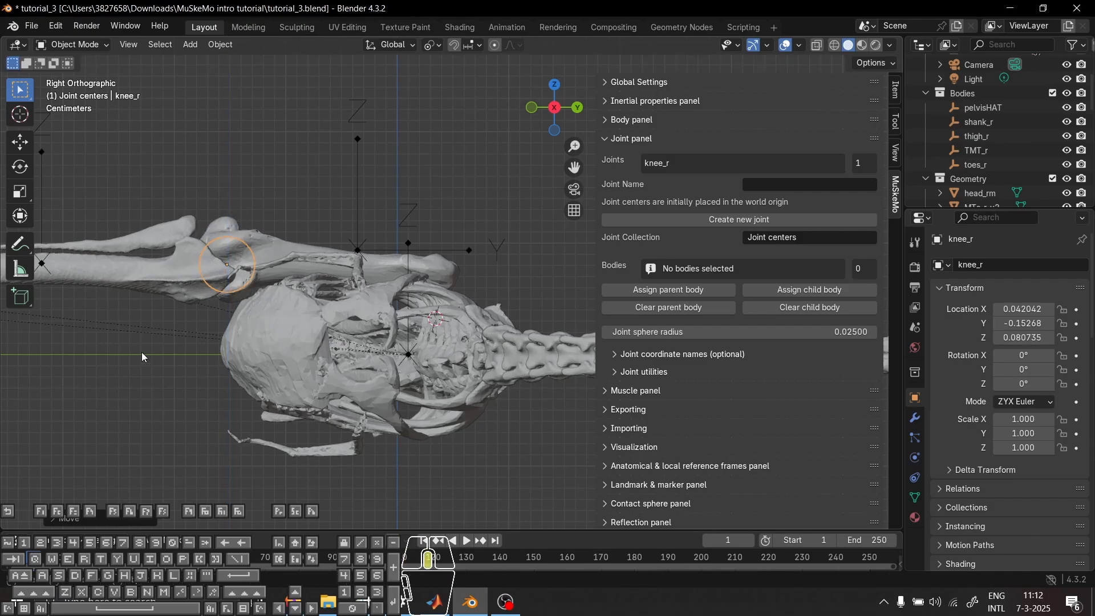
Assign the thigh_r body as the parent body of the knee_r joint
middle_drag(142, 352, 201, 326)
scroll(201, 326, down, 8)
middle_drag(587, 409, 395, 302)
scroll(395, 302, up, 11)
shift+middle_drag(275, 354, 493, 425)
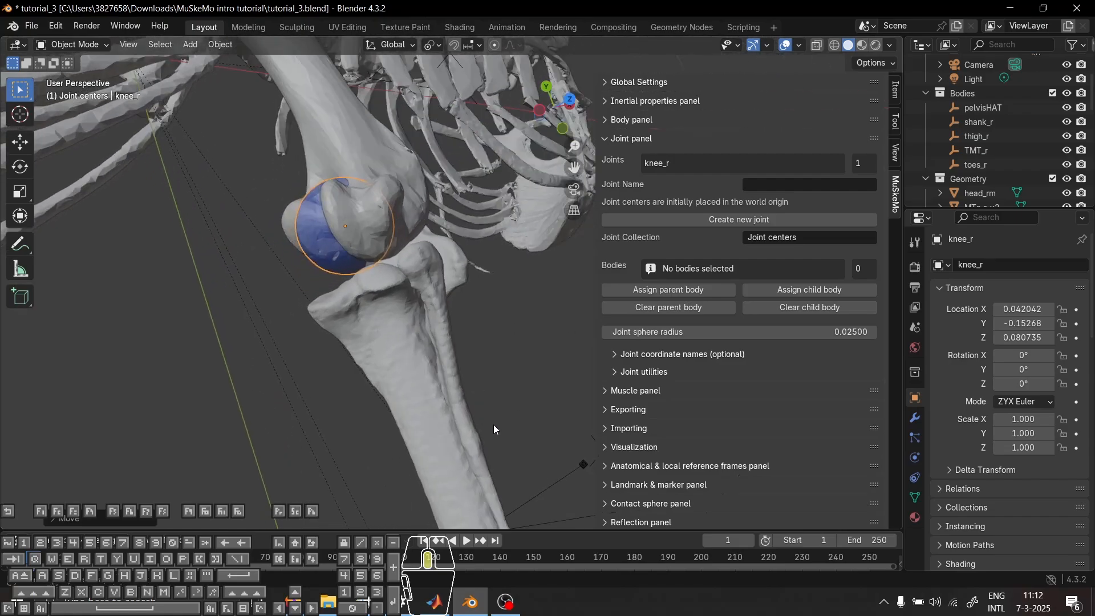
scroll(382, 393, down, 8)
middle_drag(382, 394, 351, 317)
click(345, 164)
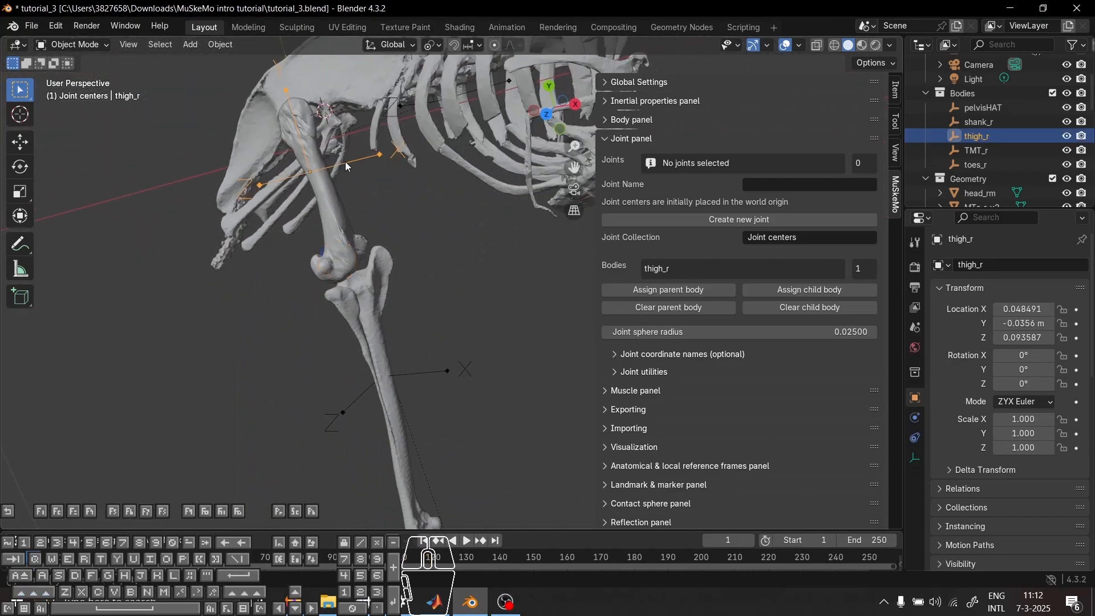
middle_drag(323, 194, 415, 279)
middle_drag(289, 238, 287, 274)
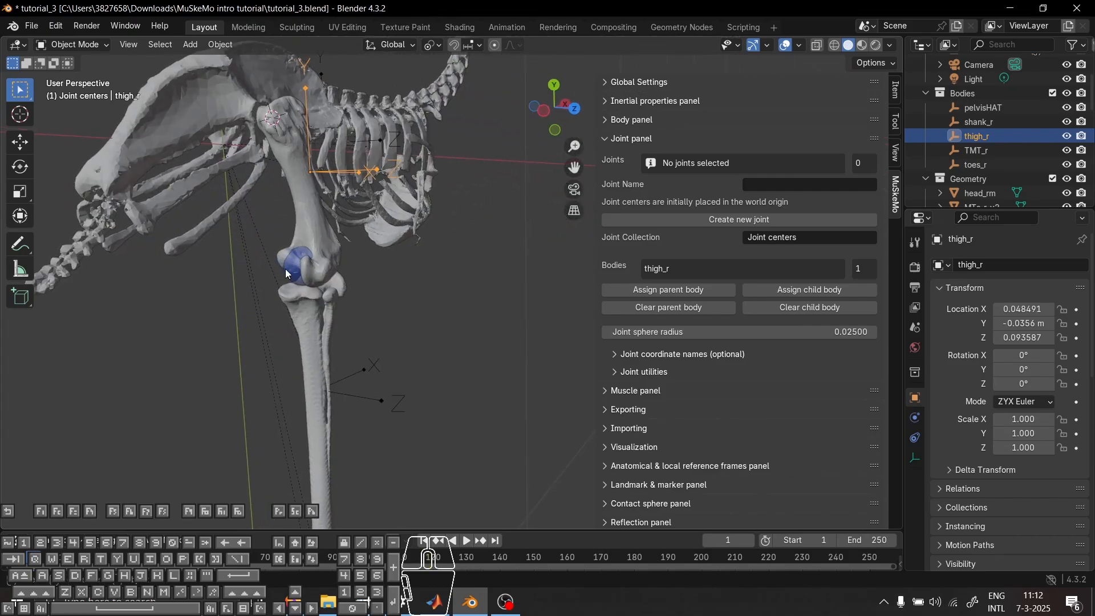
click(292, 268)
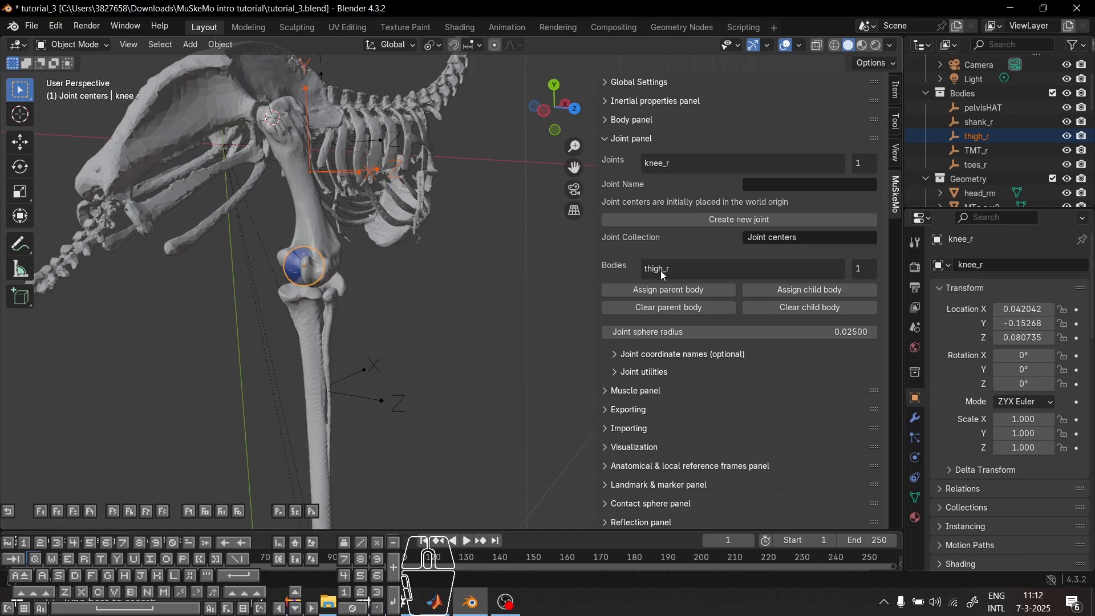
click(709, 290)
Move the thigh_r body slightly to test that the knee_r joint follows its parent
click(328, 173)
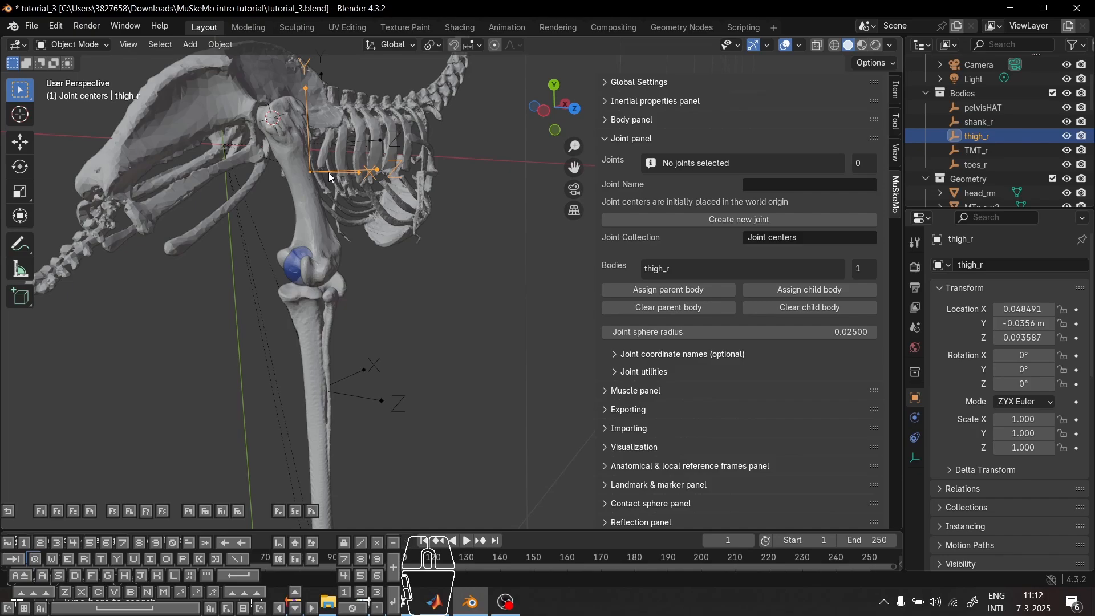
key(g)
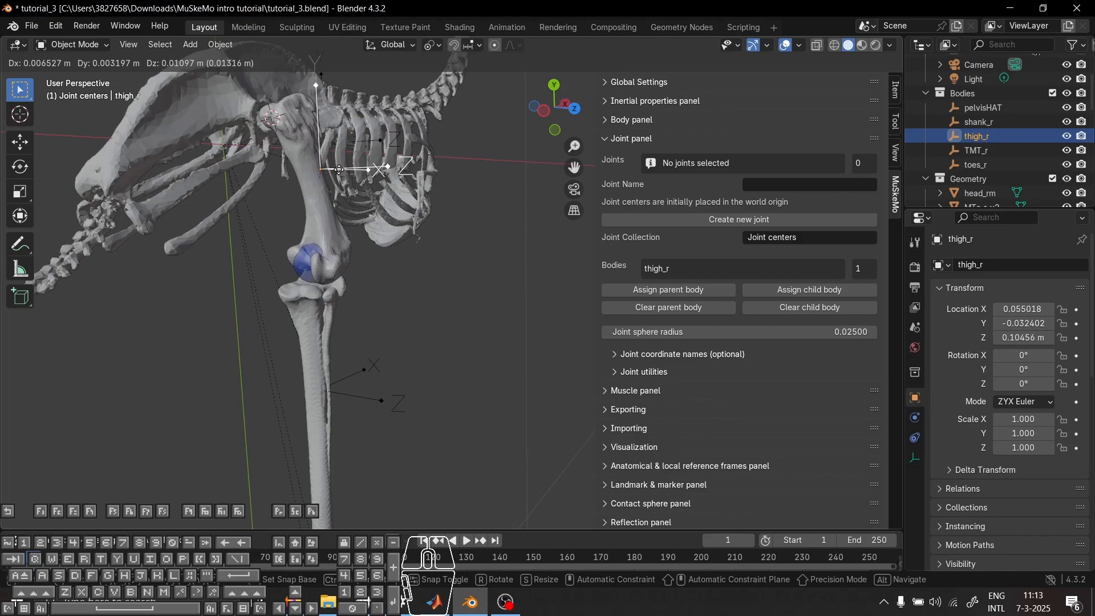
click(339, 170)
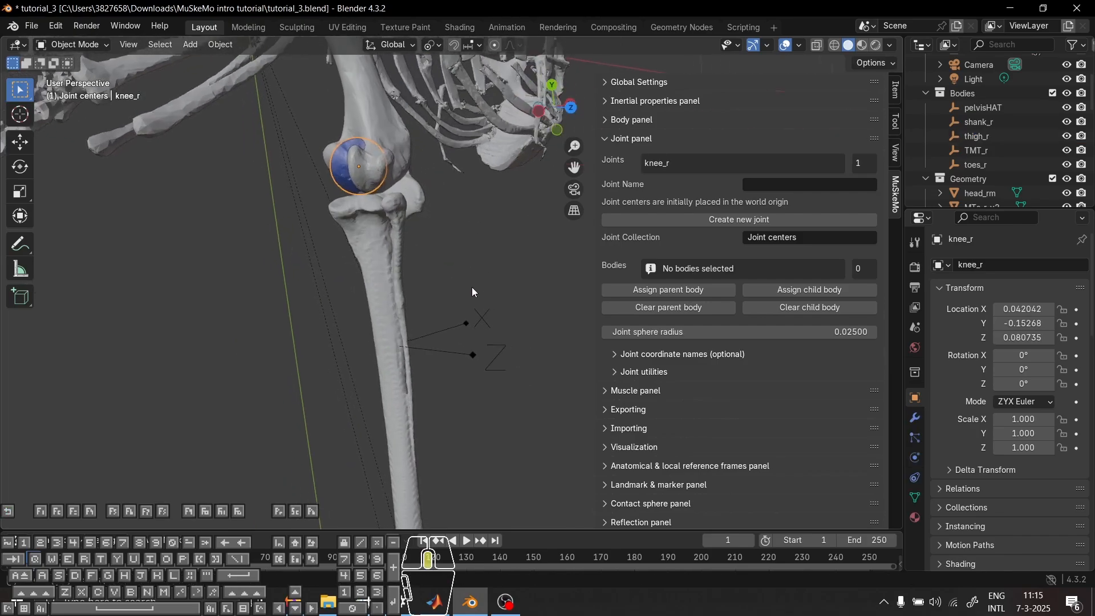
Assign the shank_r body as the child body of the knee_r joint and clear the selection
click(447, 354)
middle_drag(447, 354, 604, 302)
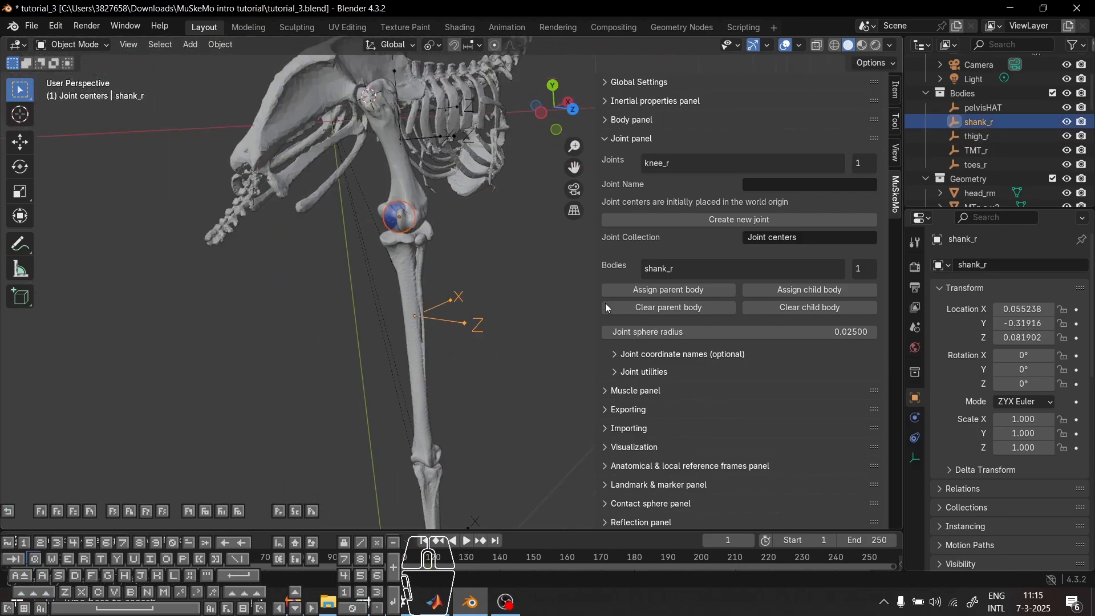
click(813, 289)
click(803, 290)
middle_drag(317, 340, 493, 359)
click(353, 357)
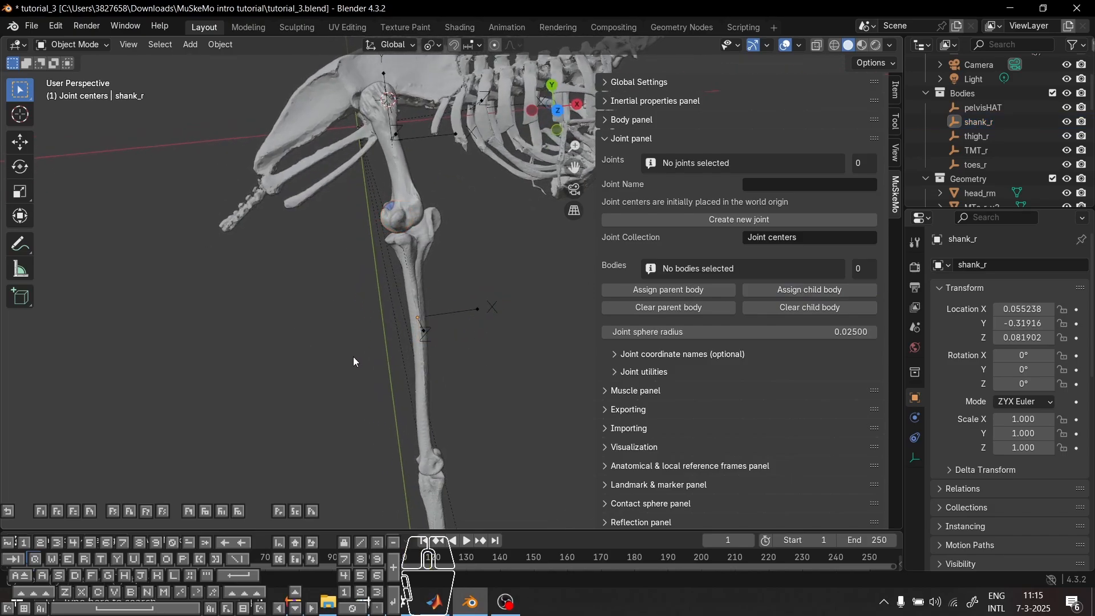
Test the knee_r joint by rotating it about the global Z axis, clearing its rotation and trying the rotation again
middle_drag(353, 357, 507, 285)
click(382, 213)
click(387, 227)
key(r)
key(z)
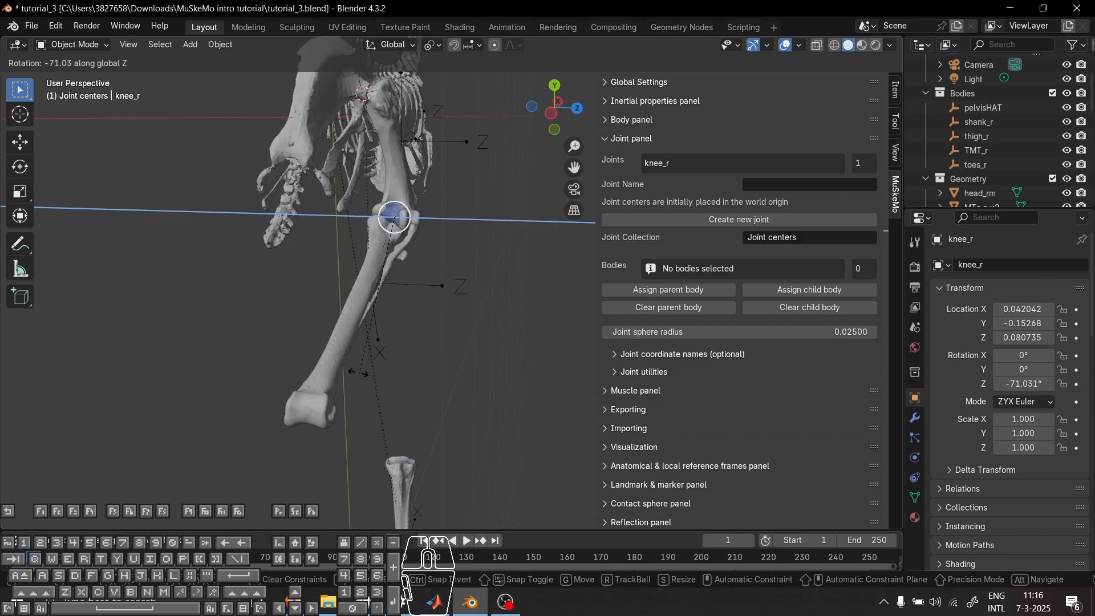
click(382, 286)
middle_drag(382, 286, 415, 340)
key(alt+r)
key(r)
key(z)
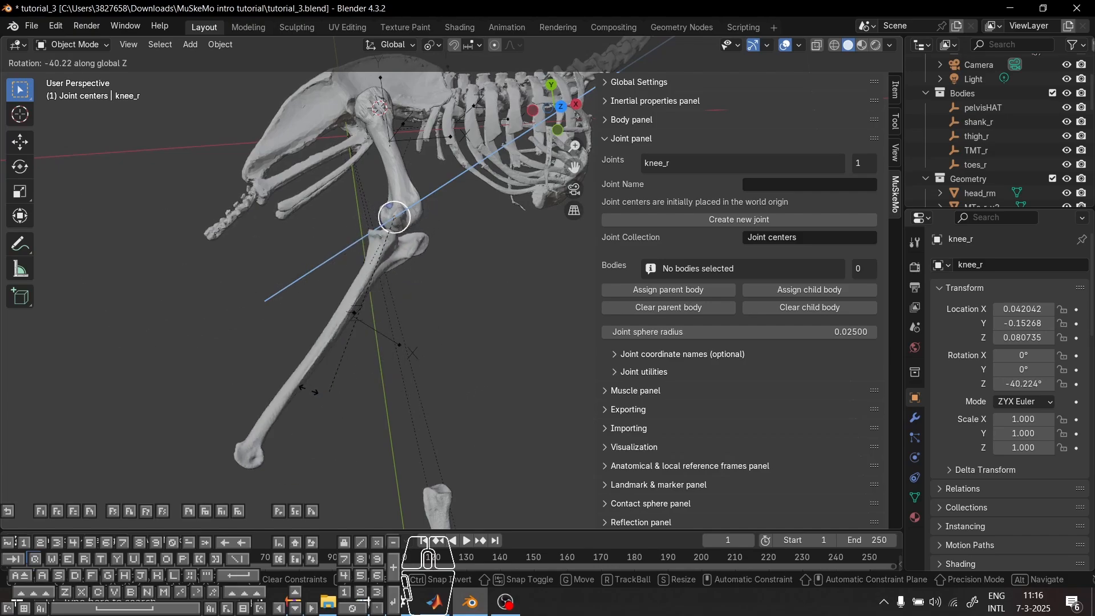
key(Escape)
Examine the position of the knee joint sphere between the femoral condyles and the shank from several angles
middle_drag(227, 378, 455, 251)
scroll(455, 251, up, 1)
shift+middle_drag(361, 189, 352, 314)
scroll(352, 314, up, 5)
shift+middle_drag(185, 373, 434, 301)
scroll(408, 304, down, 4)
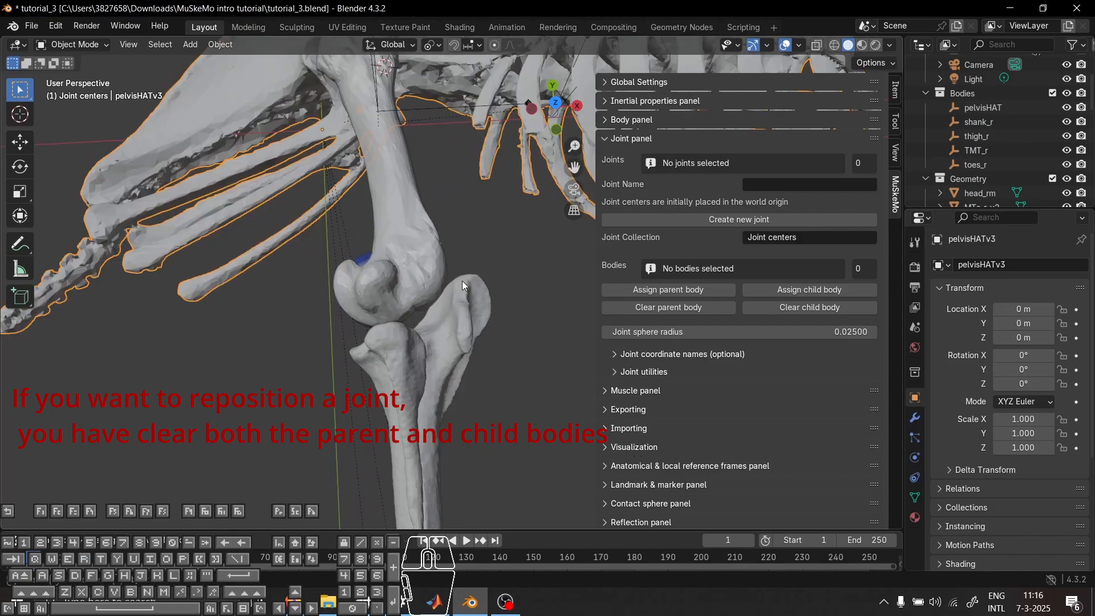
middle_drag(451, 287, 585, 314)
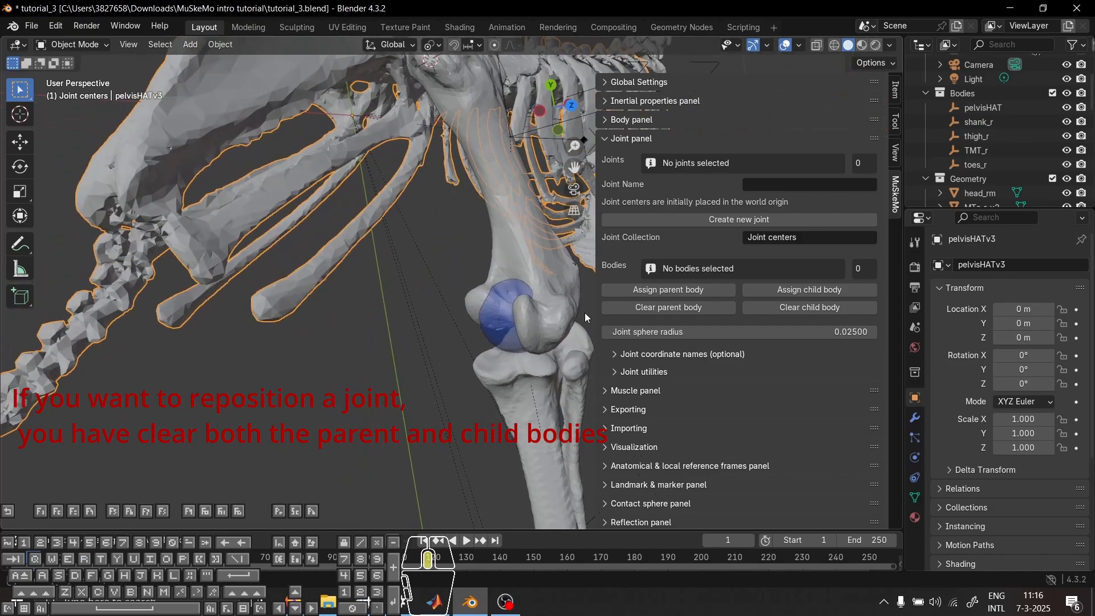
click(489, 333)
key(KP_Decimal)
Isolate the thigh_r_v2 bone mesh in local view
middle_drag(361, 340, 287, 389)
click(317, 317)
key(KP_Decimal)
scroll(457, 235, down, 5)
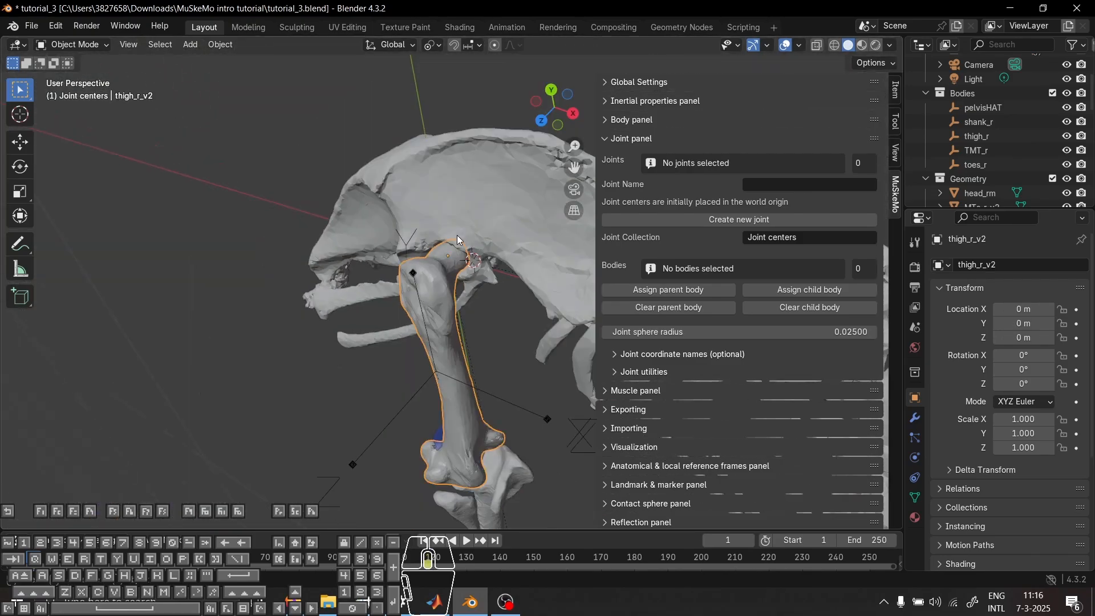
middle_drag(494, 381, 573, 375)
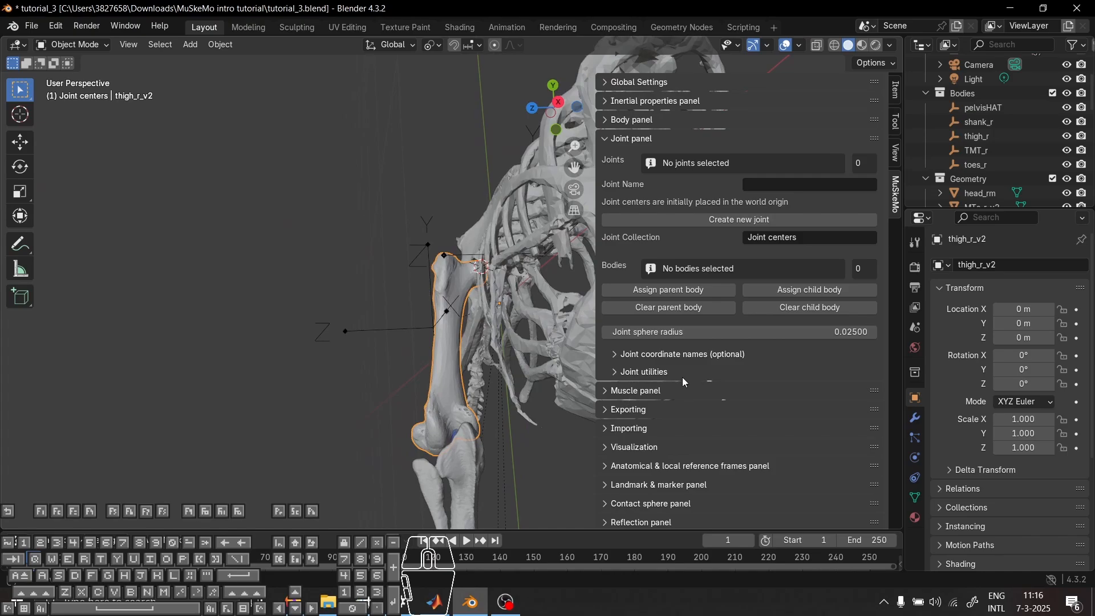
middle_drag(513, 320, 442, 349)
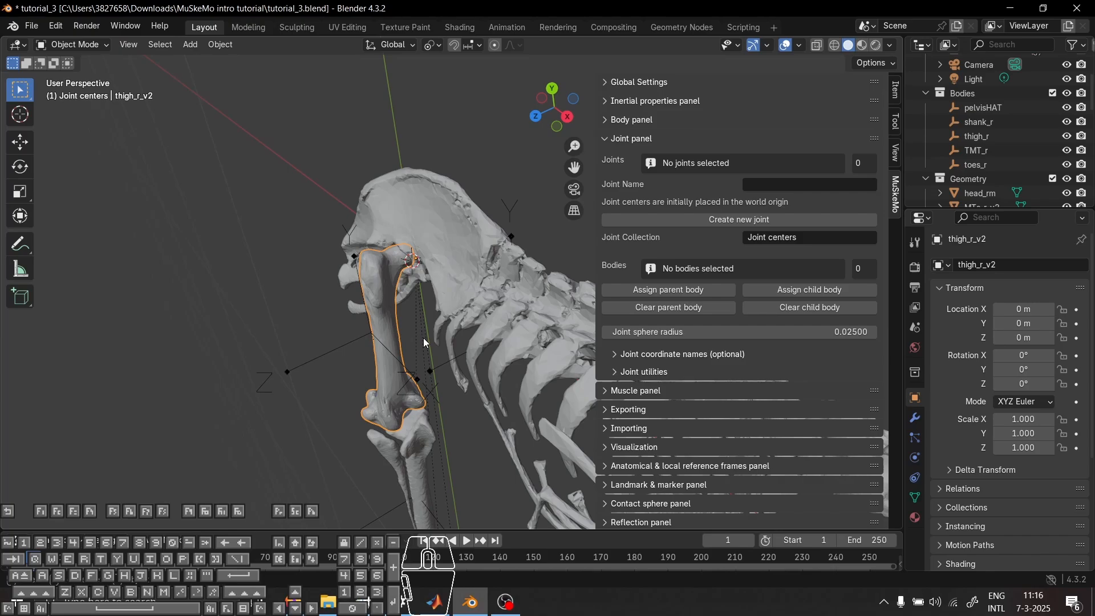
key(KP_Divide)
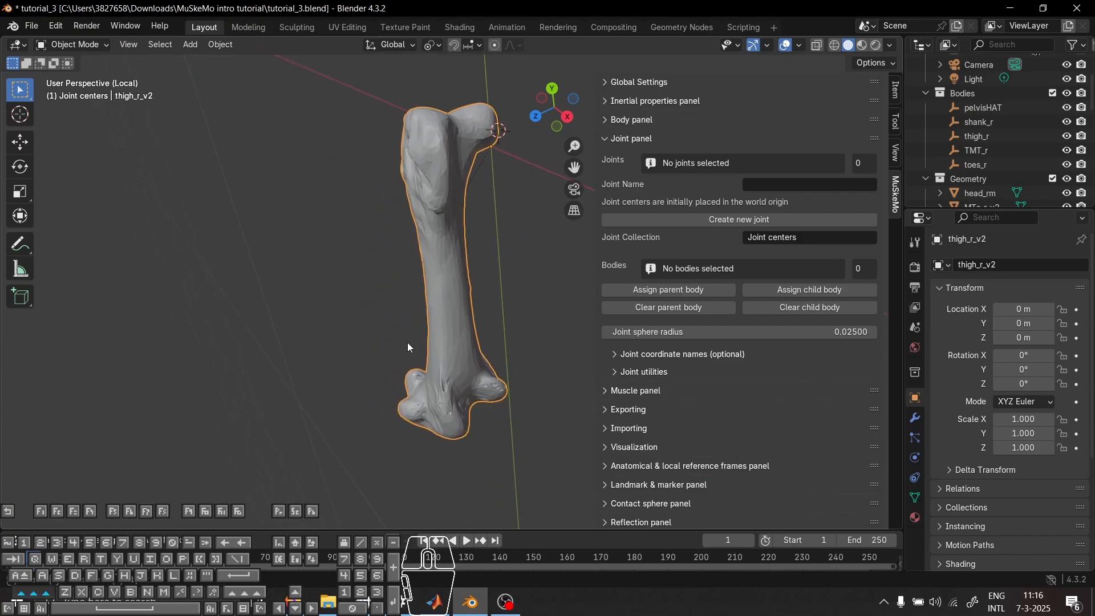
Open the isolated thigh_r_v2 mesh in Edit Mode with the femoral head in view
middle_drag(407, 342, 497, 418)
middle_drag(406, 304, 405, 364)
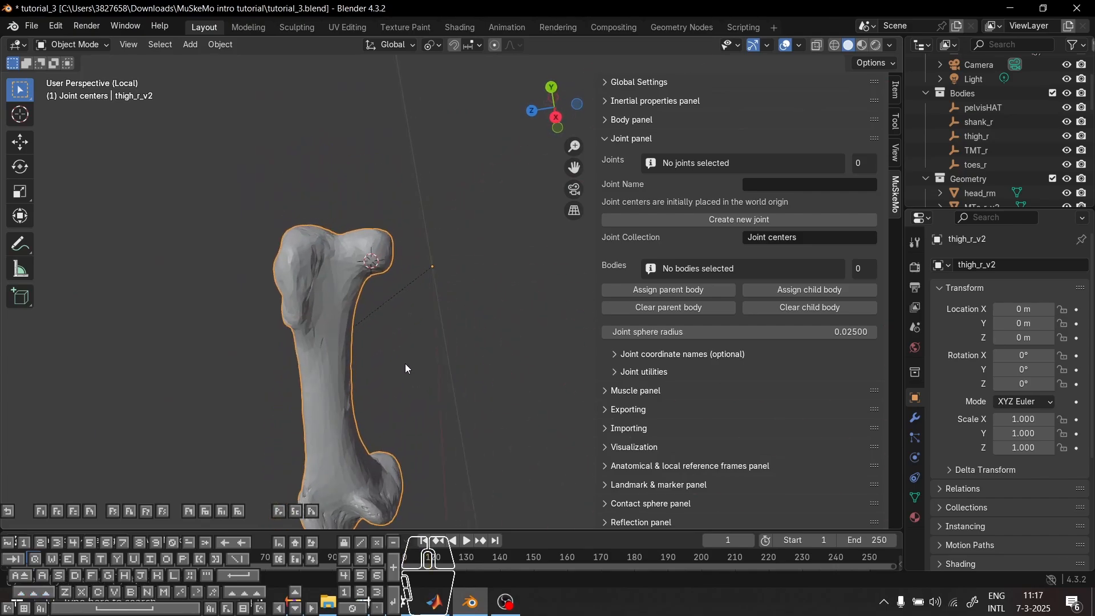
scroll(395, 293, up, 1)
shift+middle_drag(394, 293, 397, 354)
scroll(397, 354, up, 1)
middle_drag(327, 375, 409, 384)
drag(401, 377, 412, 371)
middle_drag(467, 401, 534, 347)
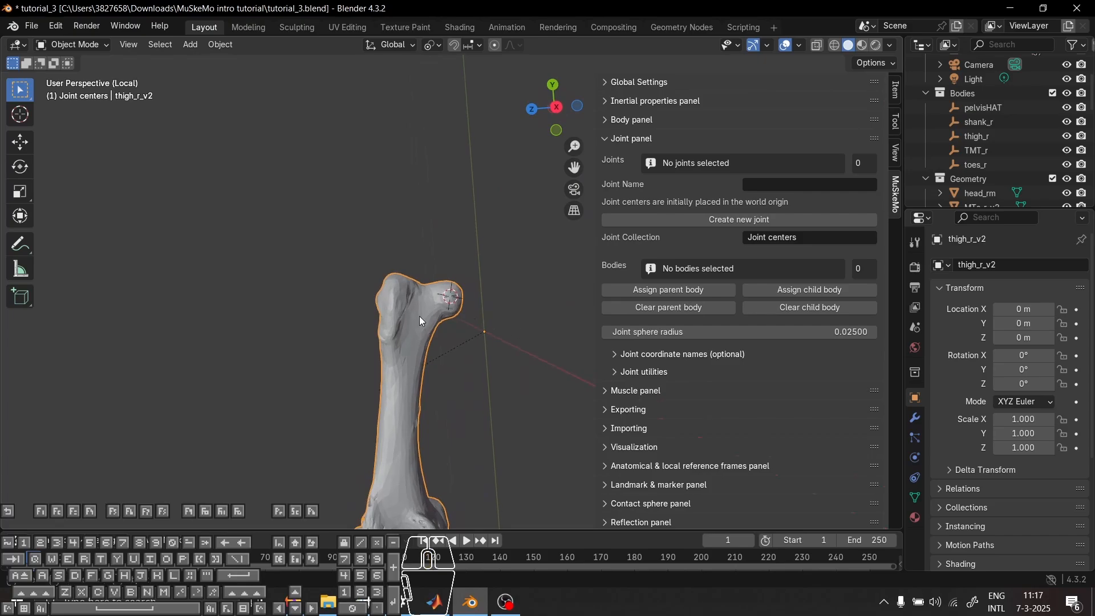
key(Tab)
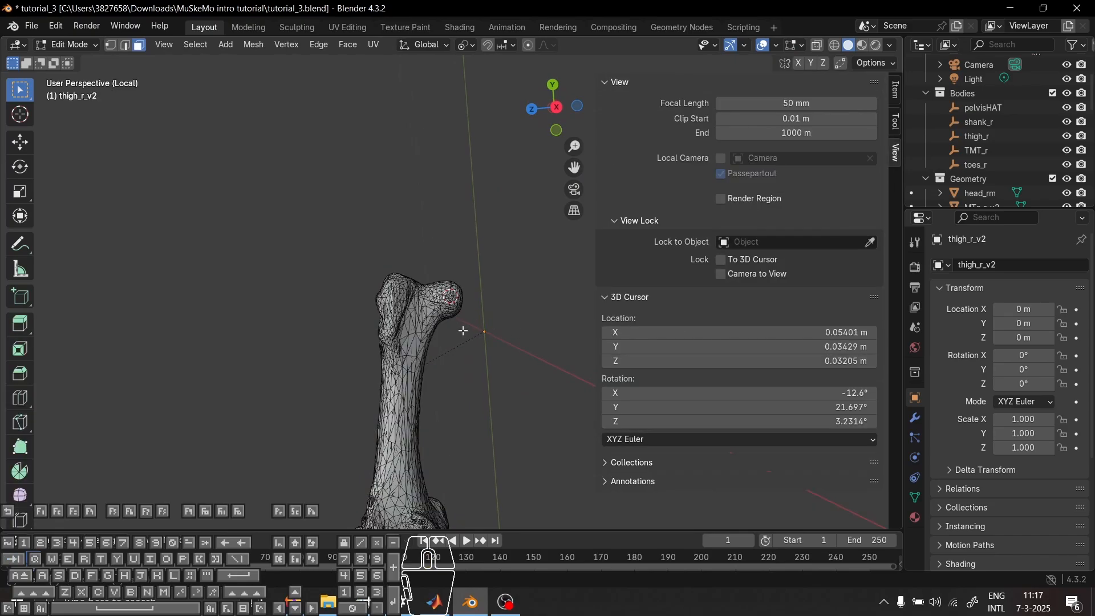
middle_drag(455, 336, 450, 390)
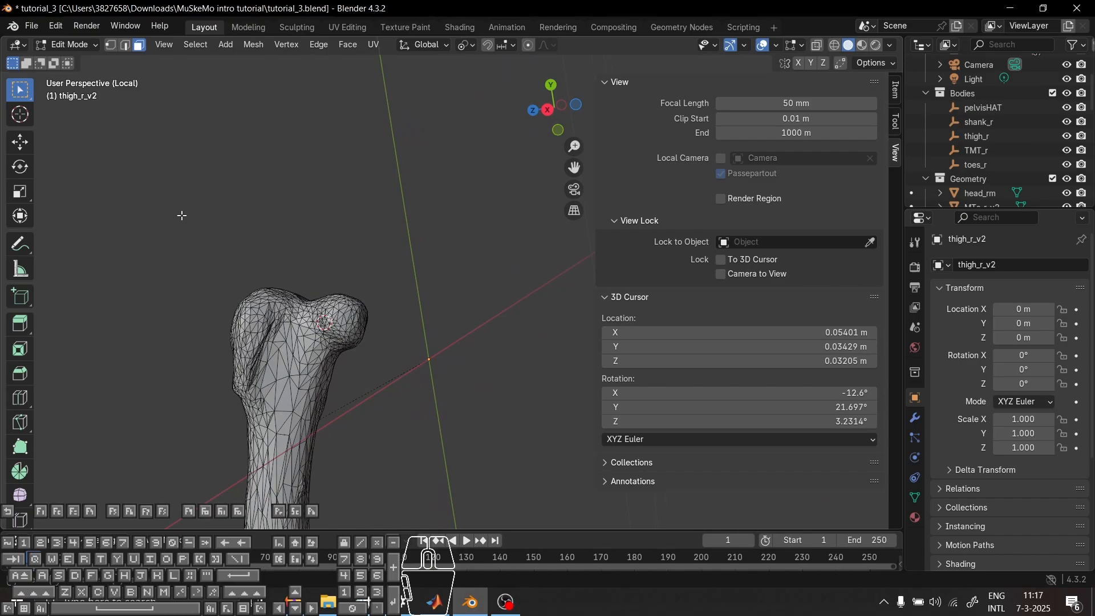
Switch to lasso selection and select the faces of the femoral head on the thigh bone mesh
middle_drag(181, 215, 327, 199)
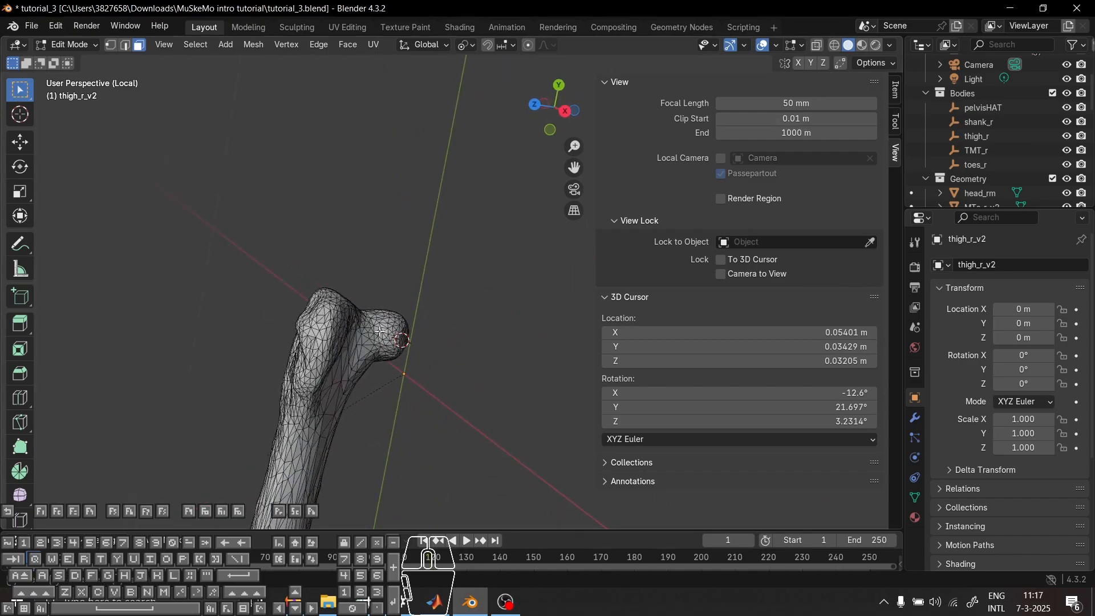
drag(463, 278, 369, 386)
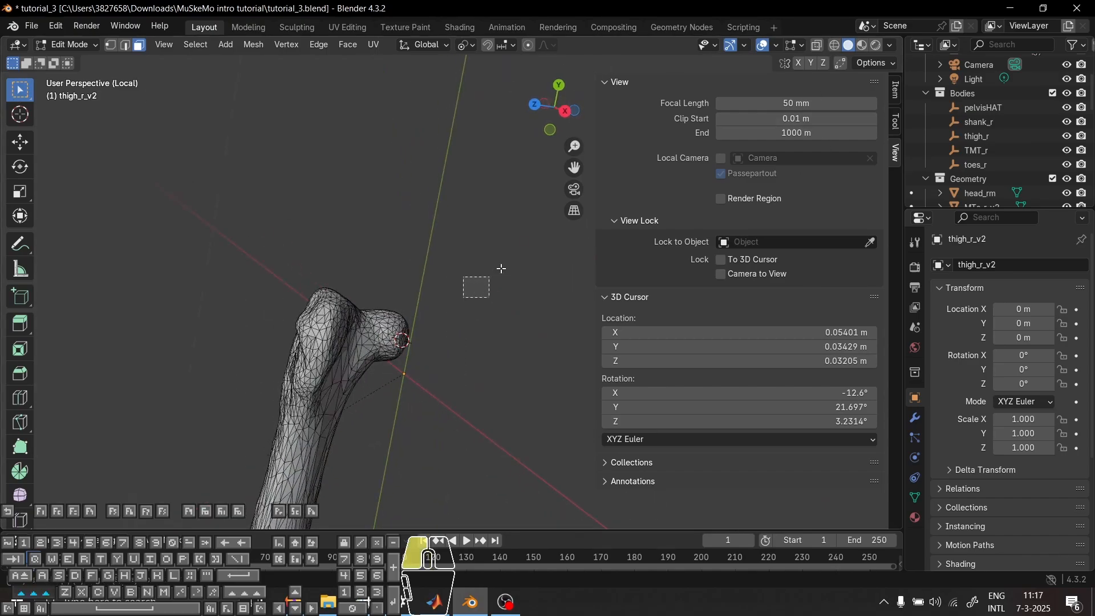
drag(15, 91, 118, 183)
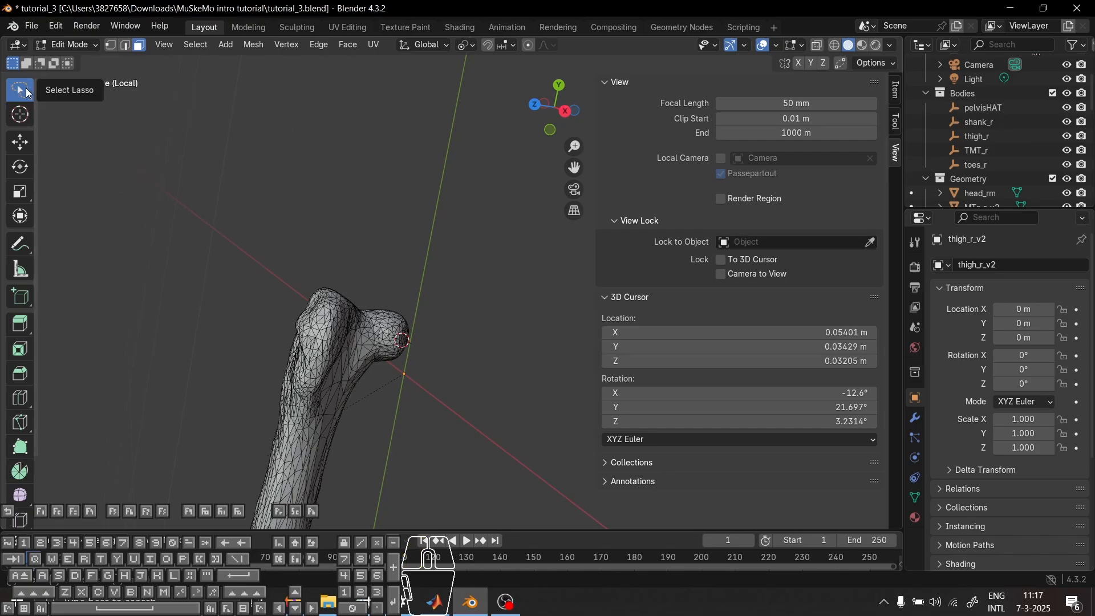
mouse_move(27, 93)
mouse_down()
mouse_move(74, 101)
mouse_move(89, 186)
mouse_up()
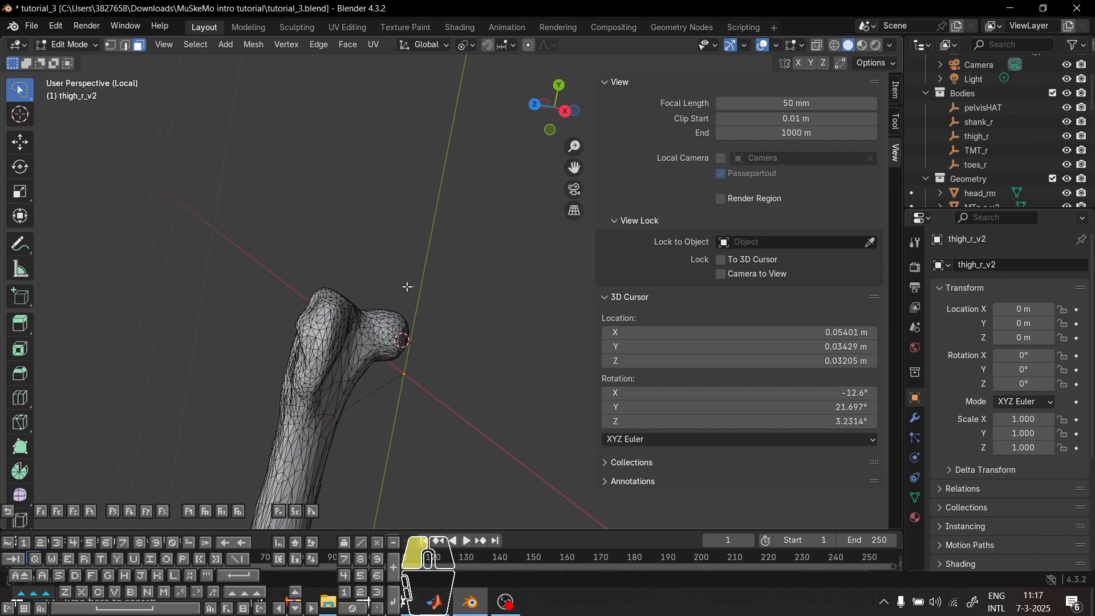
mouse_move(381, 377)
mouse_down()
mouse_move(454, 320)
mouse_move(444, 303)
mouse_up()
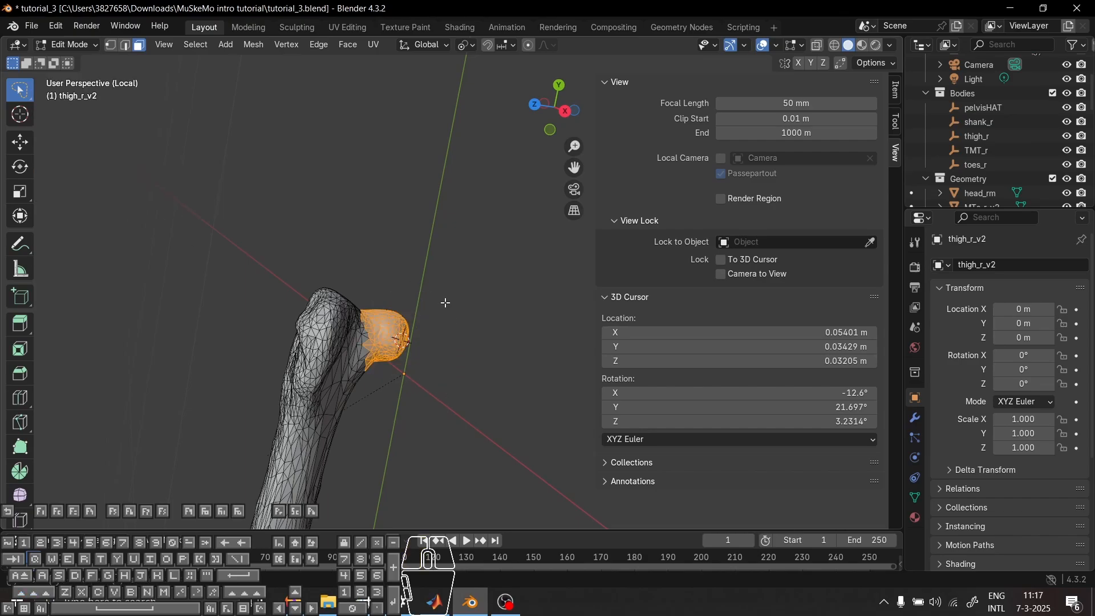
mouse_move(444, 303)
middle_down()
mouse_move(466, 302)
mouse_move(104, 296)
mouse_move(415, 264)
mouse_move(43, 248)
mouse_move(308, 298)
mouse_move(467, 302)
middle_up()
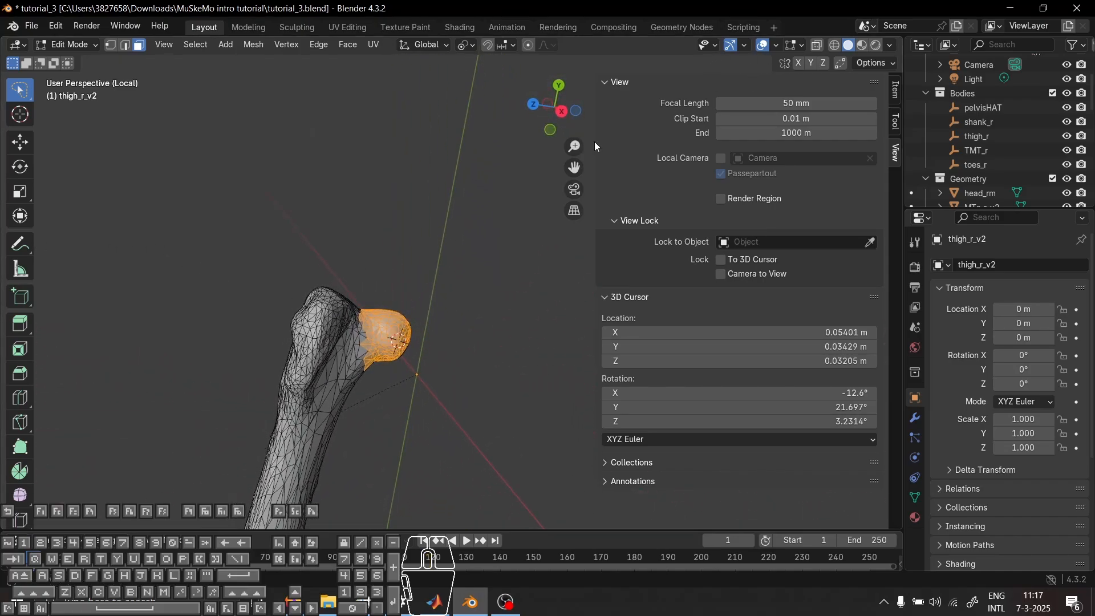
Examine the femoral head mesh with X-ray display turned on, and return to the opaque display
click(819, 47)
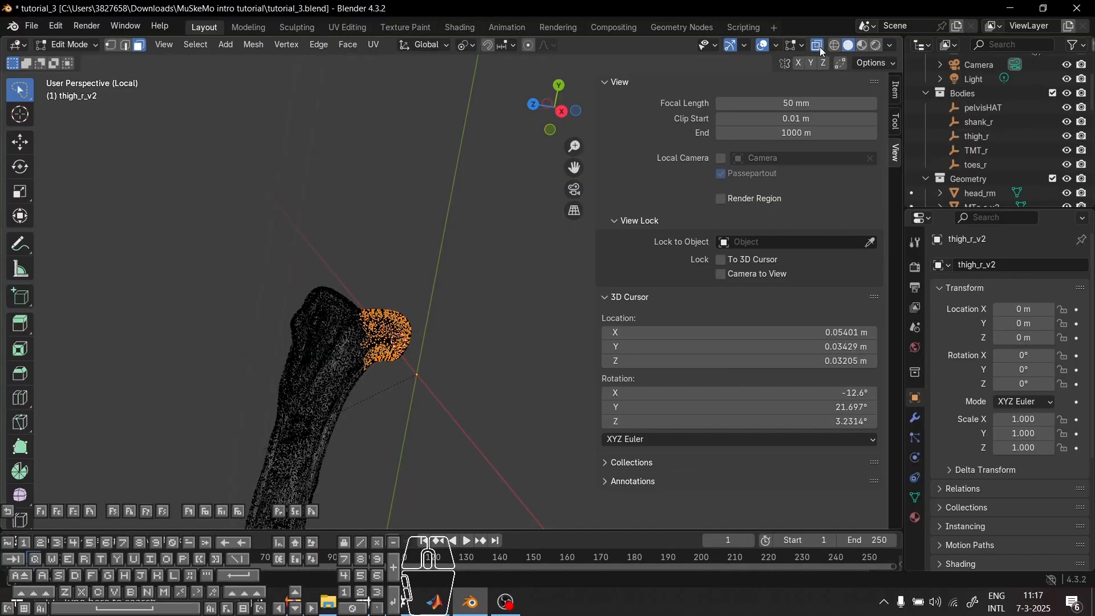
scroll(472, 263, up, 6)
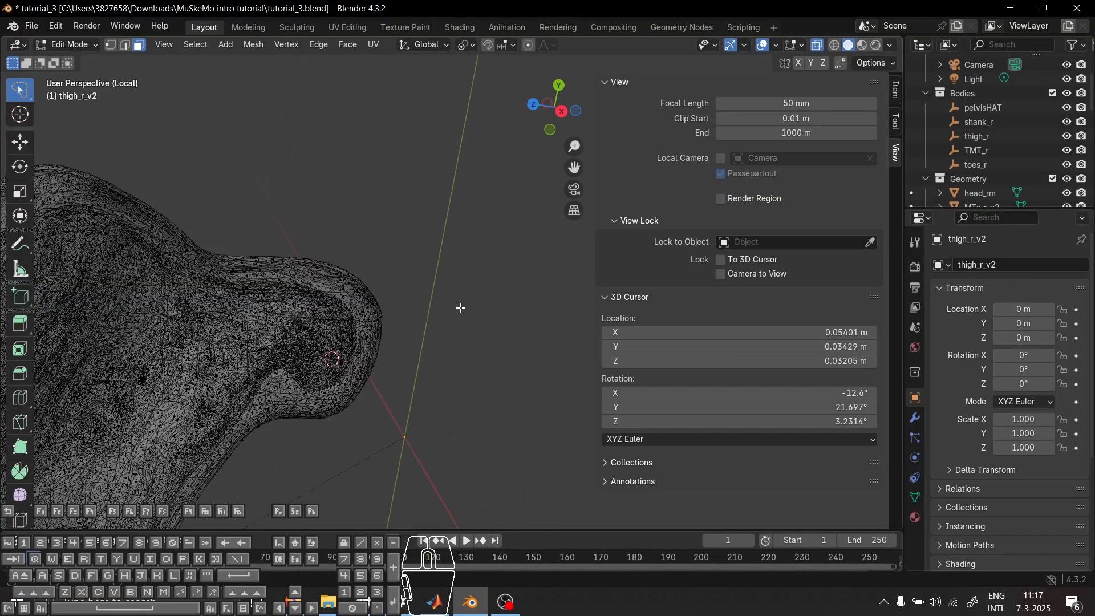
middle_drag(446, 257, 340, 277)
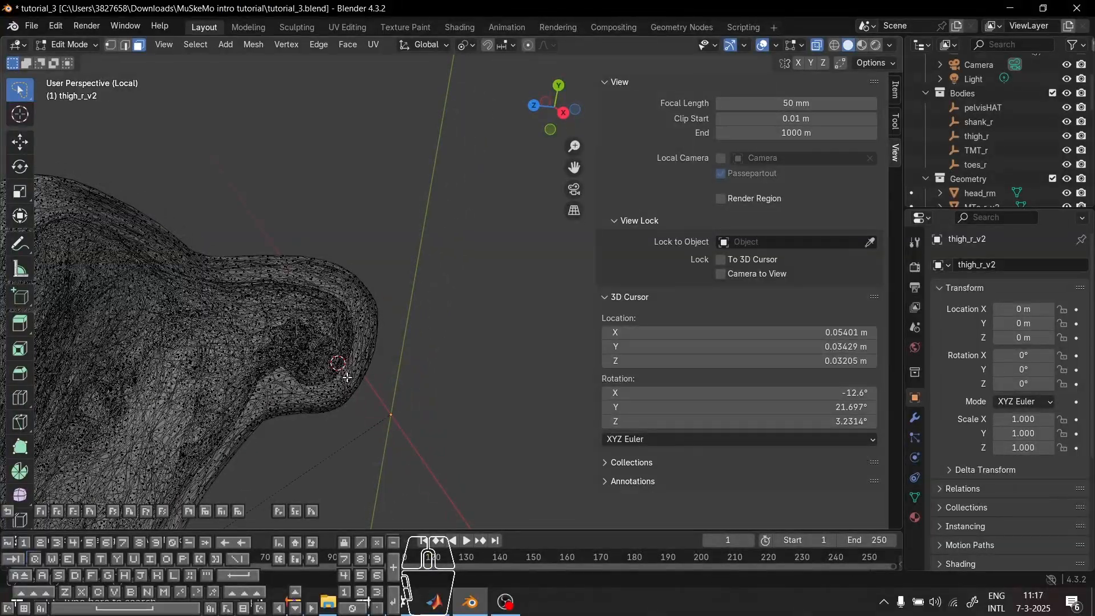
middle_drag(348, 378, 414, 202)
click(817, 50)
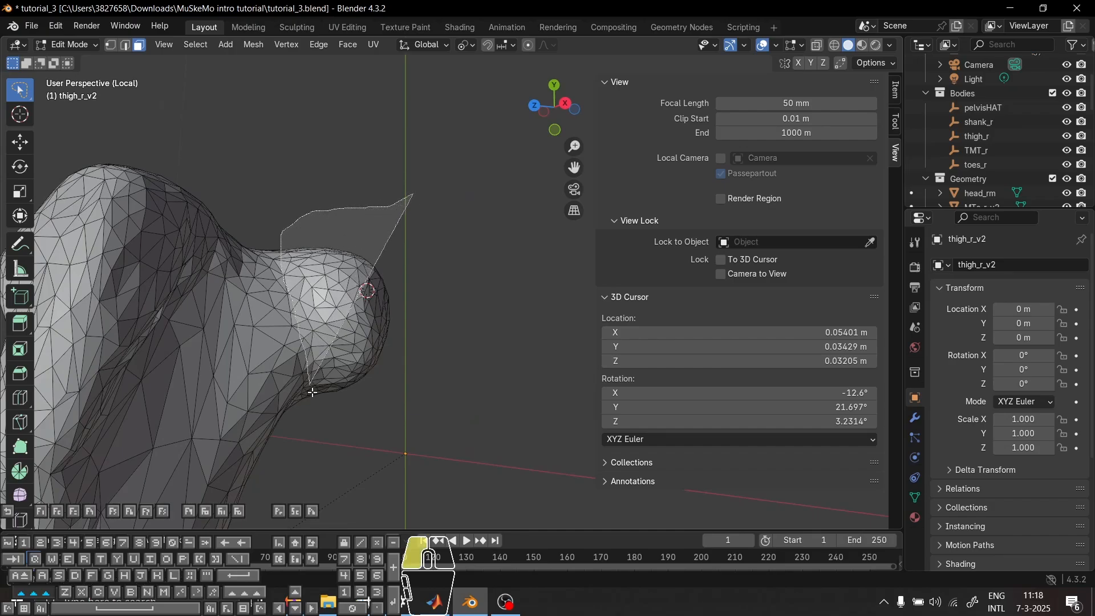
Lasso-select the femoral head's faces from several sides, extending the selection until it covers the head up to the neck
mouse_move(312, 392)
ctrl+right_down()
mouse_move(386, 391)
mouse_move(456, 228)
mouse_move(422, 197)
ctrl+right_up()
mouse_move(398, 188)
middle_down()
mouse_move(182, 238)
mouse_move(308, 188)
mouse_move(283, 433)
mouse_move(476, 262)
mouse_move(270, 440)
middle_up()
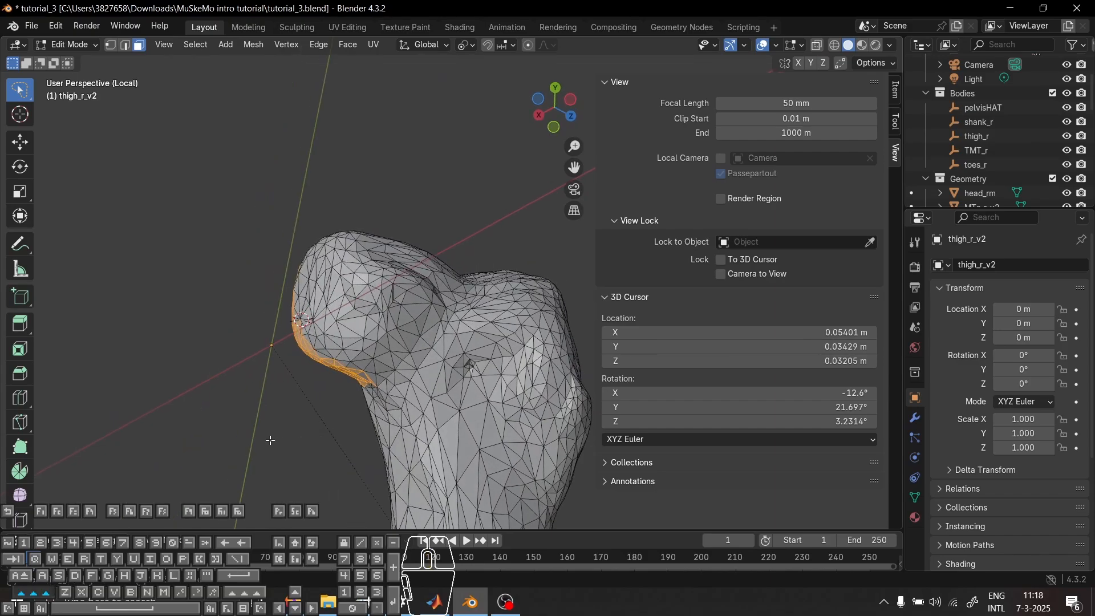
middle_drag(450, 297, 350, 245)
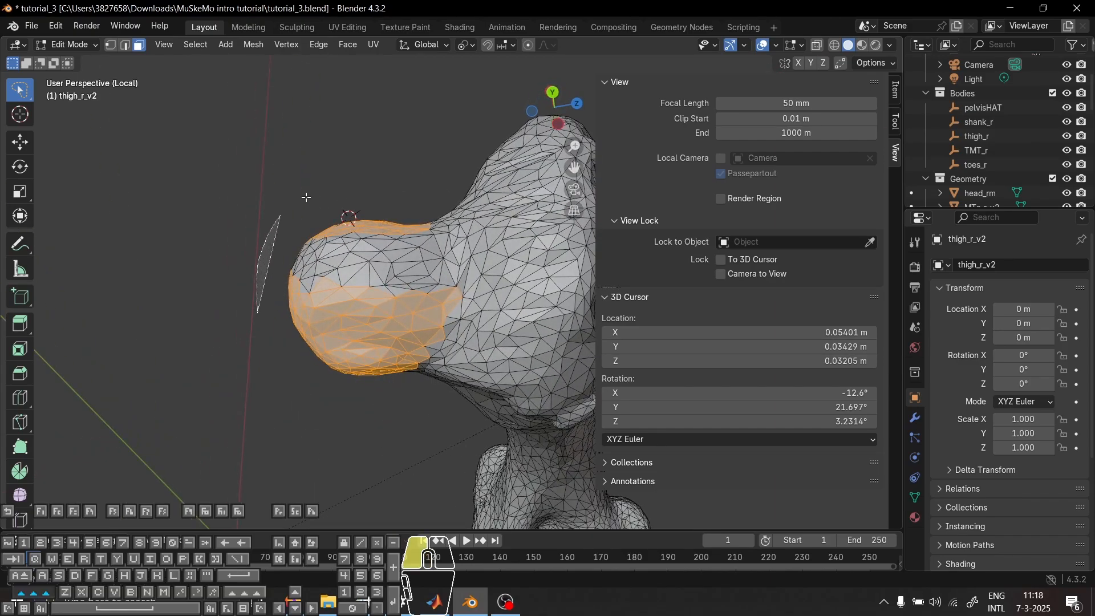
mouse_move(307, 197)
mouse_down()
mouse_move(436, 194)
mouse_move(422, 311)
mouse_move(261, 315)
mouse_up()
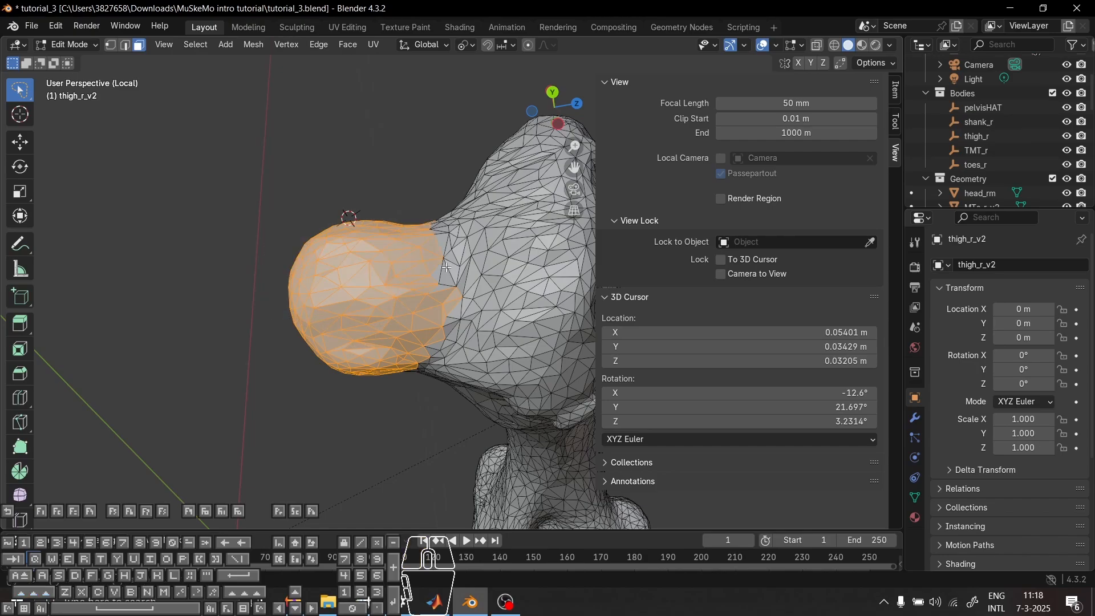
middle_drag(447, 267, 441, 184)
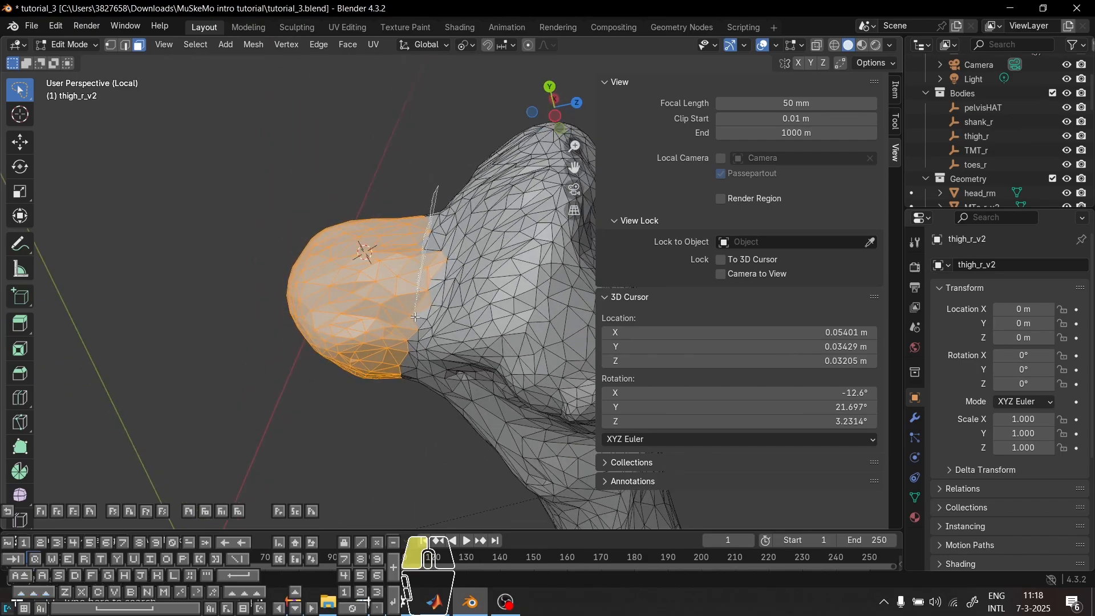
mouse_move(462, 291)
mouse_down()
mouse_move(444, 191)
mouse_move(456, 194)
mouse_up()
mouse_move(465, 201)
middle_down()
mouse_move(462, 347)
mouse_move(471, 157)
mouse_move(425, 142)
middle_up()
Undo and redo the last two lasso selections, and restore the femoral head selection after clearing it
key(ctrl+z)
key(ctrl+z)
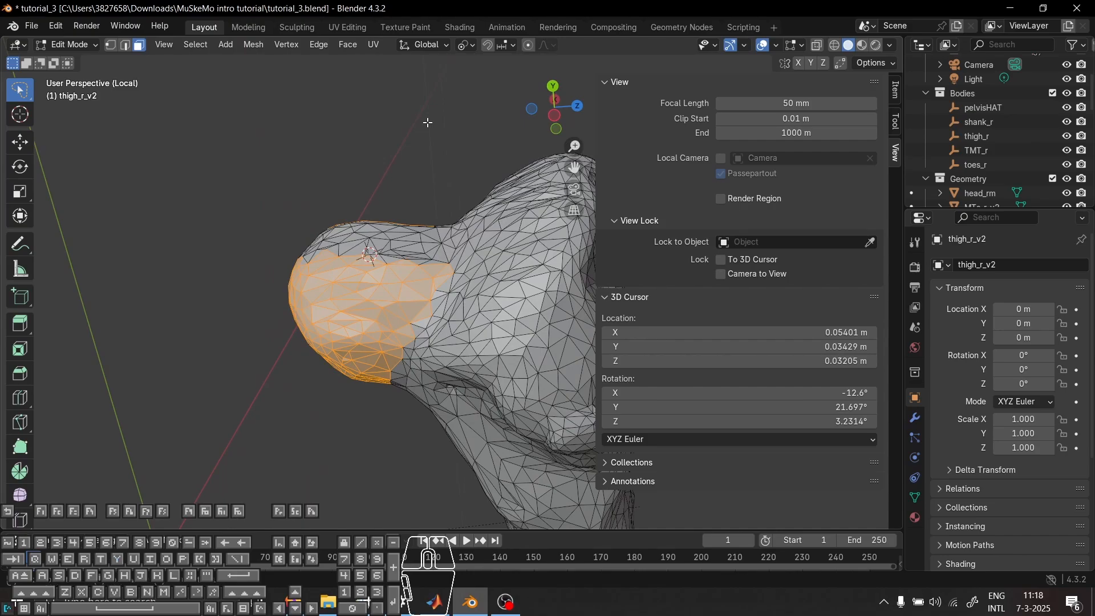
key(ctrl+shift+z)
key(ctrl+shift+z)
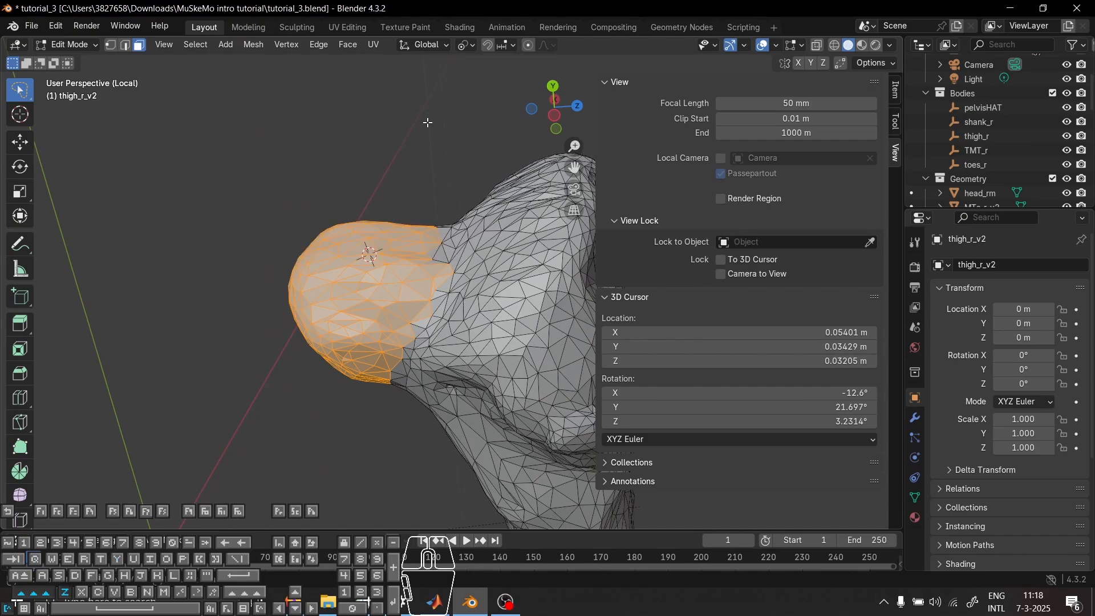
scroll(409, 188, down, 2)
middle_drag(410, 189, 486, 372)
click(487, 370)
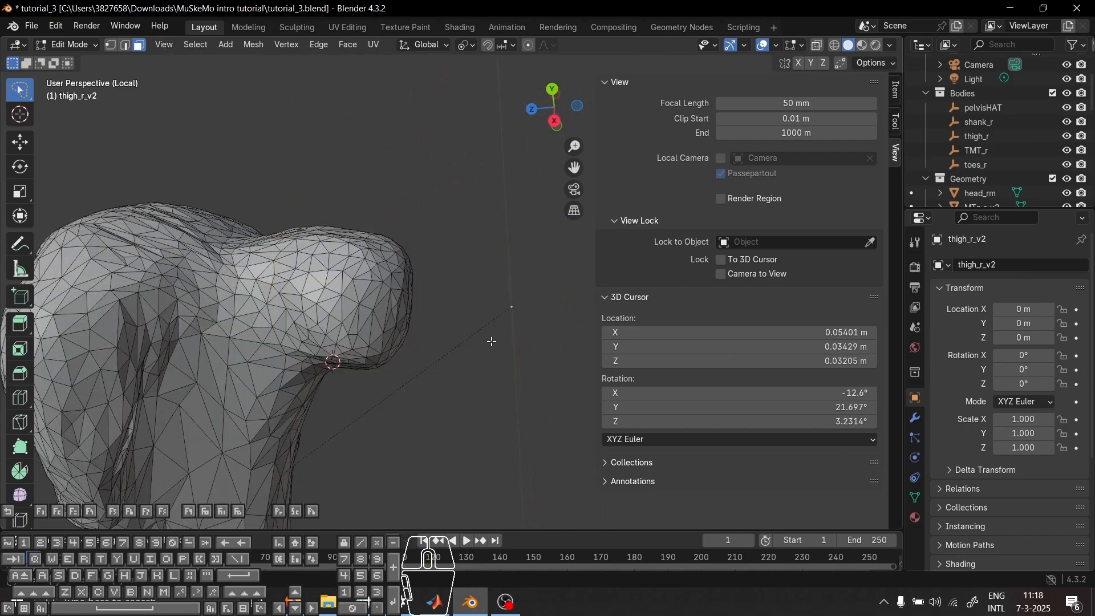
key(ctrl+z)
Duplicate the selected femoral head faces in place and separate the copy into its own object
middle_drag(486, 326, 423, 285)
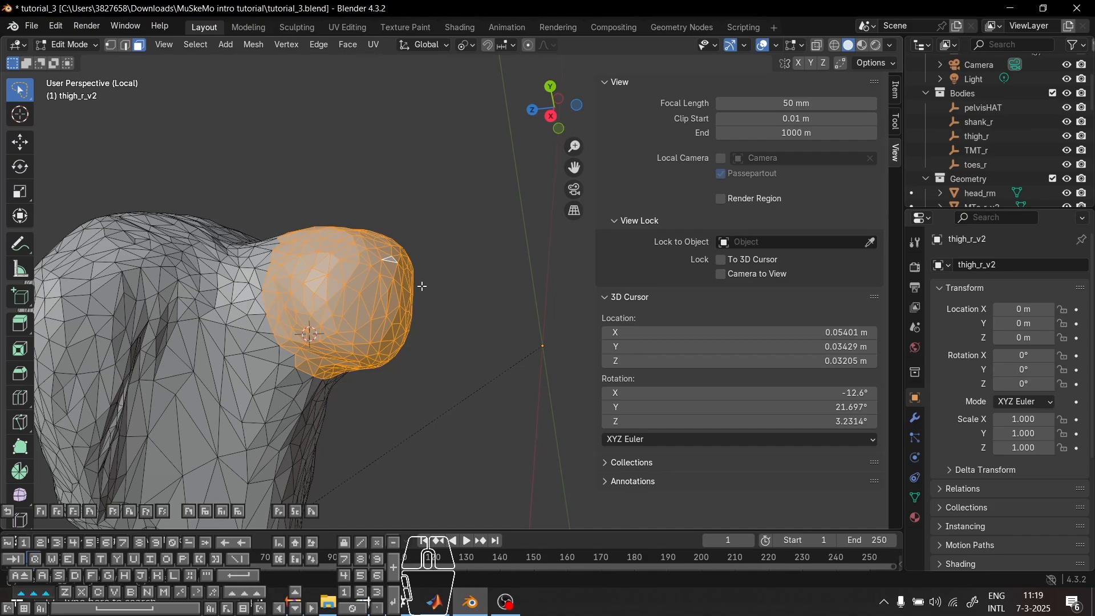
key(g)
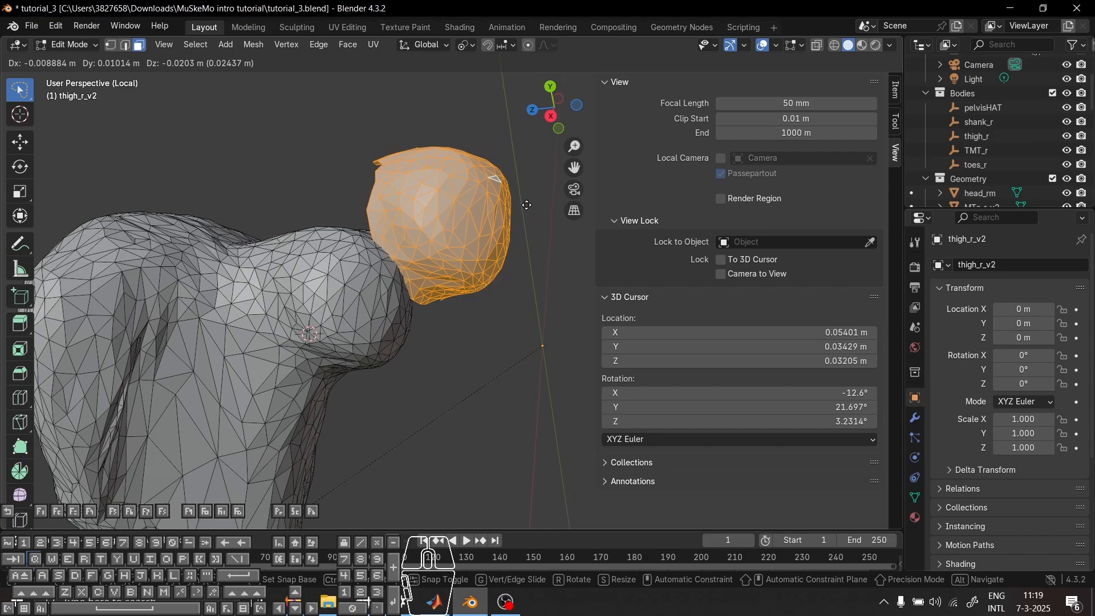
key(Escape)
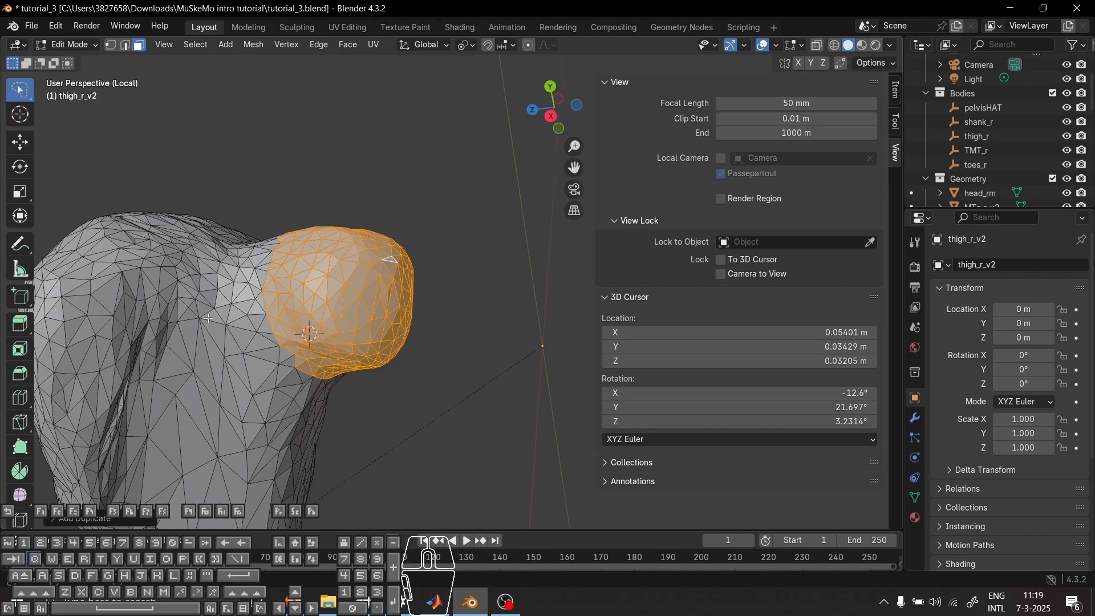
key(p)
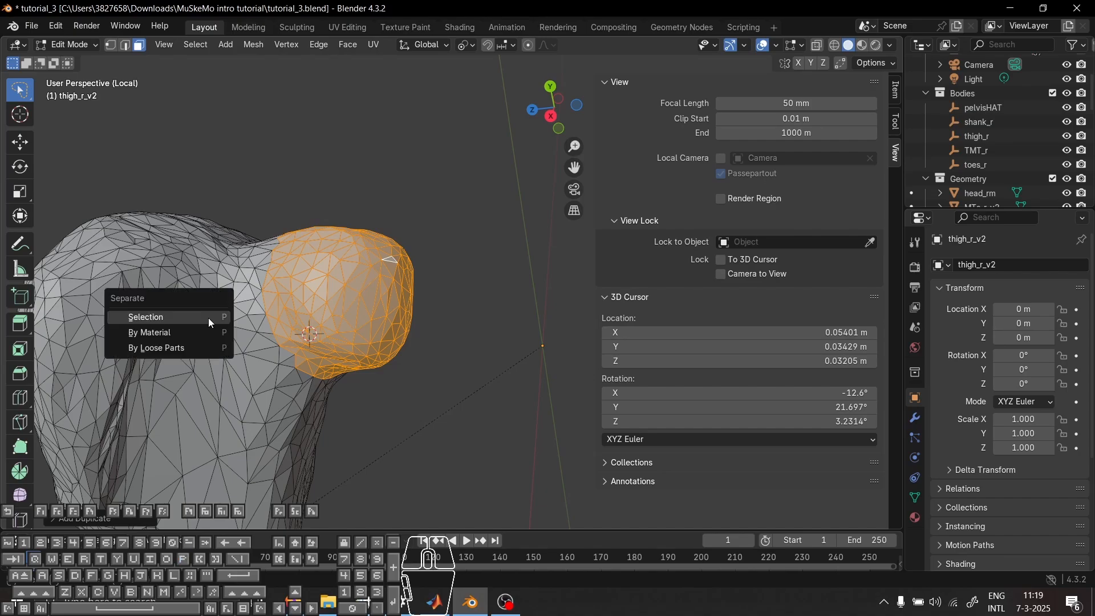
click(146, 317)
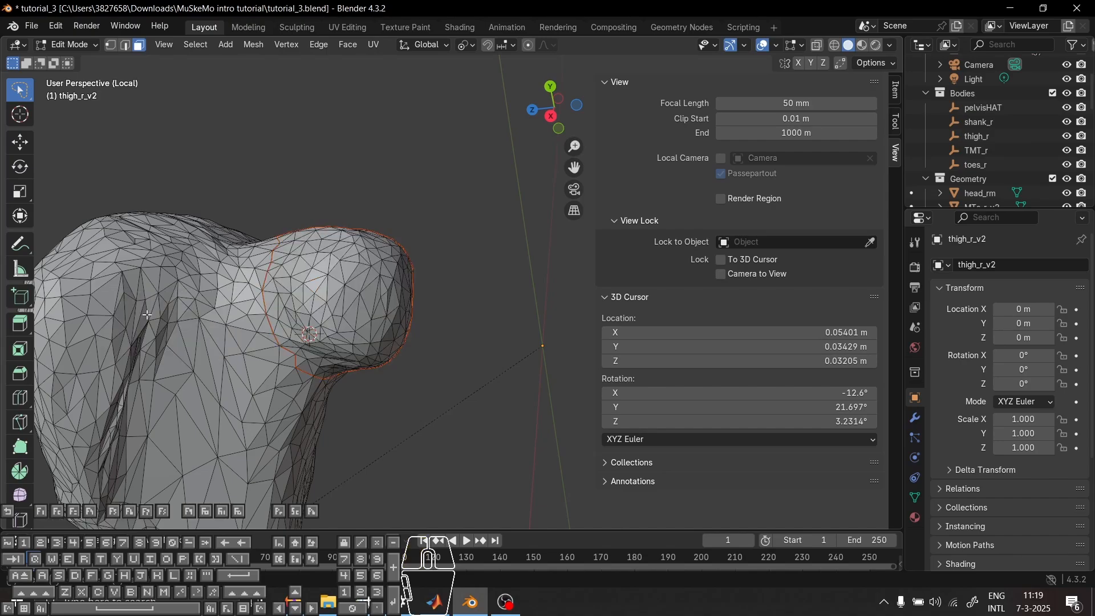
Return to Object Mode, select the separated femoral head piece, and try moving it away from the bone, cancelling the move
key(Tab)
click(367, 278)
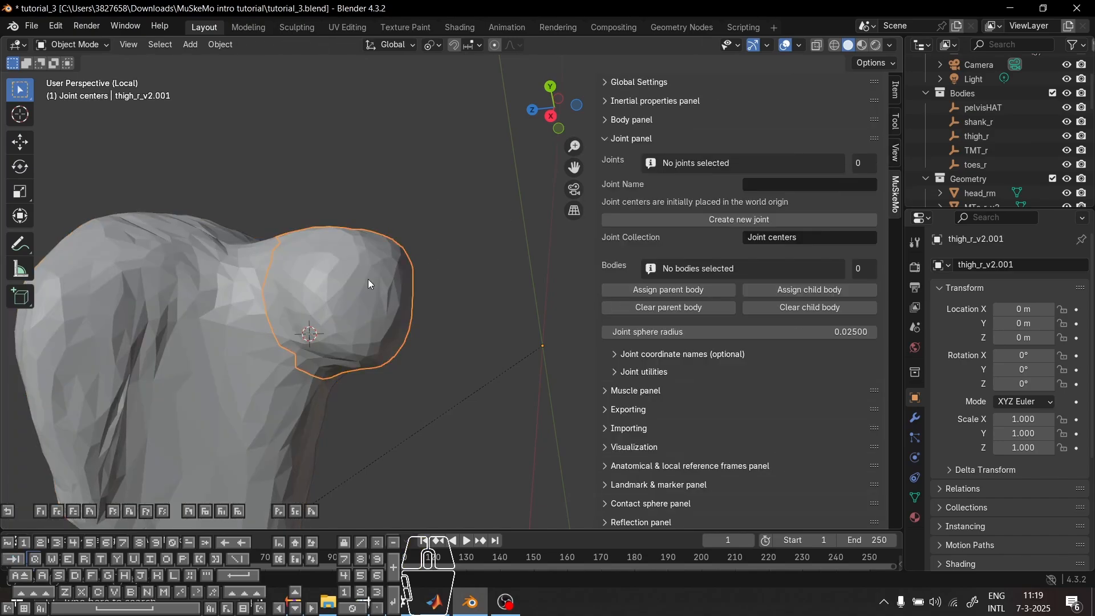
key(g)
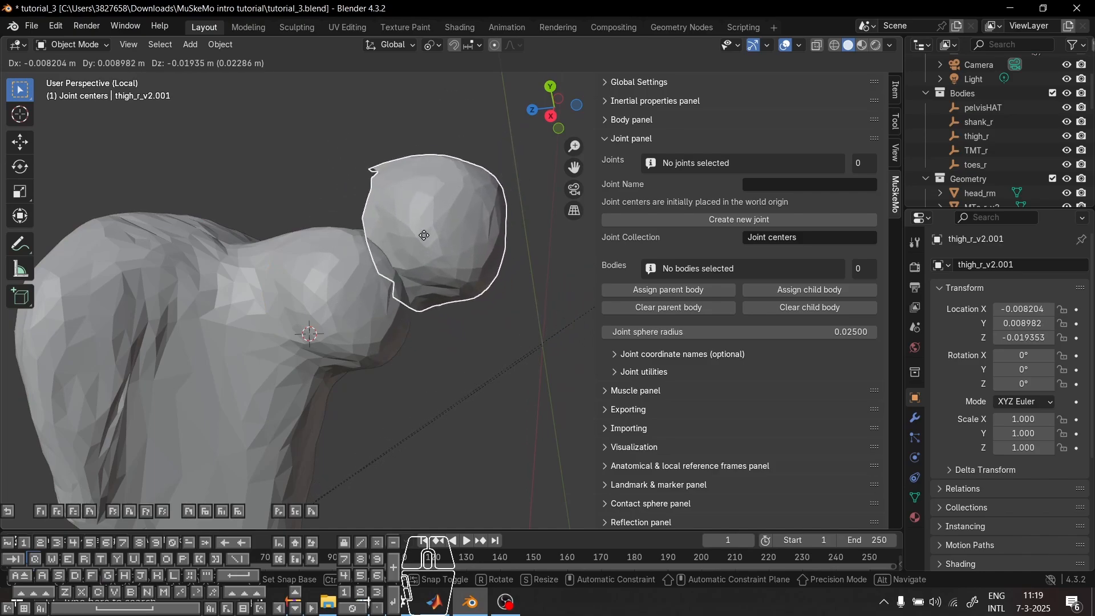
right_click(432, 170)
scroll(433, 180, down, 6)
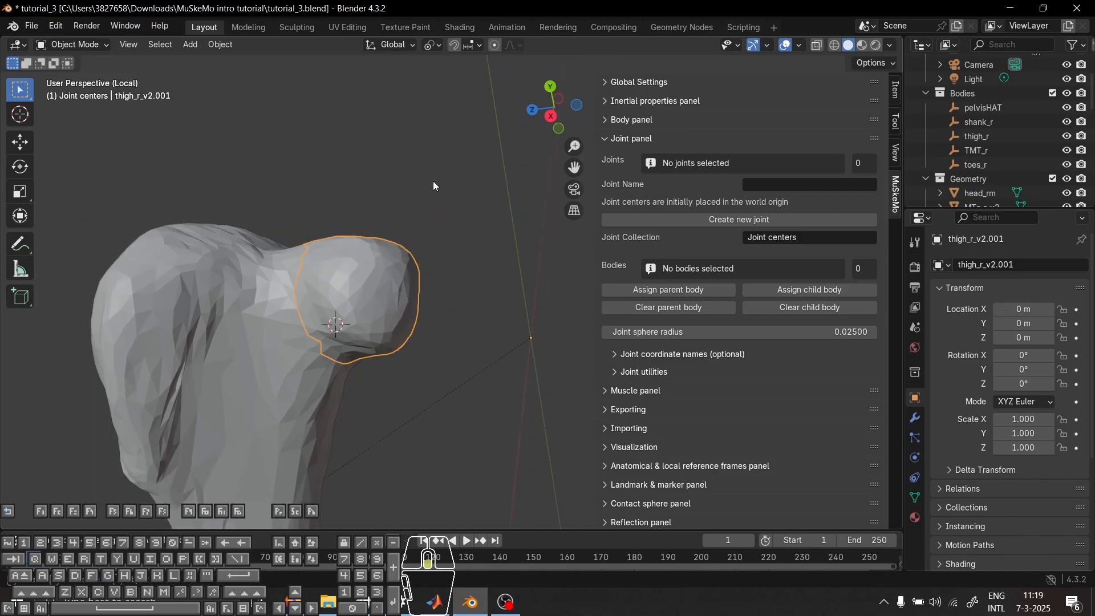
scroll(440, 316, up, 8)
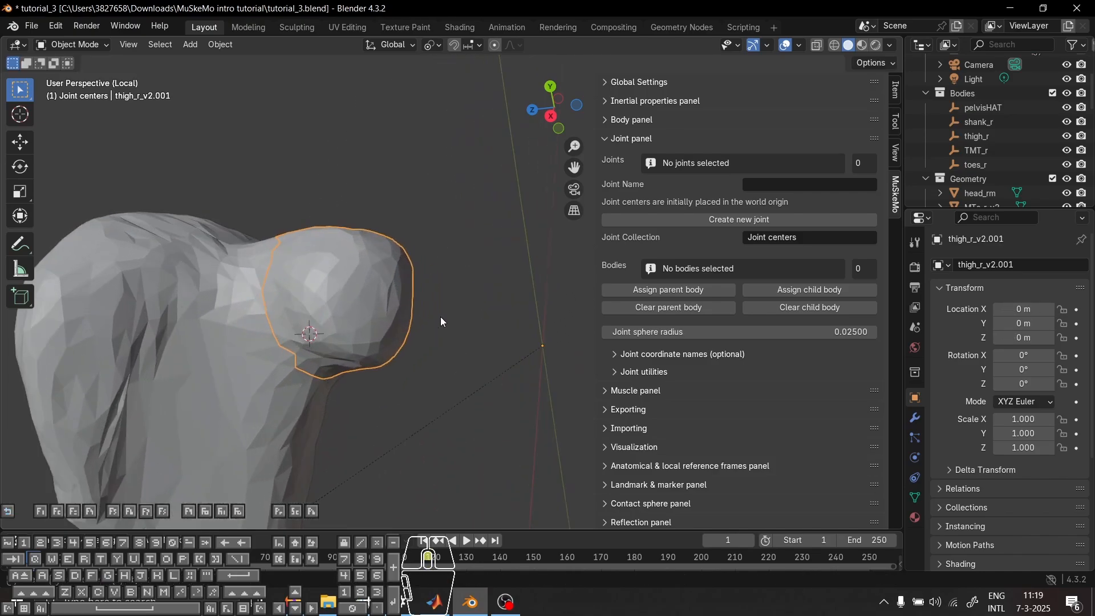
Detach the separated femoral head geometry from the thigh_r body
scroll(1005, 508, down, 5)
scroll(1006, 507, down, 2)
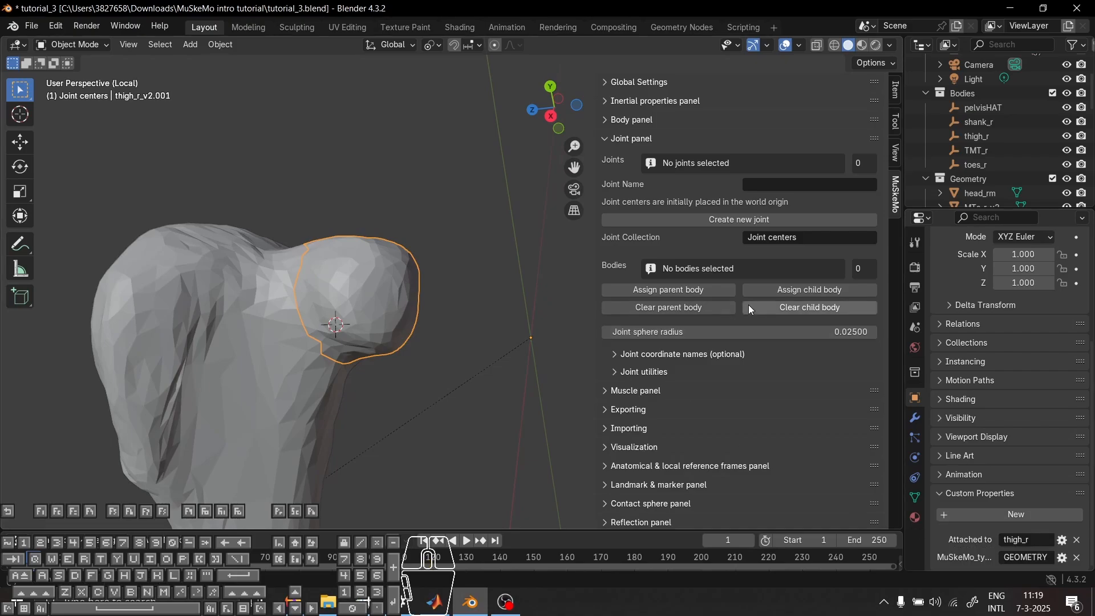
click(670, 309)
click(639, 124)
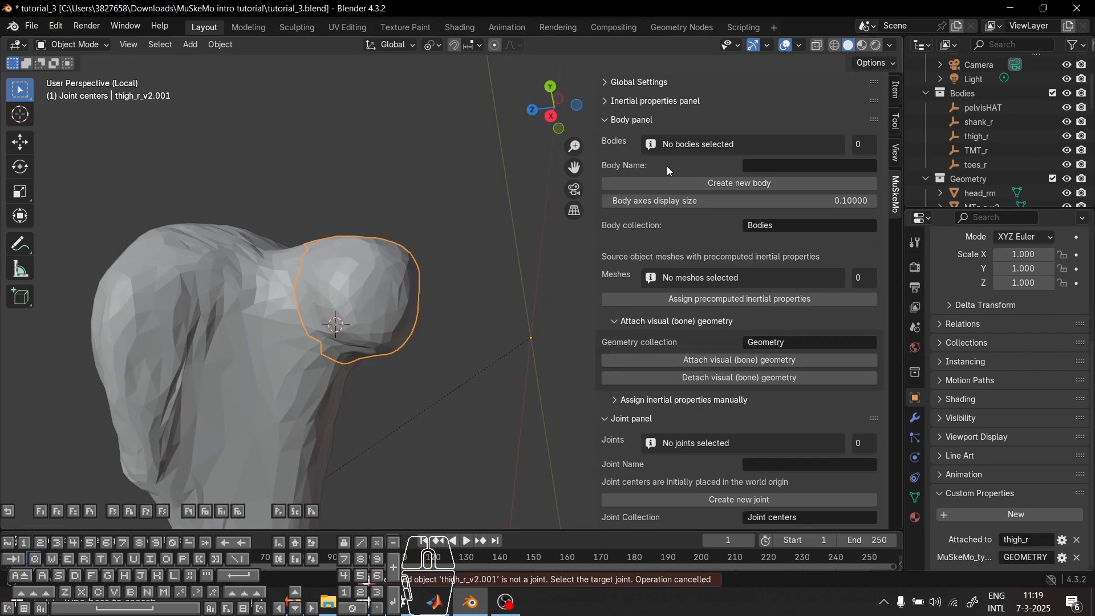
click(739, 378)
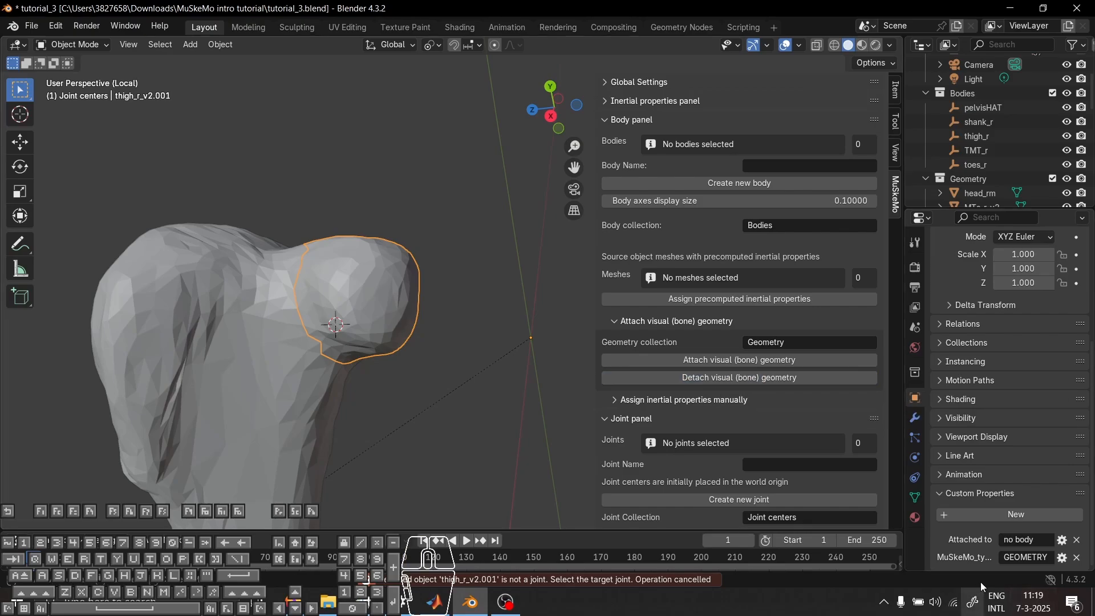
Move thigh_r_v2.001 out of the Geometry collection into the main collection and rename it femoral_head
scroll(947, 114, down, 10)
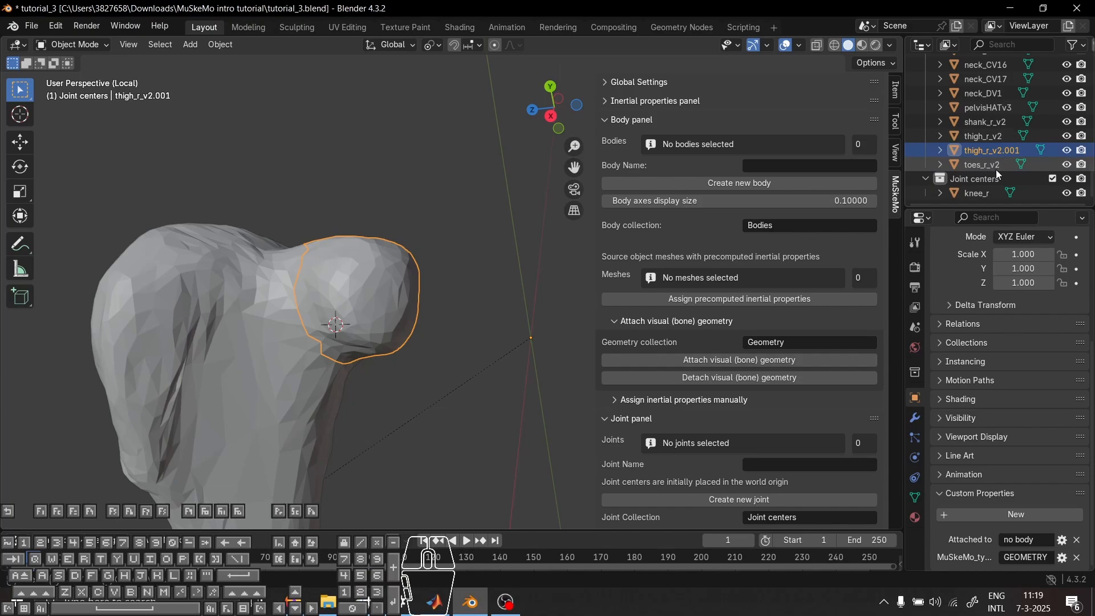
drag(994, 150, 982, 79)
scroll(969, 148, down, 1)
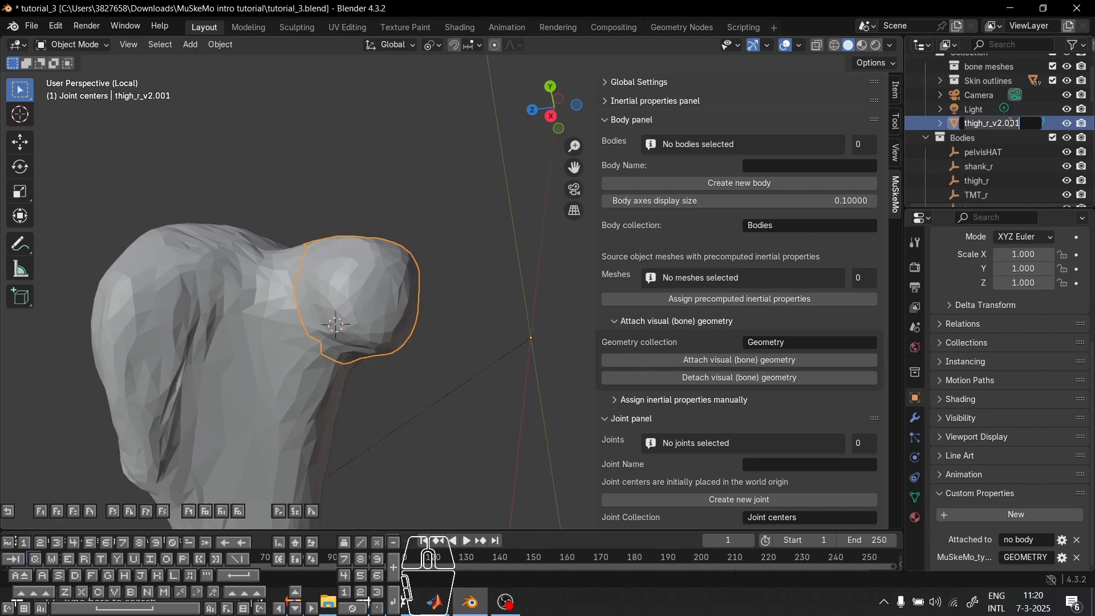
key(F2)
text(femoral_head)
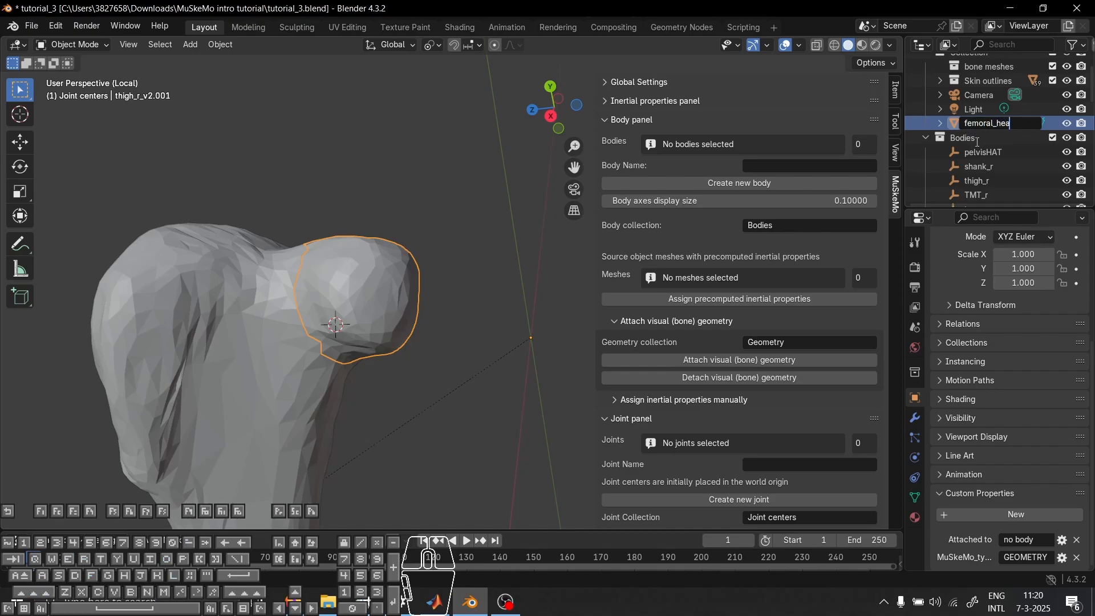
key(Return)
Check the femoral_head mesh in Edit Mode, return to Object Mode and leave local view
key(Tab)
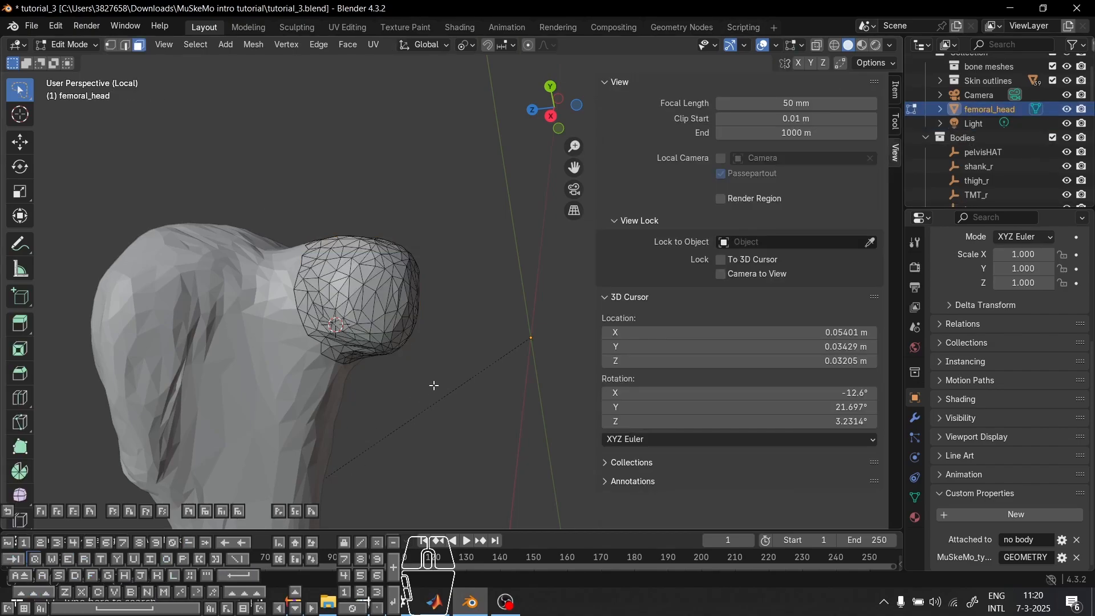
key(Tab)
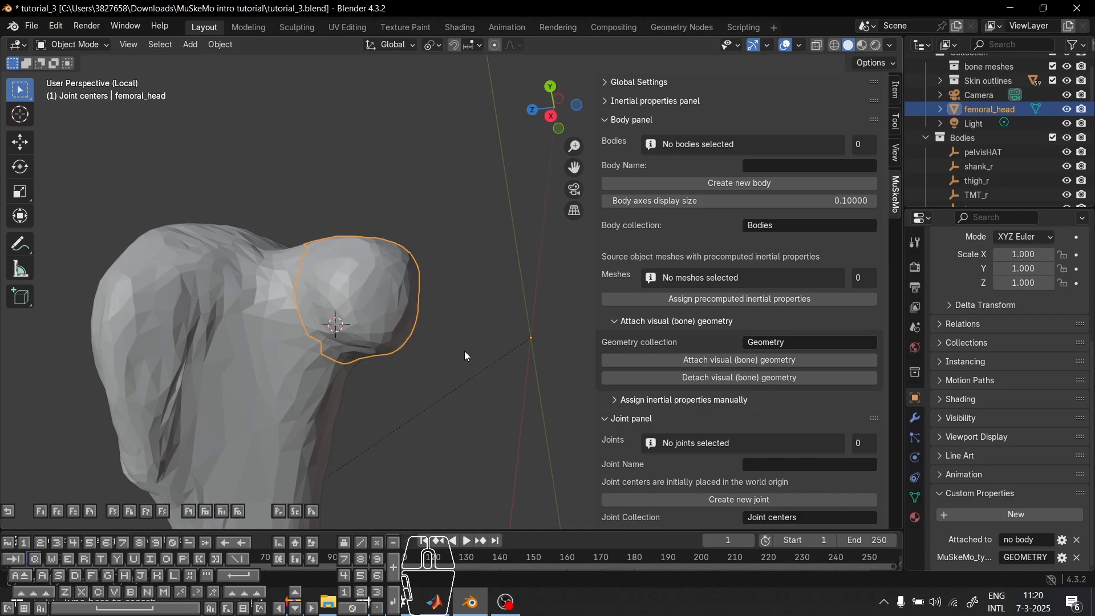
key(KP_Divide)
scroll(334, 265, up, 5)
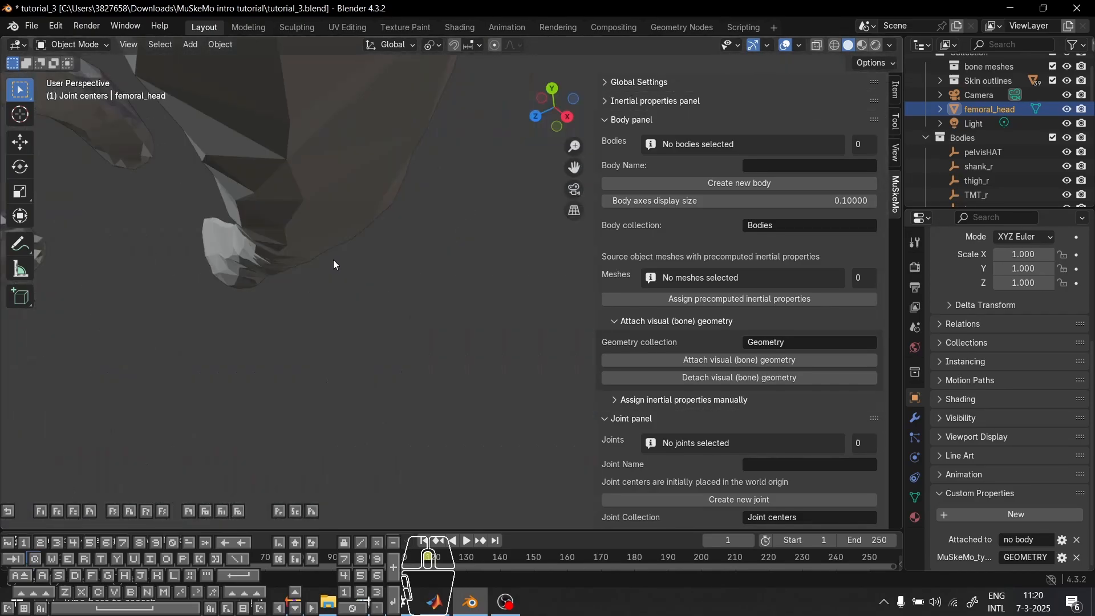
Isolate the femoral_head mesh in local view and examine its shape from several angles
scroll(266, 234, down, 6)
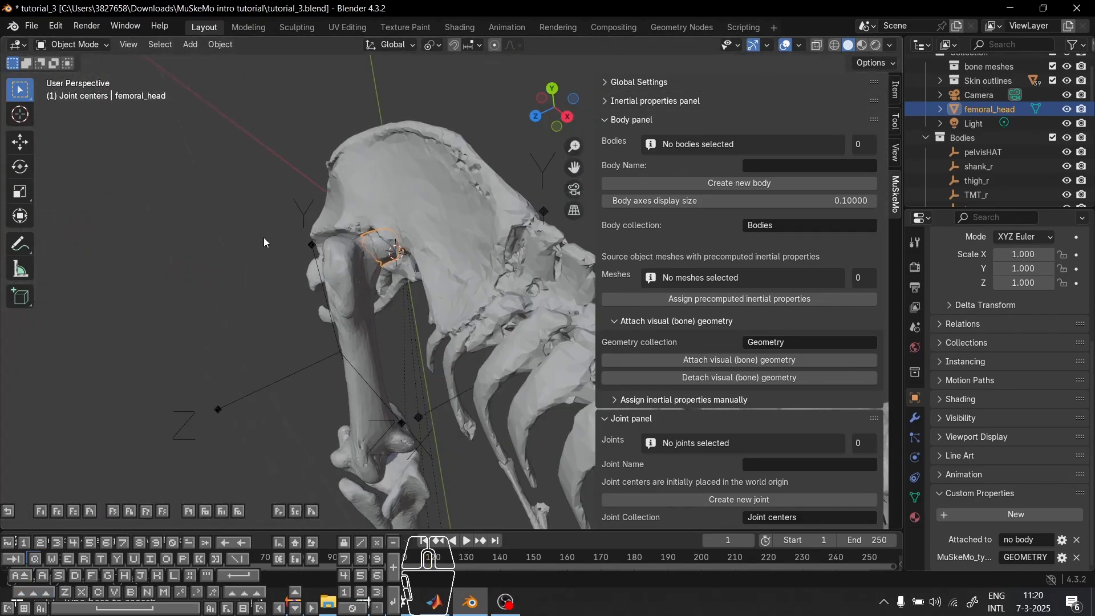
key(KP_Divide)
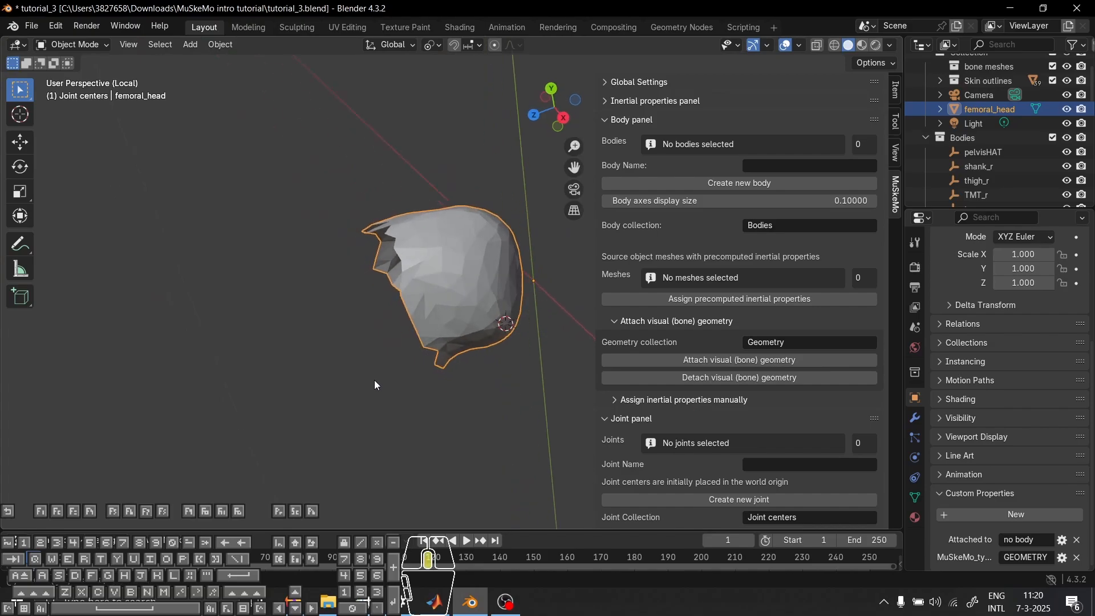
middle_drag(374, 380, 495, 344)
click(422, 390)
middle_drag(422, 390, 306, 218)
click(450, 334)
scroll(757, 294, down, 10)
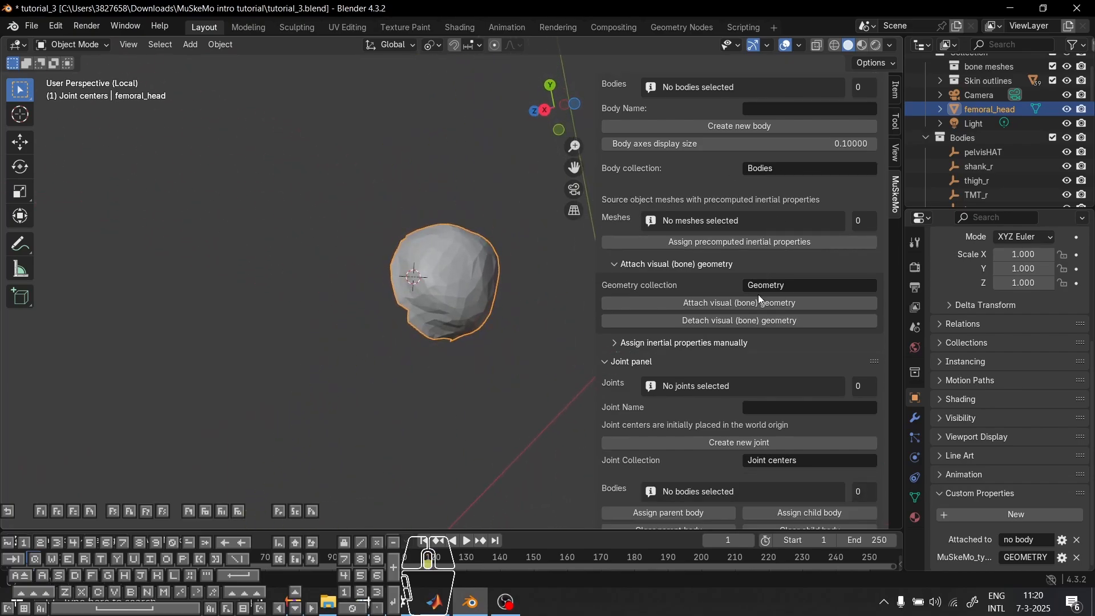
Collapse the joint coordinate names, expand the joint utilities, and fit a geometric sphere to femoral_head
middle_drag(331, 429, 679, 425)
click(690, 406)
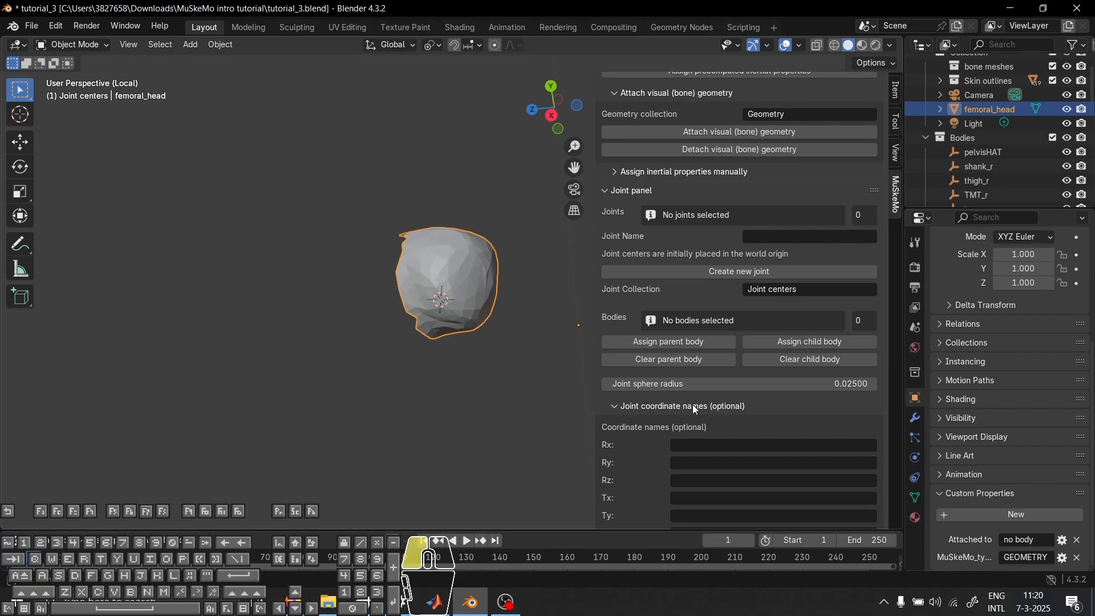
click(692, 406)
click(656, 424)
middle_drag(527, 356, 355, 351)
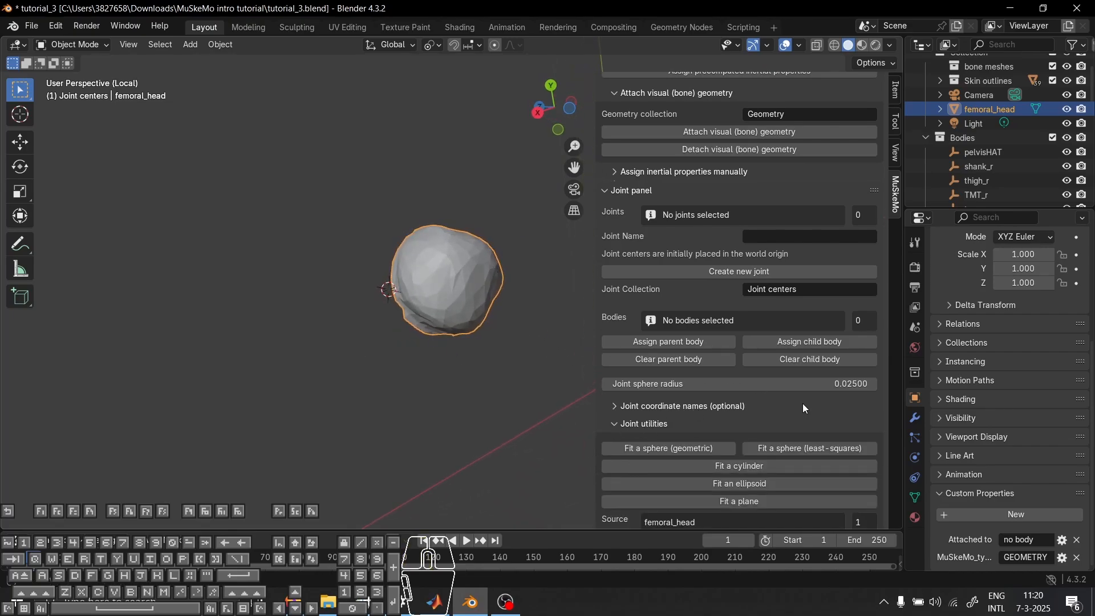
scroll(802, 403, down, 3)
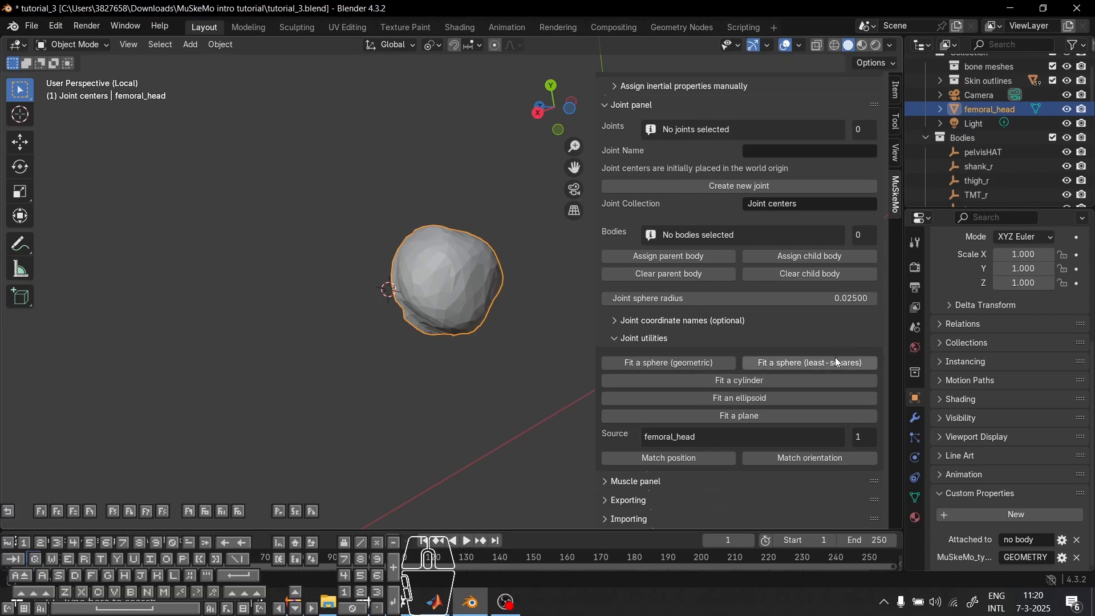
click(698, 362)
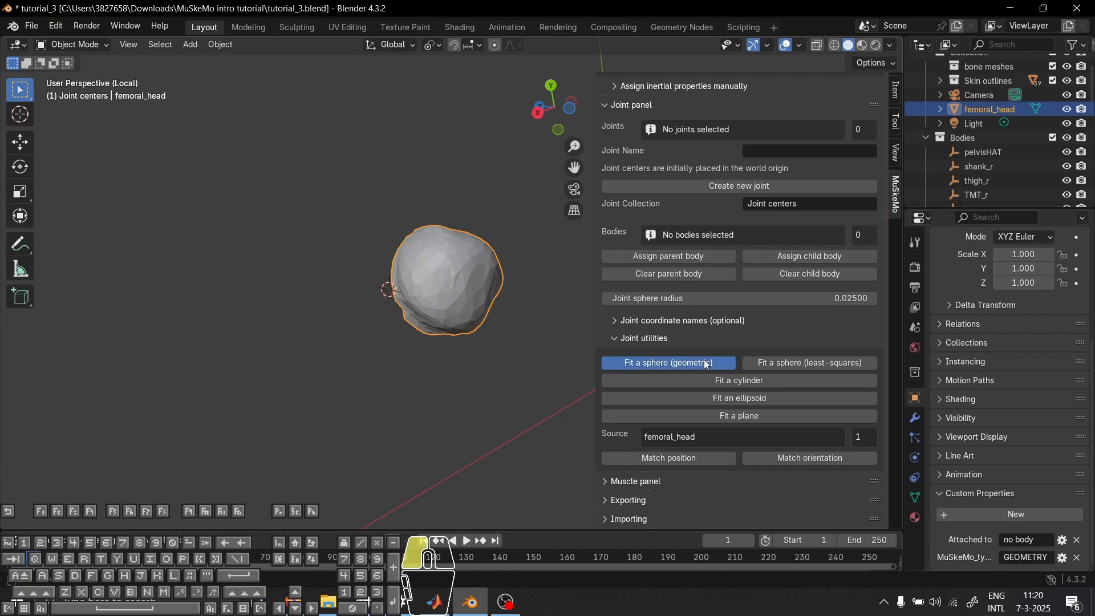
mouse_move(406, 361)
middle_down()
mouse_move(576, 339)
mouse_move(317, 306)
mouse_move(548, 378)
mouse_move(771, 211)
mouse_move(252, 285)
mouse_move(385, 427)
mouse_move(285, 441)
mouse_move(274, 429)
mouse_move(350, 333)
mouse_move(478, 385)
mouse_move(216, 256)
mouse_move(298, 249)
middle_up()
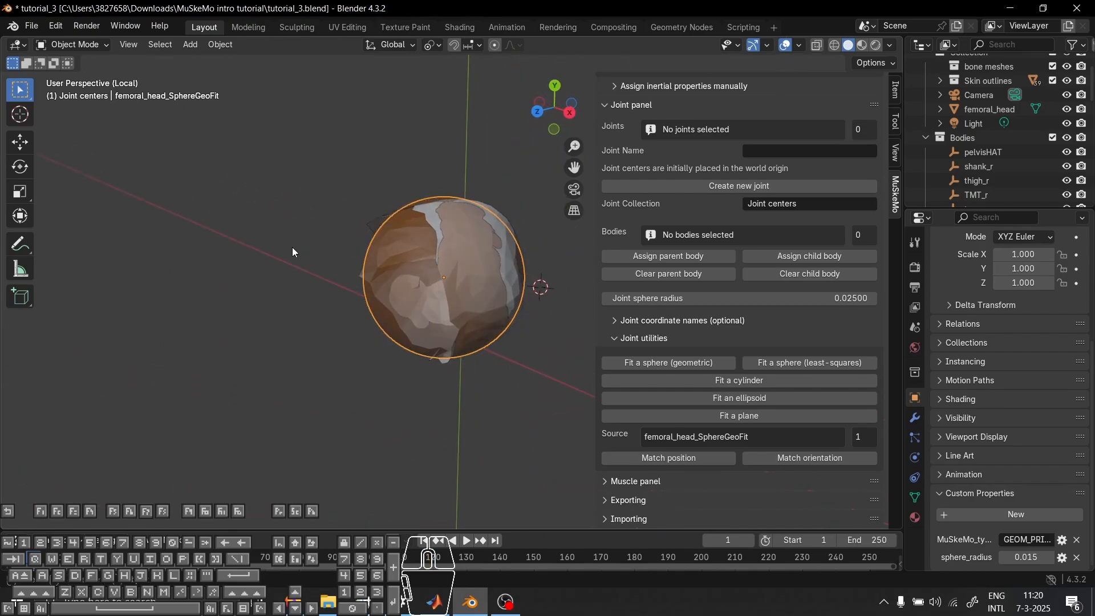
Leave local view and create a new joint named hip_r
key(KP_Divide)
scroll(148, 119, up, 9)
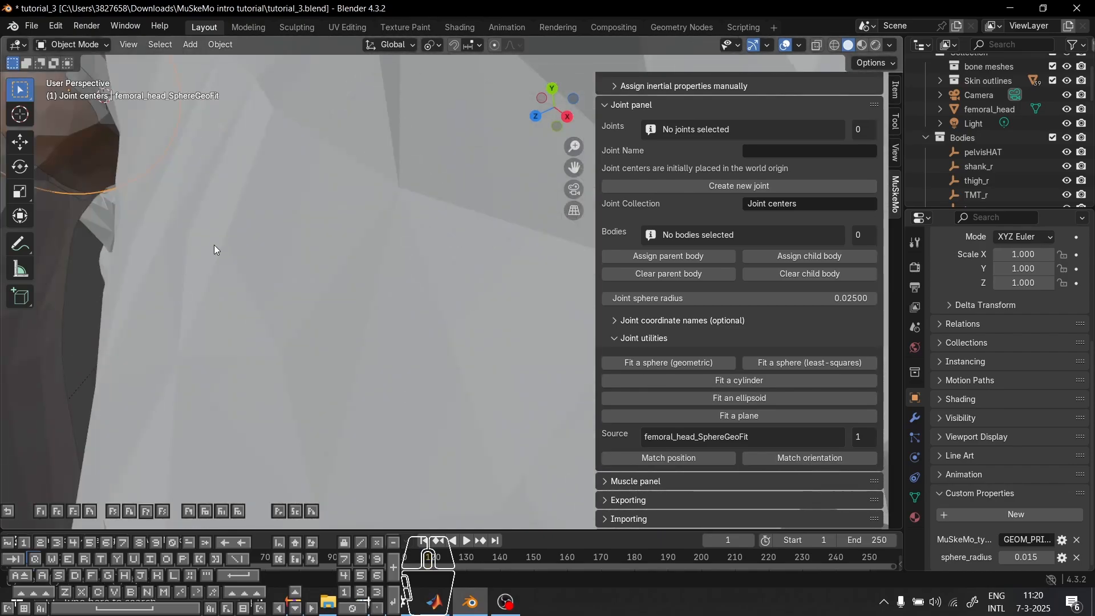
scroll(214, 245, down, 6)
middle_drag(272, 259, 494, 483)
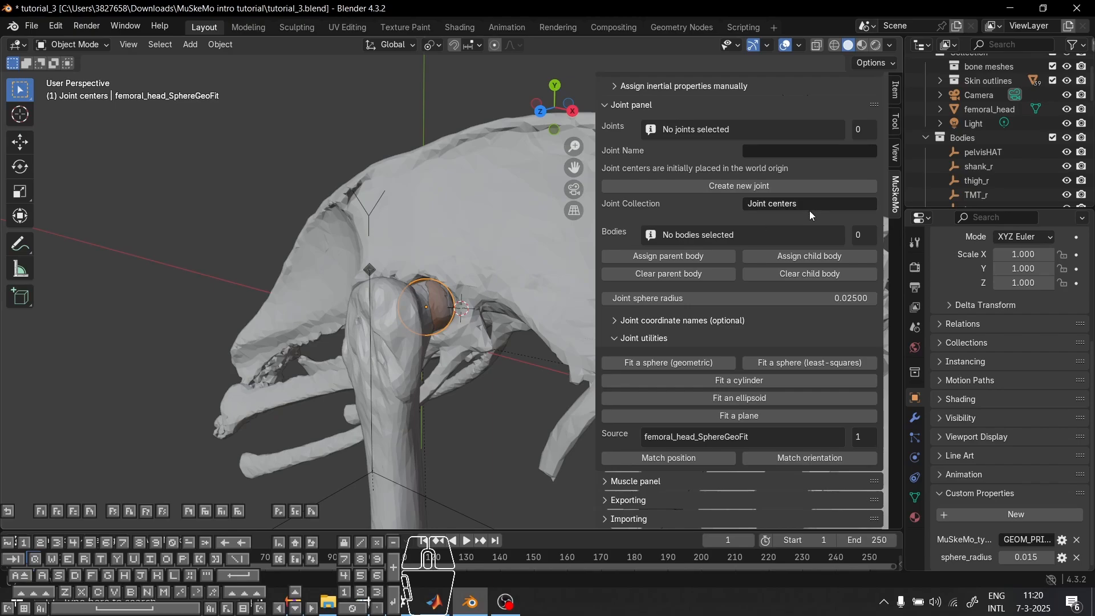
click(764, 151)
text(hip_r)
key(Return)
click(758, 186)
Match the position of the hip_r joint to the fitted sphere femoral_head_SphereGeoFit, then clear the selection
middle_drag(428, 453, 403, 176)
scroll(393, 365, up, 3)
click(399, 342)
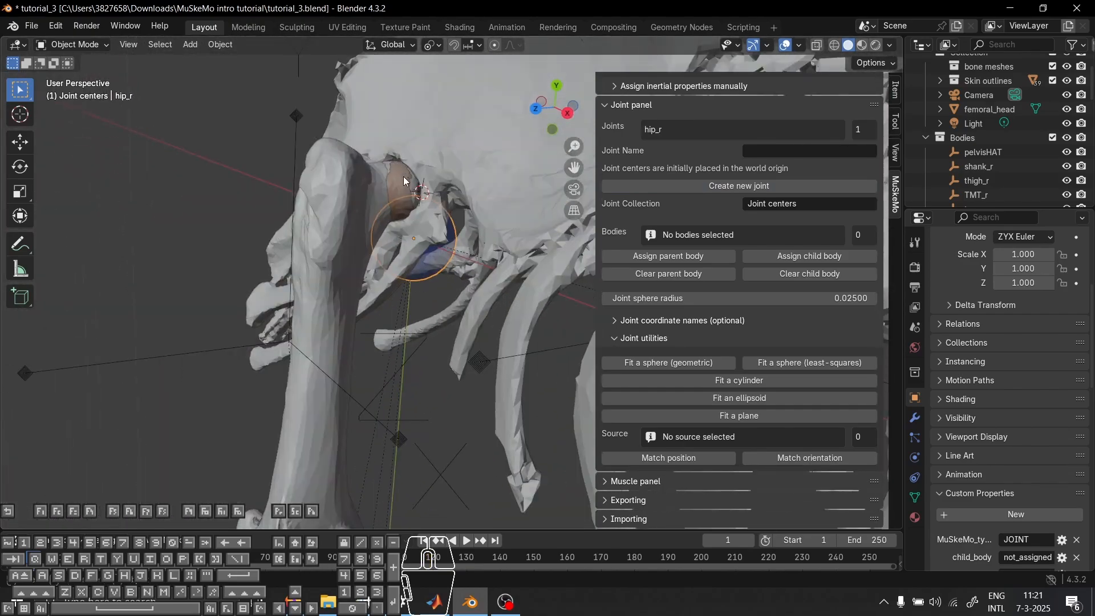
click(399, 186)
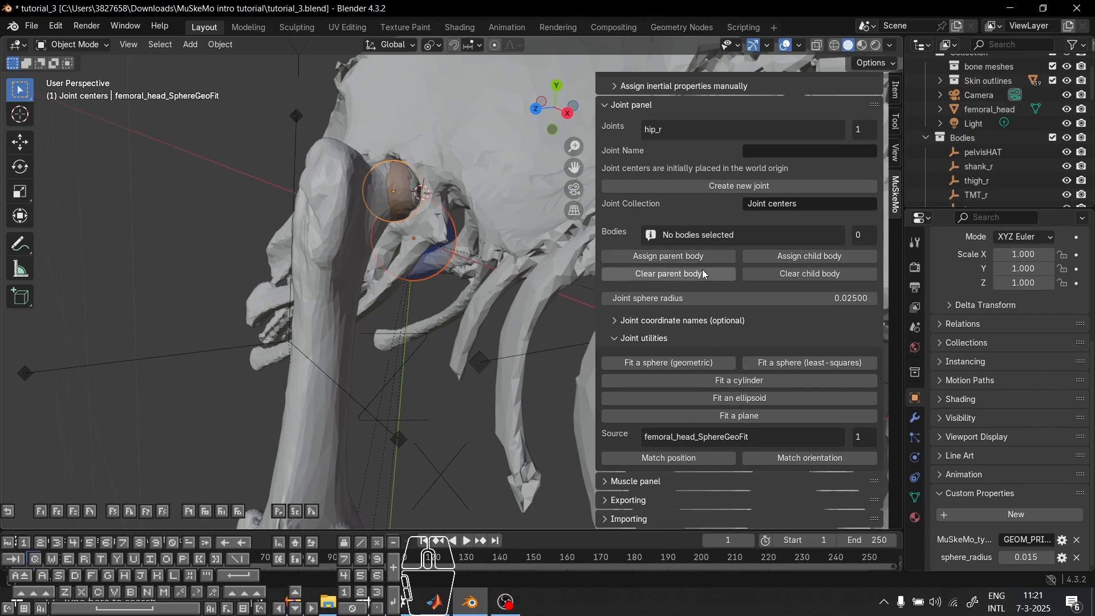
scroll(706, 282, down, 1)
scroll(708, 289, down, 1)
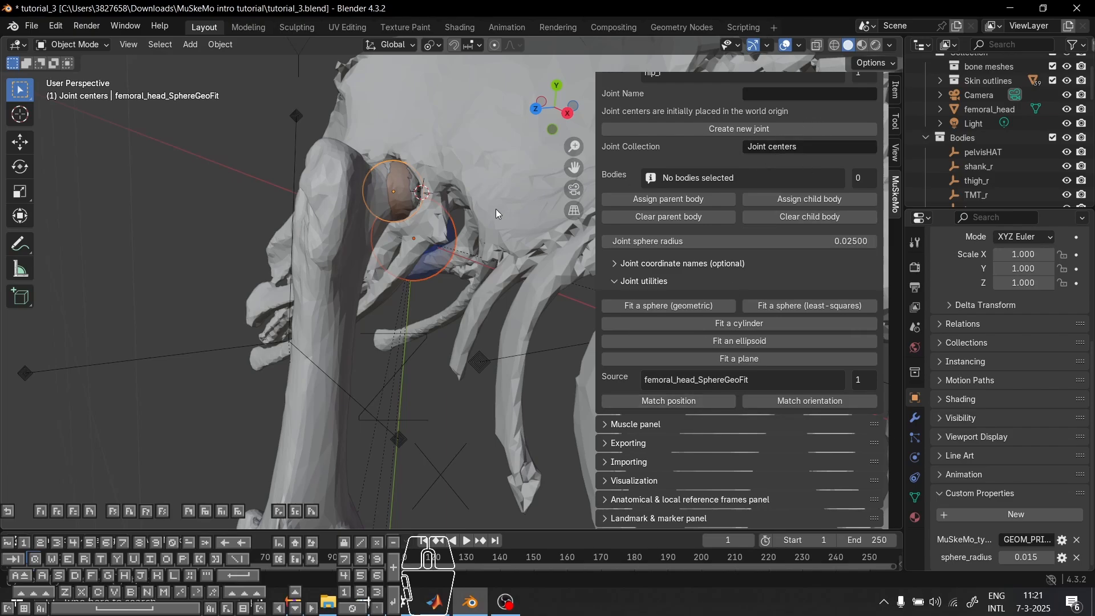
shift+middle_drag(475, 152, 469, 231)
scroll(741, 290, up, 1)
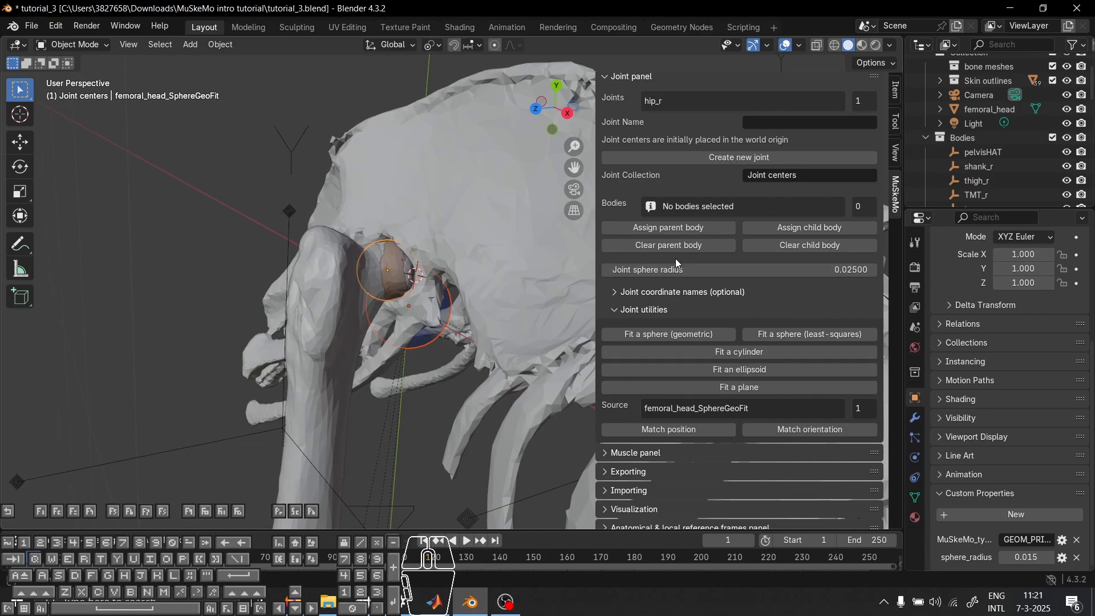
scroll(681, 250, up, 1)
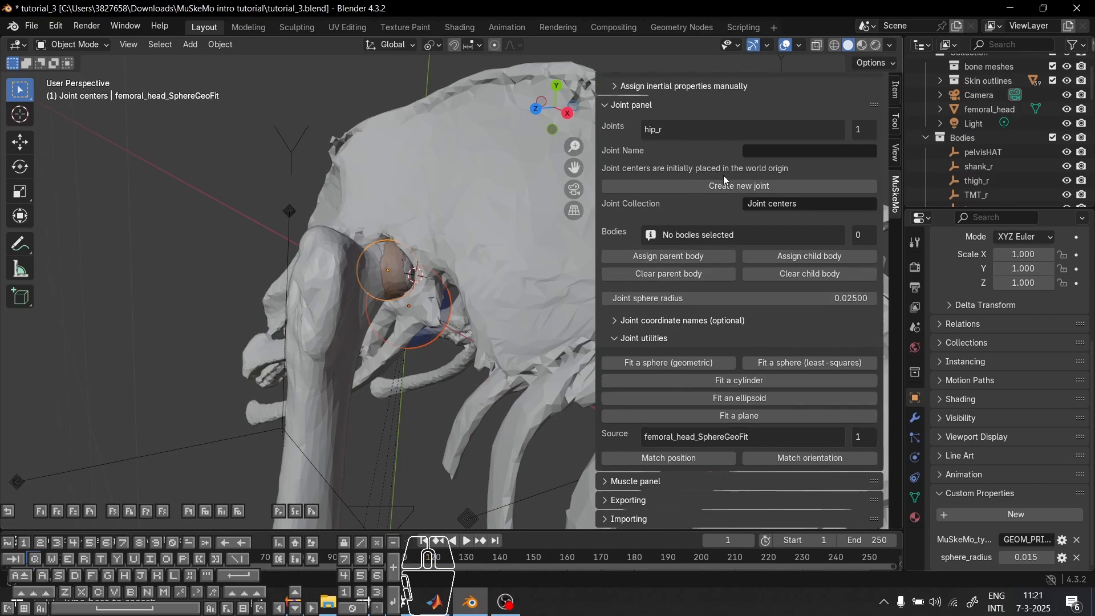
scroll(705, 166, up, 1)
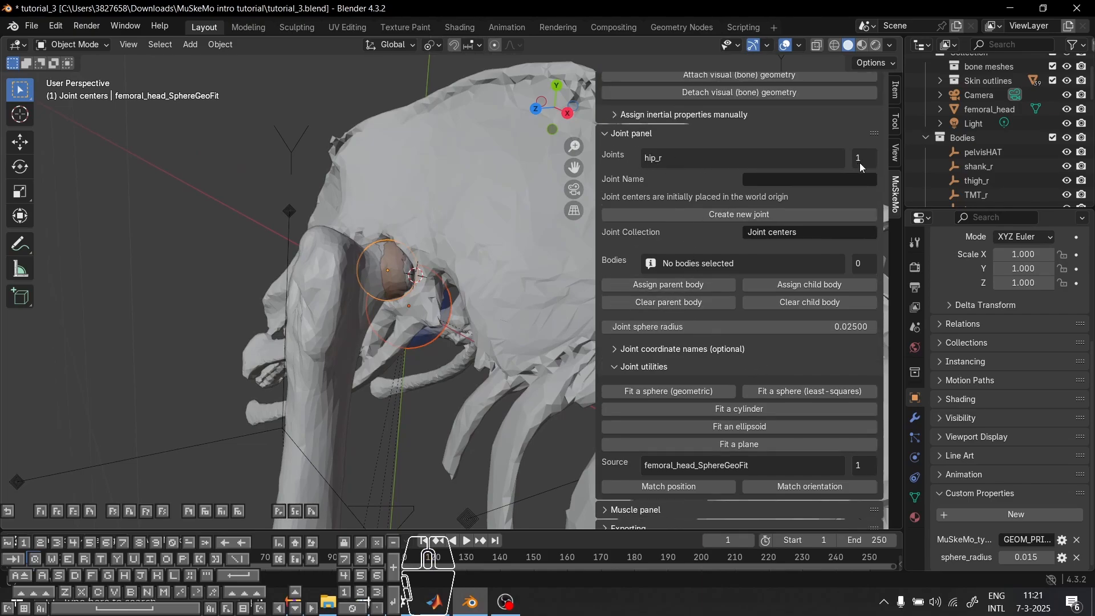
scroll(706, 404, down, 3)
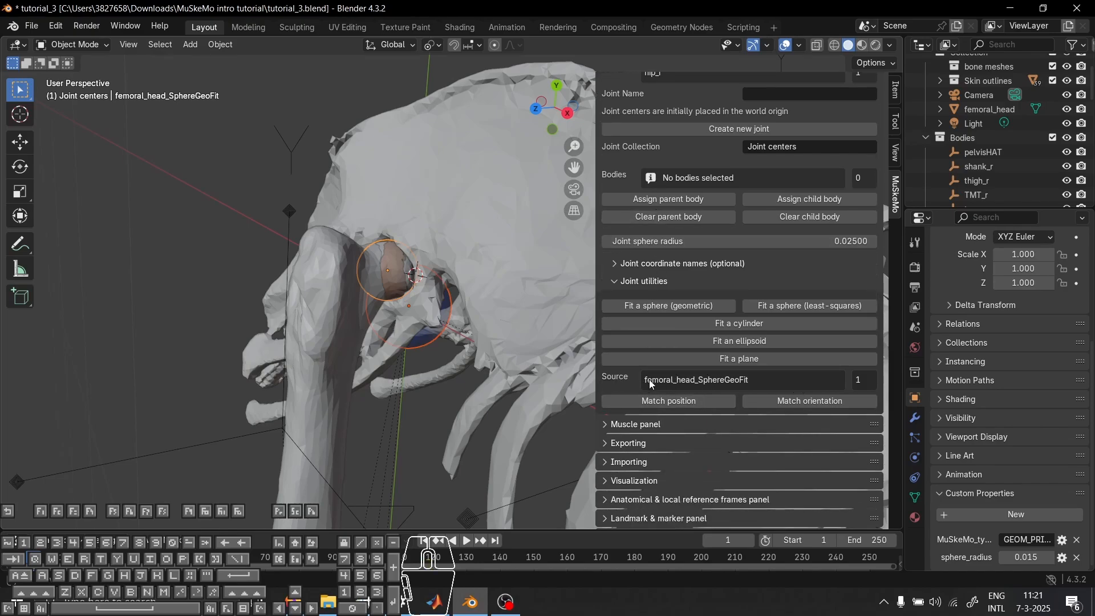
middle_drag(484, 348, 668, 320)
click(661, 399)
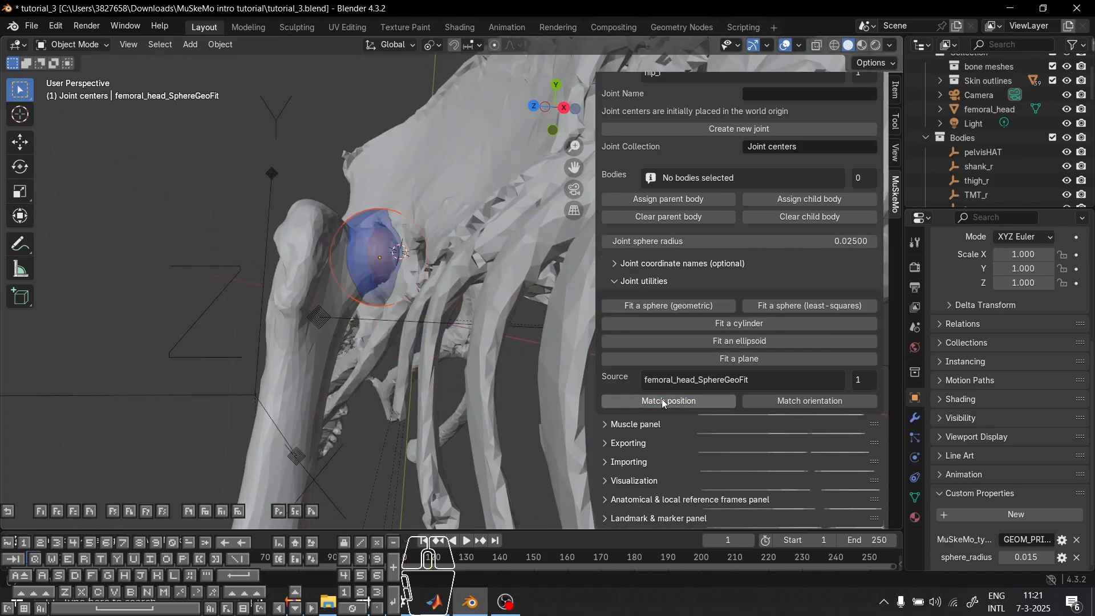
middle_drag(272, 358, 427, 356)
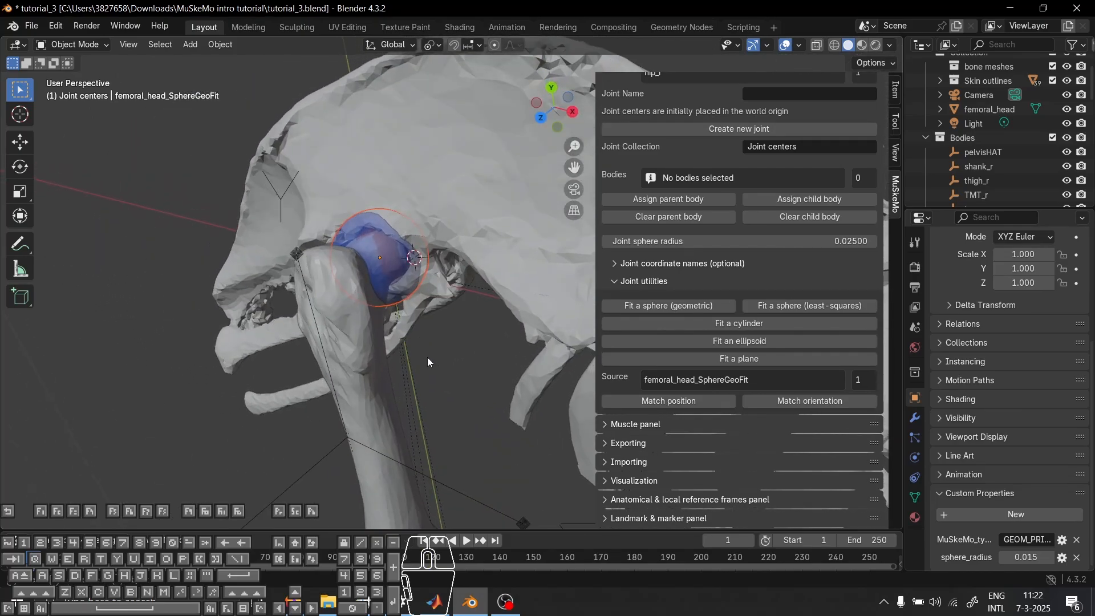
click(434, 354)
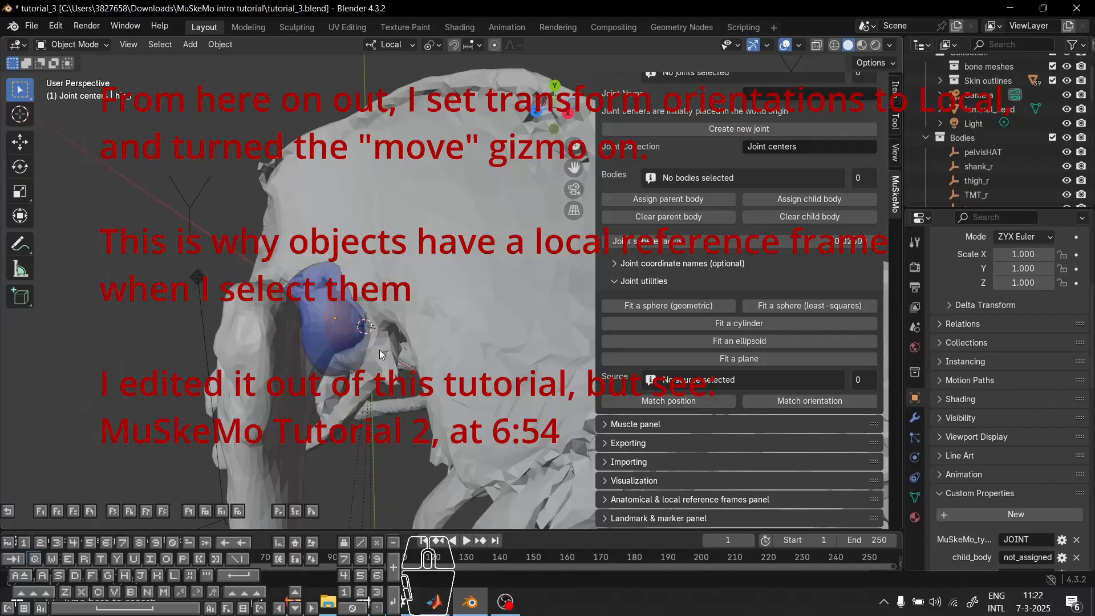
Select hip_r together with the pelvisHAT body and assign pelvisHAT as the joint's parent body
click(345, 361)
middle_drag(374, 450, 273, 325)
click(319, 214)
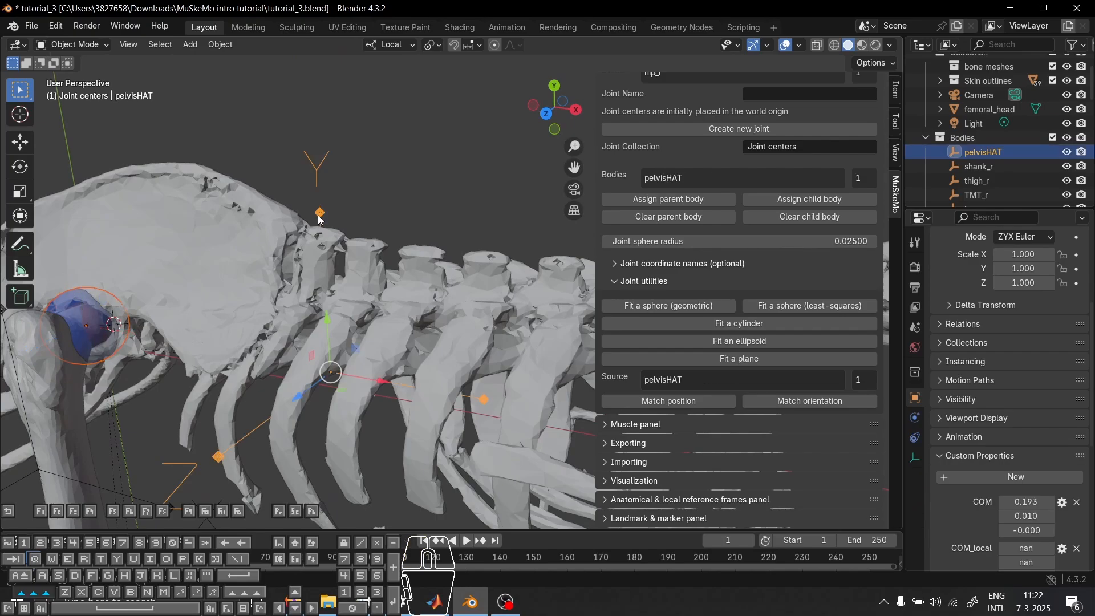
shift+middle_drag(252, 270, 306, 227)
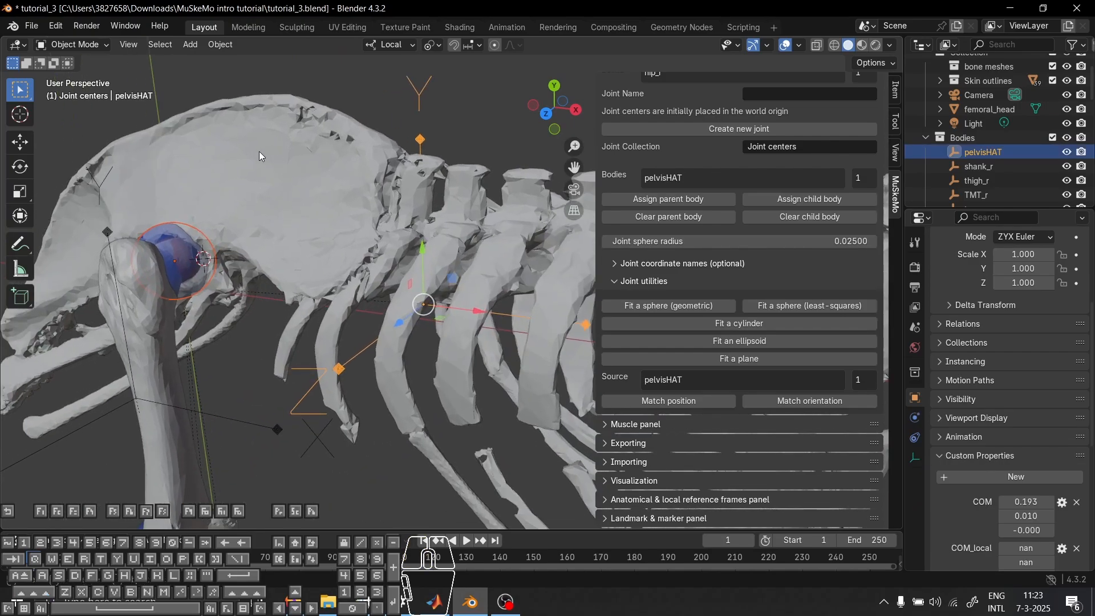
click(643, 282)
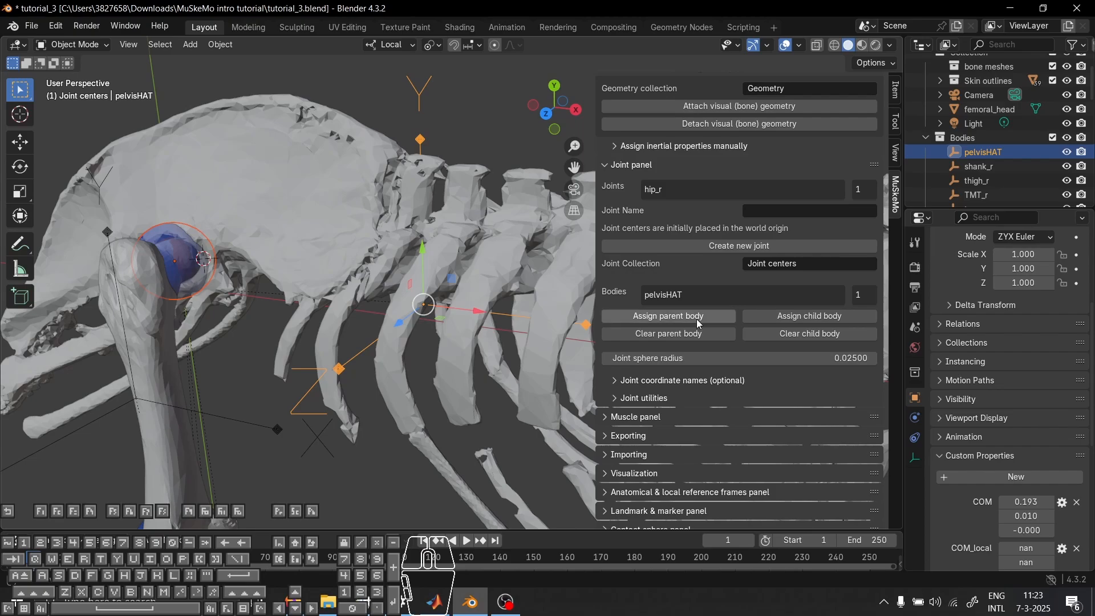
click(696, 317)
Try to assign the thigh_r_v2 bone mesh as the child body of hip_r
shift+middle_drag(272, 343, 314, 321)
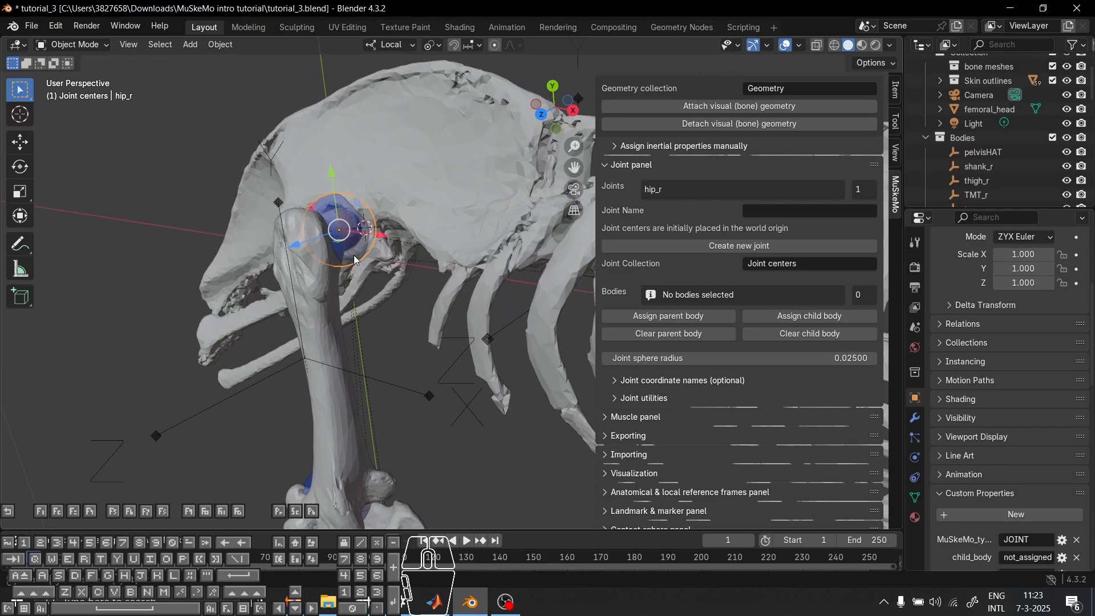
middle_drag(343, 339, 366, 350)
click(343, 335)
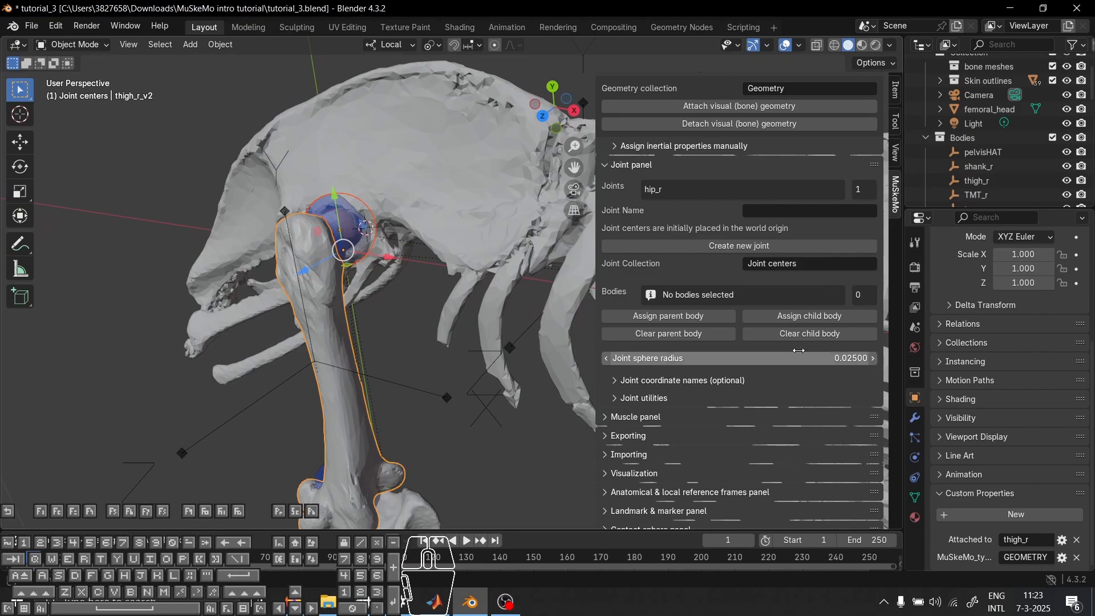
click(826, 319)
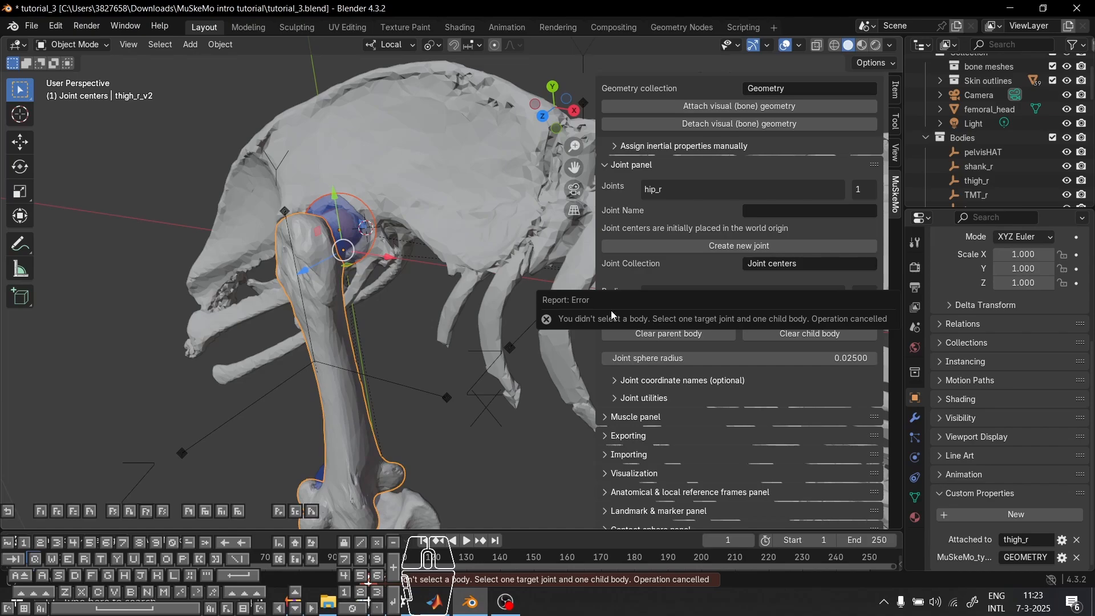
click(387, 358)
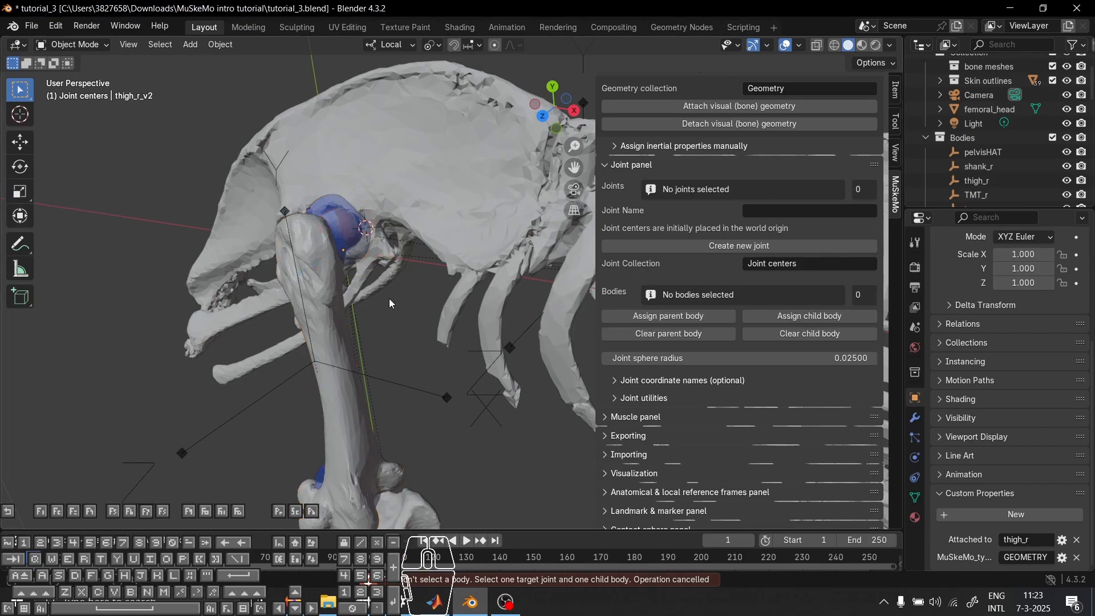
Select hip_r together with the thigh_r body and assign thigh_r as the joint's child body
click(325, 207)
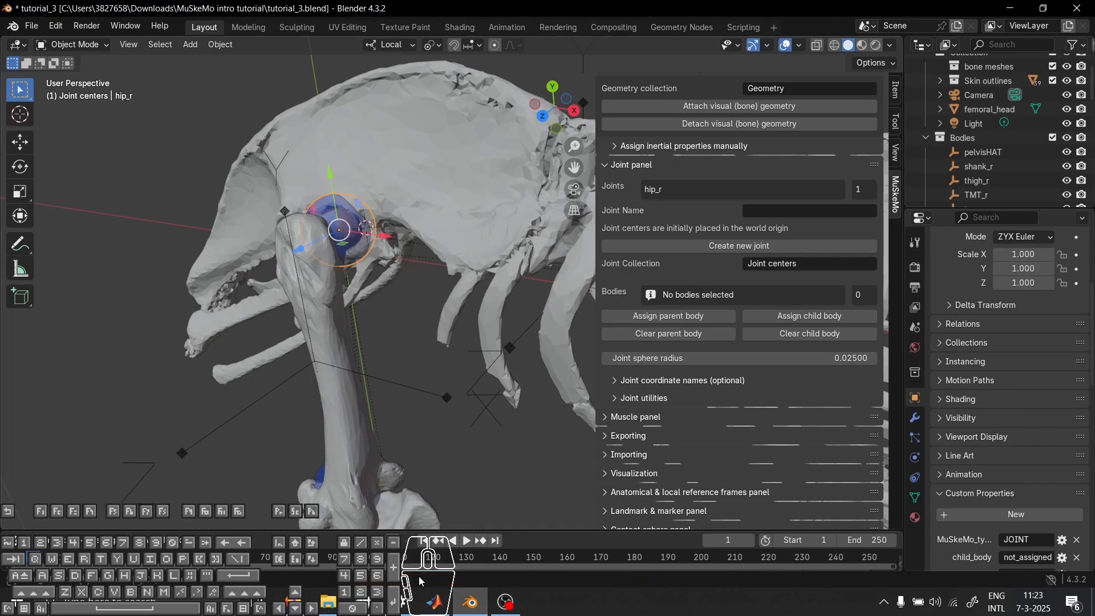
shift+click(389, 381)
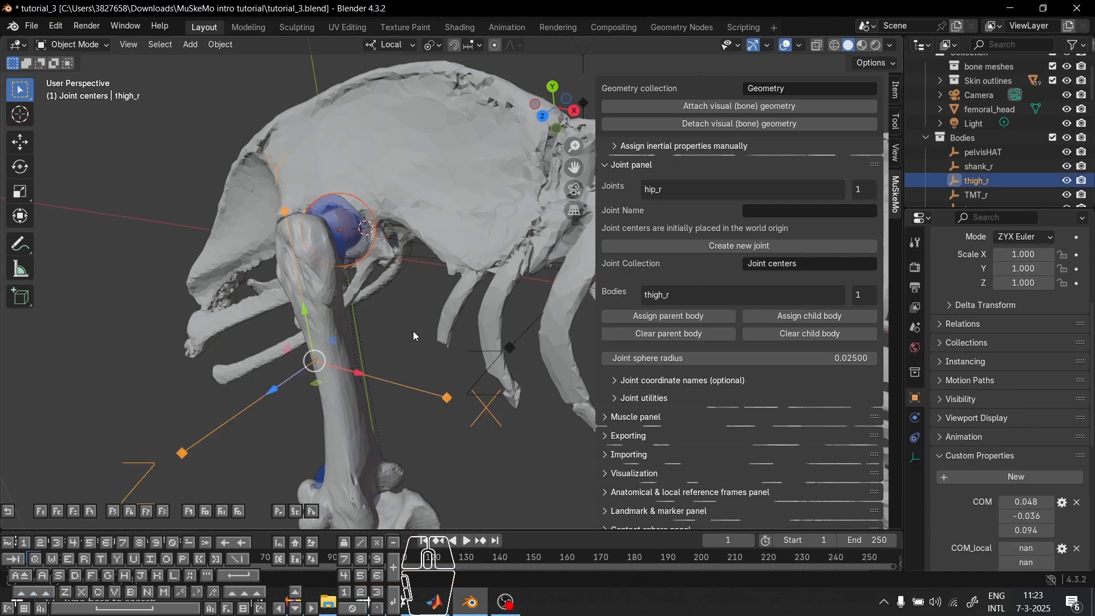
middle_drag(413, 332, 459, 311)
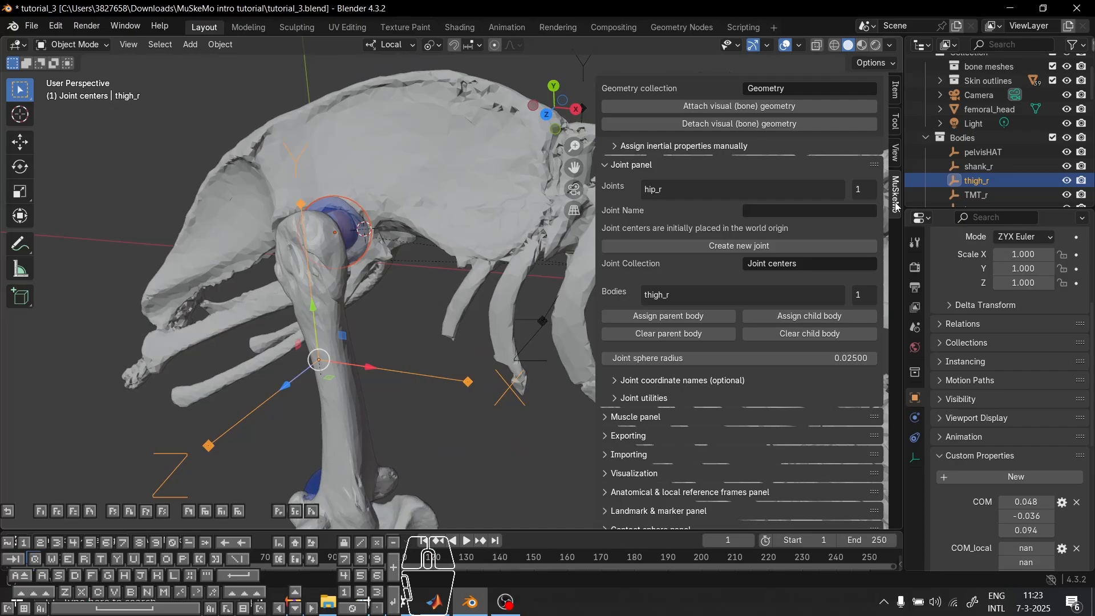
click(821, 317)
Test the hip_r joint by rotating it about its local Z axis, then cancel the rotation
scroll(332, 367, down, 3)
middle_drag(332, 366, 385, 256)
click(385, 255)
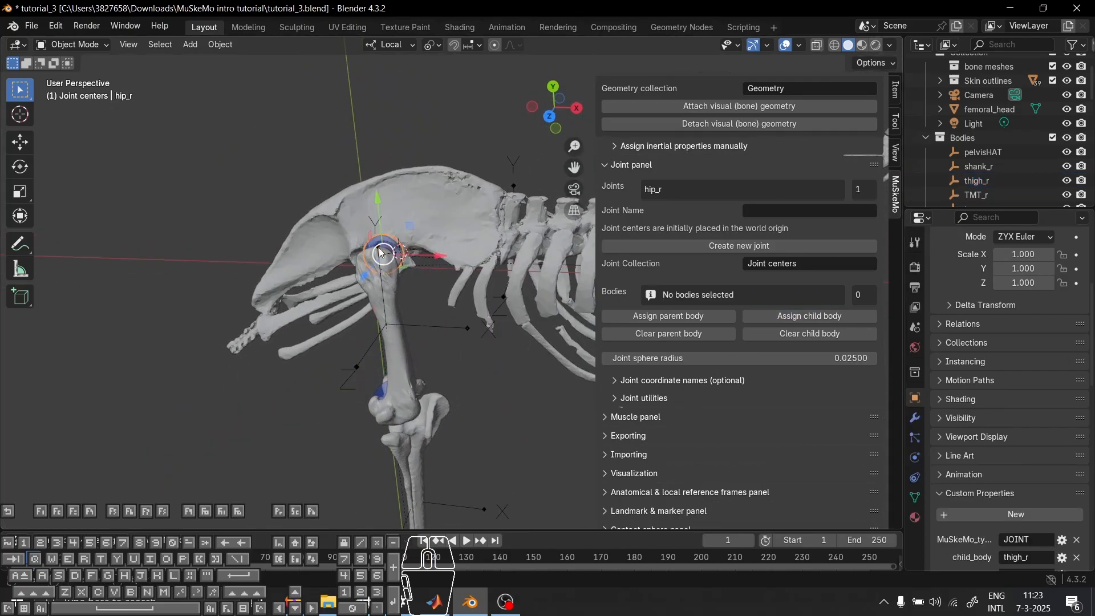
middle_drag(451, 310, 422, 392)
key(r)
key(z)
key(z)
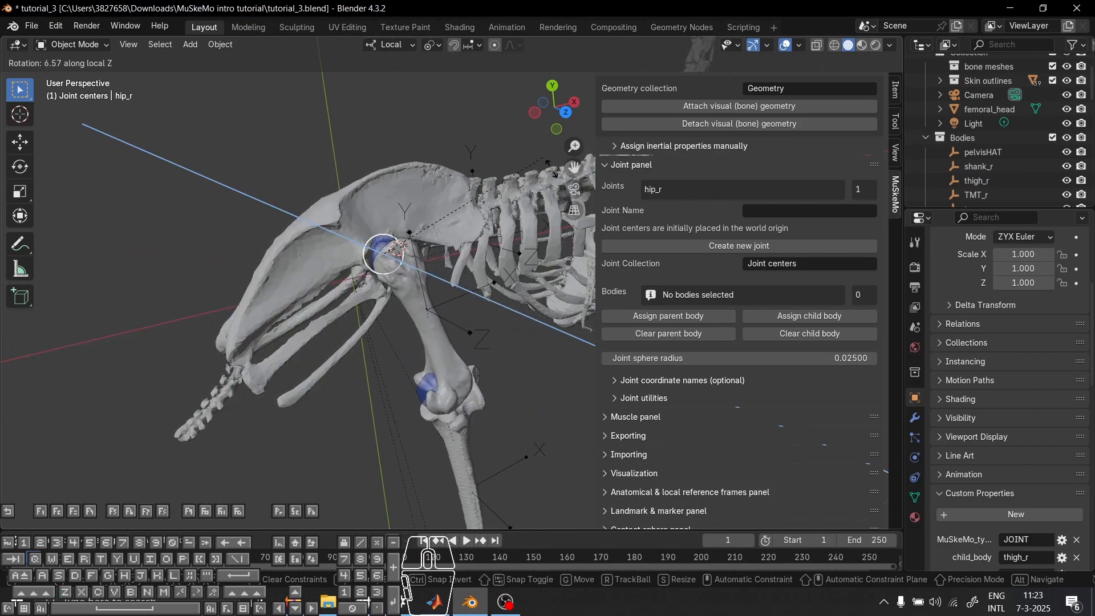
right_click(521, 272)
Select the shank_r_v2 bone mesh and bring its distal end at the ankle into close view
shift+middle_drag(502, 358, 357, 210)
scroll(364, 323, down, 3)
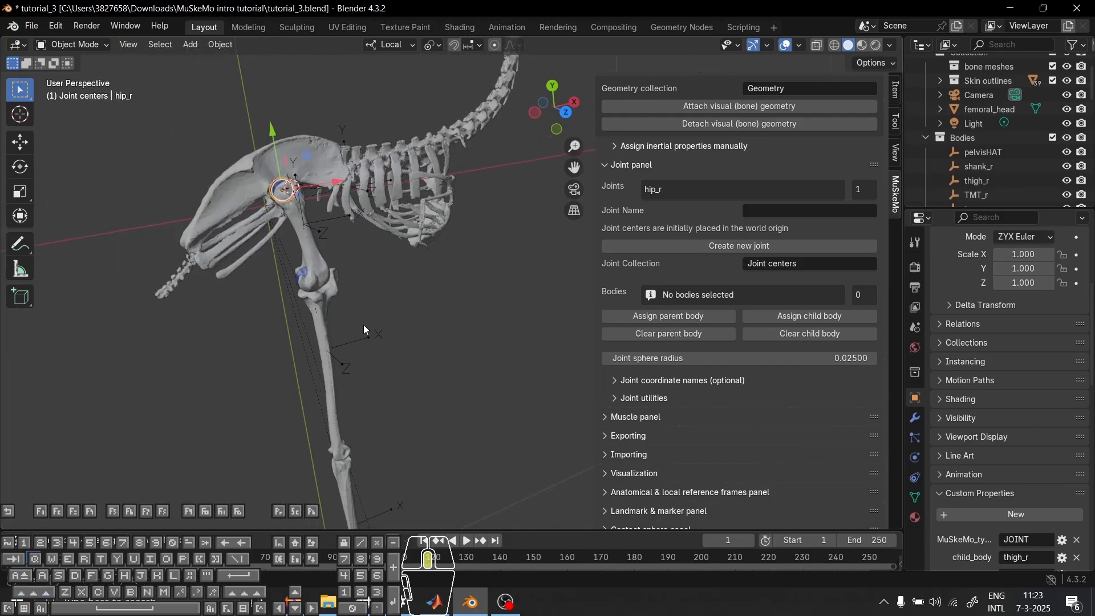
middle_drag(364, 323, 336, 336)
shift+middle_drag(353, 388, 373, 252)
scroll(419, 335, up, 4)
scroll(420, 335, up, 2)
shift+middle_drag(319, 349, 336, 272)
scroll(501, 255, down, 2)
scroll(338, 276, down, 5)
shift+middle_drag(485, 278, 406, 393)
mouse_move(302, 342)
middle_down()
mouse_move(241, 316)
mouse_move(296, 344)
mouse_move(297, 286)
mouse_move(296, 345)
middle_up()
shift+middle_drag(325, 402, 384, 366)
click(384, 367)
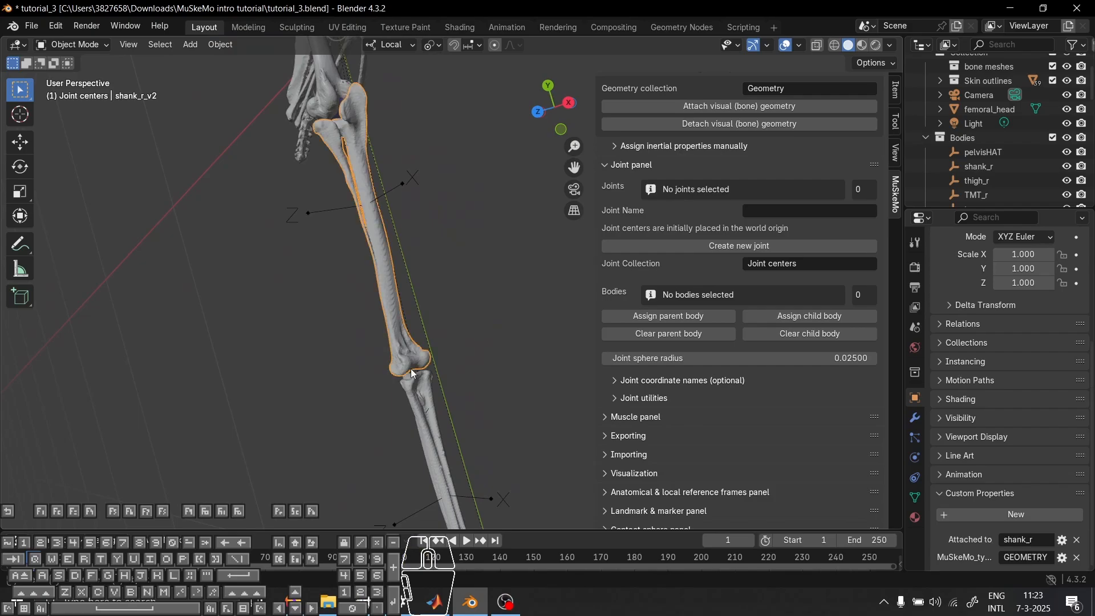
scroll(416, 372, up, 5)
scroll(419, 373, down, 2)
shift+middle_drag(365, 434, 436, 336)
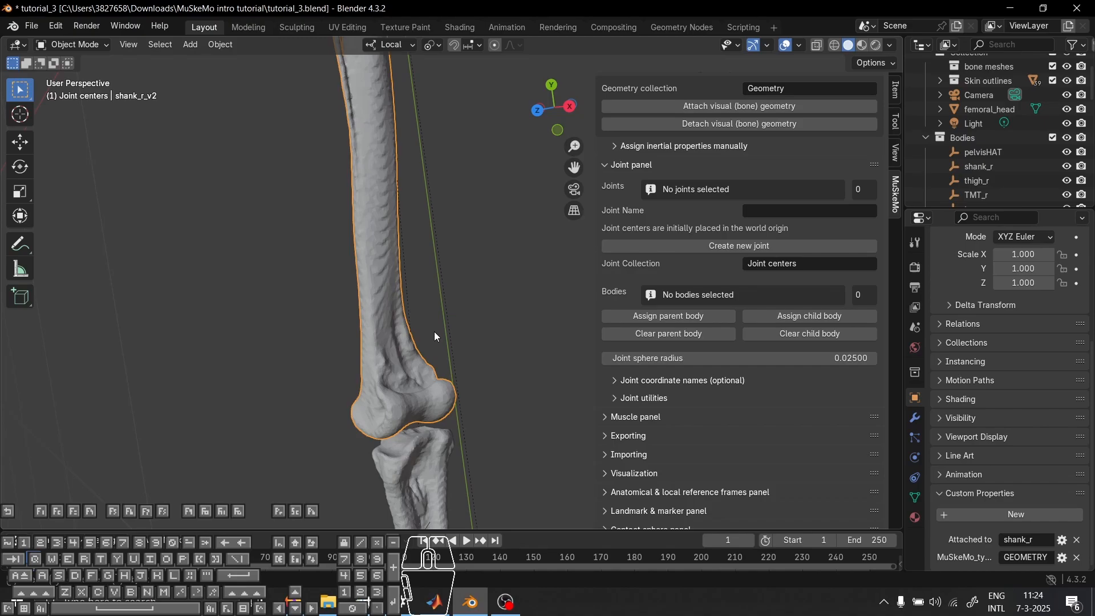
Enter Edit Mode on shank_r_v2, isolate the mesh and clear the sharp marks from all its edges
mouse_move(432, 332)
middle_down()
mouse_move(399, 242)
mouse_move(431, 334)
middle_up()
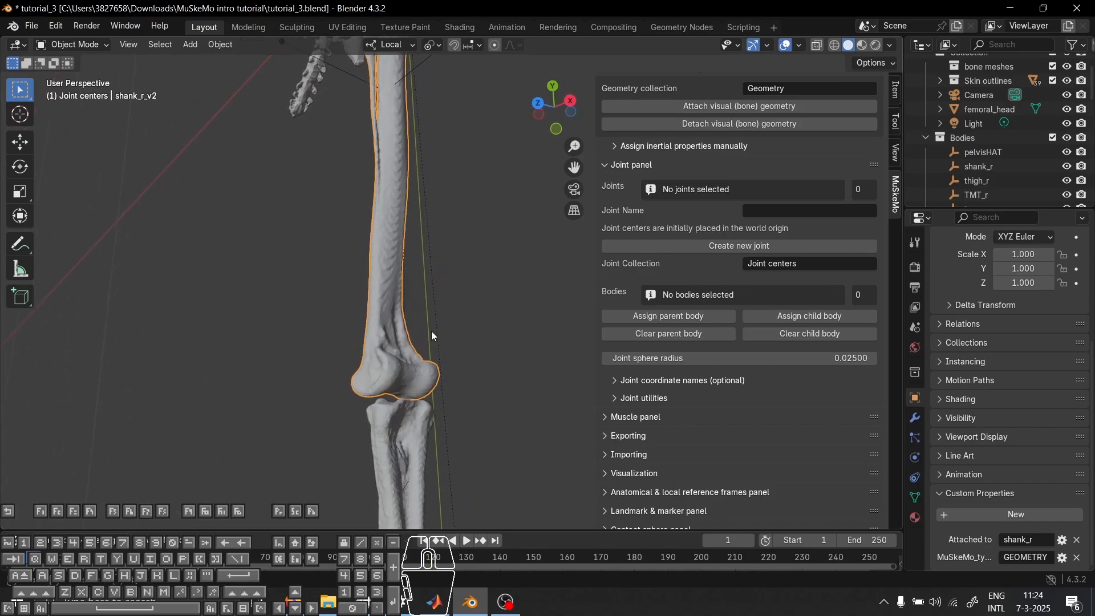
key(Tab)
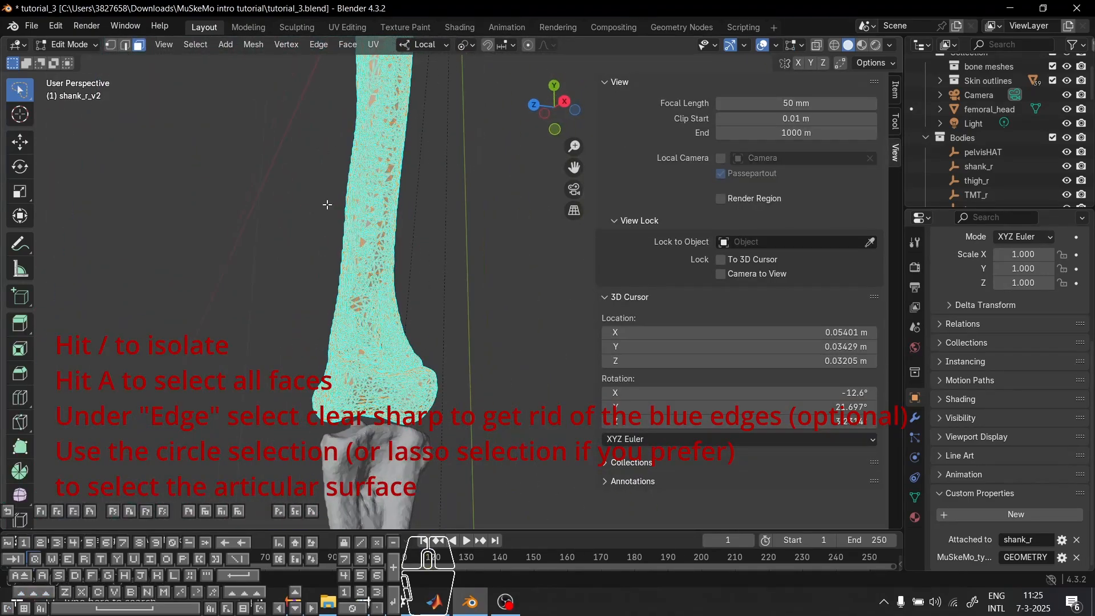
click(318, 44)
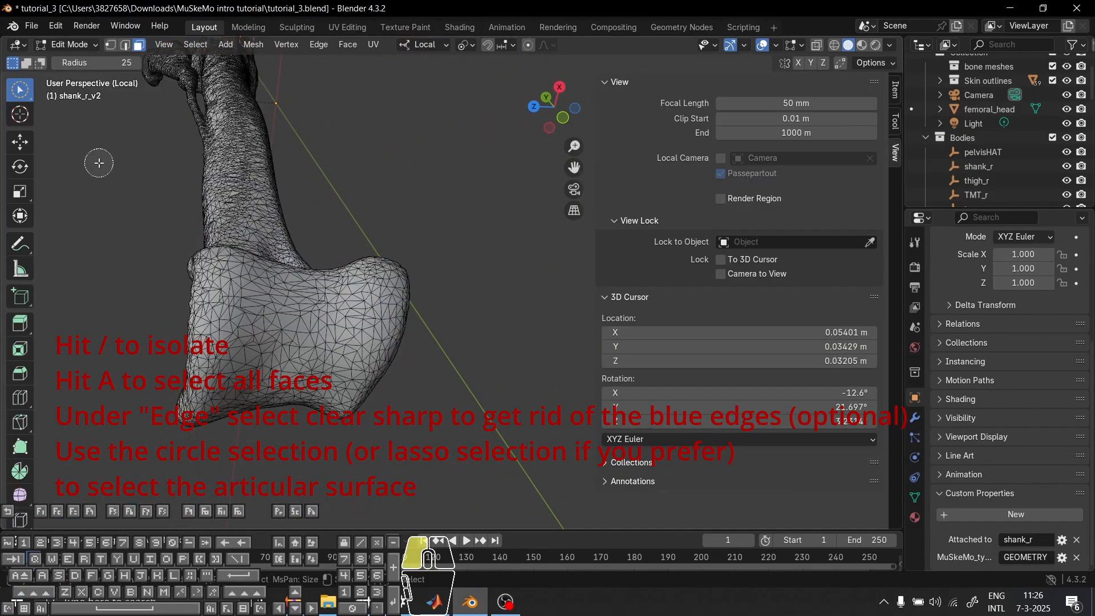
Circle-select the articular surface faces on both condyles at the distal end of the shank mesh
drag(240, 274, 223, 337)
middle_drag(223, 337, 319, 268)
drag(320, 268, 336, 246)
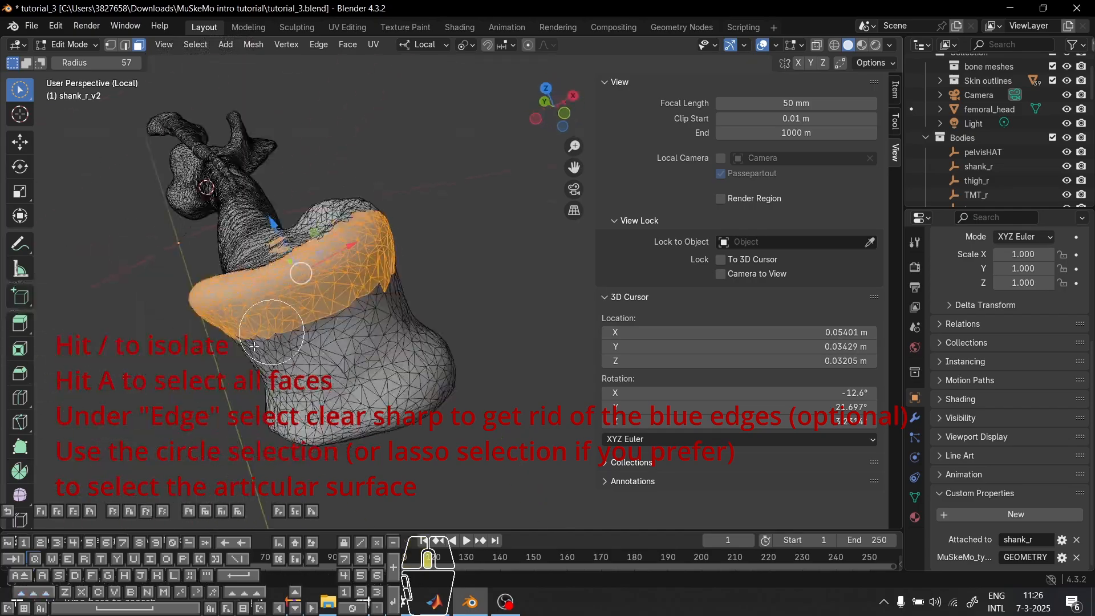
mouse_move(337, 245)
middle_down()
mouse_move(438, 276)
mouse_move(319, 240)
middle_up()
drag(319, 240, 302, 256)
middle_drag(302, 257, 451, 342)
drag(451, 342, 467, 277)
mouse_move(467, 272)
middle_down()
mouse_move(406, 175)
mouse_move(179, 232)
mouse_move(393, 186)
mouse_move(340, 340)
mouse_move(476, 303)
mouse_move(399, 342)
mouse_move(498, 345)
mouse_move(409, 416)
mouse_move(464, 260)
middle_up()
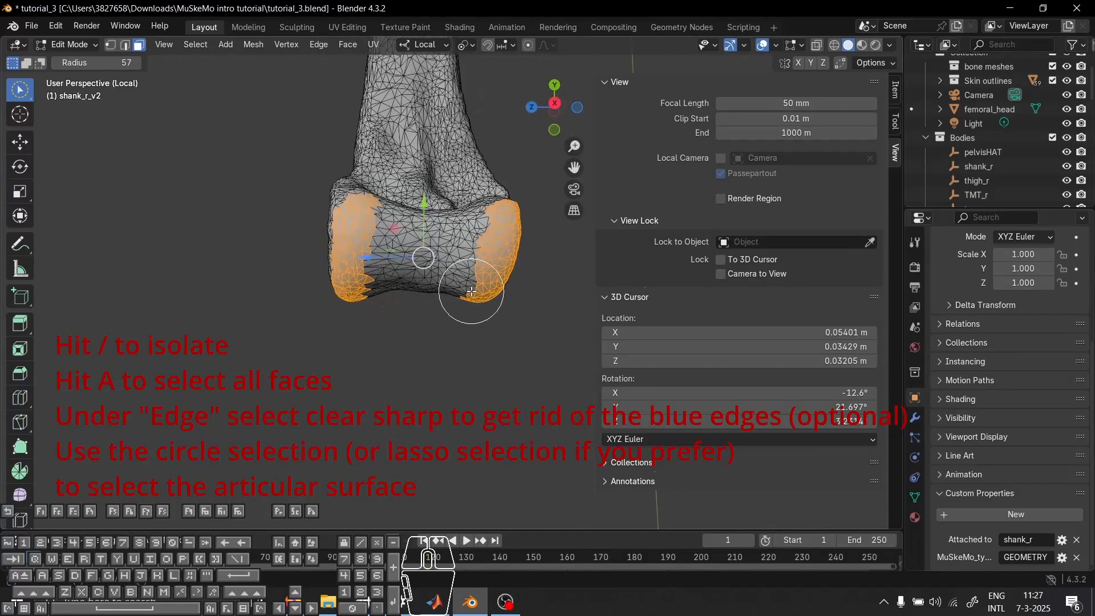
Separate the selected articular faces into their own mesh, end the isolation, and detach the new mesh from its body
key(p)
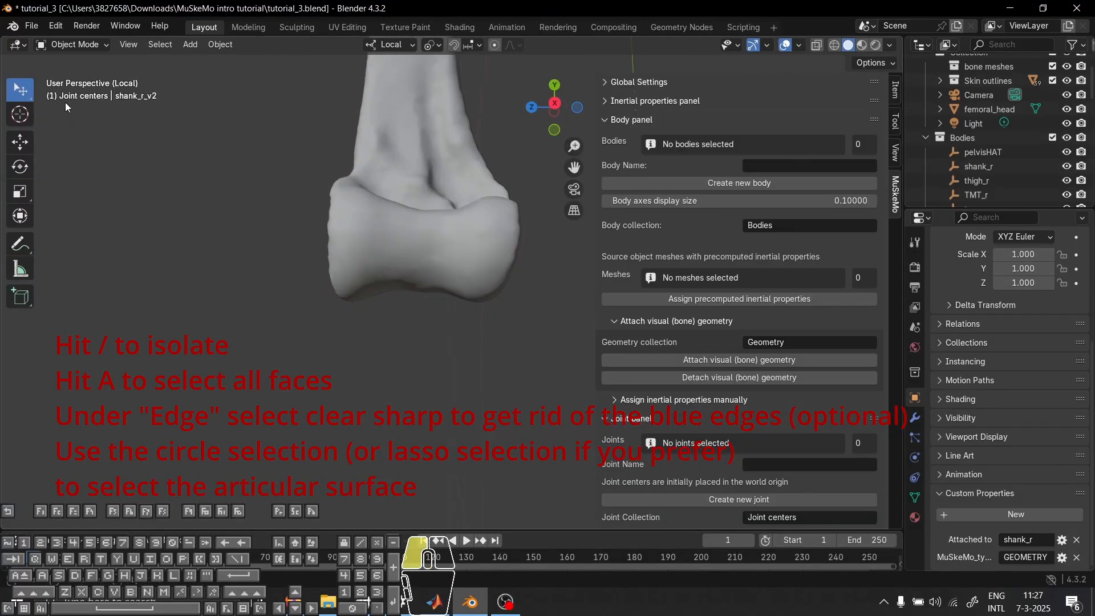
key(slash)
scroll(454, 317, up, 7)
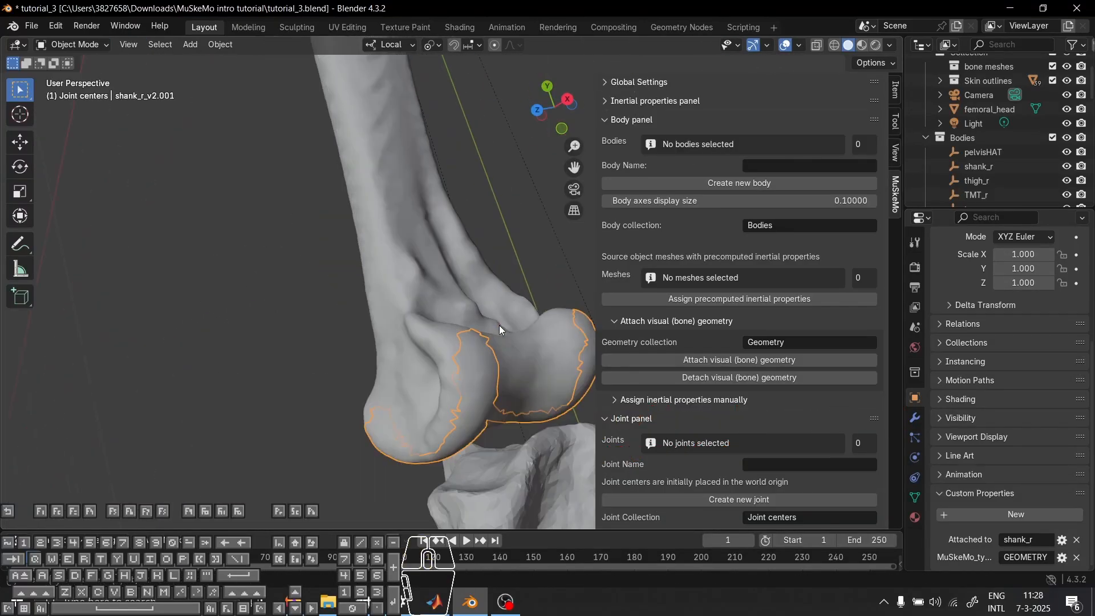
middle_drag(498, 325, 412, 334)
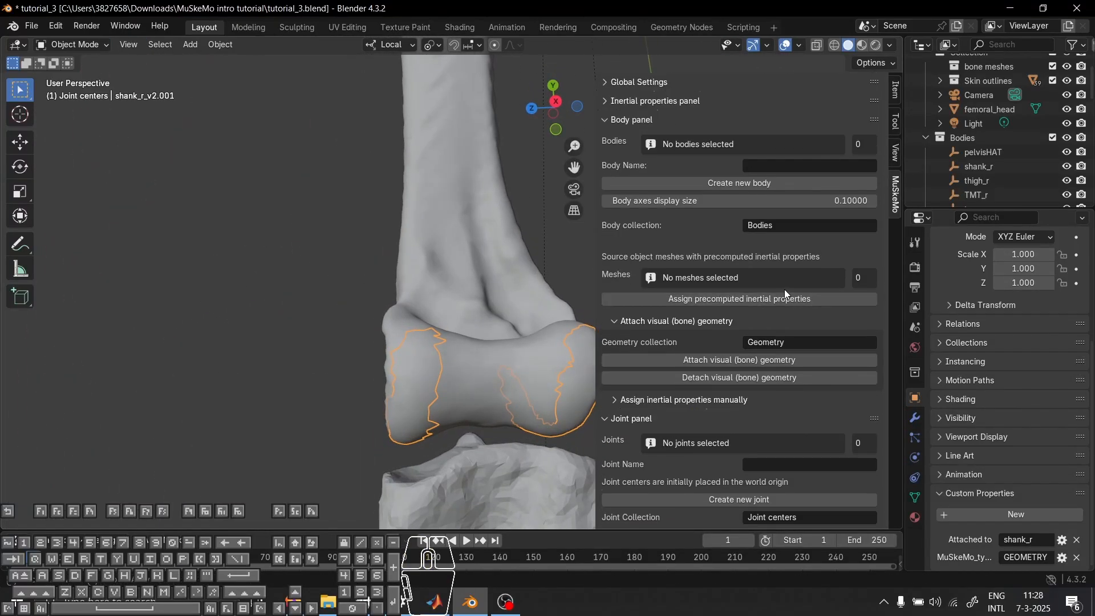
click(778, 379)
Fit a cylinder to the separated articular surface mesh shank_r_v2.001 with MuSkeMo's joint utilities
scroll(782, 403, down, 8)
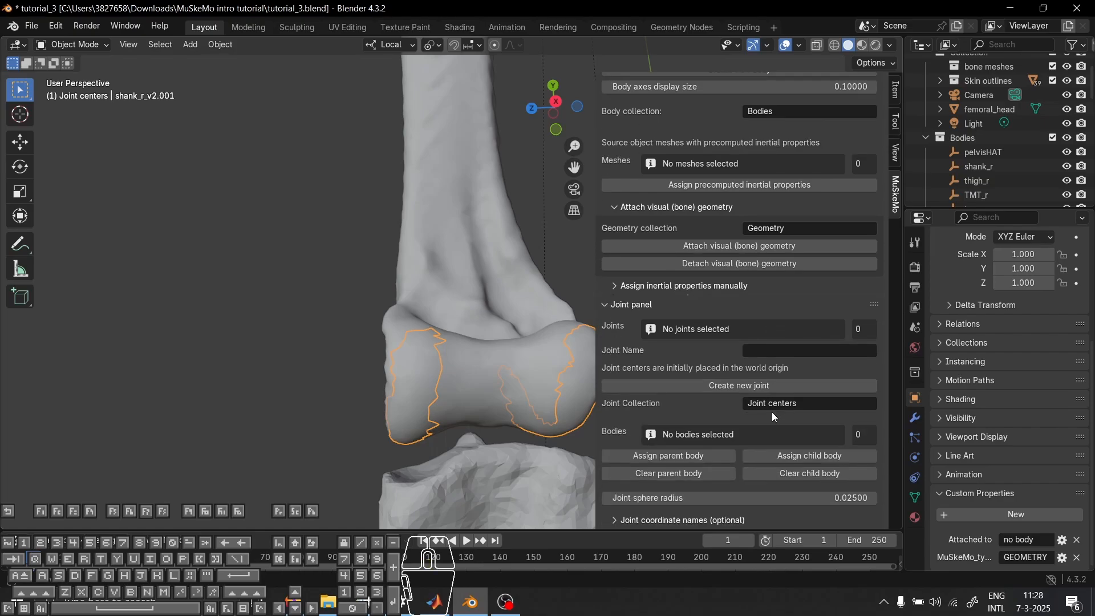
click(678, 437)
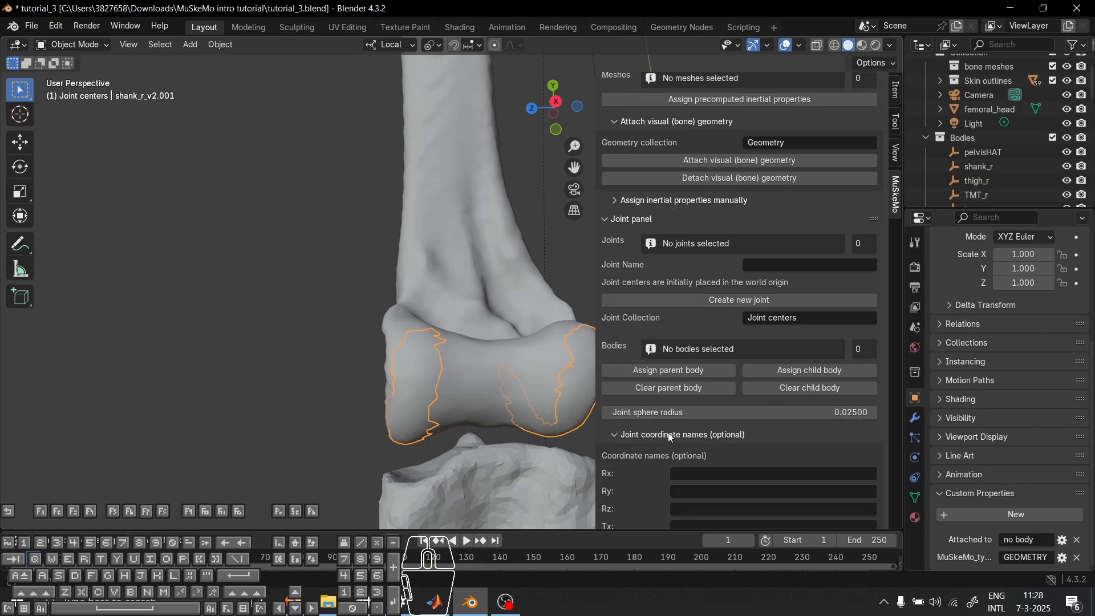
scroll(668, 425, down, 5)
click(674, 321)
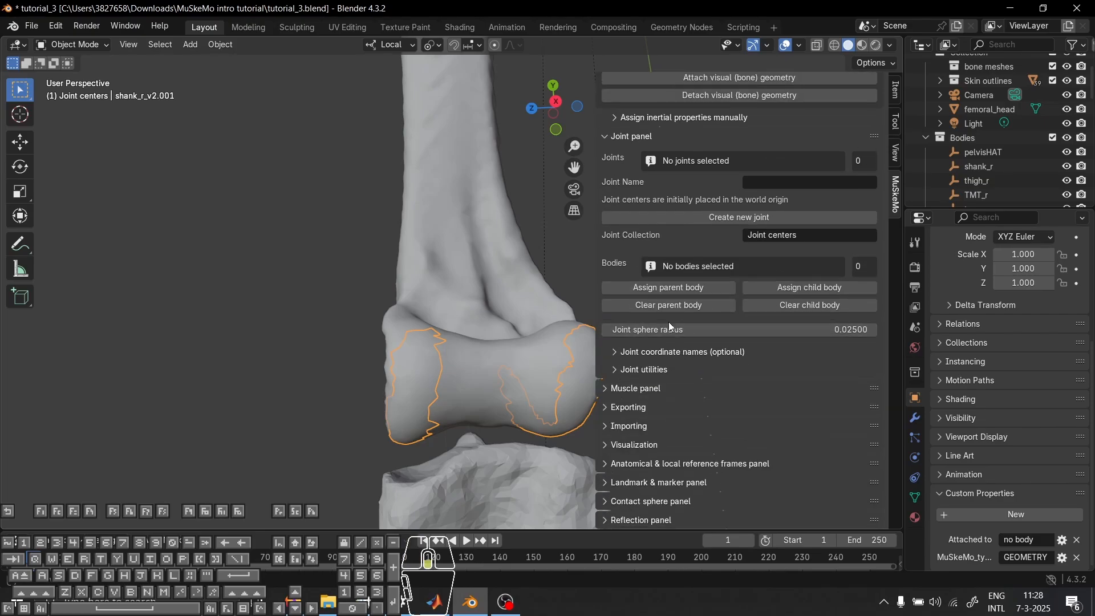
click(648, 367)
scroll(649, 370, down, 2)
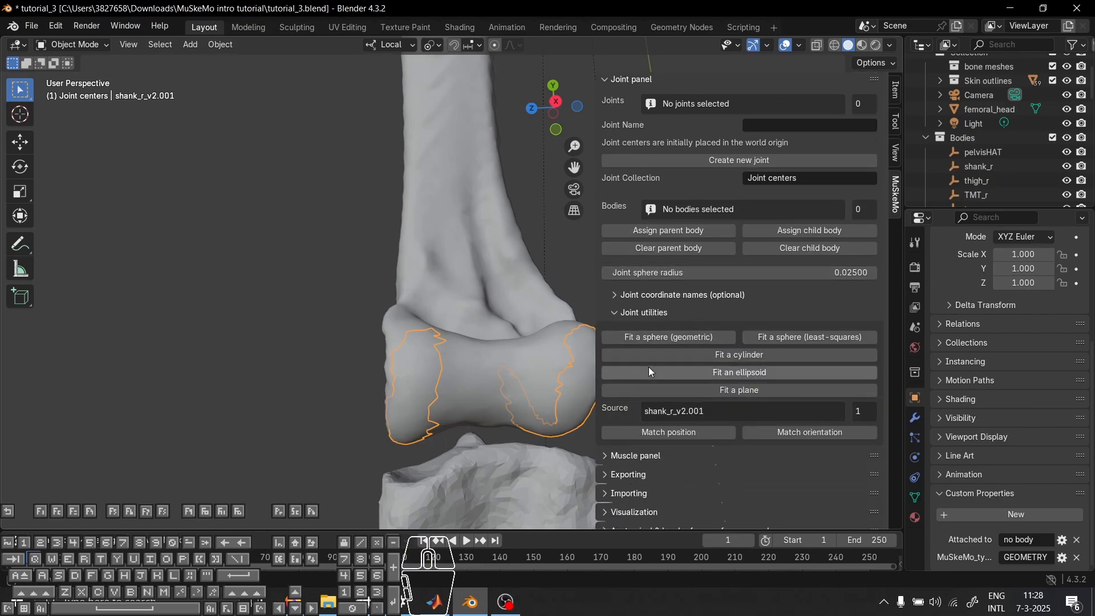
click(739, 356)
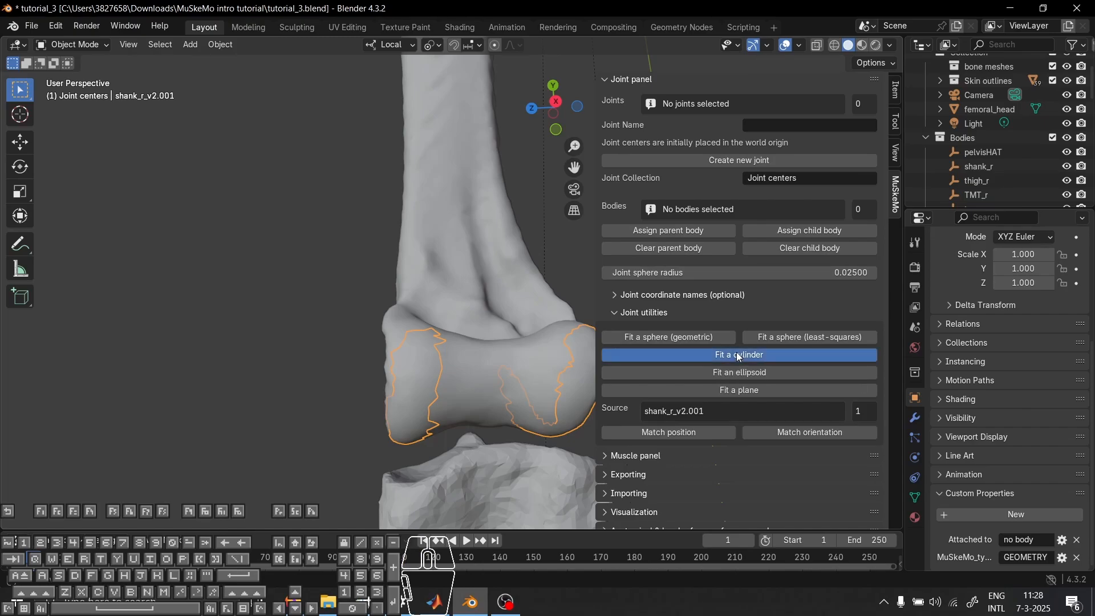
Examine how the fitted cylinder lies around the distal shank condyles and select the cylinder
middle_drag(415, 366, 351, 415)
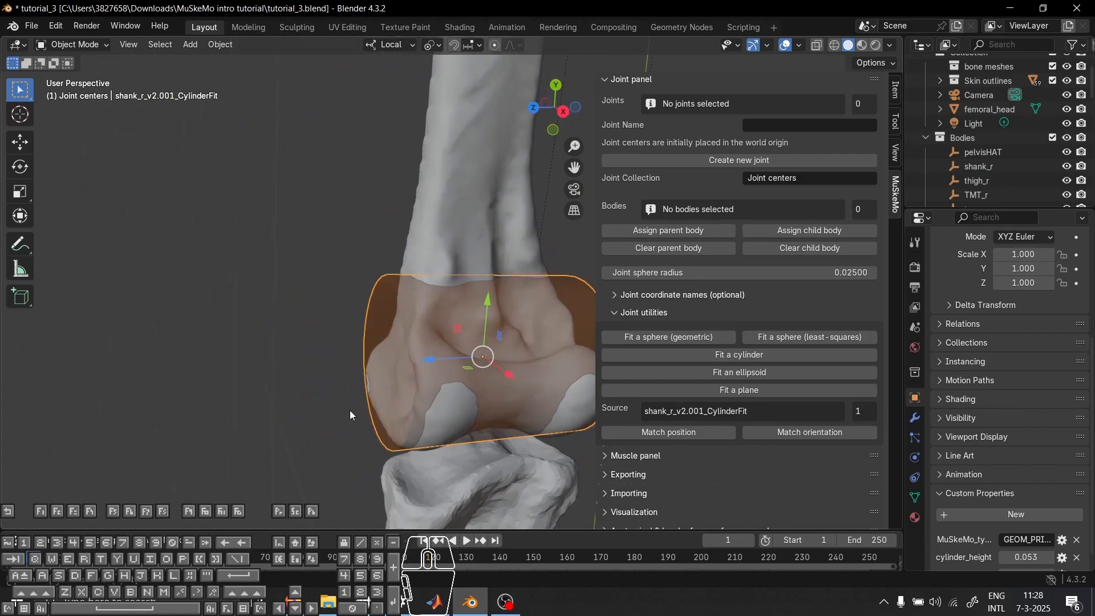
scroll(377, 224, down, 8)
middle_drag(378, 225, 378, 284)
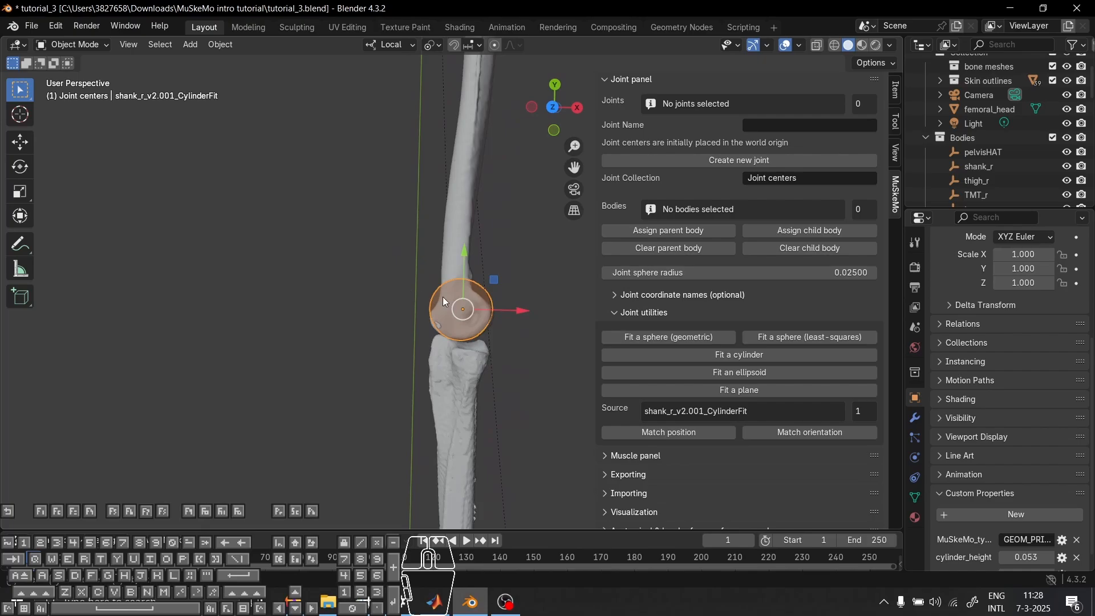
click(526, 415)
click(496, 308)
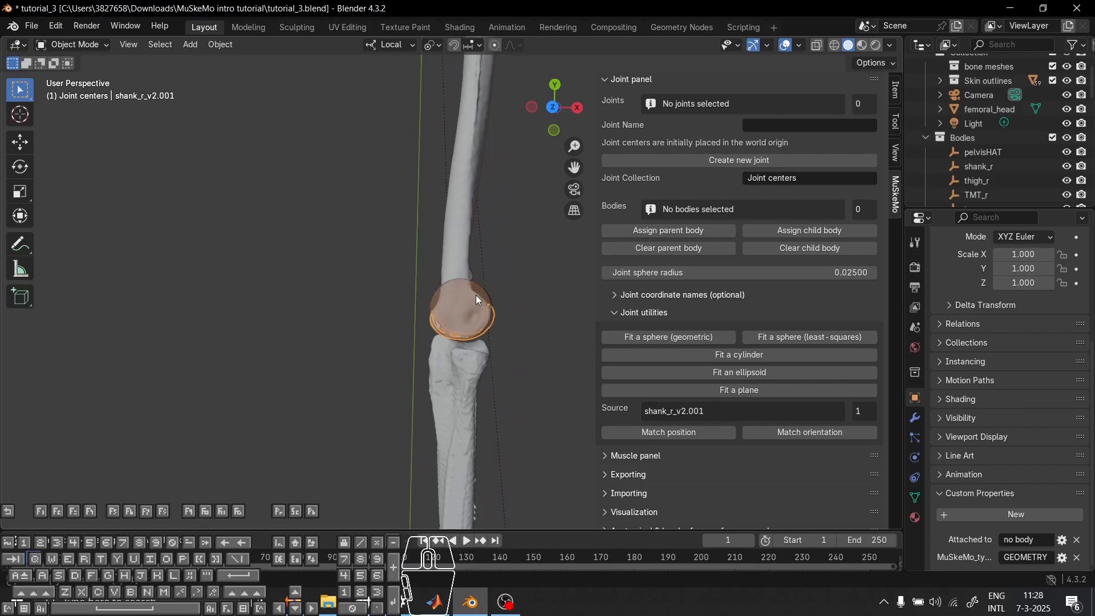
click(476, 295)
middle_drag(475, 294, 473, 254)
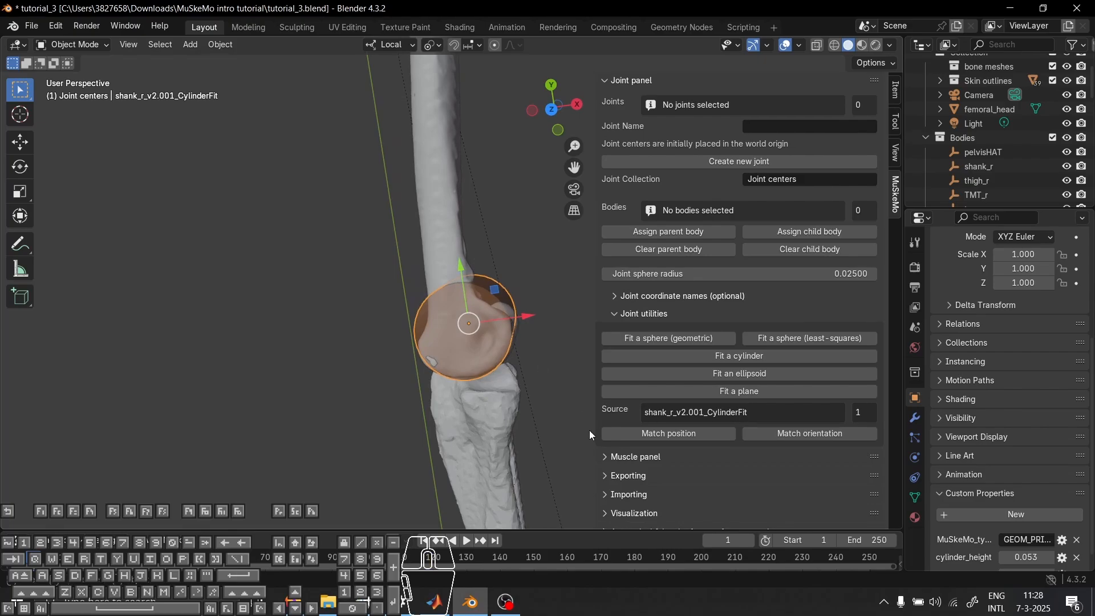
In top orthographic view, rotate the fitted cylinder about its long axis so its X axis points up along the shank
click(556, 108)
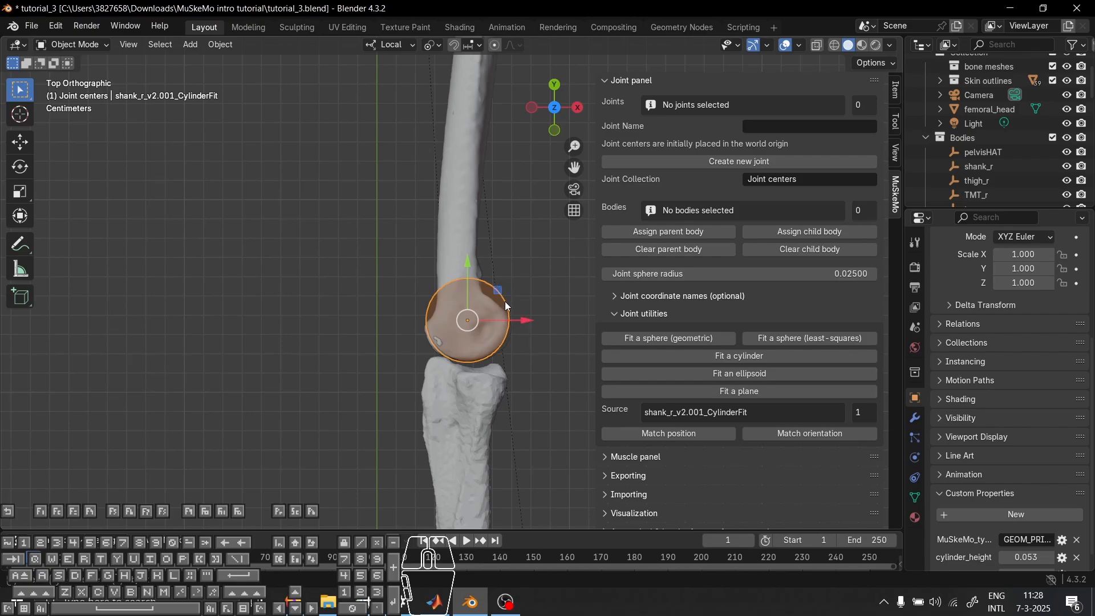
key(r)
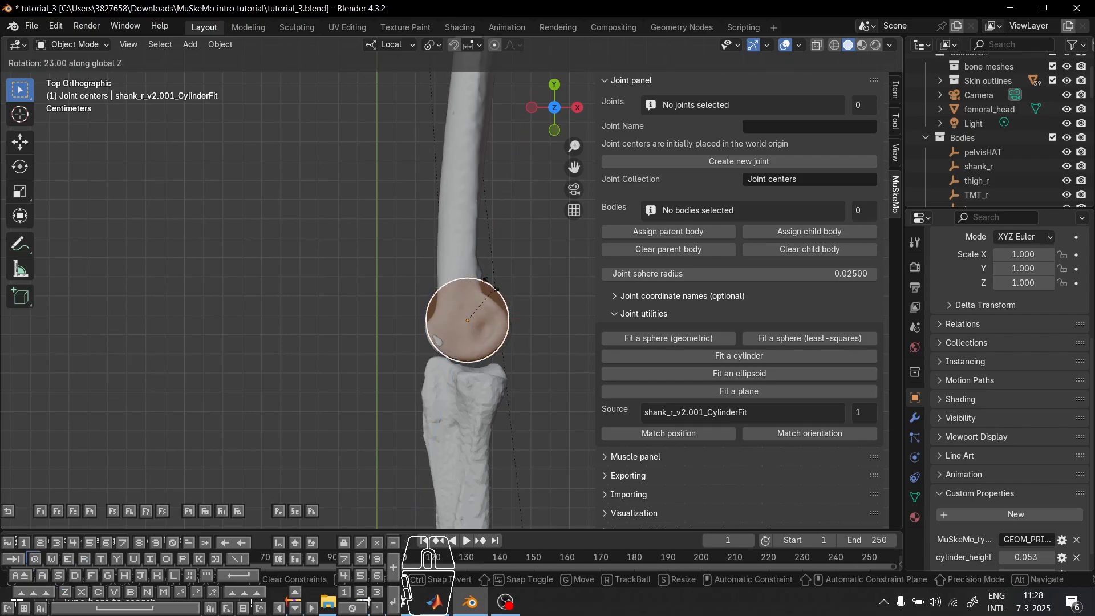
key(z)
key(z)
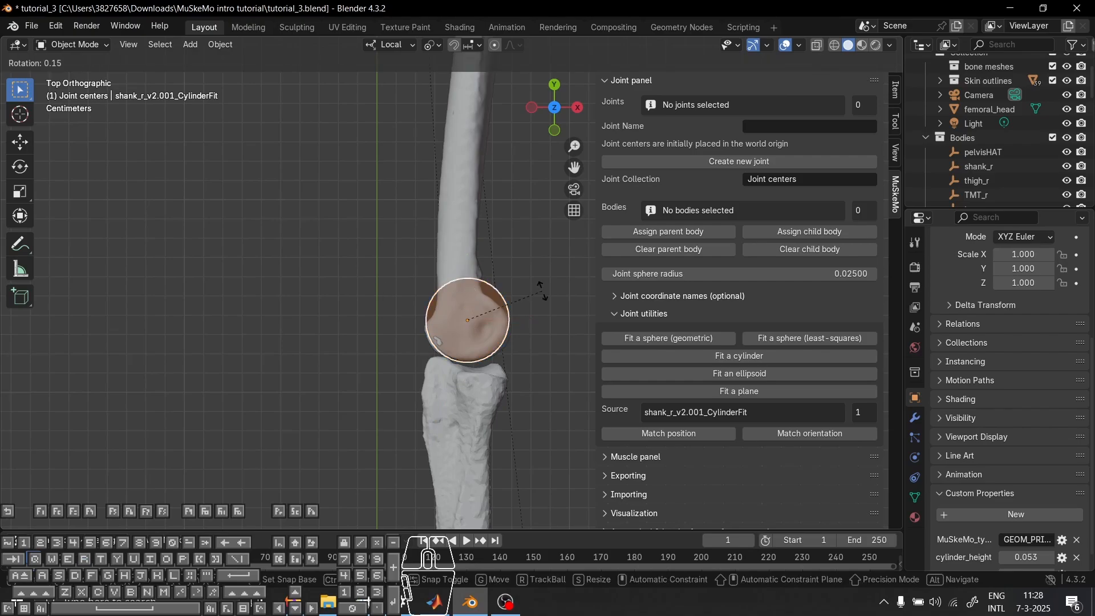
click(402, 238)
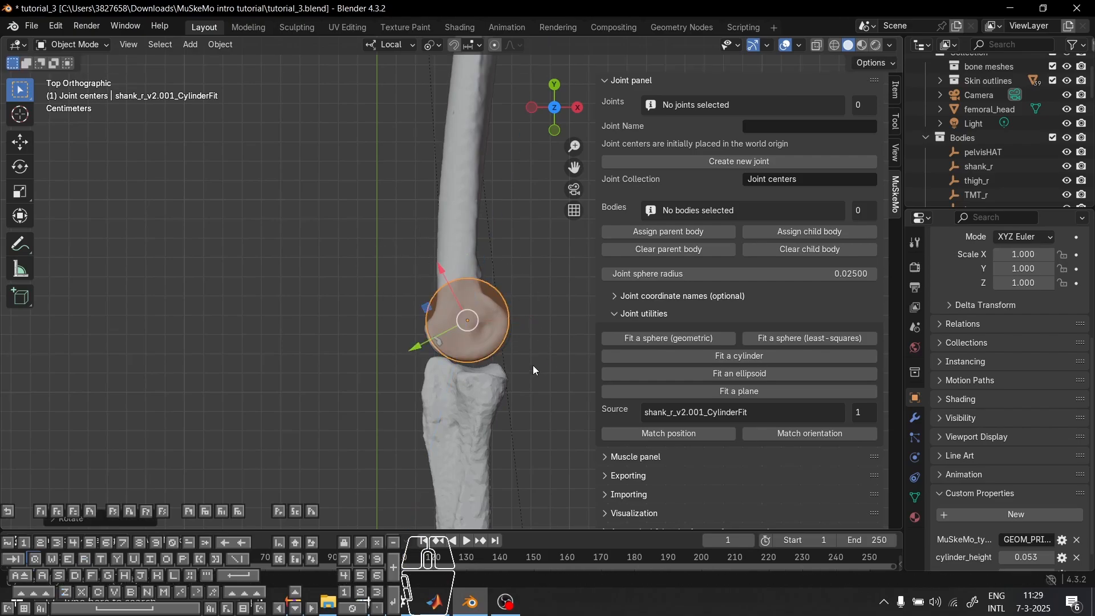
Deselect the rotated cylinder and examine its placement on the distal shank from several angles
middle_drag(370, 294, 306, 305)
scroll(310, 289, down, 6)
middle_drag(417, 334, 448, 389)
click(484, 212)
middle_drag(483, 212, 495, 256)
scroll(520, 270, down, 6)
scroll(484, 310, up, 8)
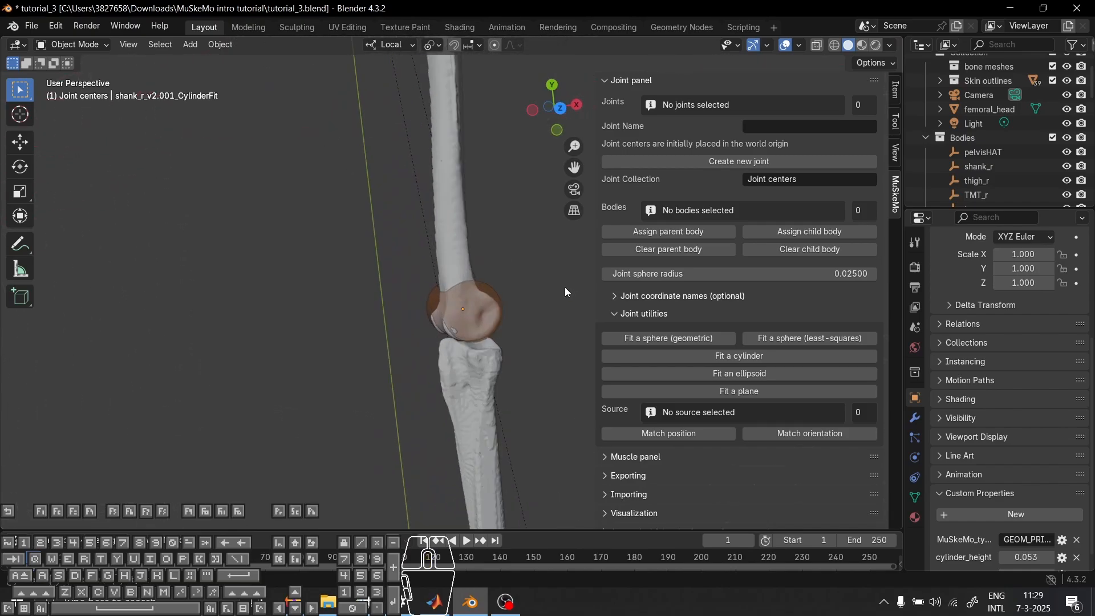
middle_drag(566, 292, 383, 300)
Create a new joint named ankle_r in the Joint centers collection
click(678, 313)
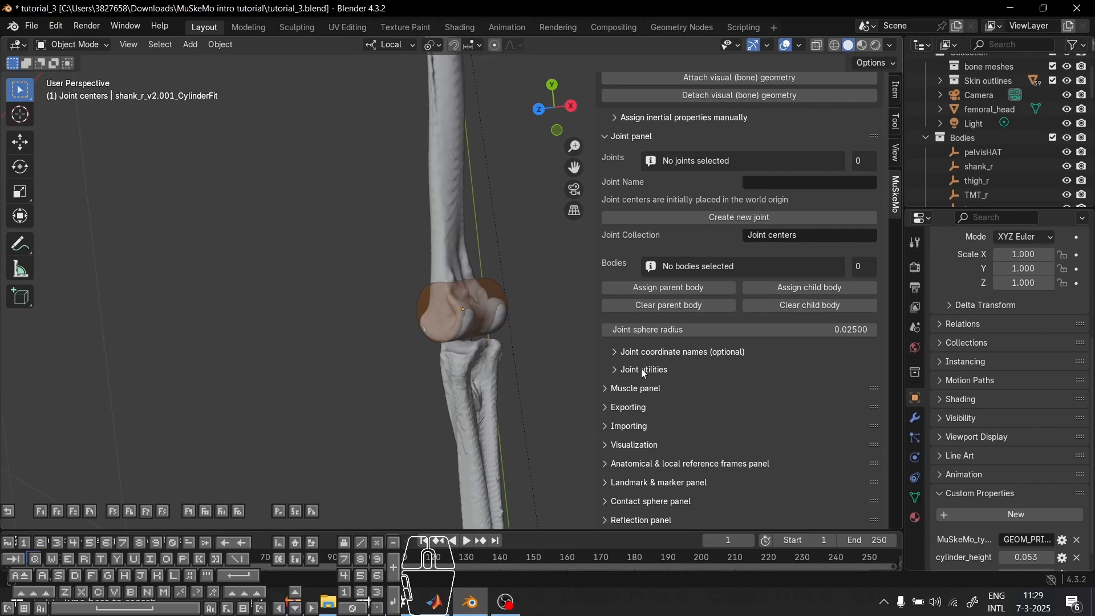
click(643, 372)
click(766, 178)
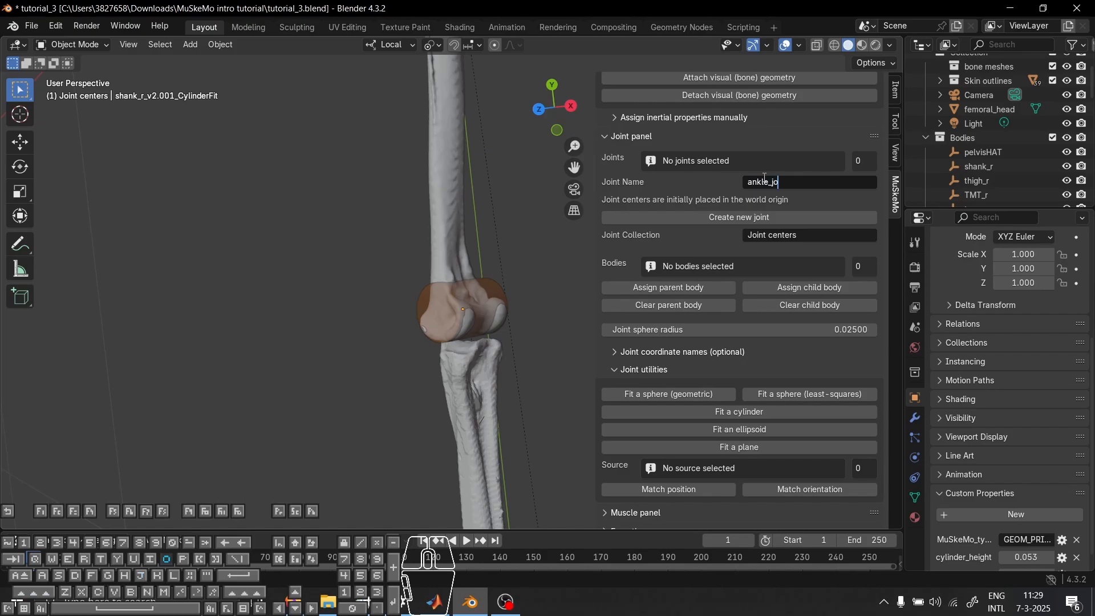
key(Return)
click(767, 218)
Collapse the Geometry collection in the outliner and select the ankle_r joint under Joint centers
scroll(455, 207, down, 10)
scroll(452, 199, up, 3)
shift+middle_drag(470, 142, 436, 203)
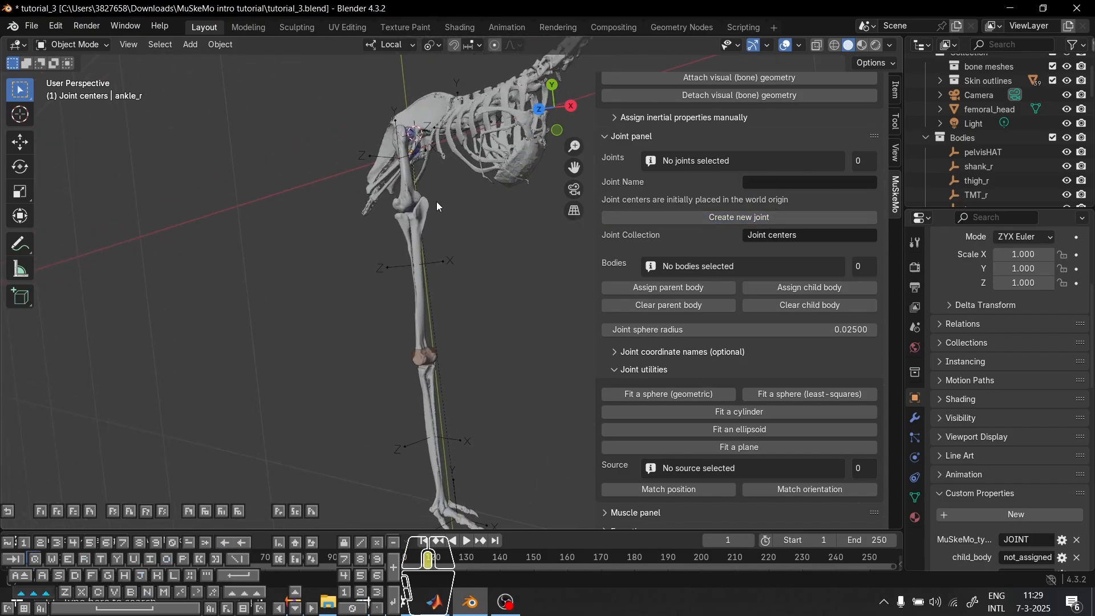
scroll(436, 201, up, 6)
scroll(403, 157, down, 3)
shift+middle_drag(402, 128, 411, 157)
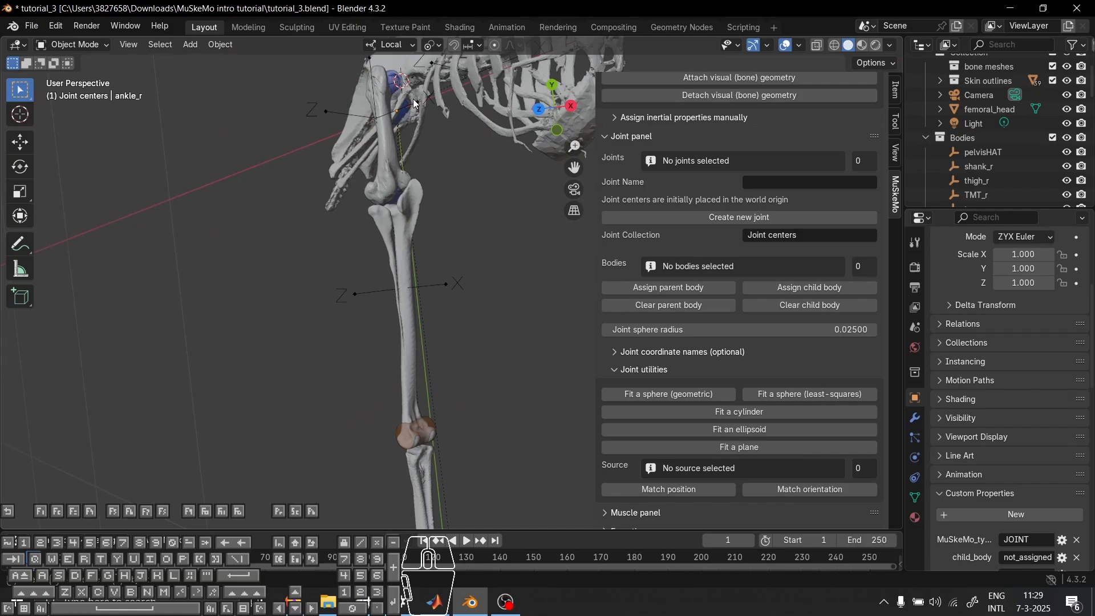
click(412, 107)
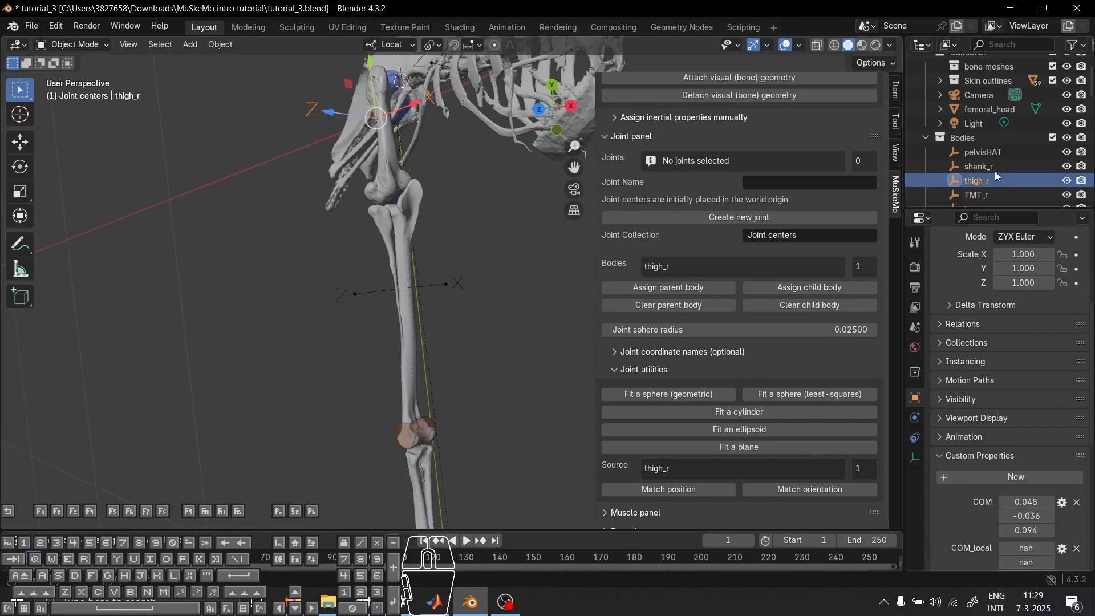
scroll(986, 147, down, 2)
scroll(986, 147, up, 4)
scroll(986, 147, down, 5)
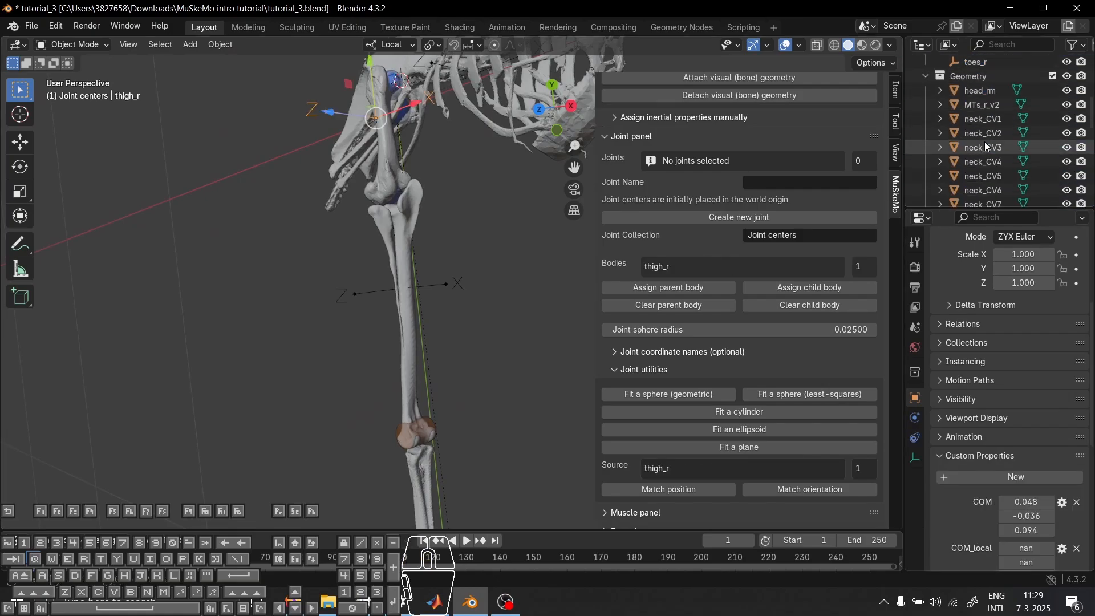
click(925, 76)
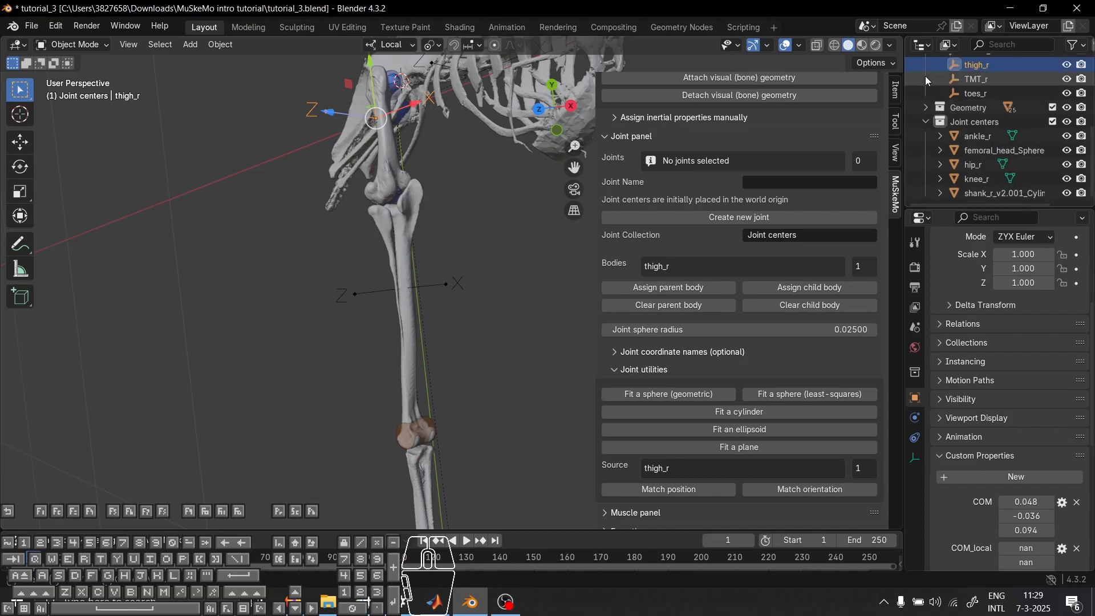
click(975, 137)
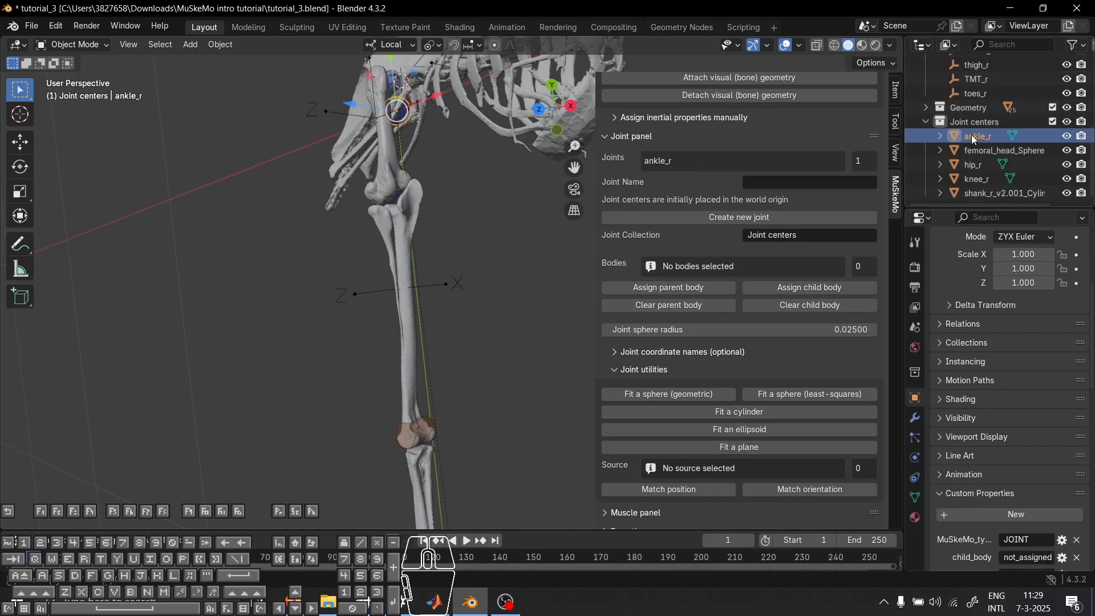
Add the fitted cylinder to the selection as the source and match ankle_r's position to it
middle_drag(507, 366, 415, 182)
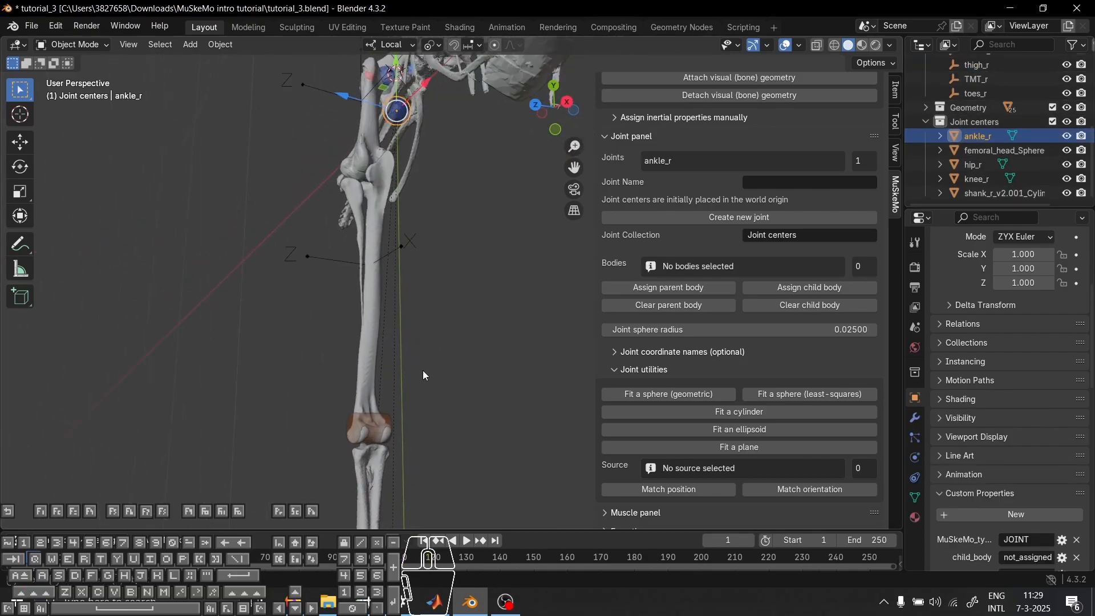
shift+click(347, 418)
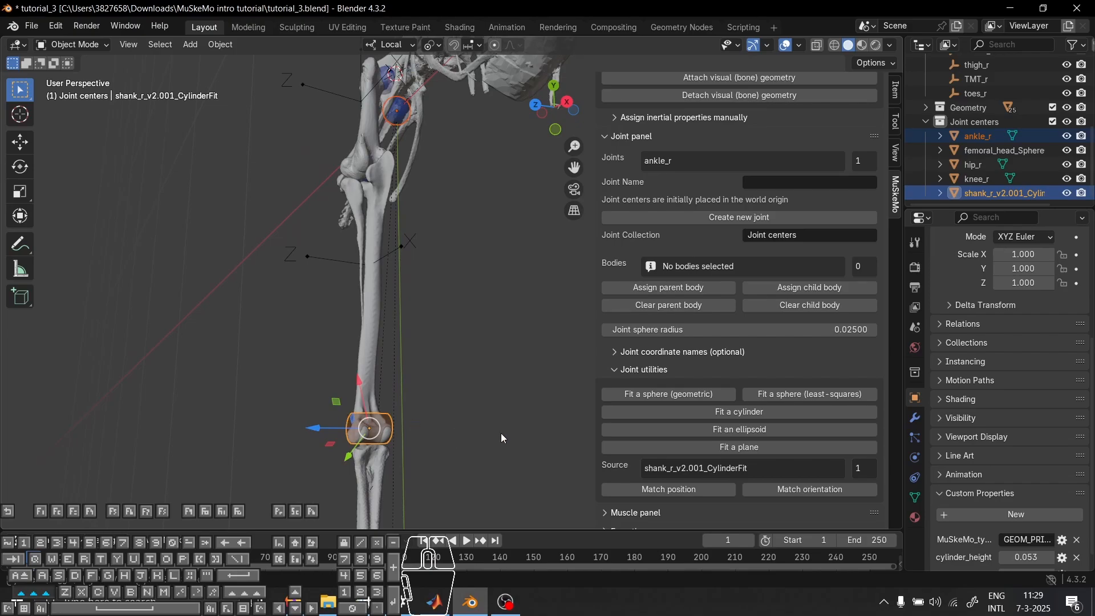
click(649, 491)
scroll(372, 429, up, 8)
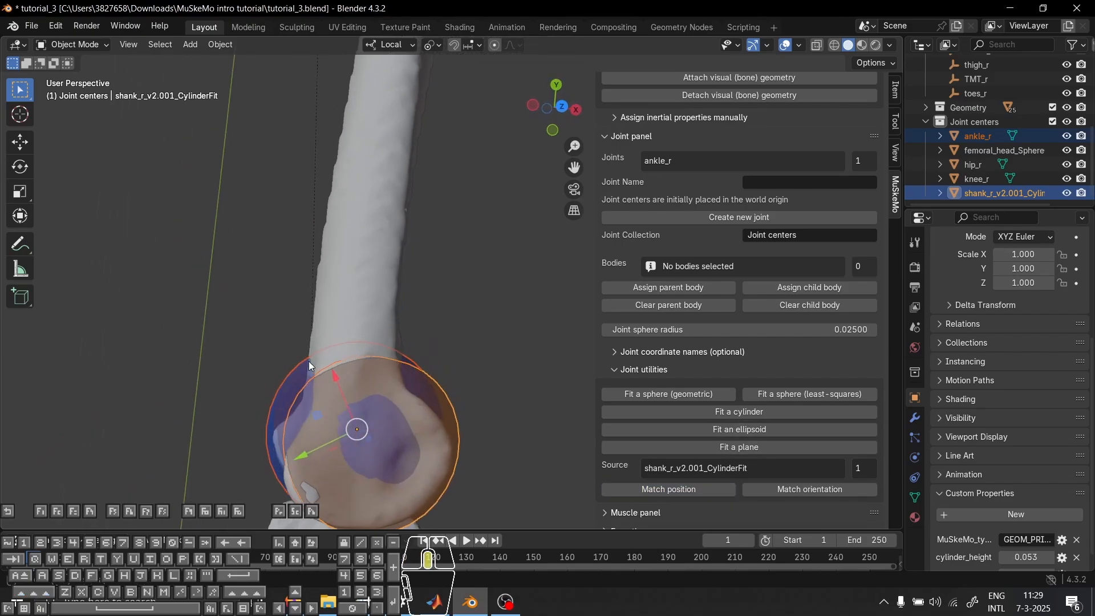
middle_drag(309, 361, 507, 371)
scroll(508, 371, down, 8)
middle_drag(523, 308, 399, 323)
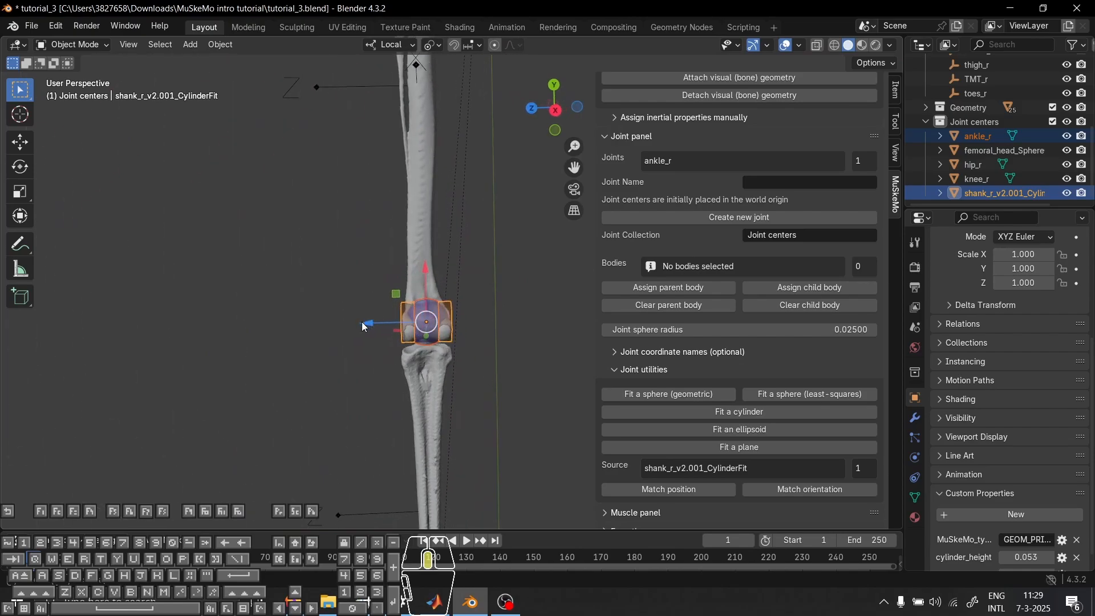
middle_drag(480, 328, 602, 328)
scroll(395, 324, up, 4)
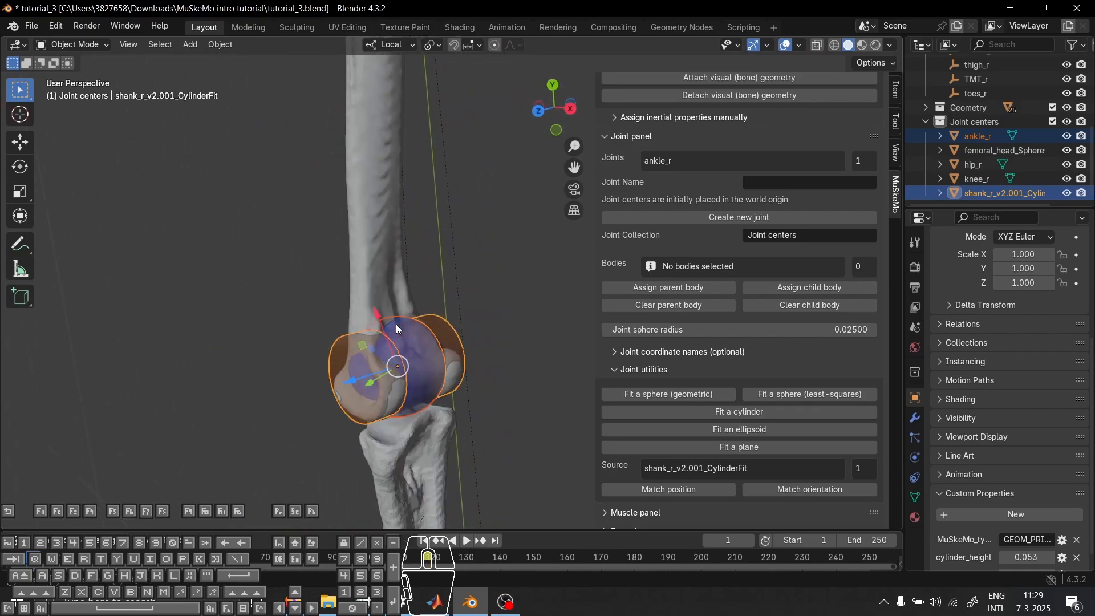
Clear the selection, select ankle_r together with shank_r, and assign shank_r as the joint's parent body
middle_drag(396, 324, 507, 321)
middle_drag(283, 355, 339, 406)
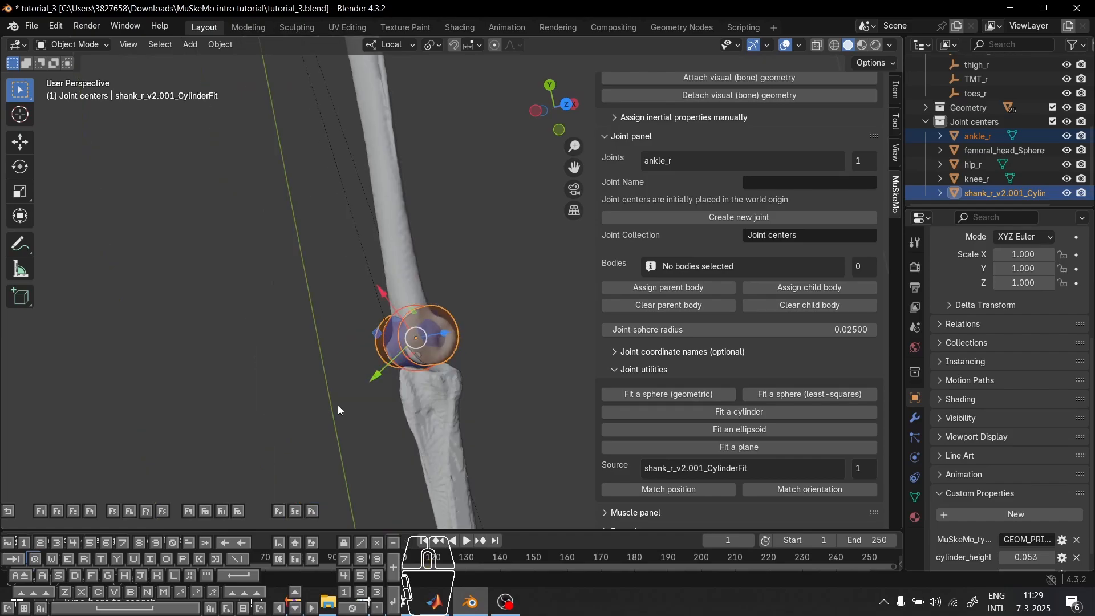
middle_drag(392, 334, 347, 334)
scroll(354, 331, down, 3)
click(468, 302)
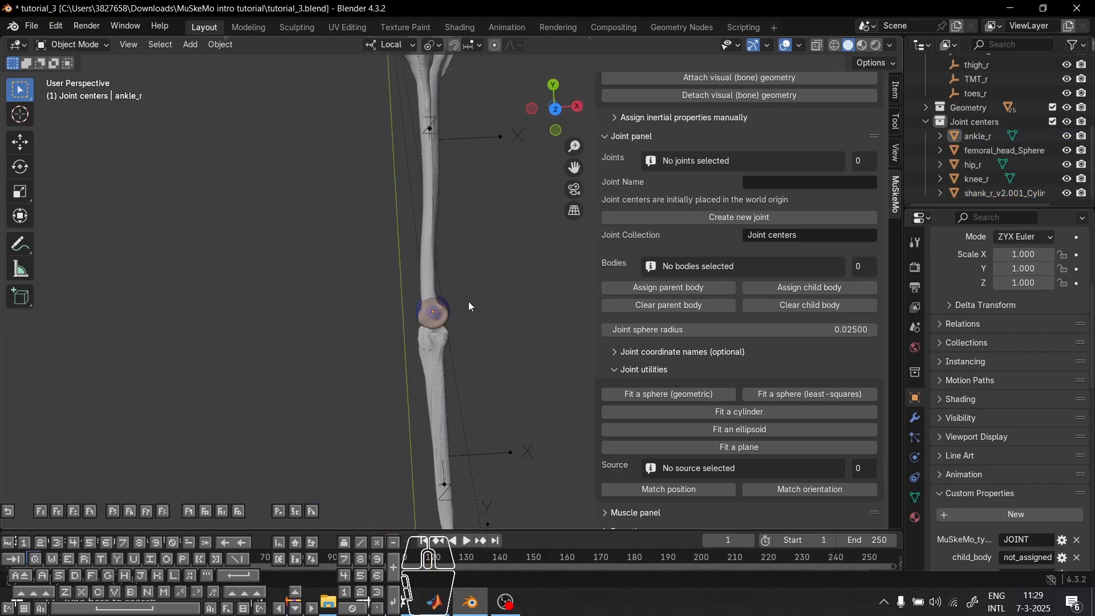
middle_drag(439, 301, 359, 185)
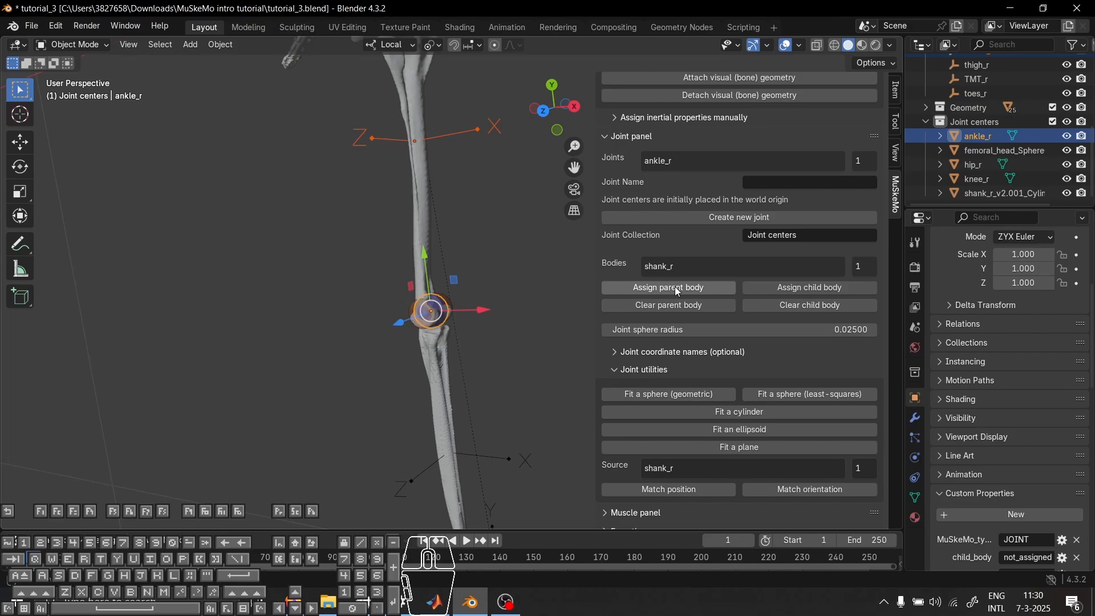
click(674, 288)
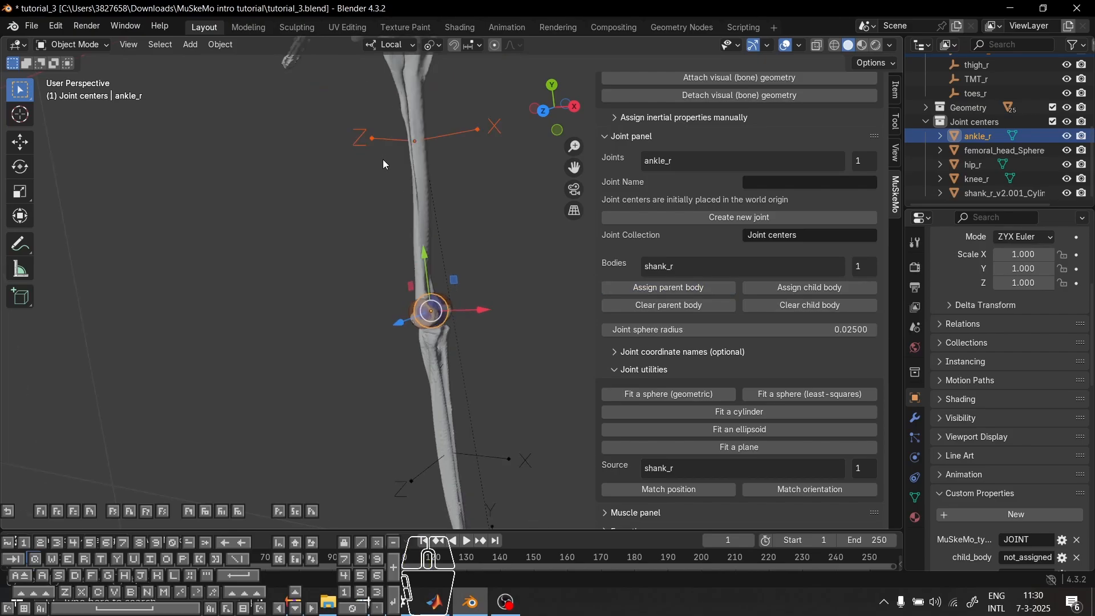
Move the shank_r body away from the leg to test its parent link with the ankle joint
click(392, 134)
key(g)
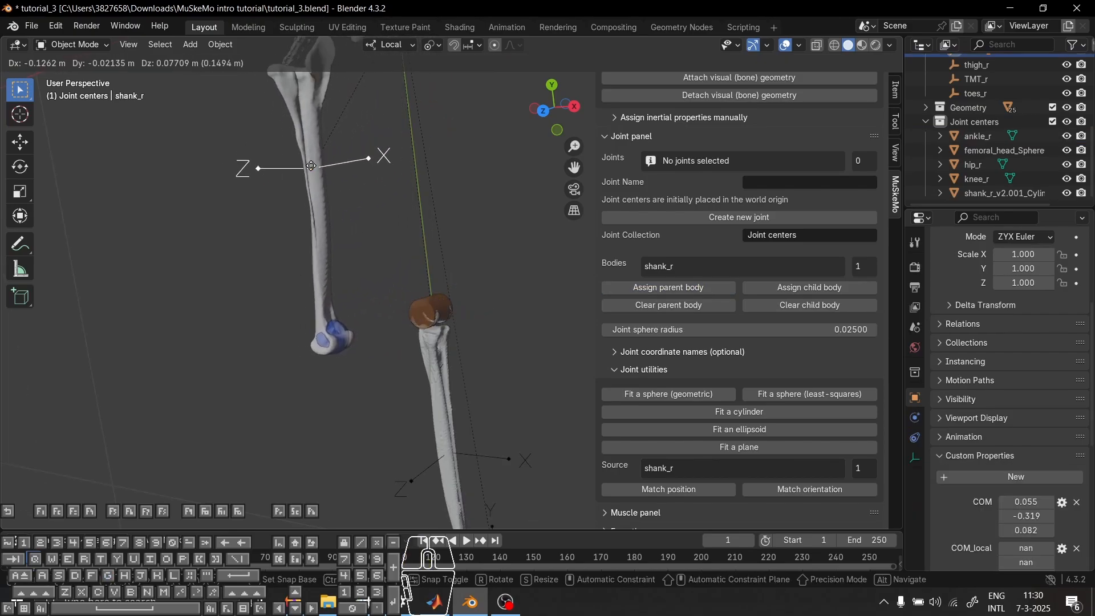
click(313, 157)
Match ankle_r's orientation to the fitted cylinder on the distal shank and hide the cylinder
click(422, 315)
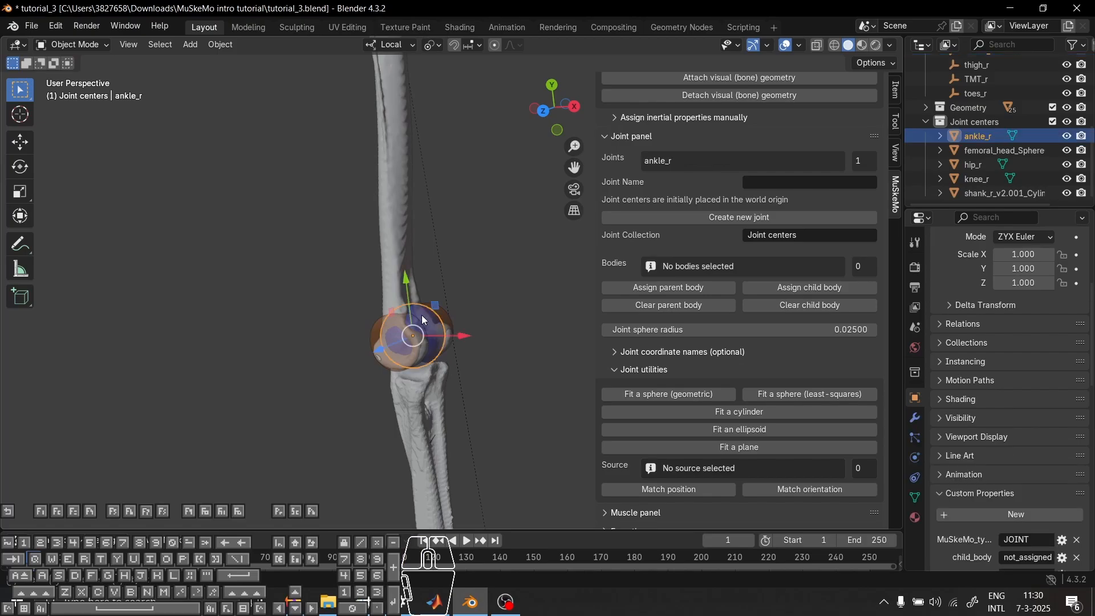
shift+click(422, 314)
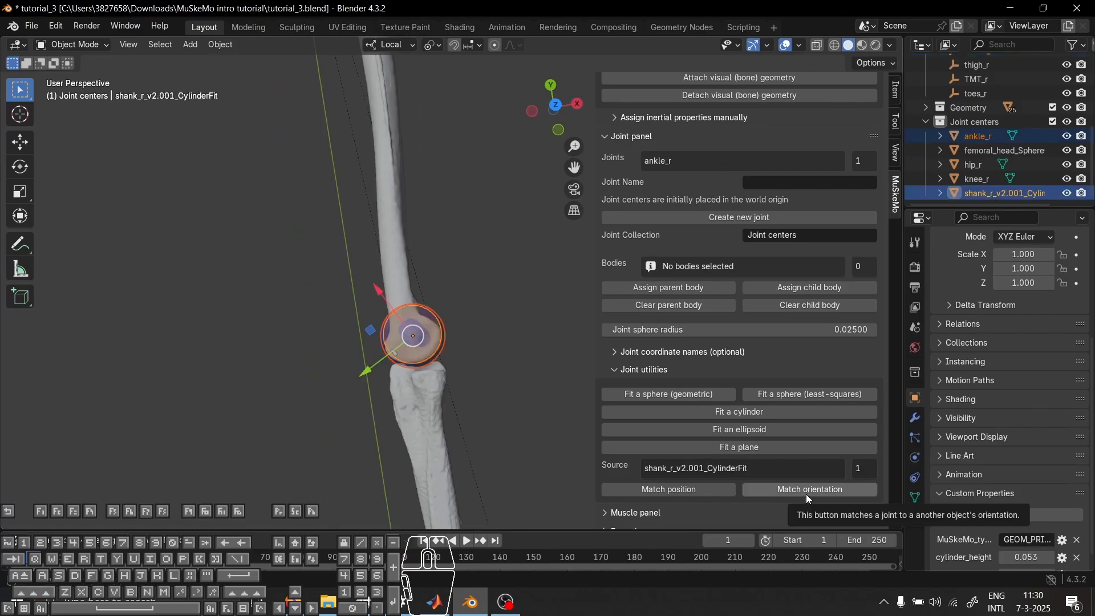
click(808, 490)
click(434, 313)
middle_drag(315, 370, 256, 420)
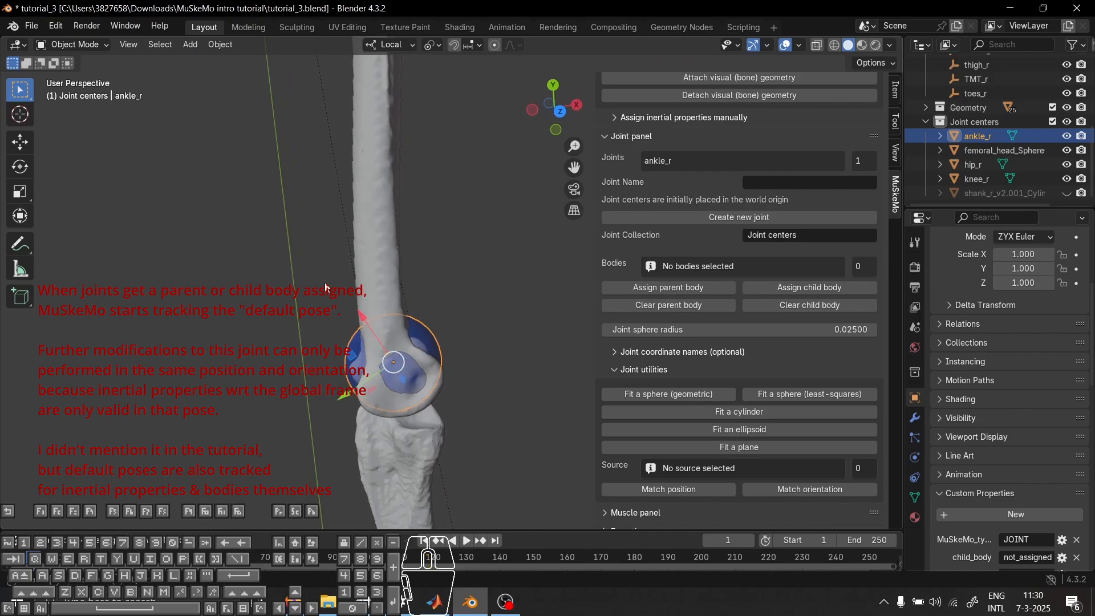
Examine ankle_r's local axes against shank_r and the leg bones from several angles
scroll(329, 249, down, 7)
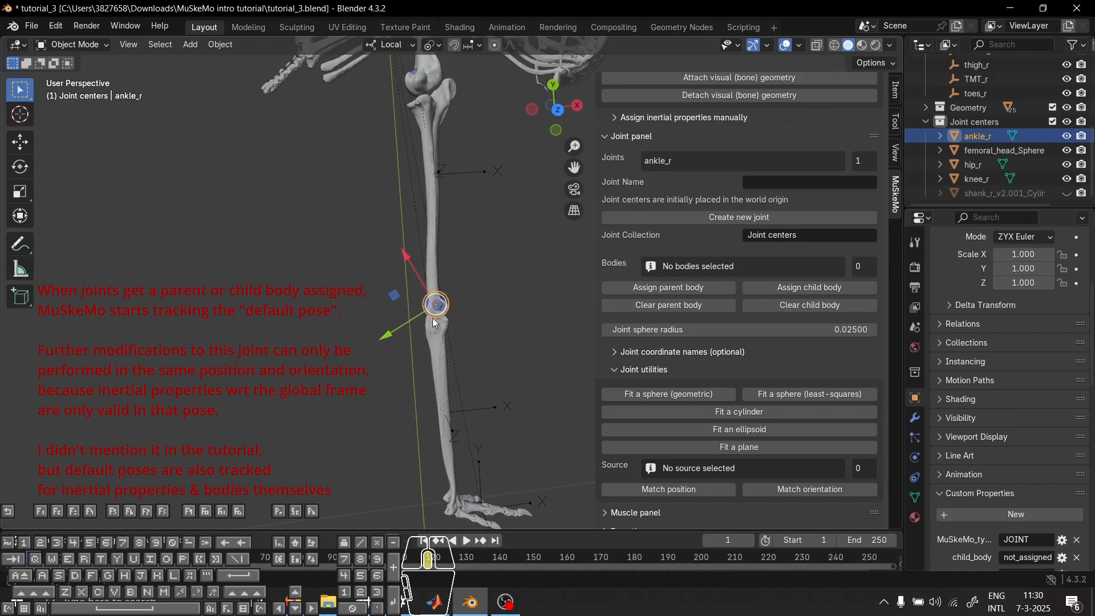
middle_drag(432, 317, 354, 148)
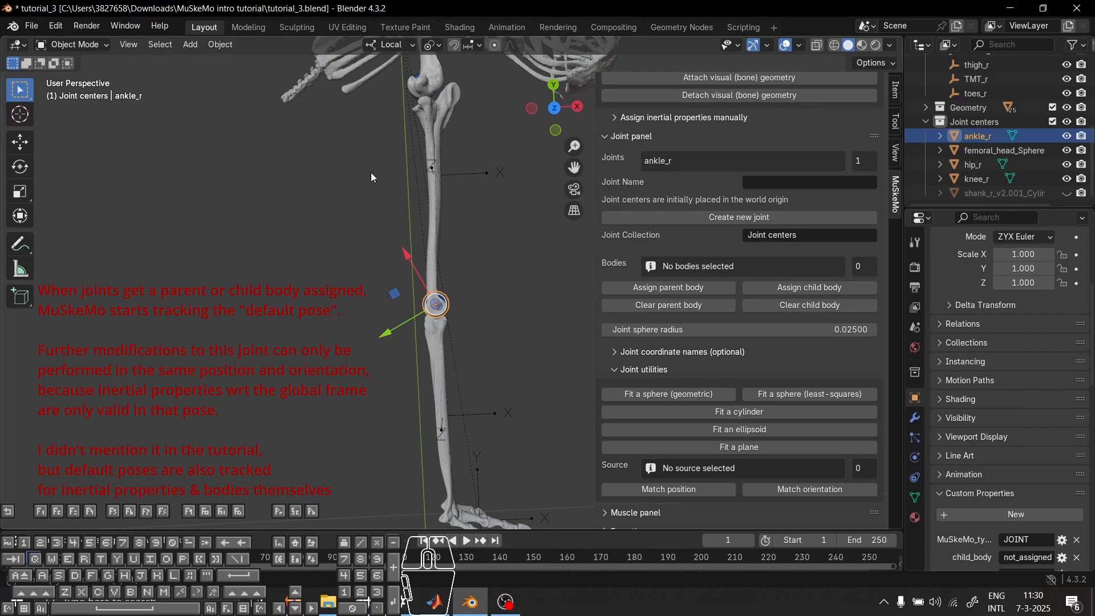
scroll(431, 315, up, 2)
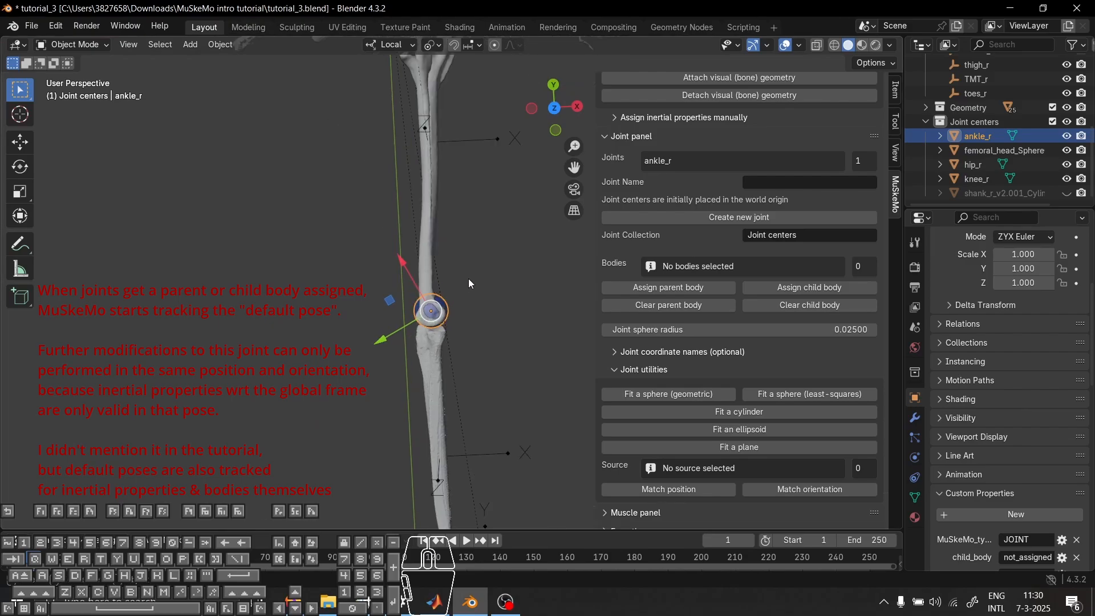
scroll(468, 278, down, 1)
middle_drag(502, 258, 322, 268)
scroll(428, 245, up, 1)
click(432, 119)
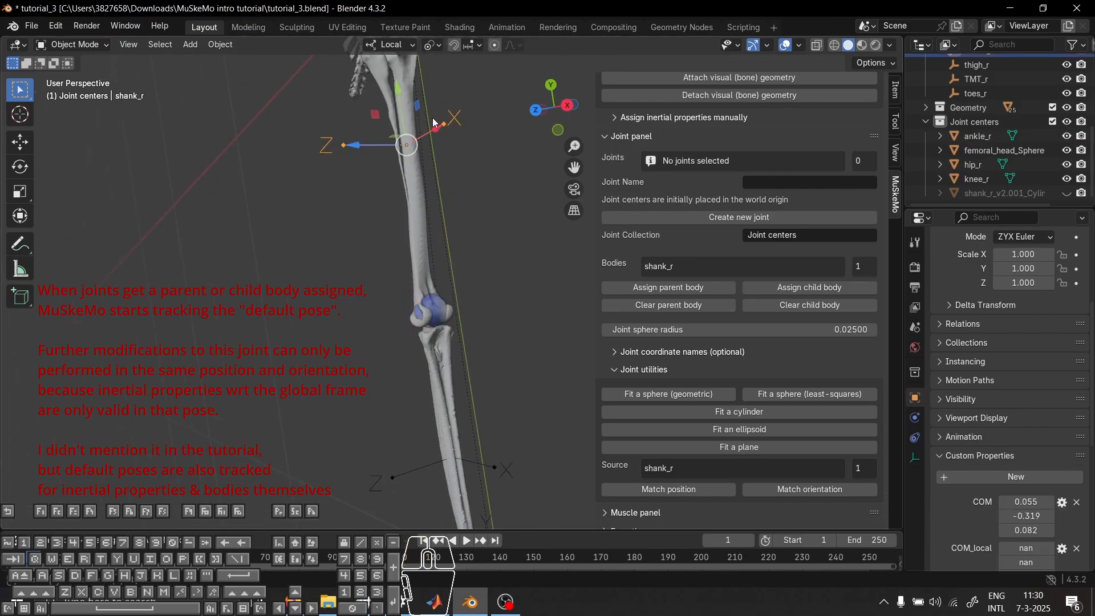
click(437, 308)
middle_drag(399, 251, 507, 290)
middle_drag(474, 283, 431, 283)
Set ankle_r's X, Y and Z rotation to 0° and deselect the joint
click(895, 85)
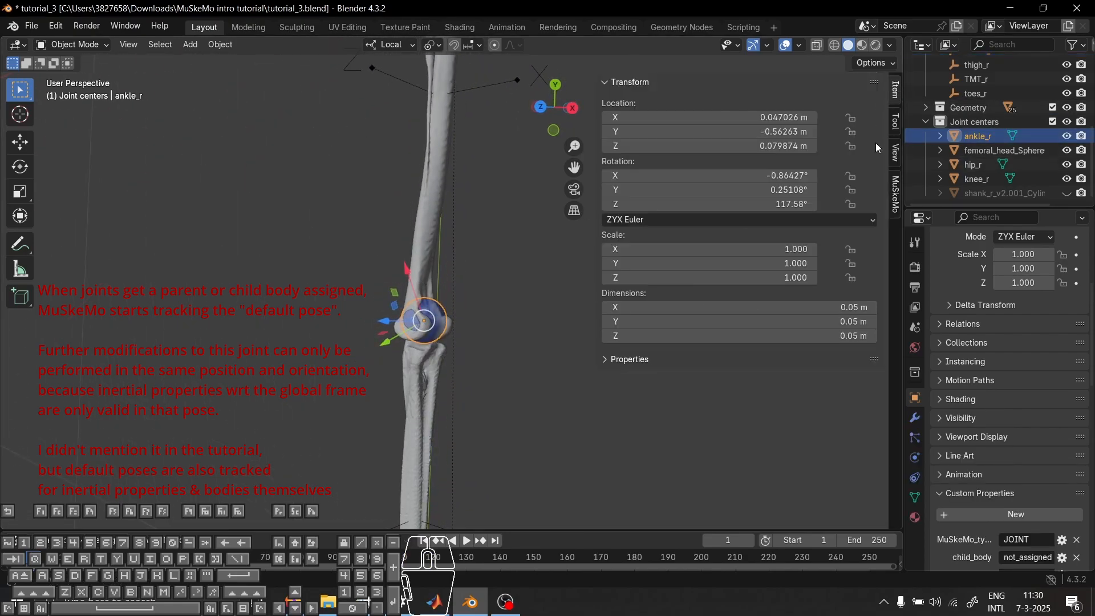
drag(783, 175, 783, 204)
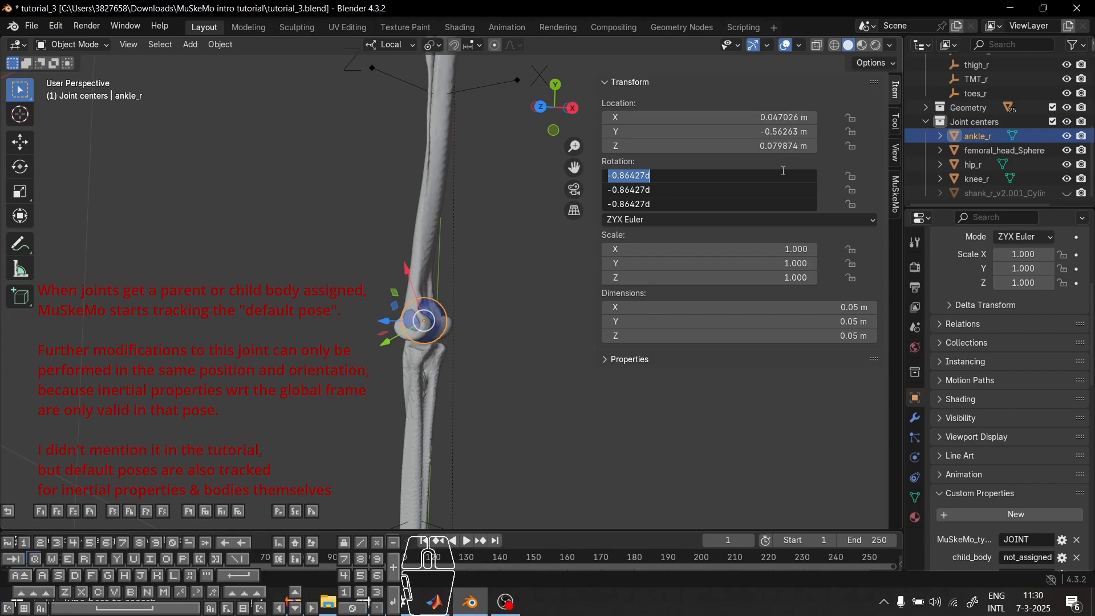
text(0)
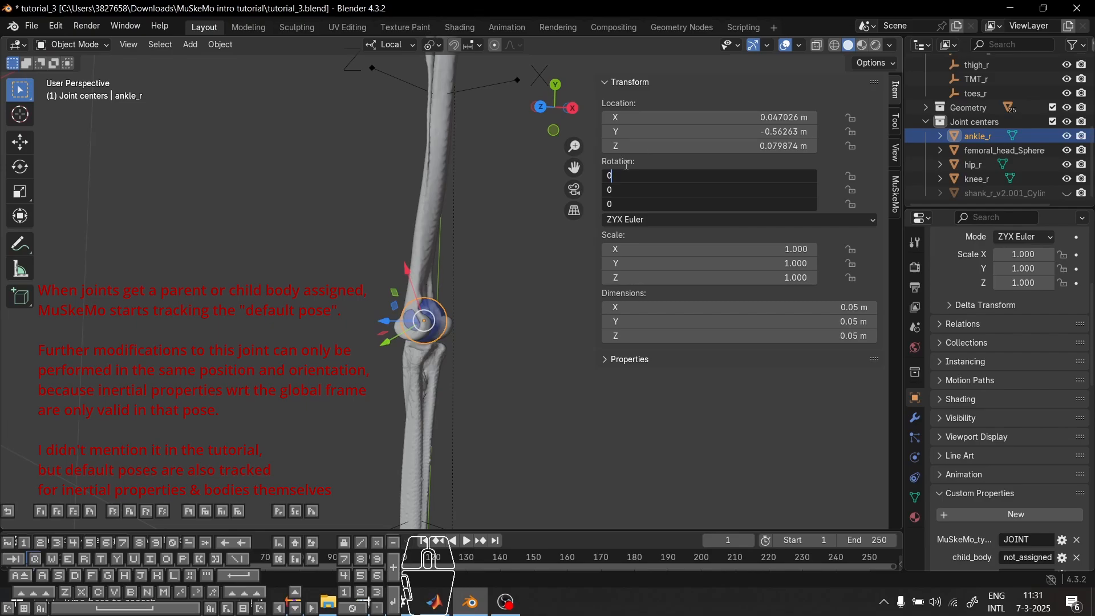
key(Return)
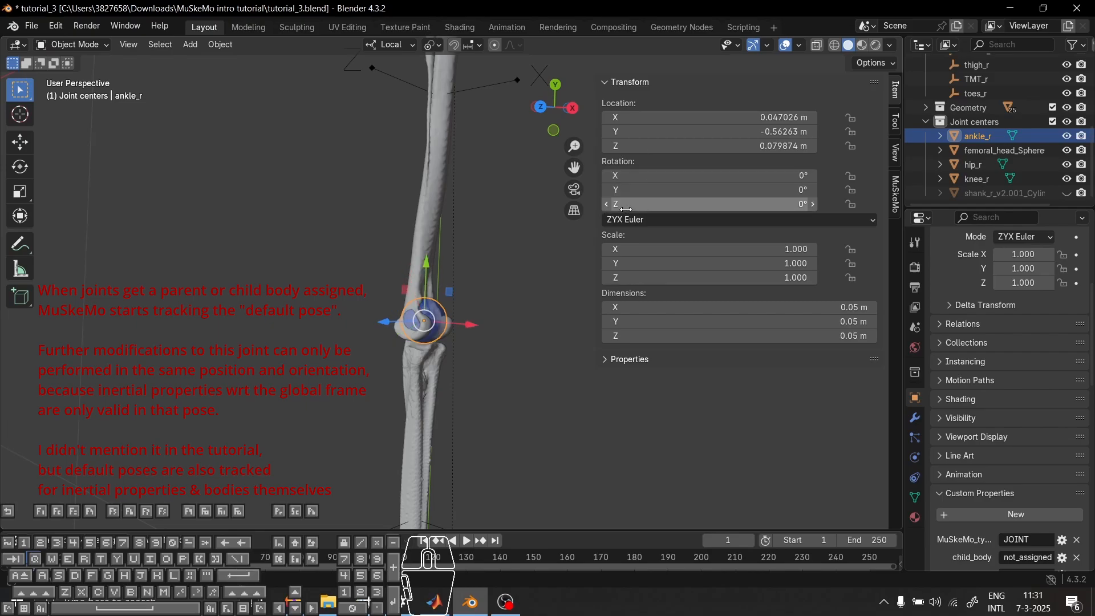
click(484, 418)
middle_drag(484, 418, 434, 366)
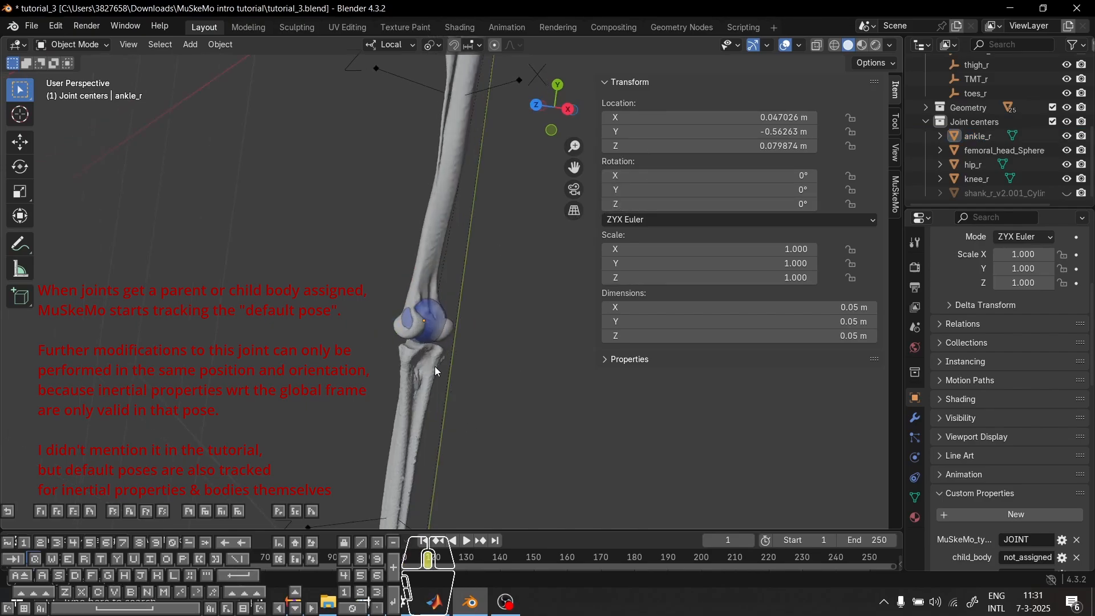
Select ankle_r together with the TMT_r body and try to assign TMT_r as the joint's child body
click(417, 311)
middle_drag(418, 310, 498, 399)
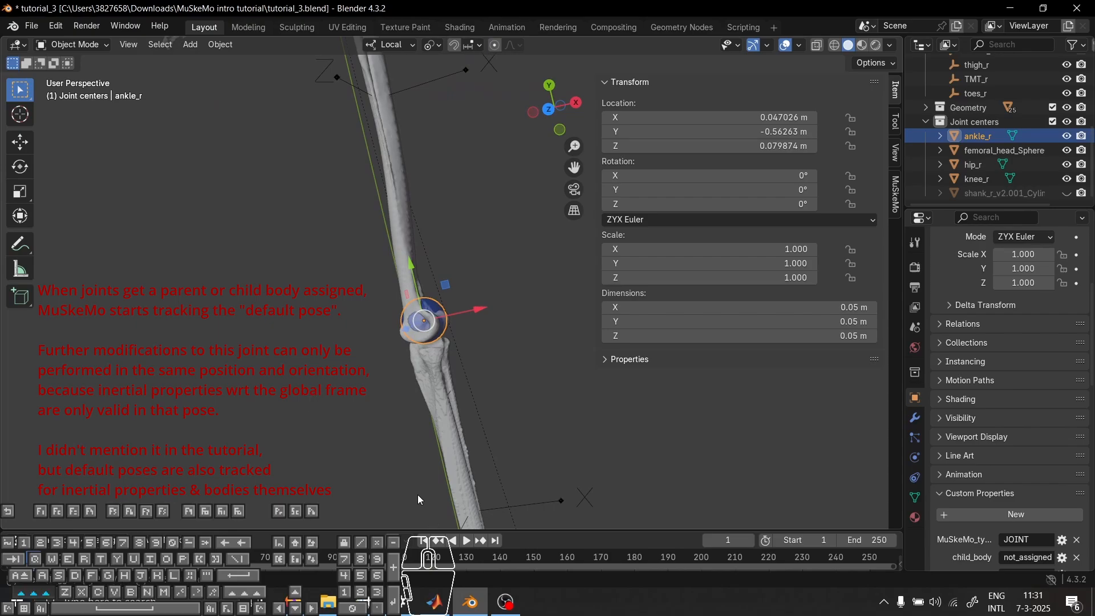
shift+middle_drag(417, 495, 325, 401)
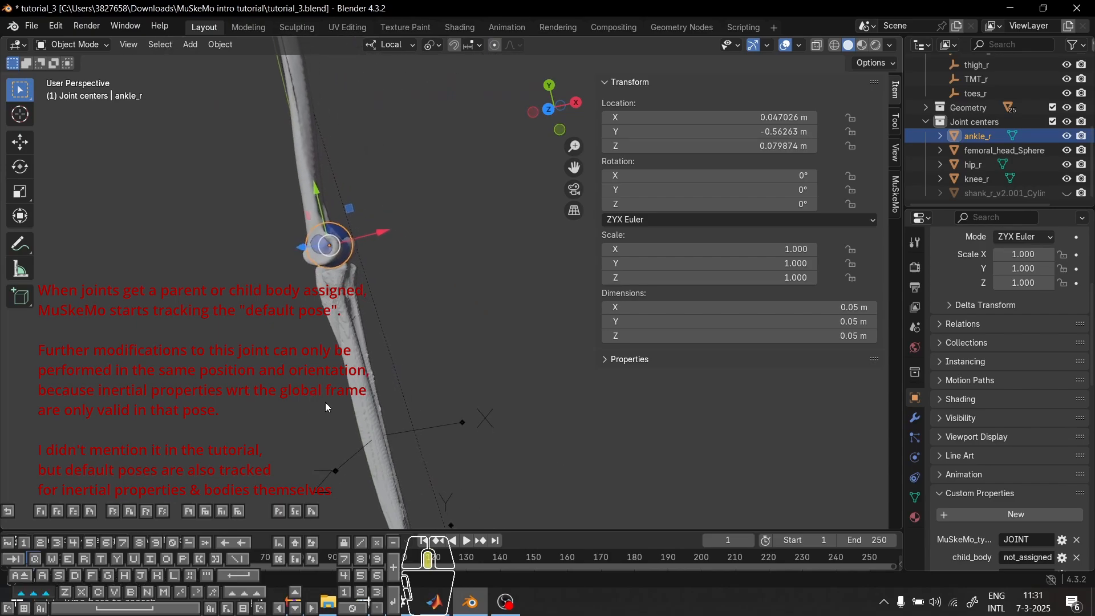
shift+click(439, 423)
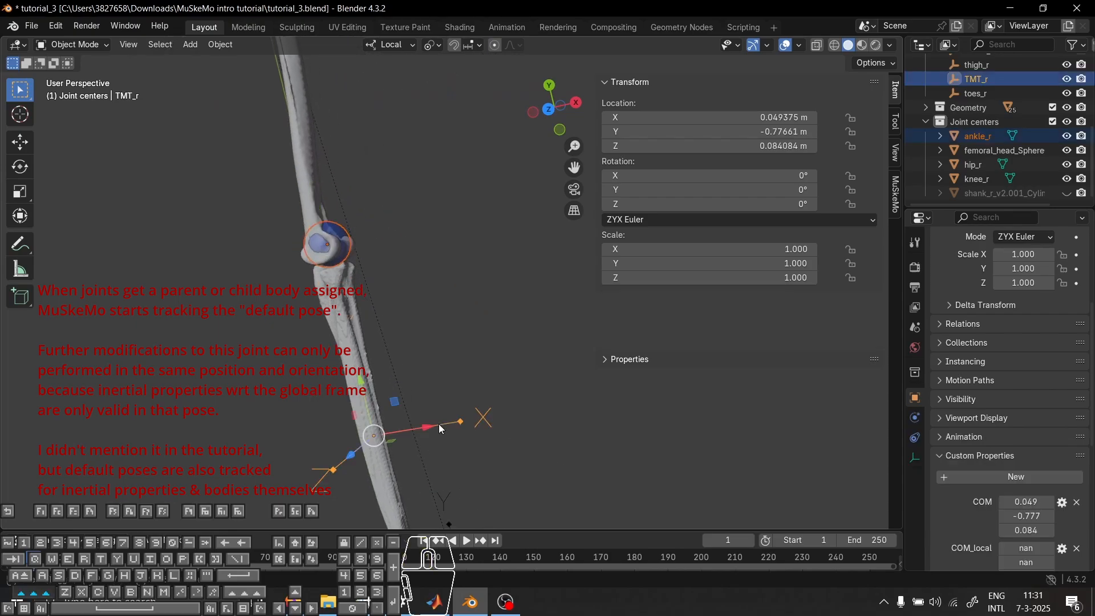
click(896, 194)
scroll(720, 220, down, 4)
scroll(766, 332, down, 5)
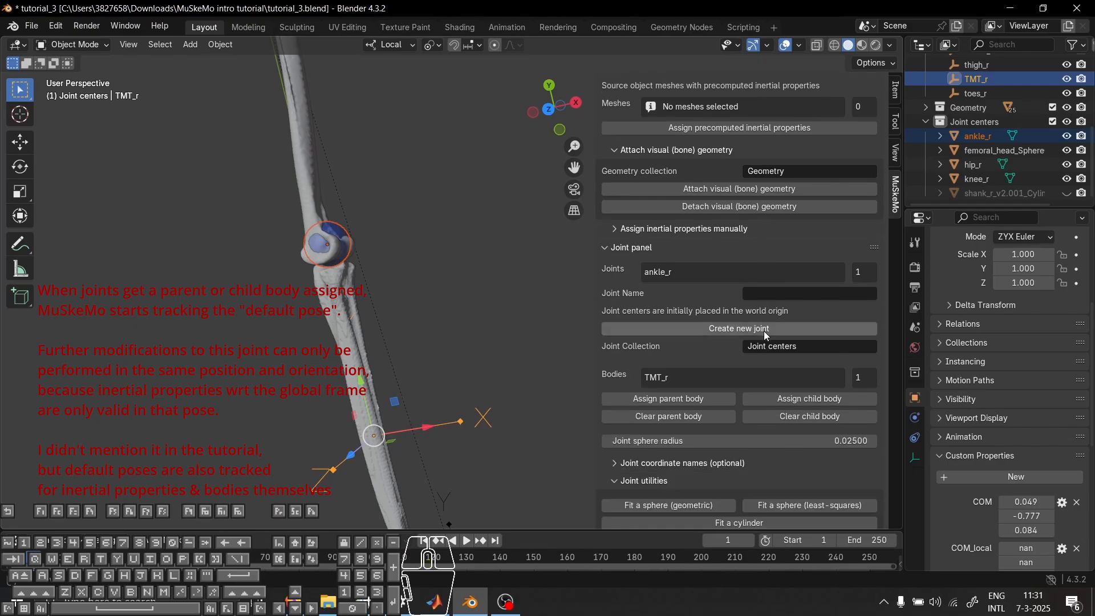
click(810, 399)
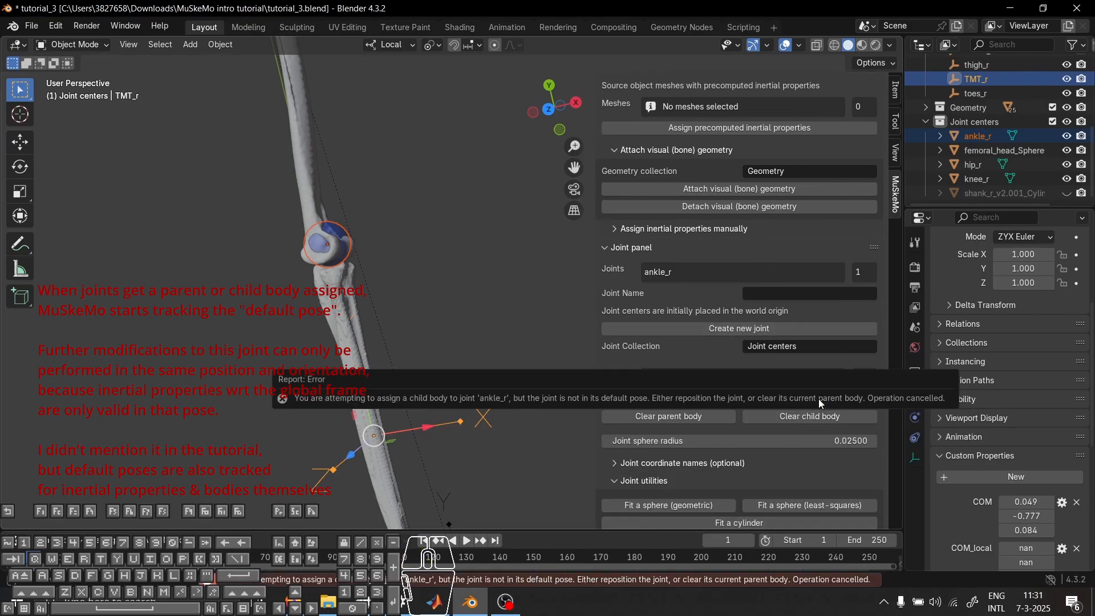
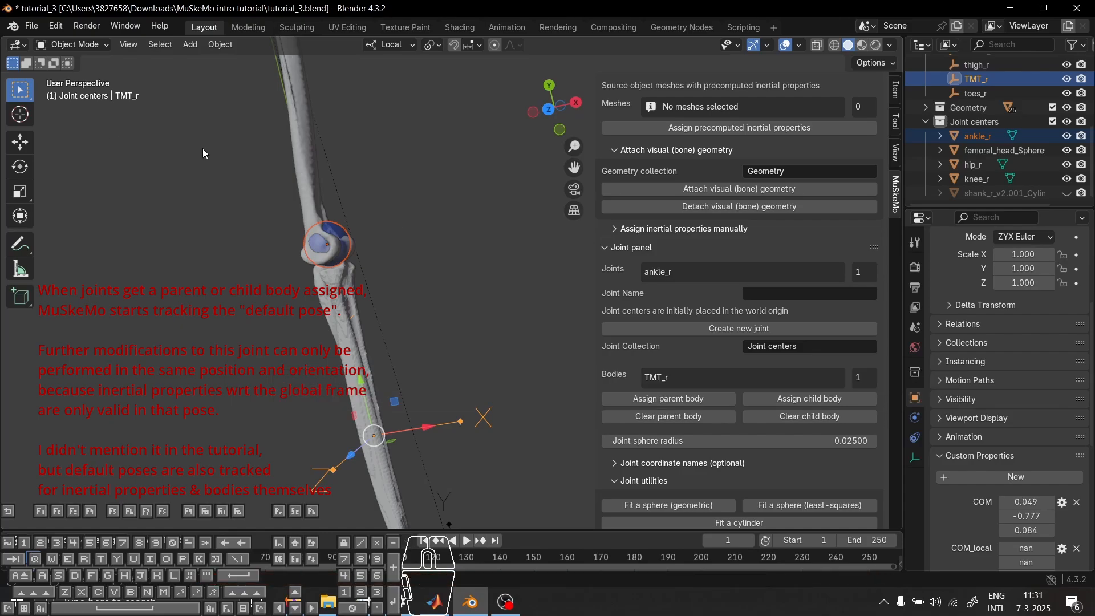
Undo the rotation reset on ankle_r to restore its cylinder-matched orientation
scroll(466, 270, down, 3)
shift+middle_drag(515, 228, 517, 254)
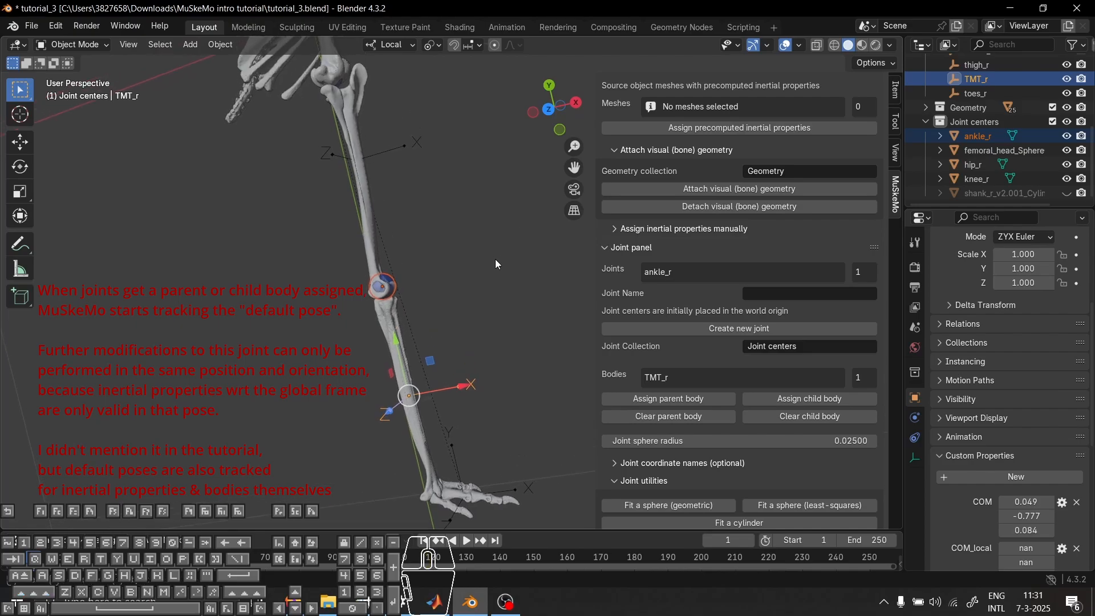
click(484, 265)
click(387, 272)
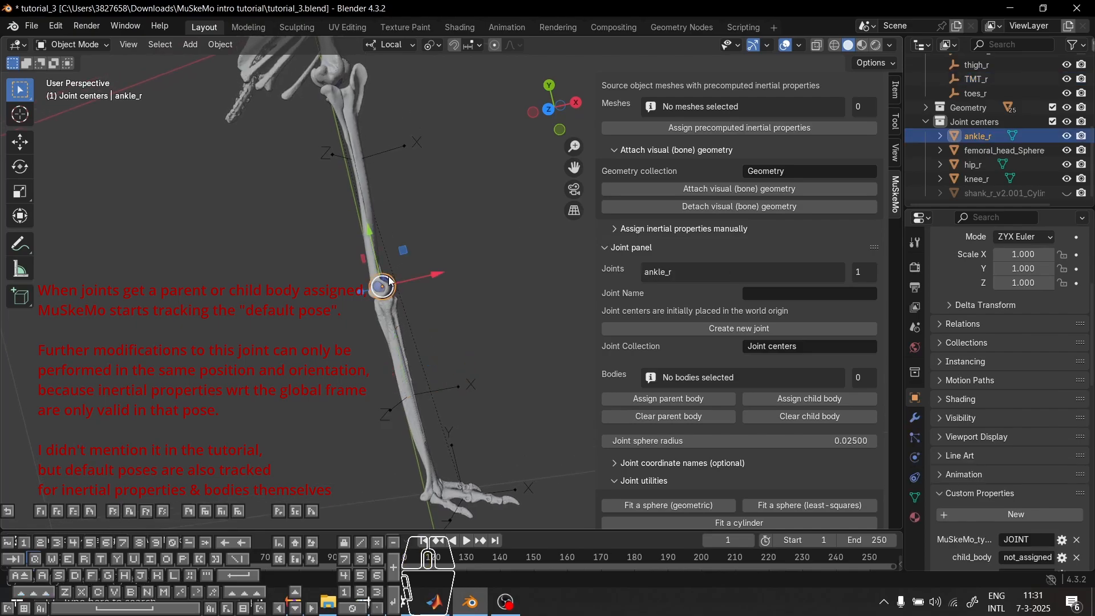
key(ctrl+z)
mouse_move(467, 306)
middle_down()
mouse_move(492, 313)
mouse_move(505, 293)
mouse_move(522, 292)
mouse_move(476, 295)
middle_up()
Select shank_r, ankle_r and TMT_r in turn to review the bodies connected around the ankle joint
click(419, 158)
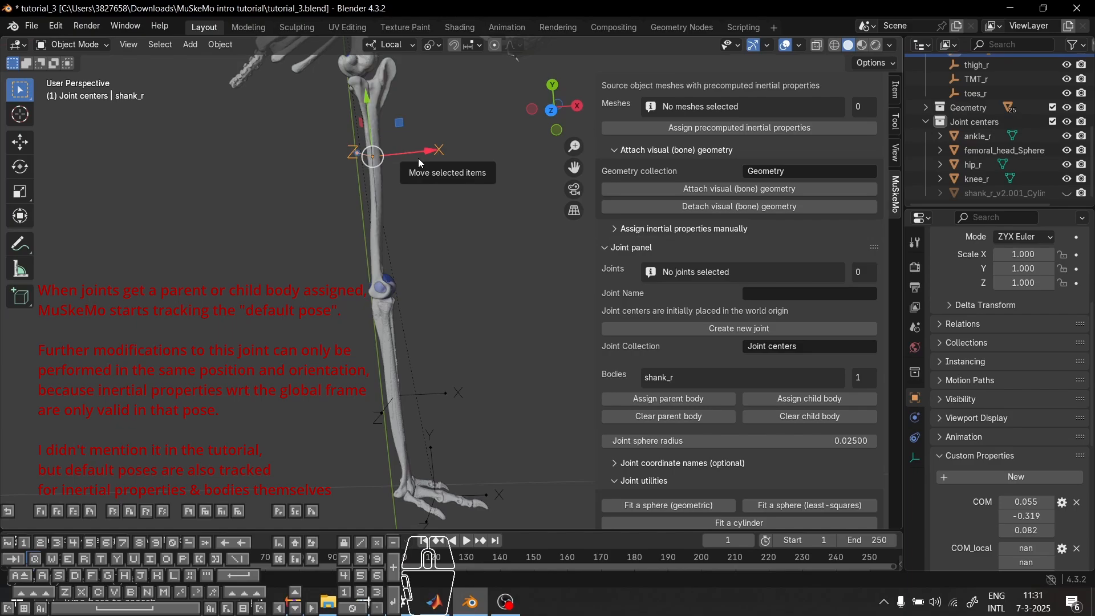
middle_drag(514, 258, 425, 285)
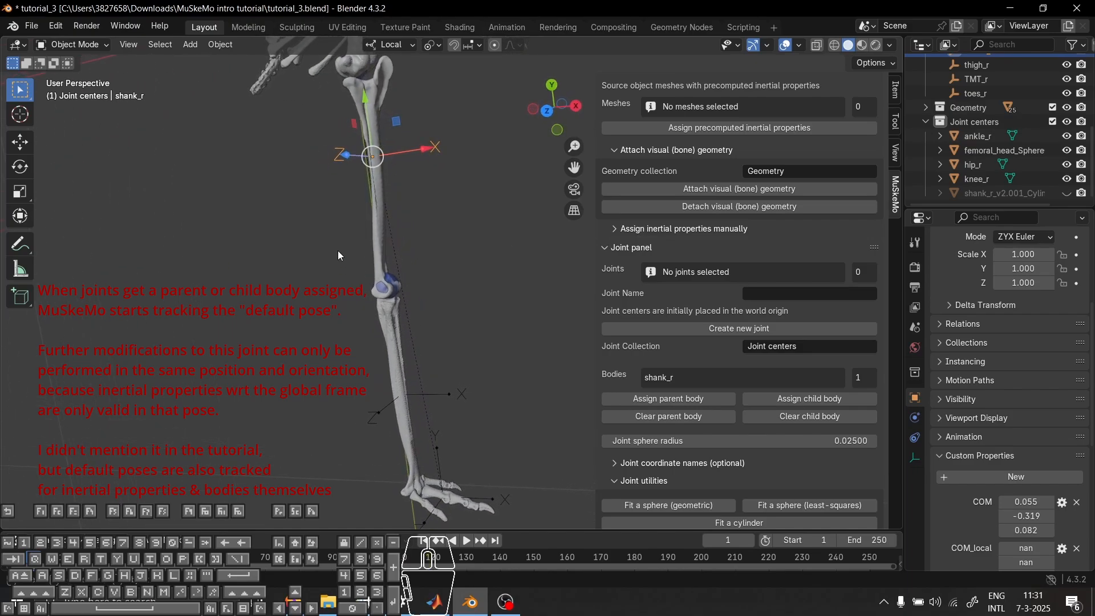
click(385, 286)
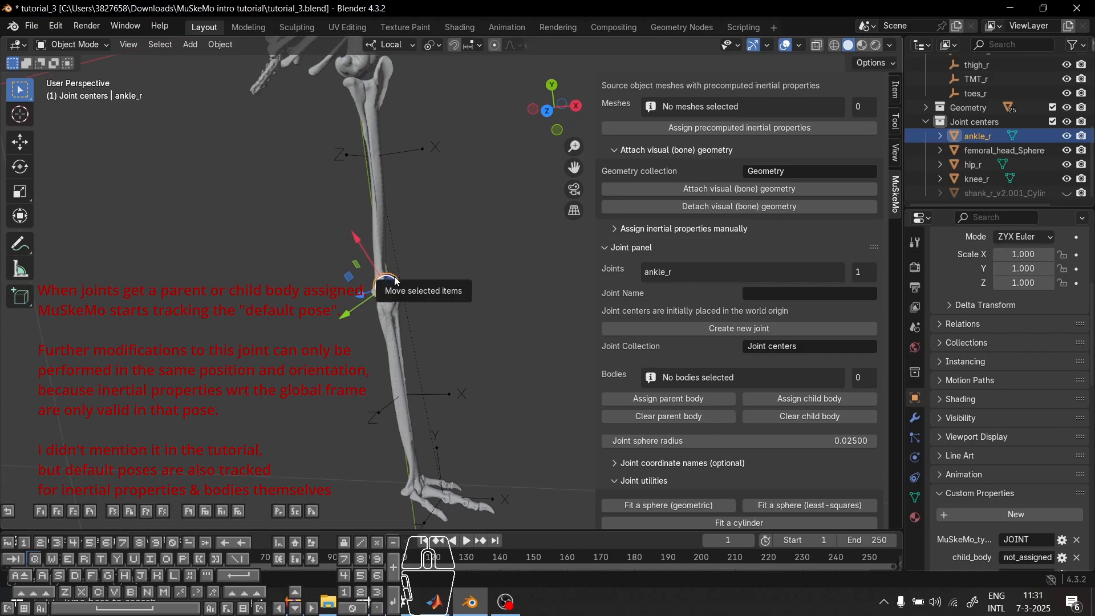
click(452, 402)
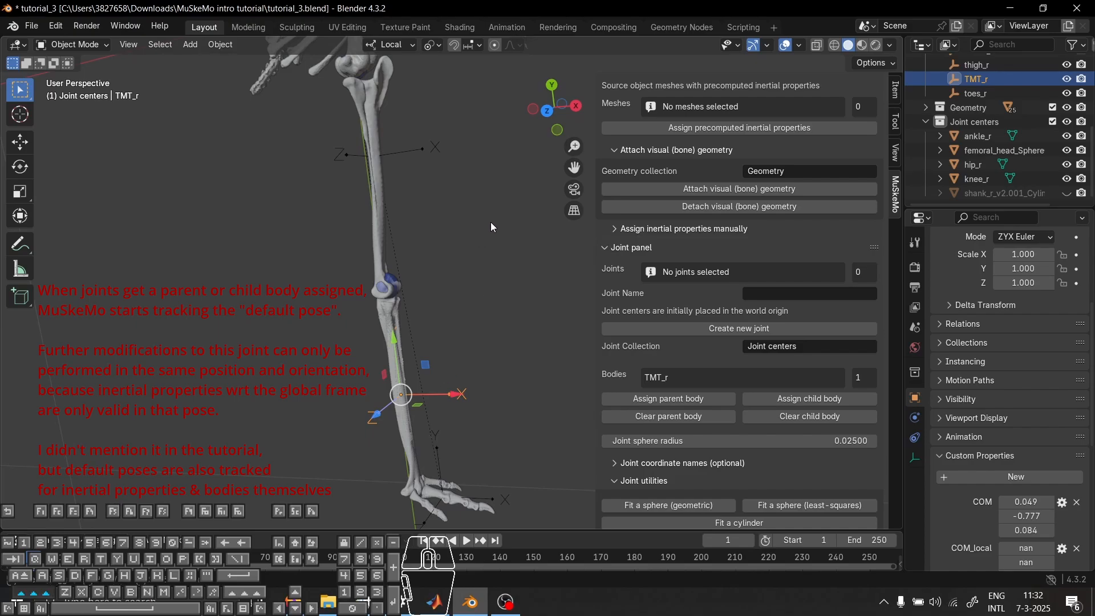
shift+middle_drag(490, 222, 480, 310)
click(411, 230)
click(406, 244)
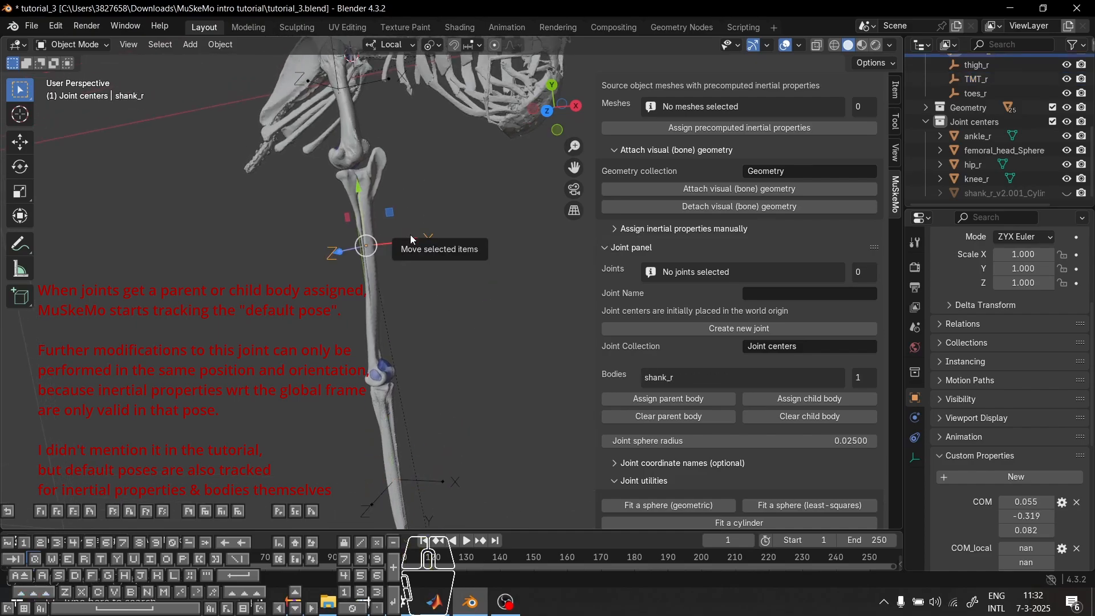
click(484, 222)
click(408, 249)
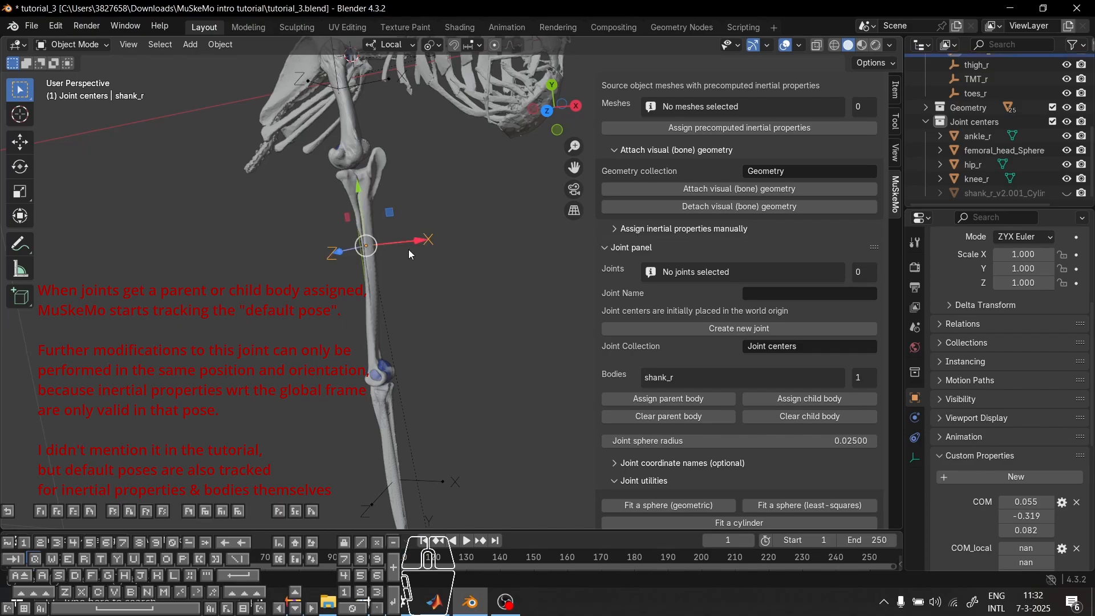
middle_drag(466, 233, 450, 278)
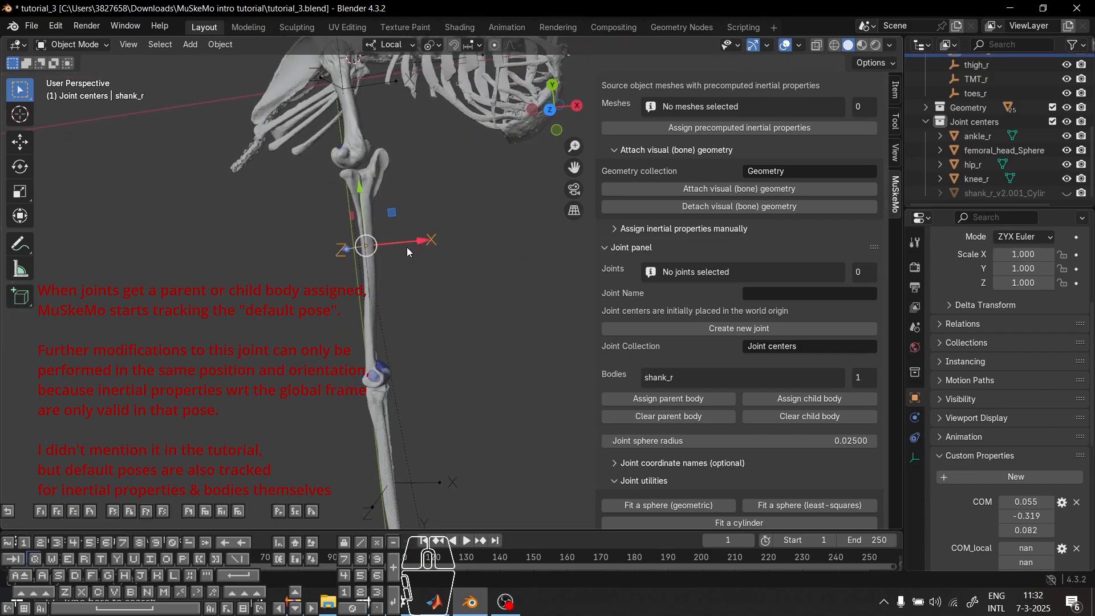
Move shank_r away from the thigh and foot to demonstrate a non-default pose, and undo the moves
key(g)
click(245, 324)
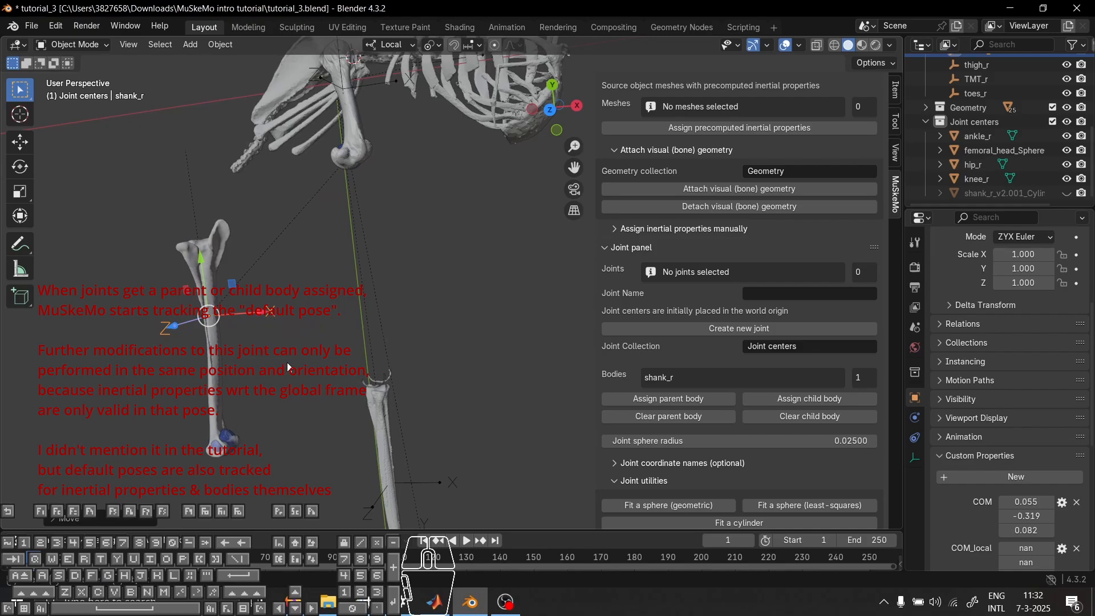
click(362, 287)
click(249, 313)
mouse_move(448, 305)
middle_down()
mouse_move(453, 315)
mouse_move(408, 314)
mouse_move(435, 296)
middle_up()
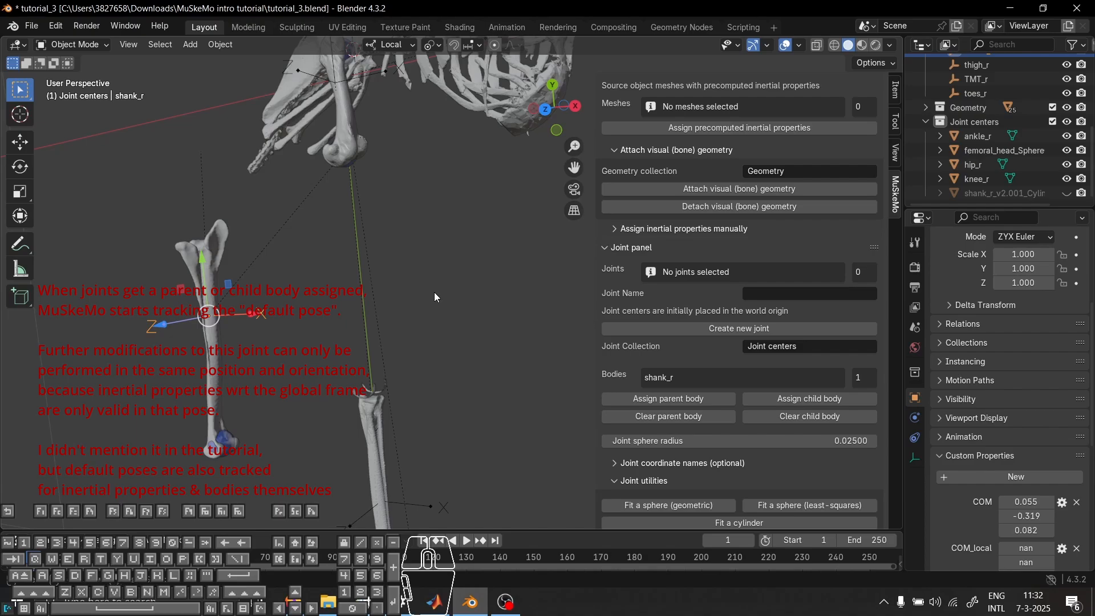
key(ctrl+z)
key(ctrl+z)
key(ctrl+z)
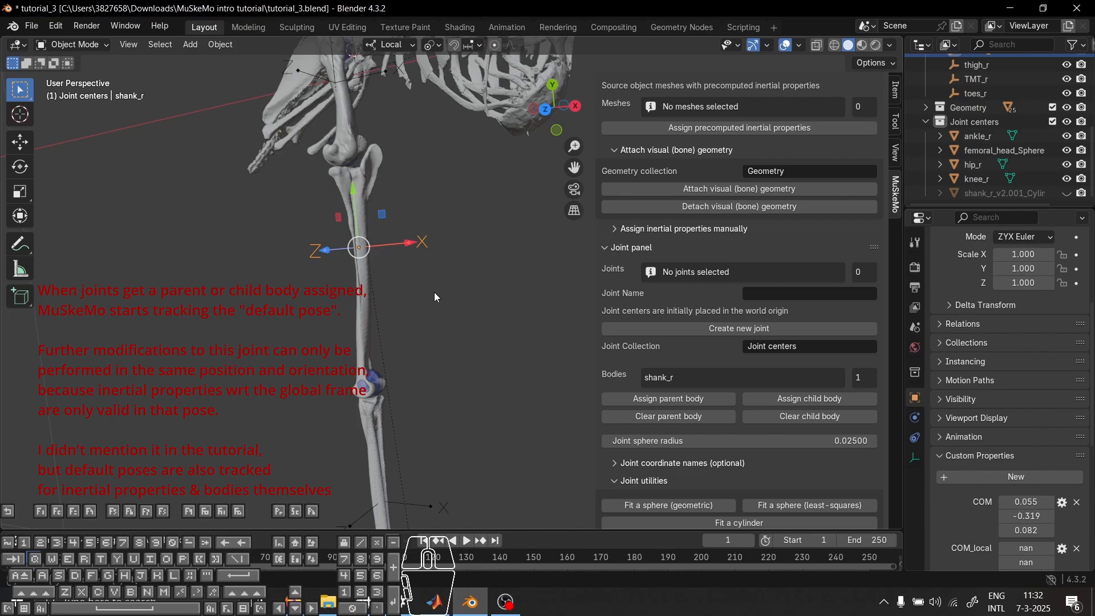
Select ankle_r and set its X, Y and Z rotation to 0°
middle_drag(433, 292, 570, 300)
click(439, 302)
scroll(542, 291, up, 3)
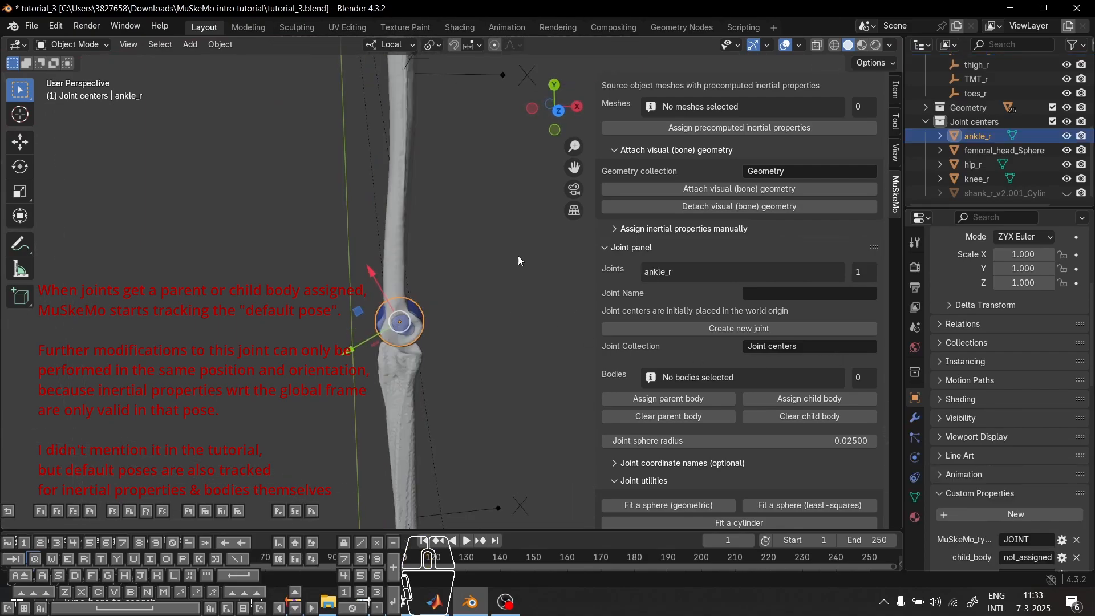
mouse_move(518, 255)
shift+middle_down()
mouse_move(467, 235)
mouse_move(456, 279)
mouse_move(452, 206)
shift+middle_up()
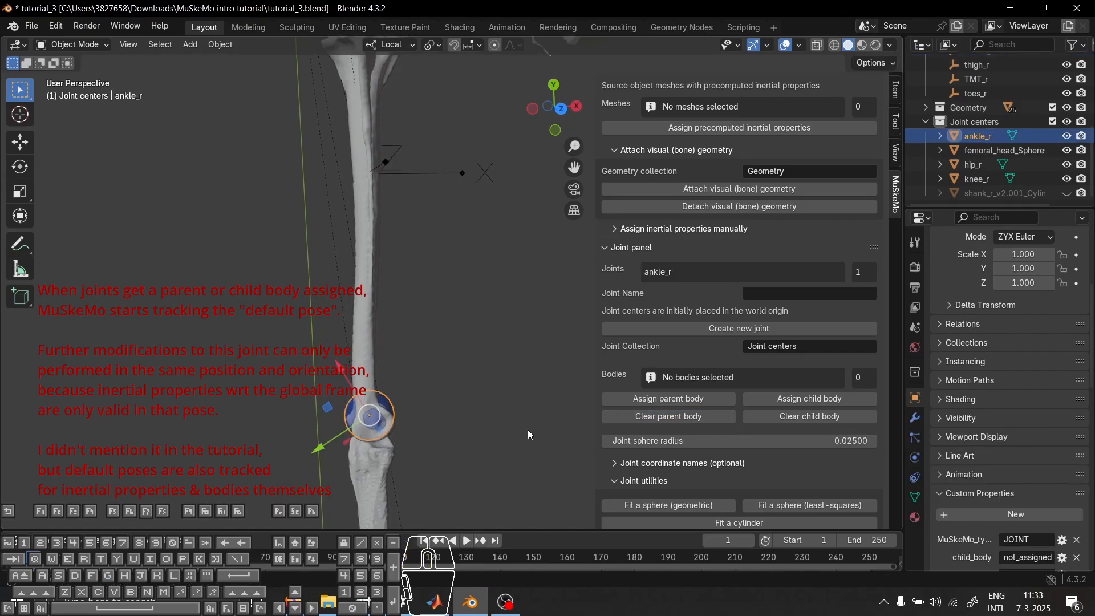
click(895, 91)
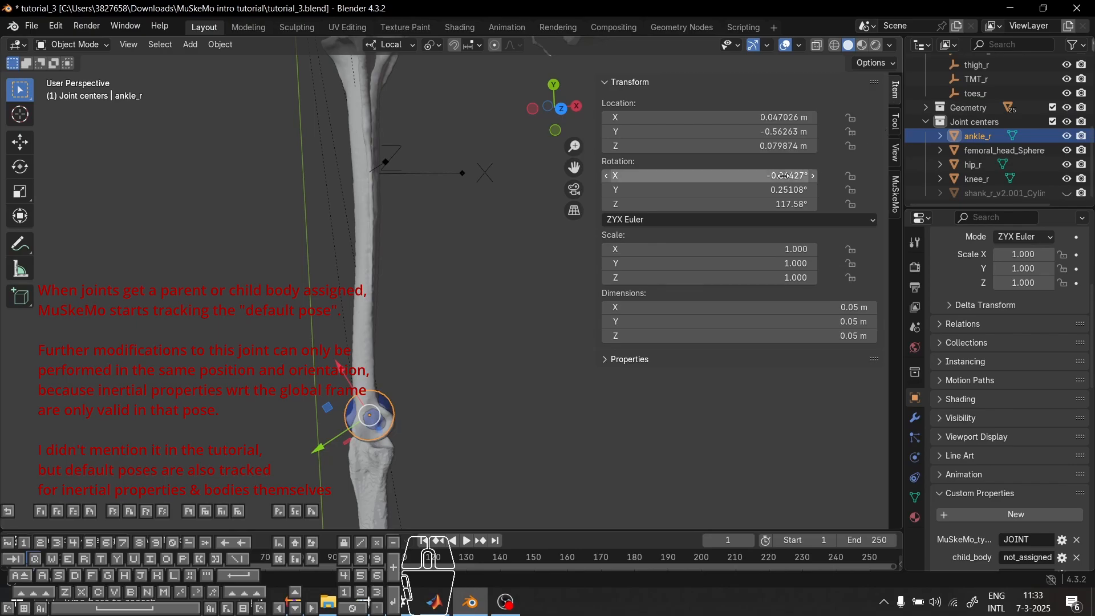
drag(785, 176, 784, 204)
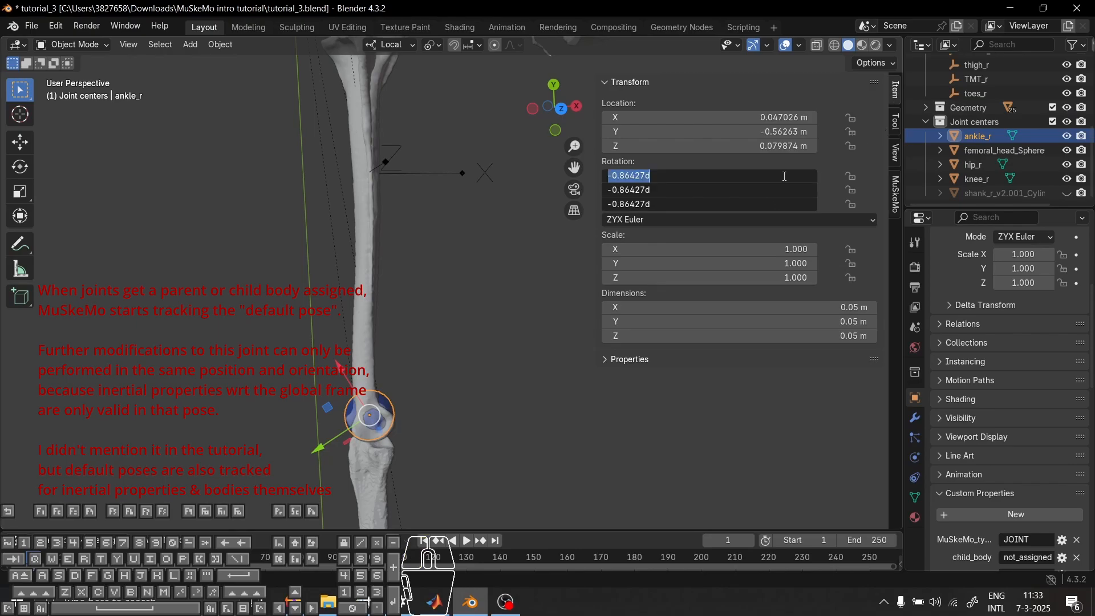
text(0)
key(Return)
click(507, 314)
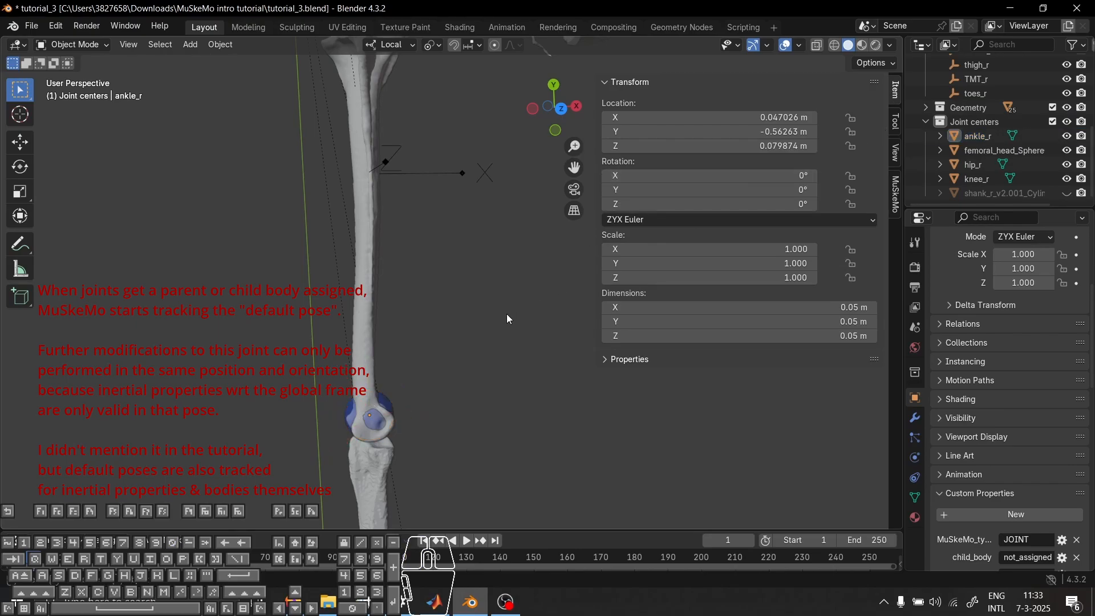
Select ankle_r together with the shank_r body and assign shank_r to the joint
middle_drag(506, 314, 327, 320)
click(374, 408)
middle_drag(417, 296, 365, 236)
click(357, 223)
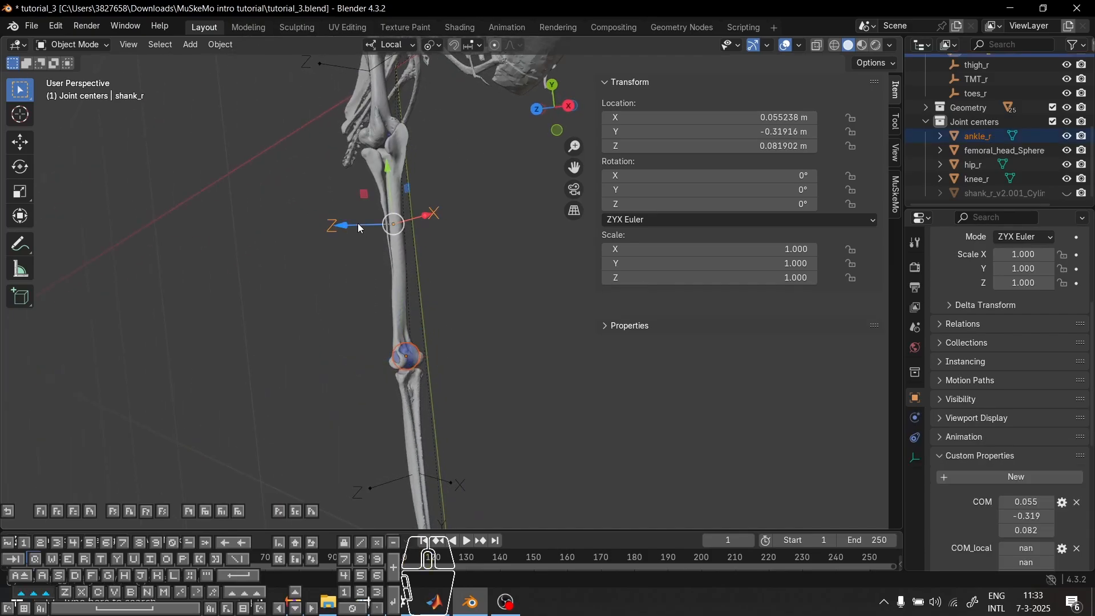
click(896, 191)
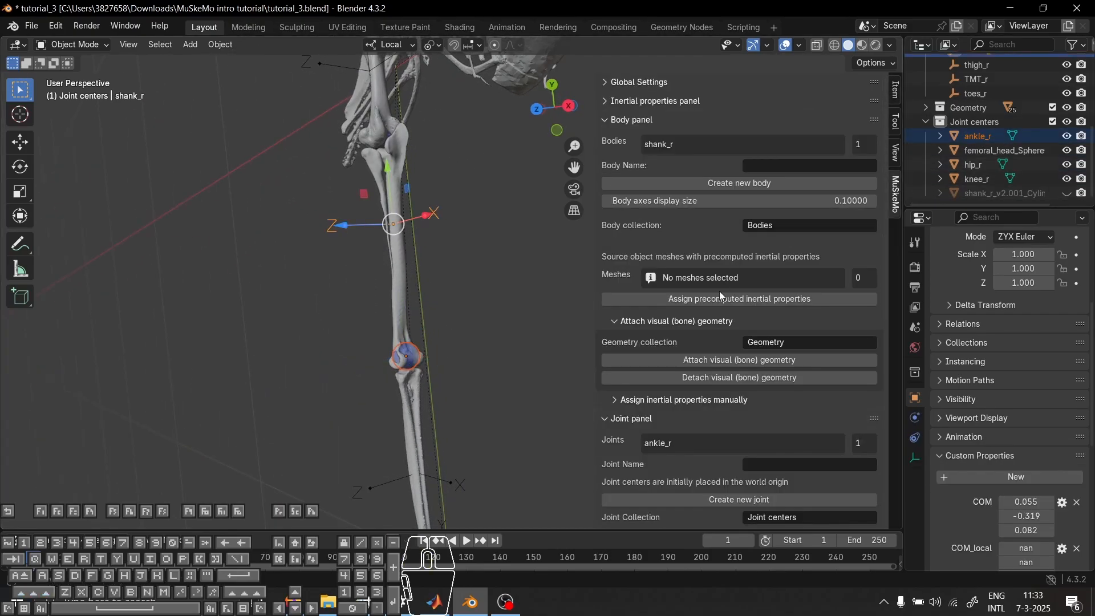
scroll(727, 401, down, 5)
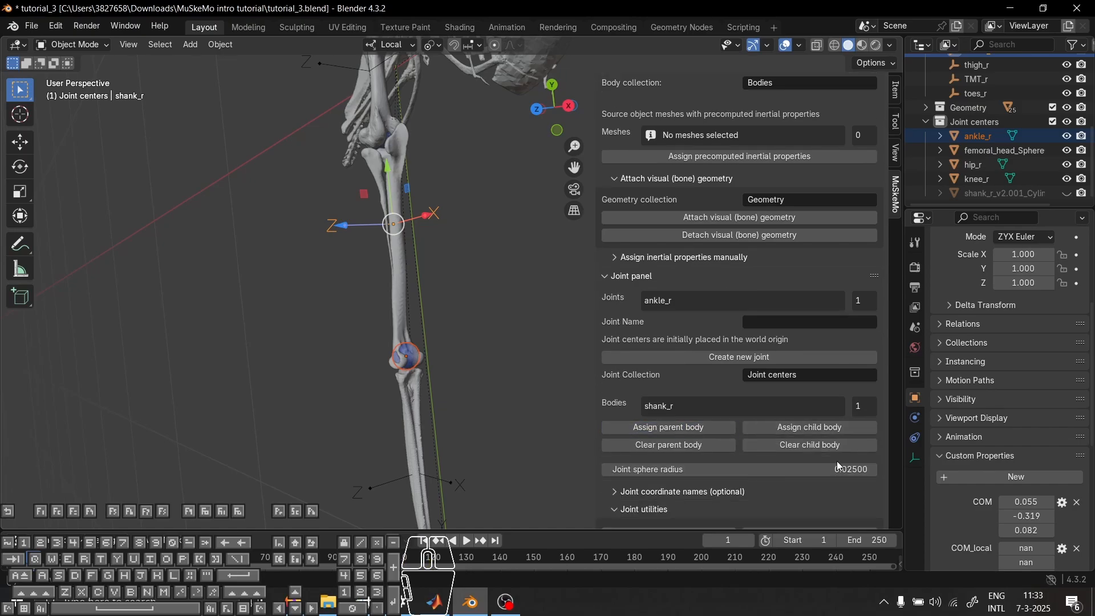
click(406, 356)
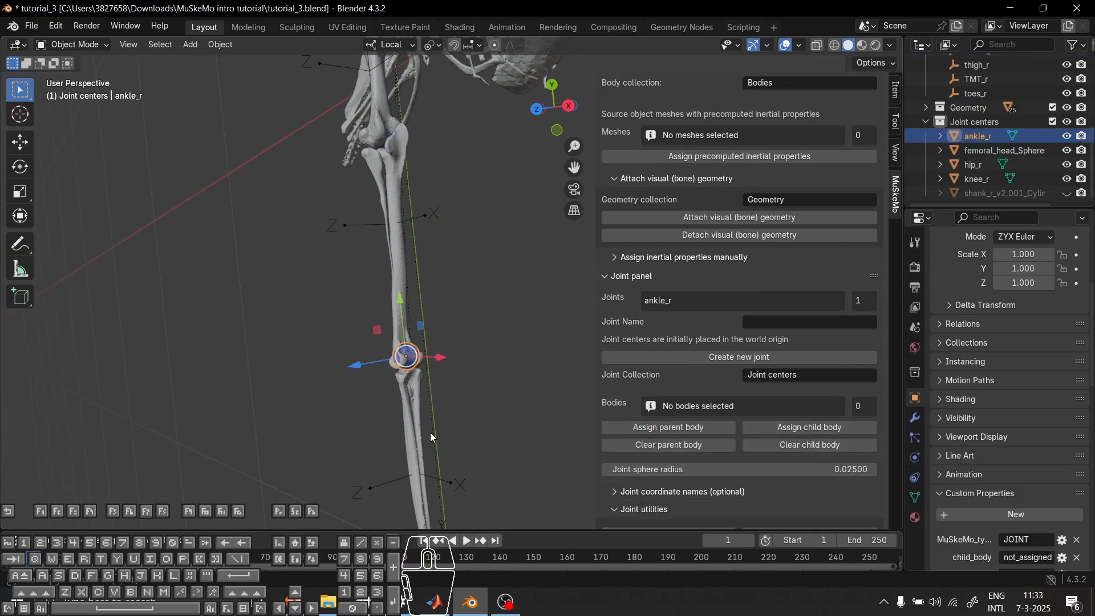
shift+click(344, 228)
click(815, 427)
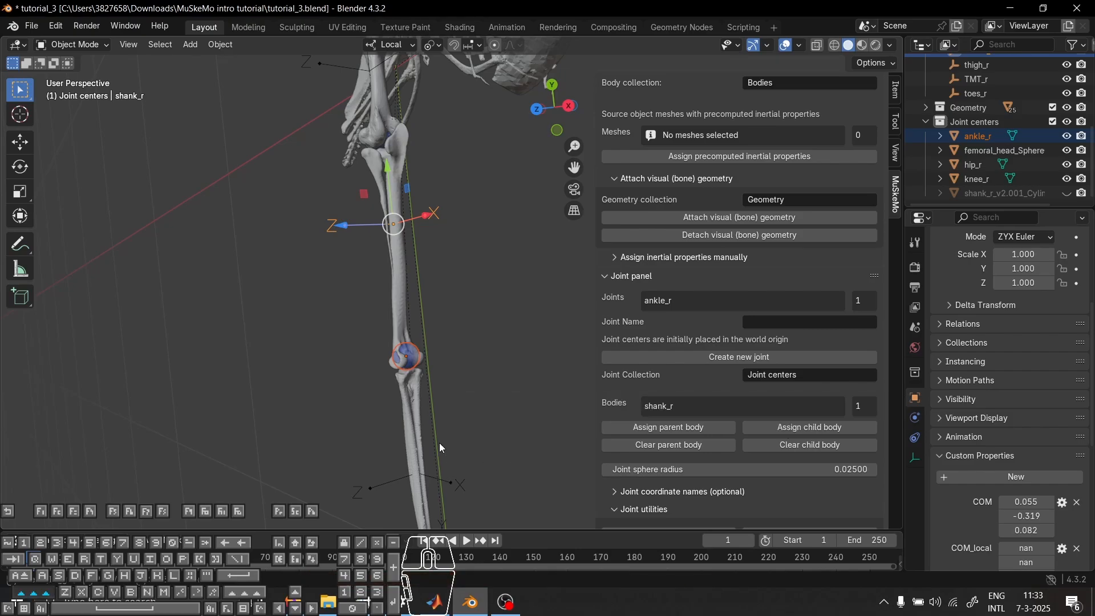
Select the TMT_r body together with ankle_r and assign TMT_r as the joint's child body
shift+middle_drag(439, 442, 478, 347)
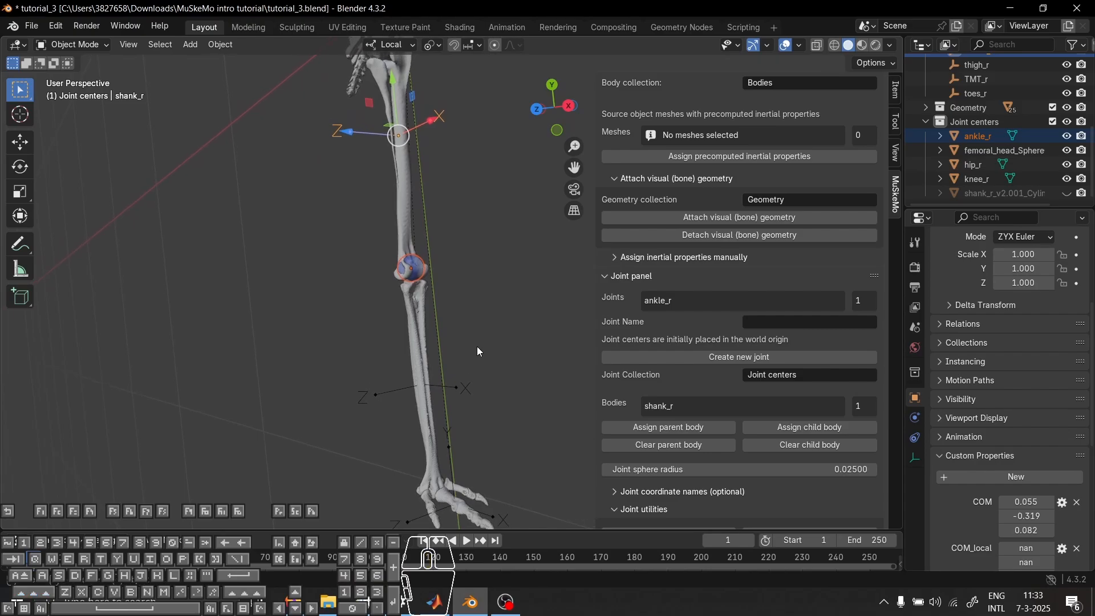
click(450, 389)
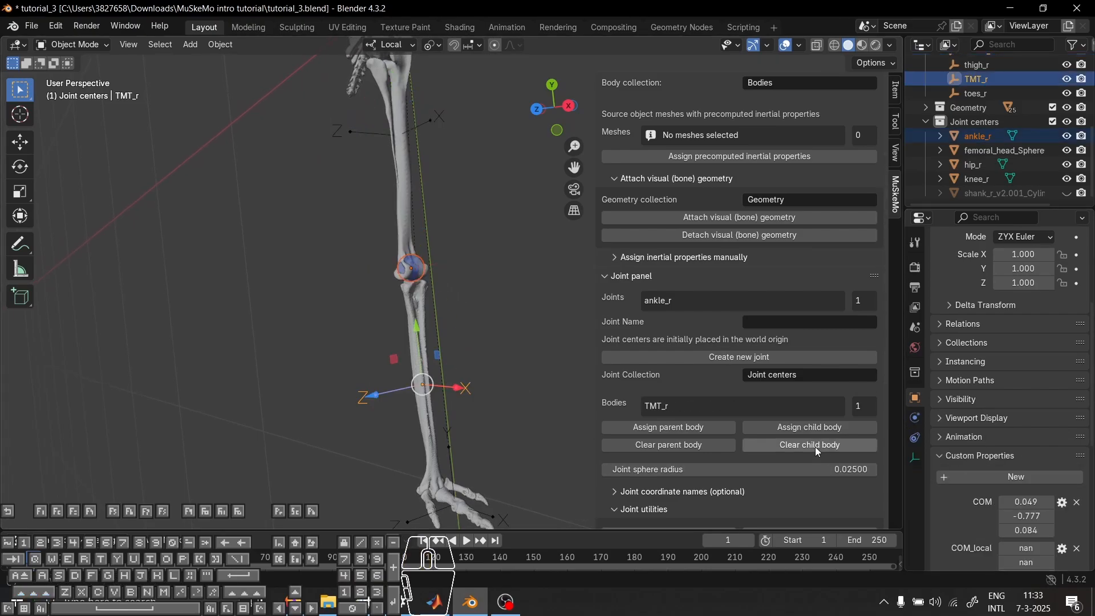
click(819, 426)
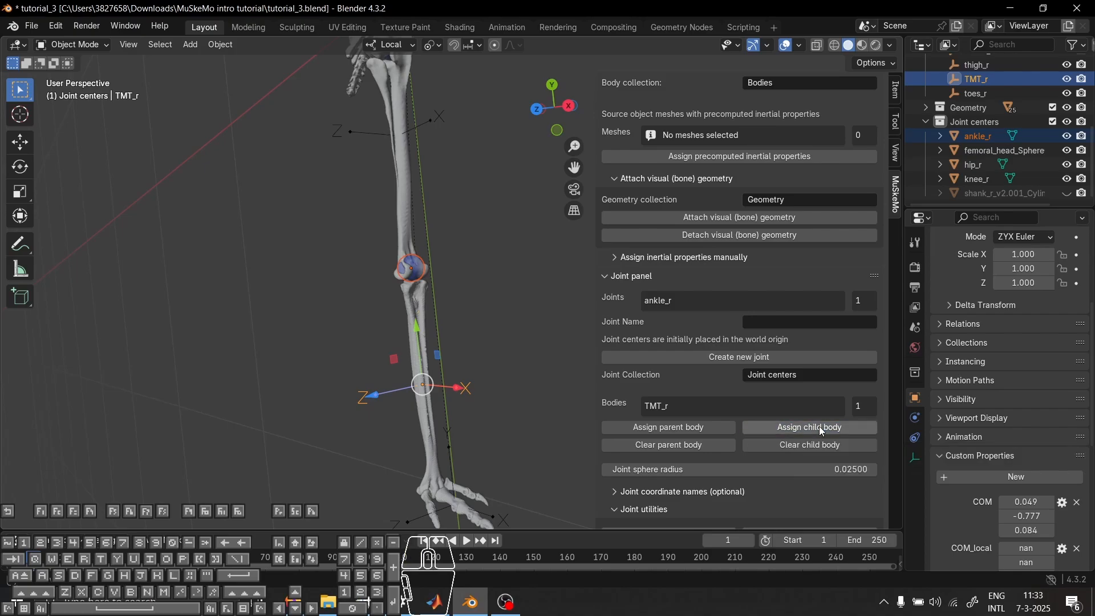
Test the ankle joint by rotating ankle_r about its local Z axis, and cancel the rotation
key(r)
key(z)
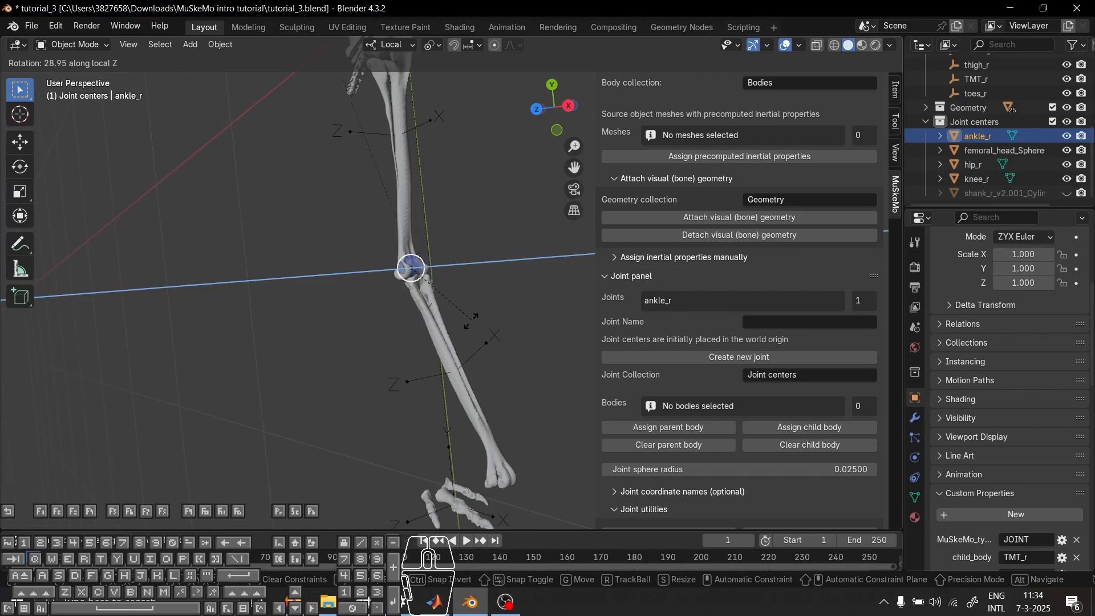
key(Escape)
click(448, 347)
Create a new joint named MTP_r for the base of the right toes
middle_drag(448, 348, 465, 359)
scroll(464, 359, up, 3)
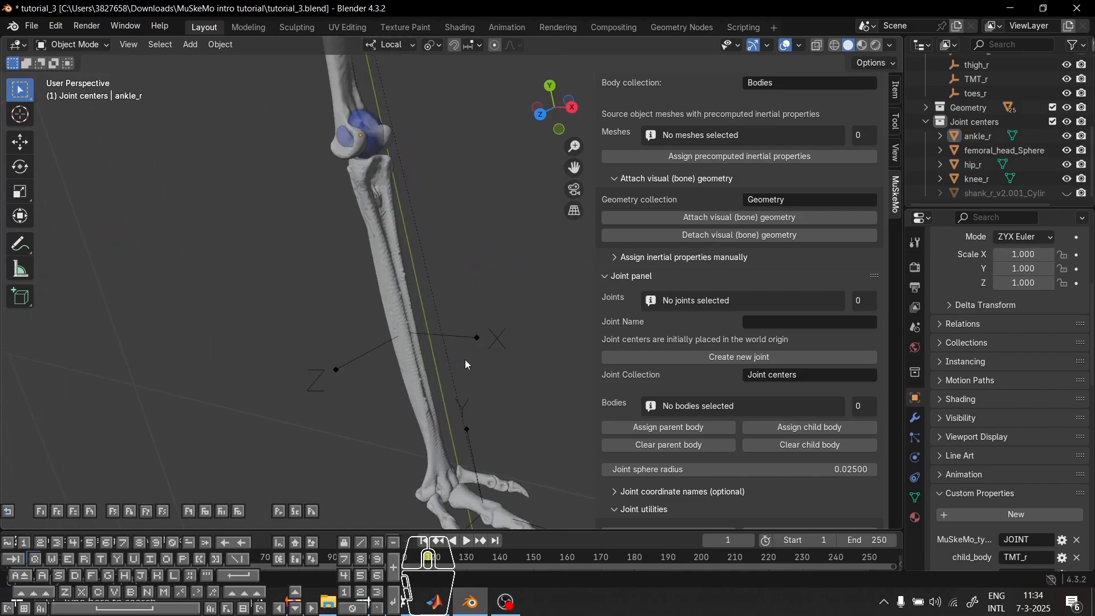
shift+middle_drag(488, 481, 441, 339)
scroll(758, 154, up, 5)
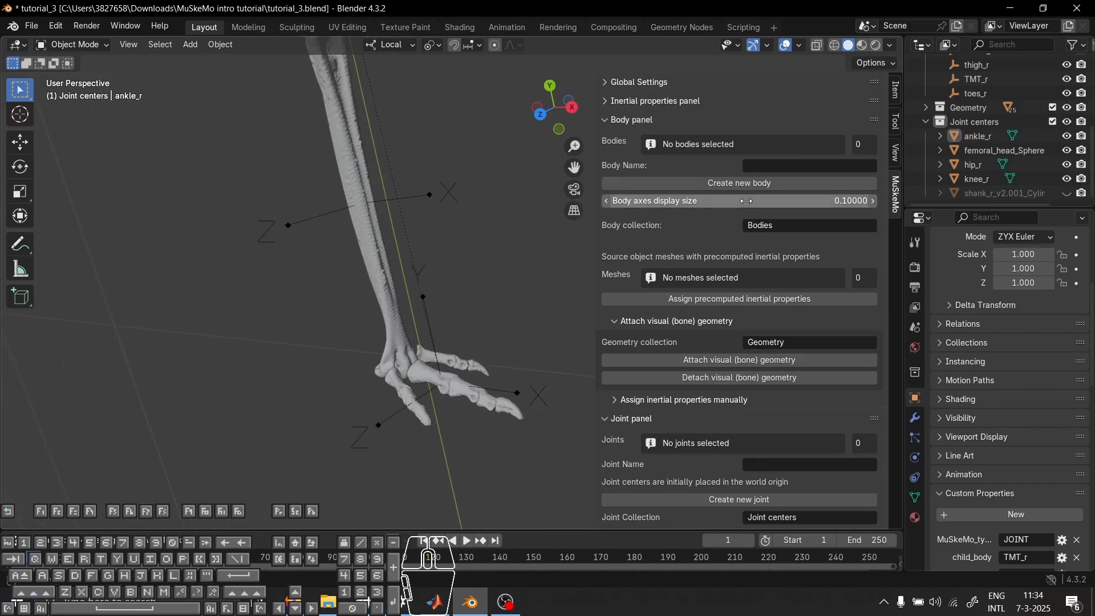
click(773, 166)
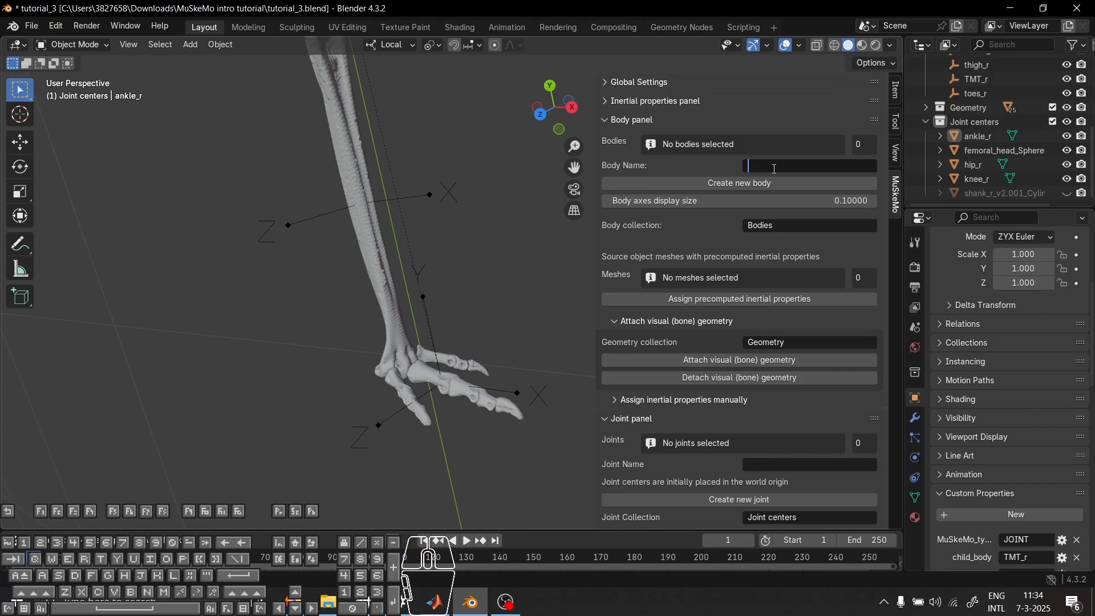
click(627, 121)
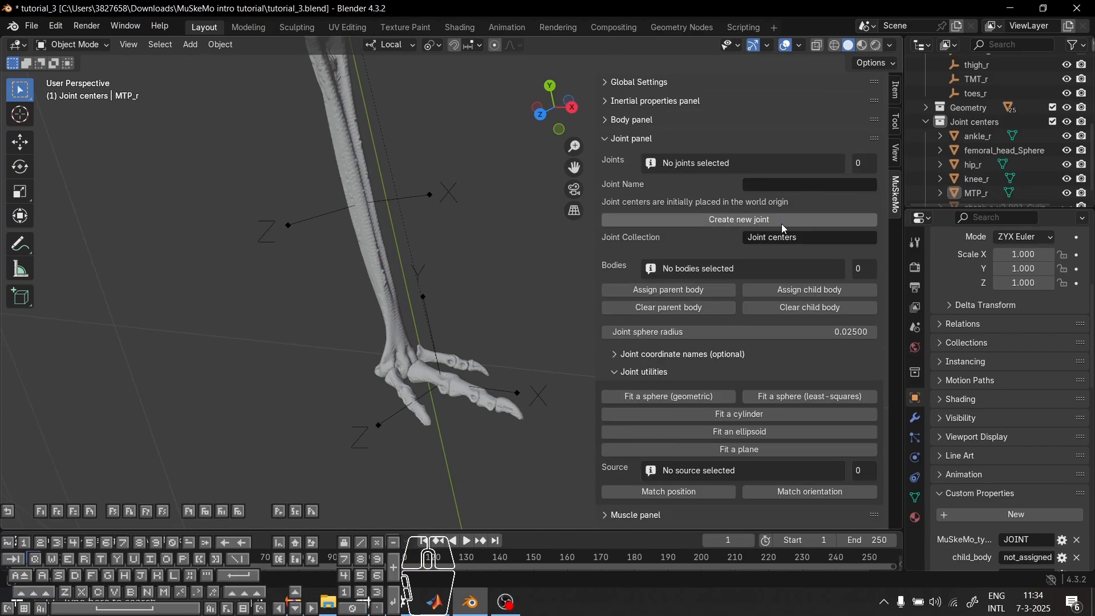
Move MTP_r to the base of the toes, adjusting it along Z, and assign toes_r as its child body
scroll(976, 188, down, 1)
click(976, 178)
click(540, 114)
scroll(406, 308, up, 10)
key(g)
click(406, 283)
click(576, 107)
key(g)
key(z)
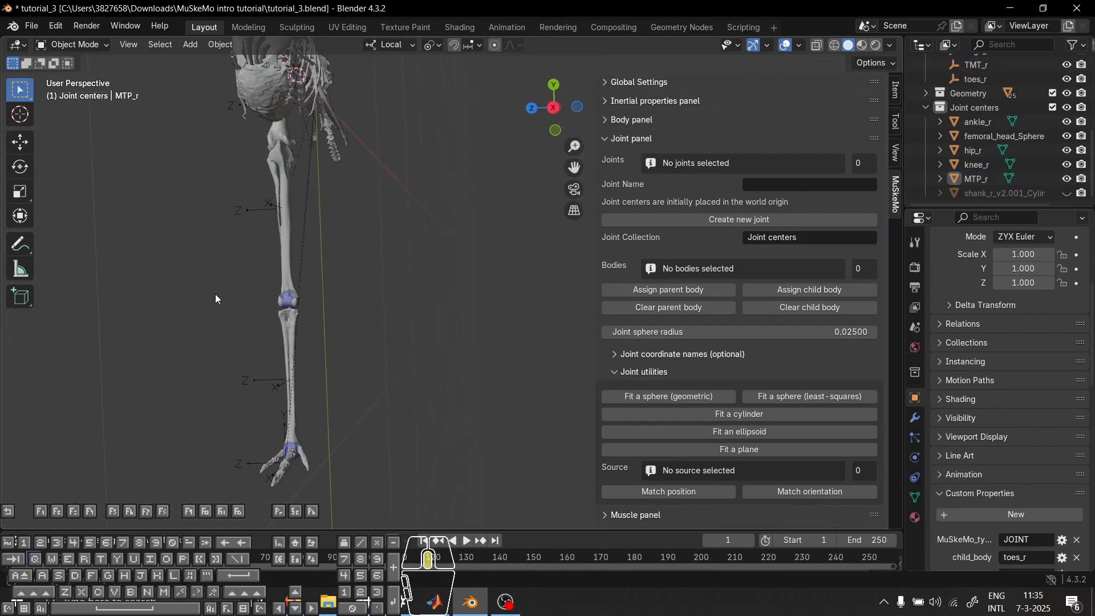
Examine the whole leg and the pelvis region, and select hip_r to inspect the joint there
middle_drag(214, 293, 392, 380)
middle_drag(391, 338, 412, 422)
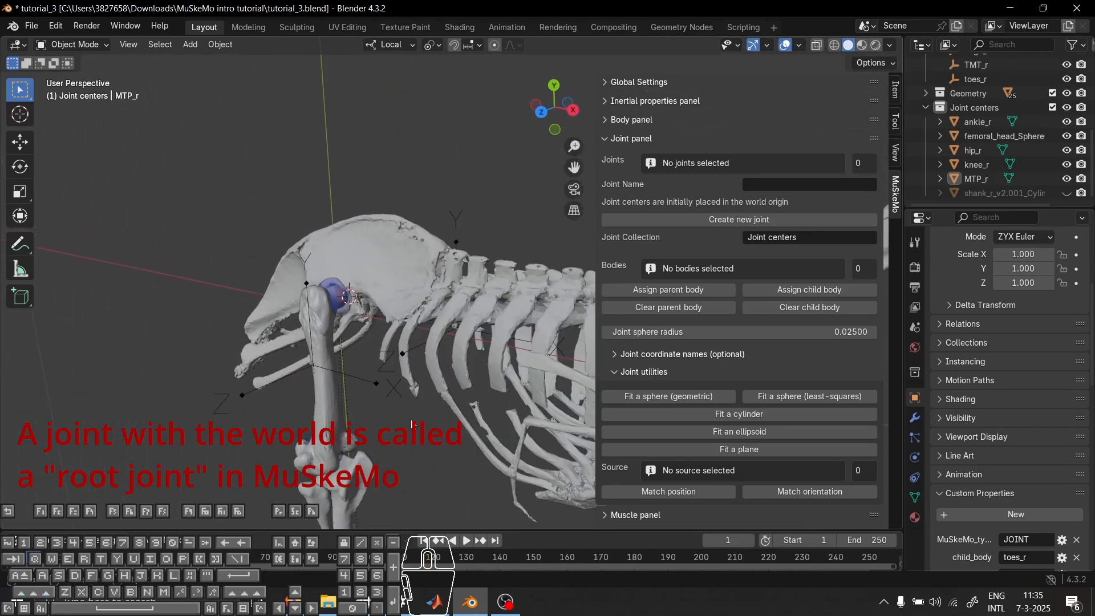
scroll(419, 491, down, 3)
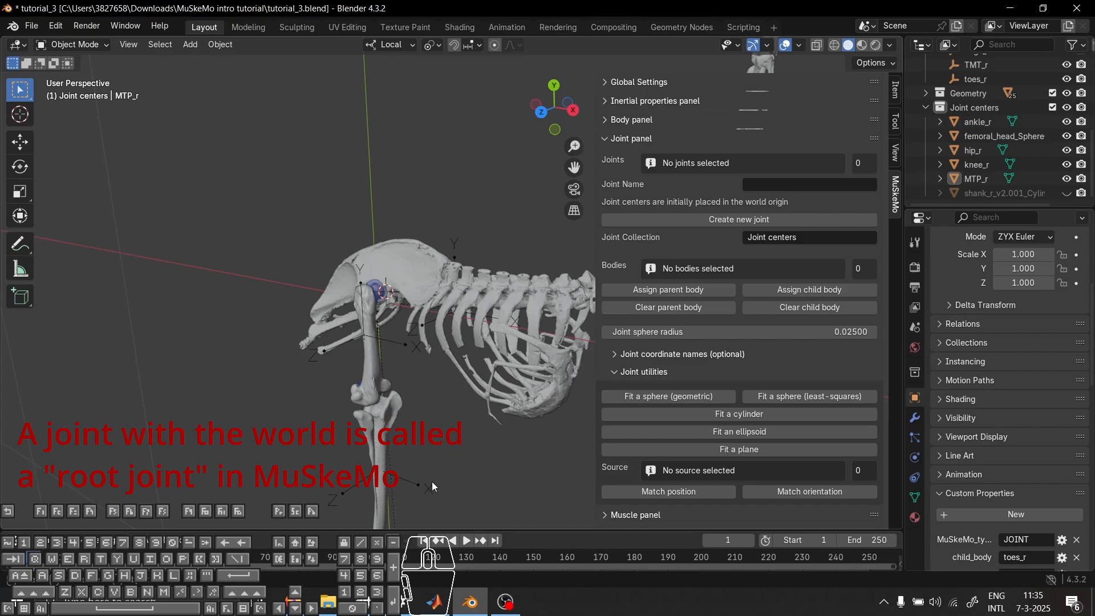
click(473, 443)
scroll(477, 446, up, 3)
scroll(476, 445, down, 3)
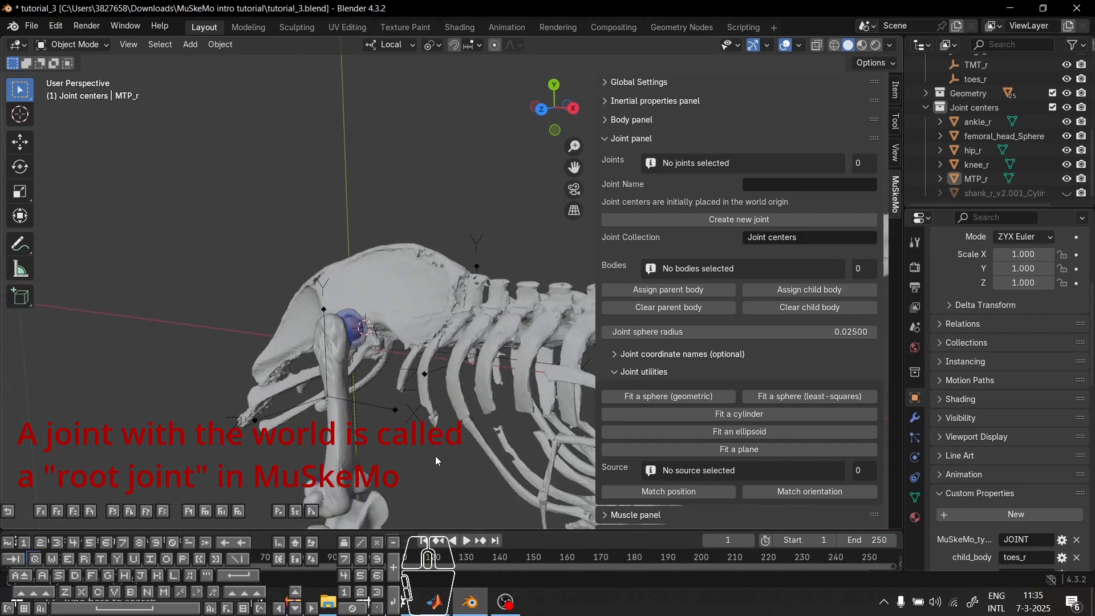
click(357, 339)
middle_drag(357, 339, 452, 375)
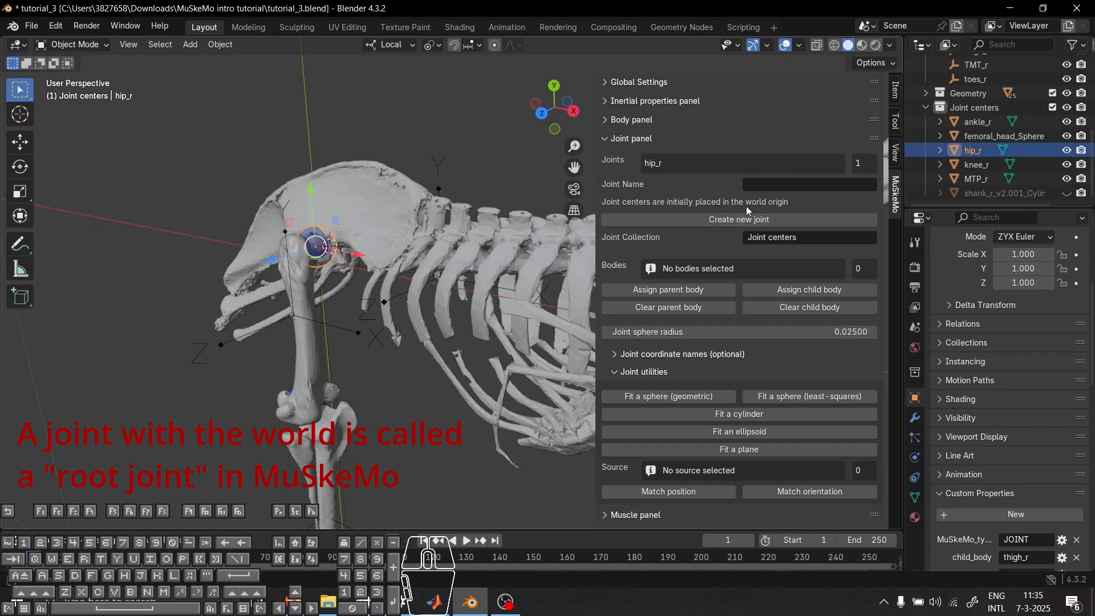
Create a new joint named groundPelvis to serve as the root joint
click(766, 185)
text(groundPelvis)
key(Return)
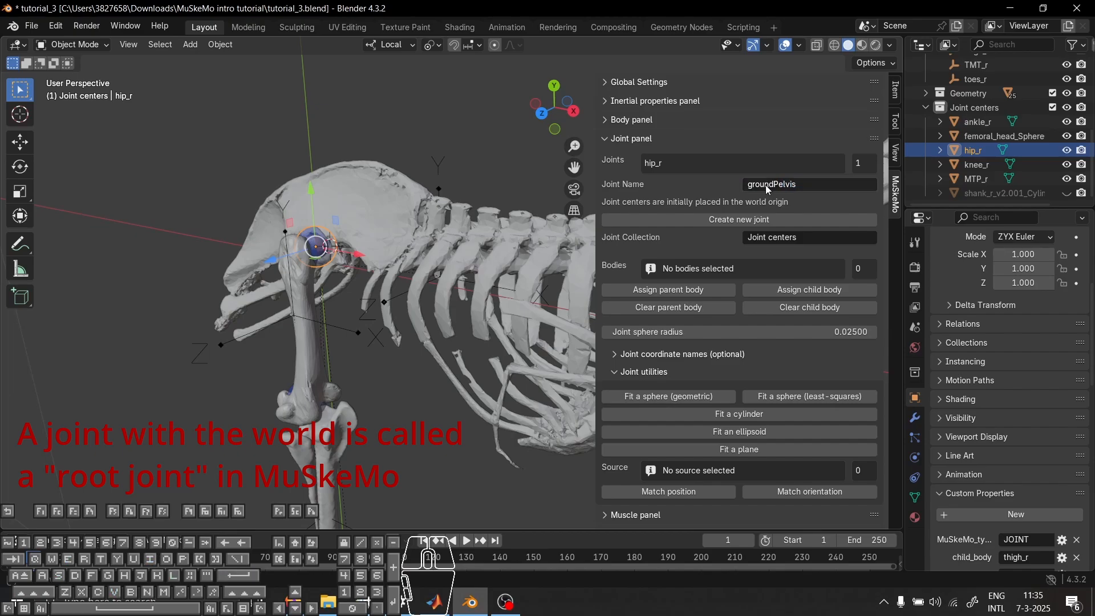
click(751, 218)
Examine the placement of groundPelvis relative to the pelvis and hip_r from several angles
middle_drag(380, 211, 271, 215)
click(283, 292)
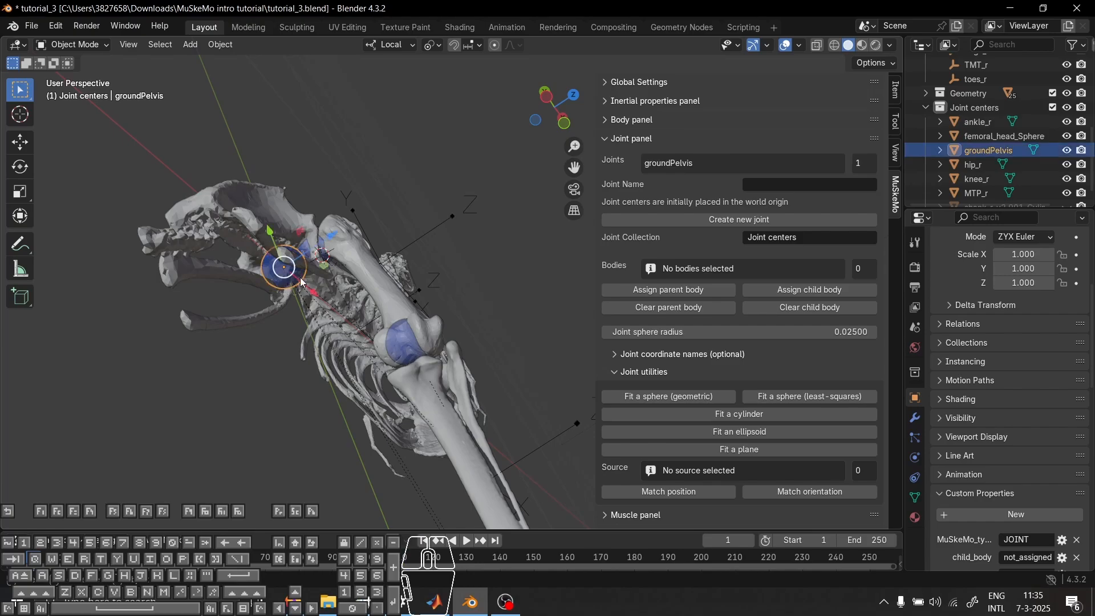
middle_drag(284, 293, 374, 227)
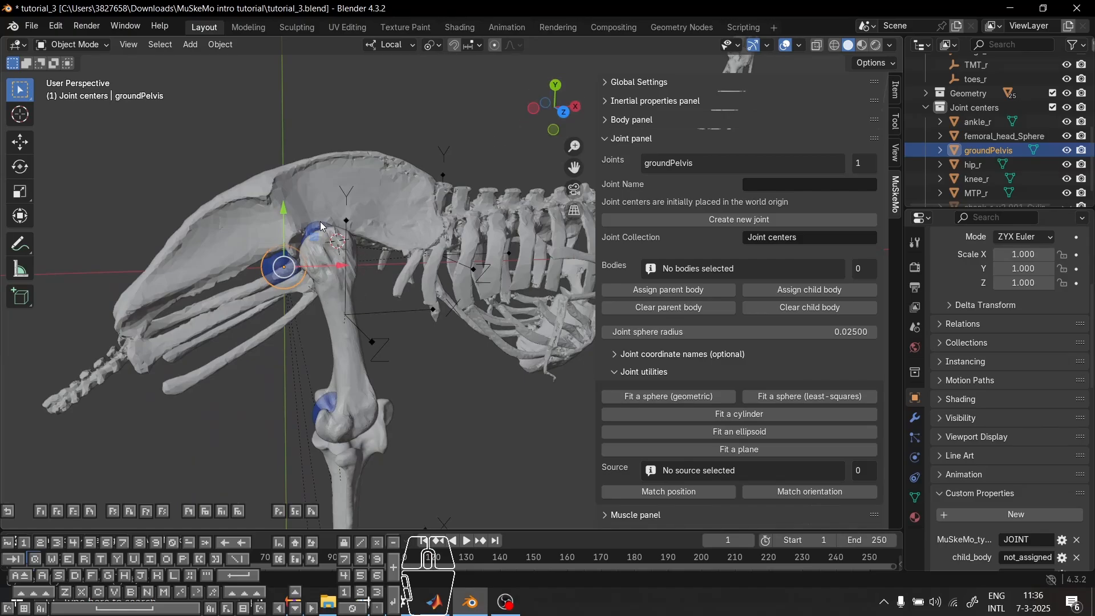
middle_drag(312, 304, 401, 345)
middle_drag(353, 285, 176, 265)
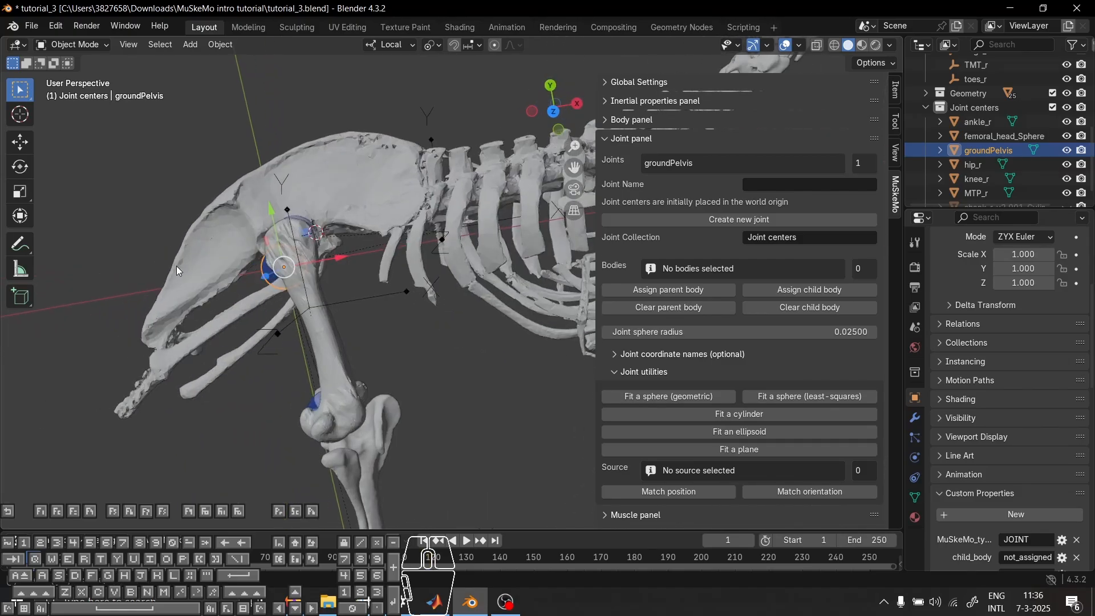
middle_drag(266, 293, 316, 274)
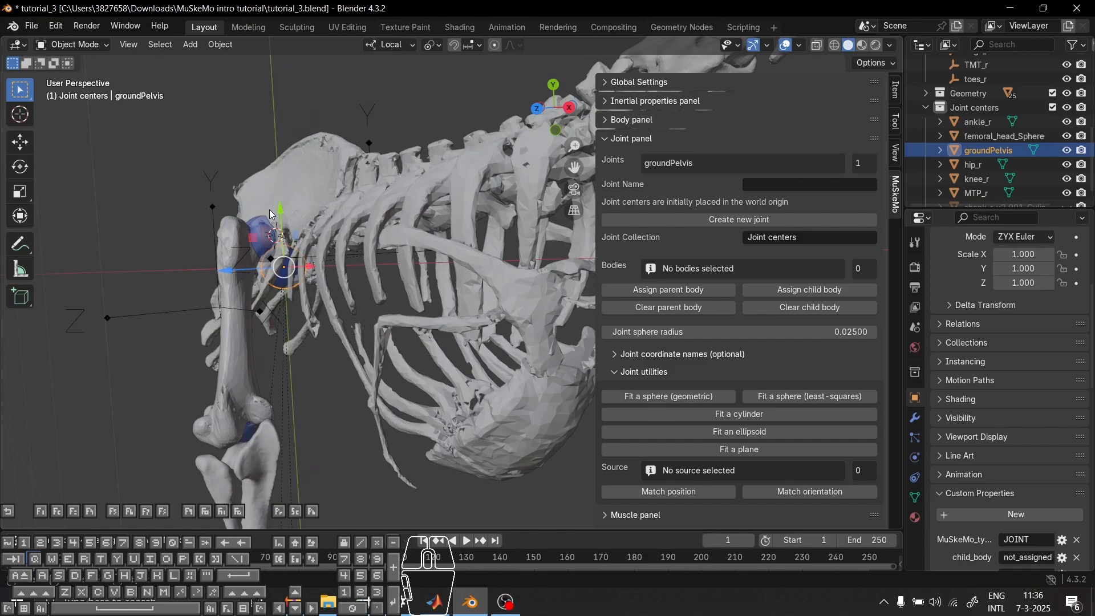
middle_drag(299, 223, 555, 143)
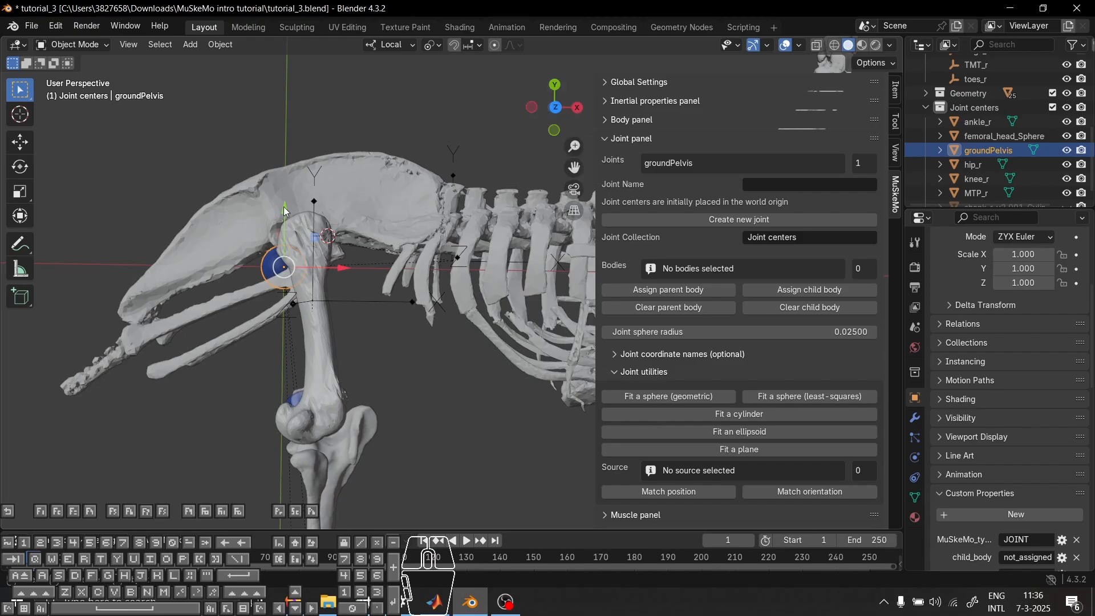
middle_drag(283, 207, 429, 316)
scroll(479, 283, up, 2)
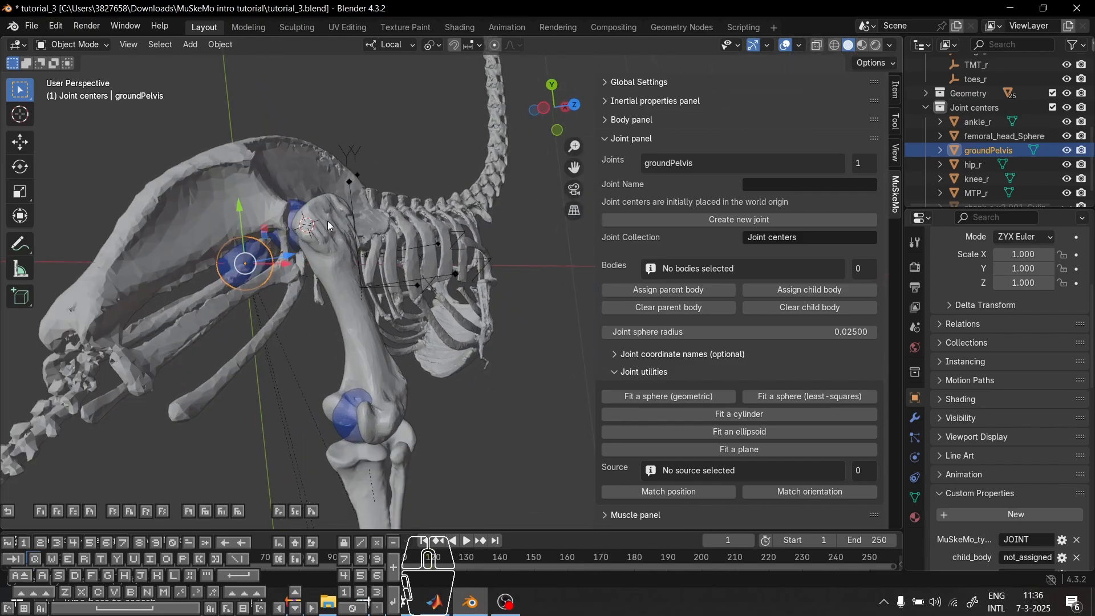
Set the groundPelvis X location to 0.03256 m, copied from the X location of hip_r
click(301, 201)
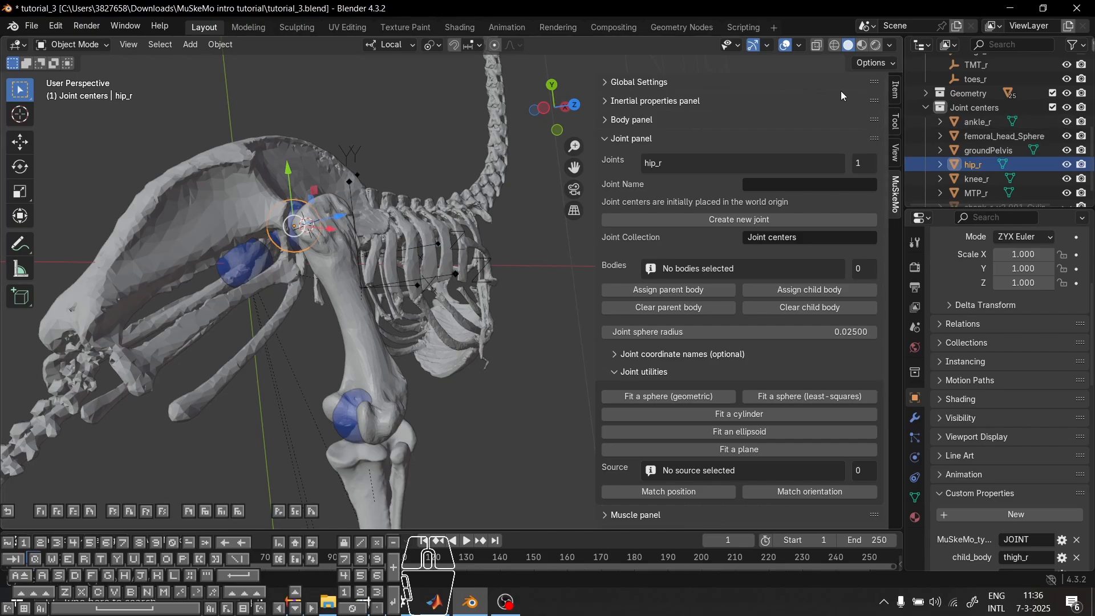
click(896, 90)
click(757, 118)
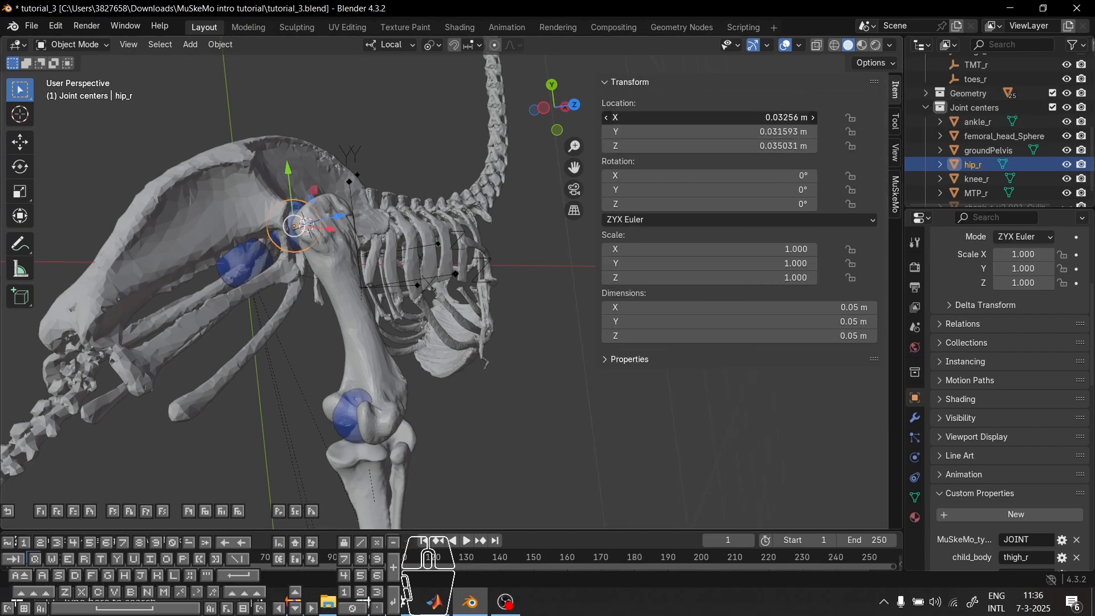
key(ctrl+c)
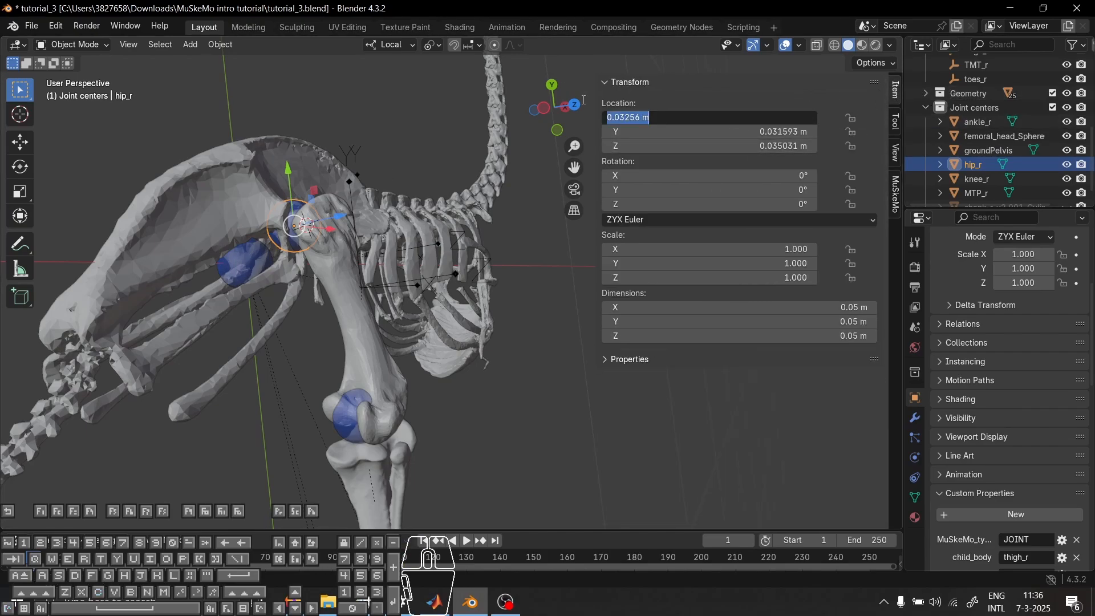
click(265, 251)
click(264, 253)
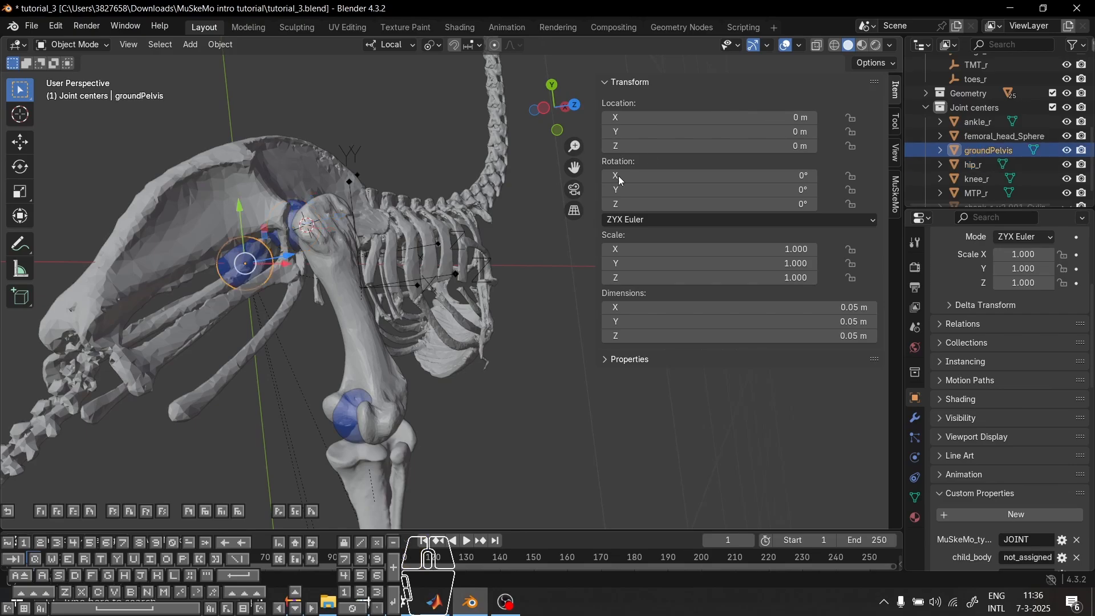
click(674, 116)
key(ctrl+v)
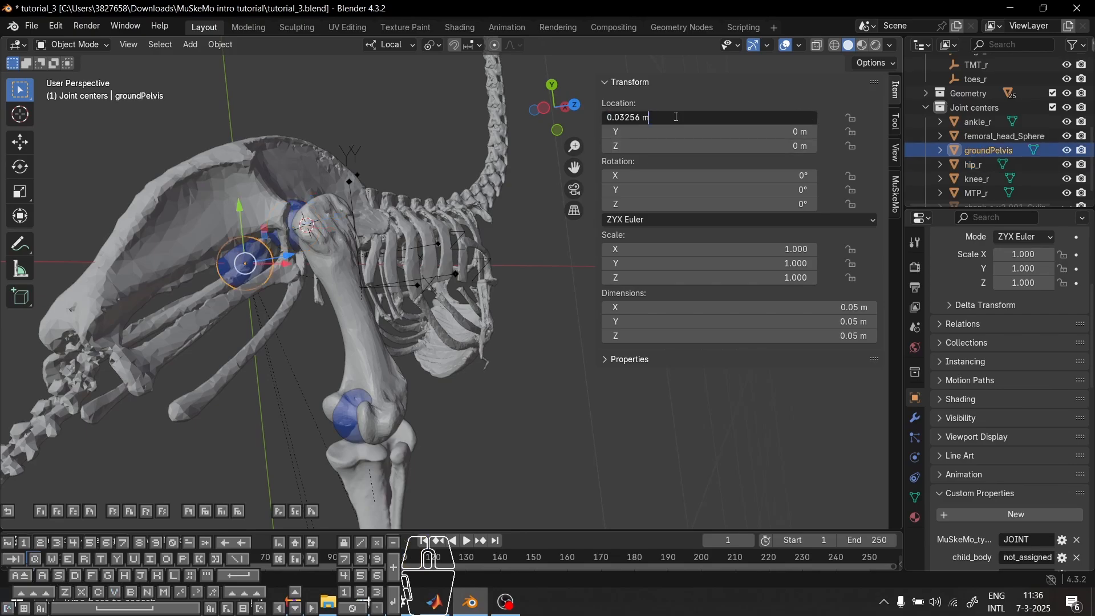
key(Return)
Copy the Y location of hip_r to groundPelvis, setting its Y to 0.031593 m
click(298, 200)
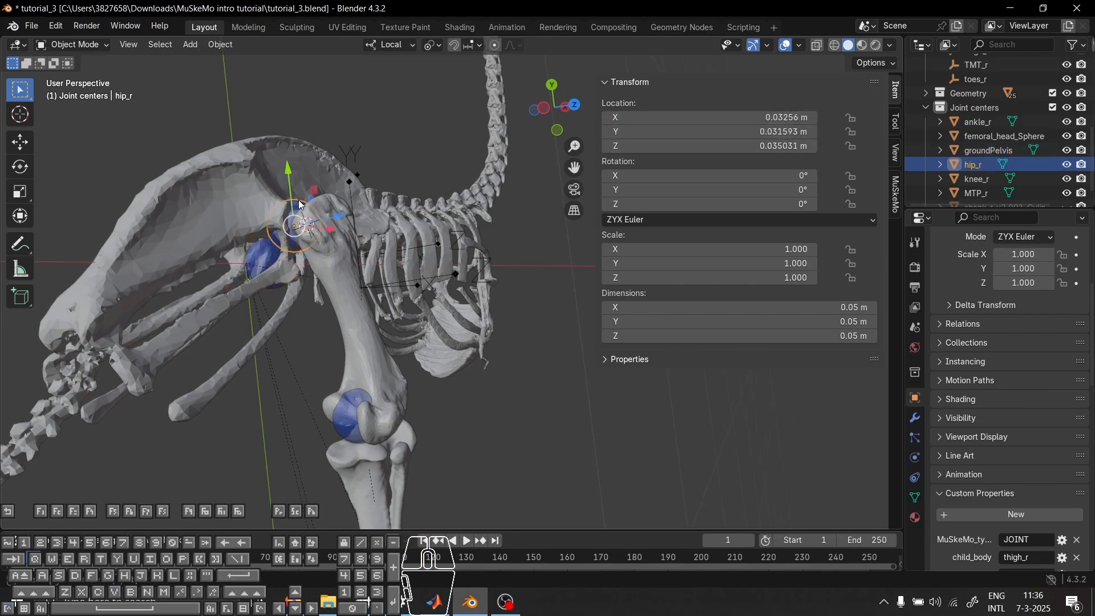
click(797, 132)
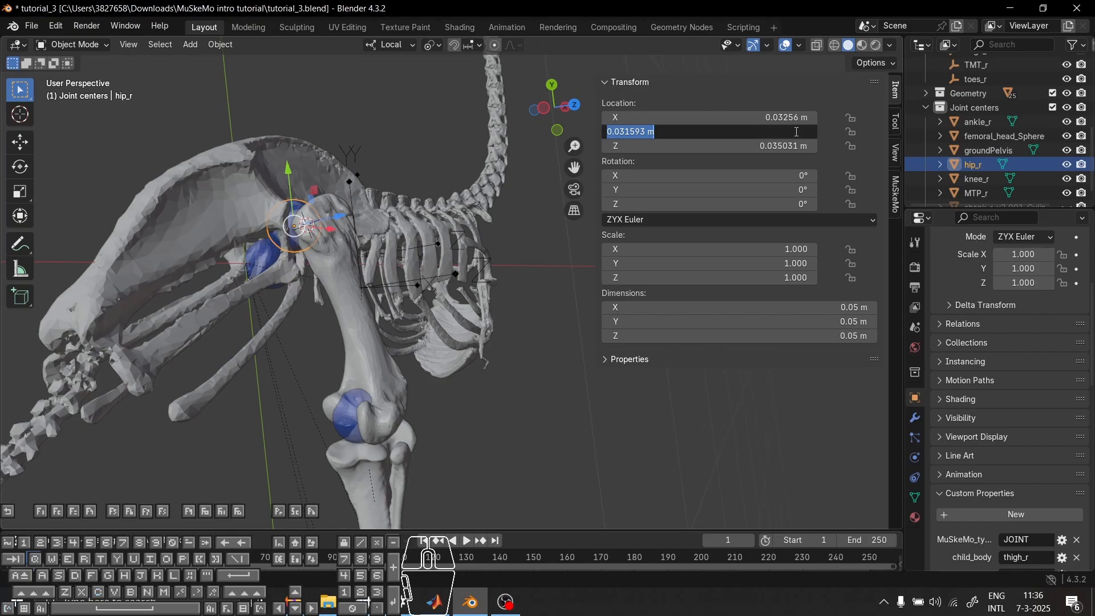
key(Return)
click(251, 252)
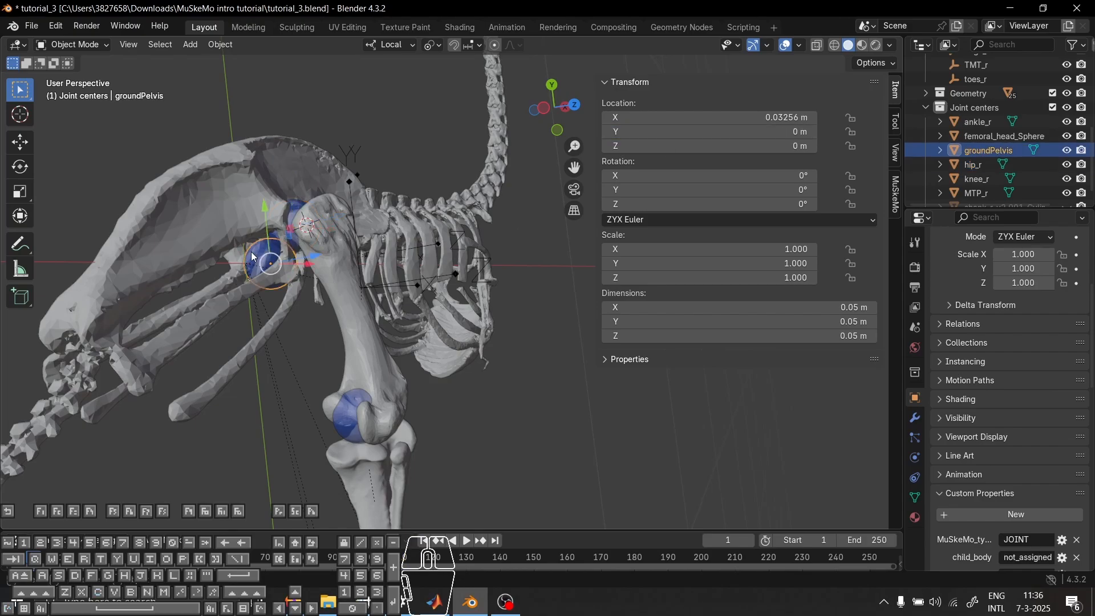
click(739, 131)
key(ctrl+v)
key(Return)
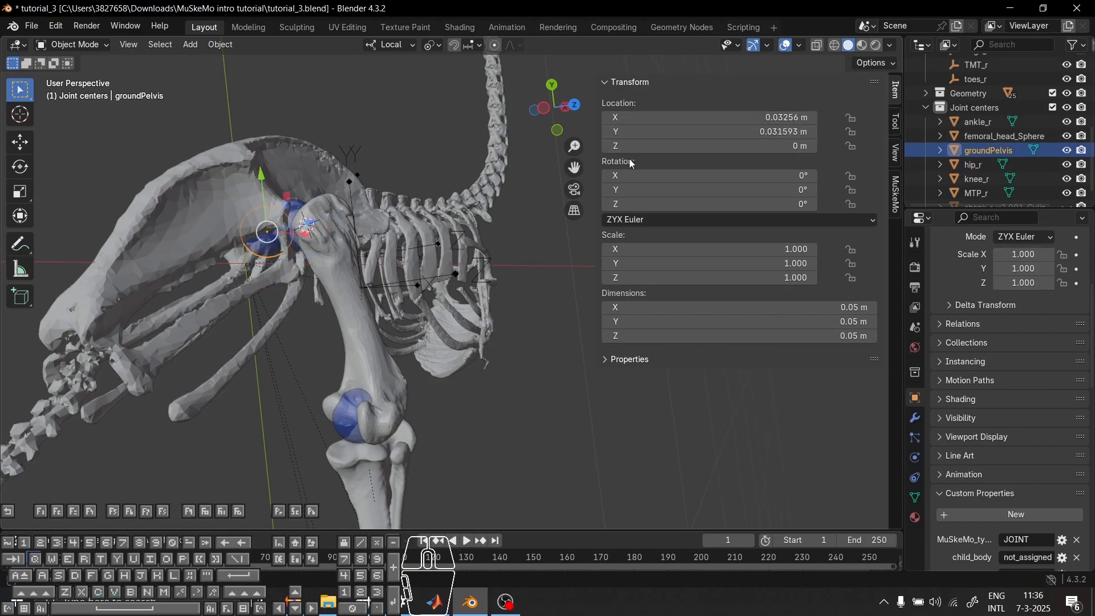
Assign pelvisHAT as the child body of the groundPelvis joint, leaving groundPelvis selected
middle_drag(342, 445, 258, 211)
click(272, 255)
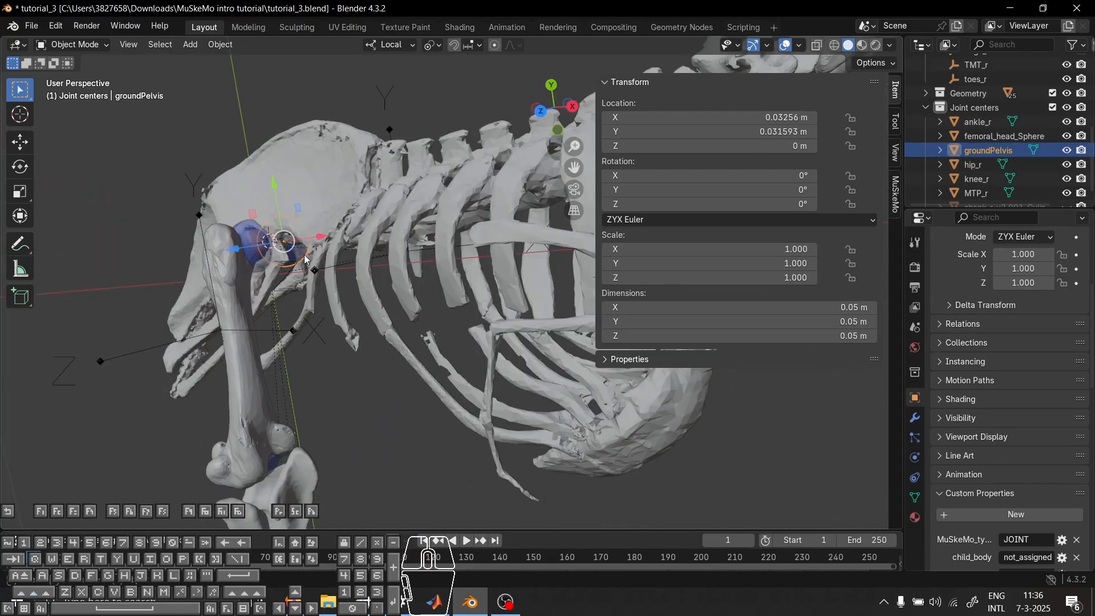
middle_drag(303, 254, 425, 138)
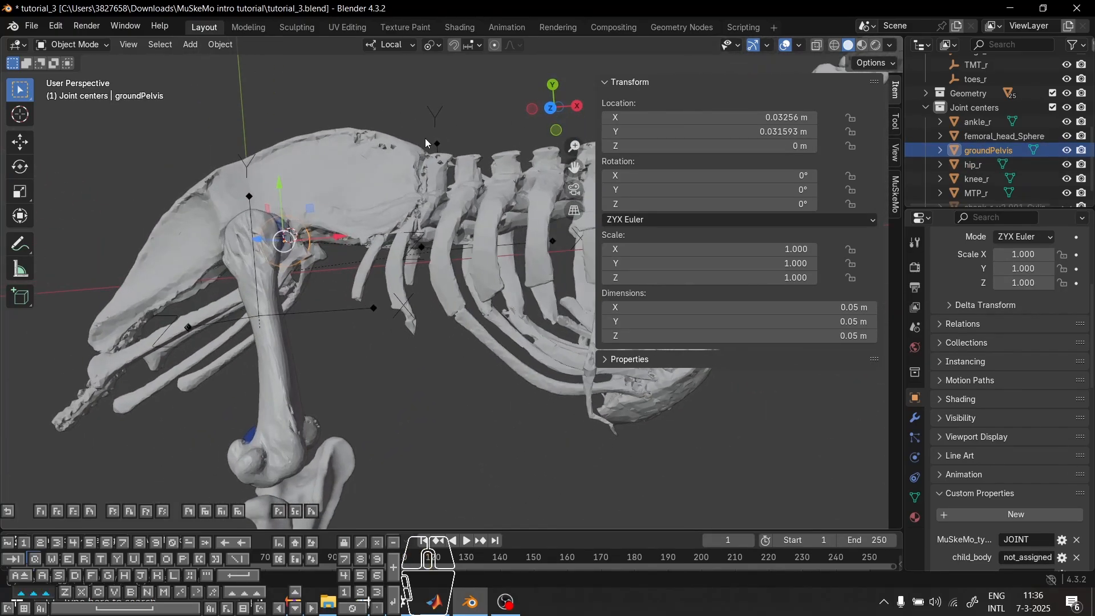
click(437, 144)
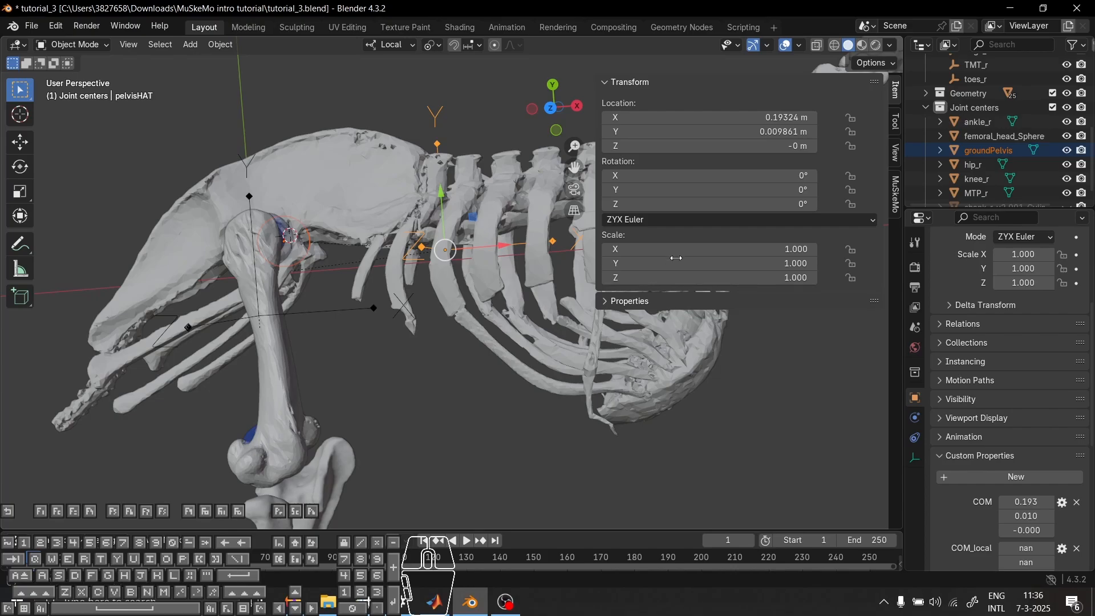
click(897, 200)
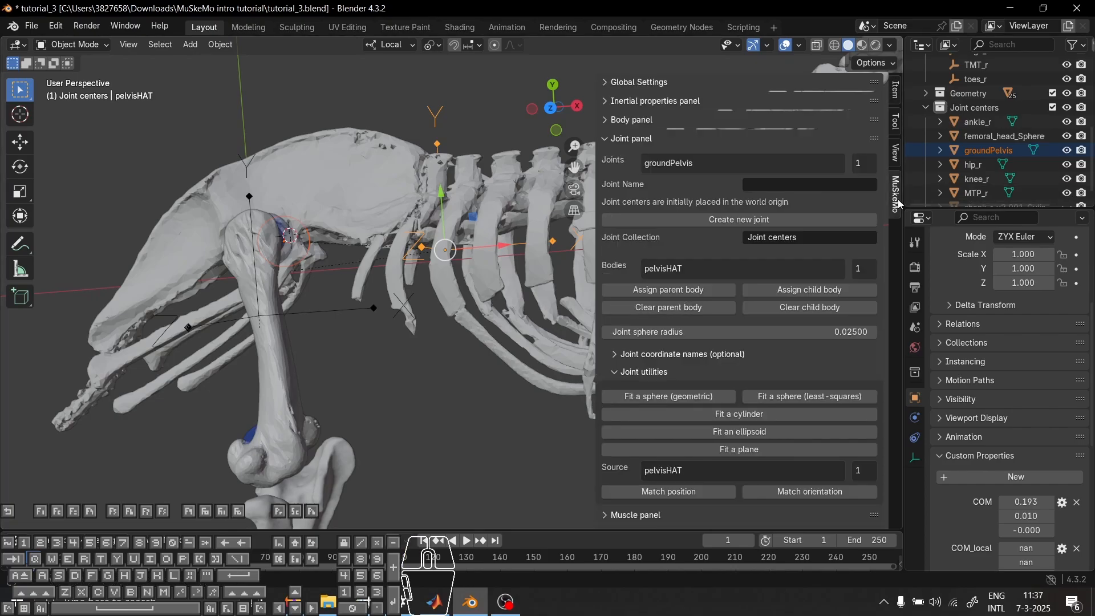
click(819, 293)
click(984, 151)
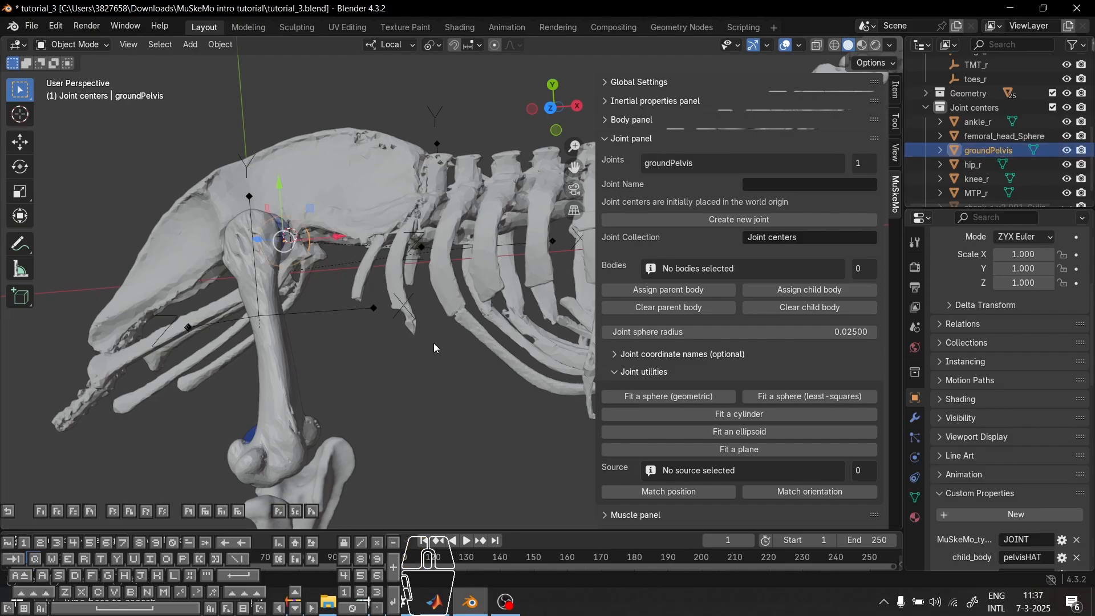
Try rotating groundPelvis about its local Z axis and moving it freely to test the linked skeleton, cancelling both transforms
middle_drag(435, 346, 535, 265)
scroll(535, 265, down, 5)
key(r)
key(z)
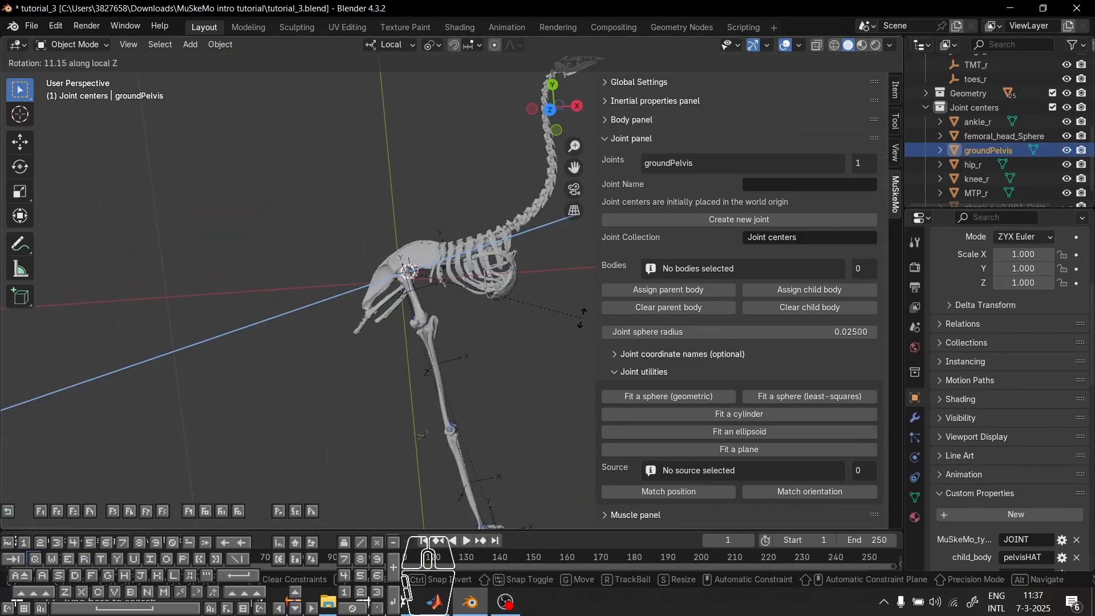
right_click(567, 389)
key(g)
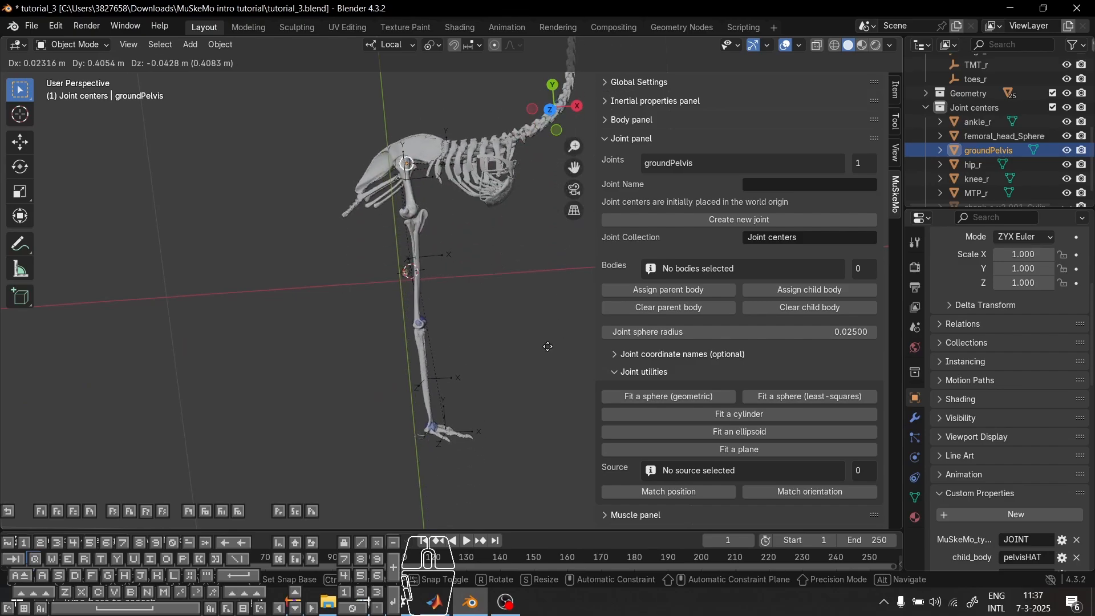
right_click(549, 340)
Try moving groundPelvis once more, cancel the move, and review the joint's custom properties
shift+middle_drag(548, 340, 436, 260)
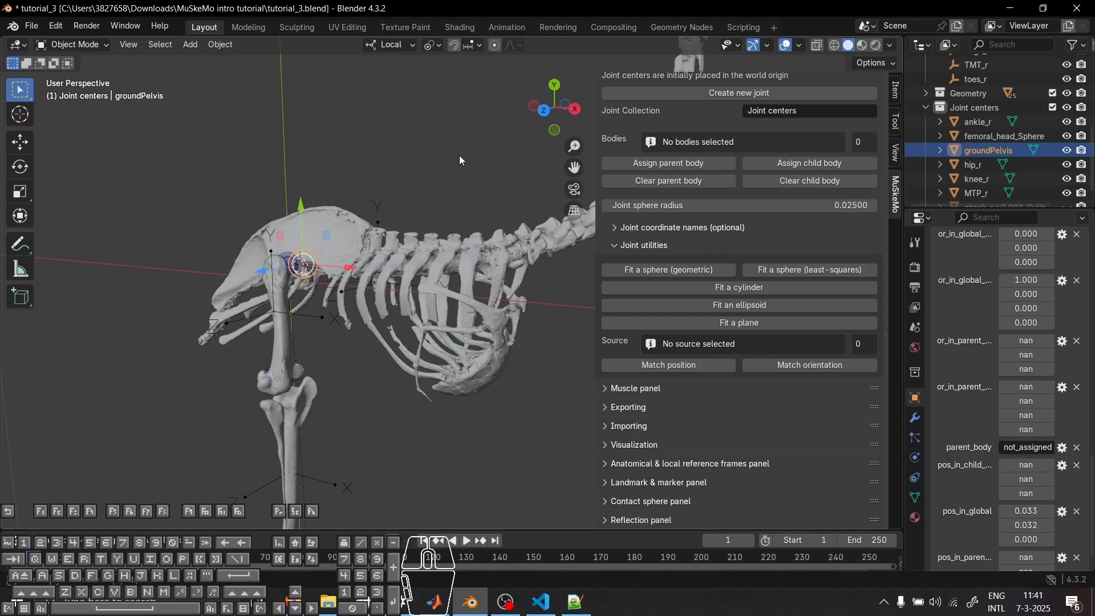
scroll(434, 254, down, 3)
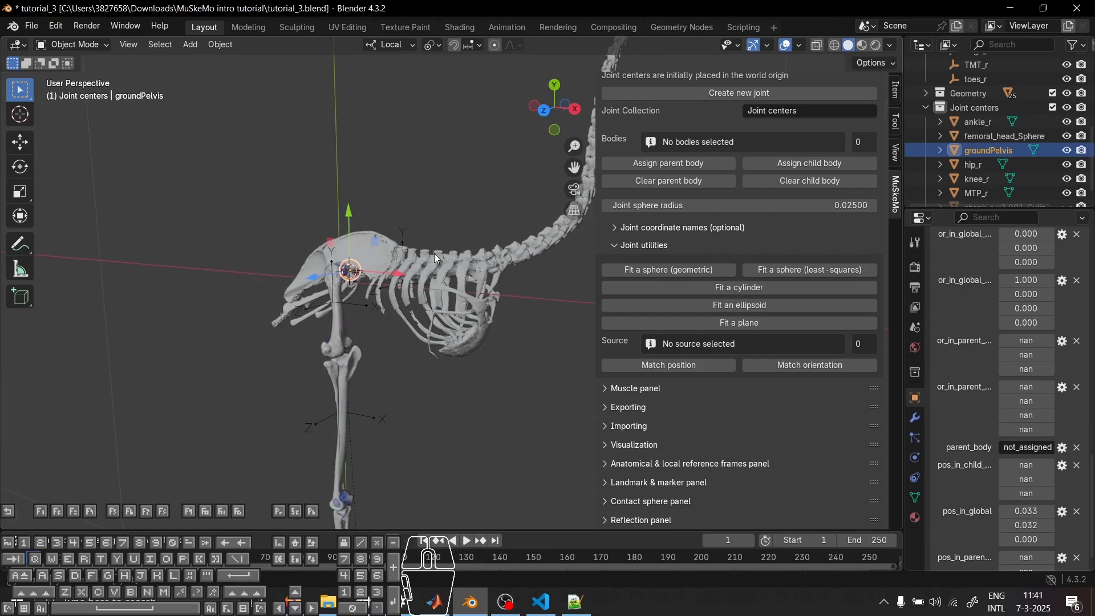
scroll(431, 252, up, 2)
scroll(431, 252, down, 2)
key(g)
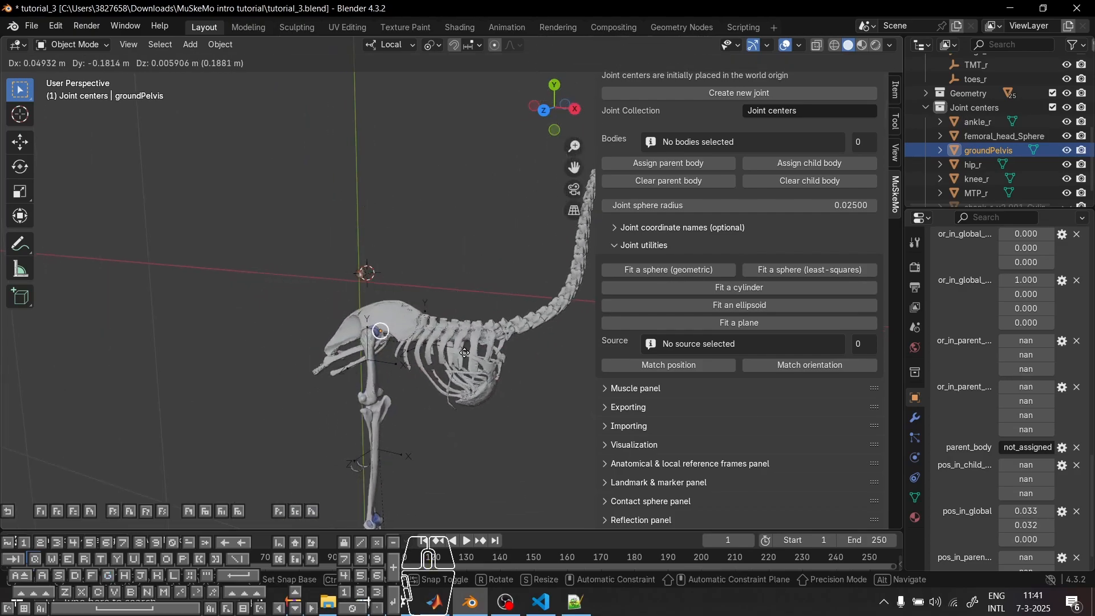
key(Escape)
scroll(950, 429, down, 2)
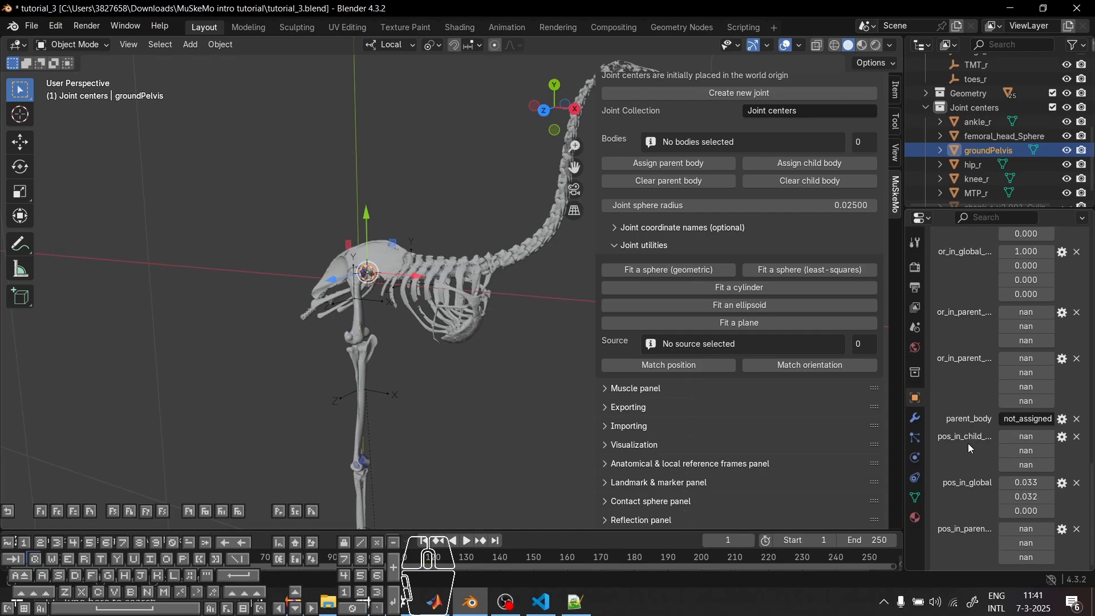
scroll(967, 443, up, 4)
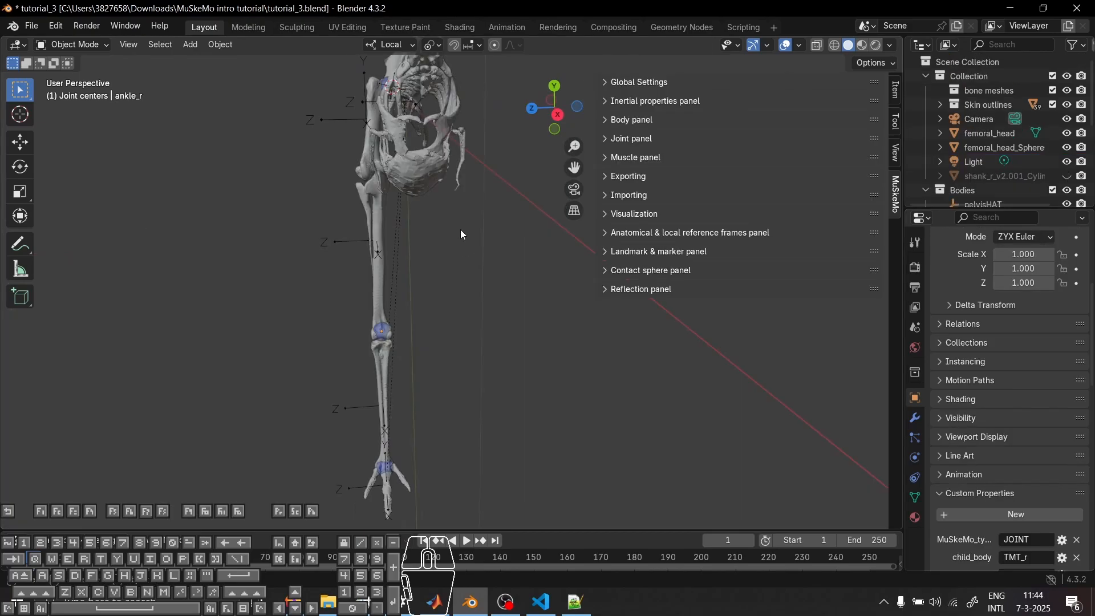
Name the Rz coordinate of the hip_r joint hip_angle_r, update its coordinate names, and check them in the custom properties
middle_drag(460, 229, 549, 335)
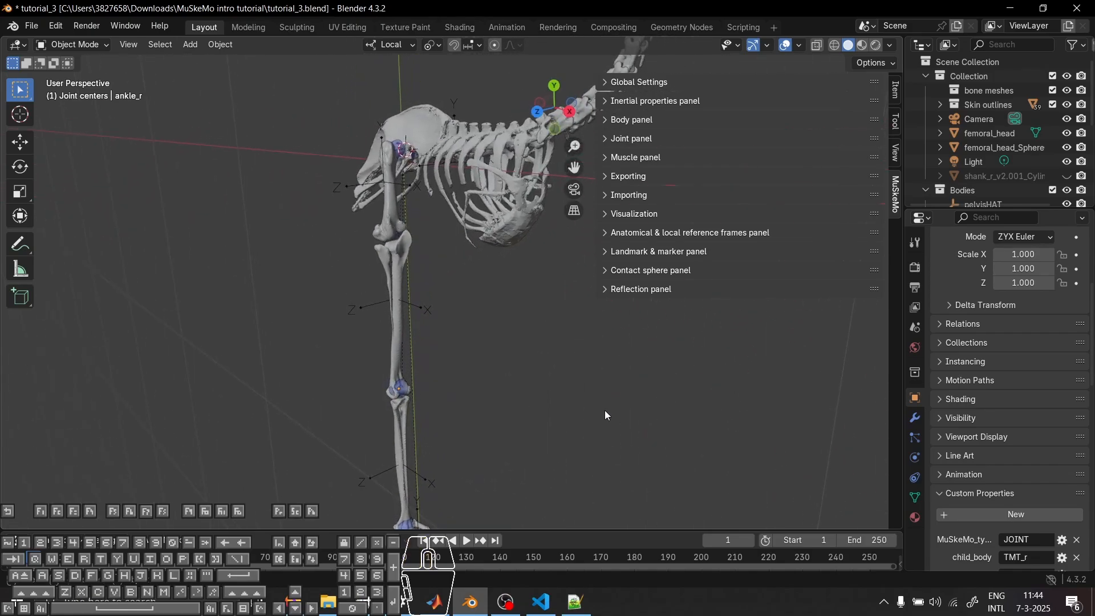
middle_drag(601, 411, 549, 338)
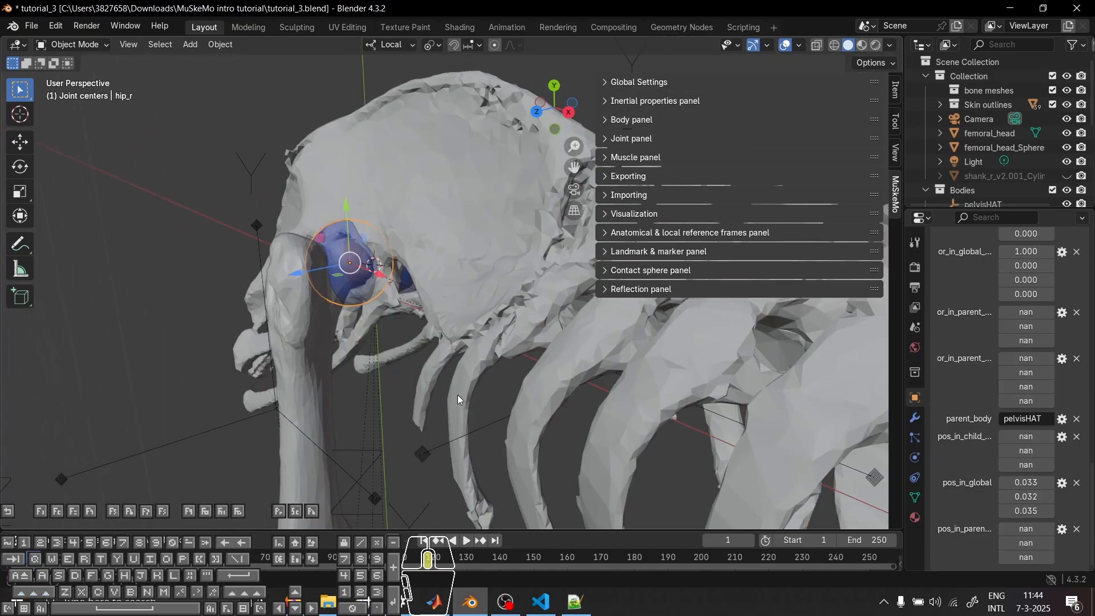
middle_drag(457, 395, 406, 336)
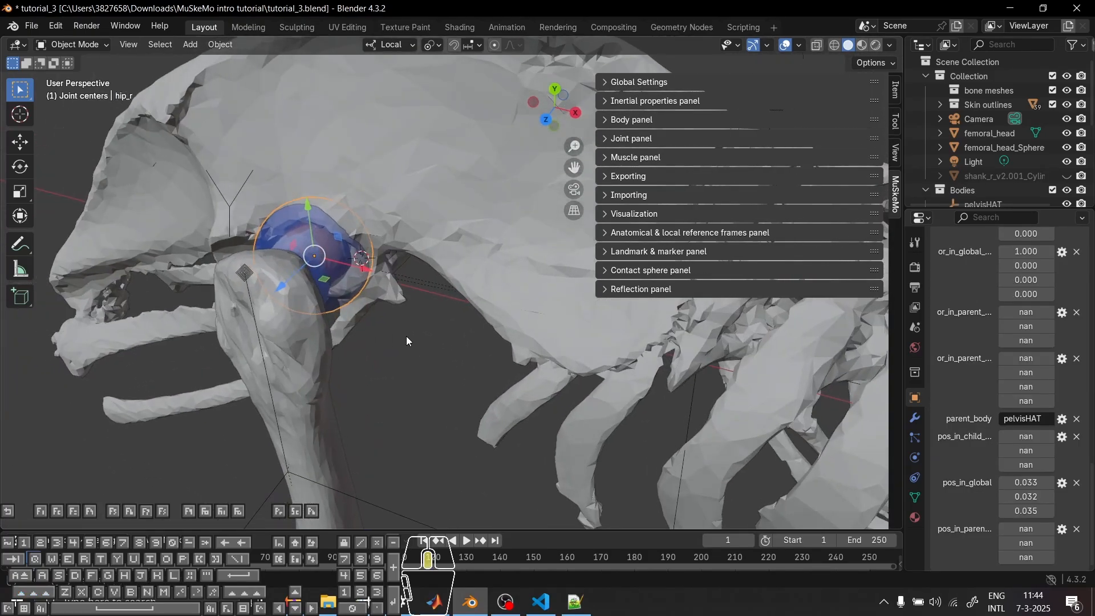
scroll(342, 320, up, 3)
middle_drag(338, 319, 556, 300)
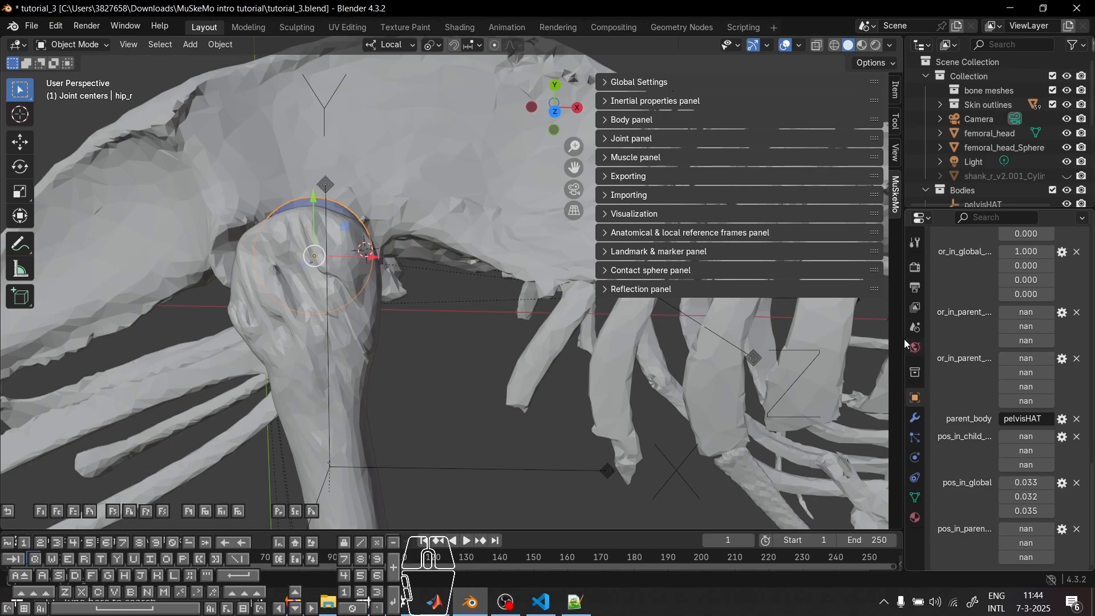
click(633, 139)
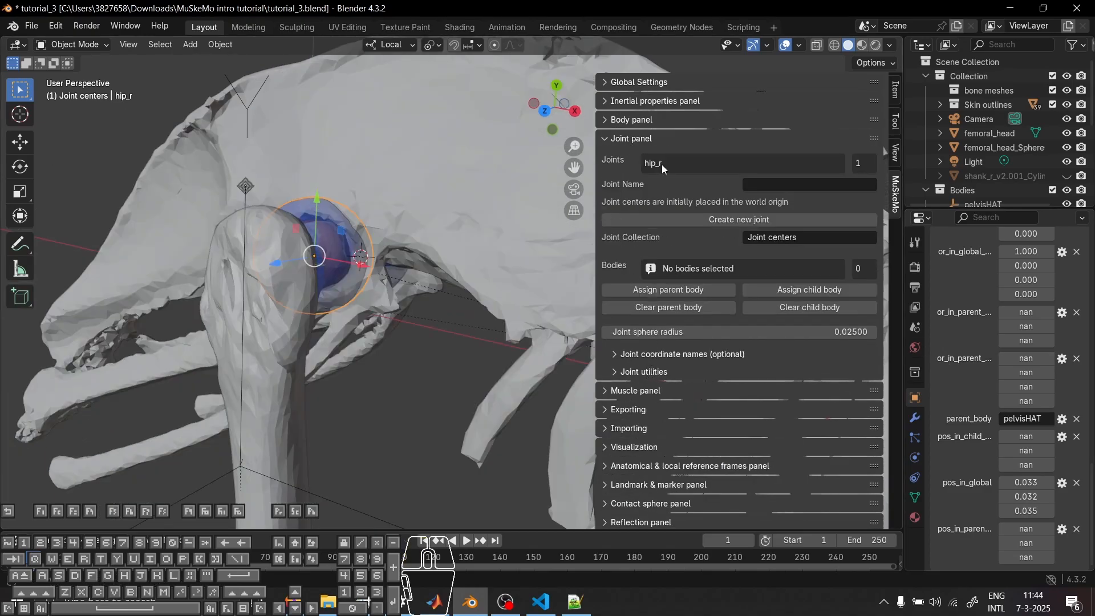
click(678, 354)
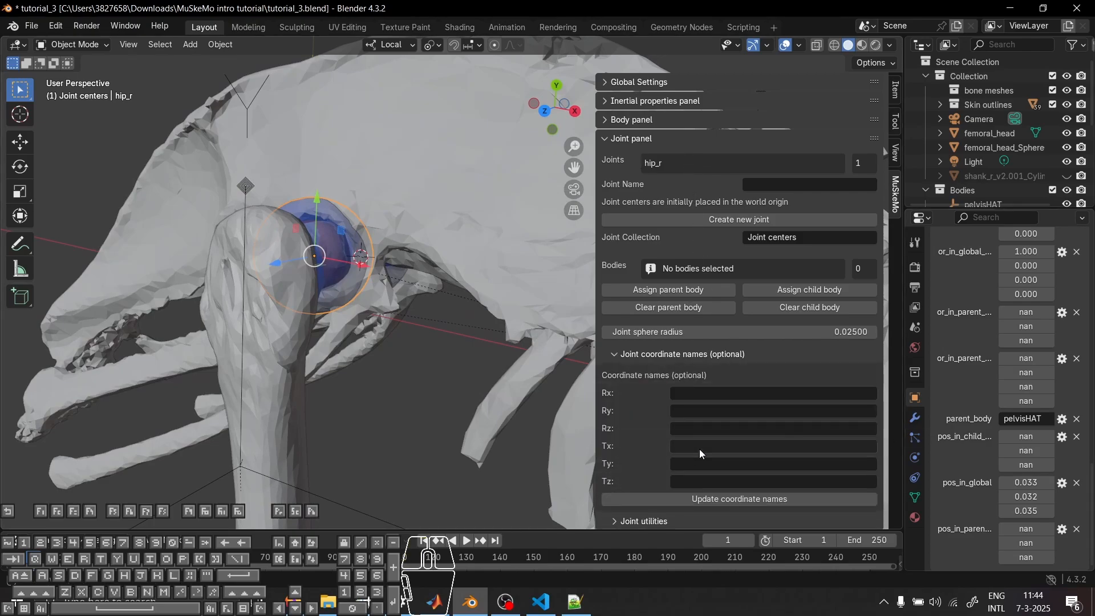
click(710, 425)
text(hip_angle_r)
key(Return)
scroll(968, 425, up, 10)
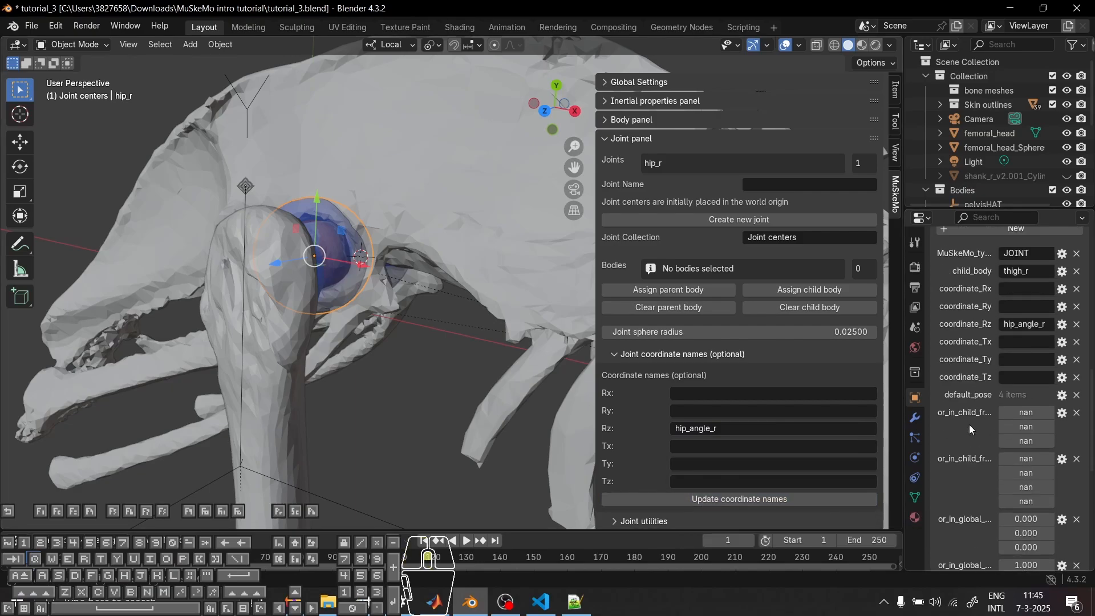
scroll(969, 425, down, 5)
scroll(969, 424, up, 5)
click(733, 357)
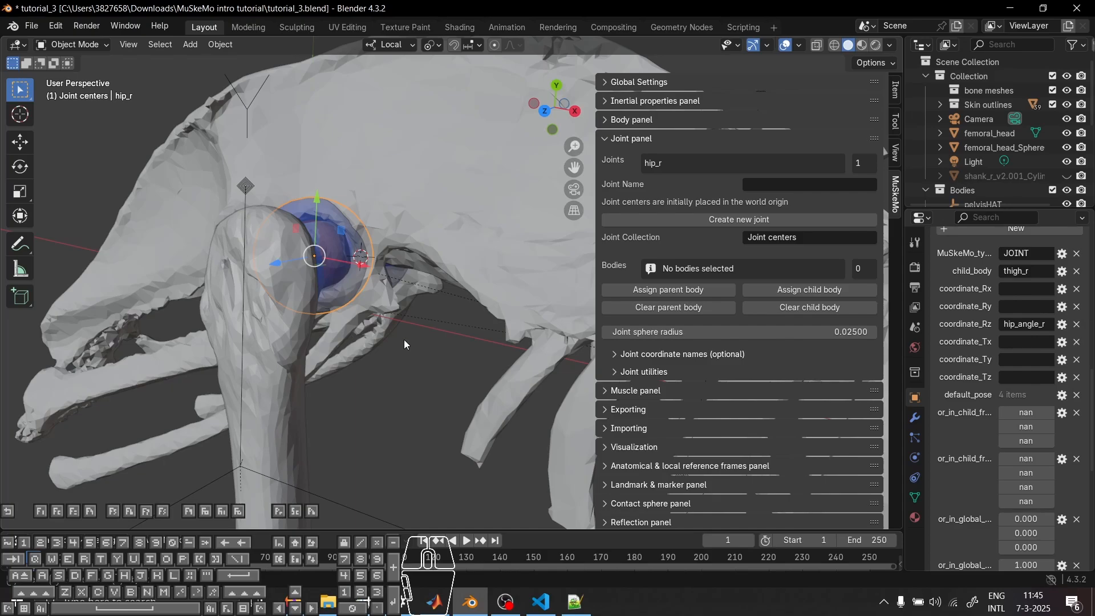
Select groundPelvis and enter pelvis_tilt as its Rz coordinate name
middle_drag(403, 340, 412, 341)
middle_drag(507, 344, 412, 295)
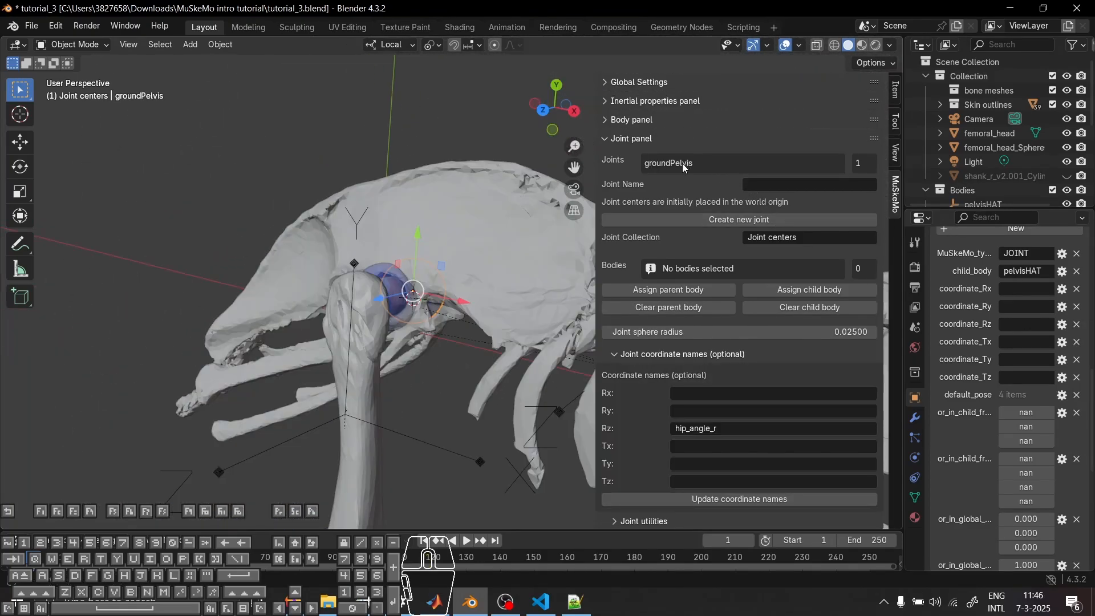
click(727, 437)
text(pelvis_tilt)
key(Return)
click(704, 452)
text(pelvi)
key(BackSpace)
key(BackSpace)
key(BackSpace)
key(BackSpace)
key(BackSpace)
text(_t)
key(BackSpace)
key(BackSpace)
key(Return)
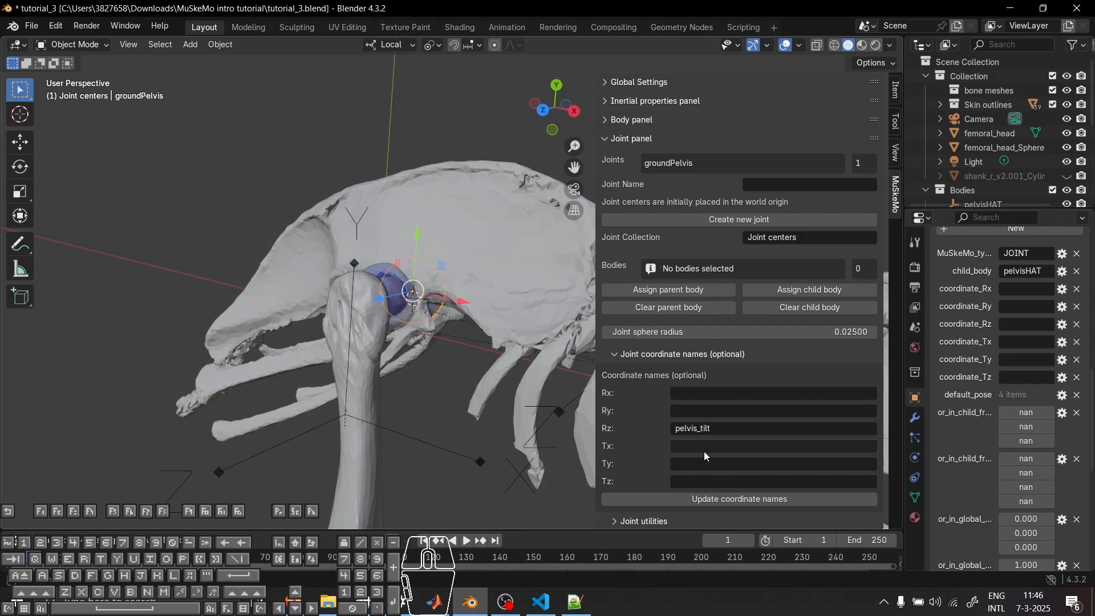
Name the groundPelvis translation coordinates pelvis_tx for Tx and pelvis_ty for Ty, and update the joint's coordinate names
click(744, 449)
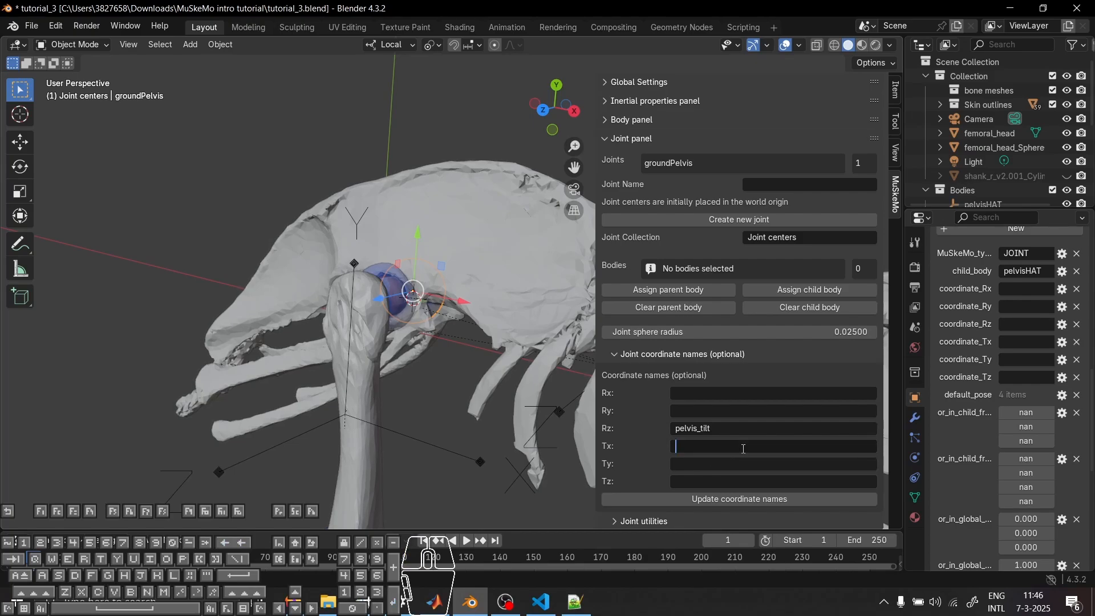
text(pelvis_tx)
key(Return)
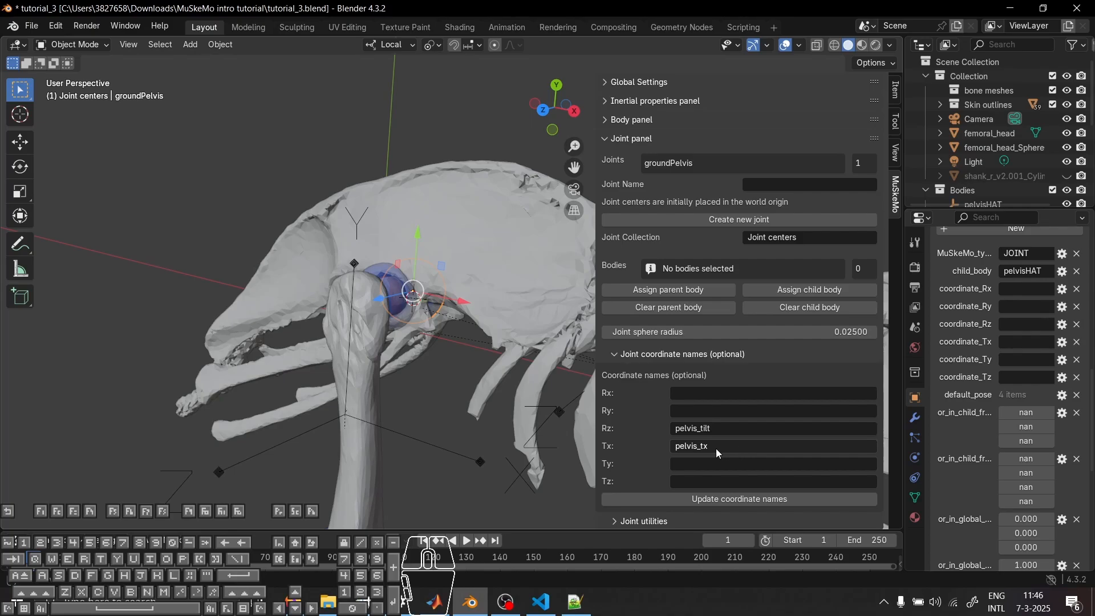
click(689, 466)
text(pelvis_ty)
key(Return)
click(739, 499)
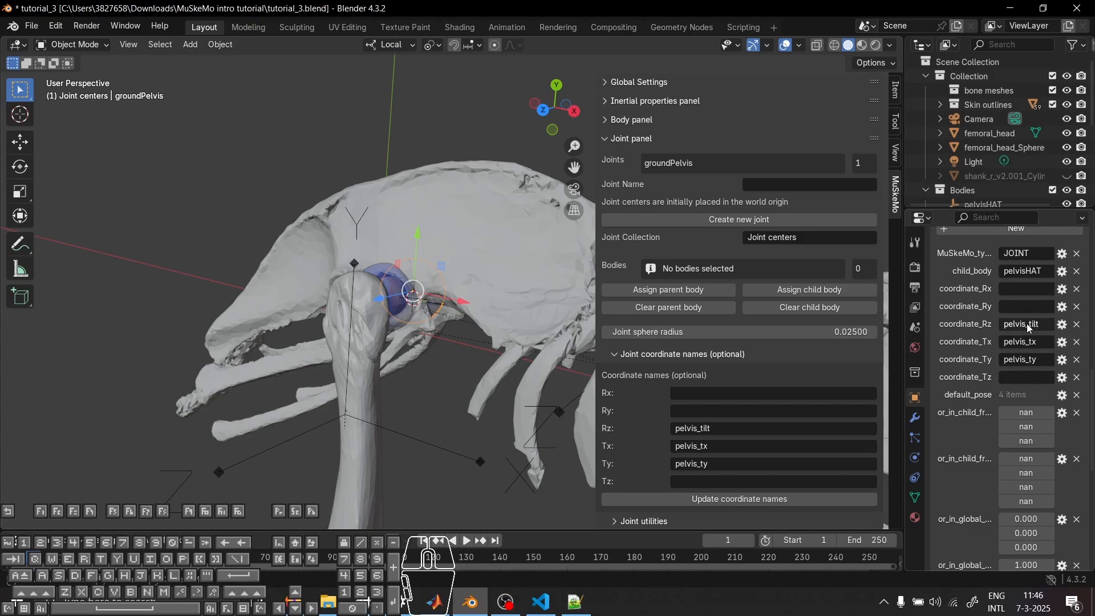
shift+middle_drag(481, 452, 323, 207)
scroll(377, 182, down, 5)
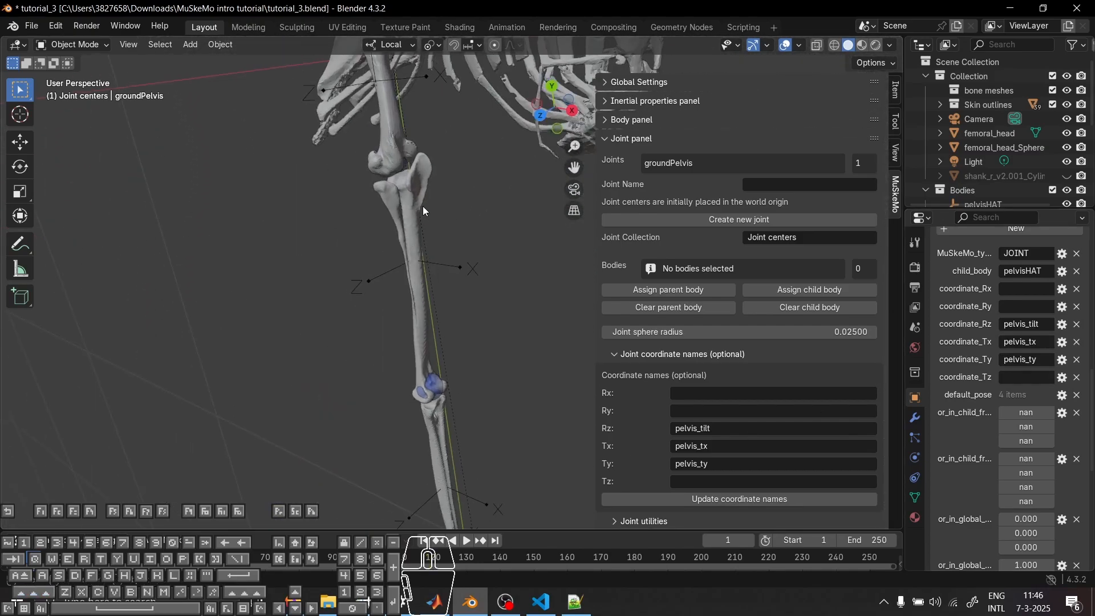
Select the knee_r joint and enter knee_angle_r as its Rz coordinate name
click(402, 162)
middle_drag(456, 258, 477, 418)
click(722, 431)
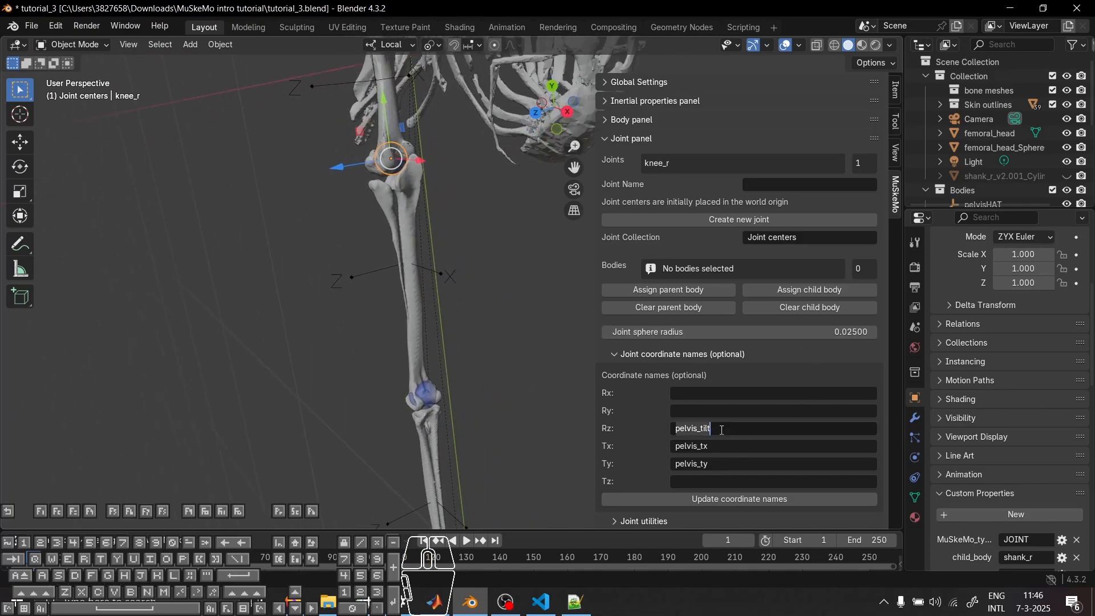
text(knee_angle_r)
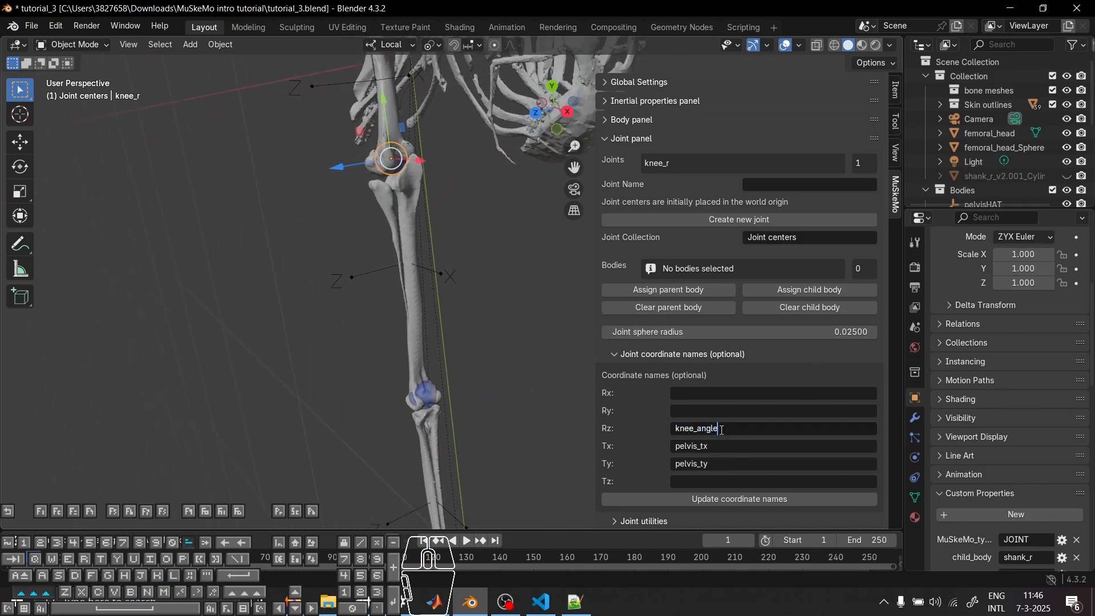
key(Return)
Clear the leftover Tx and Ty coordinate names and update the coordinate names of knee_r
click(712, 445)
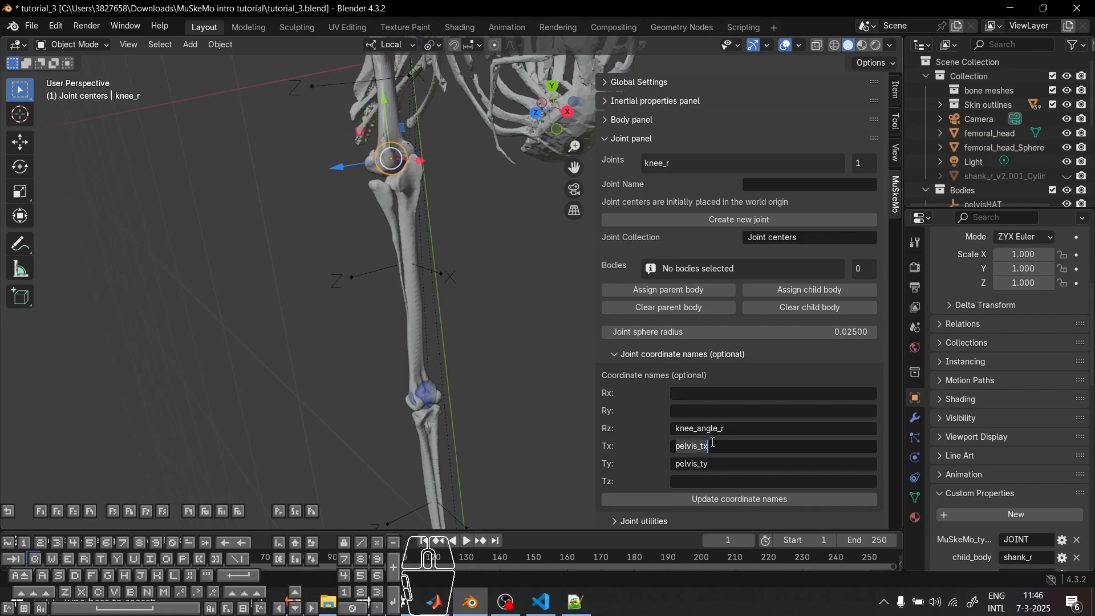
key(BackSpace)
click(696, 464)
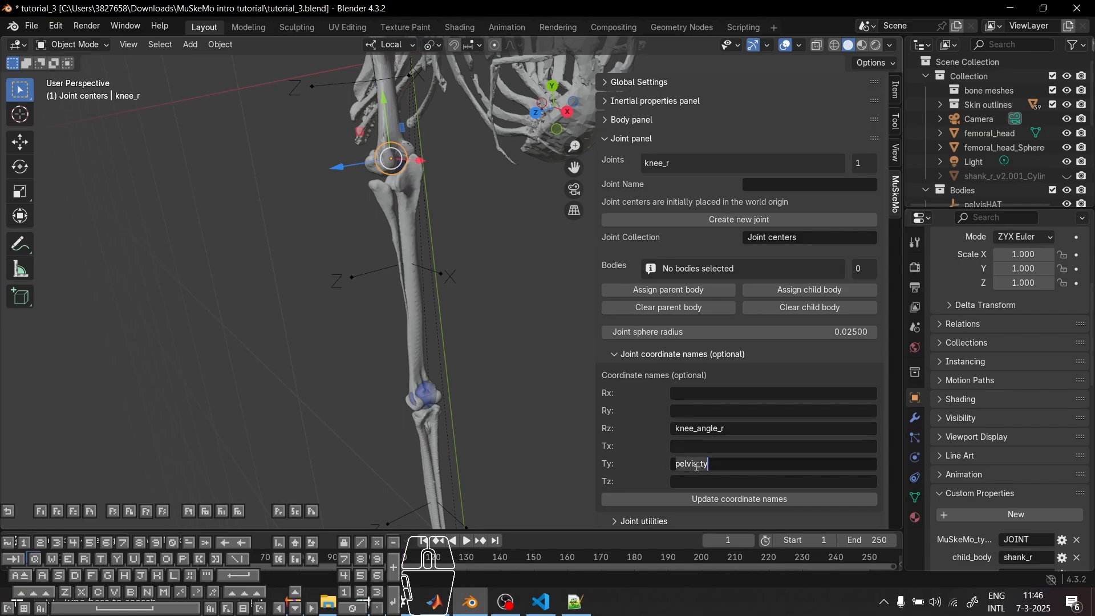
key(BackSpace)
click(759, 496)
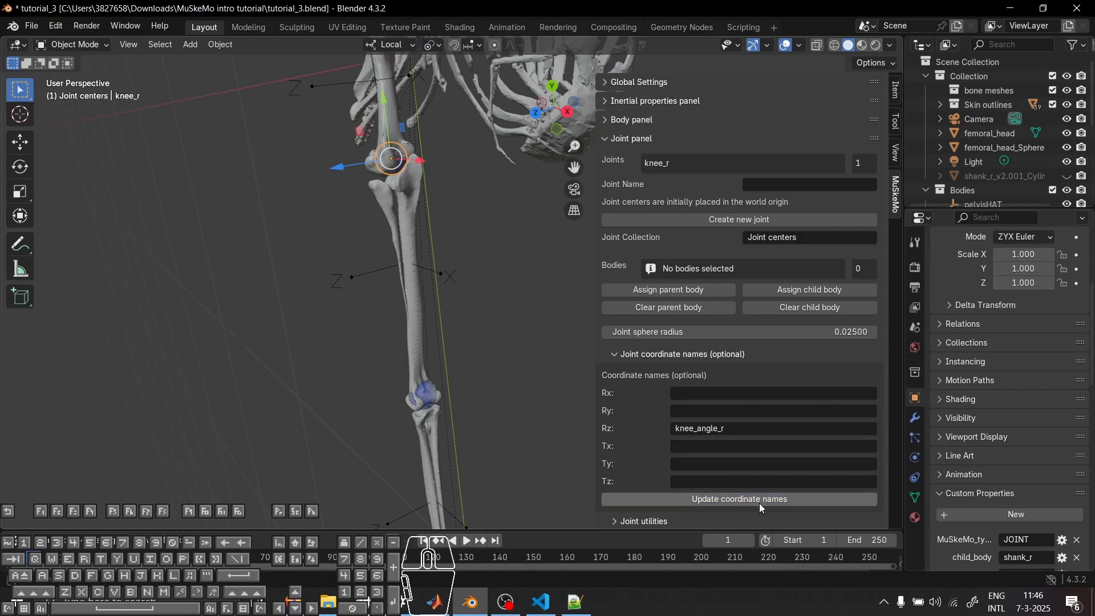
Select the ankle_r joint, set its Rz coordinate name to angle_angle_r, and update its coordinate names
shift+middle_drag(426, 398, 394, 250)
click(396, 251)
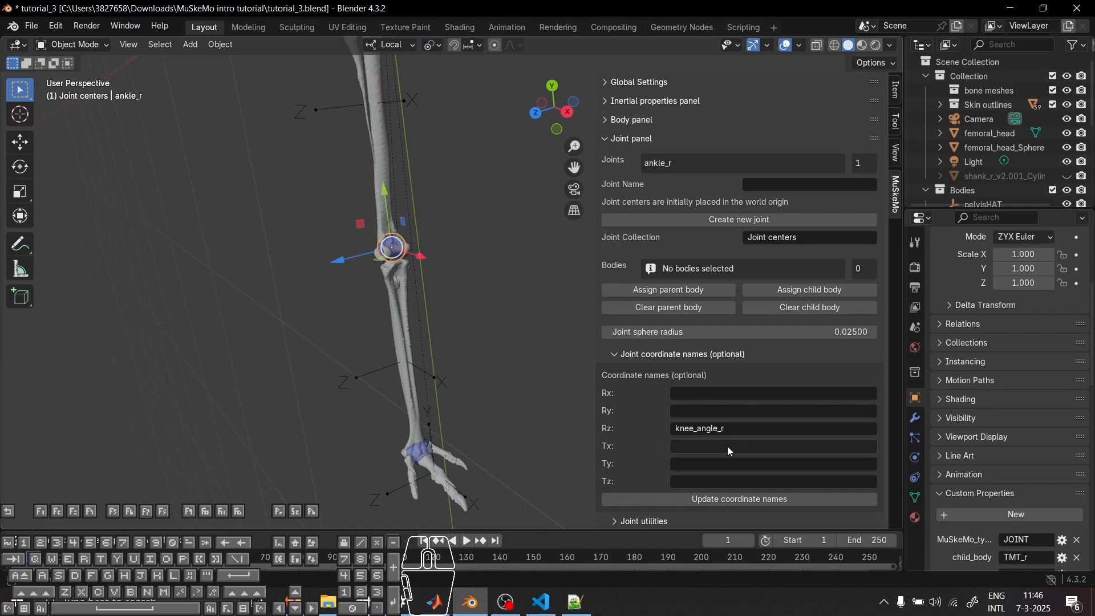
click(731, 433)
click(727, 432)
drag(694, 429, 667, 429)
text(angle)
key(Return)
click(752, 499)
Name the Rz coordinate of the MTP_r joint MTP_angle_r, update its coordinate names, and check them in the custom properties
shift+scroll(414, 429, down, 1)
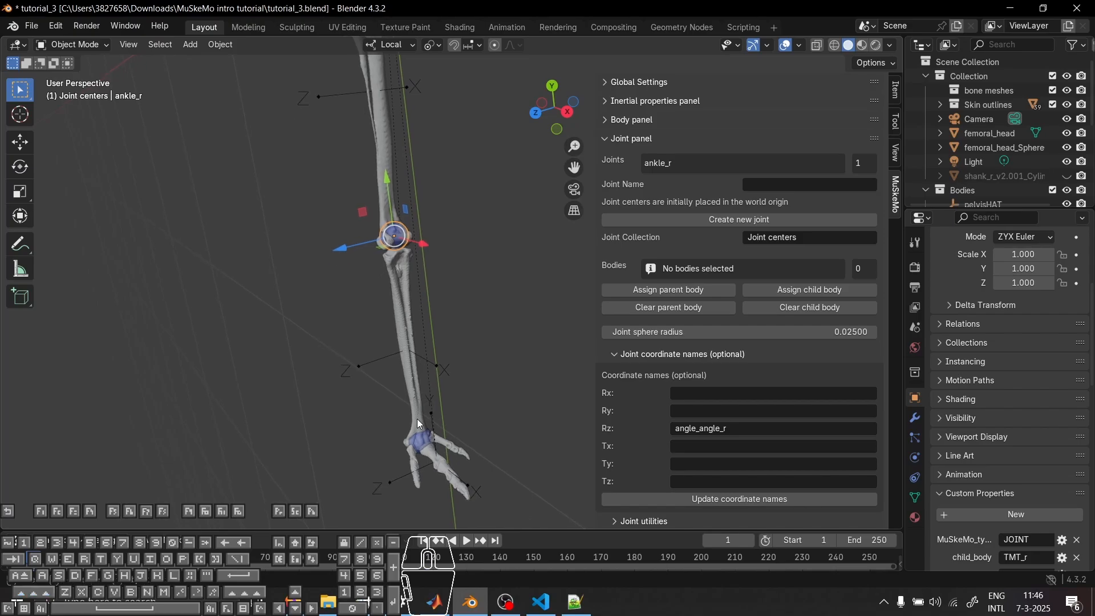
click(420, 440)
click(693, 428)
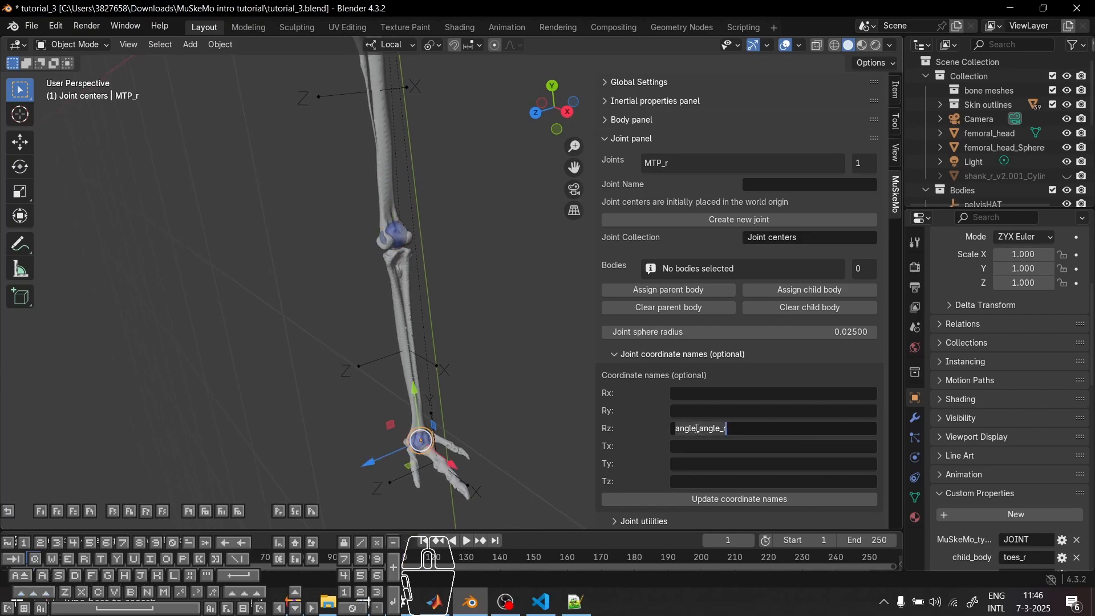
click(668, 431)
text(MTP_)
key(Return)
click(727, 500)
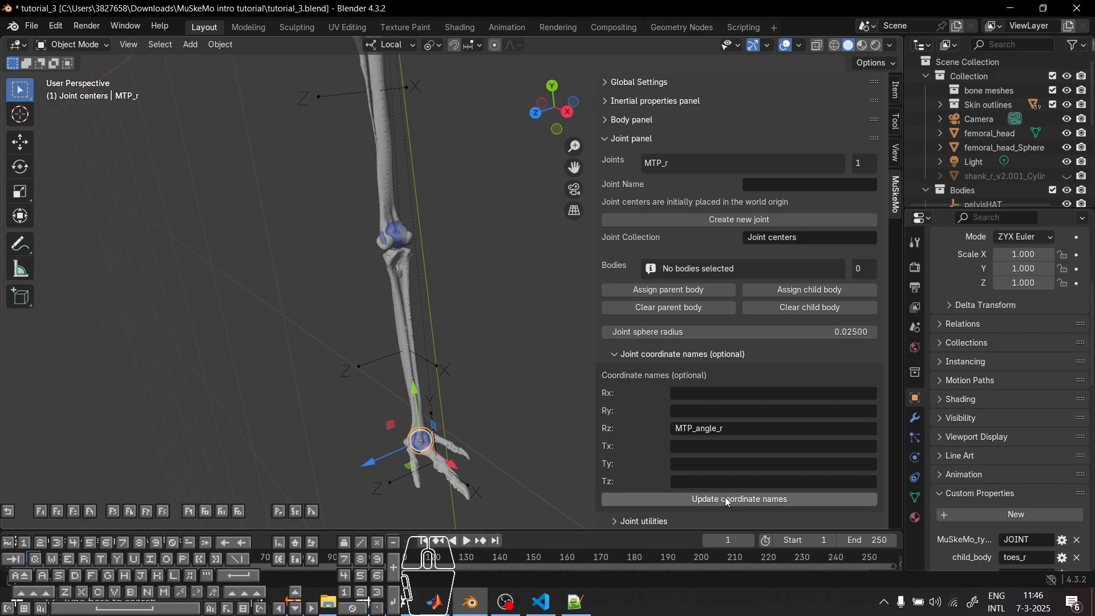
scroll(1046, 505, down, 5)
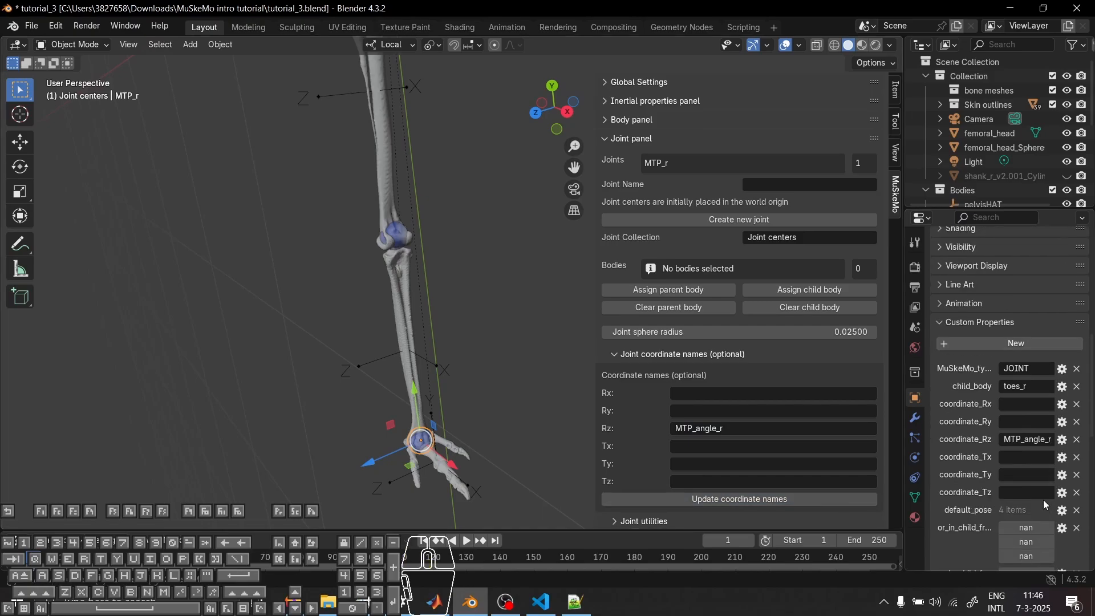
Select ankle_r to check its coordinate names in the custom properties, and clear the selection
click(401, 236)
scroll(493, 260, down, 2)
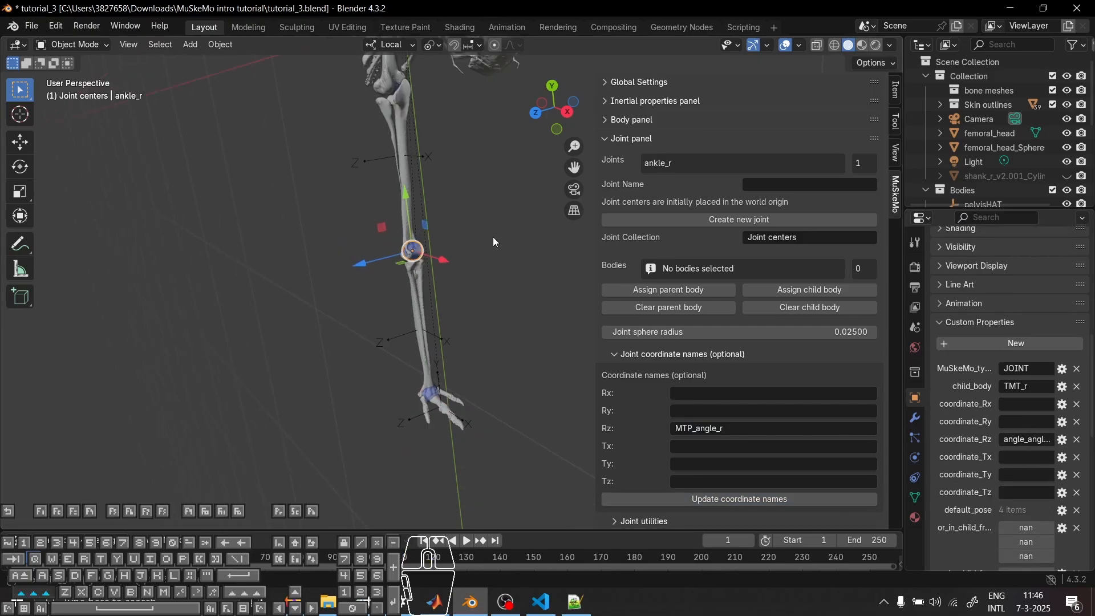
shift+middle_drag(452, 164, 450, 248)
scroll(412, 170, up, 8)
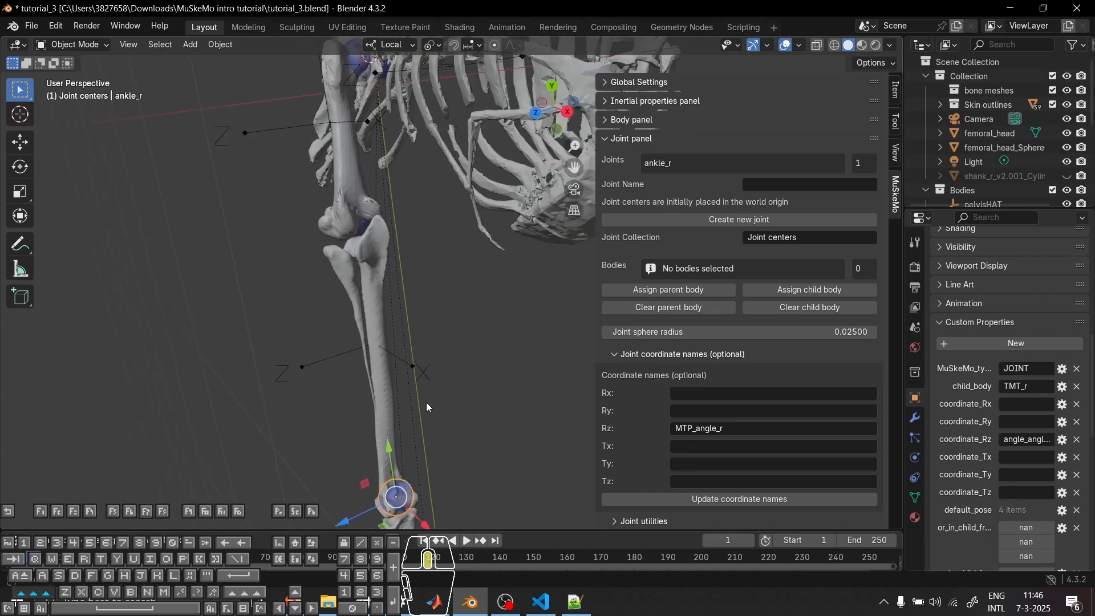
middle_drag(374, 363, 461, 348)
click(532, 436)
Collapse the joint settings and expand MuSkeMo's muscle creation settings
scroll(488, 412, down, 3)
scroll(511, 457, down, 4)
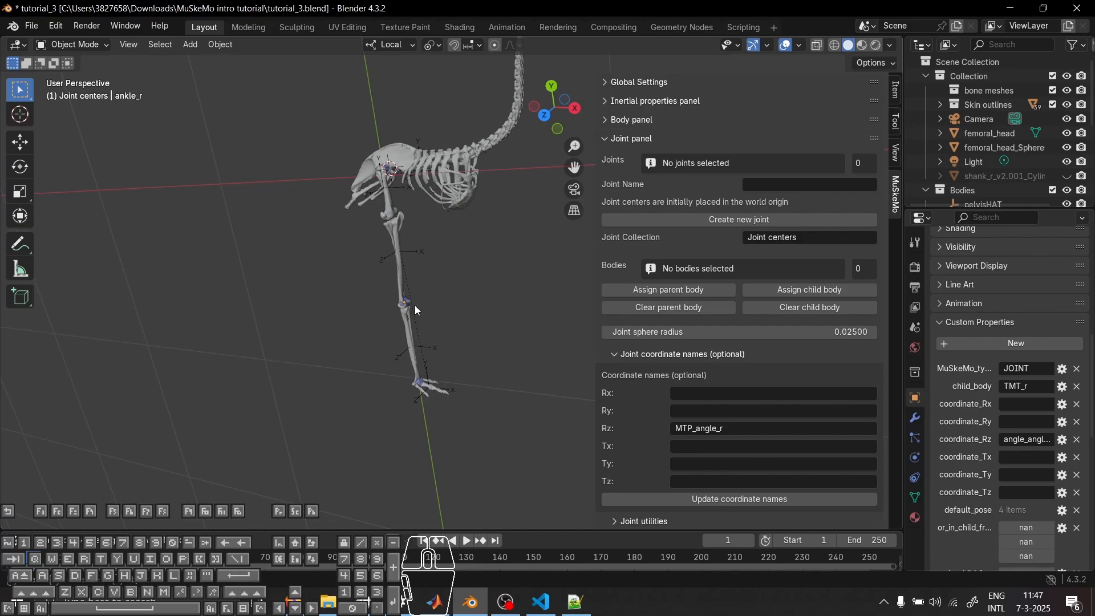
scroll(415, 306, up, 3)
shift+middle_drag(381, 244, 402, 401)
middle_drag(402, 347, 401, 314)
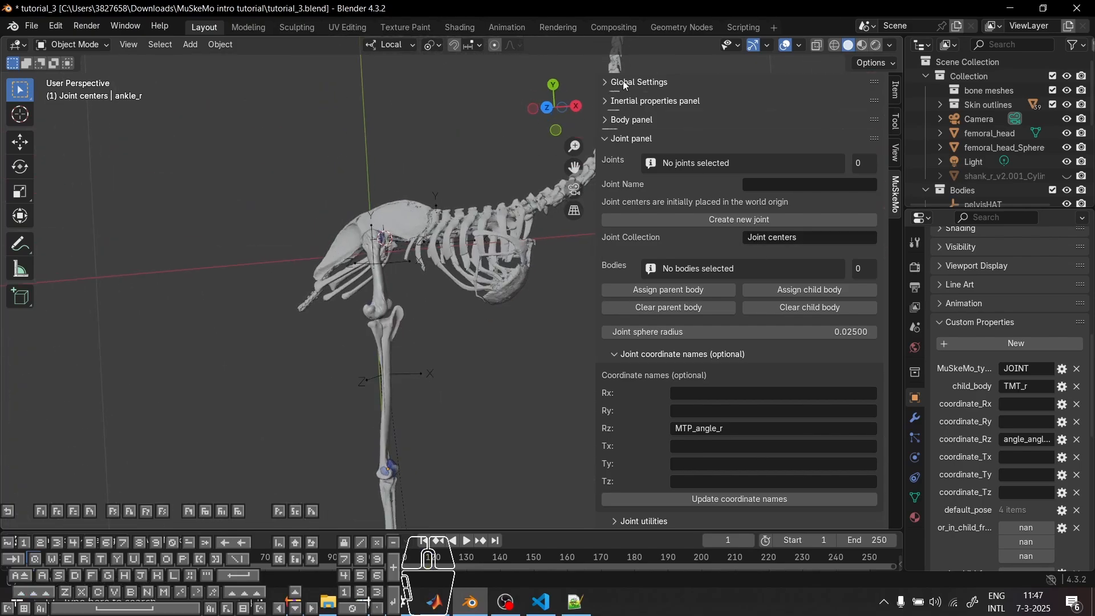
click(635, 143)
click(658, 162)
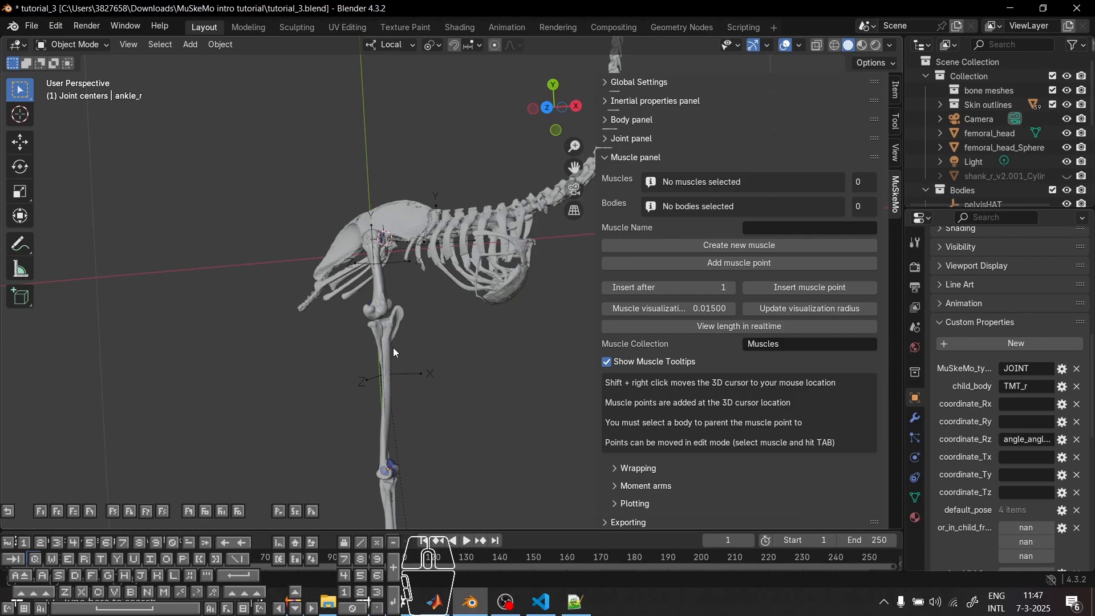
Examine the right leg and pelvis from several angles, ending with a close side view of the pelvis
shift+middle_drag(392, 346, 497, 231)
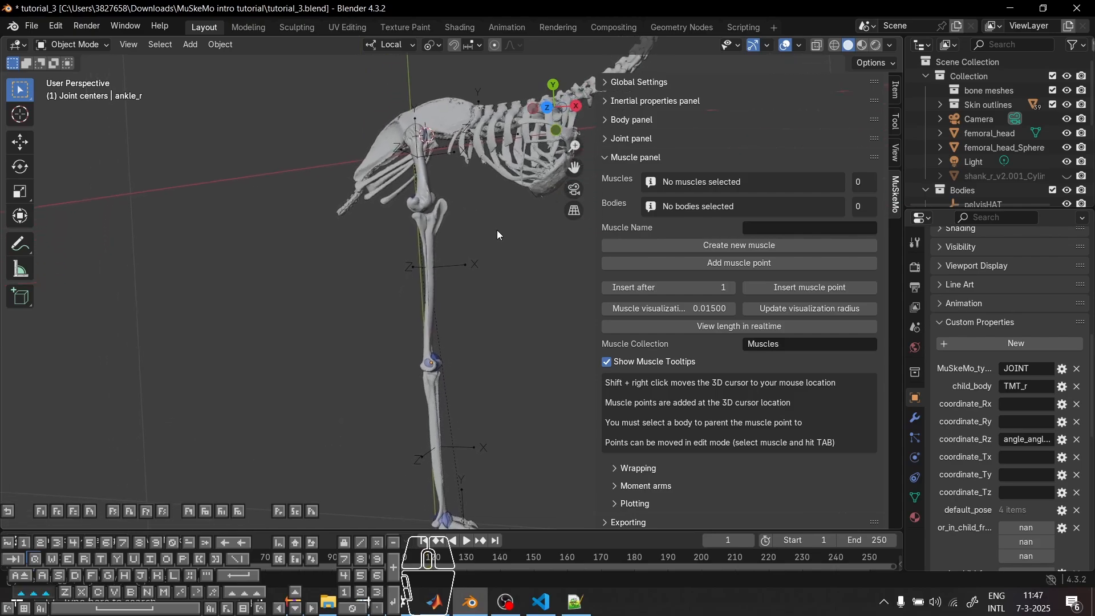
shift+middle_drag(420, 222, 388, 272)
scroll(470, 337, down, 3)
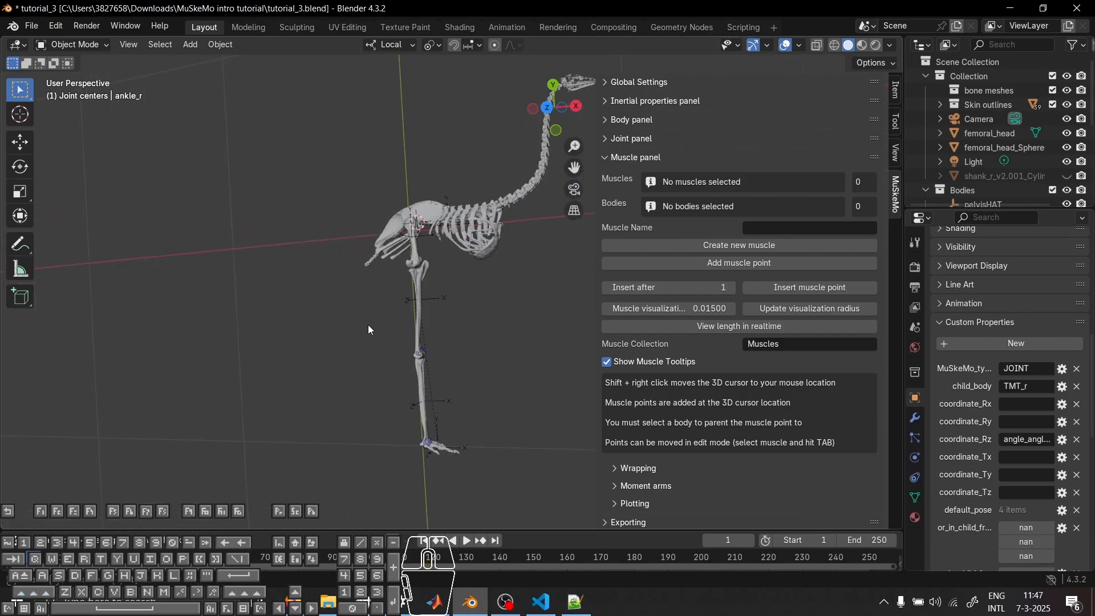
scroll(370, 324, up, 2)
middle_drag(370, 324, 511, 323)
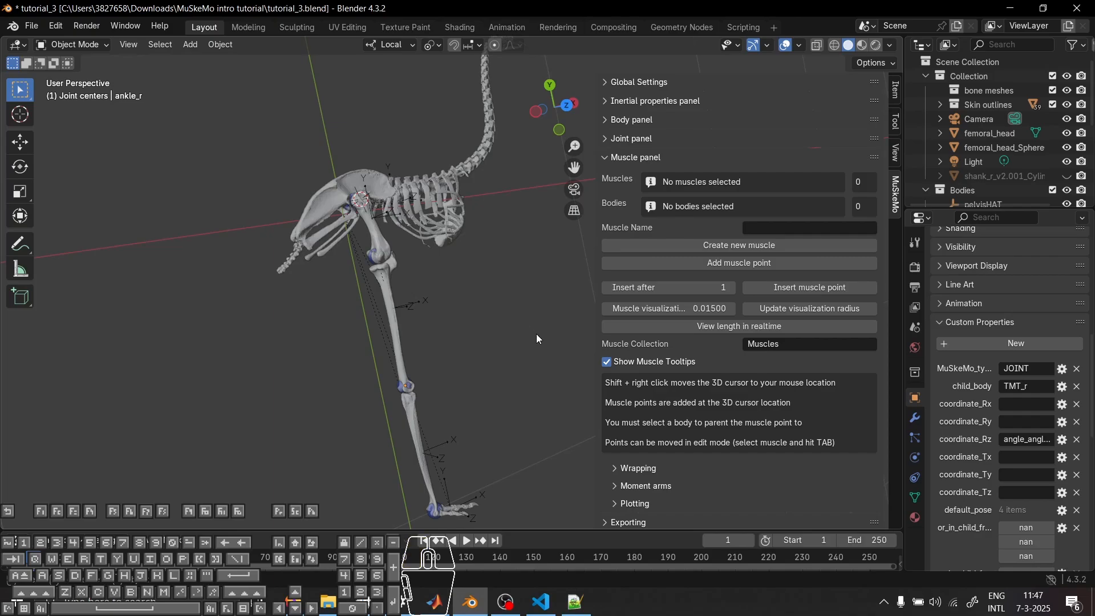
scroll(537, 339, down, 2)
middle_drag(425, 282, 457, 215)
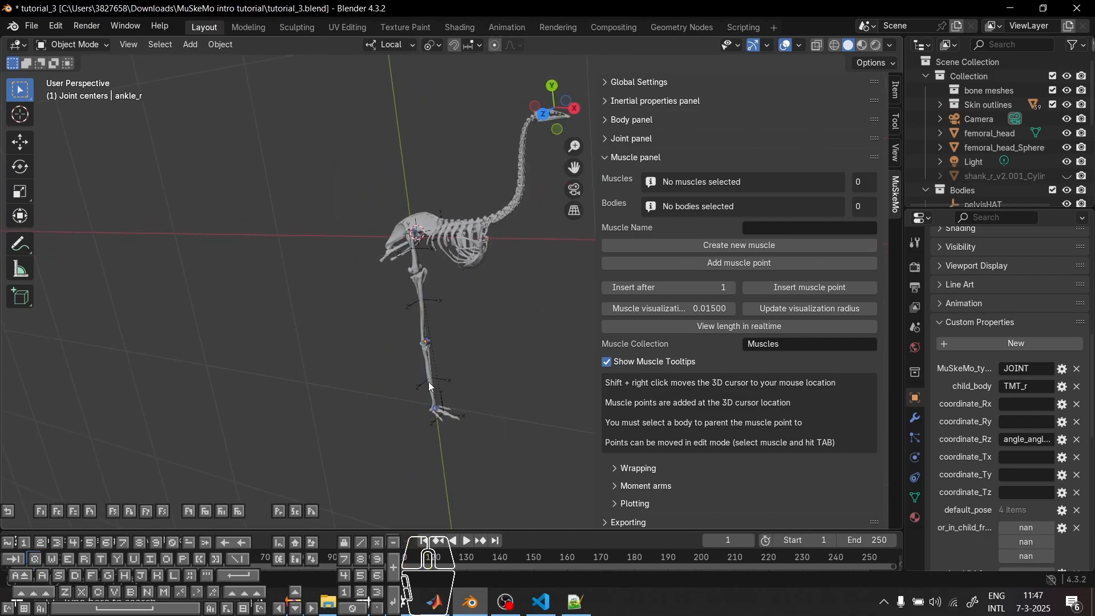
middle_drag(429, 433, 348, 425)
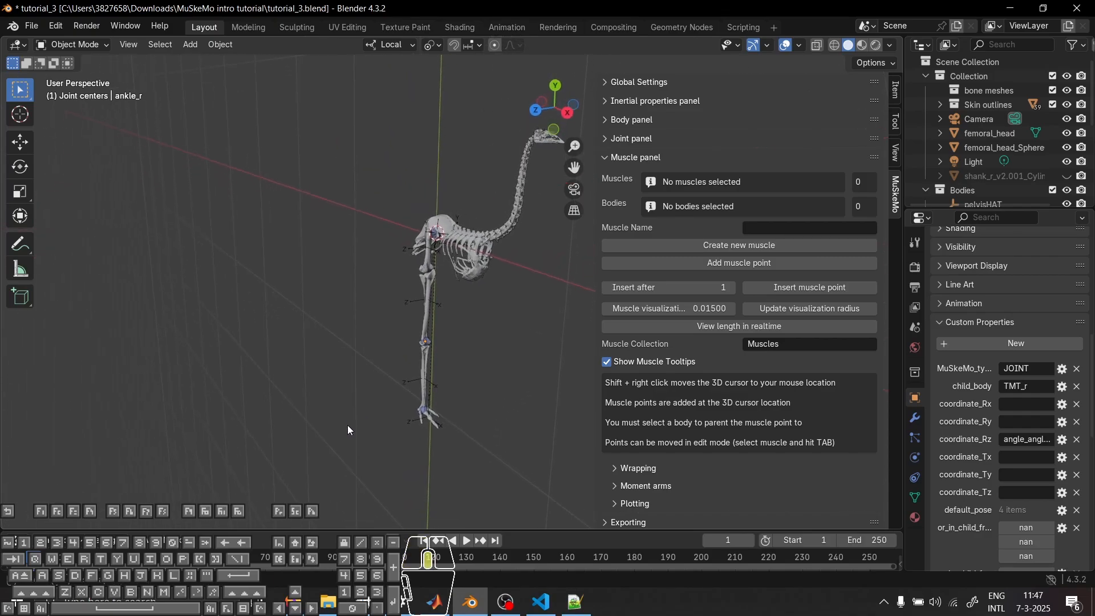
scroll(329, 359, up, 5)
middle_drag(330, 359, 404, 359)
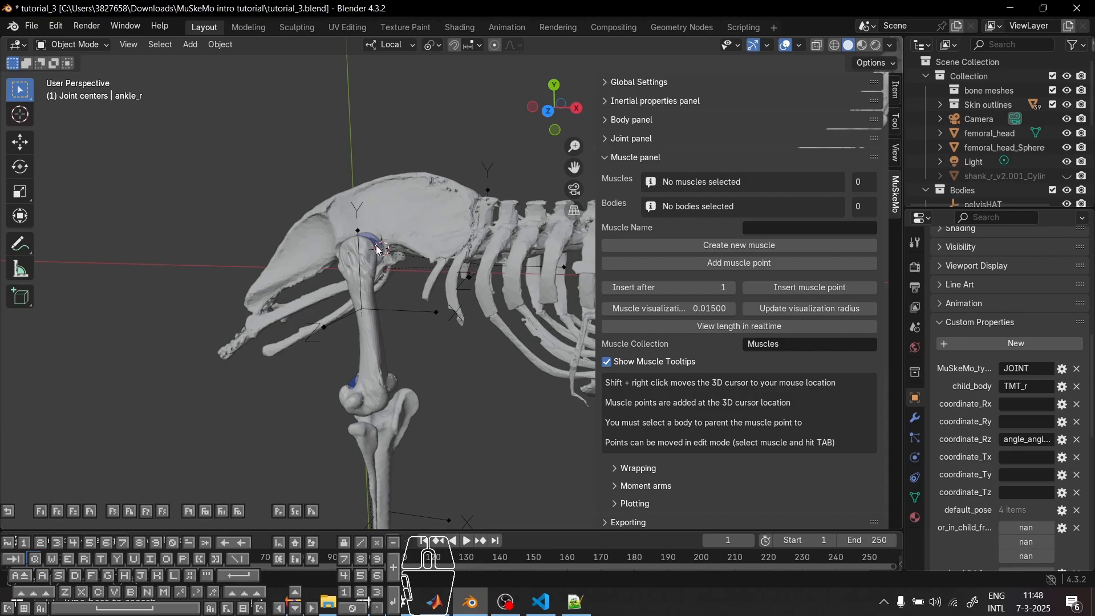
Try placing the 3D cursor at several spots on the surface of the pelvis
shift+right_click(437, 211)
middle_drag(442, 342, 419, 323)
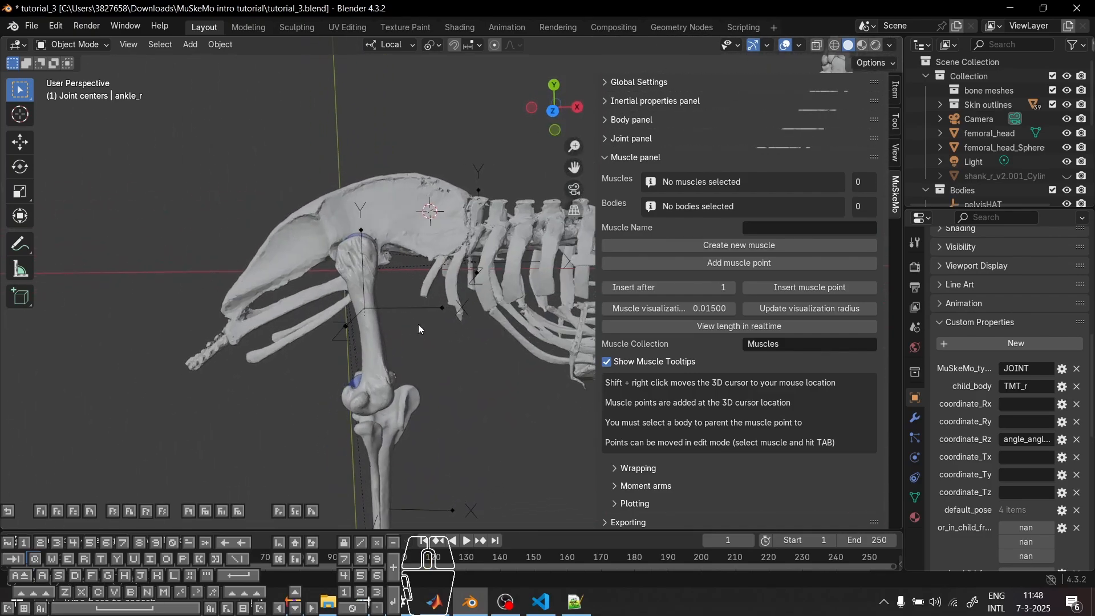
shift+right_click(314, 234)
shift+right_click(415, 218)
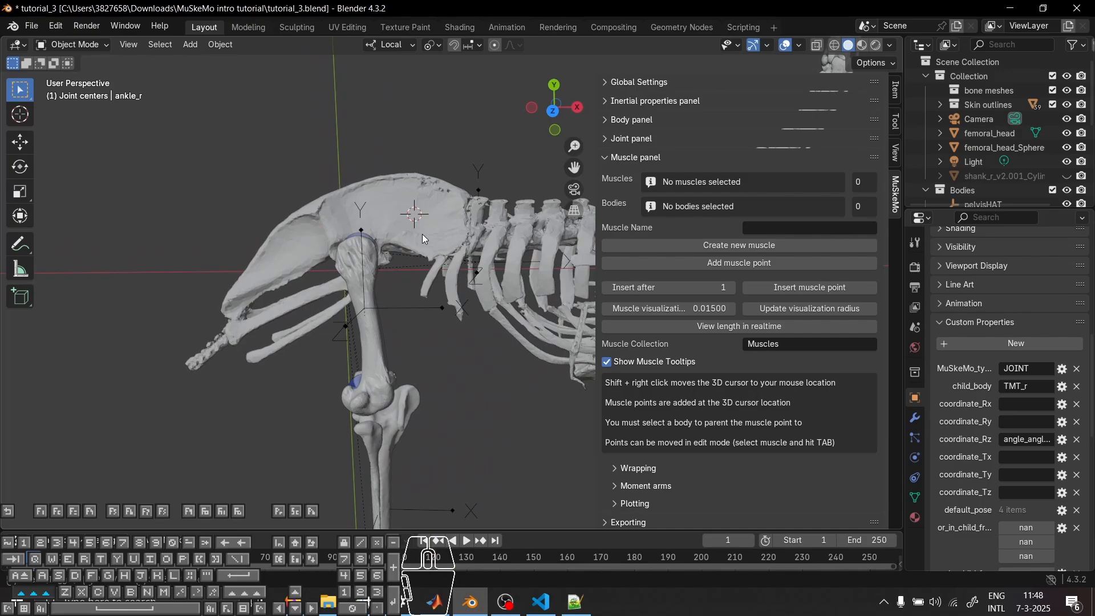
middle_drag(472, 365, 336, 359)
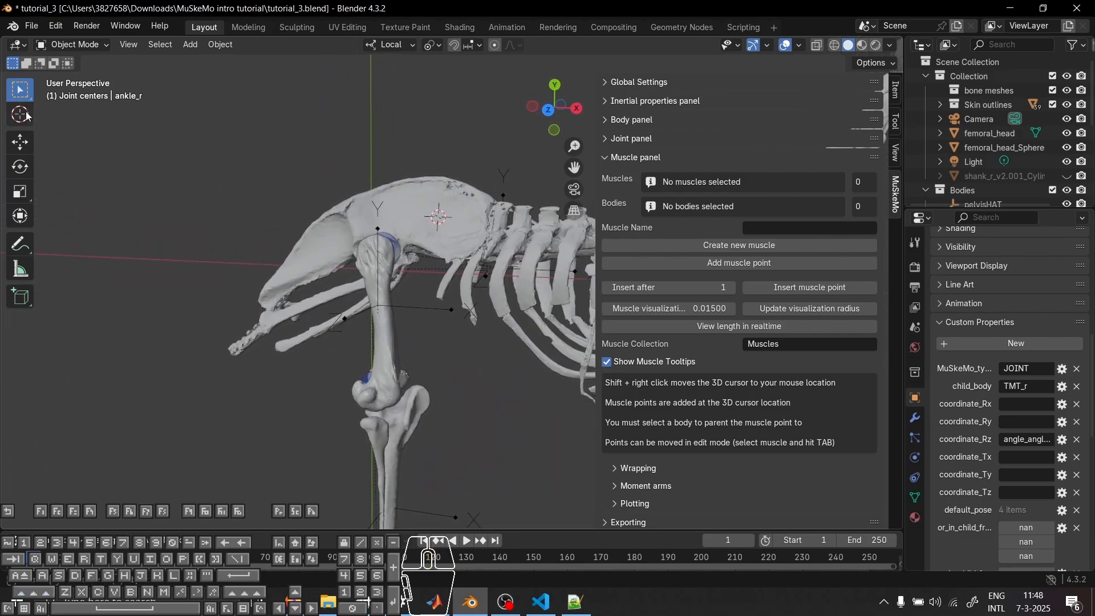
Use the Cursor tool to try different 3D cursor positions on the pelvis and femur, ending on the ilium
click(20, 115)
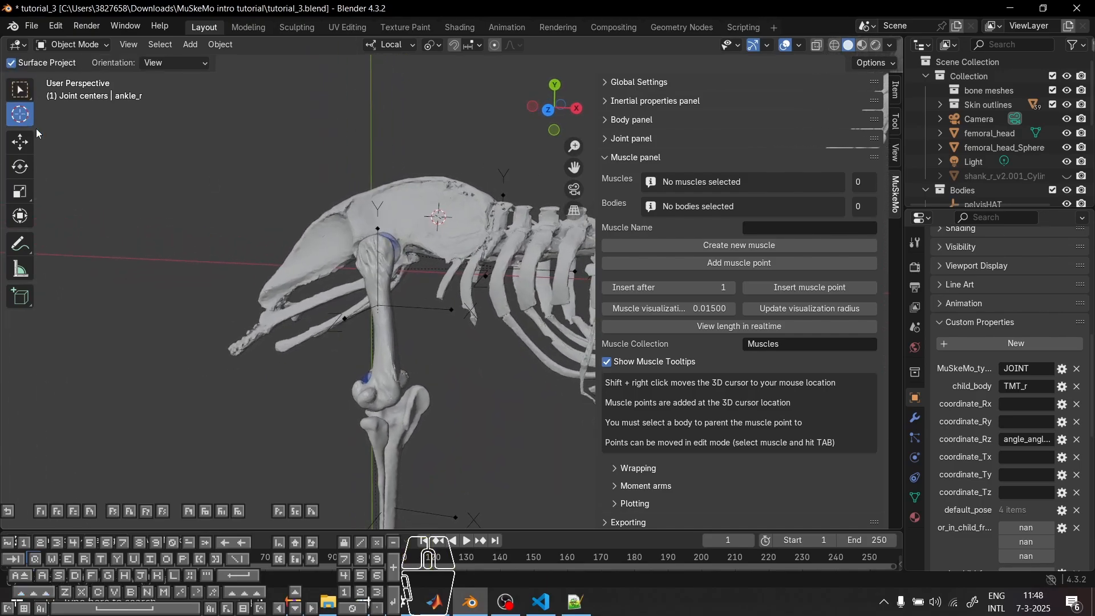
click(405, 211)
click(467, 221)
click(383, 328)
click(316, 249)
drag(357, 259, 436, 210)
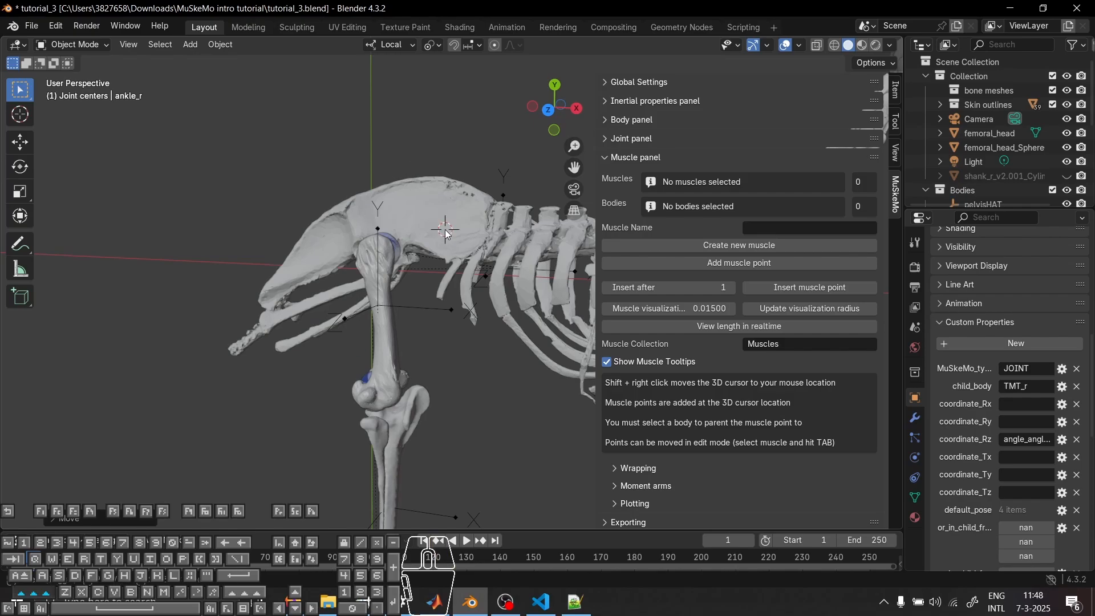
Place the 3D cursor on the lower front part of the ilium, just behind the ribs, for the muscle origin
middle_drag(445, 229, 753, 238)
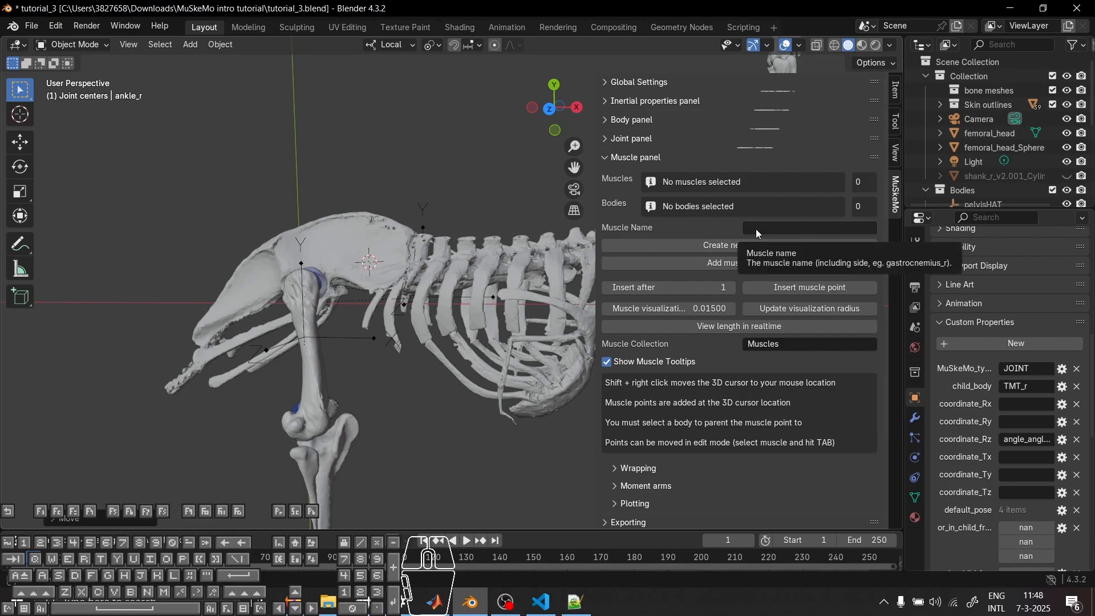
shift+middle_drag(323, 324, 442, 324)
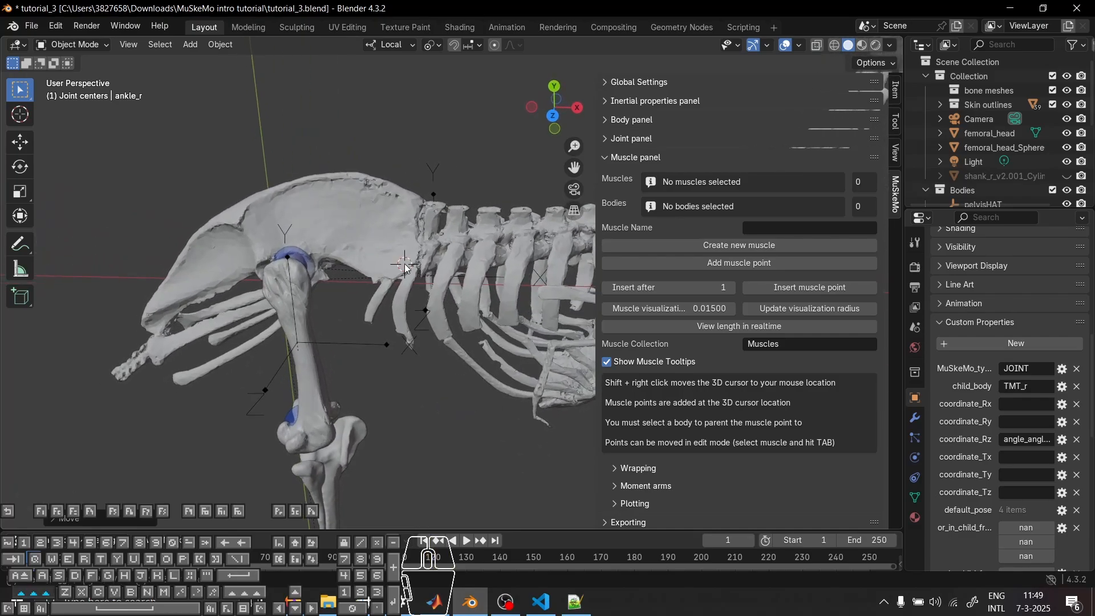
middle_drag(403, 256, 548, 293)
Enter IC_r as the muscle name and try to create the muscle without a body selected
click(774, 226)
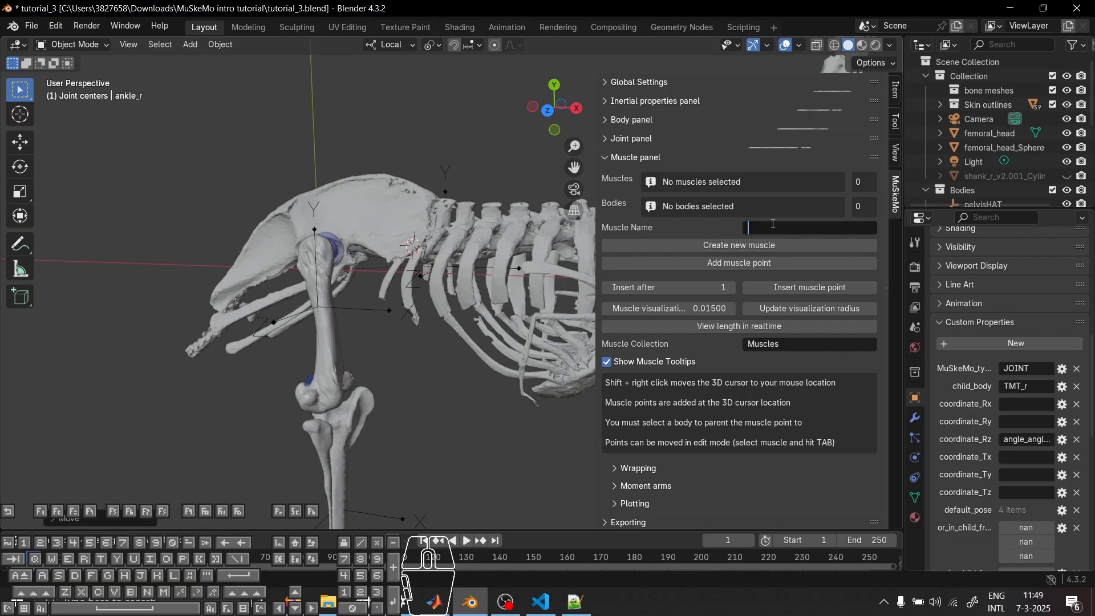
text(C)
key(BackSpace)
text(IC_r)
key(Return)
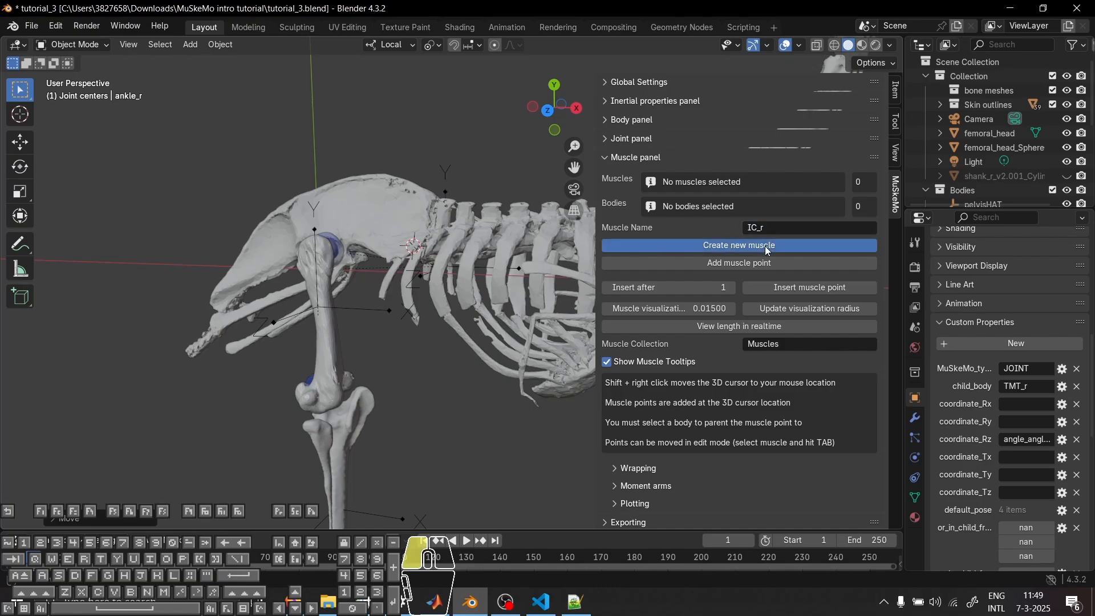
click(764, 246)
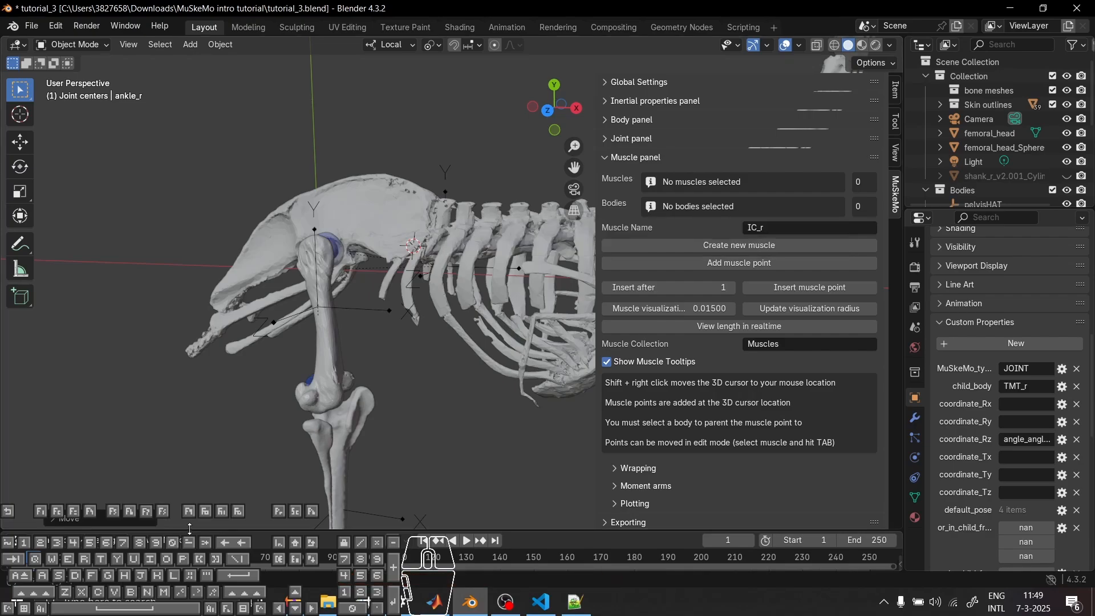
Select the pelvisHAT body and create the IC_r muscle with its first point at the 3D cursor
scroll(517, 272, up, 1)
middle_drag(517, 273, 355, 197)
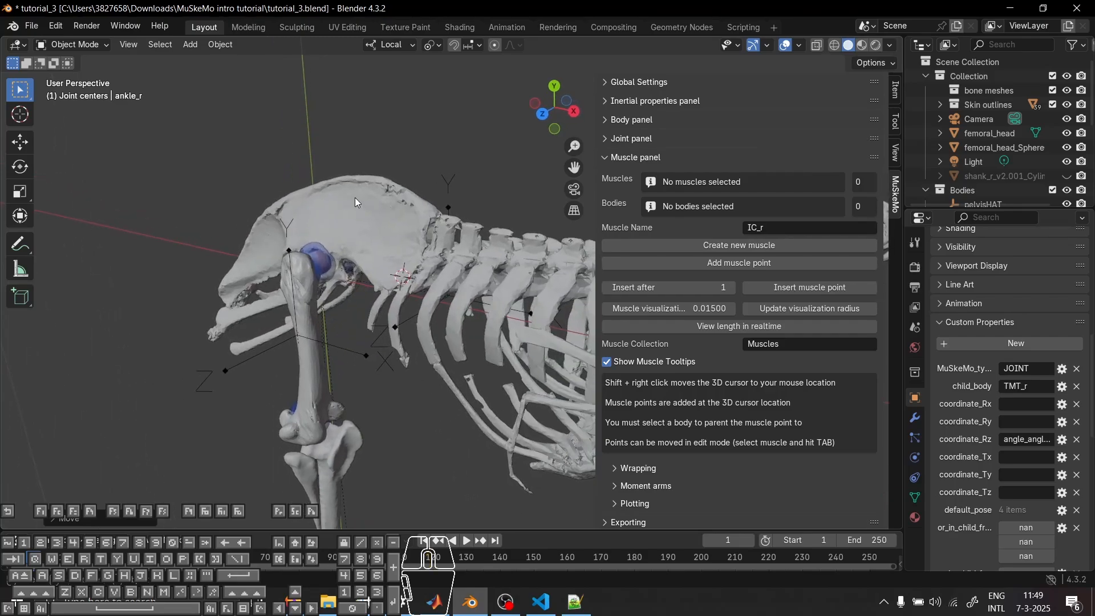
click(448, 209)
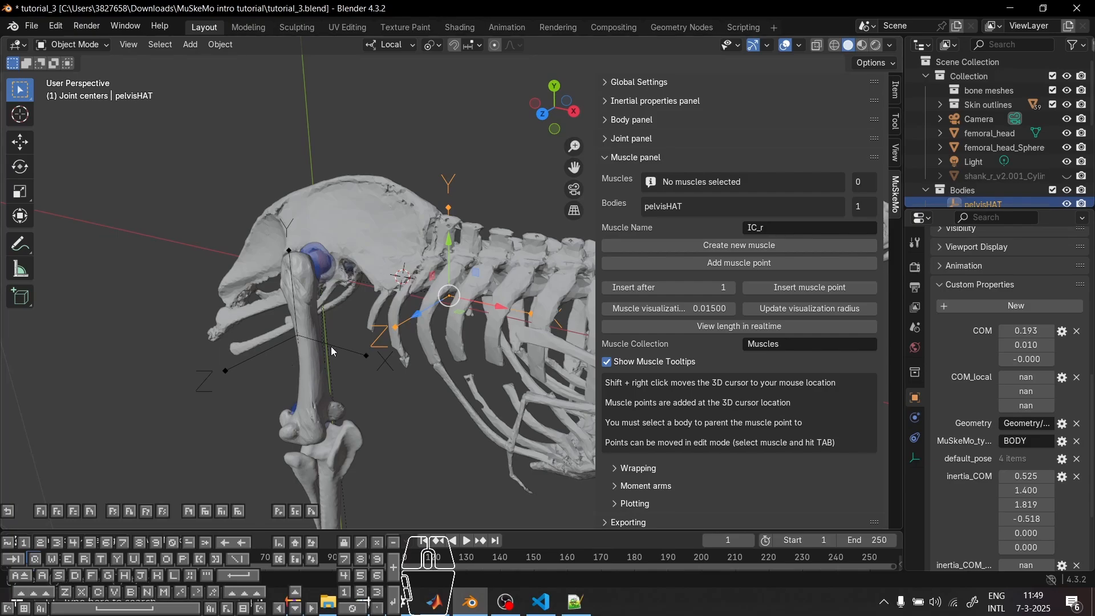
middle_drag(331, 351, 427, 322)
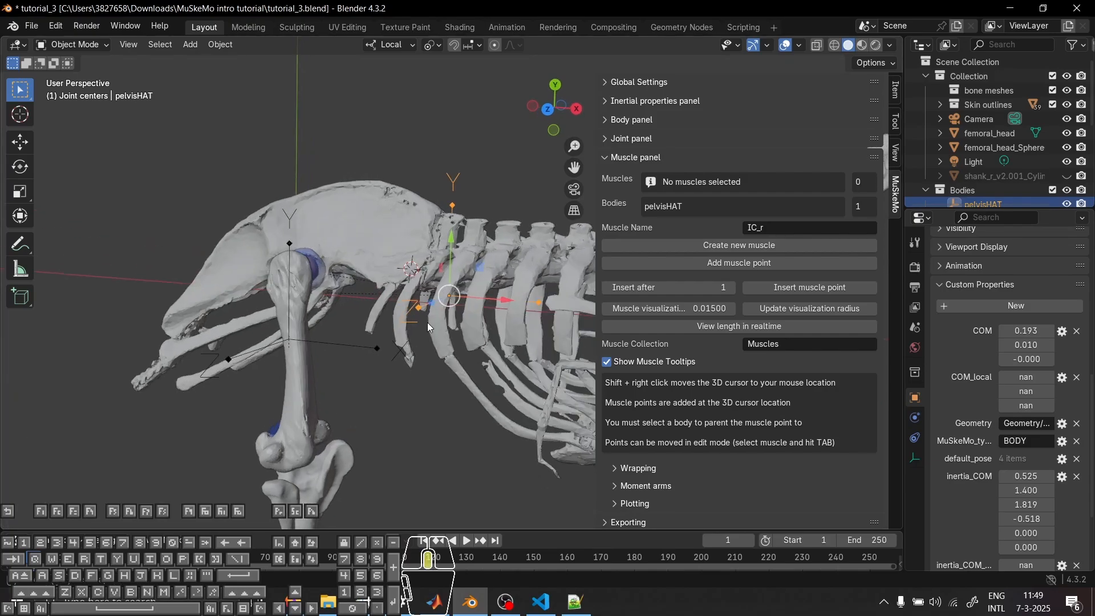
click(757, 249)
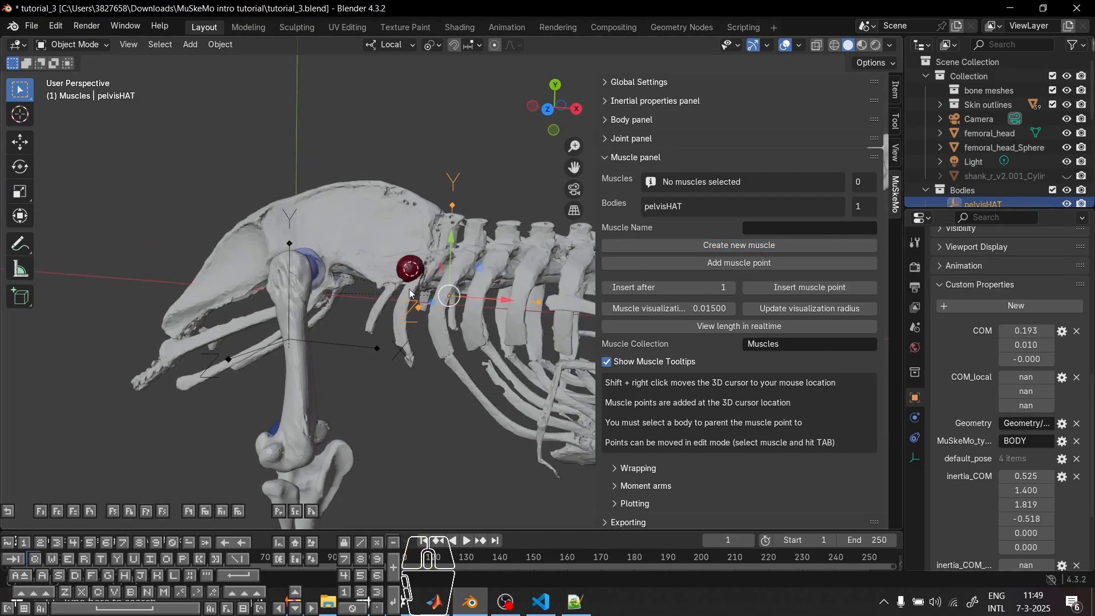
Collapse the Collection, Bodies and Joint centers collections in the outliner and select the IC_r muscle
click(925, 76)
click(925, 90)
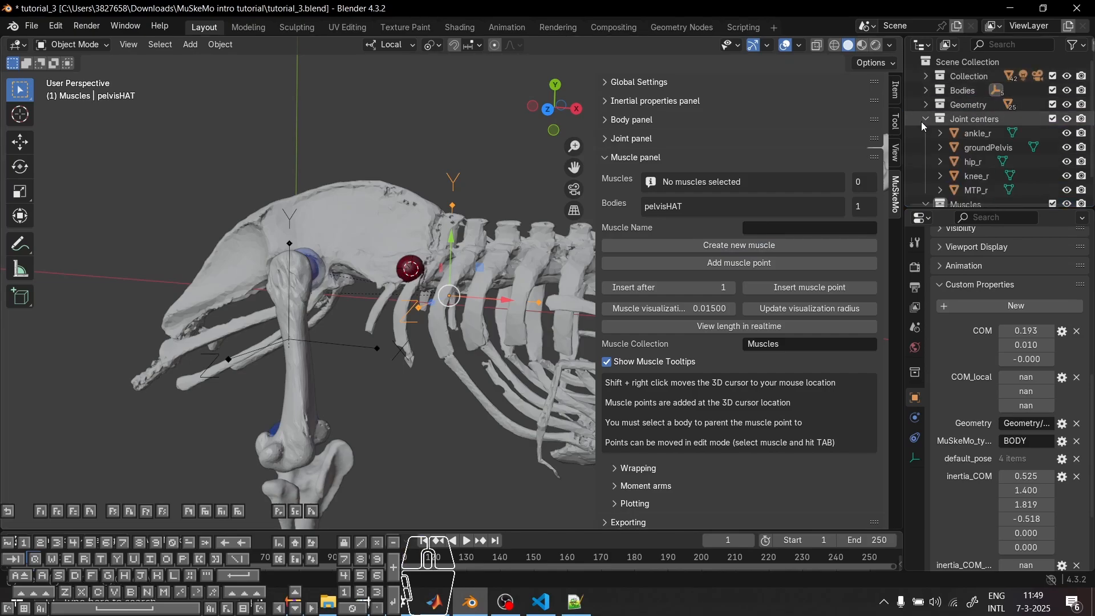
click(924, 119)
click(969, 132)
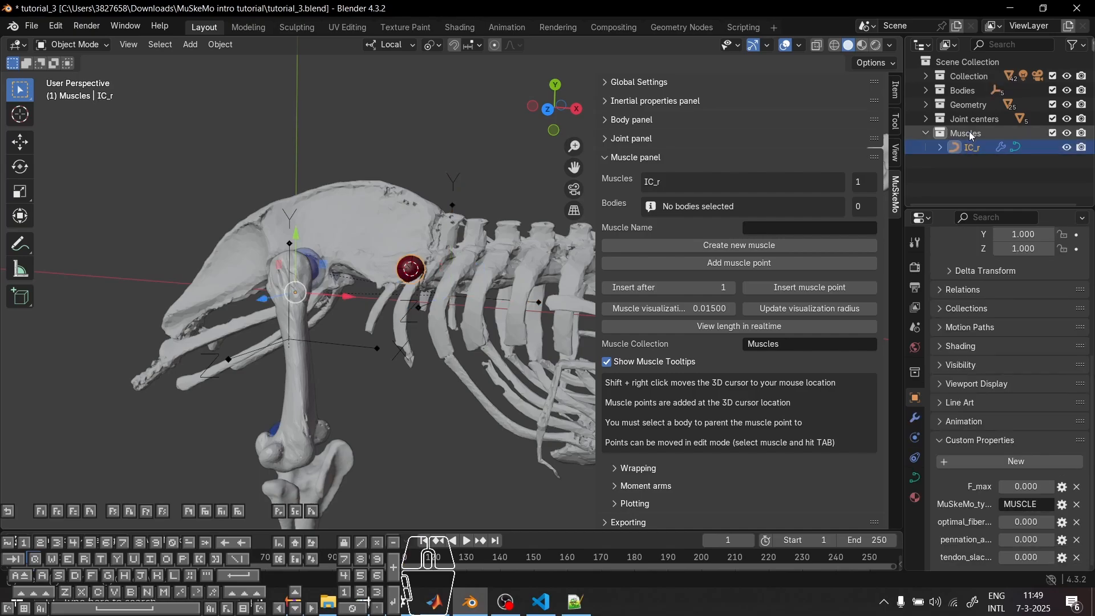
Try to move the IC_r muscle's first point by moving the whole muscle in Object Mode
middle_drag(426, 371, 421, 258)
click(414, 263)
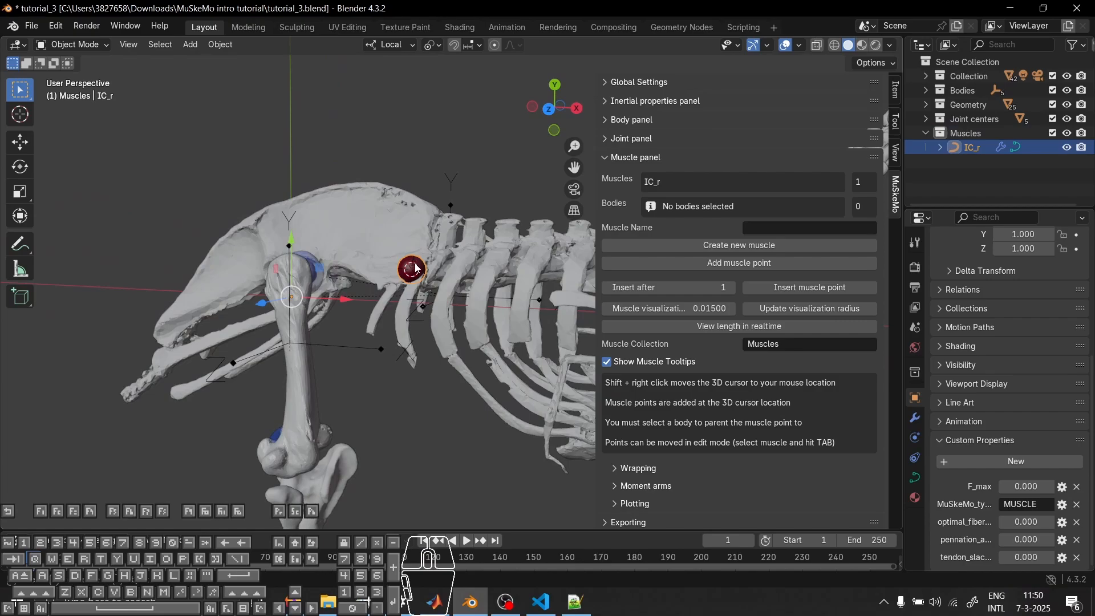
key(g)
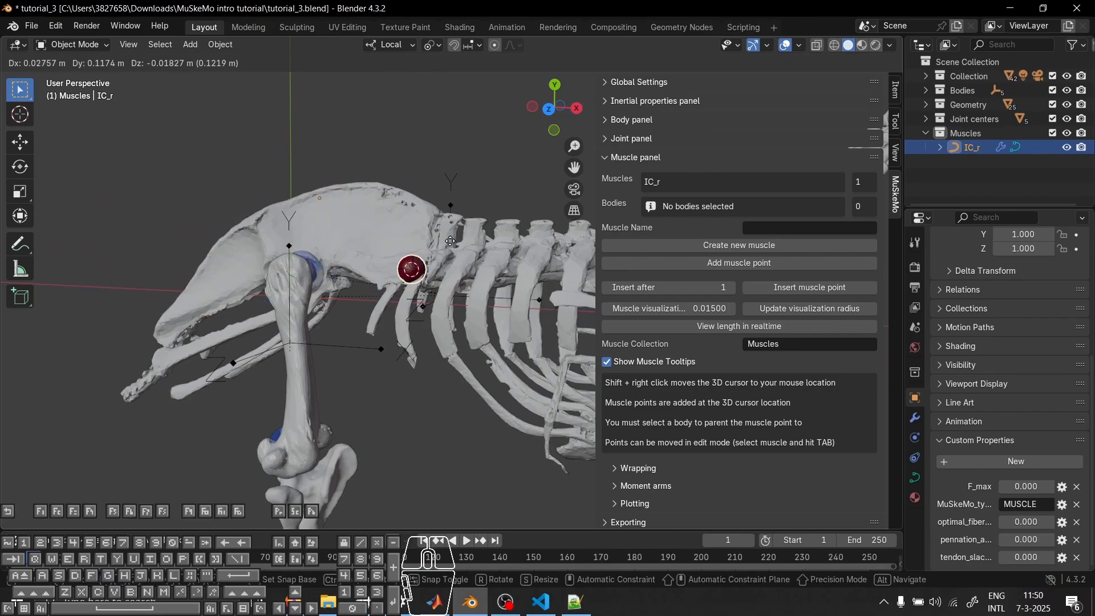
right_click(449, 243)
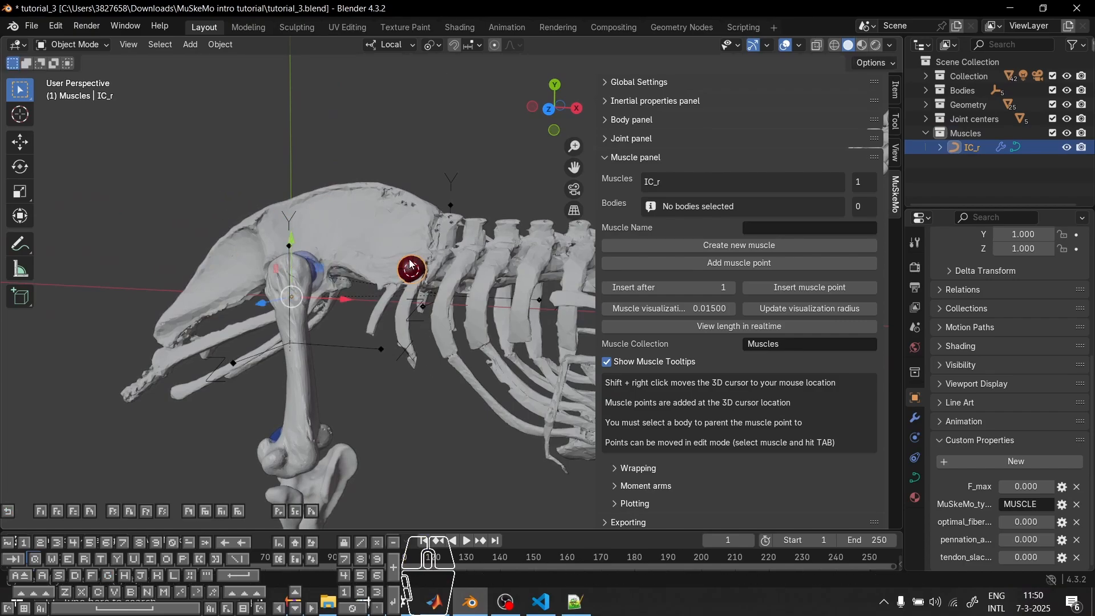
key(g)
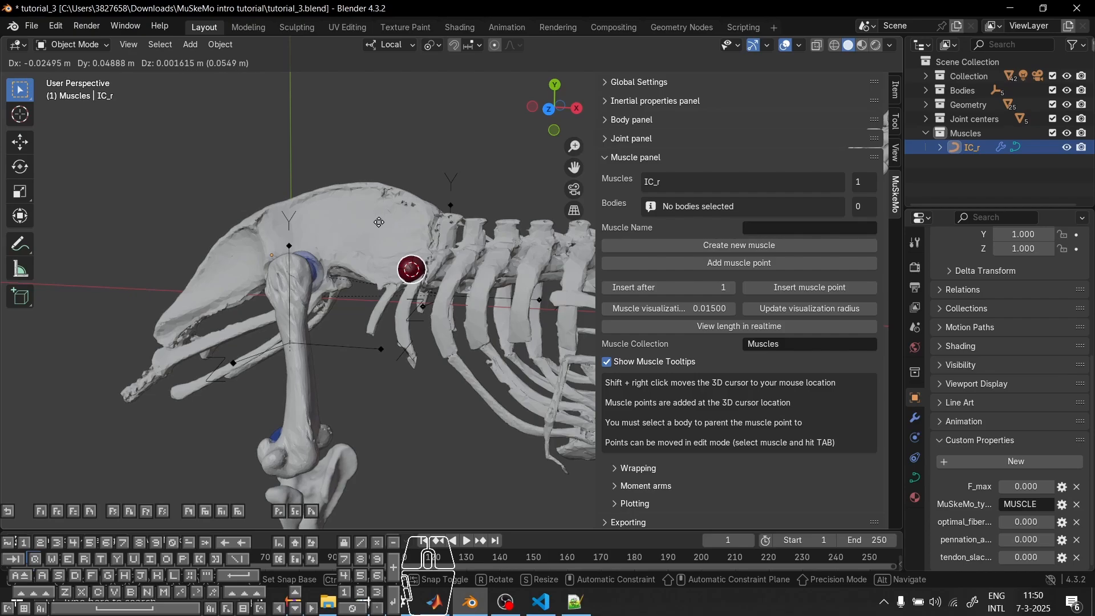
click(388, 224)
Place the 3D cursor on the lower front of the femur and try to create an unnamed muscle with only thigh_r selected
middle_drag(459, 283, 330, 431)
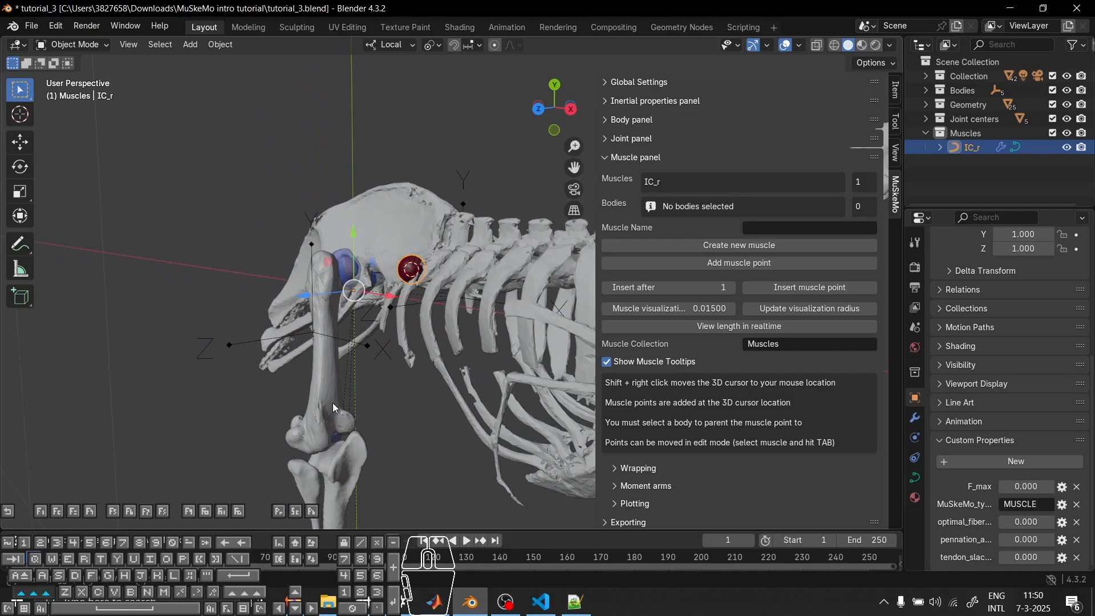
shift+right_click(330, 403)
click(241, 342)
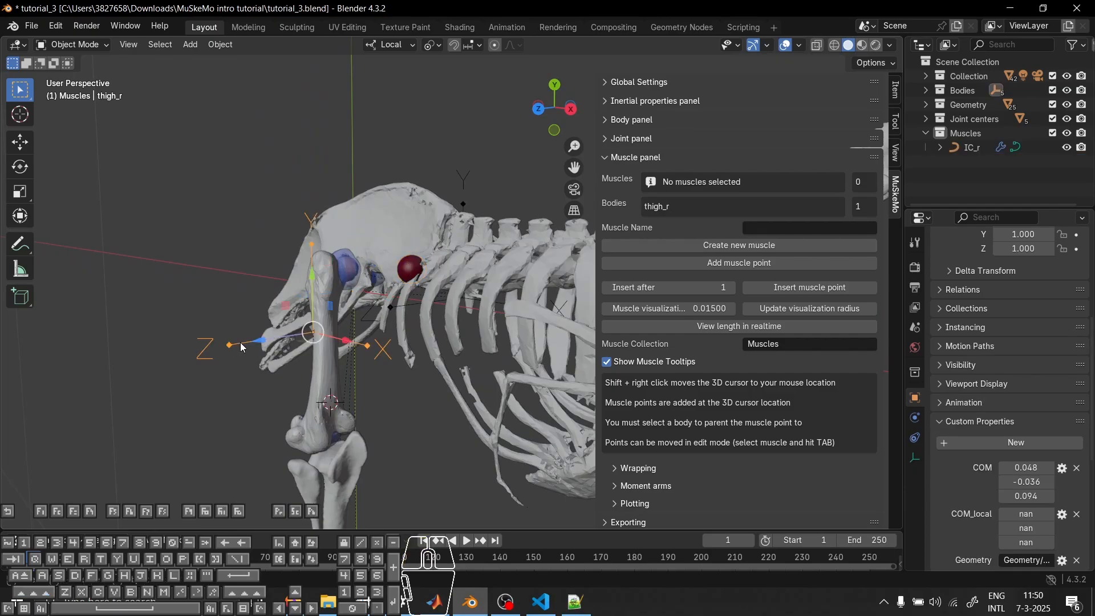
middle_drag(342, 403, 331, 371)
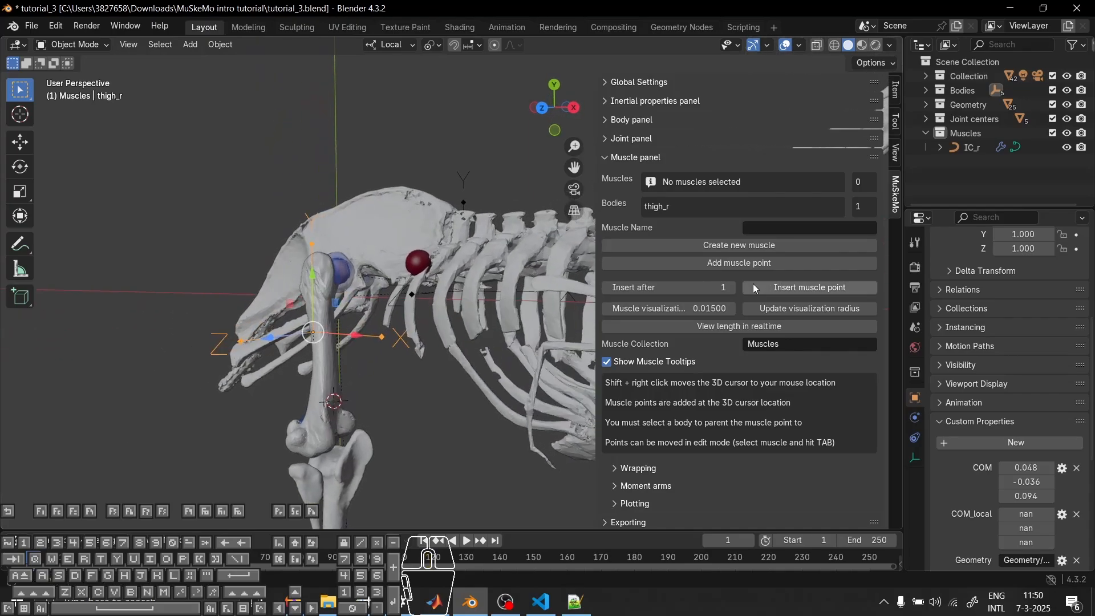
click(753, 246)
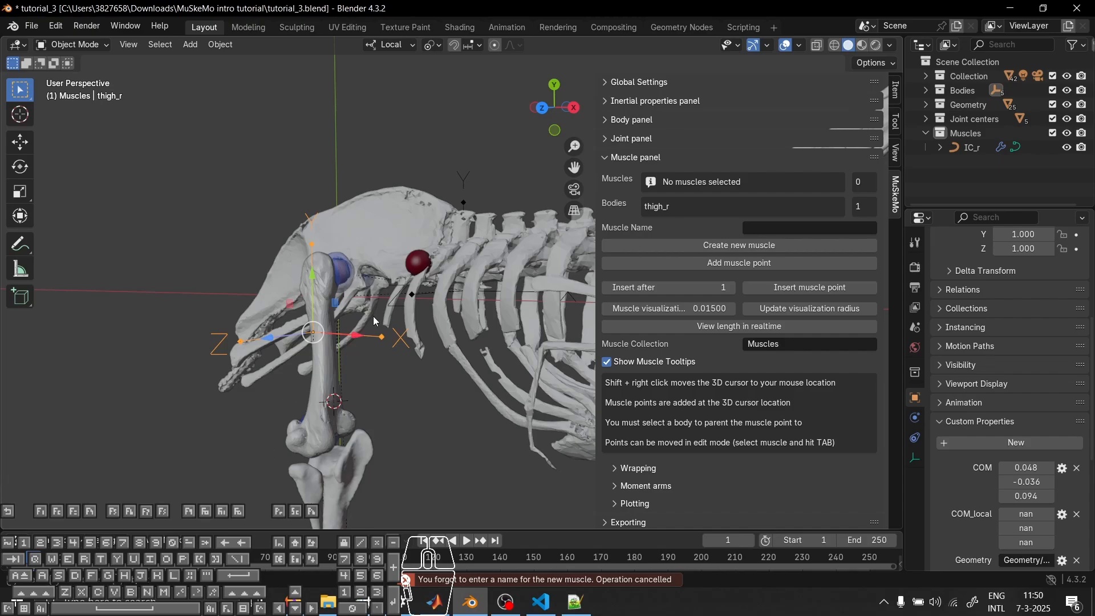
Select the IC_r muscle together with the thigh_r body and add a muscle point at the 3D cursor
click(413, 267)
shift+click(275, 339)
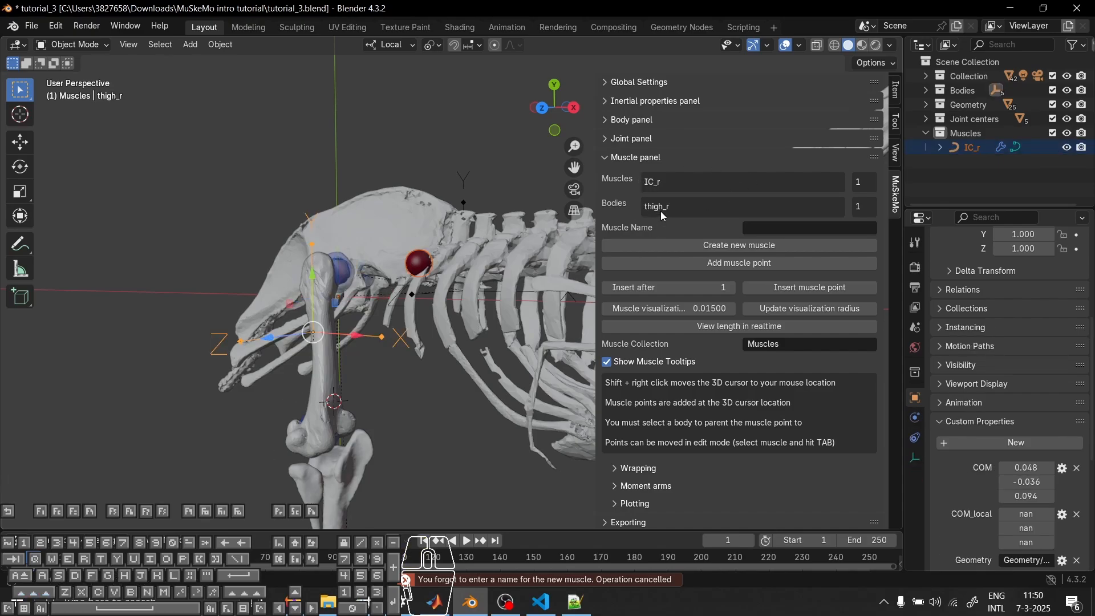
click(757, 265)
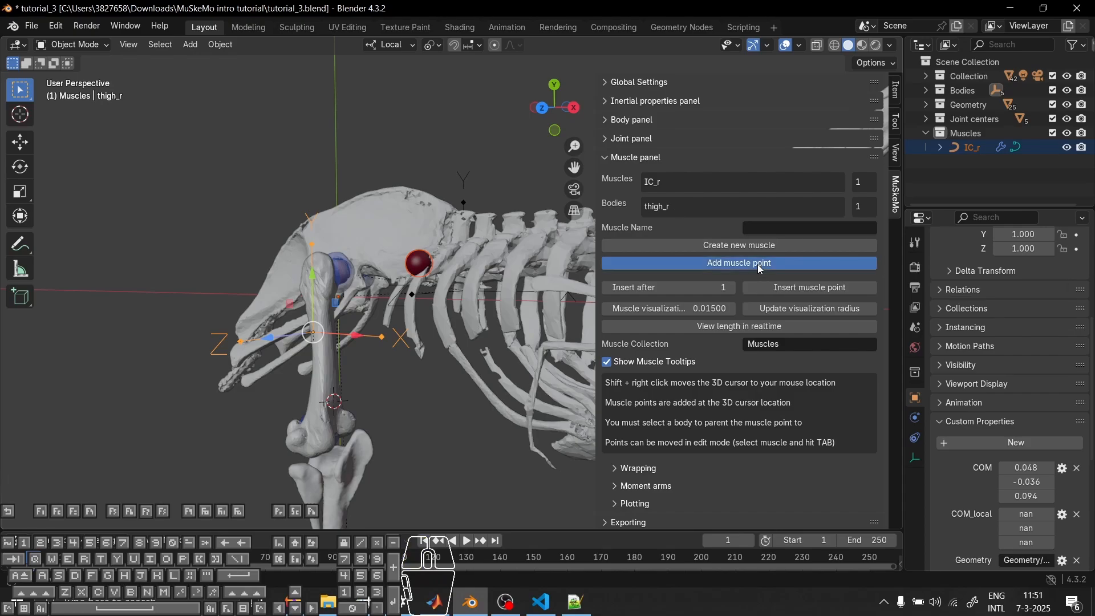
Reposition the 3D cursor on the lower femur shaft beside the muscle's lower end
middle_drag(405, 381, 325, 379)
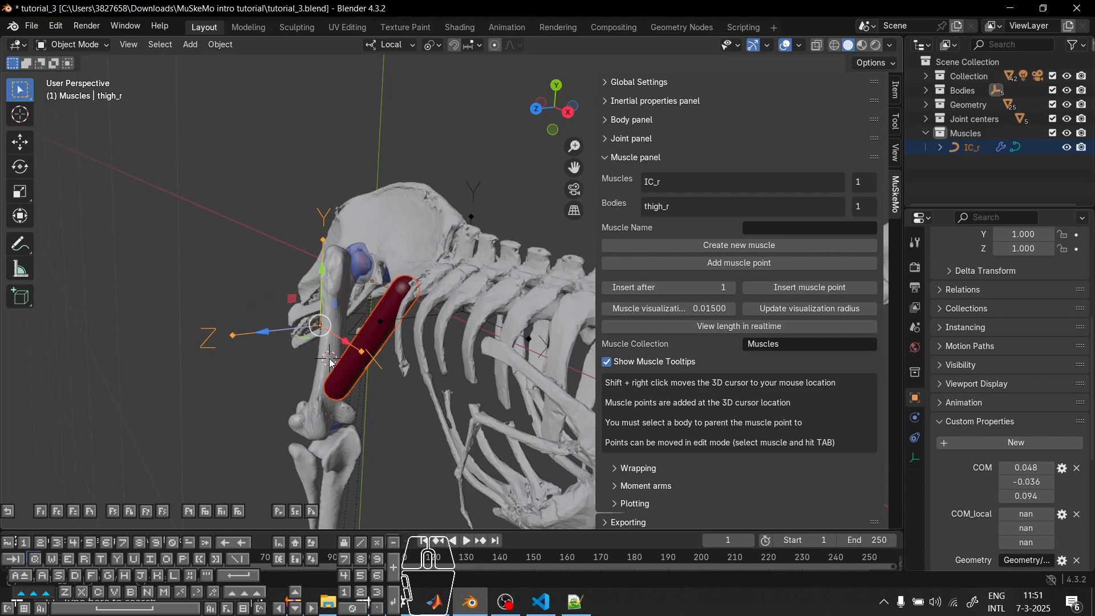
shift+right_click(335, 297)
shift+middle_drag(345, 427, 357, 378)
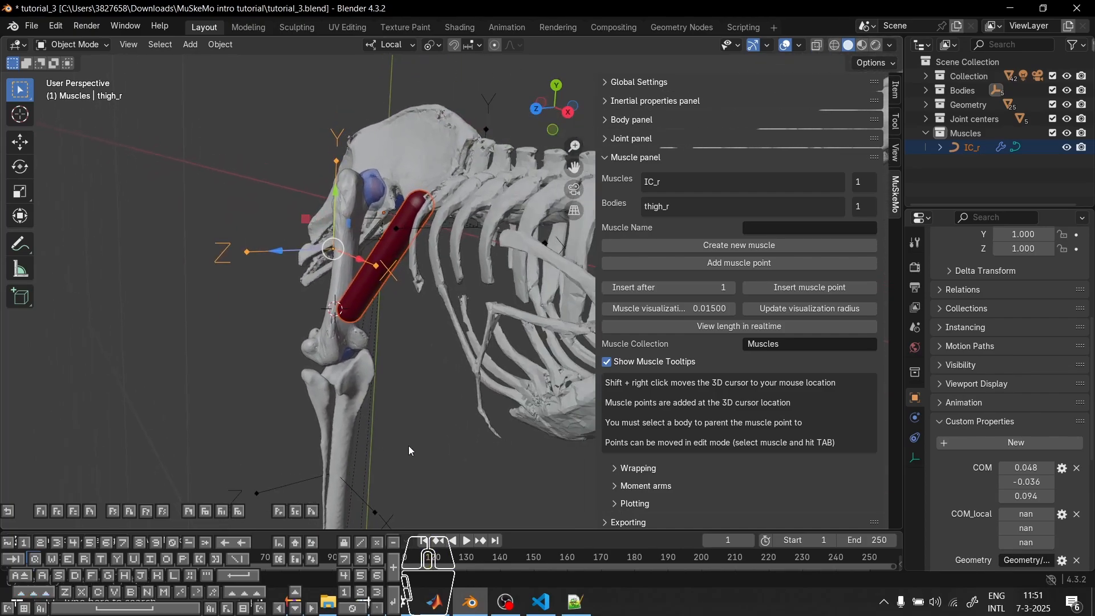
middle_drag(410, 451, 544, 433)
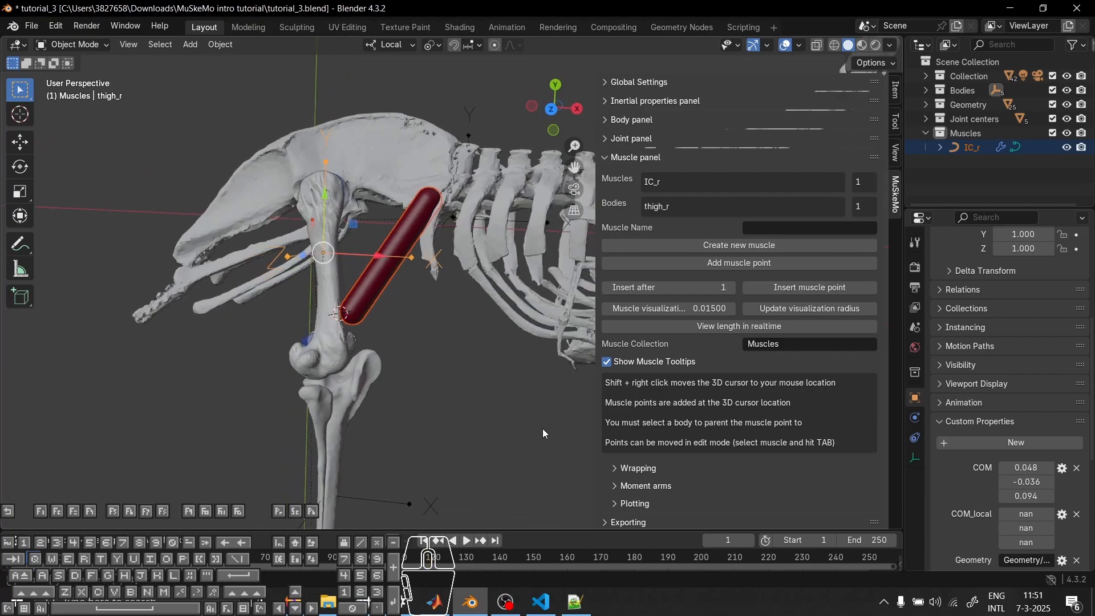
Try again to move the two-point IC_r muscle as a whole object, then cancel the move
scroll(543, 432, up, 3)
click(340, 264)
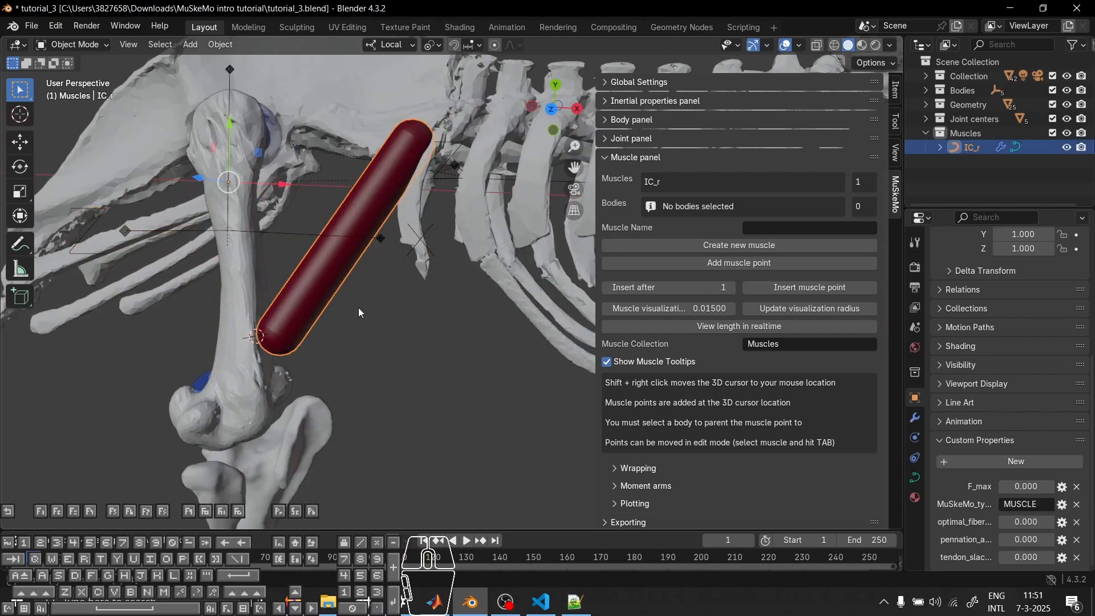
key(g)
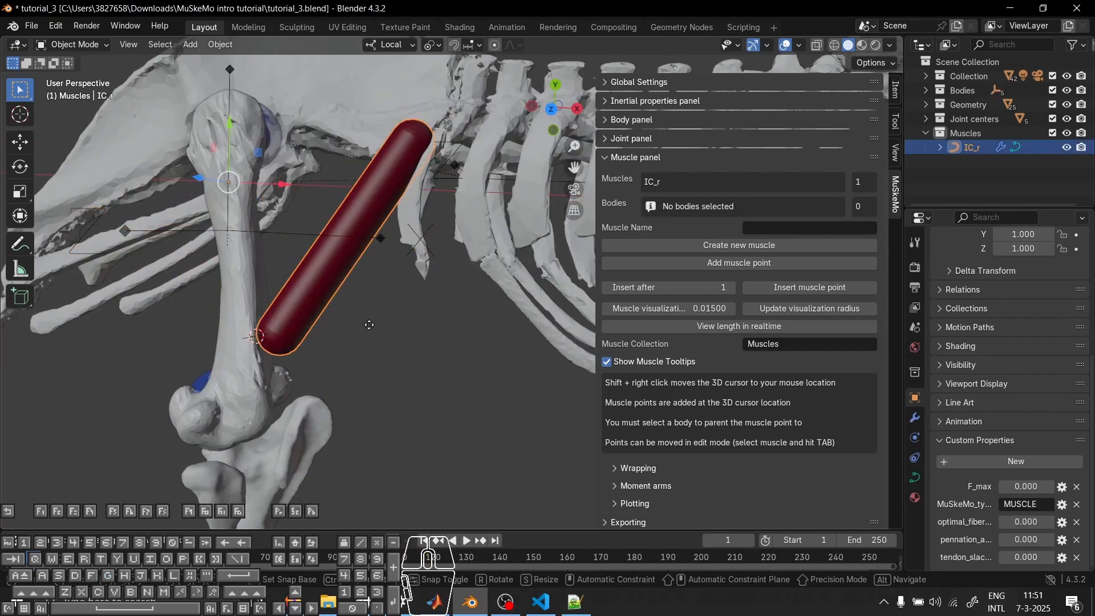
right_click(361, 369)
scroll(362, 368, down, 2)
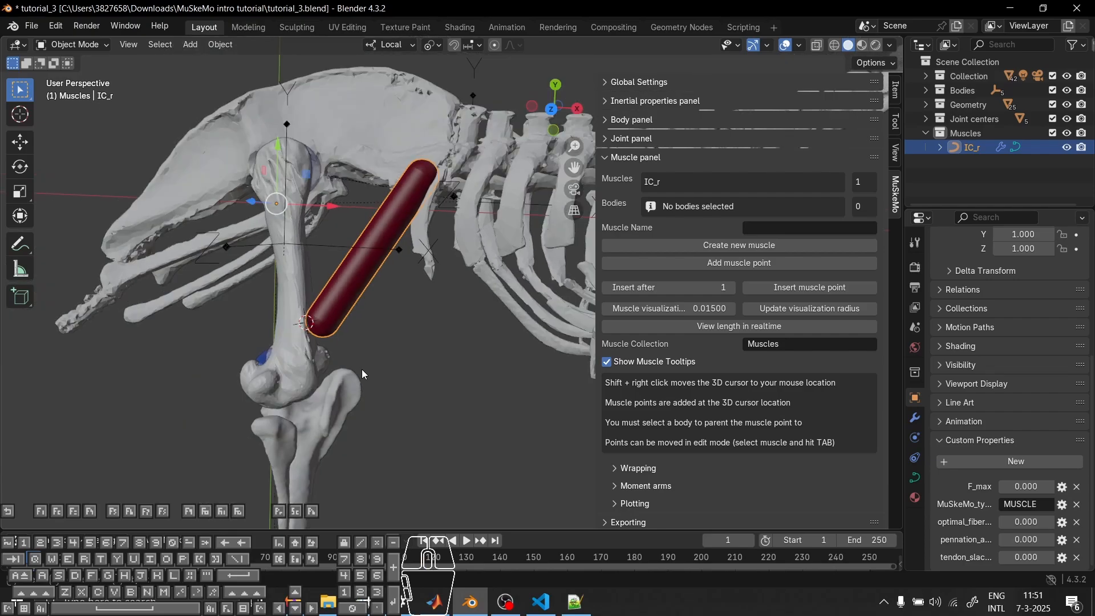
In Edit Mode, move IC_r's lower control point about 0.0325 m forward along local X, and return to Object Mode
key(Tab)
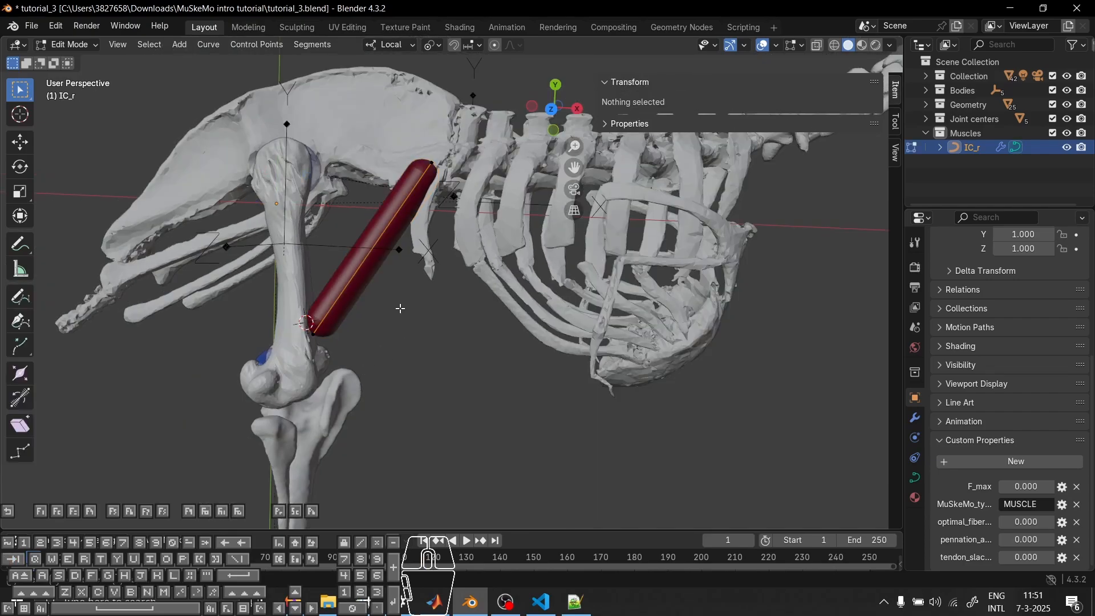
middle_drag(401, 308, 305, 348)
drag(332, 310, 331, 312)
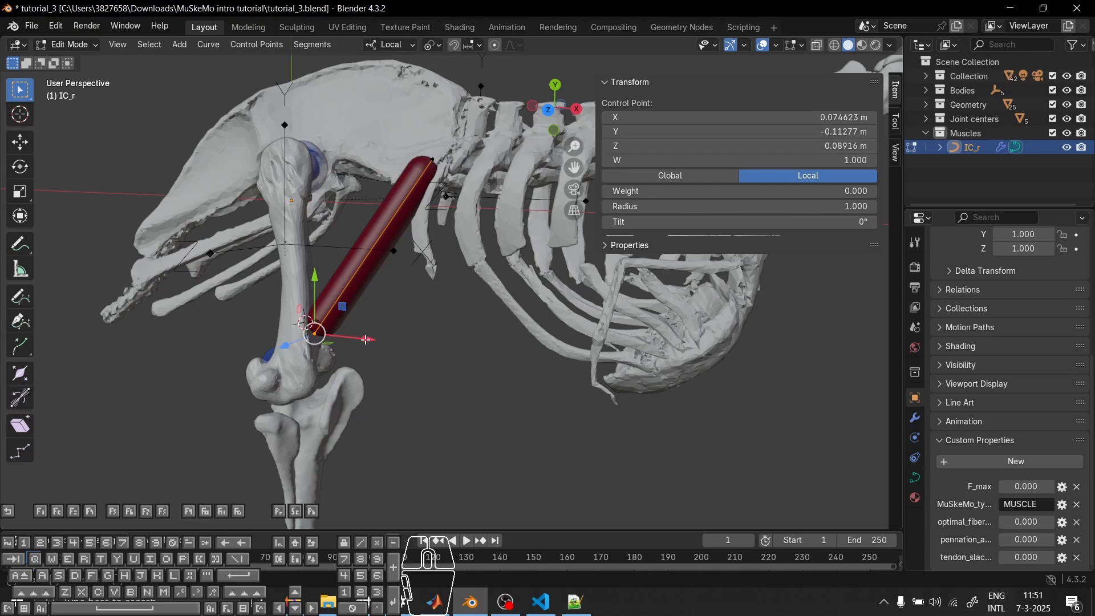
middle_drag(336, 449, 312, 476)
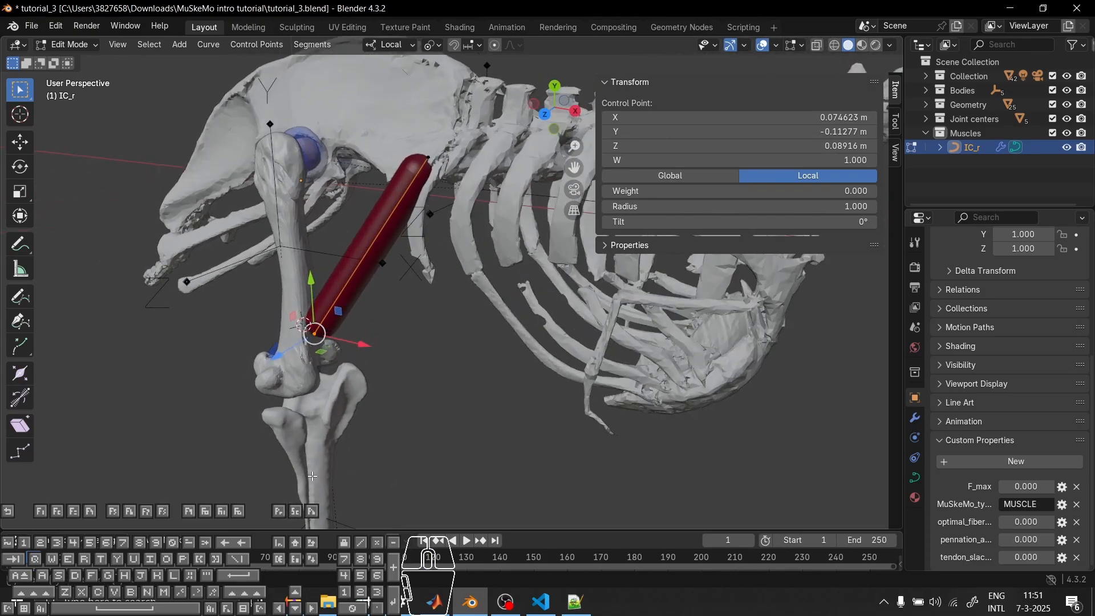
key(g)
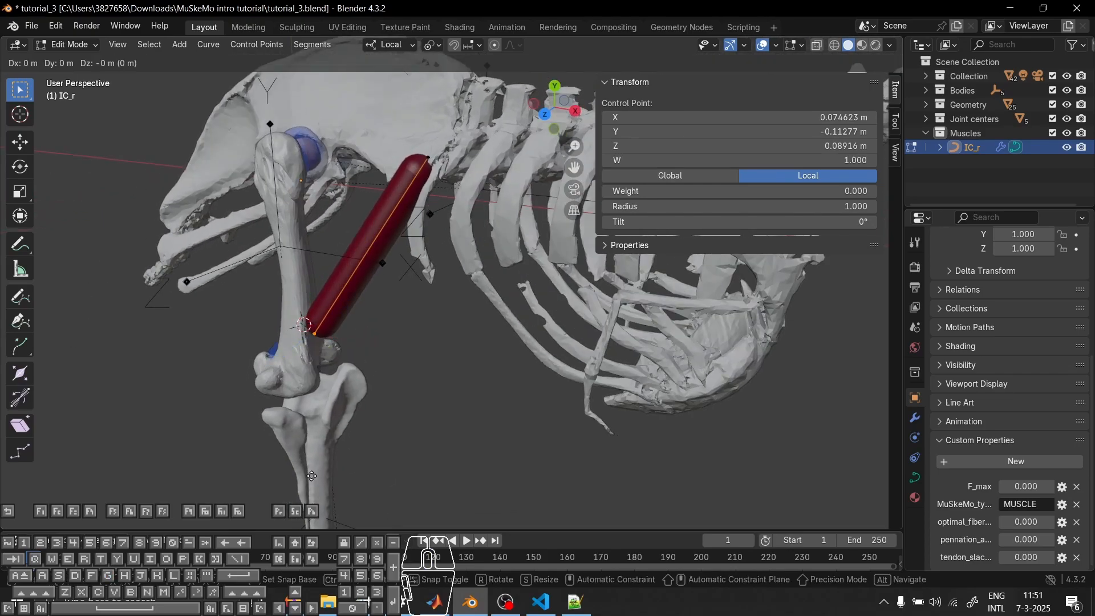
key(x)
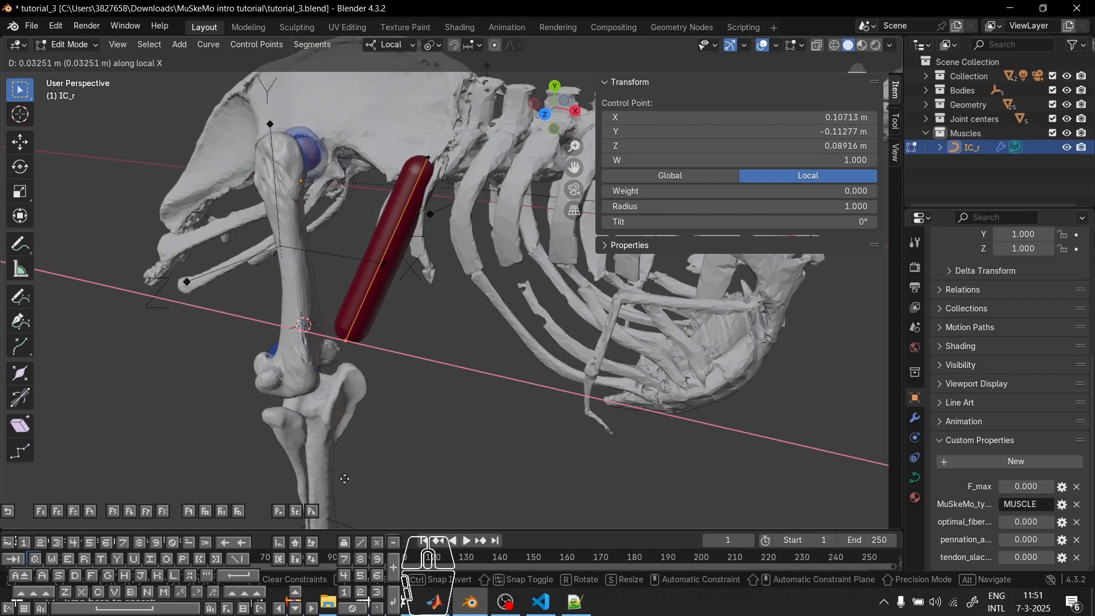
click(344, 478)
middle_drag(293, 456, 490, 378)
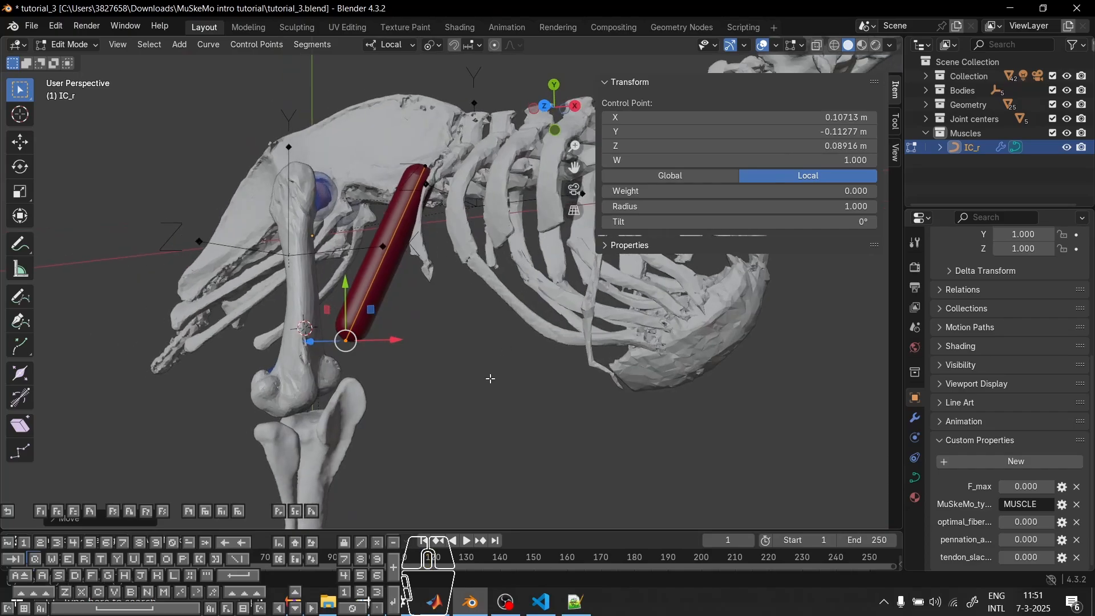
key(Tab)
Try rotating the knee_r joint to check whether the muscle follows the shank, and cancel the rotation
middle_drag(378, 296, 340, 229)
click(349, 279)
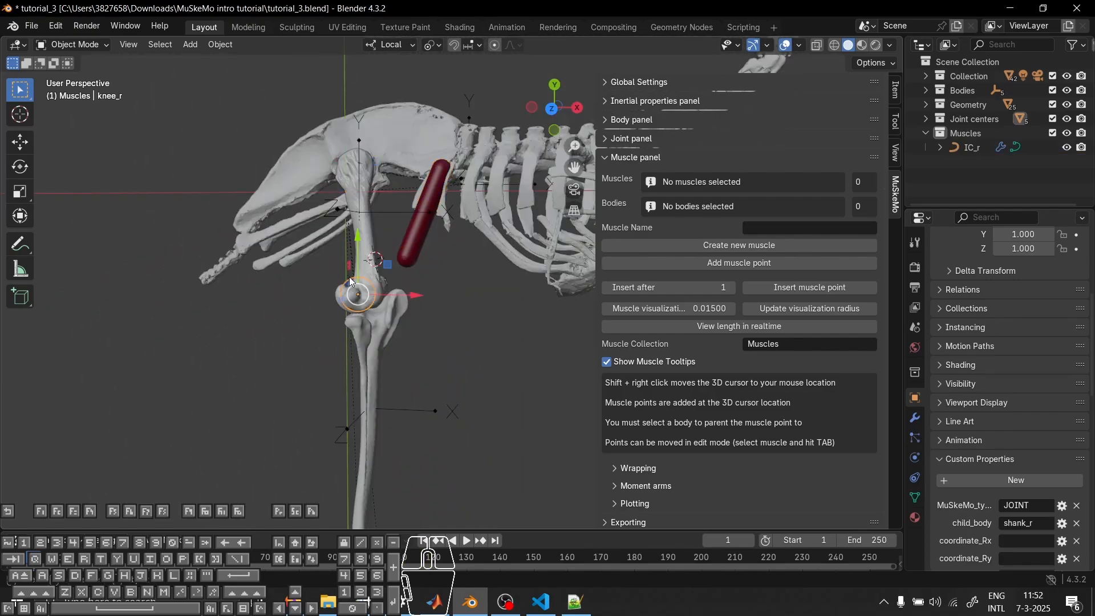
middle_drag(349, 276, 416, 430)
middle_drag(521, 468, 474, 462)
key(r)
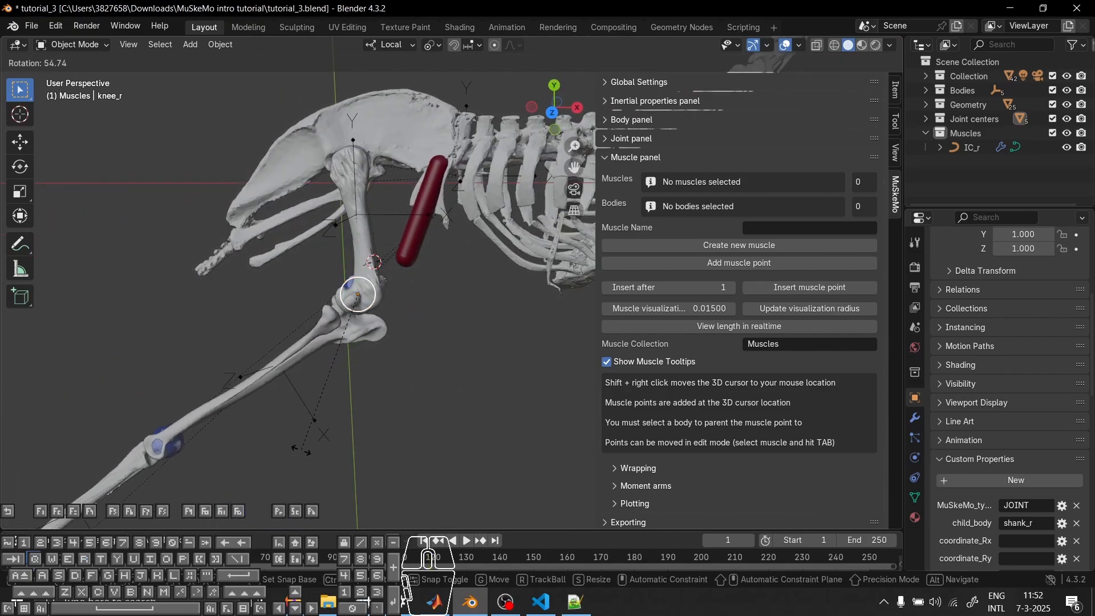
right_click(275, 401)
Try rotating the hip_r joint to check how the muscle's lower point follows the thigh
middle_drag(276, 401, 330, 203)
click(302, 162)
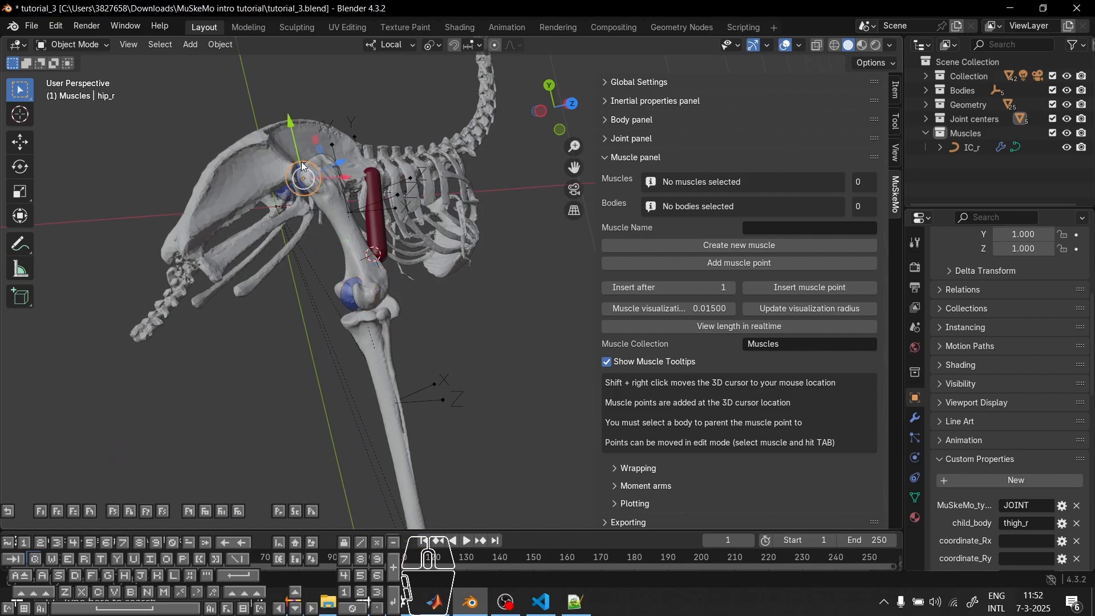
middle_drag(301, 162, 262, 433)
key(r)
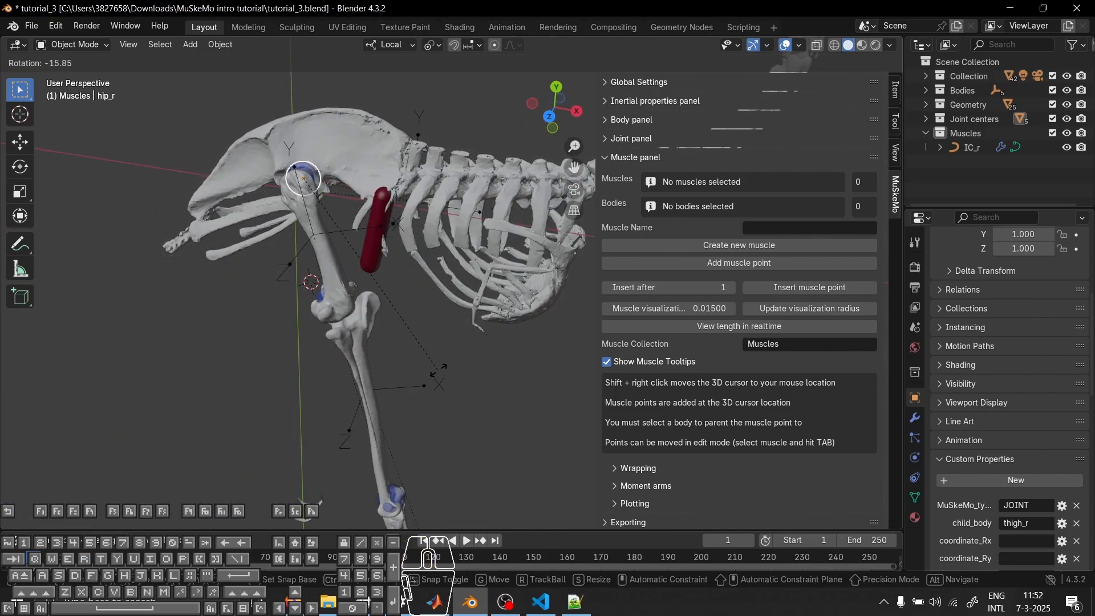
click(401, 392)
Place the 3D cursor on the upper front crest of the tibia, just below the knee, for the next muscle point
scroll(402, 388, up, 4)
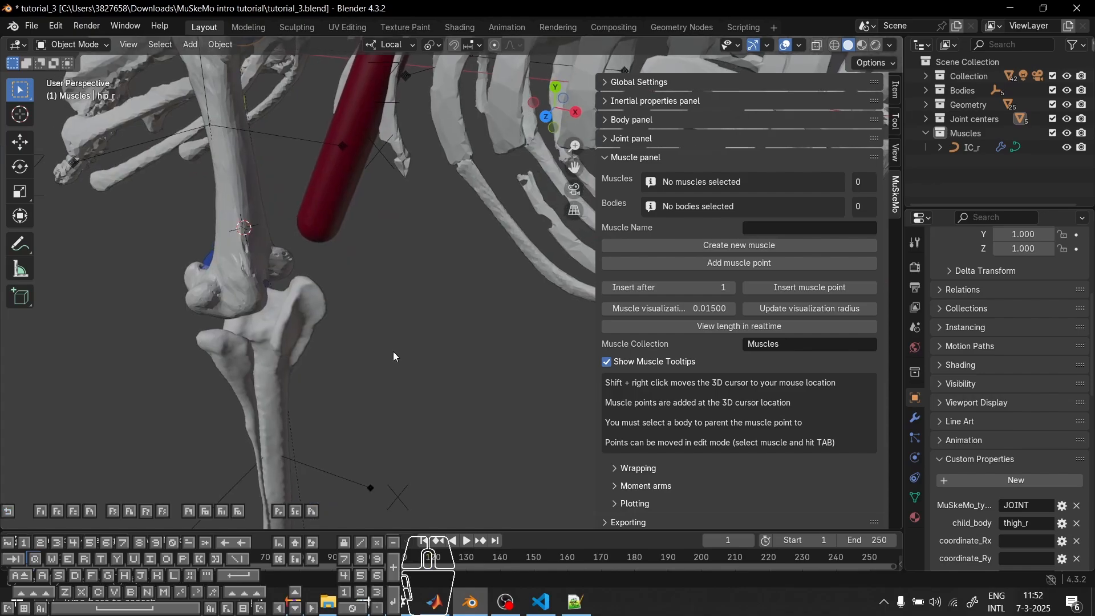
shift+middle_drag(392, 351, 463, 315)
shift+right_click(385, 241)
middle_drag(385, 241, 483, 325)
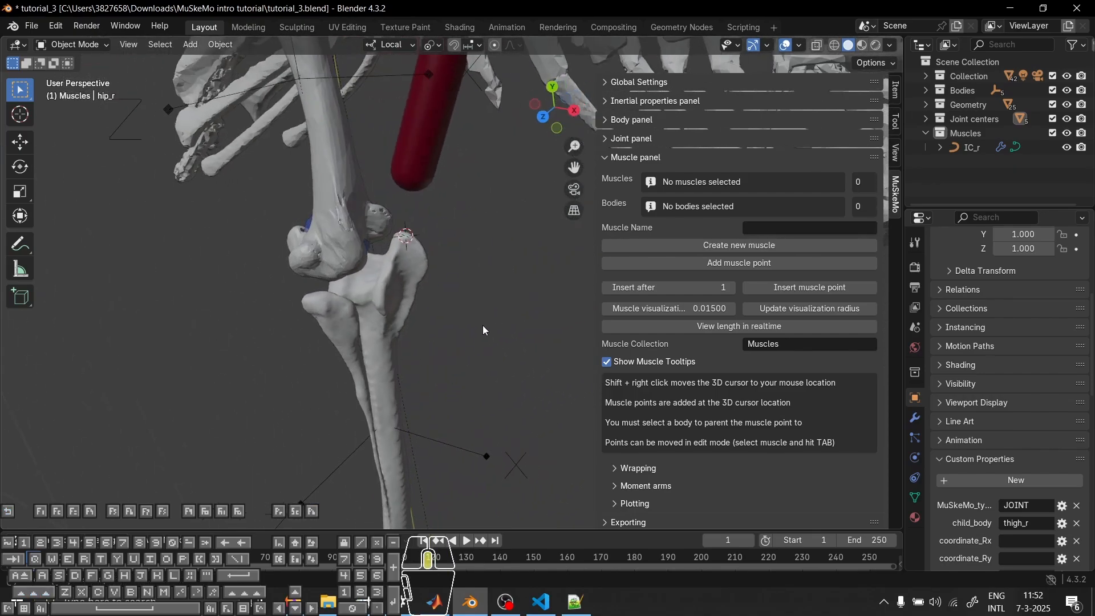
scroll(486, 423, down, 3)
Select the shank_r body together with the IC_r muscle and add a muscle point at the 3D cursor
click(469, 399)
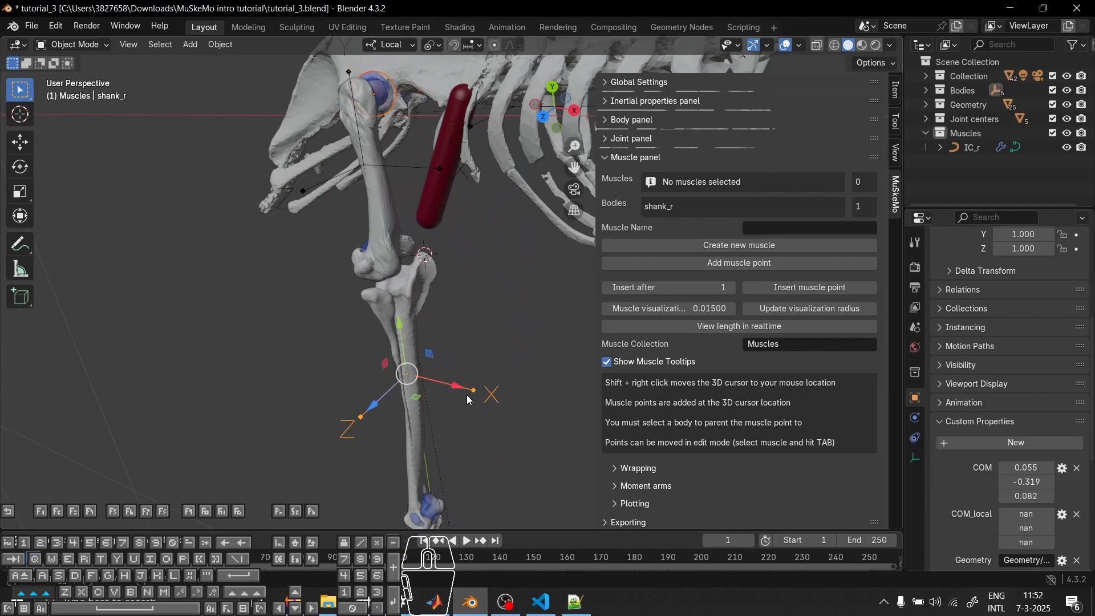
click(439, 212)
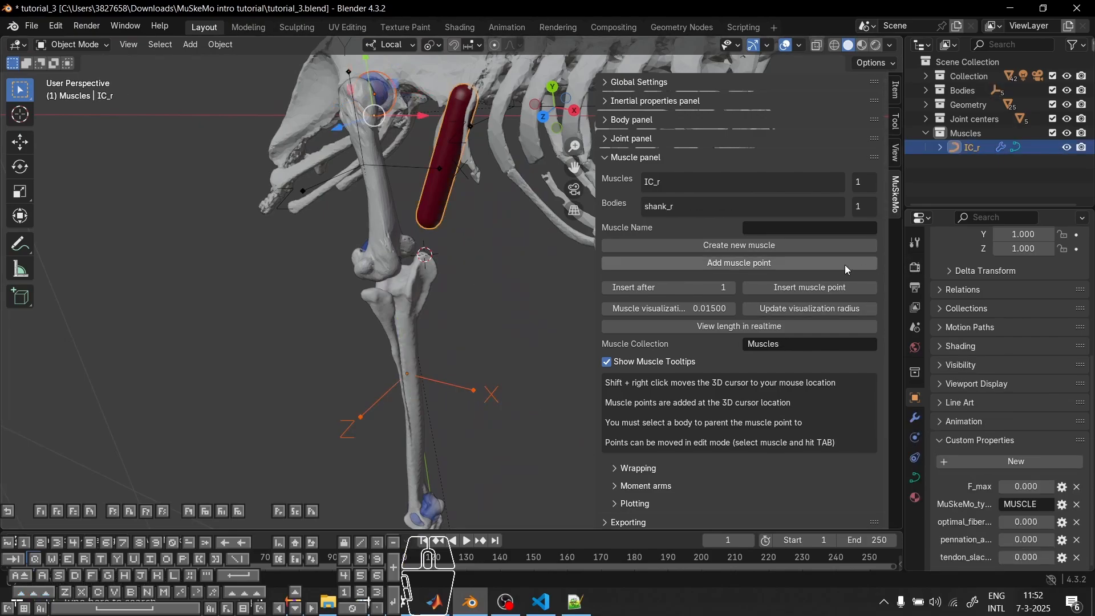
click(732, 263)
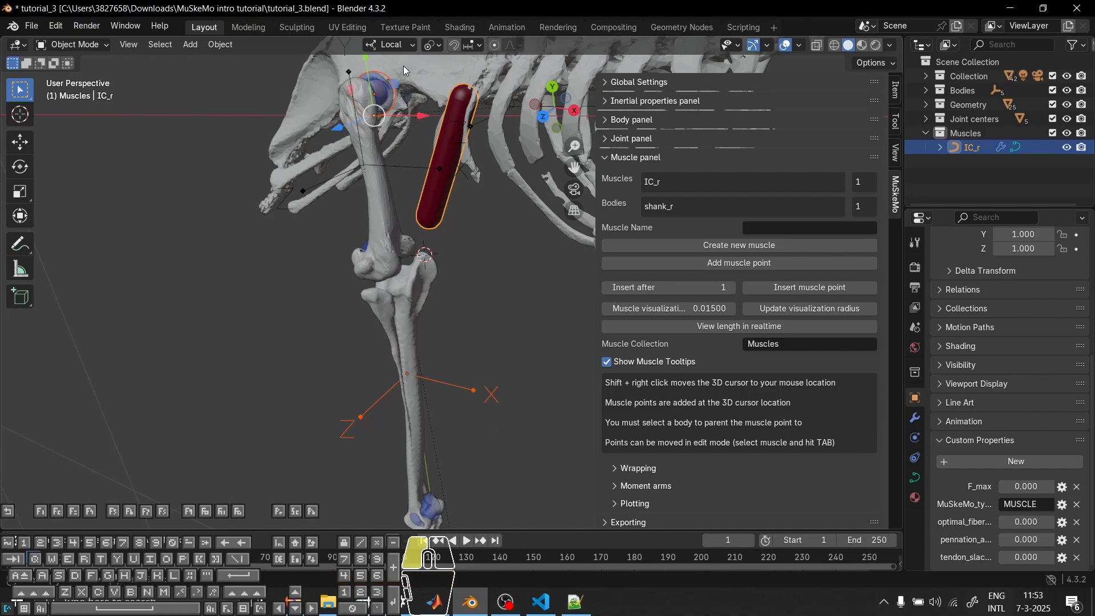
drag(403, 66, 382, 80)
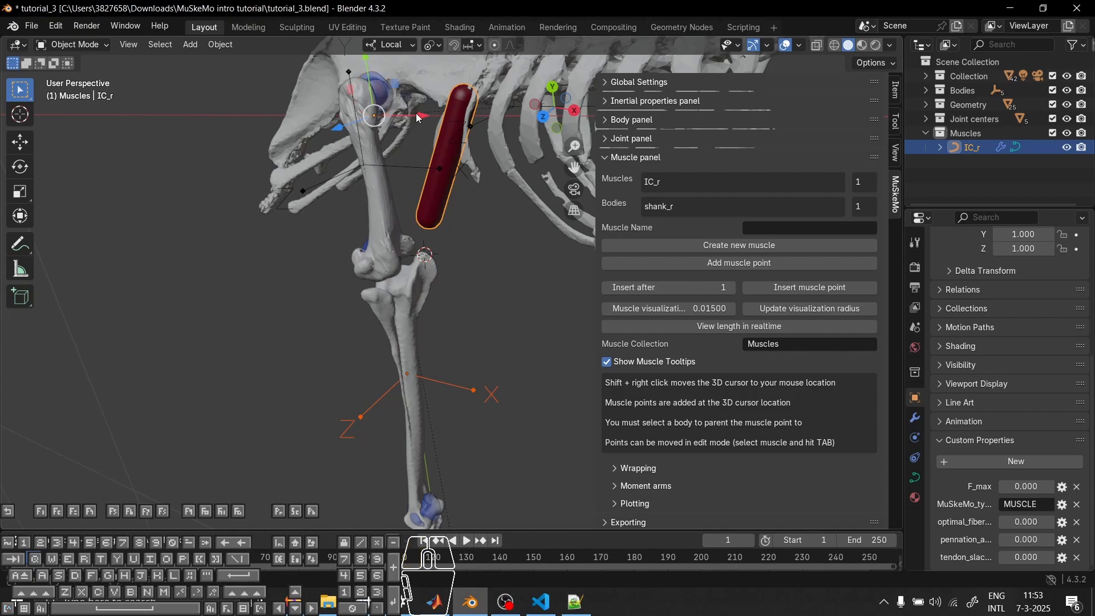
click(737, 262)
mouse_move(410, 279)
middle_down()
mouse_move(331, 275)
mouse_move(548, 446)
mouse_move(307, 308)
mouse_move(412, 379)
mouse_move(422, 267)
middle_up()
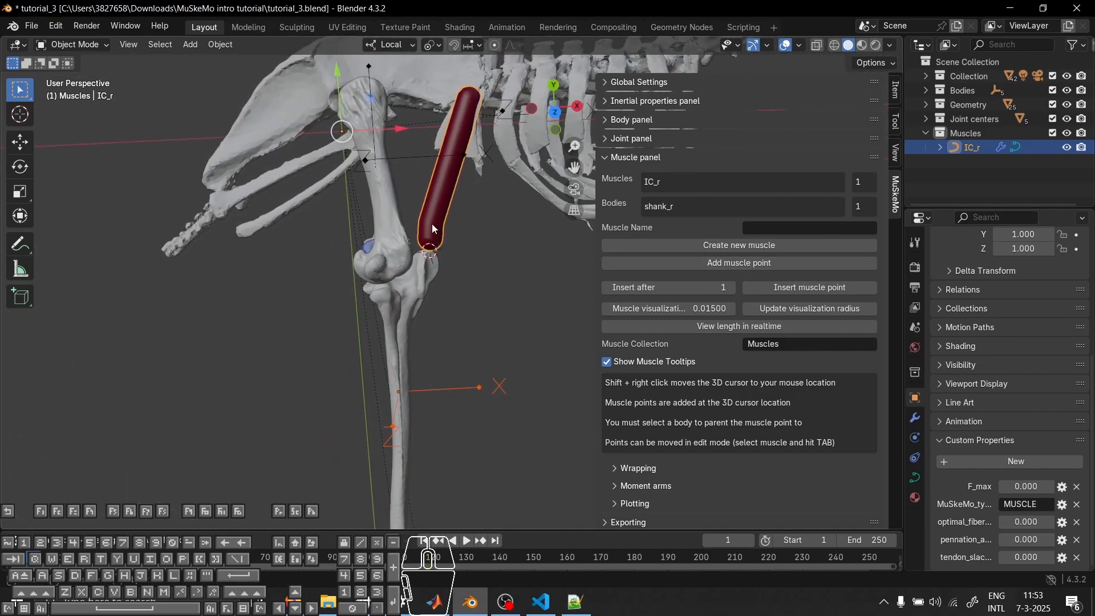
Try rotating the knee_r joint about its local Z axis to check how IC_r follows the shank, and undo the rotation
scroll(432, 271, up, 3)
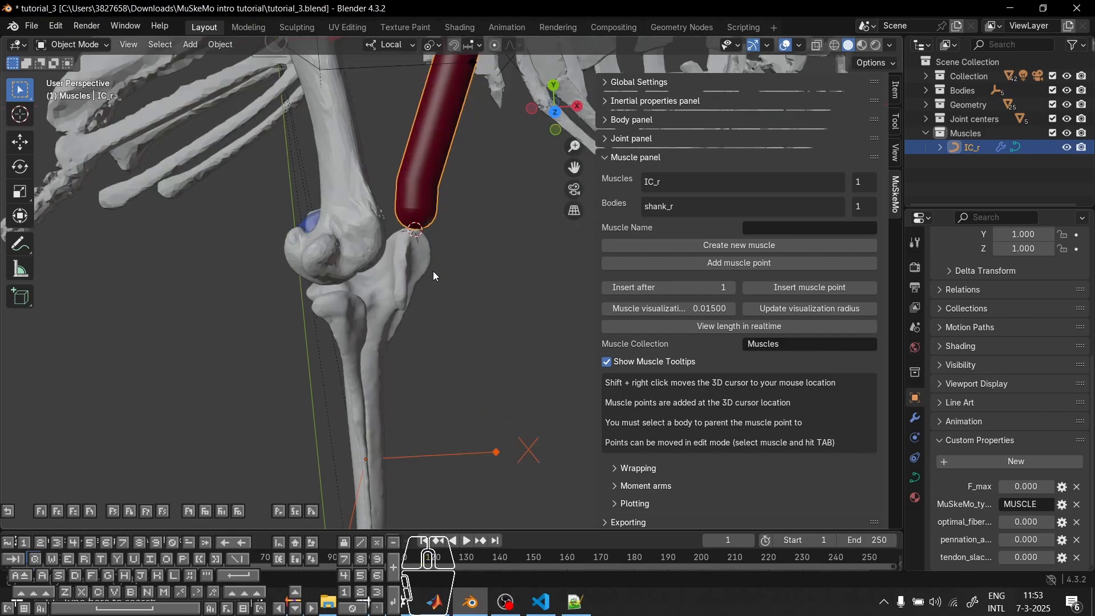
scroll(433, 272, down, 5)
scroll(433, 271, up, 4)
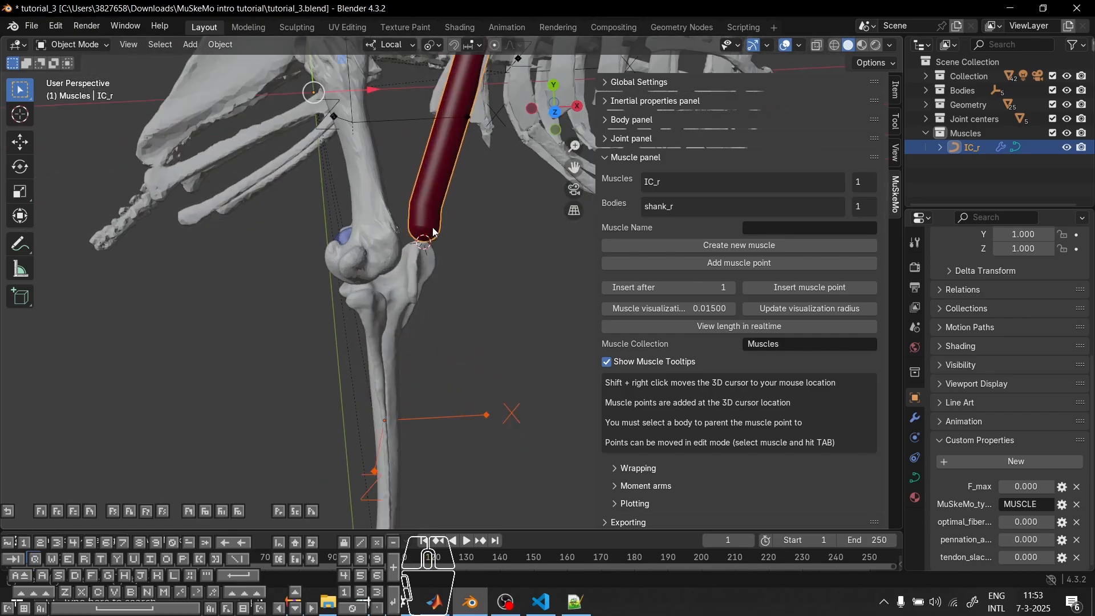
click(349, 262)
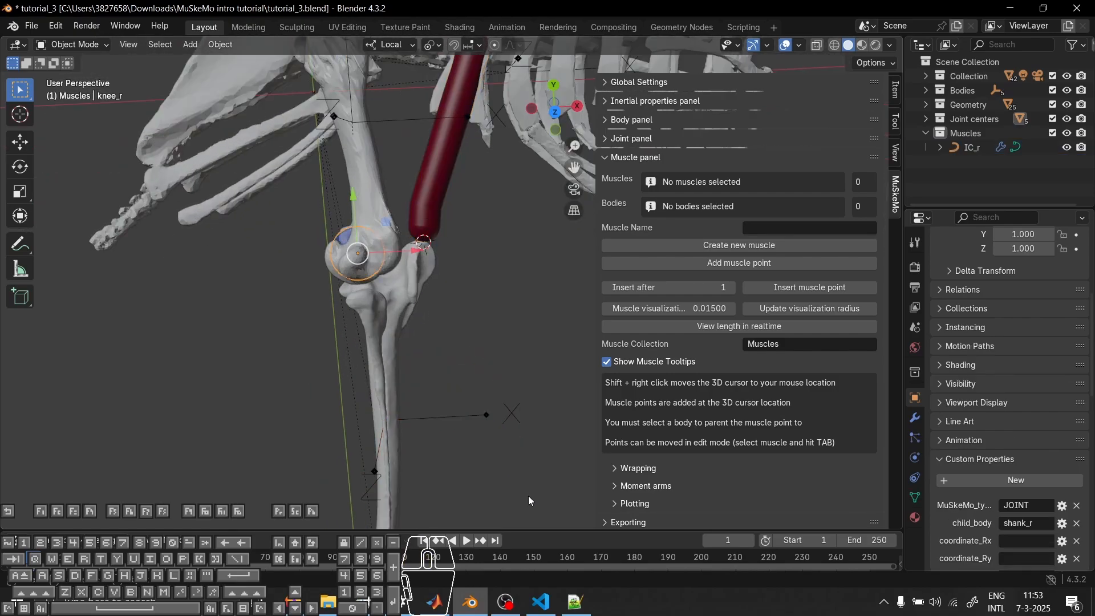
key(r)
key(z)
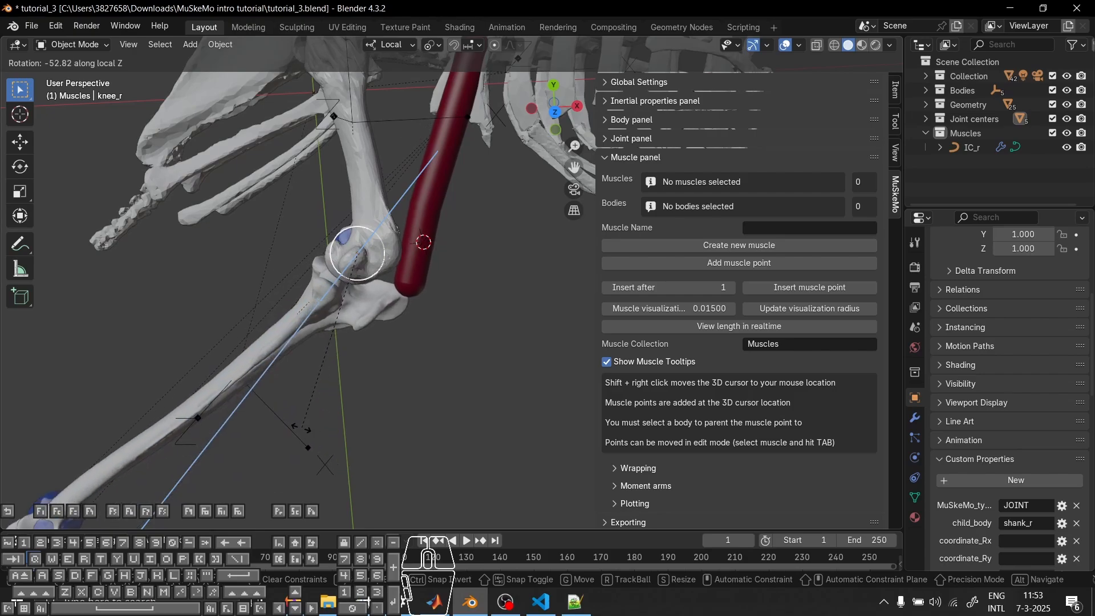
click(298, 427)
middle_drag(391, 288, 315, 309)
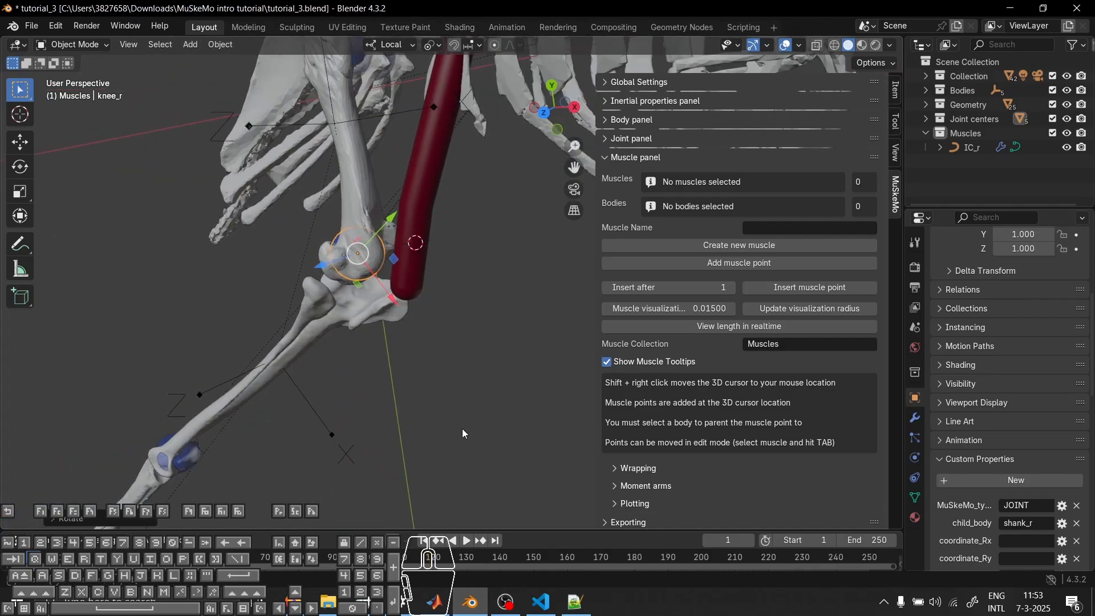
key(ctrl+z)
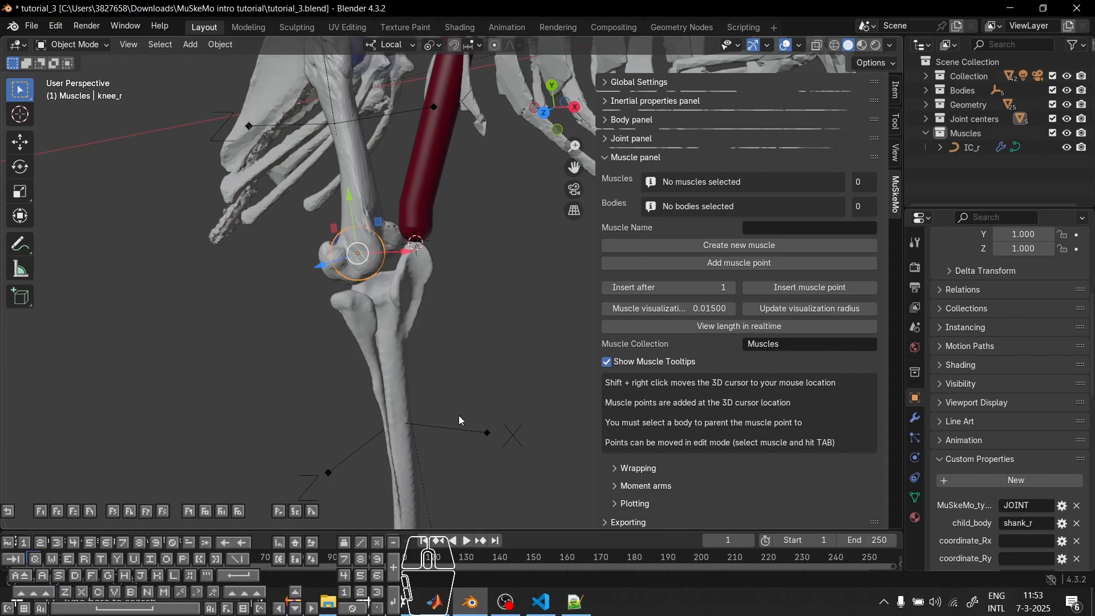
Place the 3D cursor on the rear part of the right pelvis for the first point of a new muscle
middle_drag(460, 421, 512, 407)
scroll(501, 336, down, 5)
scroll(513, 394, up, 6)
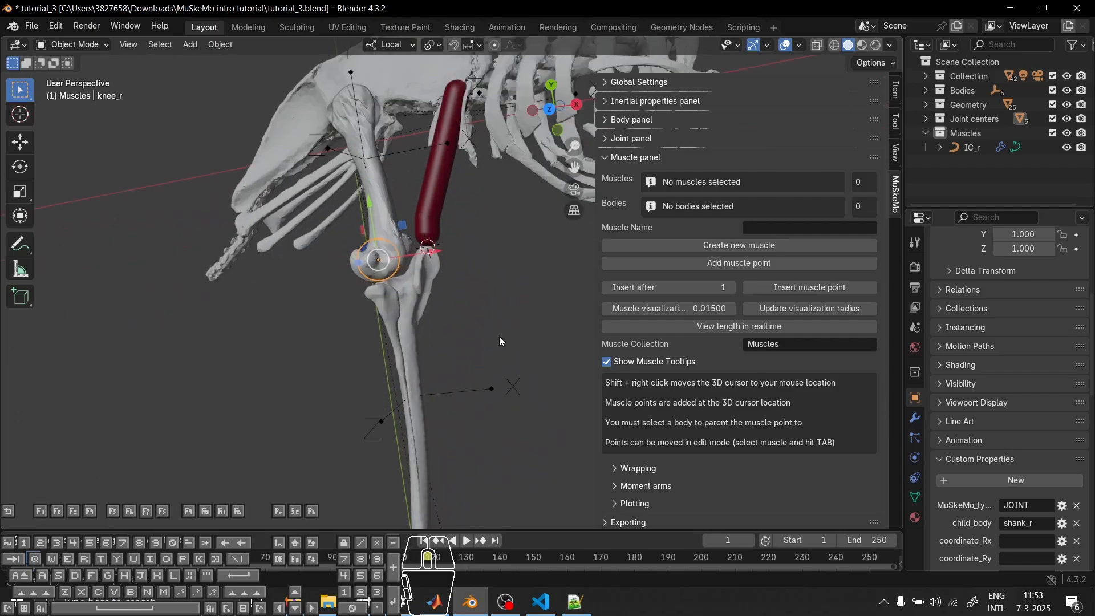
middle_drag(499, 337, 447, 368)
scroll(425, 310, down, 4)
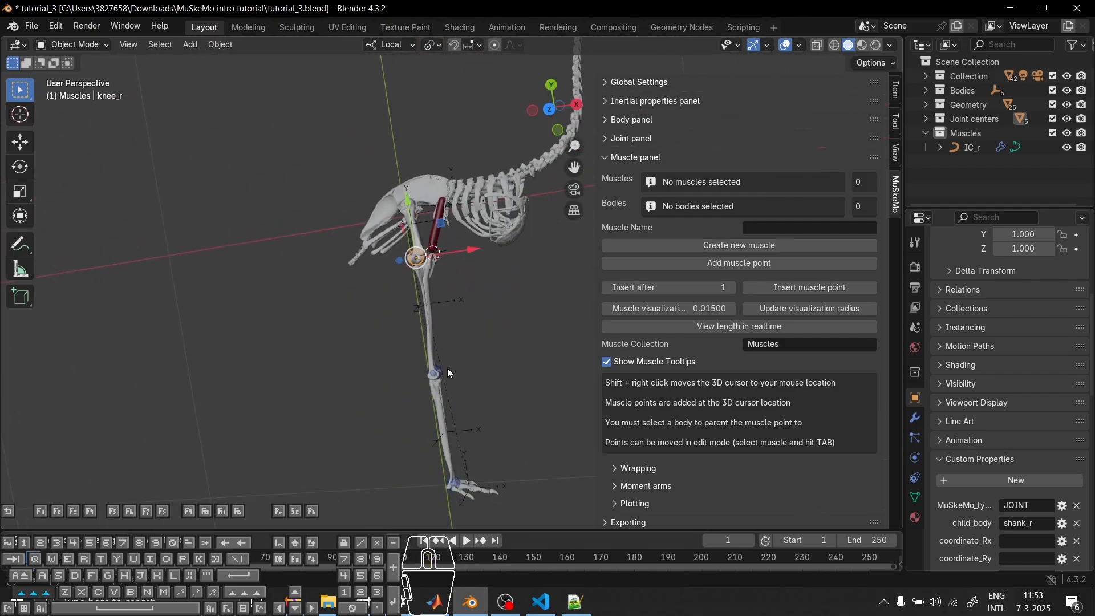
scroll(447, 368, up, 5)
middle_drag(346, 223, 285, 199)
shift+right_click(259, 178)
shift+right_click(264, 186)
Create a new muscle named CFP_r at the 3D cursor, with its first point parented to the pelvisHAT body
middle_drag(365, 216, 439, 233)
click(769, 229)
text(CFP_r)
key(Return)
middle_drag(399, 308, 396, 388)
scroll(399, 296, up, 2)
scroll(502, 228, down, 3)
click(503, 205)
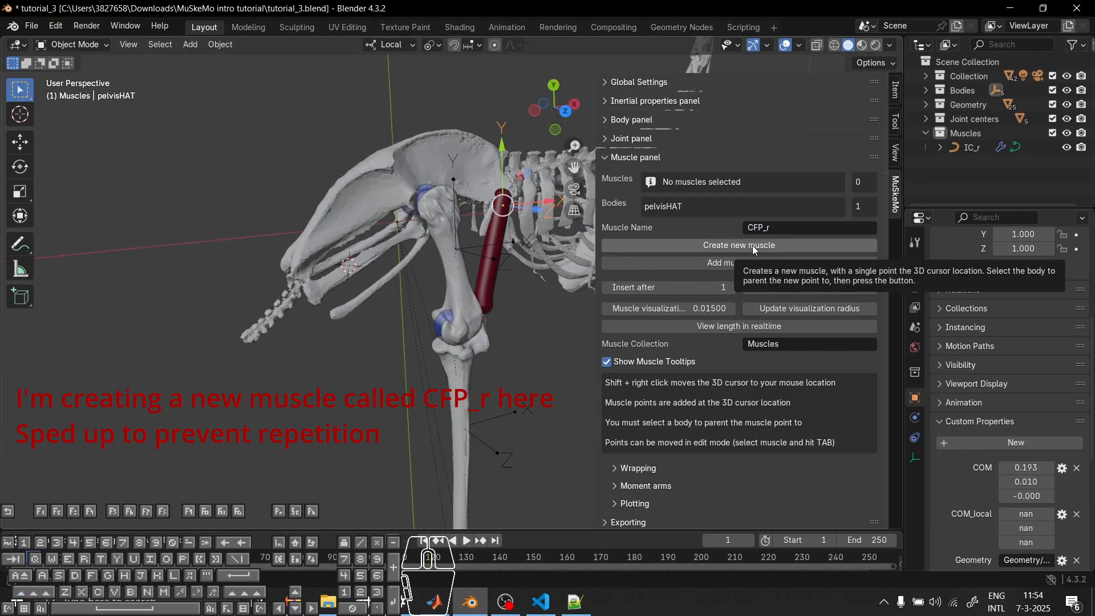
click(759, 245)
Place the 3D cursor on the back of the upper femur and add a CFP_r muscle point there, parented to the thigh body
scroll(445, 262, up, 1)
shift+middle_drag(444, 263, 441, 248)
middle_drag(388, 310, 496, 311)
click(432, 214)
shift+right_click(409, 206)
middle_drag(409, 207, 290, 231)
click(759, 262)
shift+click(291, 229)
click(762, 264)
Try rotating the hip_r joint to check how CFP_r follows the thigh, and cancel the rotation
middle_drag(365, 128, 399, 126)
click(398, 126)
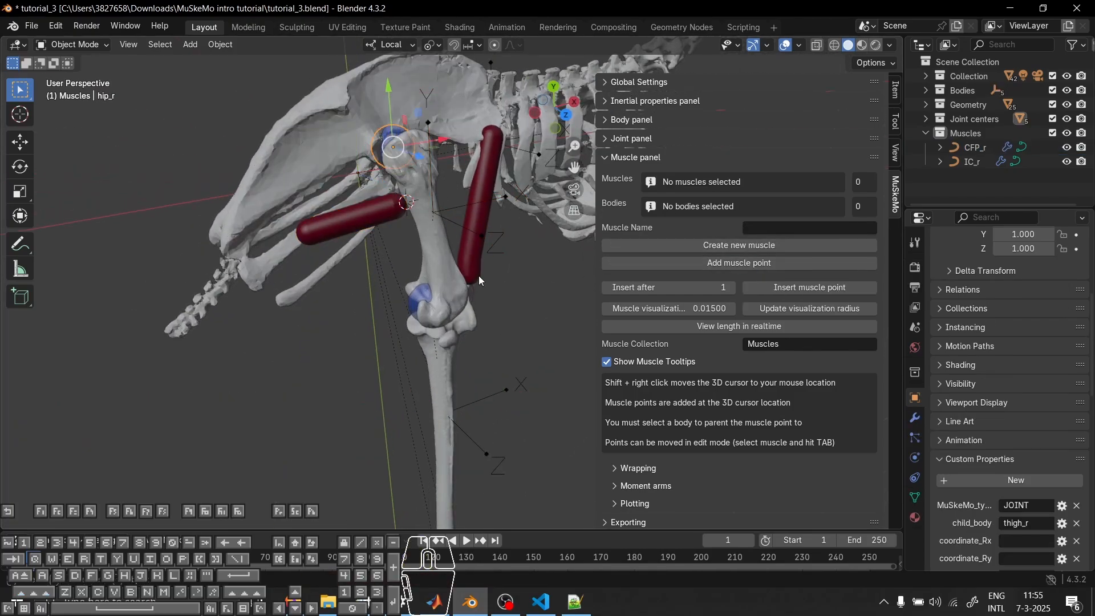
scroll(477, 275, down, 4)
middle_drag(532, 443, 532, 398)
key(r)
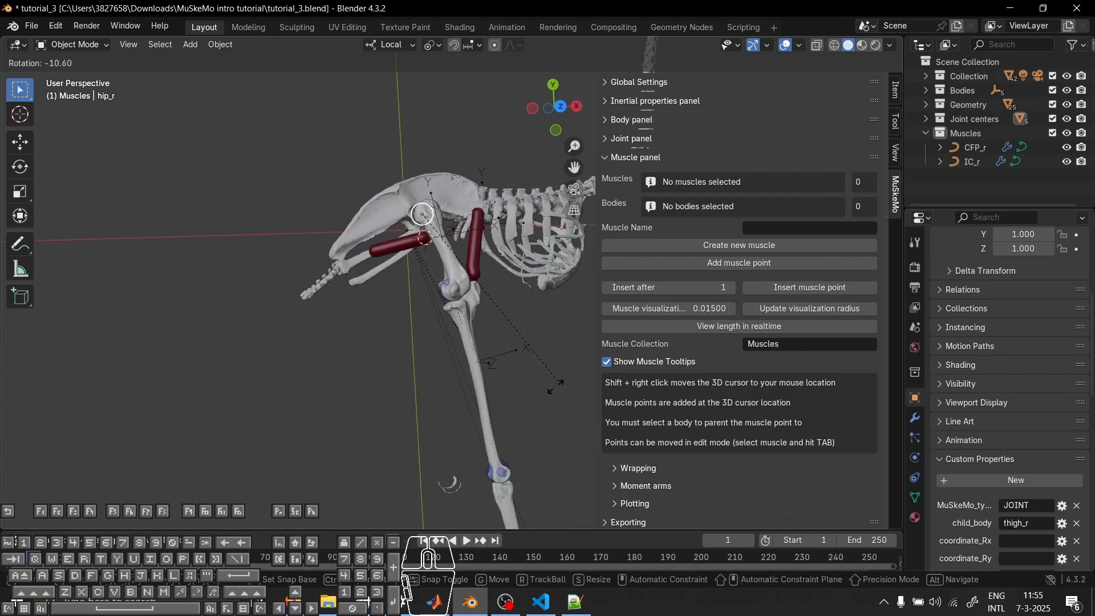
right_click(526, 345)
Edit the CFP_r curve and move its femur-end control point down to about the middle of the femur shaft
scroll(394, 271, up, 6)
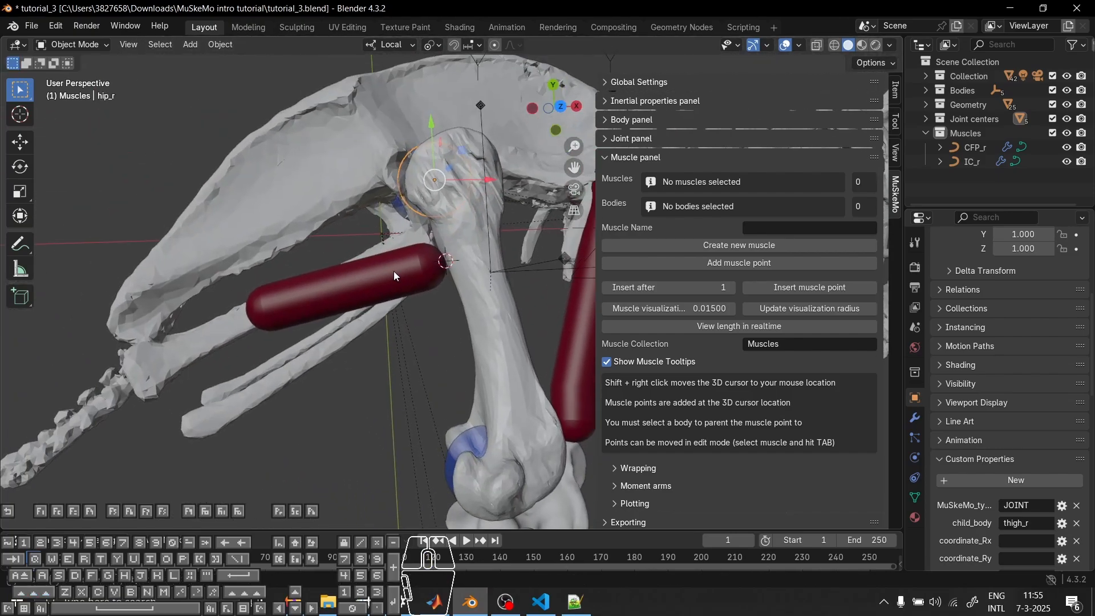
click(402, 279)
middle_drag(418, 299, 422, 273)
key(Tab)
click(430, 274)
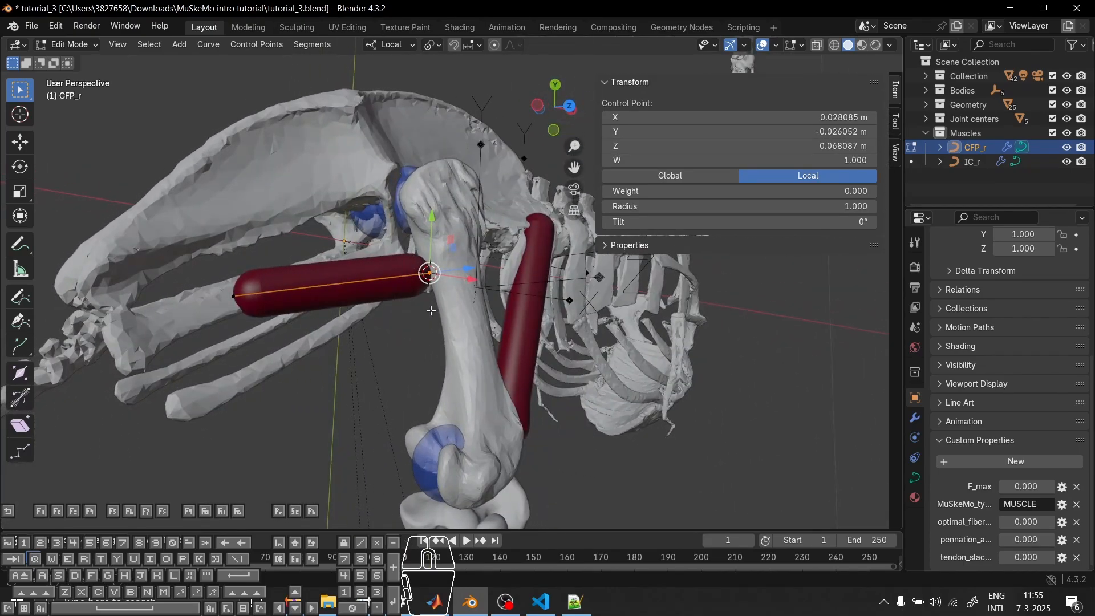
middle_drag(431, 311, 452, 284)
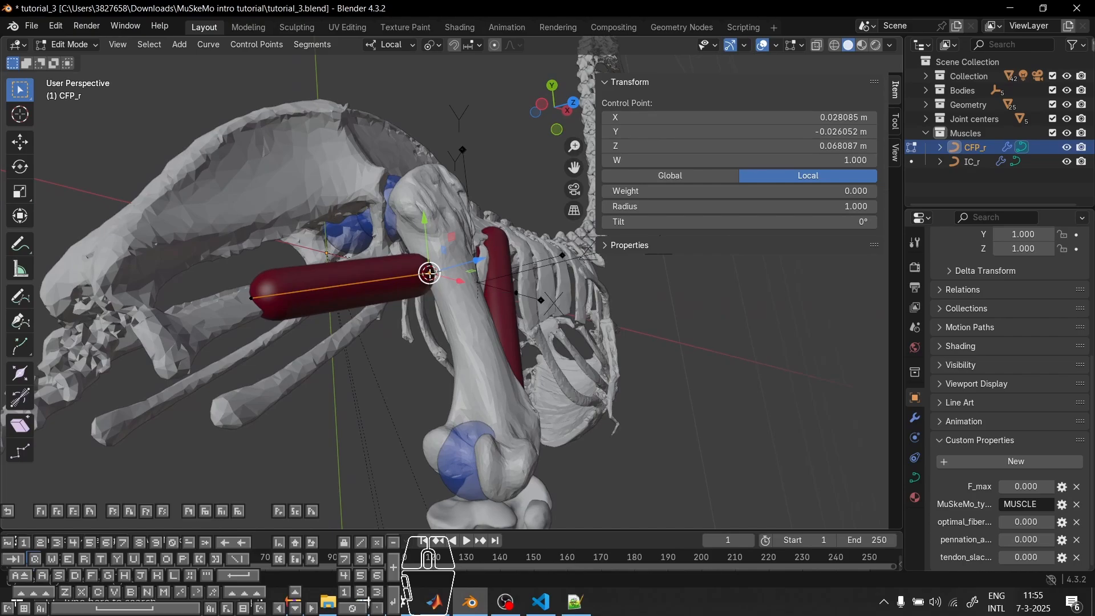
key(g)
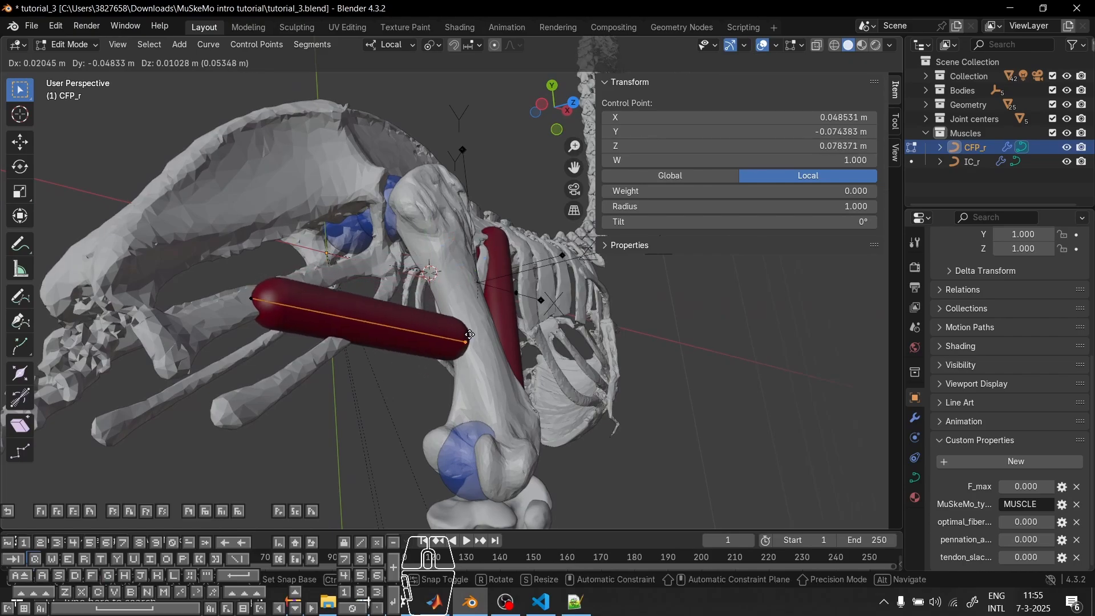
click(457, 339)
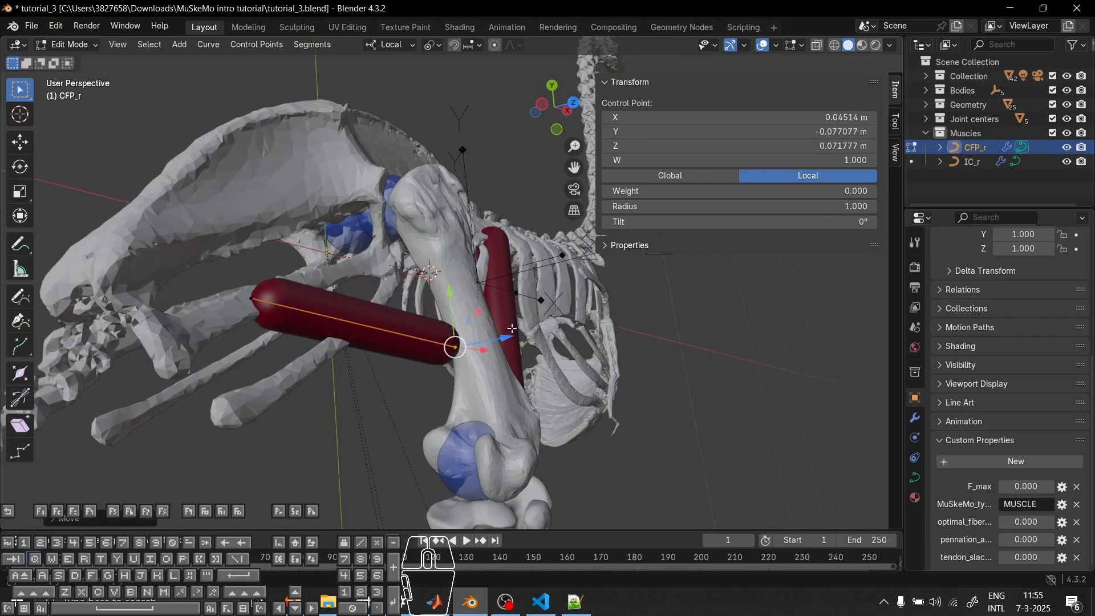
Turn on snapping and set the snap target to Face
middle_drag(512, 329, 423, 351)
scroll(402, 349, up, 6)
scroll(449, 390, down, 2)
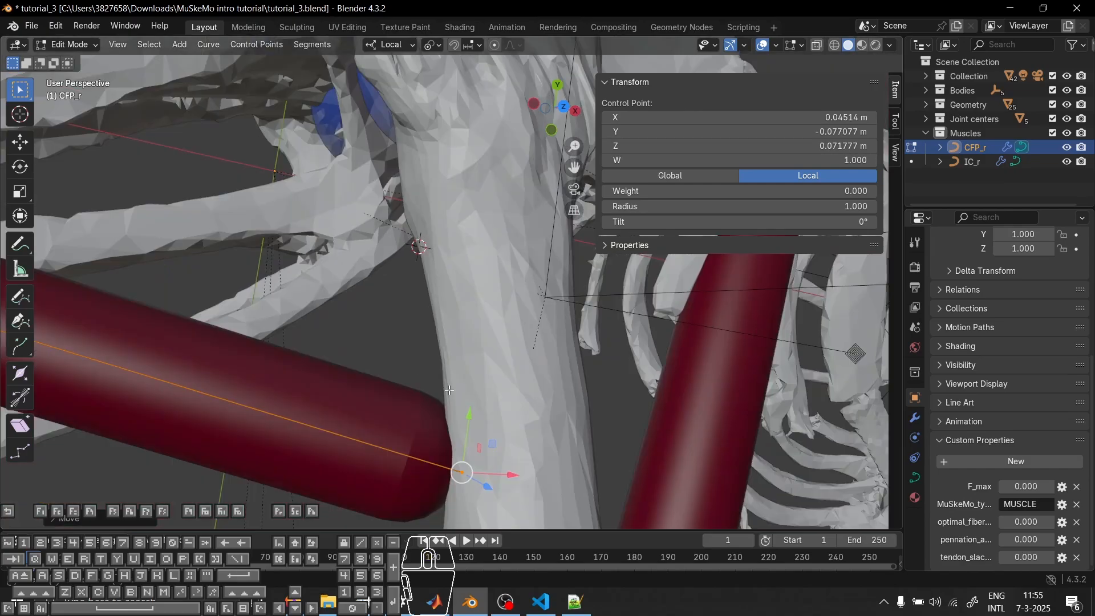
shift+middle_drag(487, 500, 455, 381)
scroll(418, 389, down, 4)
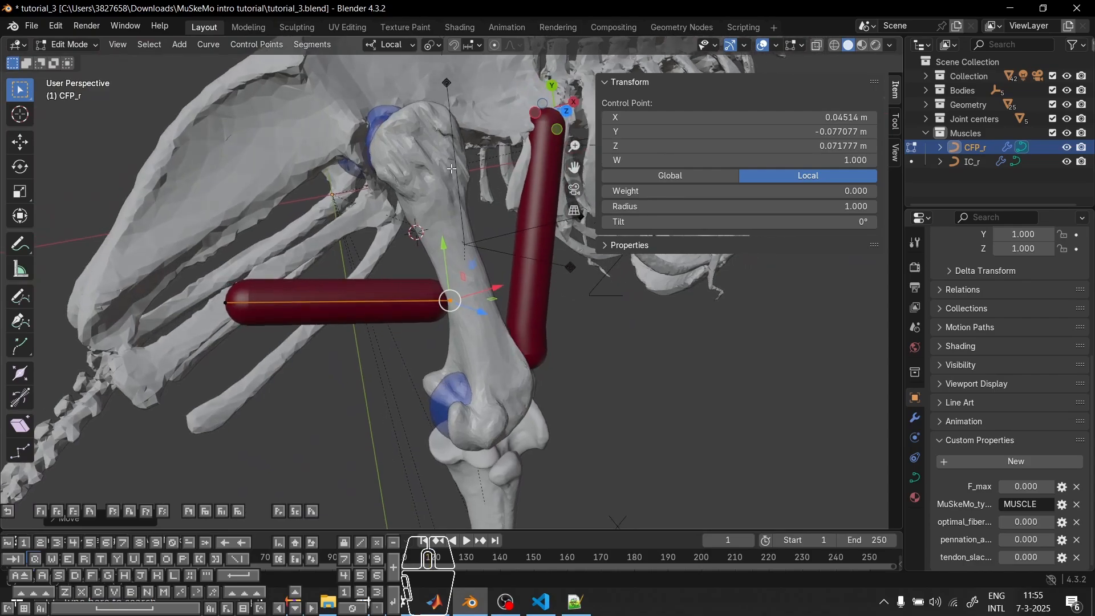
middle_drag(440, 248, 477, 193)
scroll(484, 84, up, 4)
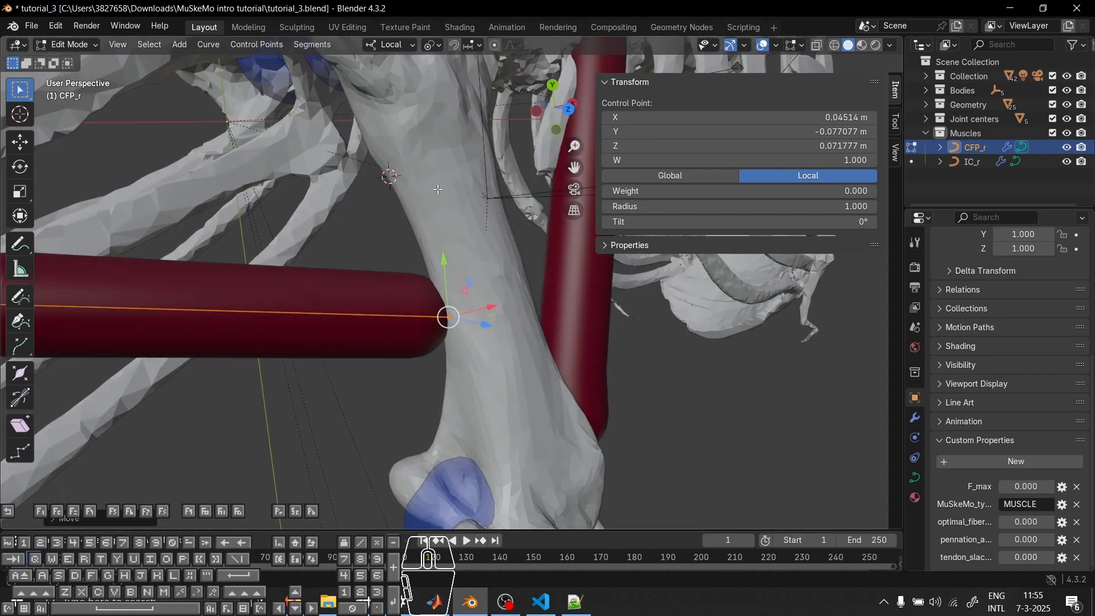
click(456, 45)
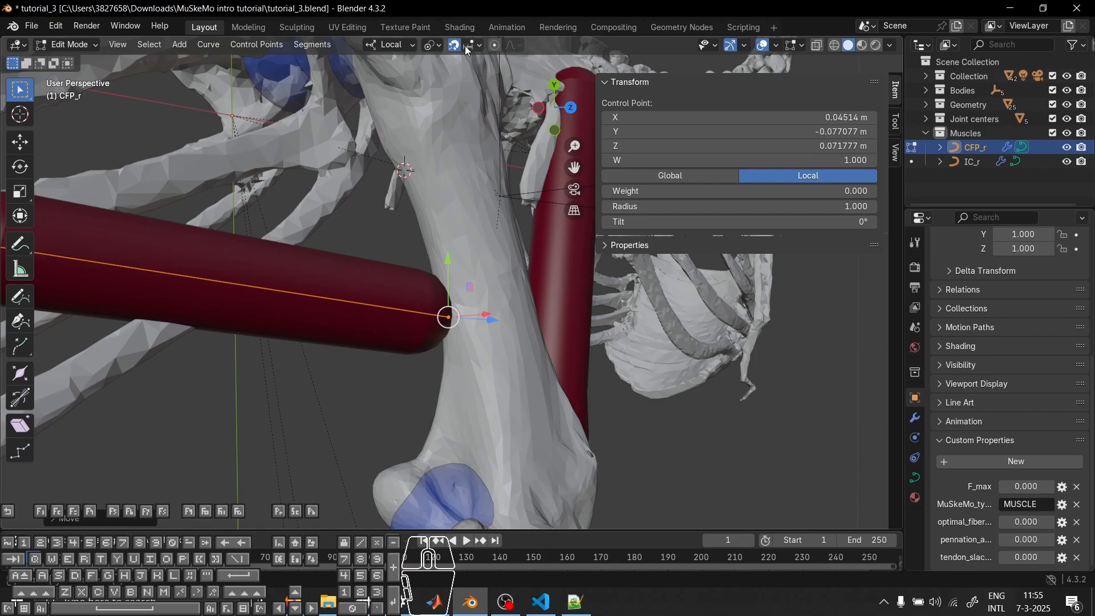
click(468, 47)
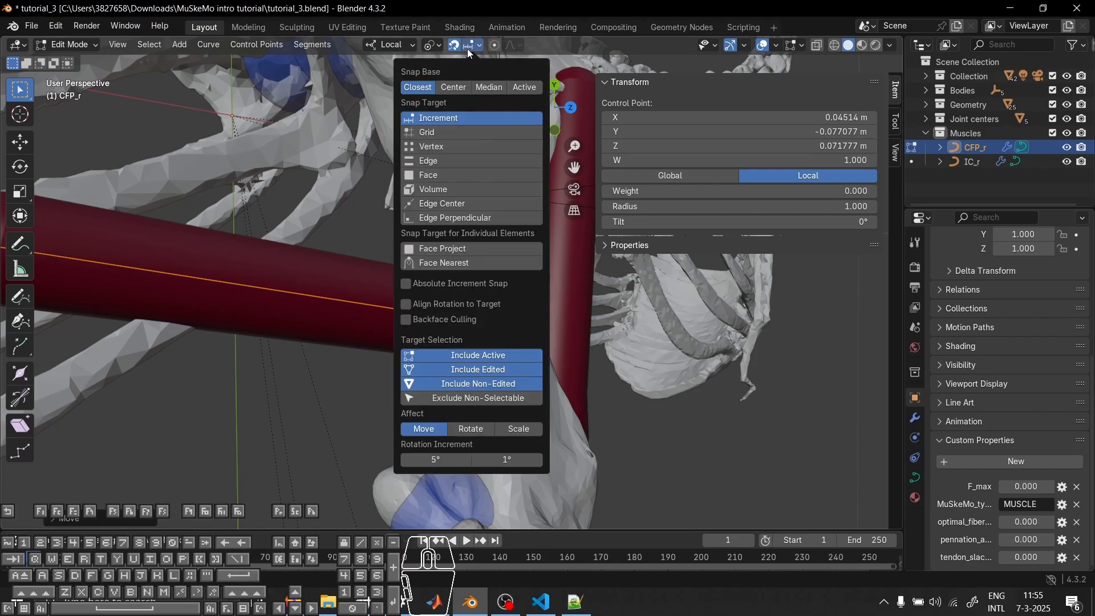
click(430, 176)
Move the femur-end control point of CFP_r so it snaps onto the rear surface of the femur shaft
middle_drag(432, 473, 434, 331)
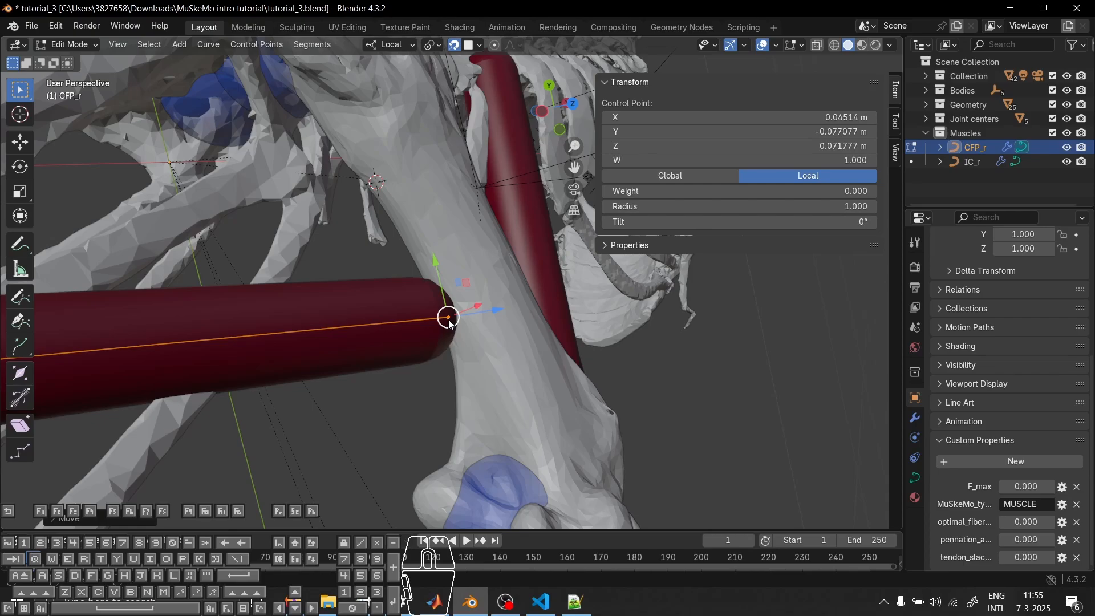
scroll(449, 320, down, 5)
scroll(448, 320, up, 7)
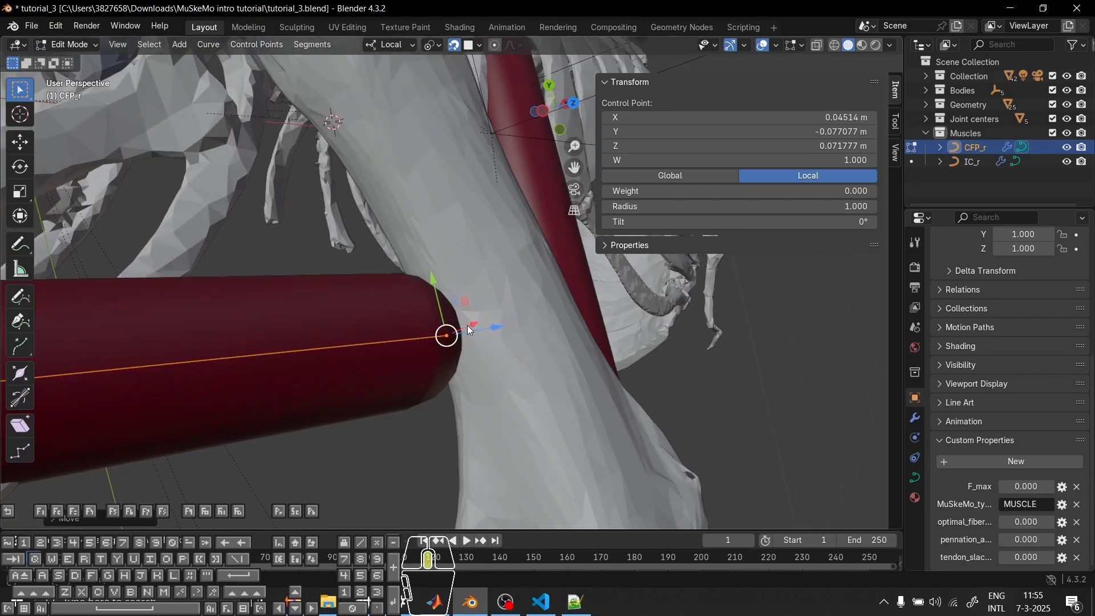
key(g)
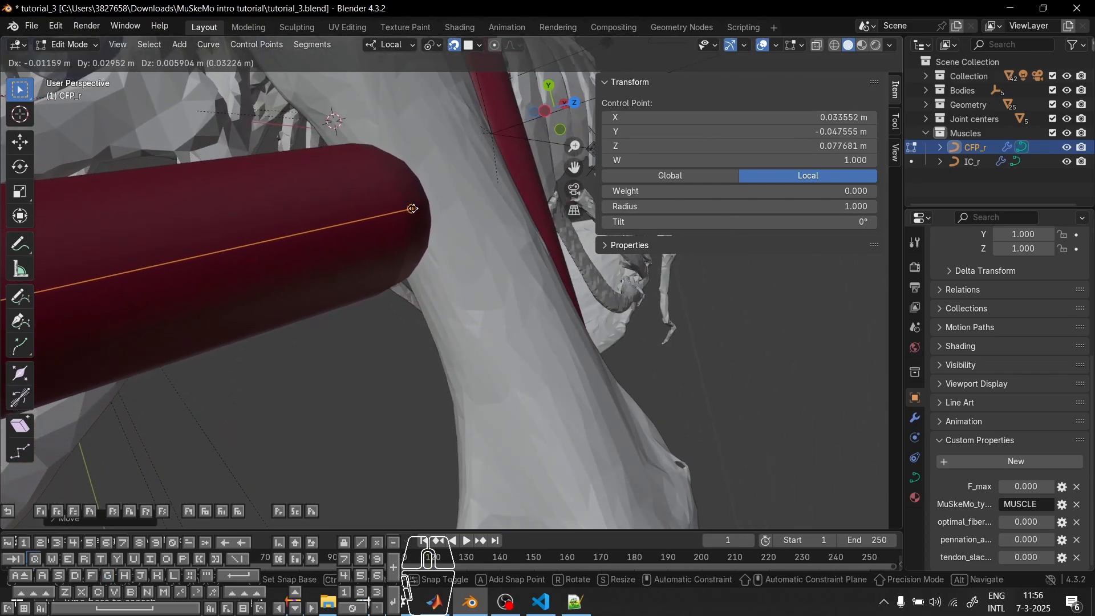
click(455, 298)
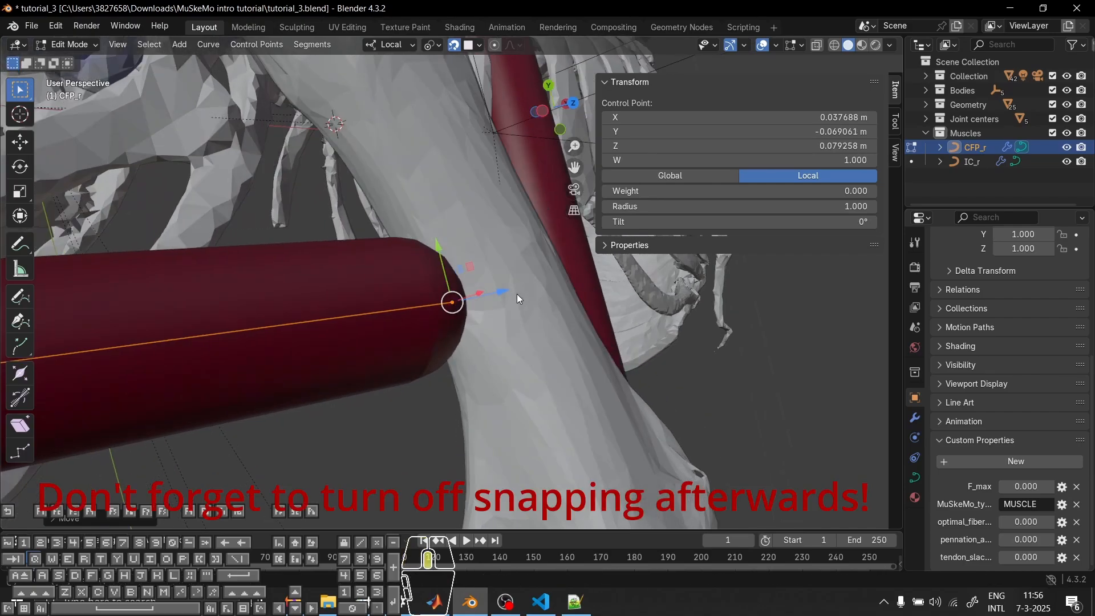
middle_drag(516, 293, 437, 389)
scroll(409, 315, down, 7)
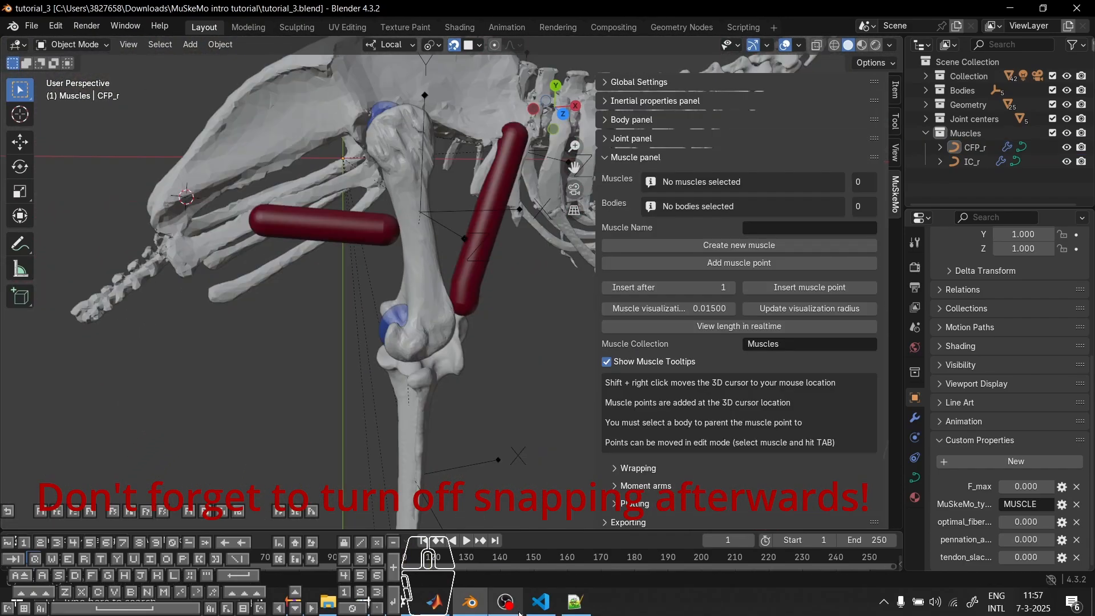
Create a new muscle named ILFB_r with its first point on the outer rear surface of the pelvis, parented to pelvisHAT
middle_drag(478, 393, 422, 288)
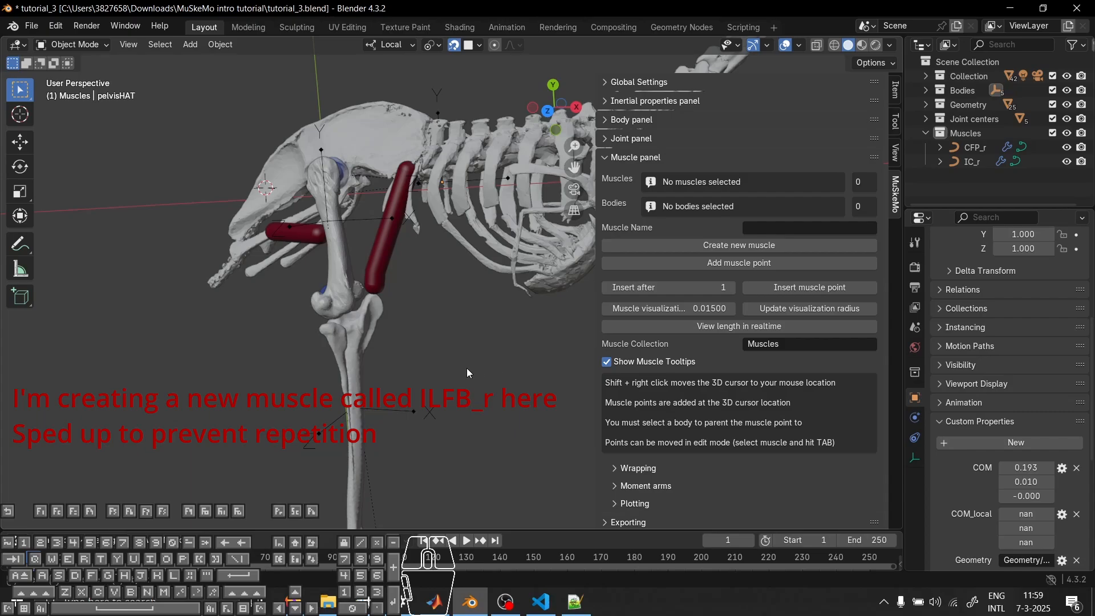
middle_drag(466, 368, 257, 239)
shift+right_click(239, 176)
click(426, 114)
click(772, 227)
text(ILFB_r)
key(Return)
click(753, 246)
Place the 3D cursor on the outer side of the upper shank, below the knee, for the next ILFB_r point
middle_drag(434, 342, 439, 325)
shift+right_click(422, 382)
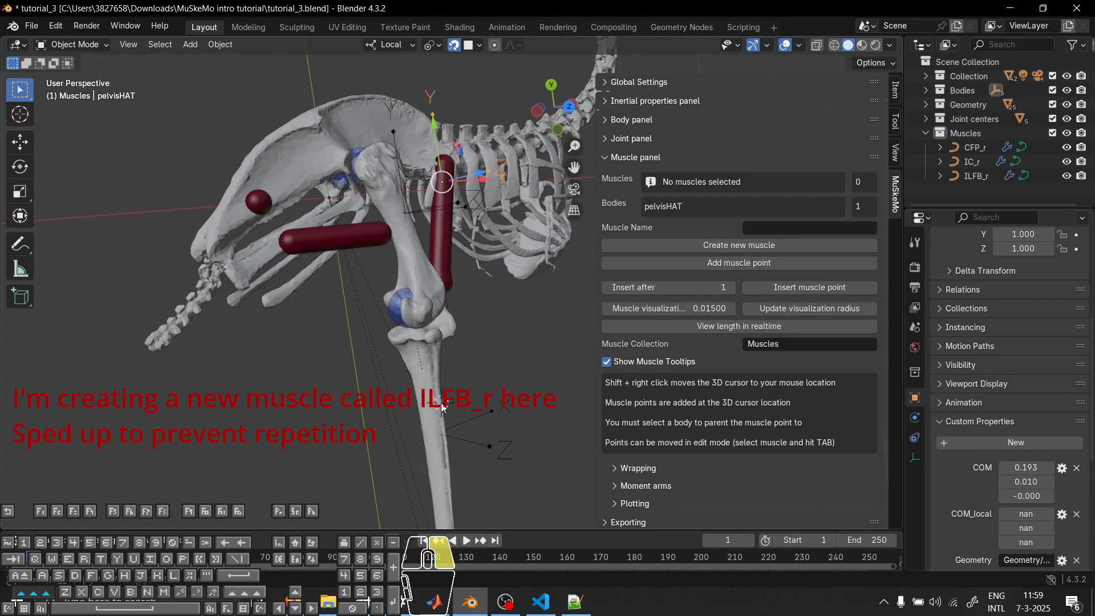
middle_drag(422, 382, 399, 342)
scroll(399, 342, up, 5)
scroll(436, 419, down, 4)
middle_drag(436, 420, 382, 370)
Select the shank_r body together with the ILFB_r muscle and add a muscle point at the 3D cursor
click(420, 411)
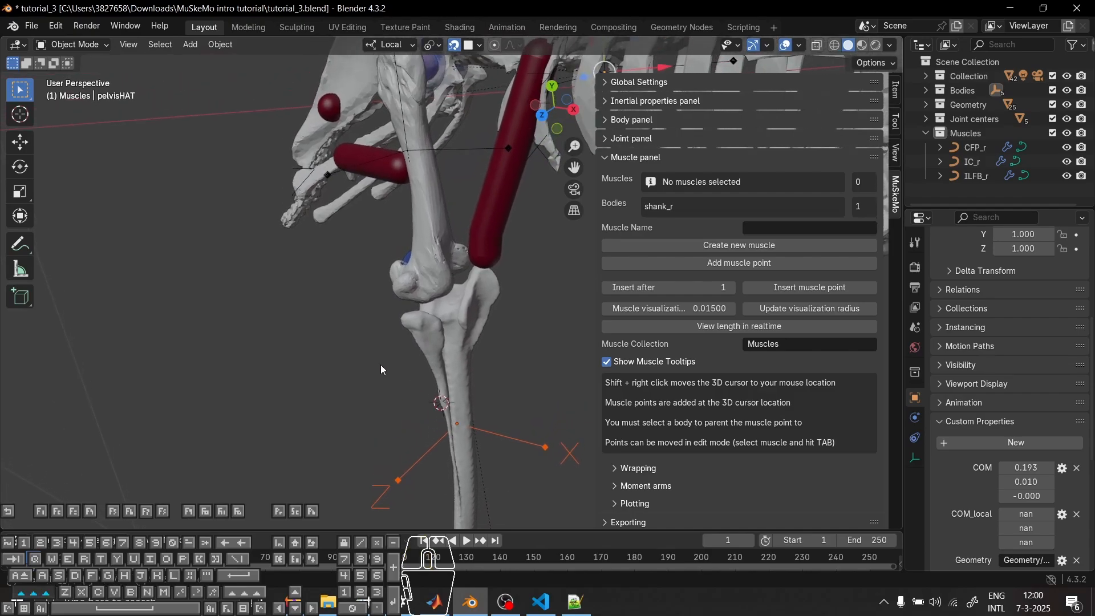
click(327, 105)
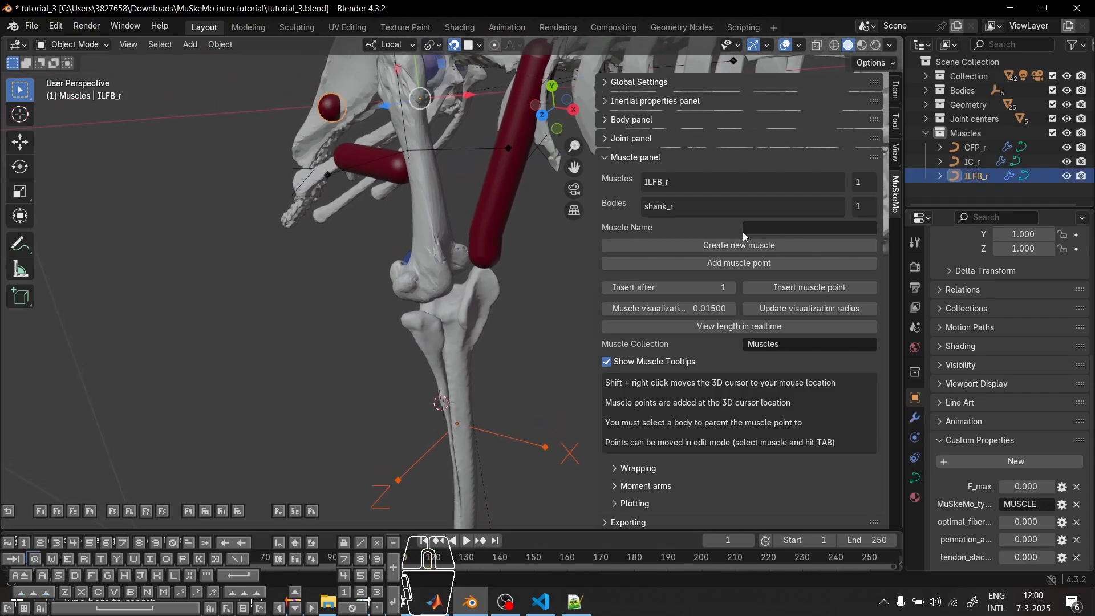
click(740, 266)
middle_drag(448, 386, 294, 98)
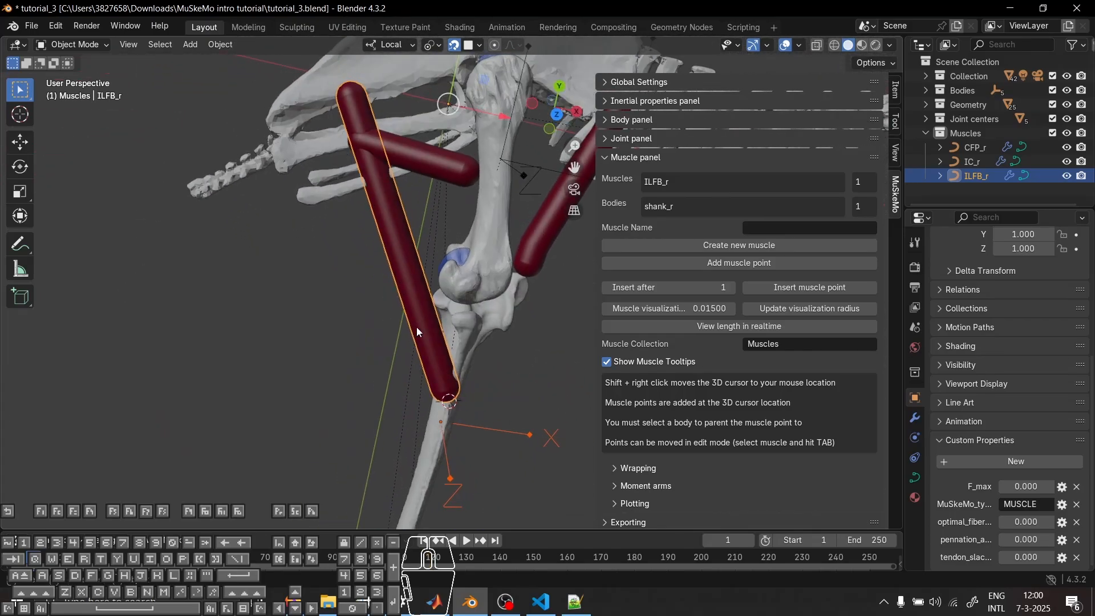
middle_drag(449, 377, 359, 178)
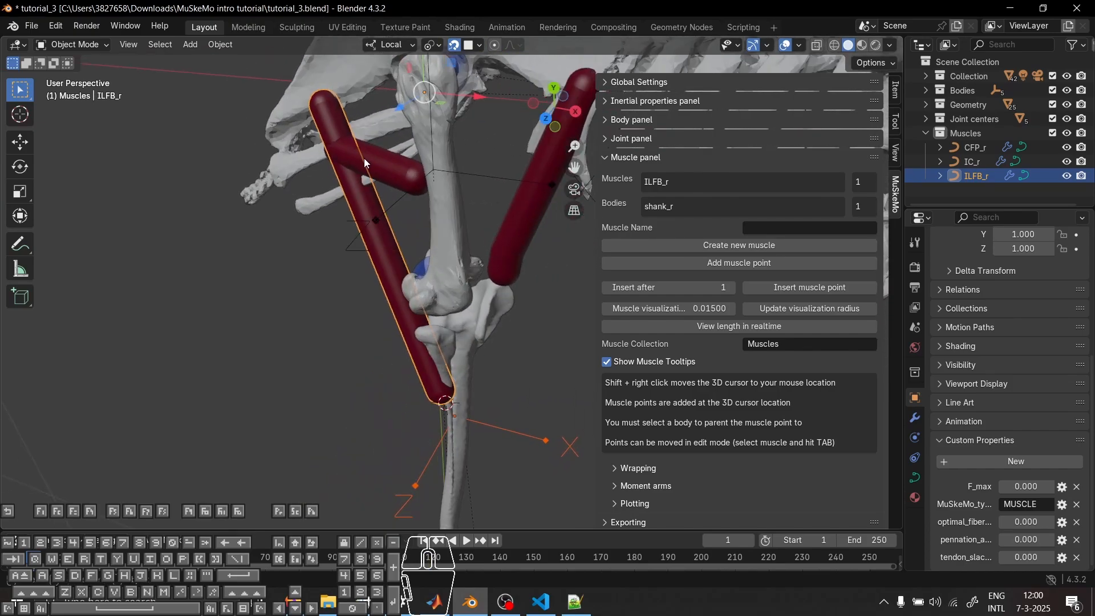
middle_drag(478, 268, 426, 346)
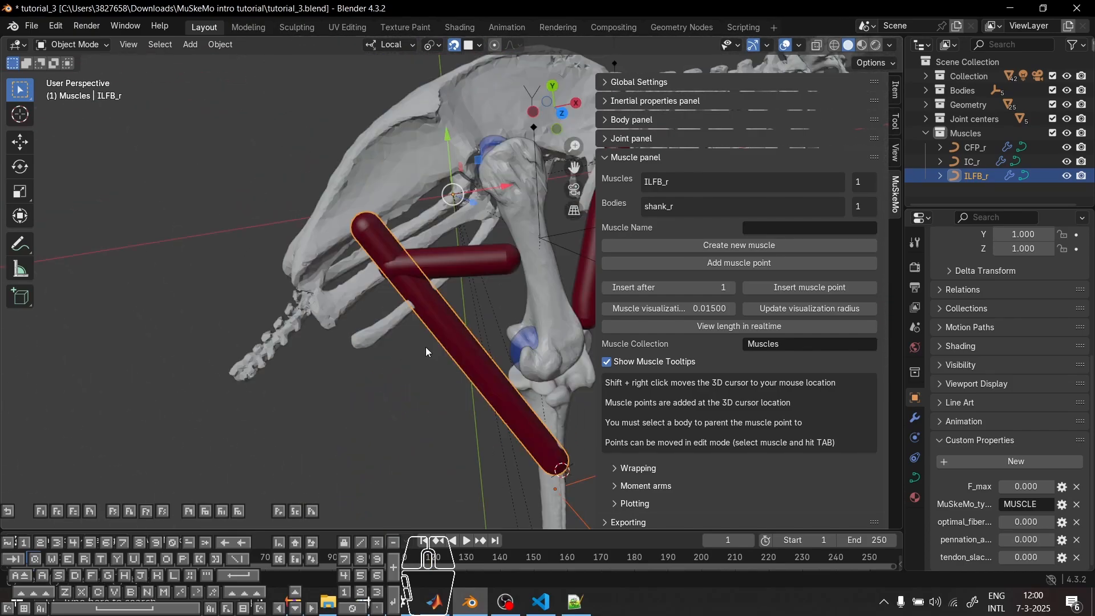
Examine the existing points of the ILFB_r muscle in edit mode from several angles, and return to object mode
middle_drag(427, 448, 534, 276)
key(Tab)
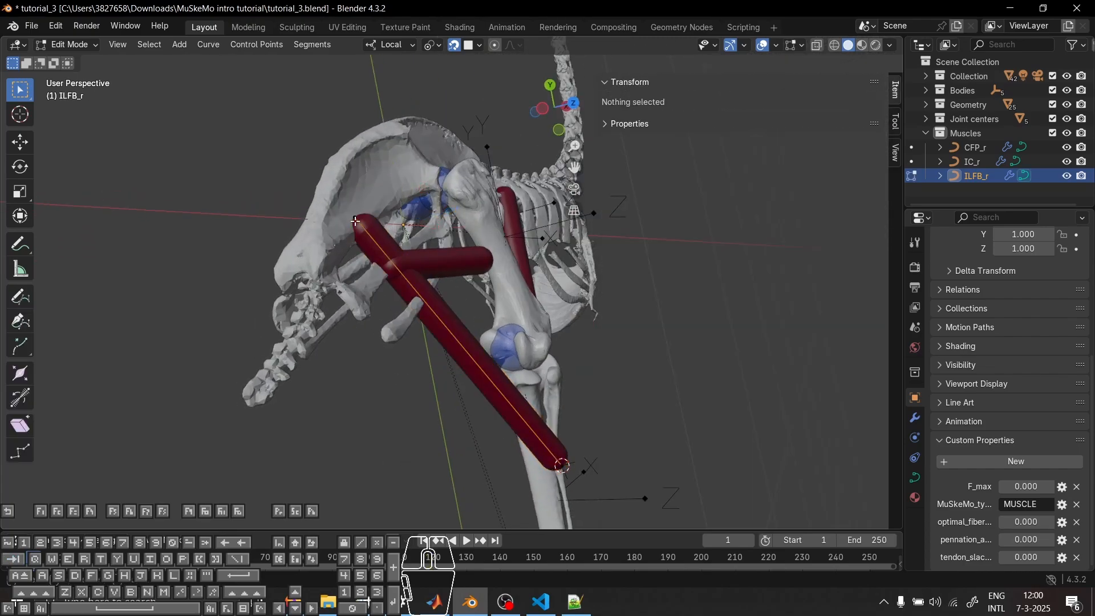
middle_drag(563, 466, 406, 259)
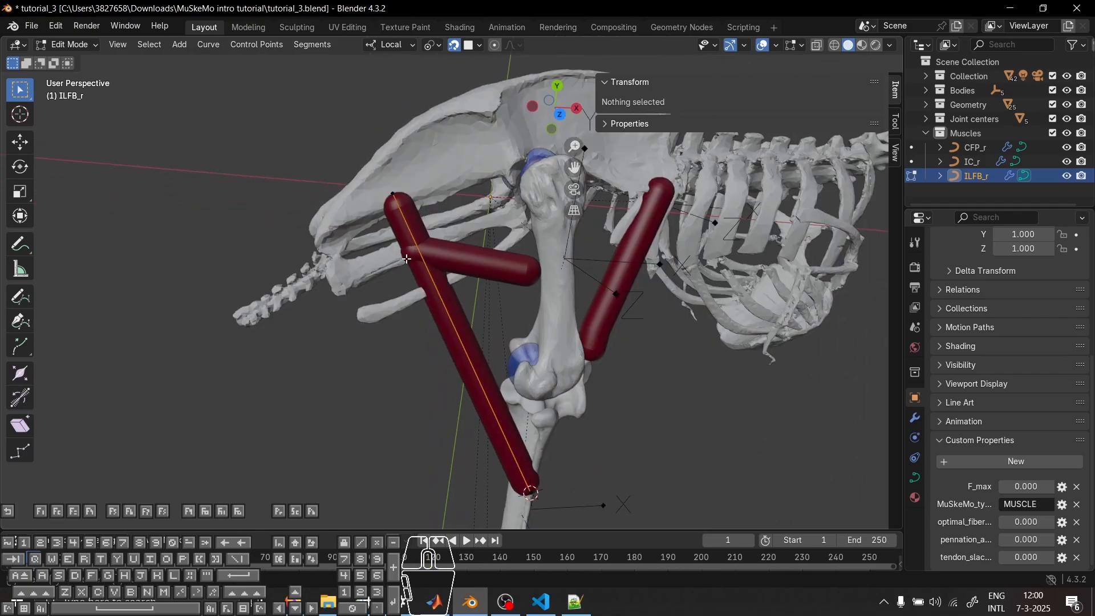
key(Tab)
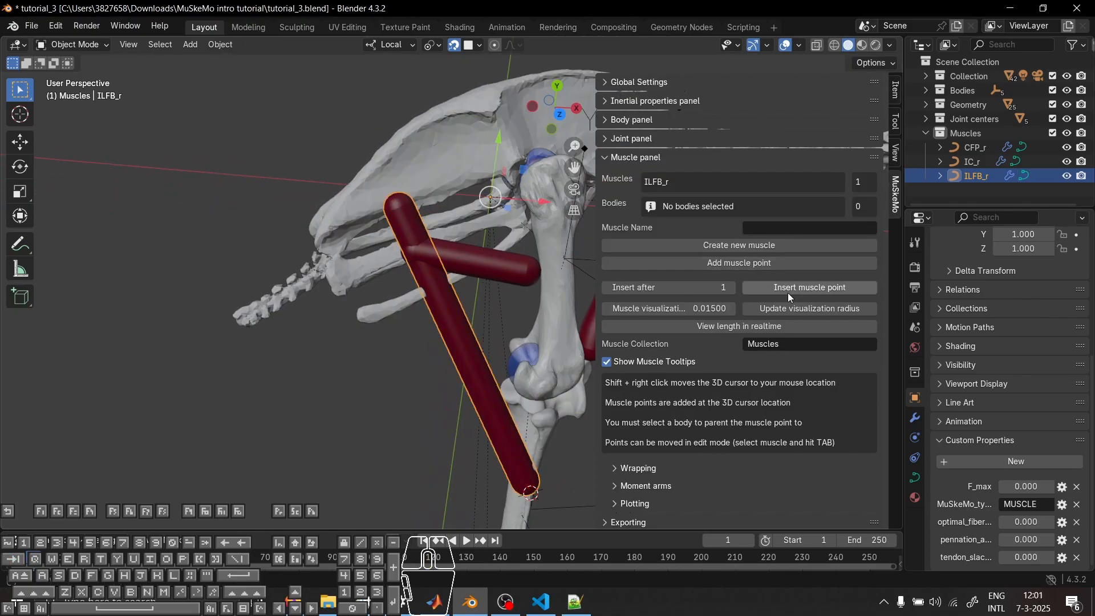
click(730, 287)
click(730, 287)
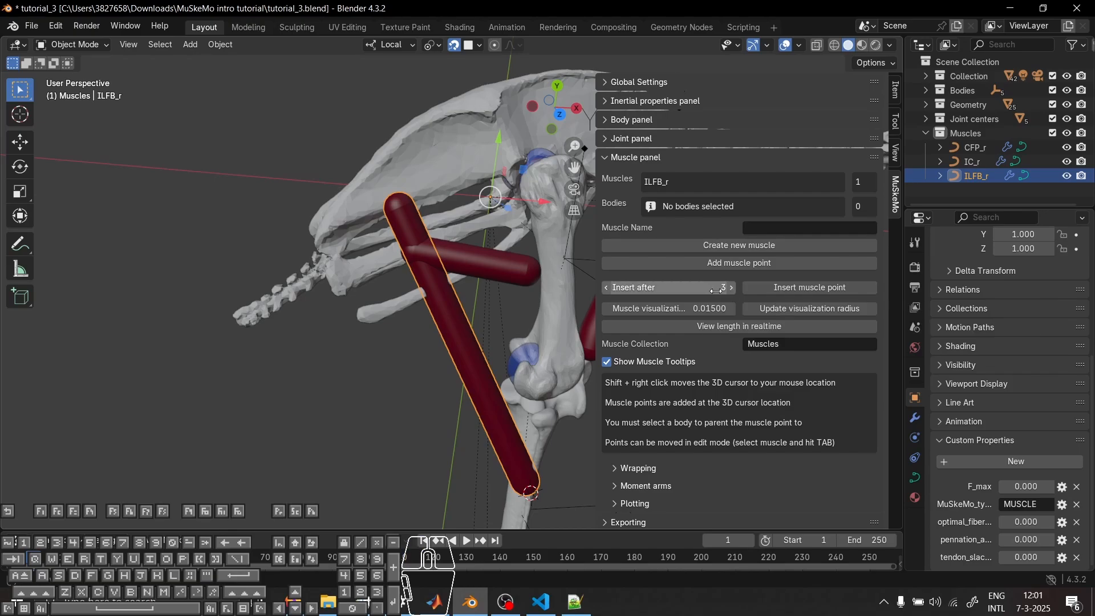
click(606, 287)
click(605, 287)
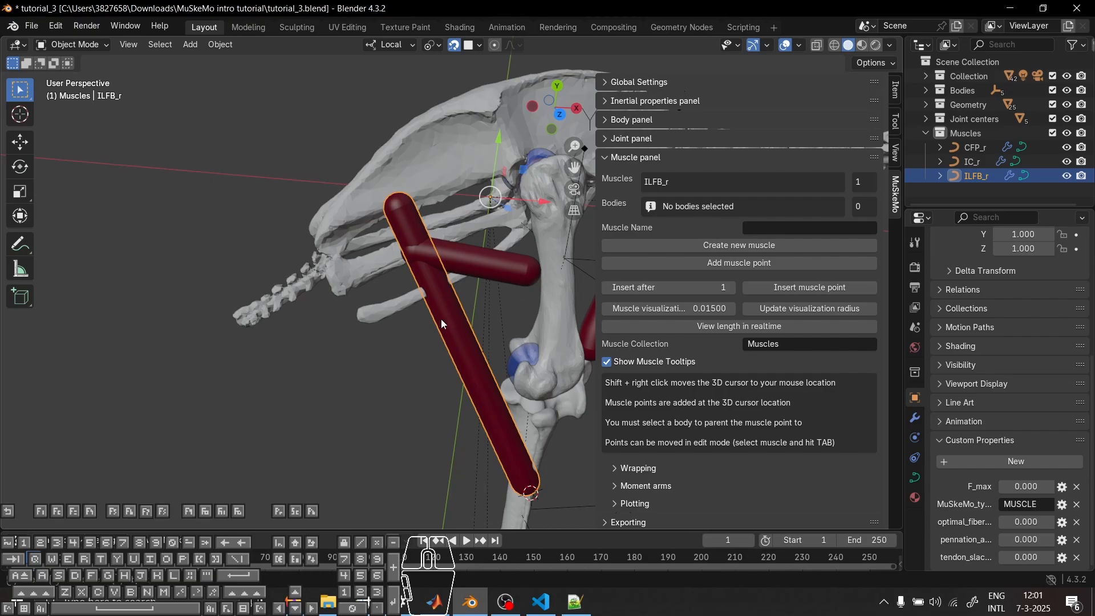
Place the 3D cursor on the upper part of ILFB_r, where it crosses the CFP_r muscle, and select the pelvisHAT body
middle_drag(440, 320, 398, 251)
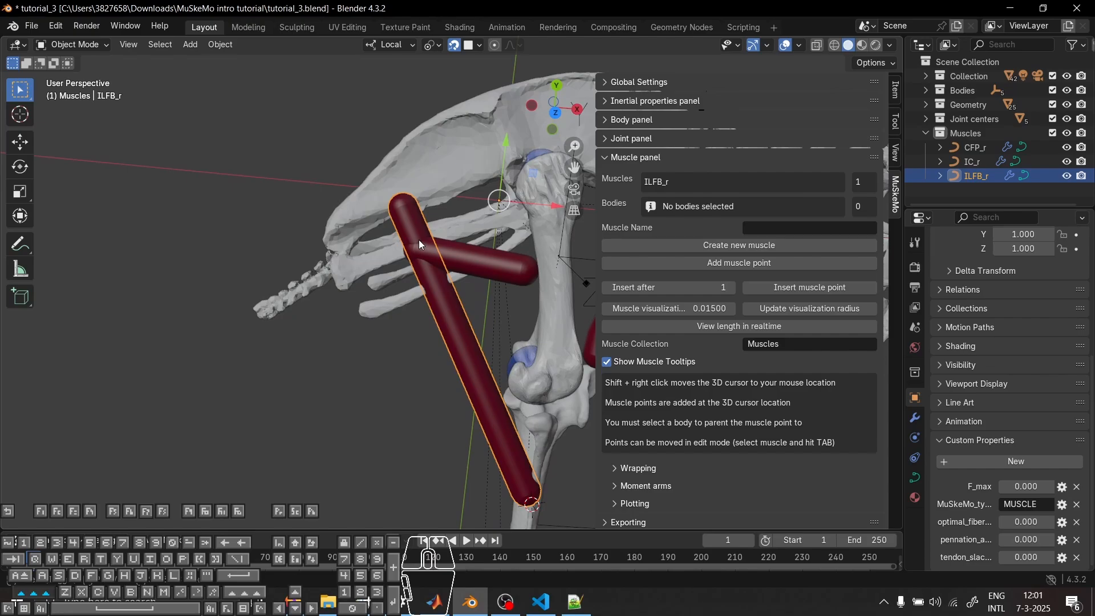
shift+right_click(419, 242)
middle_drag(391, 411, 571, 318)
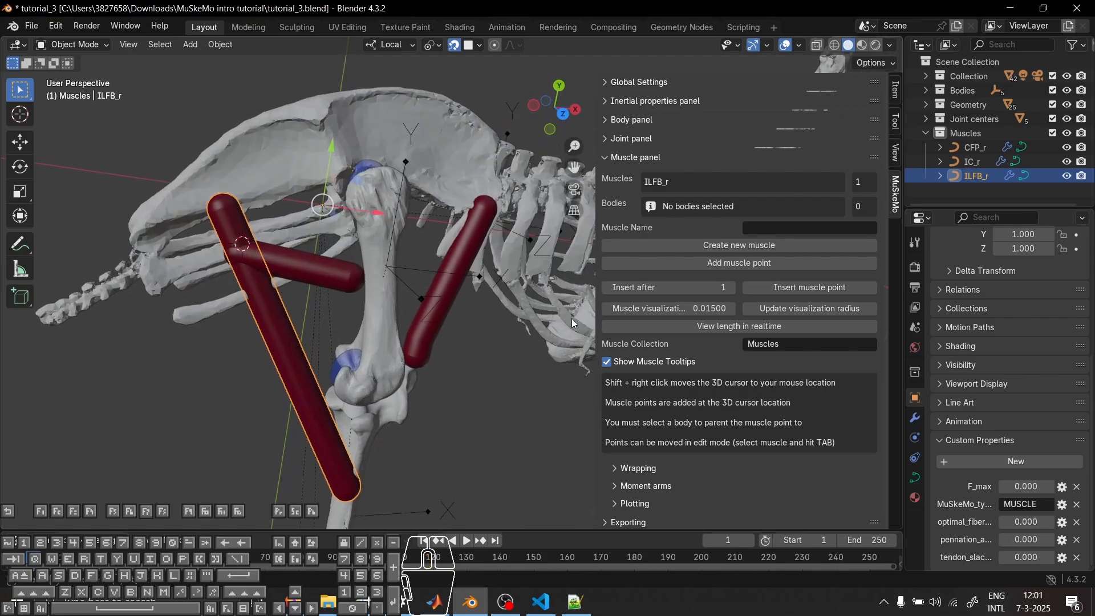
click(510, 136)
middle_drag(309, 403, 262, 295)
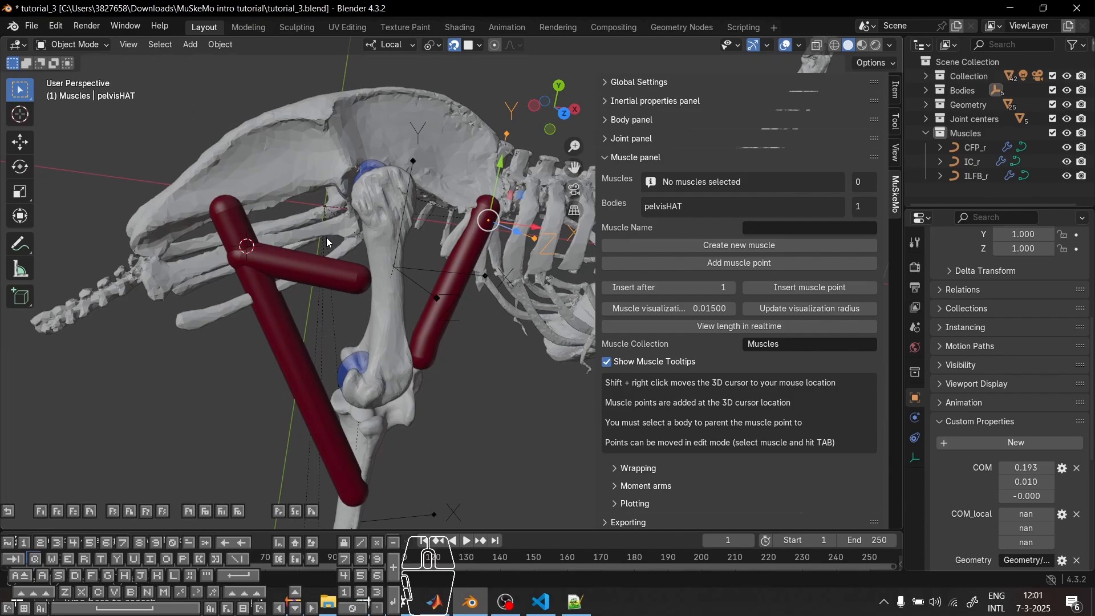
middle_drag(328, 243, 376, 411)
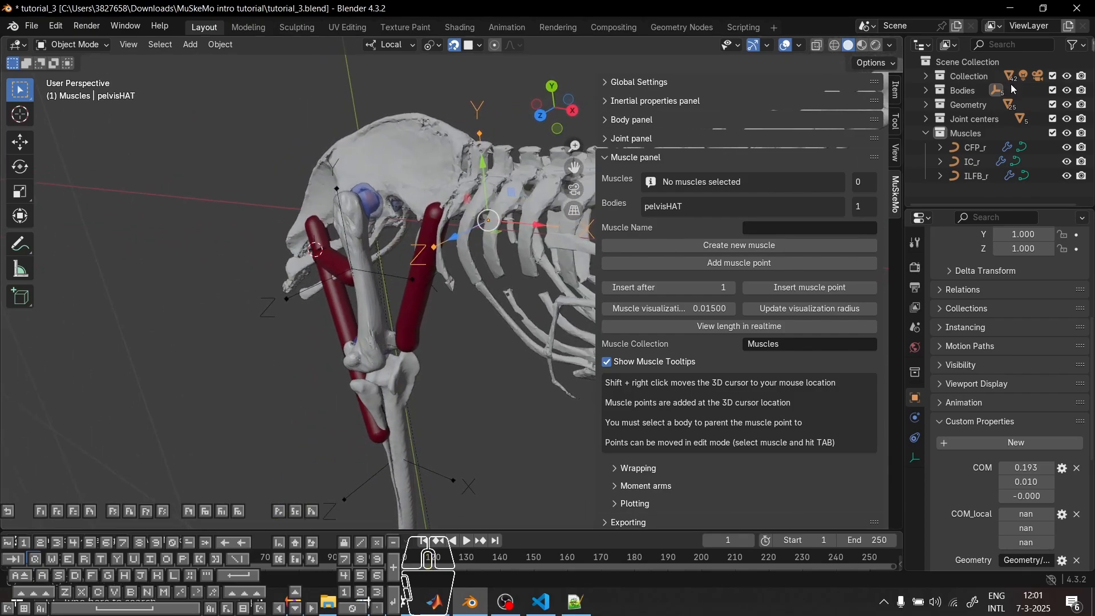
click(895, 90)
click(895, 121)
click(895, 89)
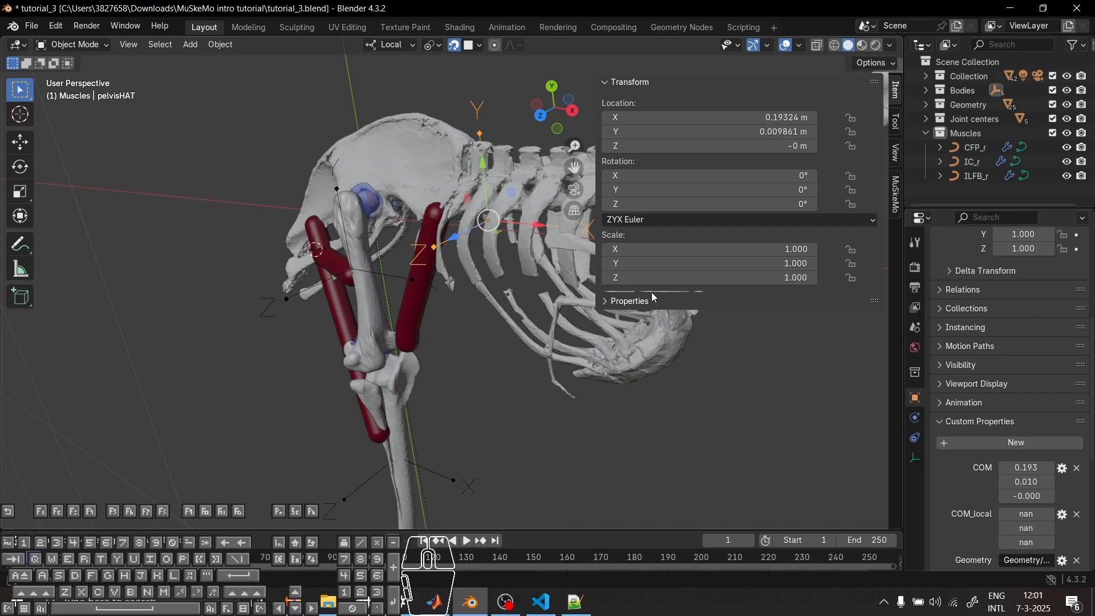
click(633, 301)
scroll(619, 320, down, 5)
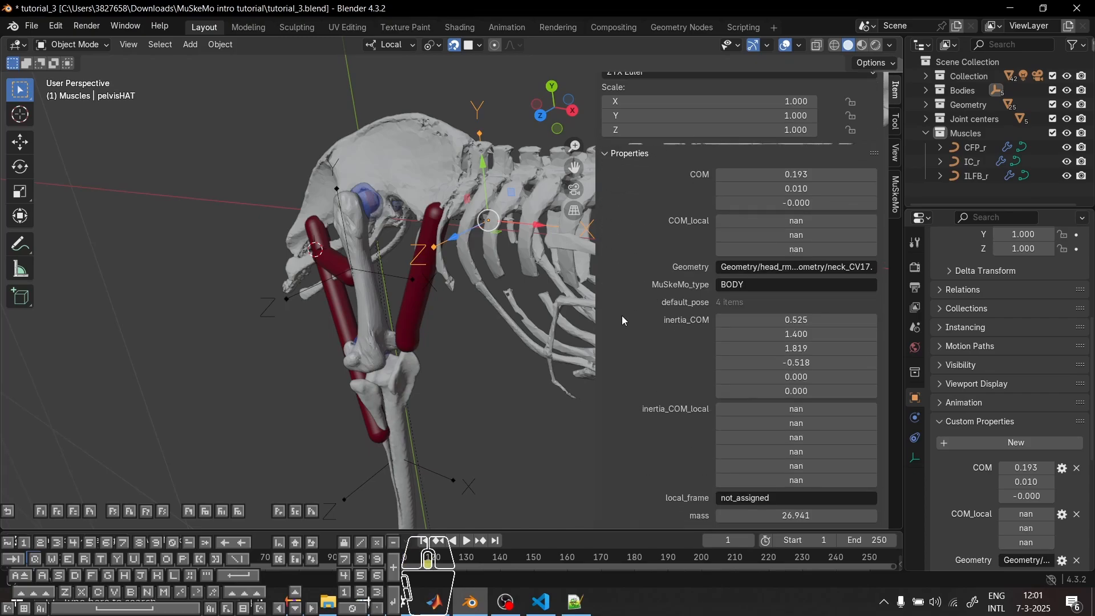
scroll(621, 315, up, 5)
click(630, 300)
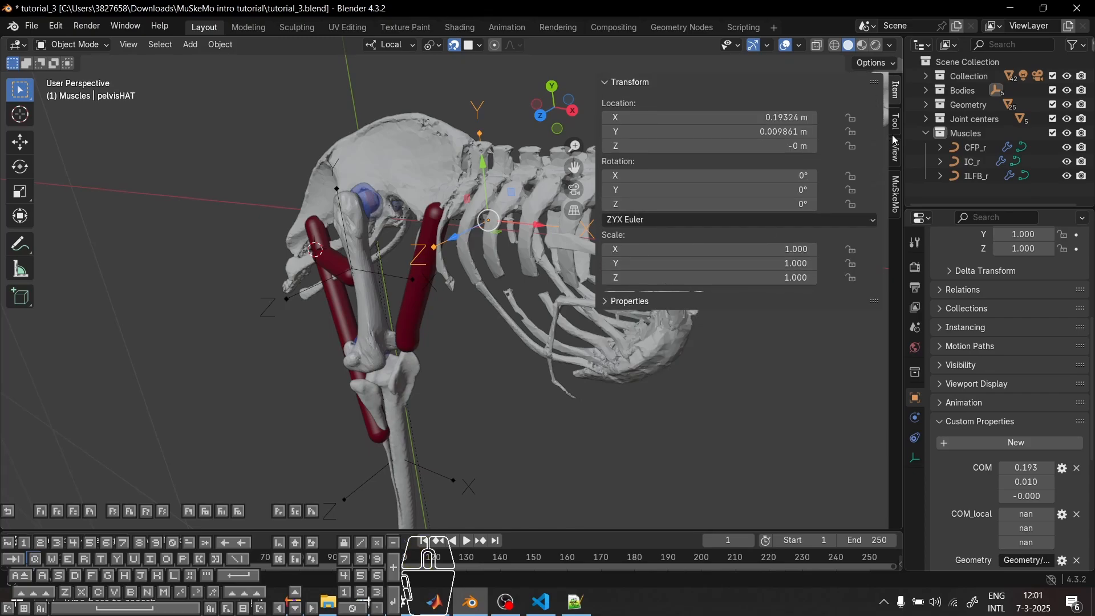
Shift the 3D cursor sideways by setting its Z location to about 0.06412 m
click(896, 152)
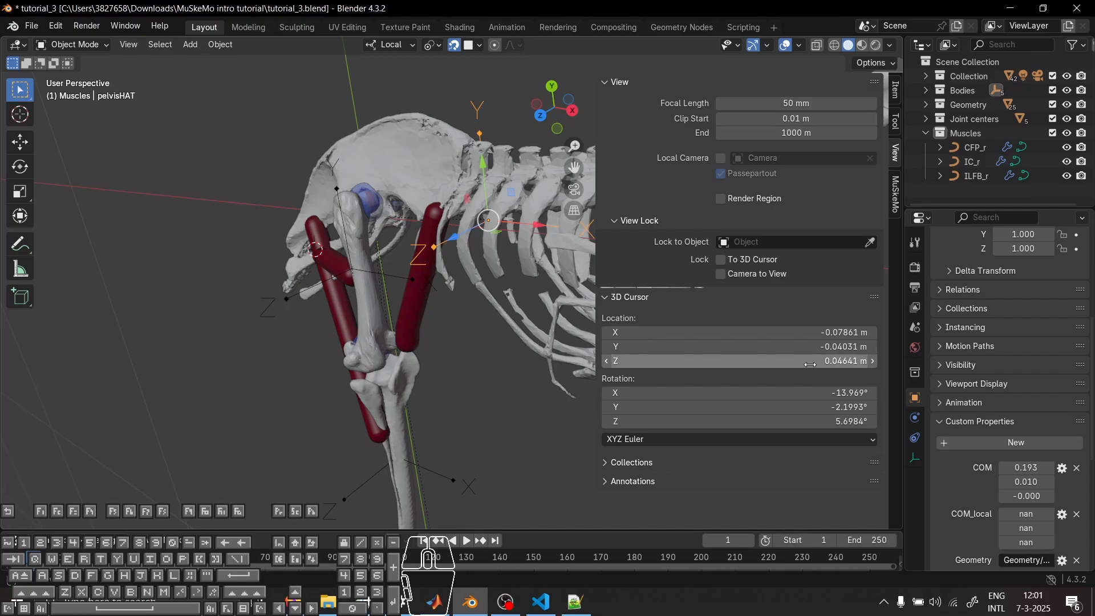
drag(810, 365, 770, 365)
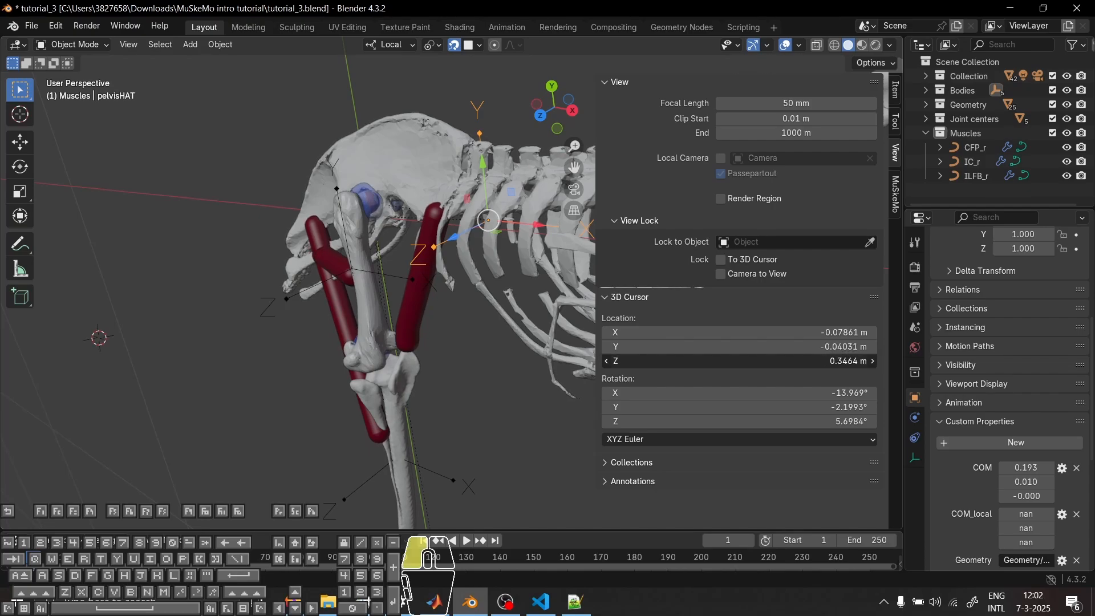
middle_drag(399, 342, 482, 342)
click(738, 360)
text(0)
click(482, 390)
middle_drag(482, 390, 565, 376)
drag(618, 360, 627, 361)
key(BackSpace)
middle_drag(353, 288, 183, 289)
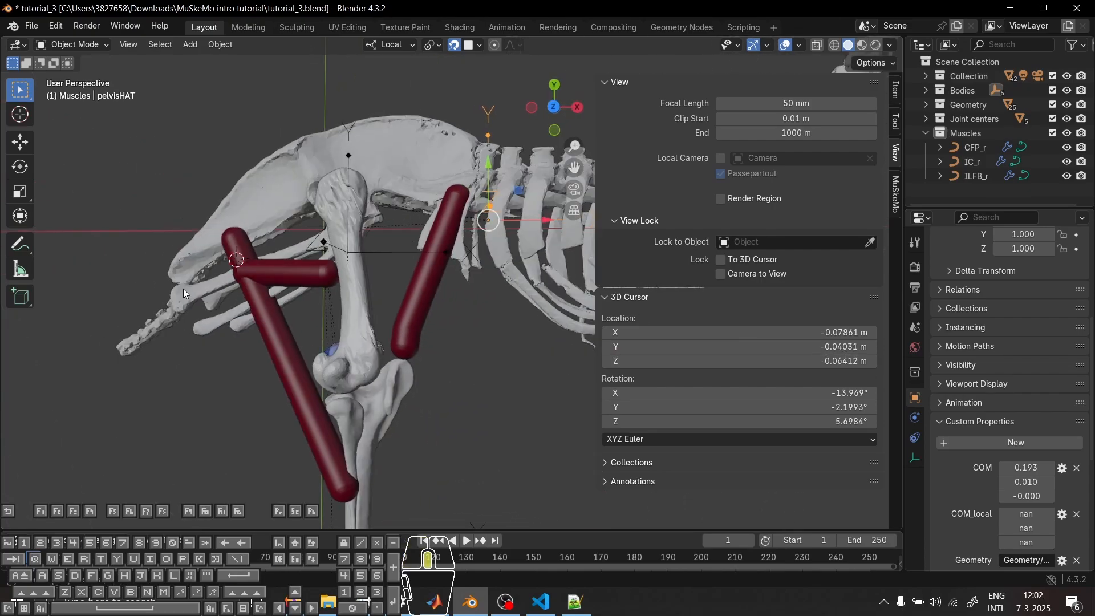
middle_drag(444, 363, 434, 444)
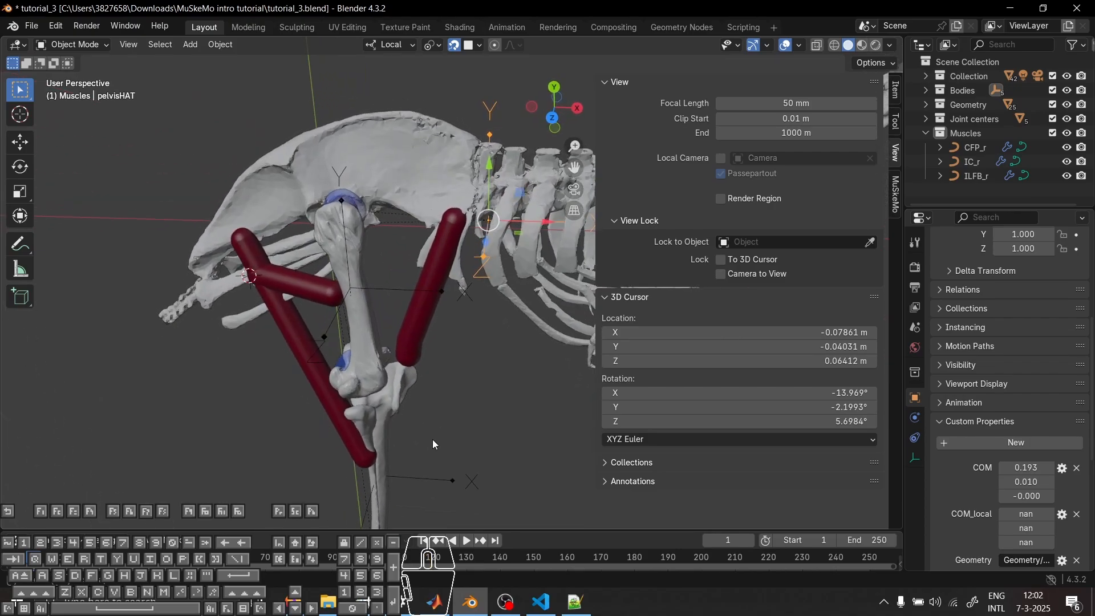
Insert a muscle point after point 1 of ILFB_r at the 3D cursor, parented to pelvisHAT, and check it in edit mode
click(487, 132)
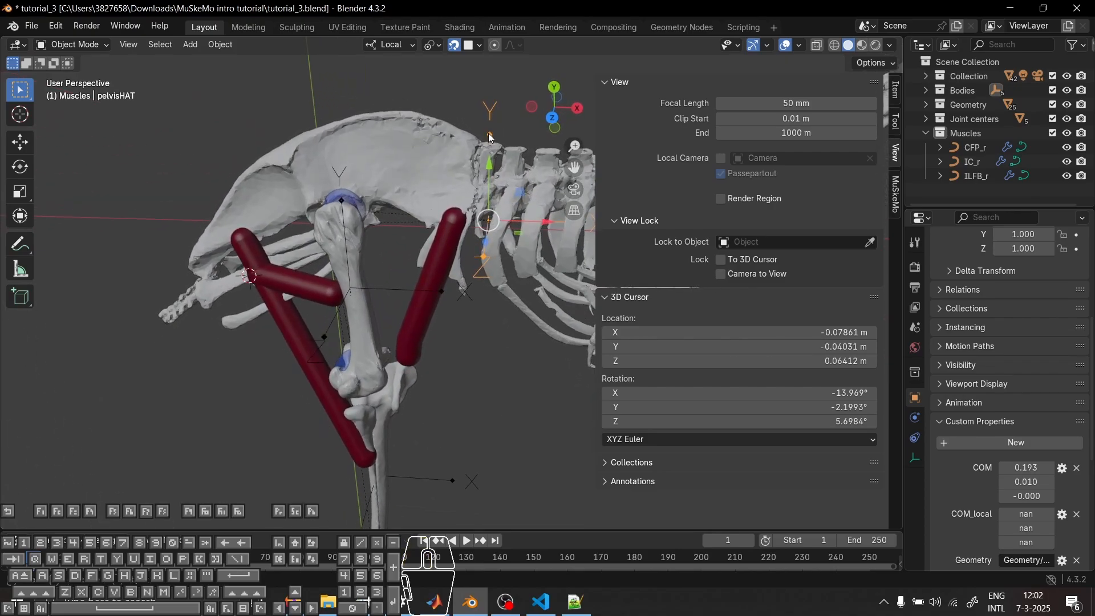
click(894, 197)
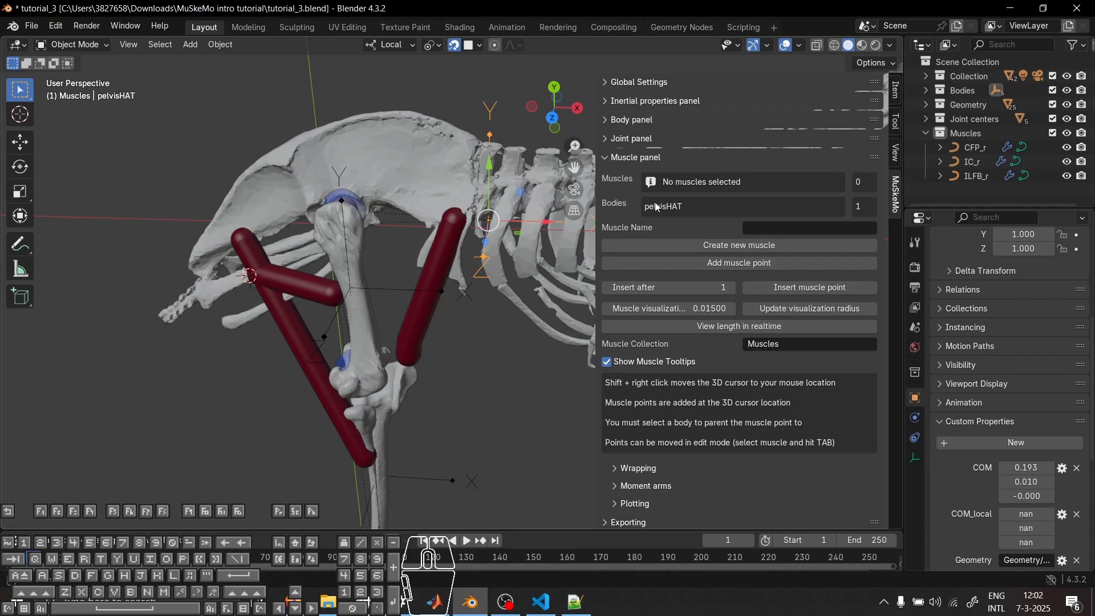
click(785, 288)
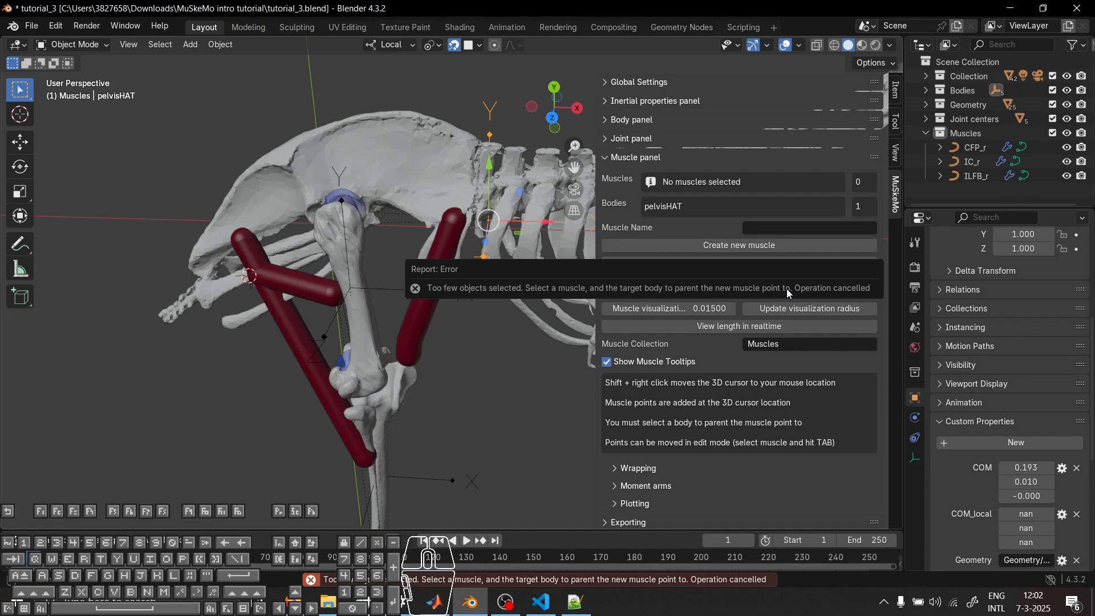
click(286, 324)
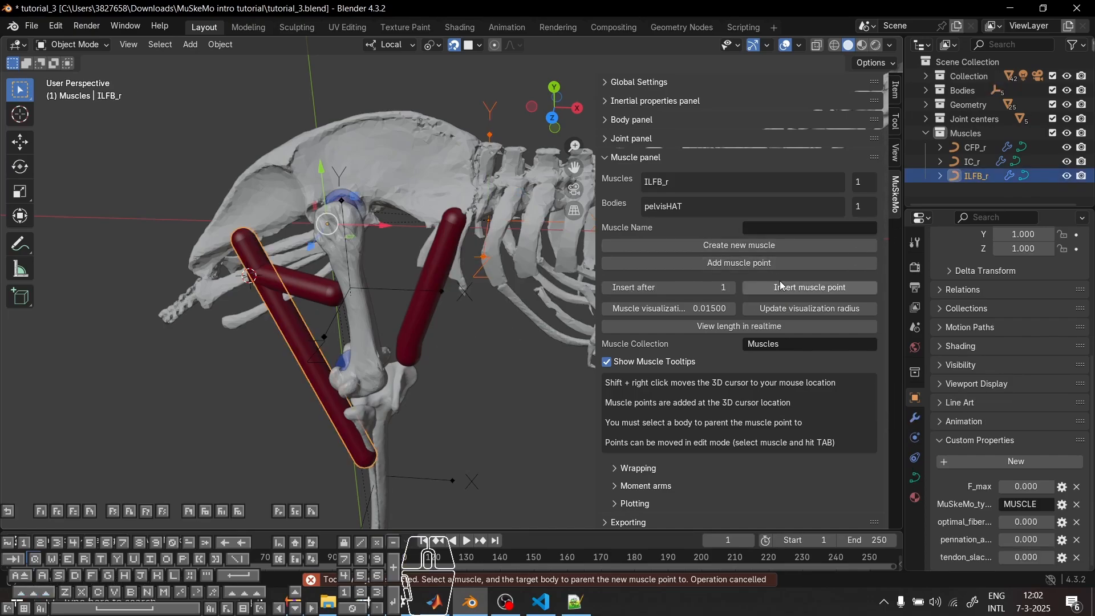
middle_drag(445, 305, 284, 299)
key(Tab)
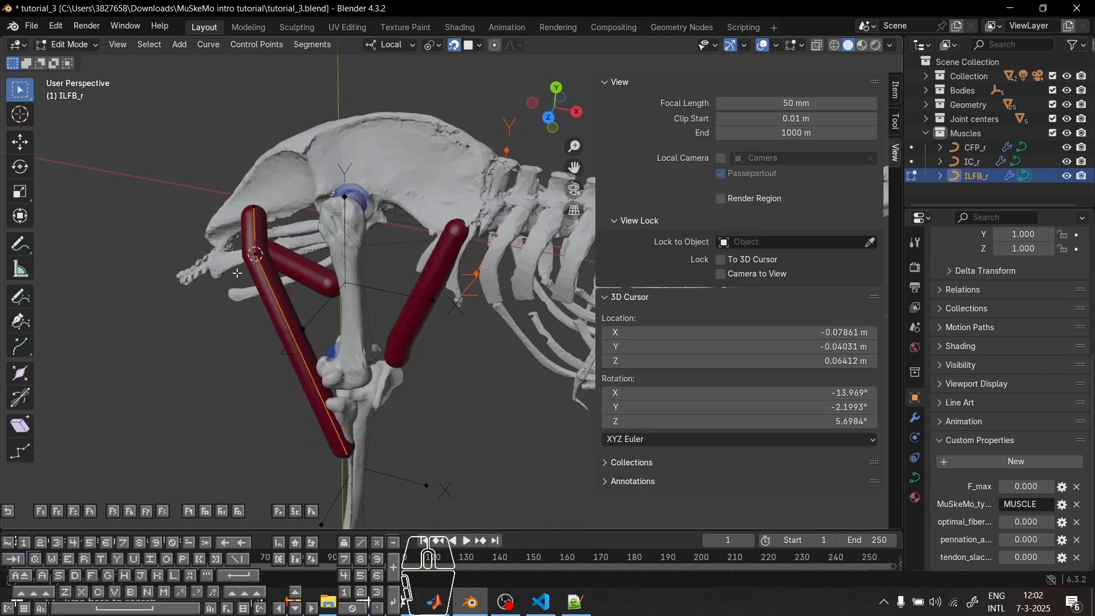
click(254, 255)
middle_drag(254, 254, 327, 237)
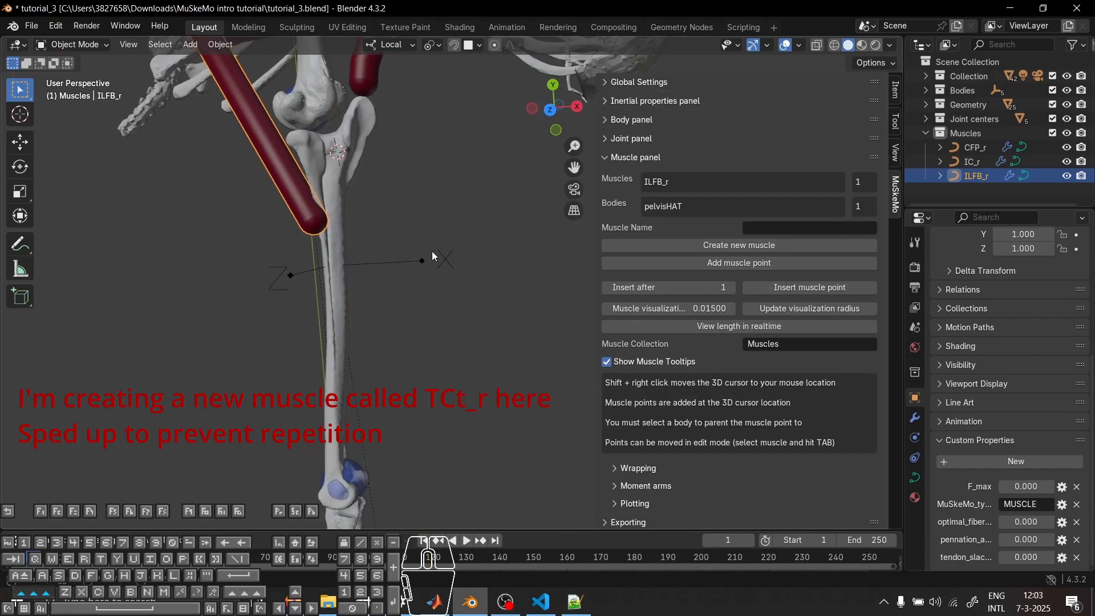
Create a new muscle named TCt_r
middle_drag(432, 251, 379, 160)
click(792, 228)
text(TC)
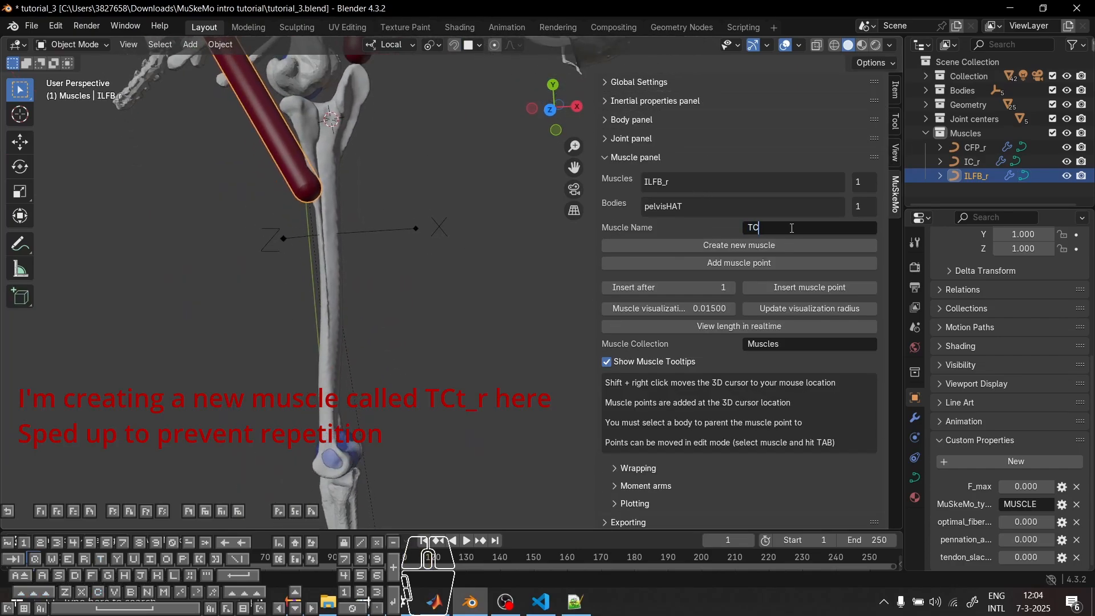
click(738, 245)
Add a TCt_r muscle point at the distal end of the shank just above the ankle, parented to shank_r
drag(442, 209, 393, 251)
shift+middle_drag(383, 340, 347, 249)
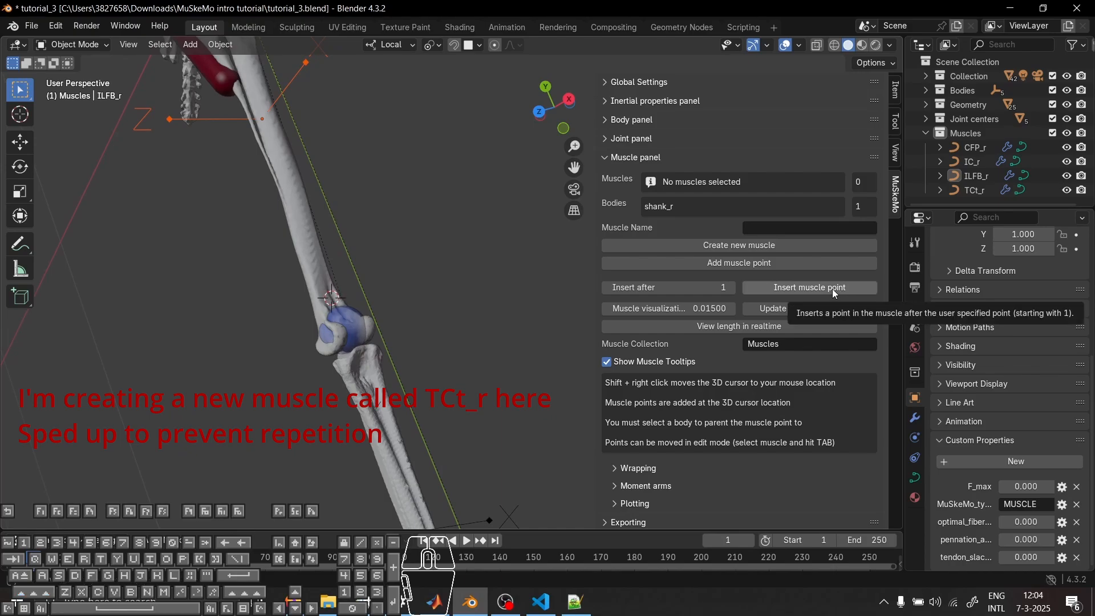
middle_drag(399, 268, 393, 308)
ctrl+click(974, 189)
click(810, 262)
Add two more TCt_r points parented to TMT_r, one just below the ankle and one partway down the bone's shaft
middle_drag(285, 268, 338, 264)
shift+right_click(317, 305)
middle_drag(317, 305, 364, 268)
click(449, 450)
scroll(399, 342, down, 3)
shift+click(254, 142)
click(742, 262)
shift+right_click(319, 288)
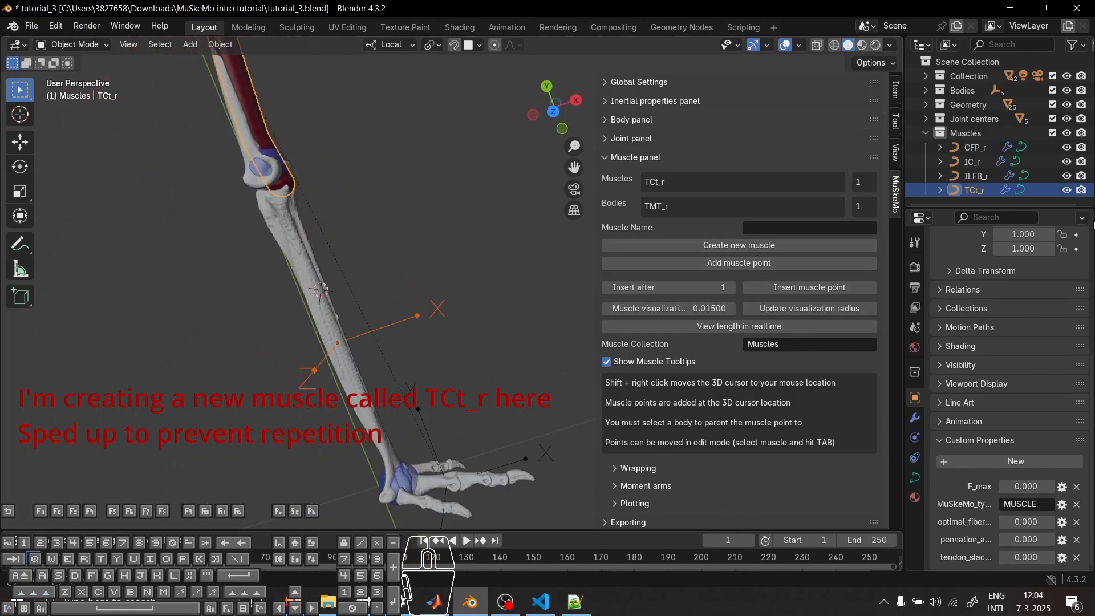
click(743, 262)
Move the TCt_r point just above the ankle forward, away from the shank bone, in edit mode
mouse_move(399, 228)
middle_down()
mouse_move(335, 176)
mouse_move(422, 325)
mouse_move(392, 217)
middle_up()
scroll(376, 256, up, 2)
key(Tab)
click(416, 230)
key(g)
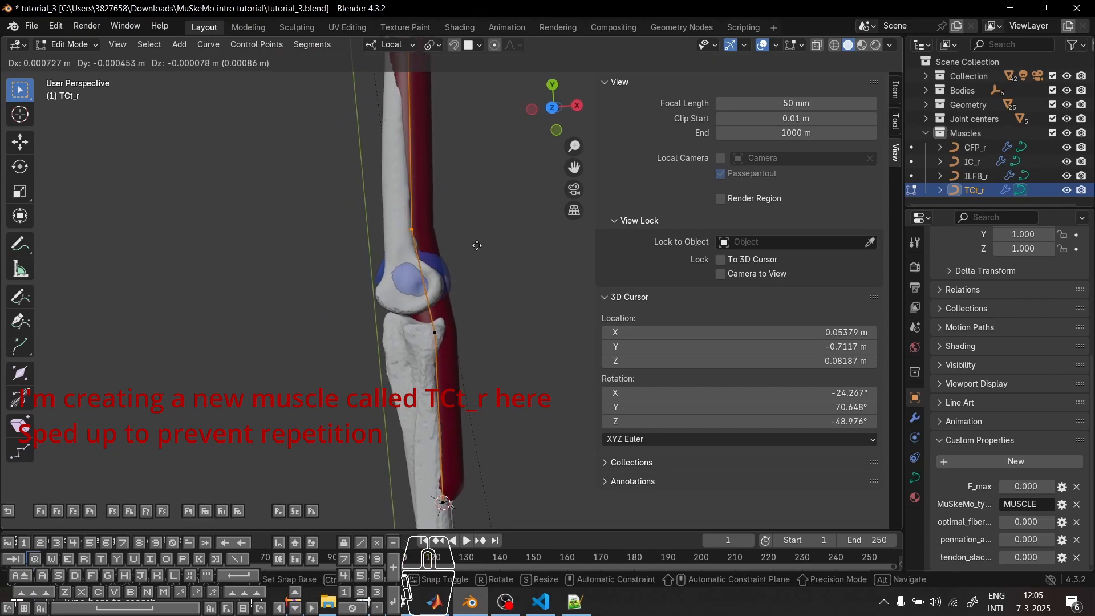
click(477, 245)
Move the TCt_r point just below the ankle forward, clear of the bone, and return to object mode
click(437, 332)
key(g)
click(456, 334)
middle_drag(456, 333, 418, 201)
key(Tab)
middle_drag(428, 385, 491, 231)
key(Tab)
key(Tab)
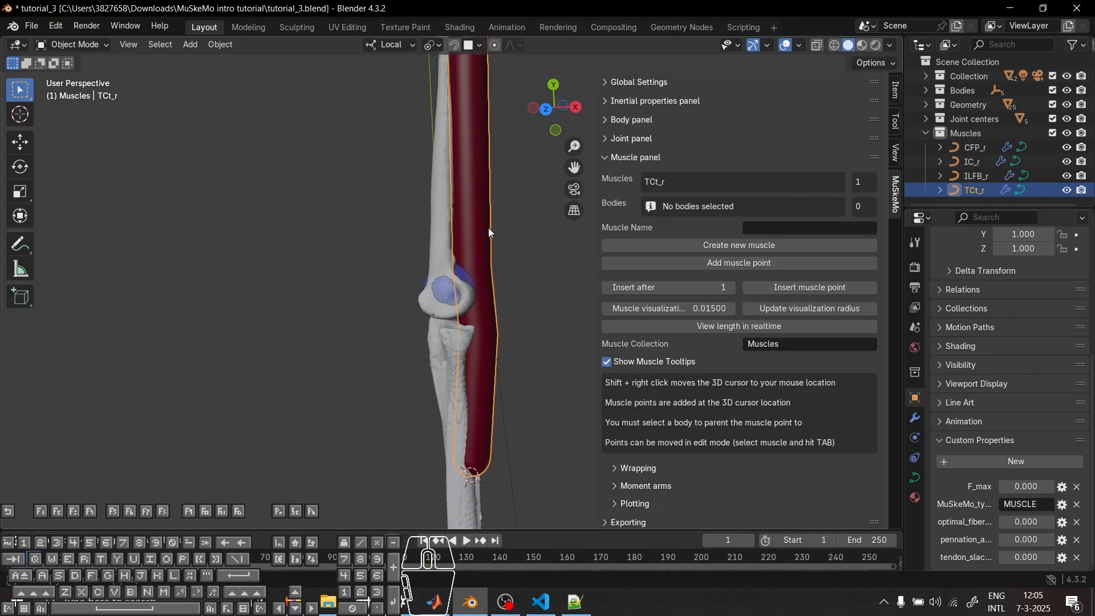
Examine TCt_r's modifier stack, widening the properties area and toggling the SimpleMuscle visualization modifier off and back on
click(915, 417)
scroll(1006, 443, down, 5)
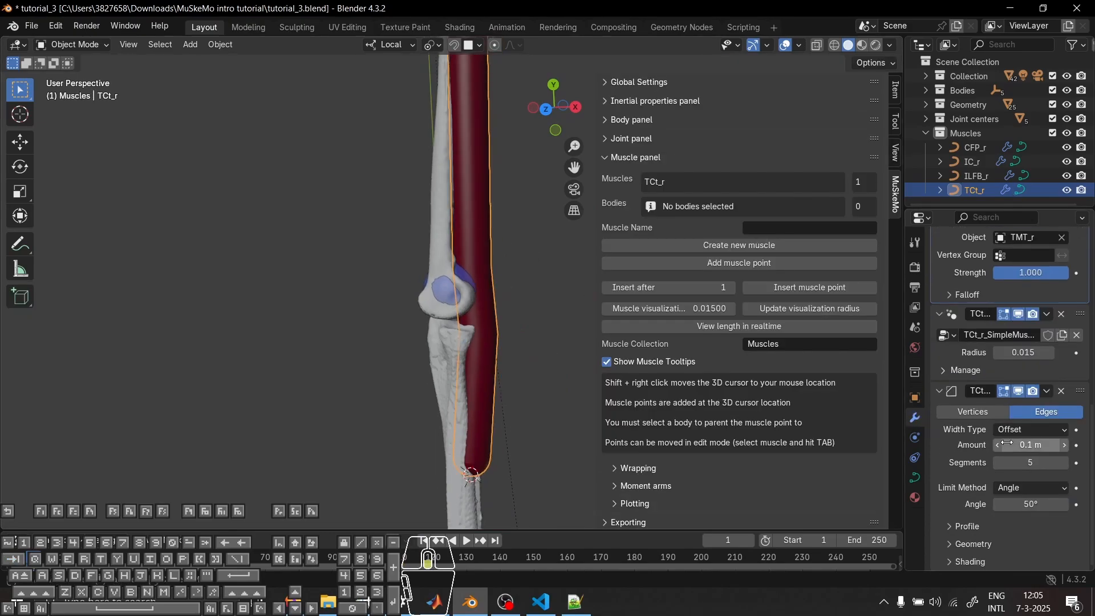
scroll(997, 439, up, 5)
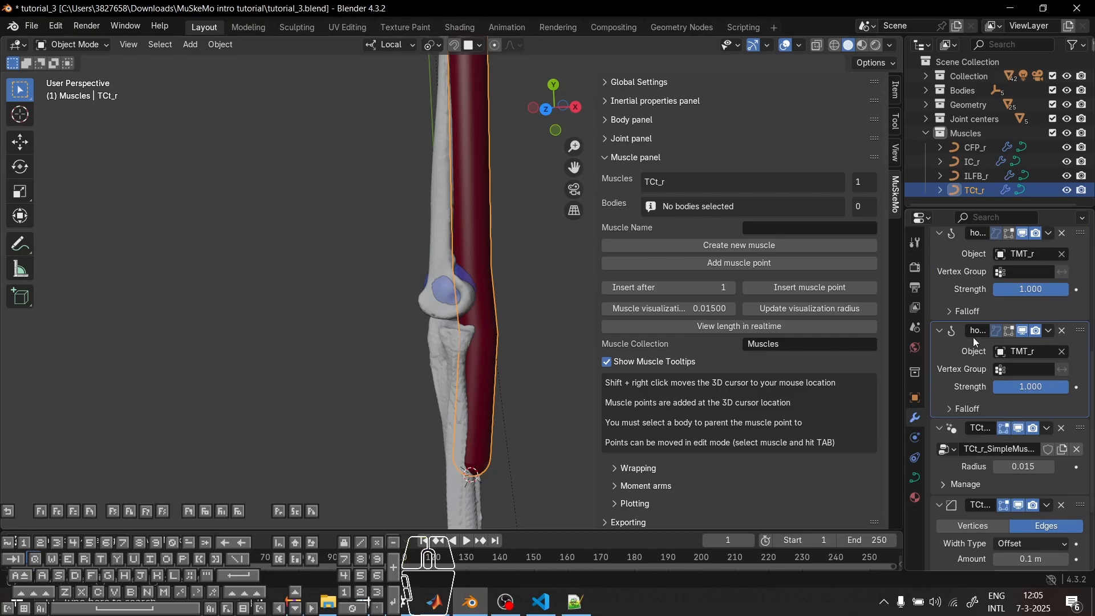
scroll(976, 342, down, 5)
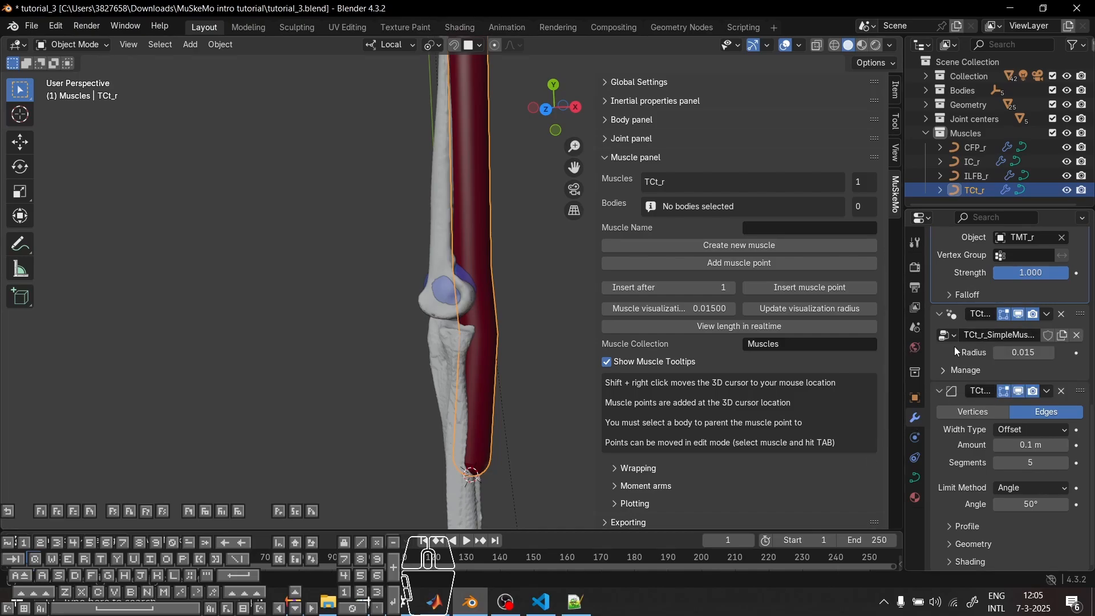
drag(902, 338, 855, 342)
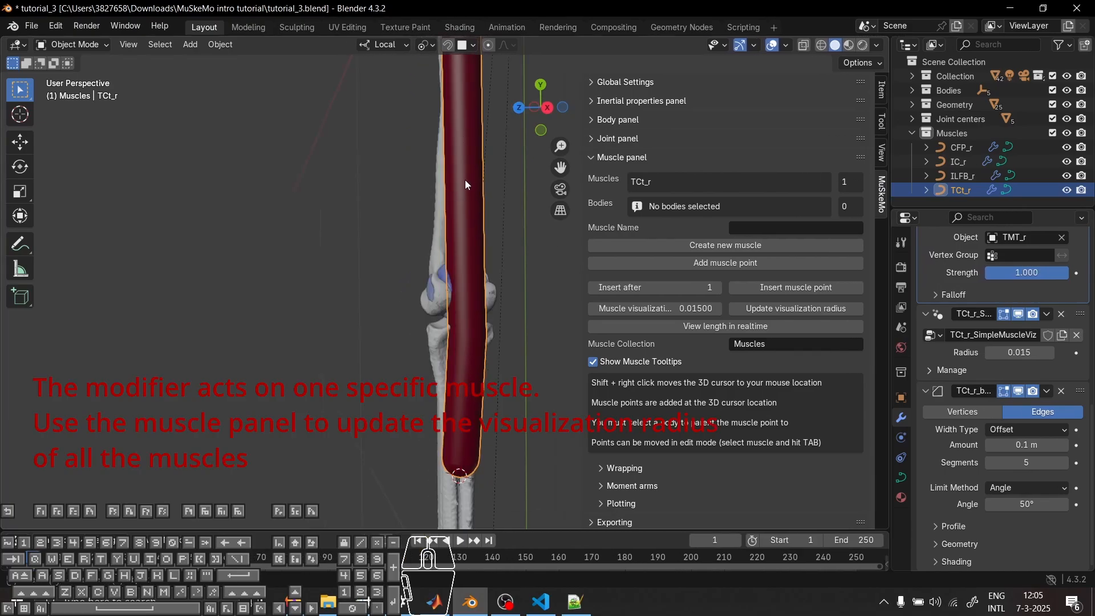
click(1018, 314)
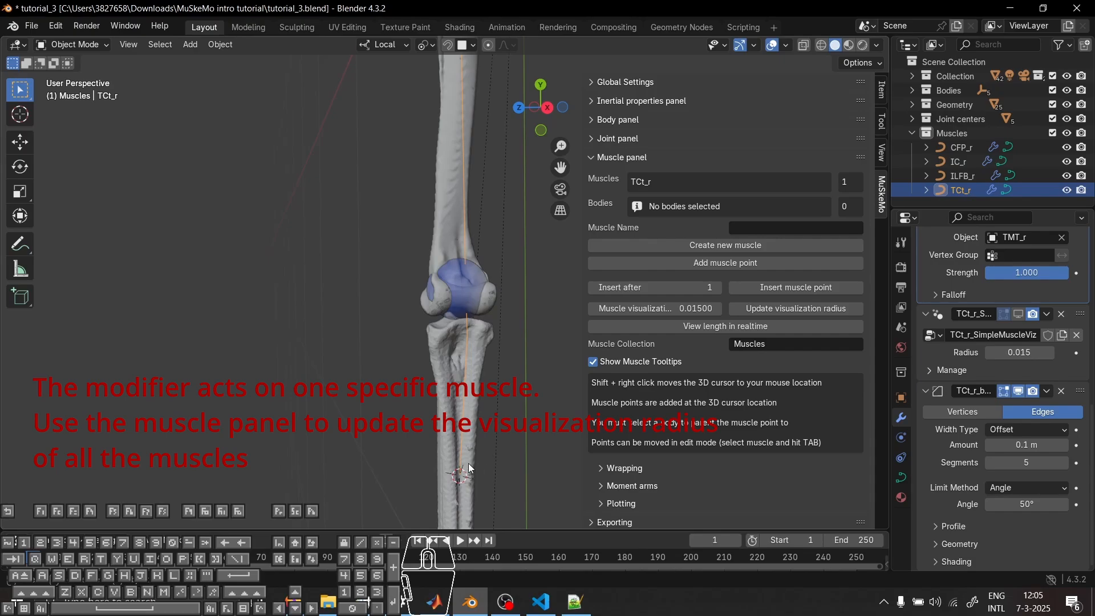
click(1019, 314)
Set the radius in TCt_r's SimpleMuscle visualization modifier to 0.005
click(1007, 352)
click(1007, 352)
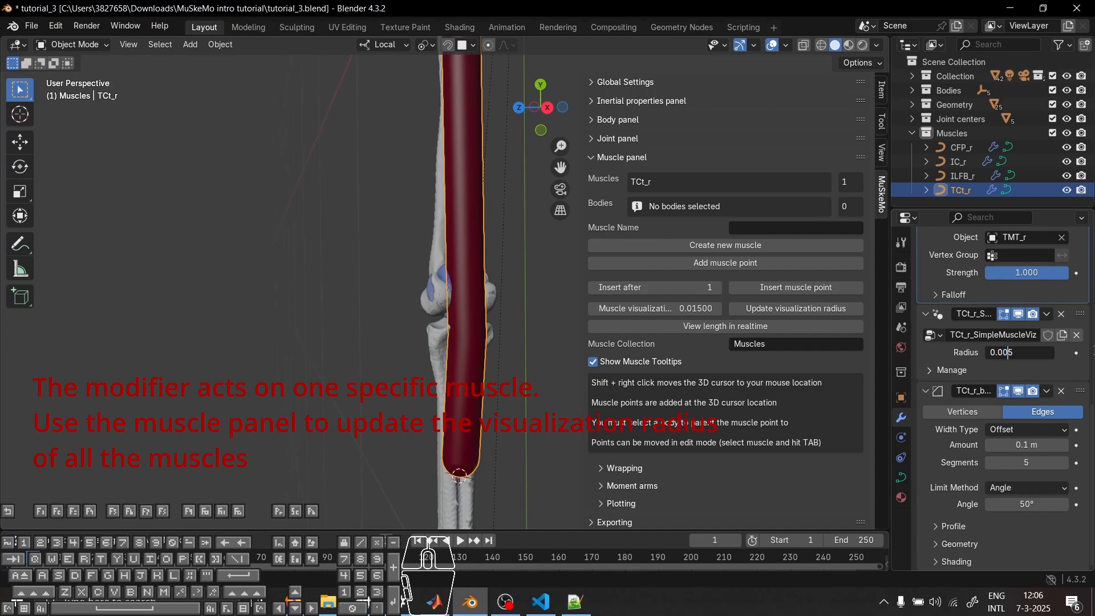
key(Return)
middle_drag(494, 319, 448, 214)
key(Tab)
mouse_move(455, 310)
middle_down()
mouse_move(371, 317)
mouse_move(484, 298)
mouse_move(447, 317)
middle_up()
key(Tab)
Check TCt_r's path over the ankle by rotating the ankle_r joint about its local Z axis, and cancel the rotation
click(439, 276)
middle_drag(439, 276, 411, 438)
key(r)
key(z)
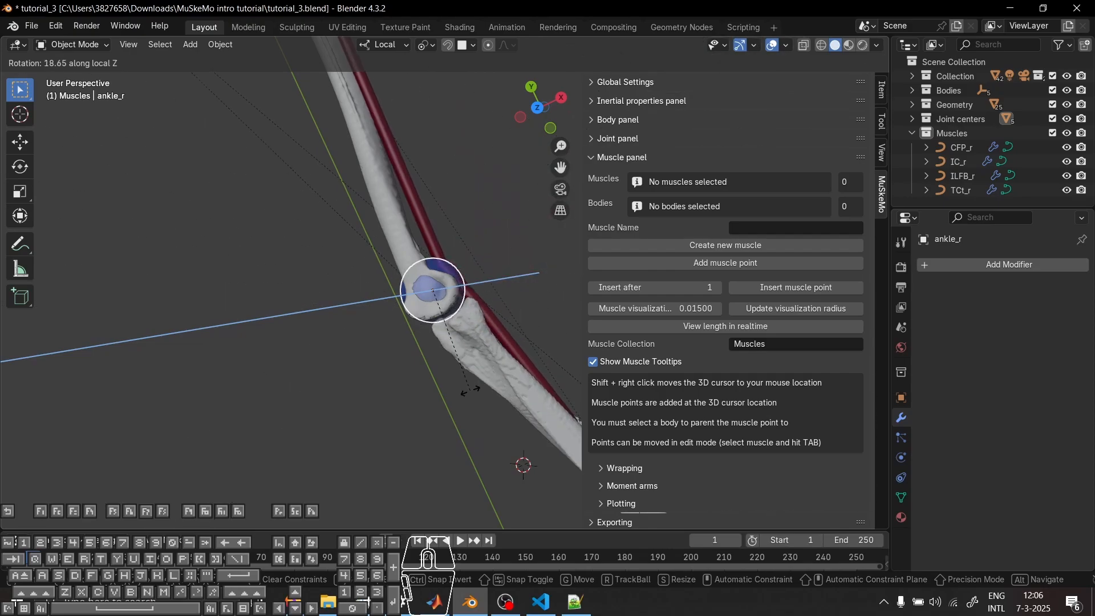
right_click(471, 276)
scroll(399, 371, down, 4)
middle_drag(471, 276, 581, 278)
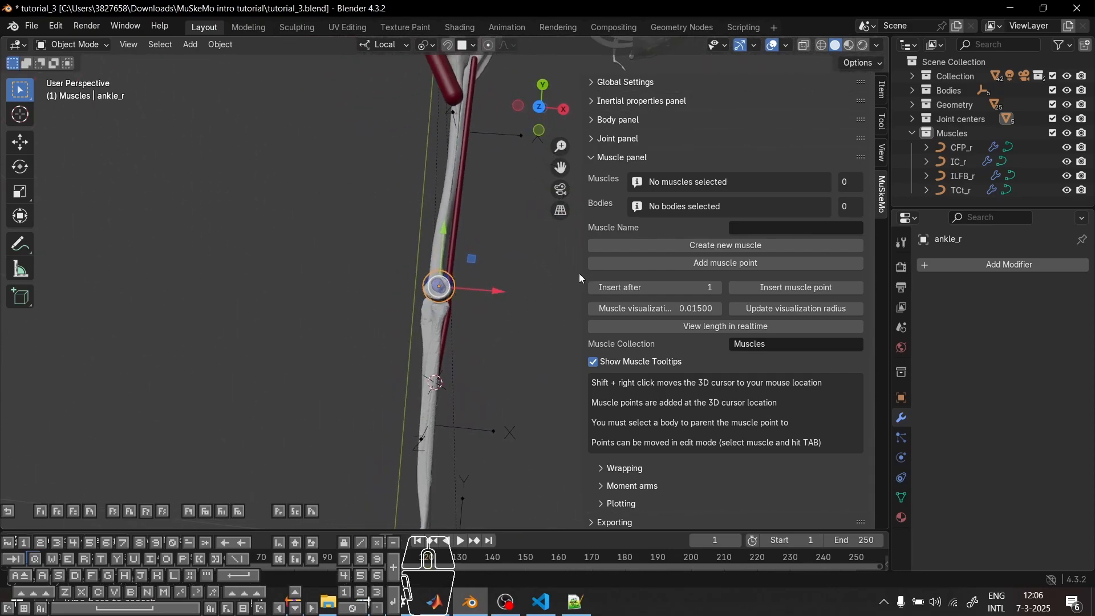
Expand the moment arm computation settings for the selected ankle_r joint
scroll(666, 369, down, 4)
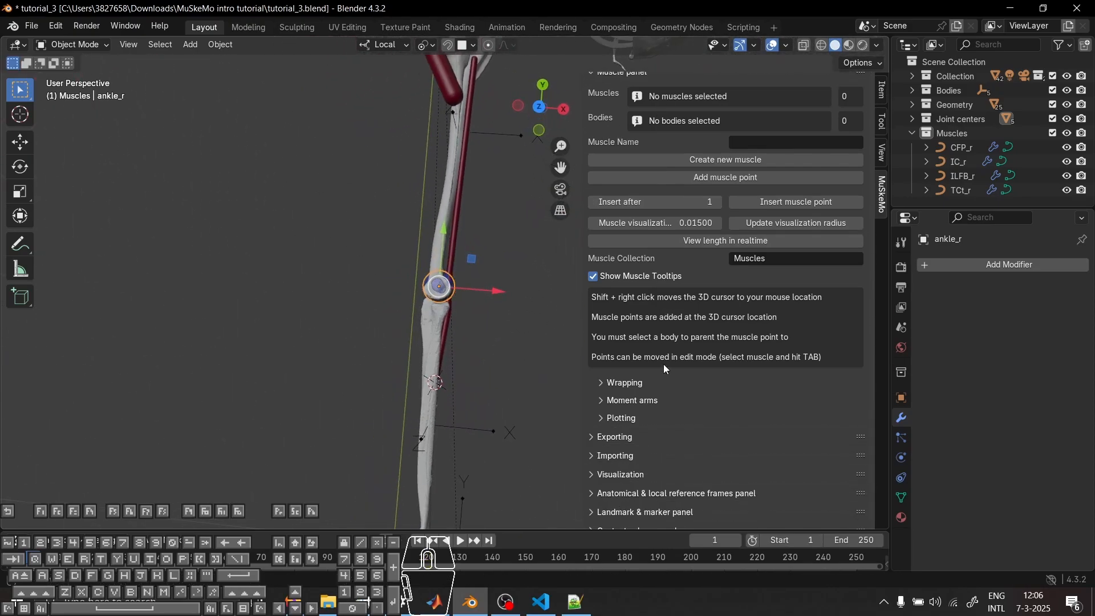
click(649, 400)
shift+middle_drag(452, 339, 336, 159)
middle_drag(436, 210, 329, 382)
scroll(330, 383, up, 2)
scroll(334, 384, down, 7)
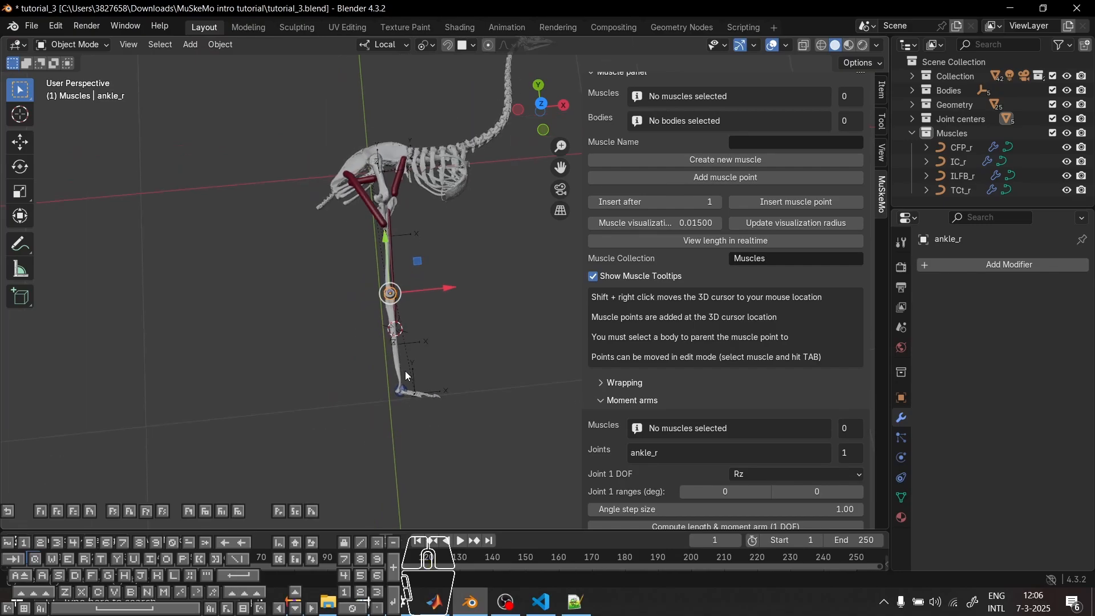
scroll(367, 354, up, 5)
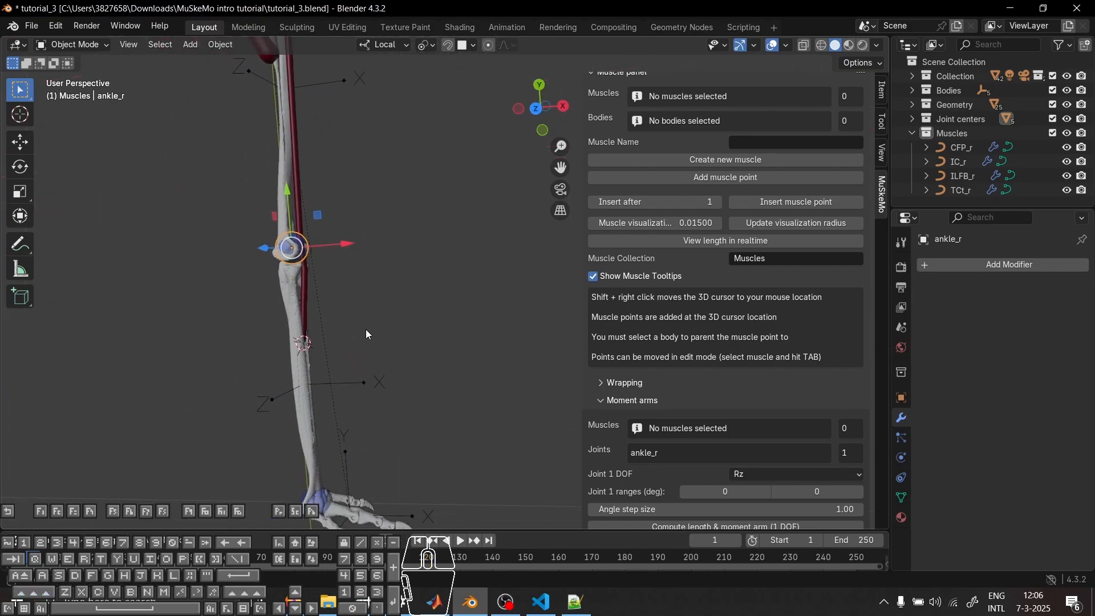
scroll(365, 330, up, 3)
shift+middle_drag(296, 303, 382, 329)
scroll(427, 302, down, 2)
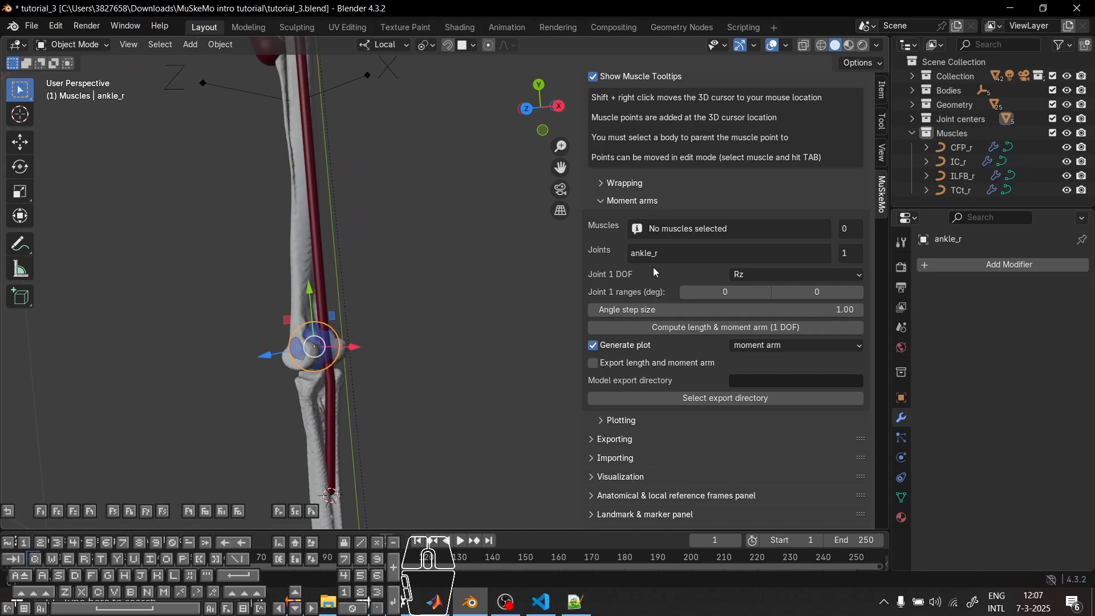
Gauge the flexion range by rotating ankle_r about 92° around its local Z axis, and cancel the rotation
middle_drag(318, 313, 264, 364)
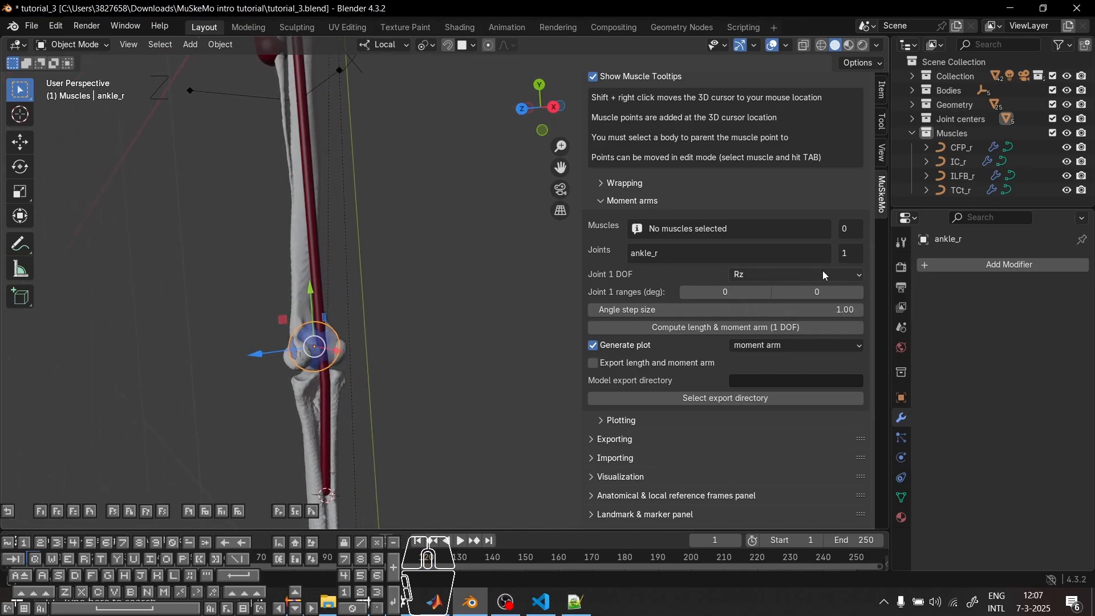
middle_drag(226, 365, 397, 343)
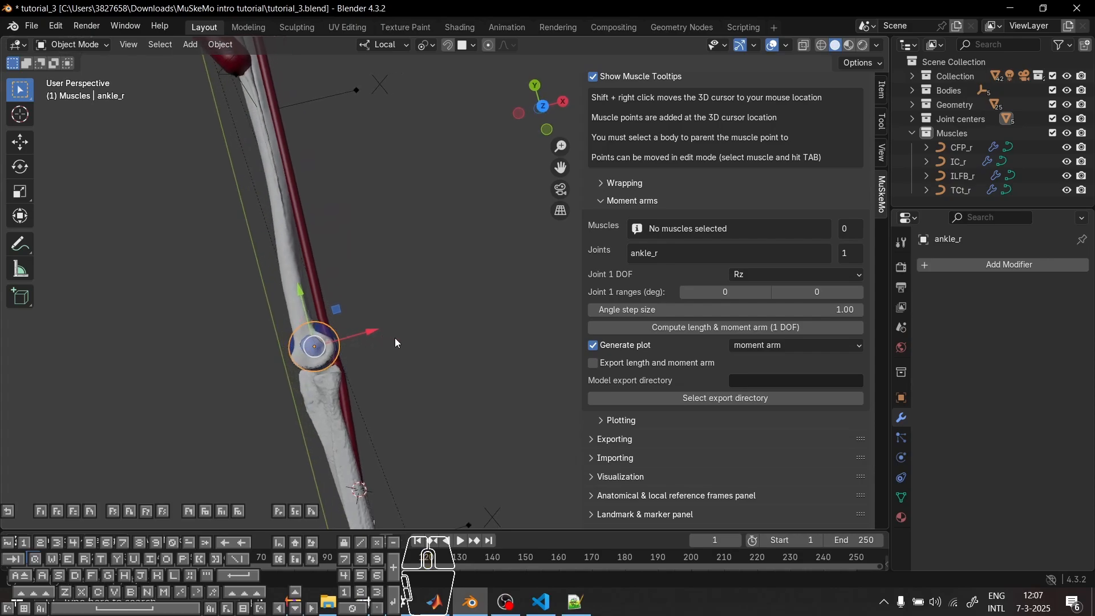
key(r)
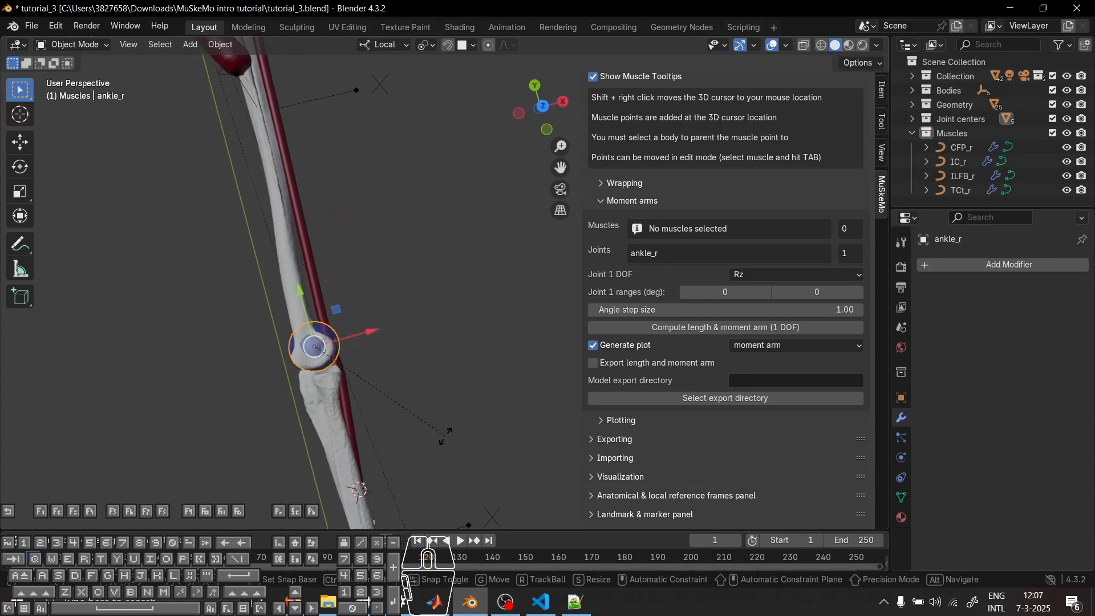
key(z)
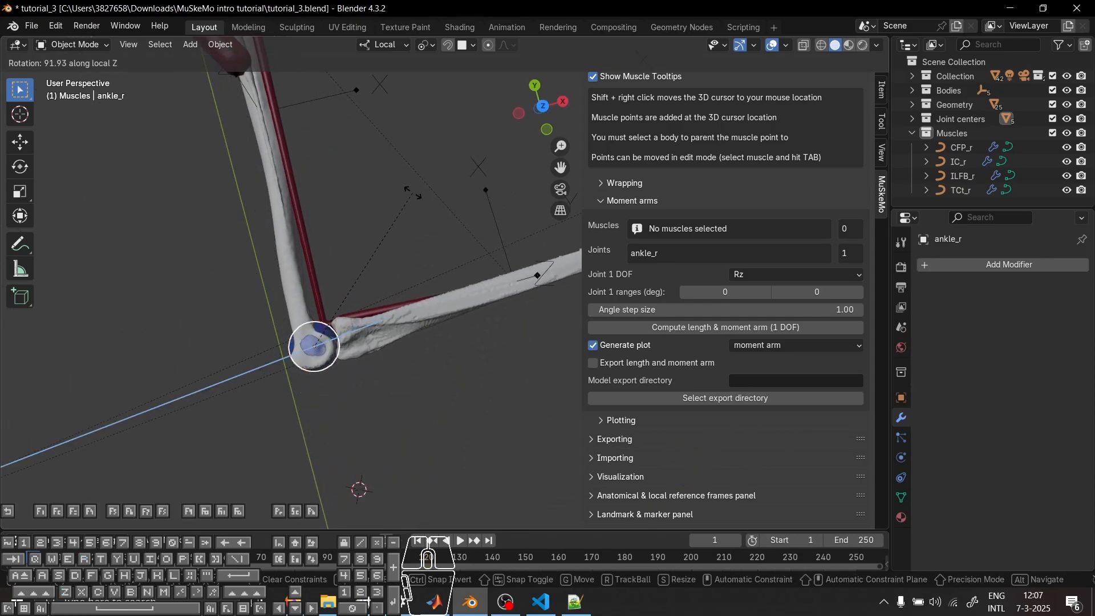
key(Escape)
Set the upper limit of joint 1's range to 90° and generate TCt_r's moment arm plot about ankle_r
click(828, 294)
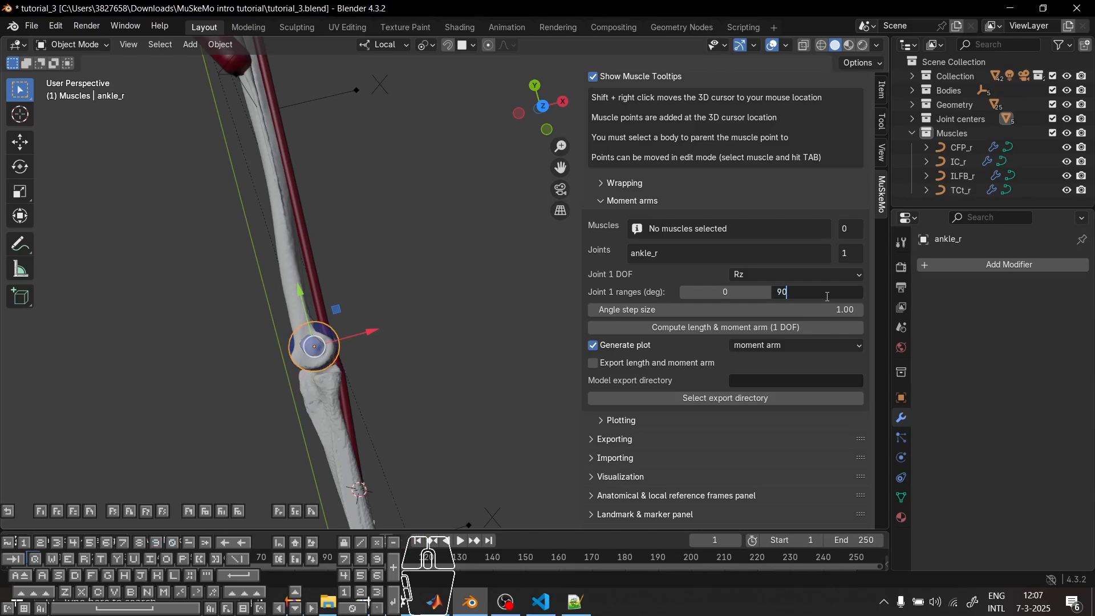
text(90)
key(Return)
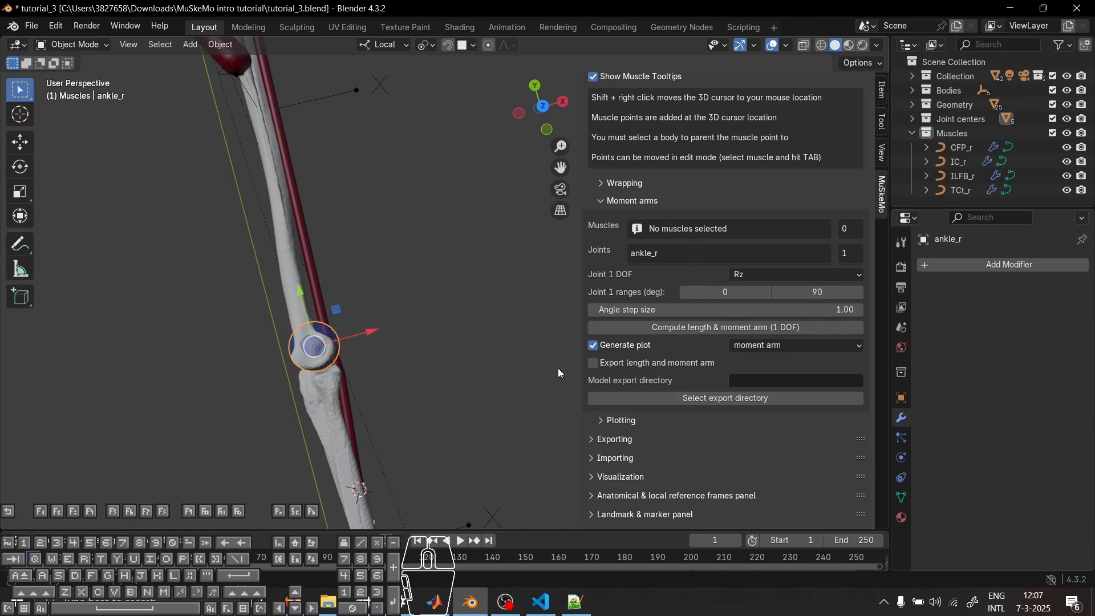
middle_drag(410, 365, 356, 357)
shift+click(319, 254)
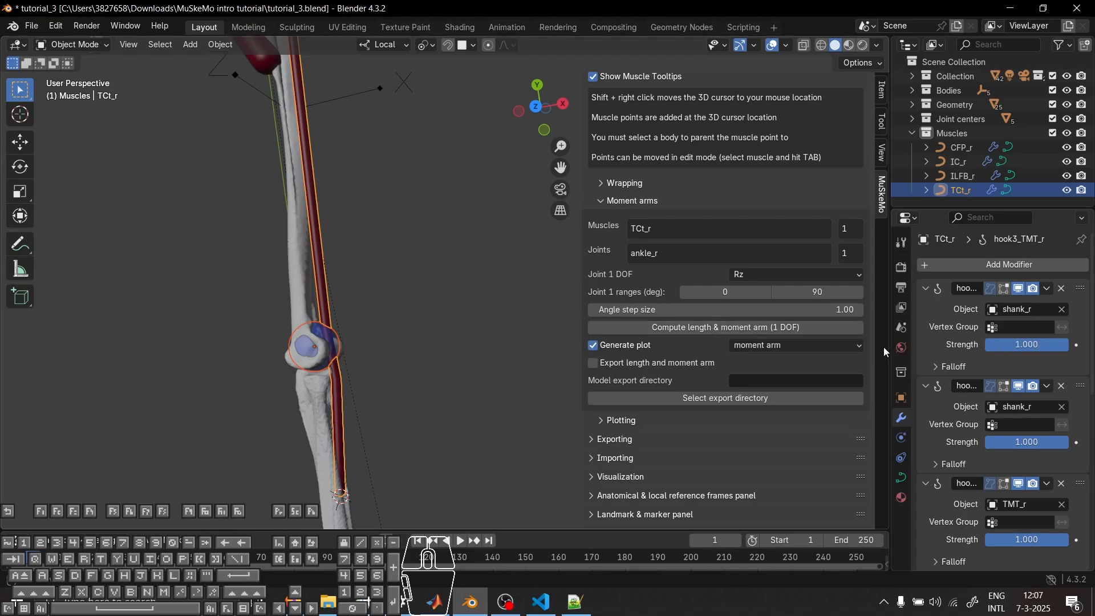
click(827, 347)
click(826, 346)
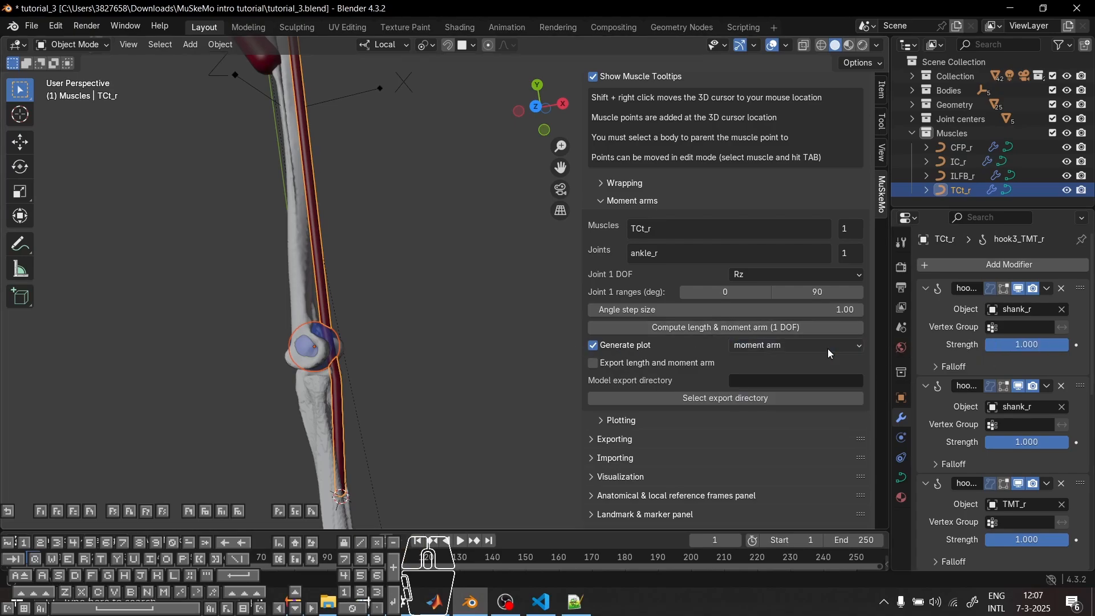
click(797, 329)
Examine the TCt_r moment arm curve and its axes across the full joint angle range
shift+middle_drag(399, 319, 317, 407)
scroll(296, 367, down, 6)
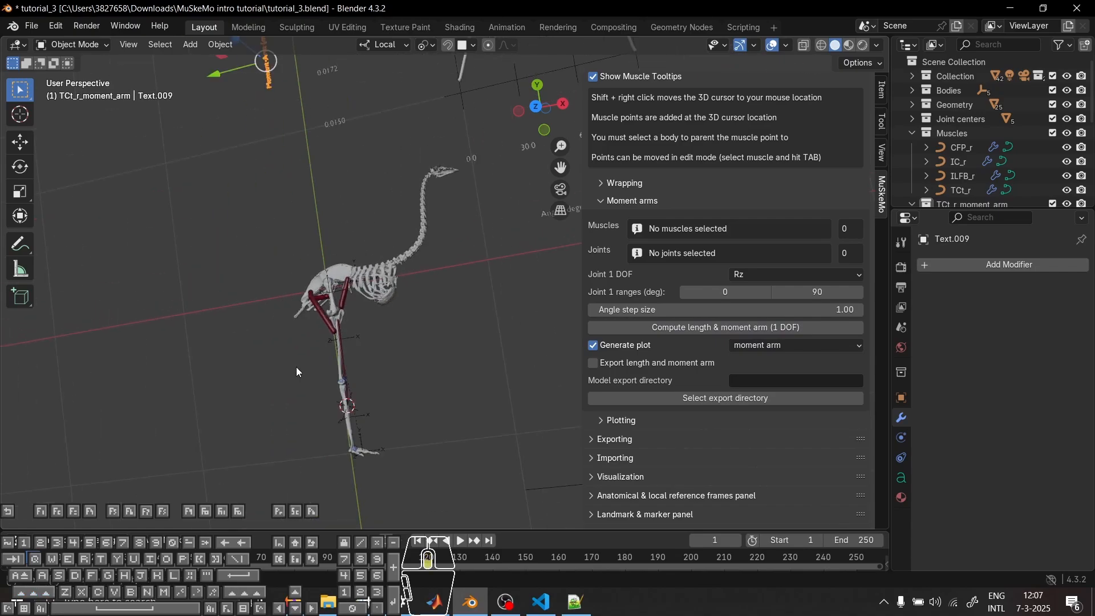
shift+middle_drag(440, 279, 394, 393)
middle_drag(300, 315, 494, 451)
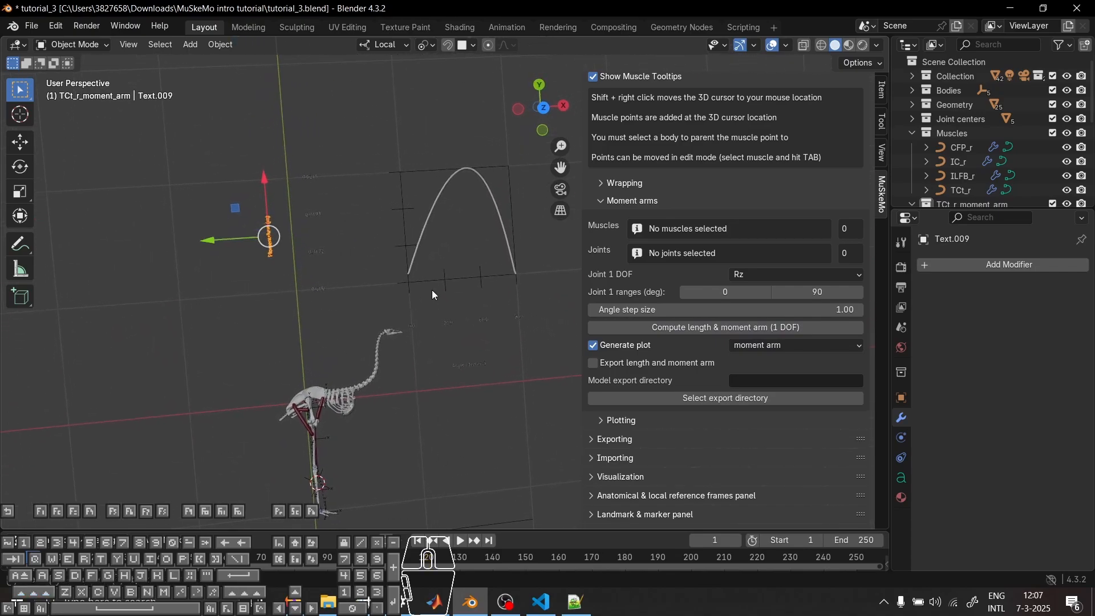
scroll(434, 283, up, 5)
middle_drag(435, 282, 480, 413)
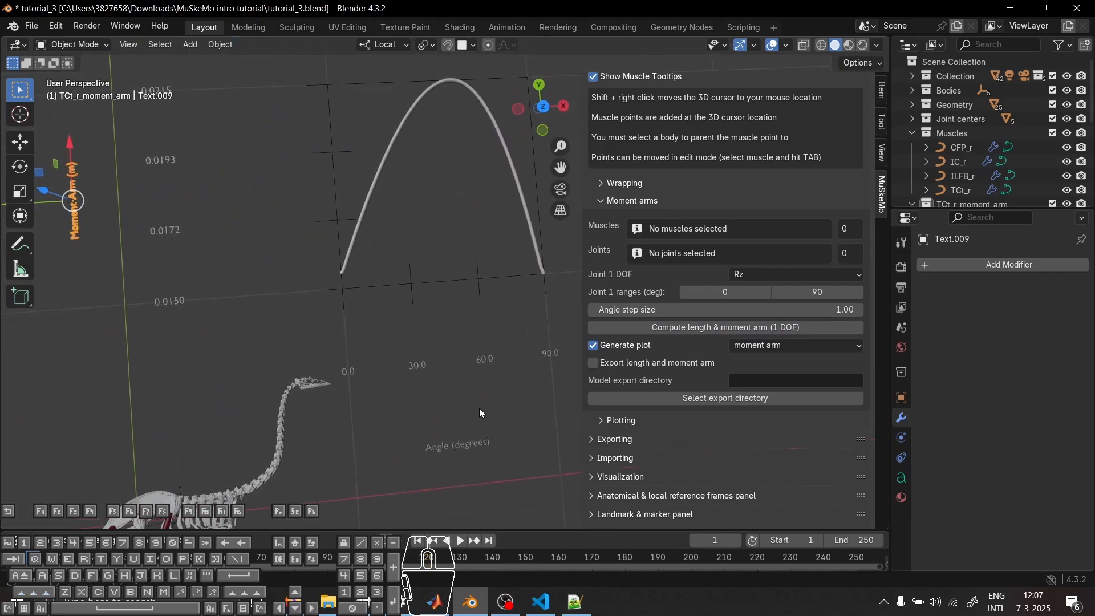
shift+middle_drag(350, 266, 337, 323)
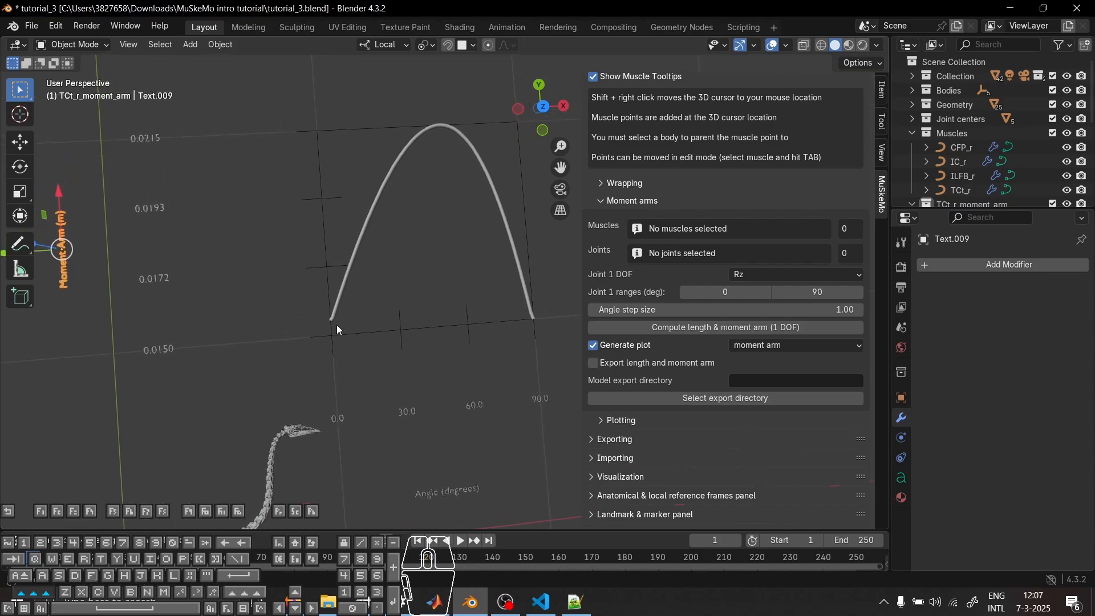
click(333, 319)
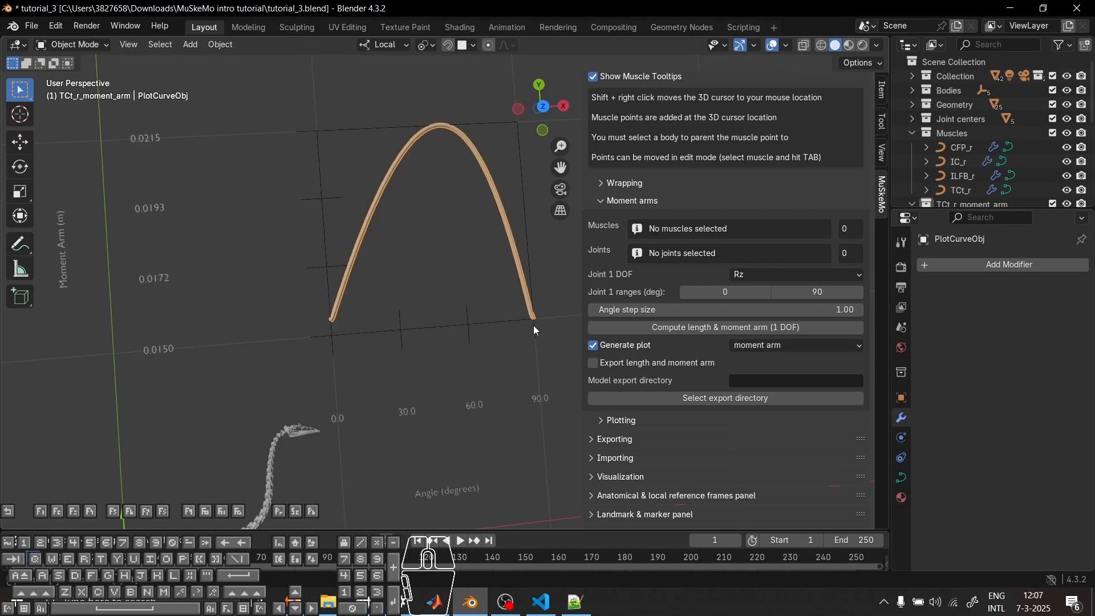
scroll(535, 324, down, 1)
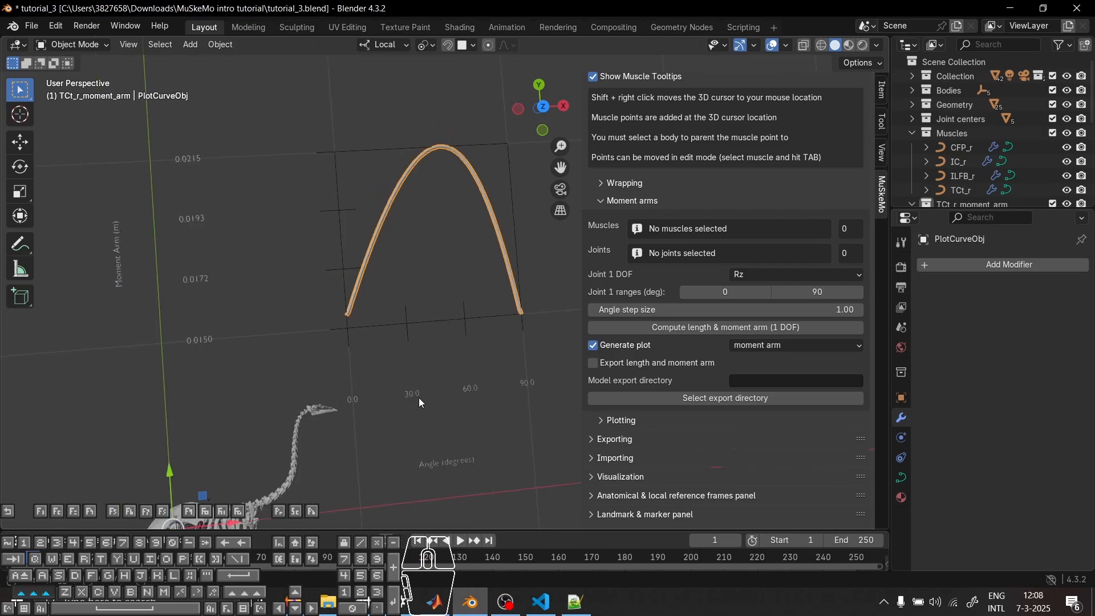
Compare the plot with the flexed pose by rotating ankle_r about 88° in the view plane, and cancel the rotation
shift+middle_drag(419, 398, 465, 186)
scroll(279, 464, up, 1)
shift+middle_drag(279, 463, 371, 264)
scroll(370, 265, up, 6)
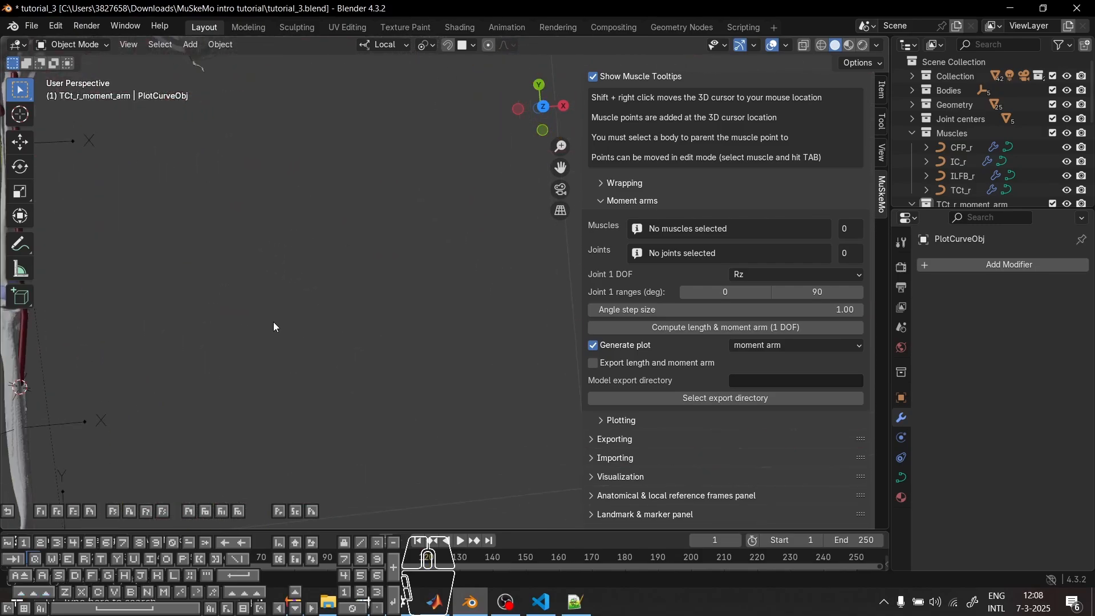
shift+middle_drag(273, 321, 453, 272)
scroll(453, 272, up, 1)
click(143, 263)
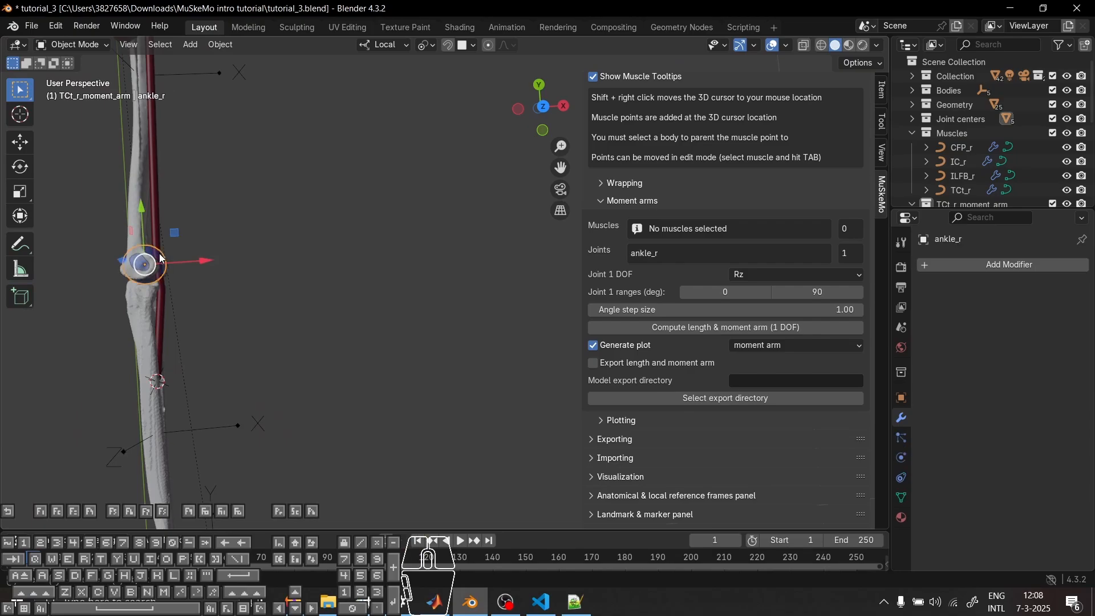
key(r)
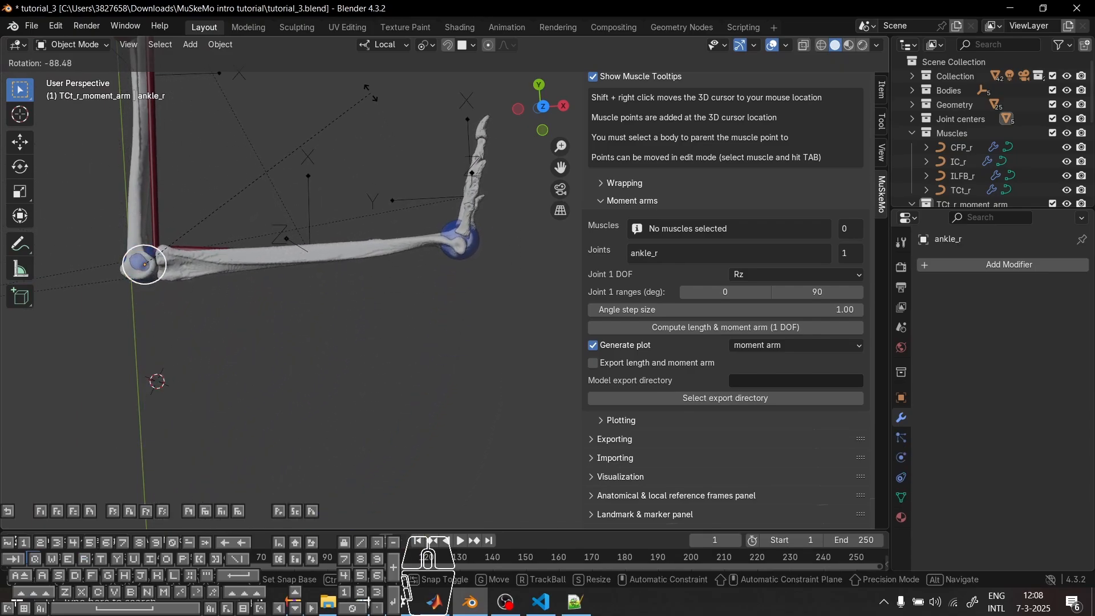
right_click(370, 93)
Review the TCt_r moment arm plot again, comparing the curve at its start, peak and end angles
scroll(385, 134, down, 2)
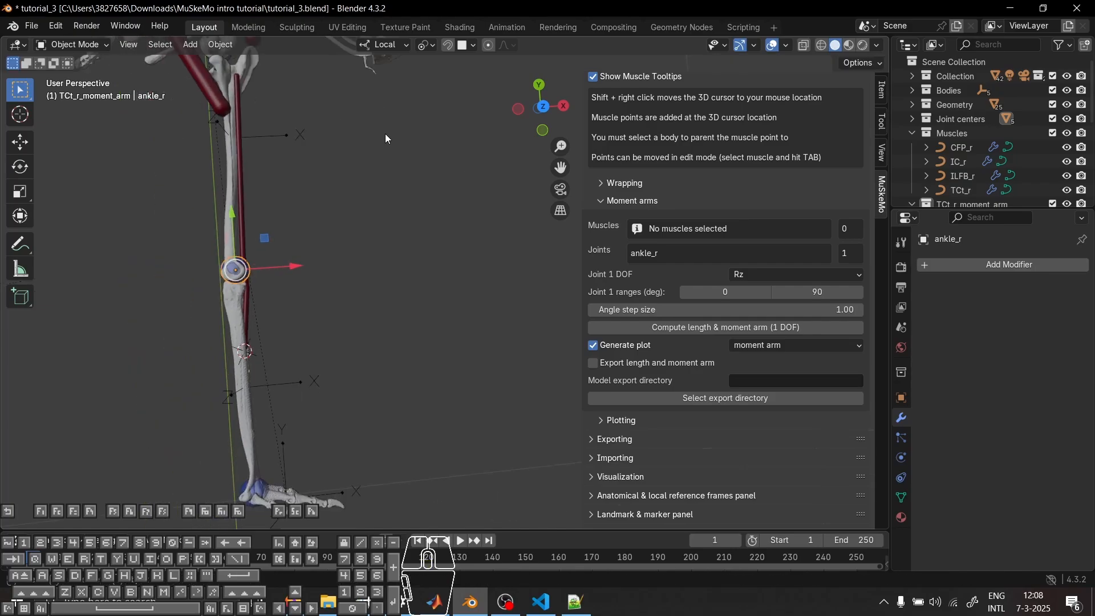
shift+middle_drag(350, 178, 288, 337)
scroll(281, 361, down, 2)
scroll(302, 308, down, 1)
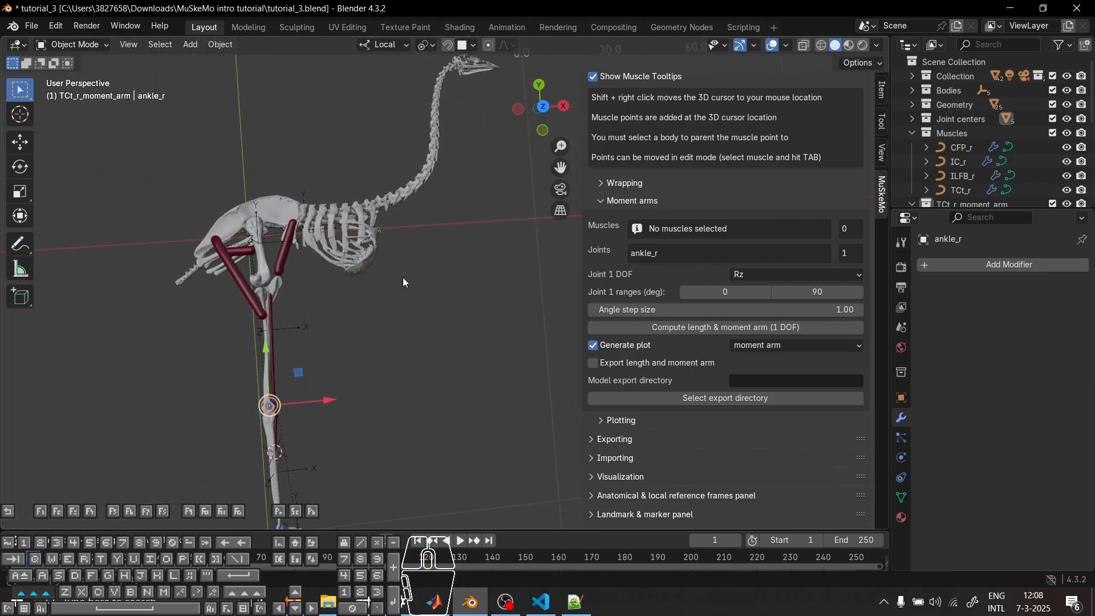
shift+middle_drag(403, 277, 240, 538)
scroll(373, 181, down, 3)
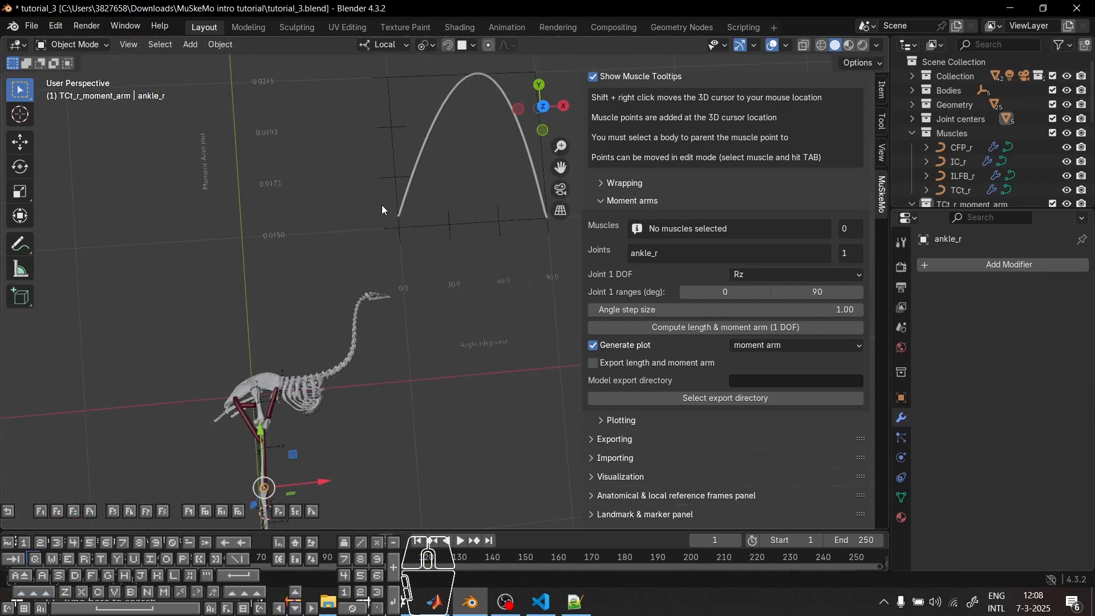
shift+middle_drag(381, 205, 309, 316)
middle_drag(392, 359, 415, 402)
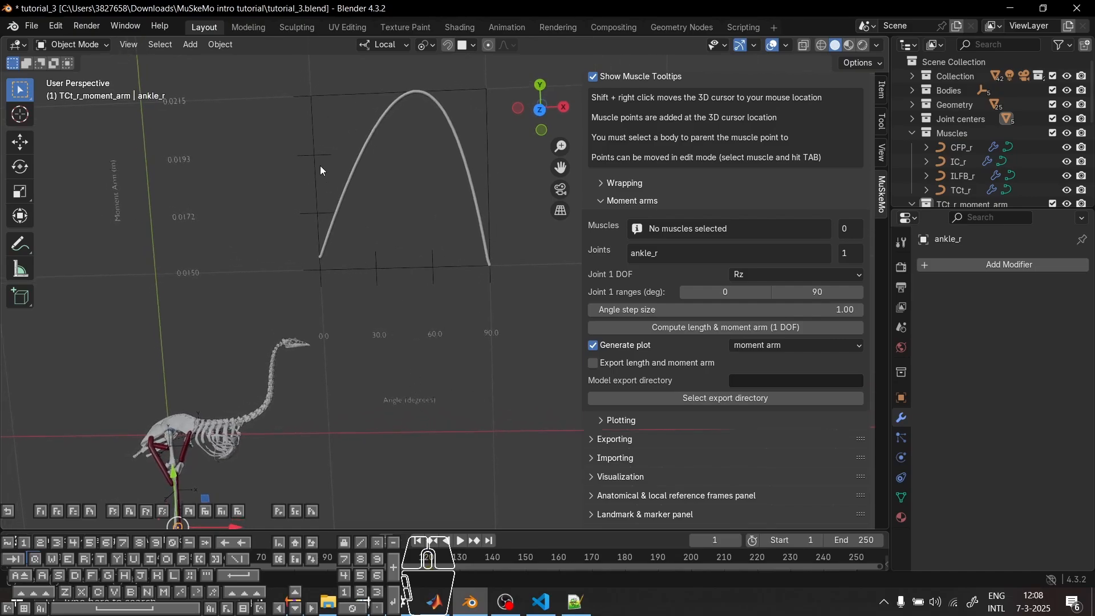
Reposition TCt_r's point just above the ankle in edit mode, and return to object mode
shift+middle_drag(395, 288, 482, 43)
scroll(255, 324, up, 7)
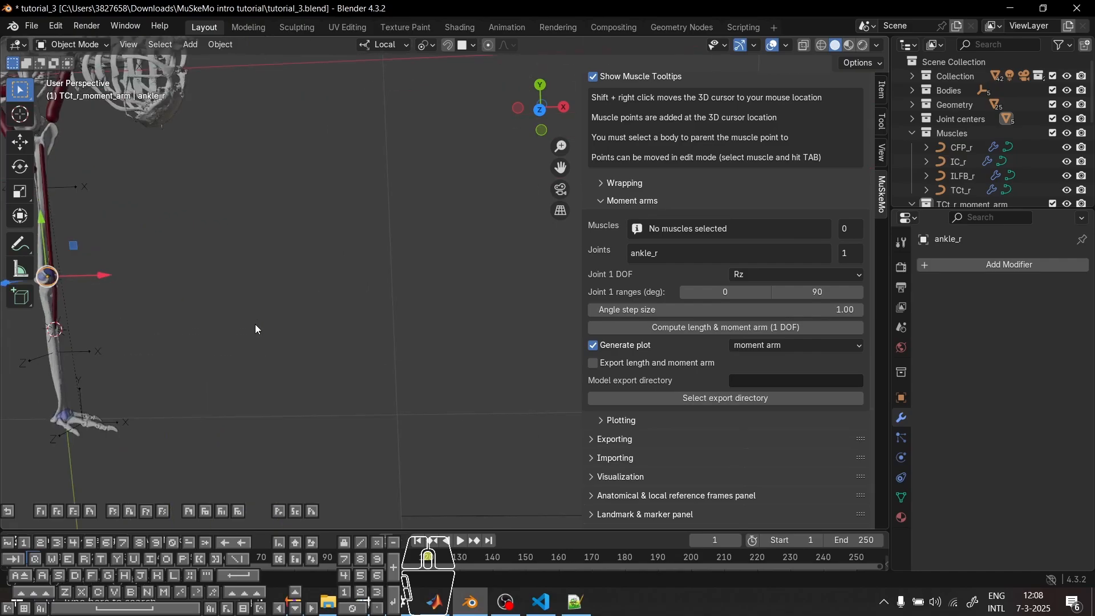
shift+middle_drag(255, 324, 514, 240)
shift+middle_drag(112, 228, 562, 228)
scroll(536, 234, up, 3)
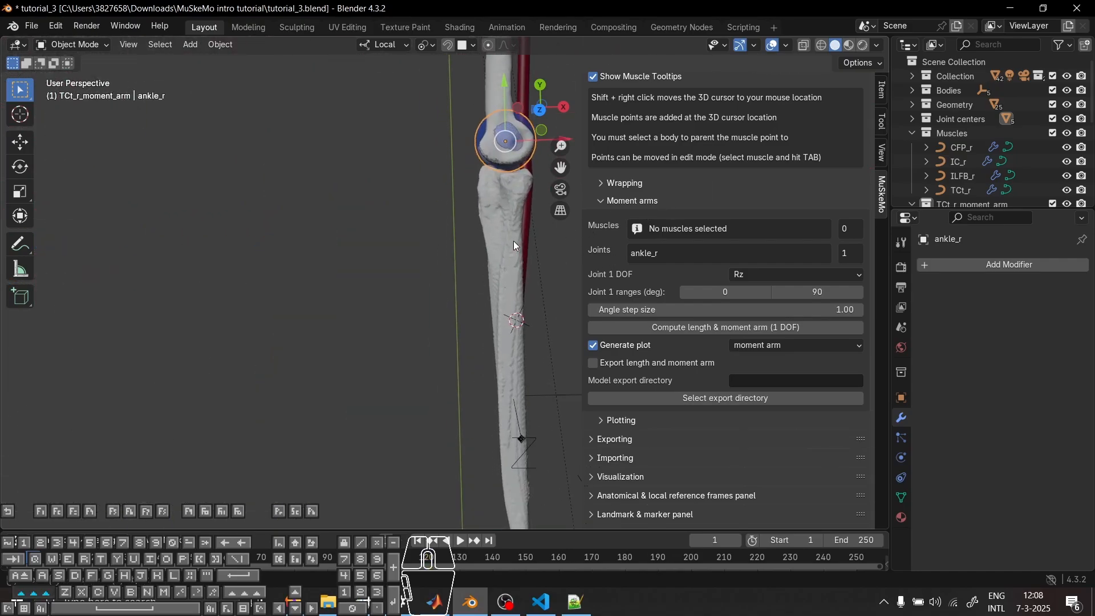
shift+middle_drag(226, 393, 35, 491)
click(342, 181)
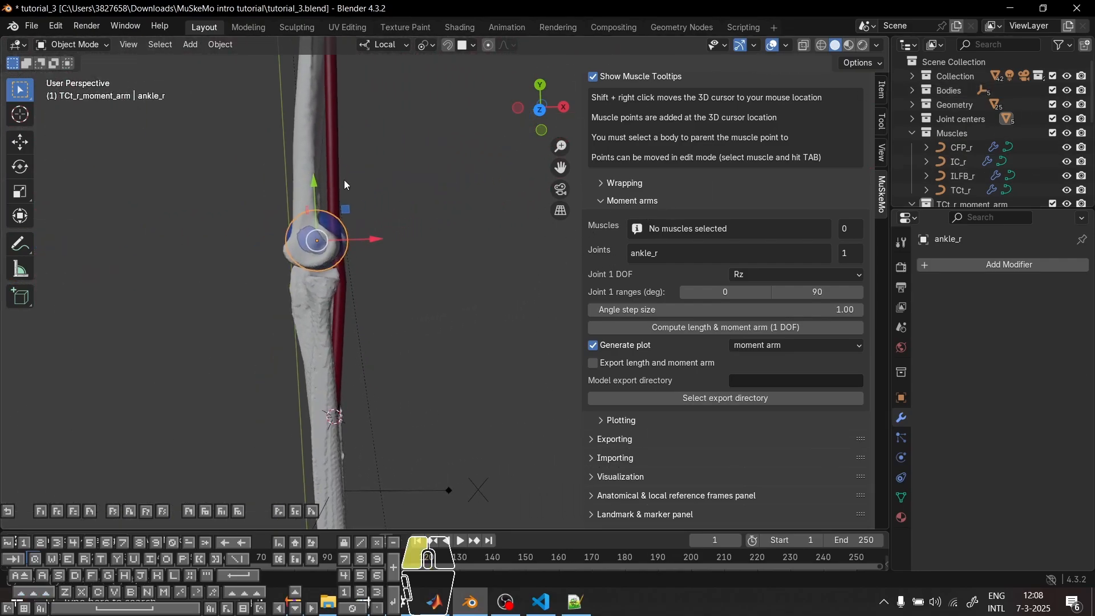
key(Tab)
middle_drag(407, 270, 380, 219)
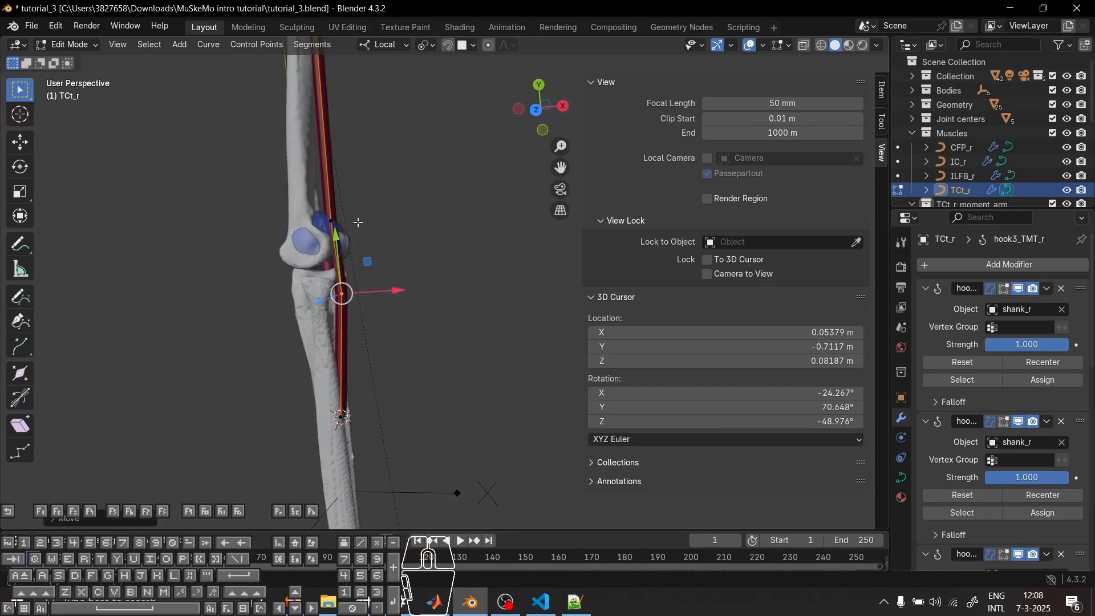
click(330, 219)
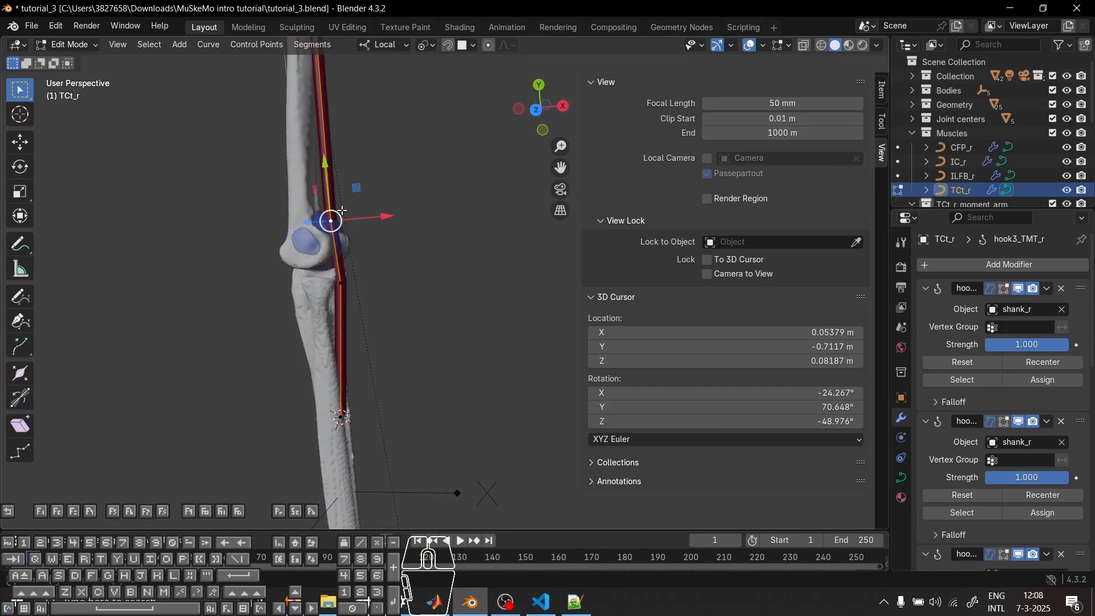
drag(332, 170, 416, 175)
key(Tab)
Recompute TCt_r's moment arm about ankle_r with the same angle range, and check the resulting plot
middle_drag(416, 173, 308, 314)
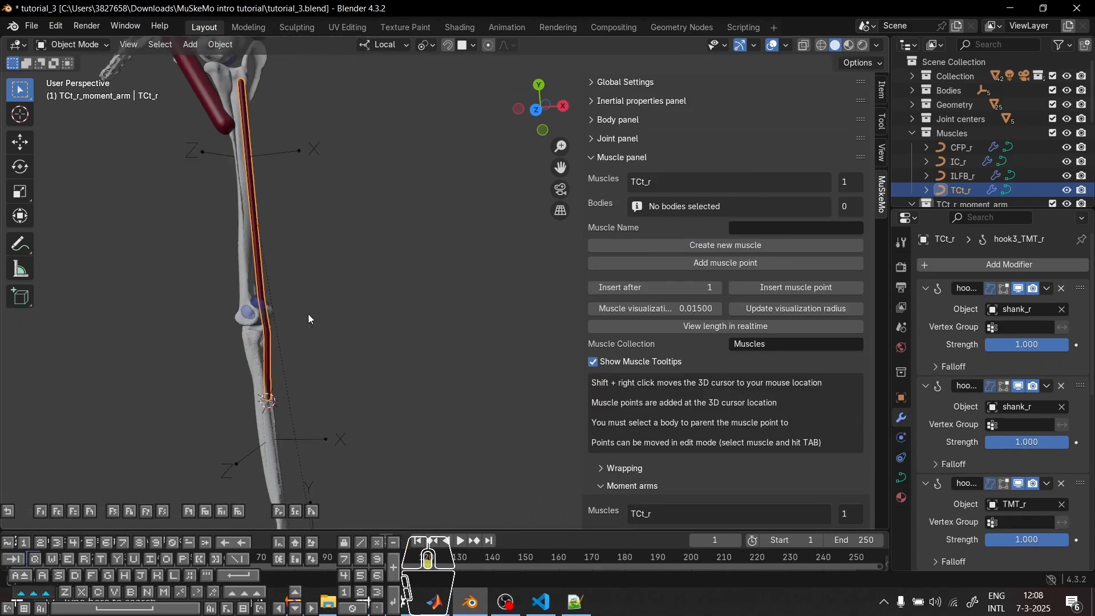
scroll(778, 370, down, 6)
shift+middle_drag(340, 269, 337, 296)
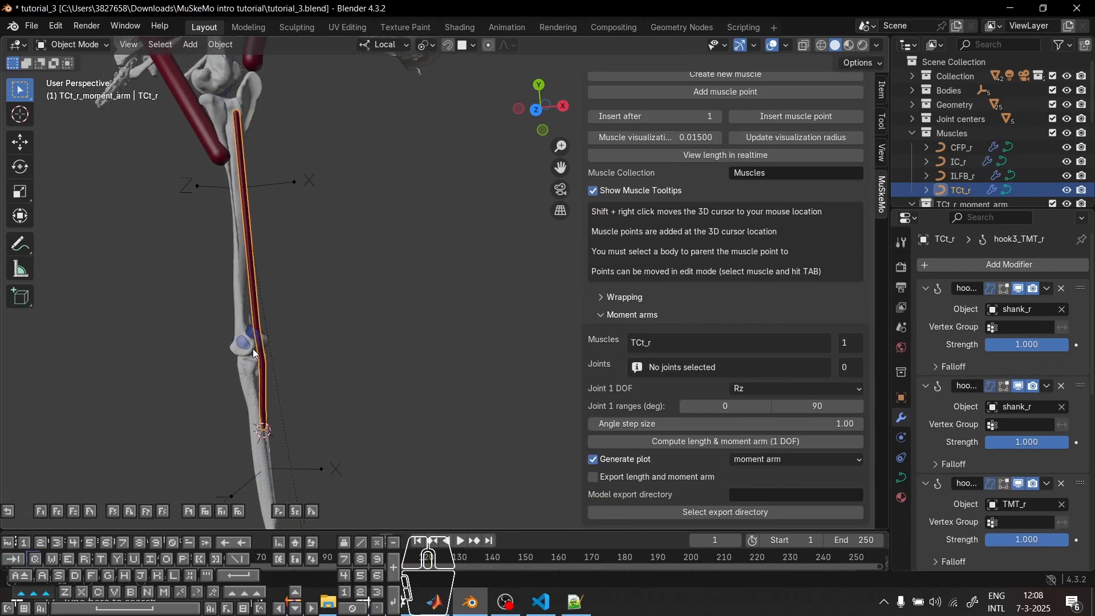
click(249, 342)
scroll(321, 332, down, 2)
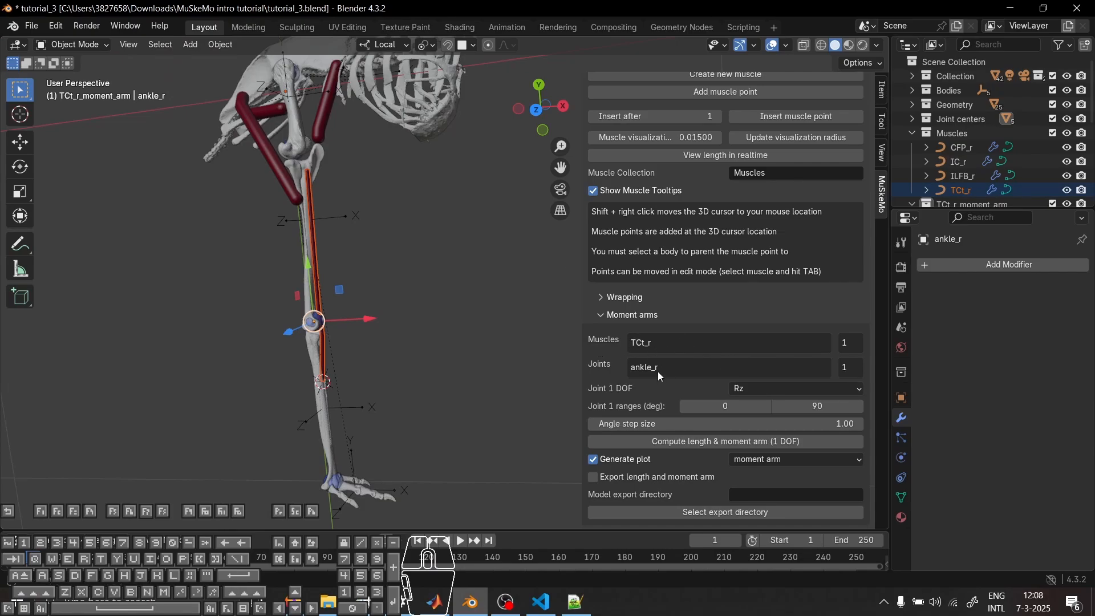
click(778, 443)
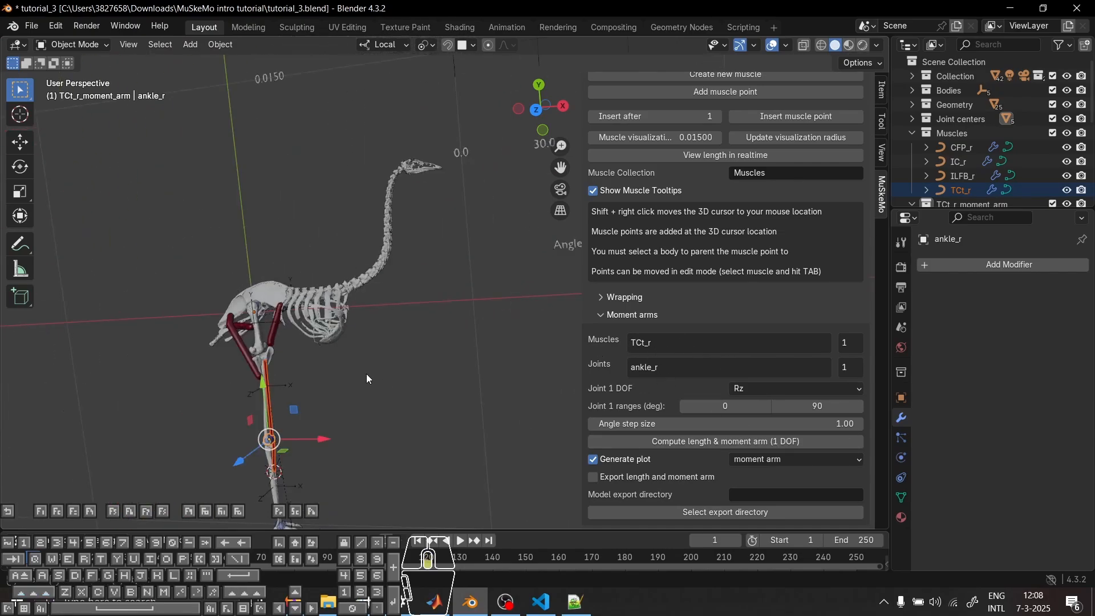
scroll(366, 374, down, 3)
shift+middle_drag(433, 186, 382, 313)
middle_drag(400, 268, 422, 257)
scroll(422, 256, up, 2)
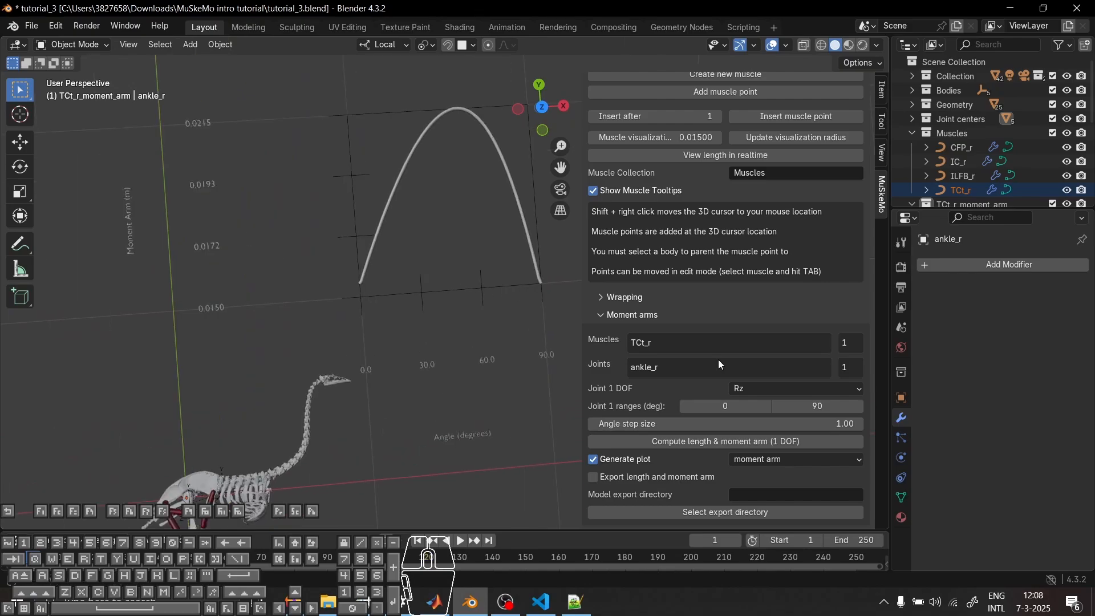
Recompute TCt_r's moment arm about ankle_r for Rz from 0 to 90°, and inspect the muscle's path around the ankle
click(715, 443)
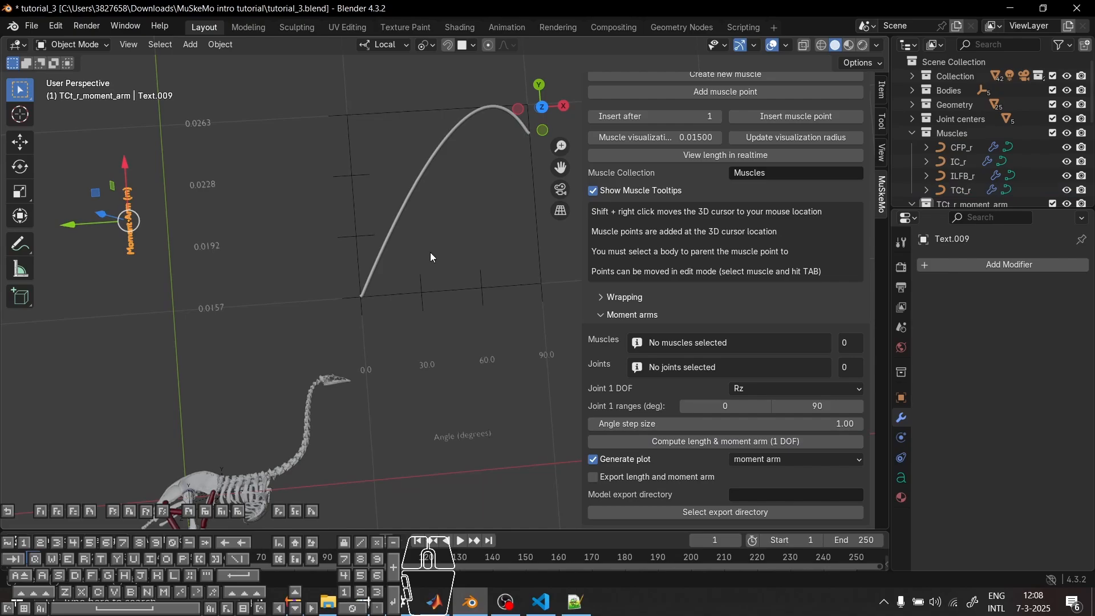
shift+middle_drag(430, 252, 430, 23)
scroll(430, 268, up, 4)
shift+middle_drag(354, 285, 525, 269)
scroll(210, 276, up, 2)
scroll(210, 276, up, 1)
shift+middle_drag(241, 254, 325, 251)
scroll(323, 247, up, 2)
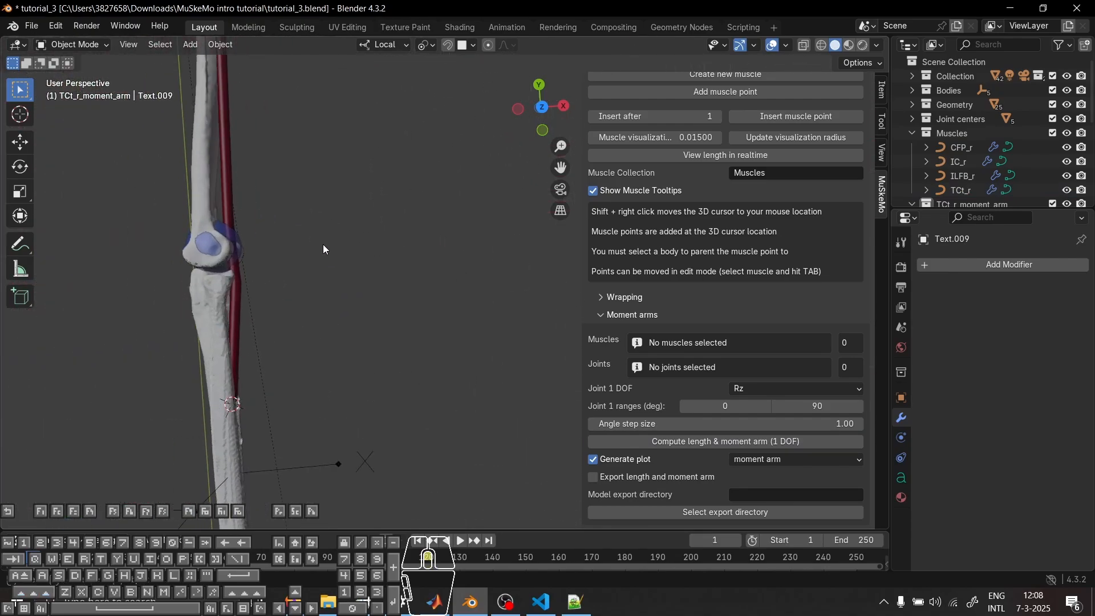
shift+middle_drag(312, 303, 365, 304)
scroll(367, 309, down, 2)
click(325, 233)
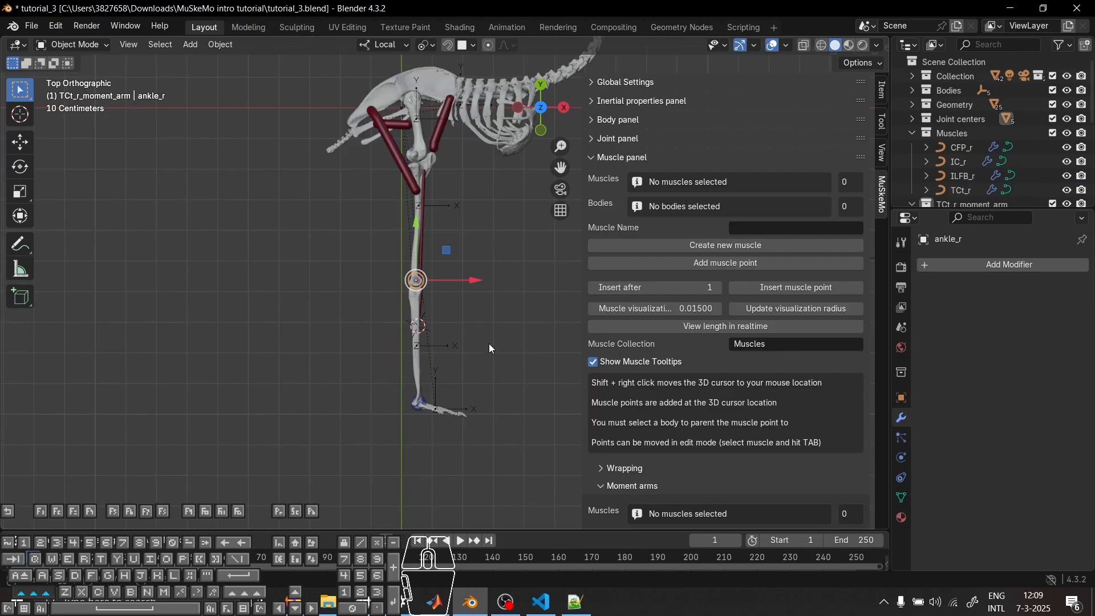
Select the moment arm plot with its axes and labels, and hide and collapse the TCt_r_moment_arm collection
scroll(490, 347, down, 5)
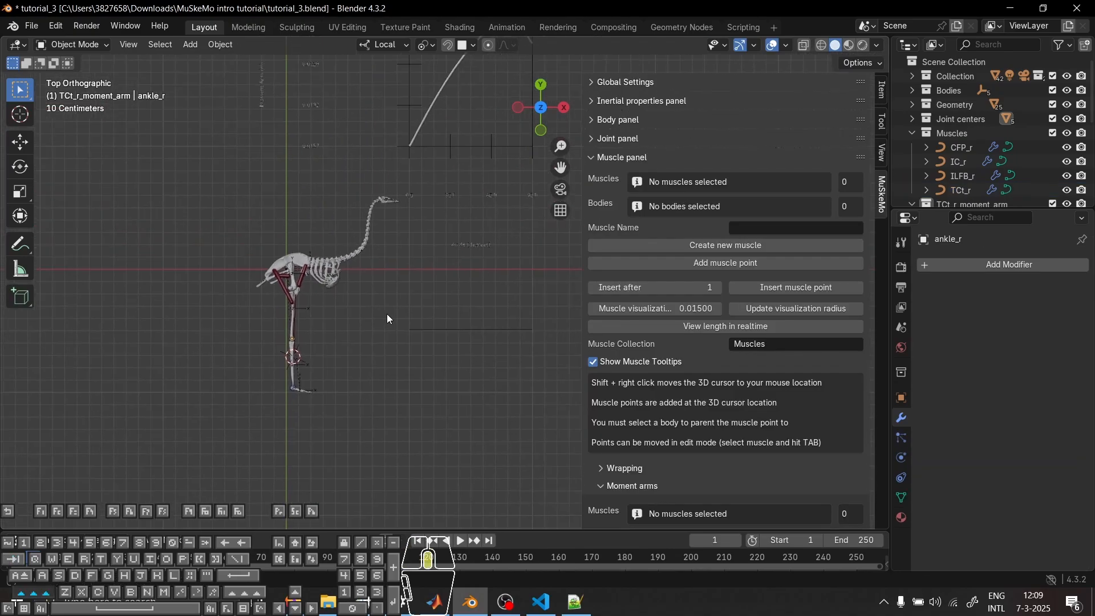
scroll(390, 324, up, 2)
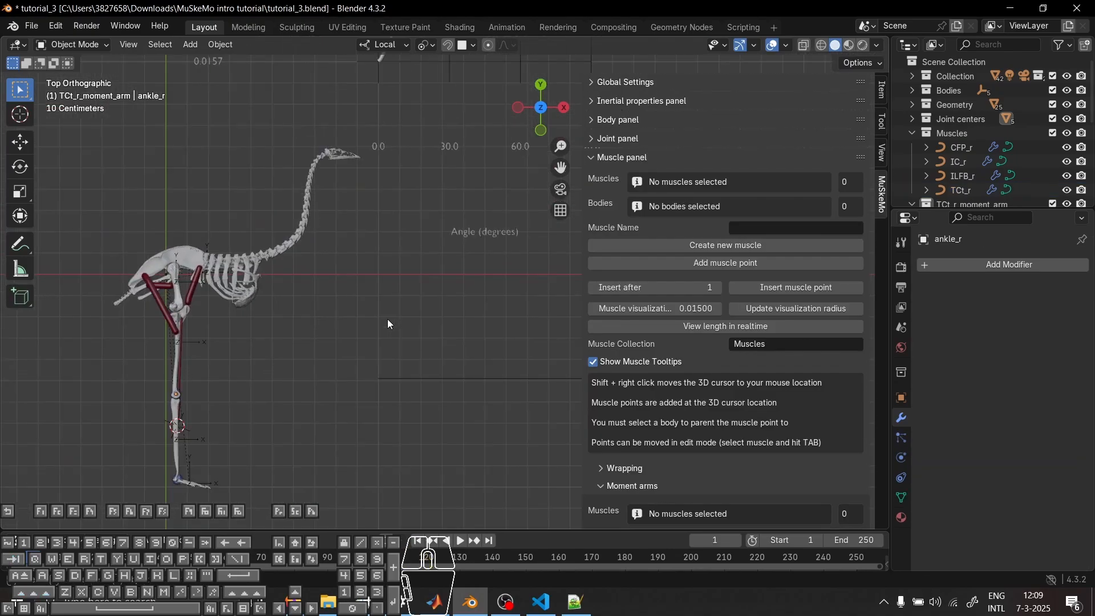
scroll(389, 324, down, 2)
scroll(953, 134, down, 5)
scroll(957, 150, up, 5)
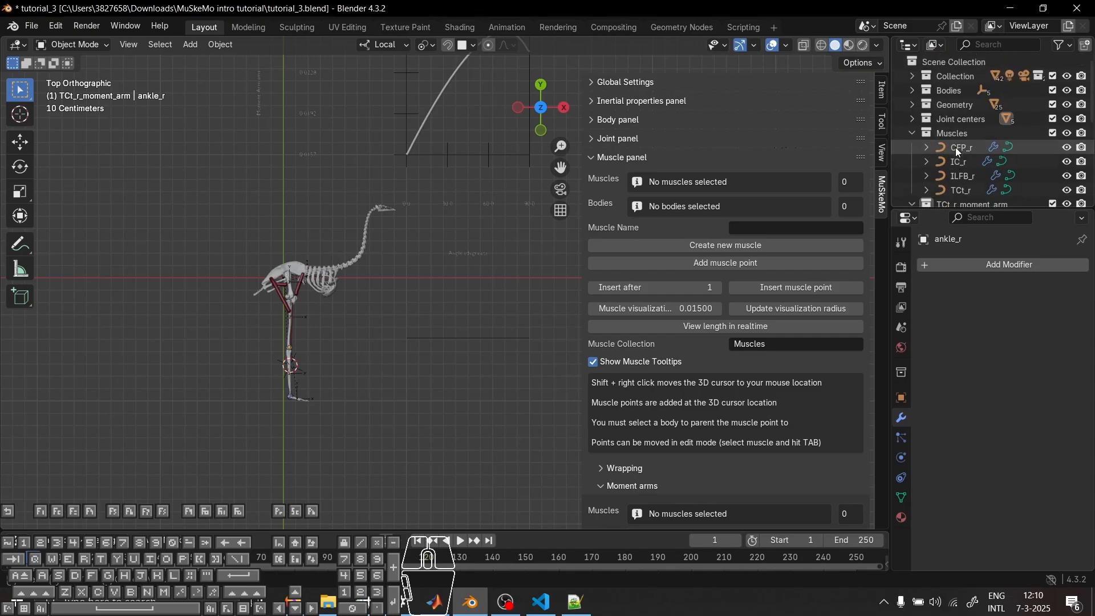
scroll(959, 153, down, 3)
shift+middle_drag(356, 204, 307, 321)
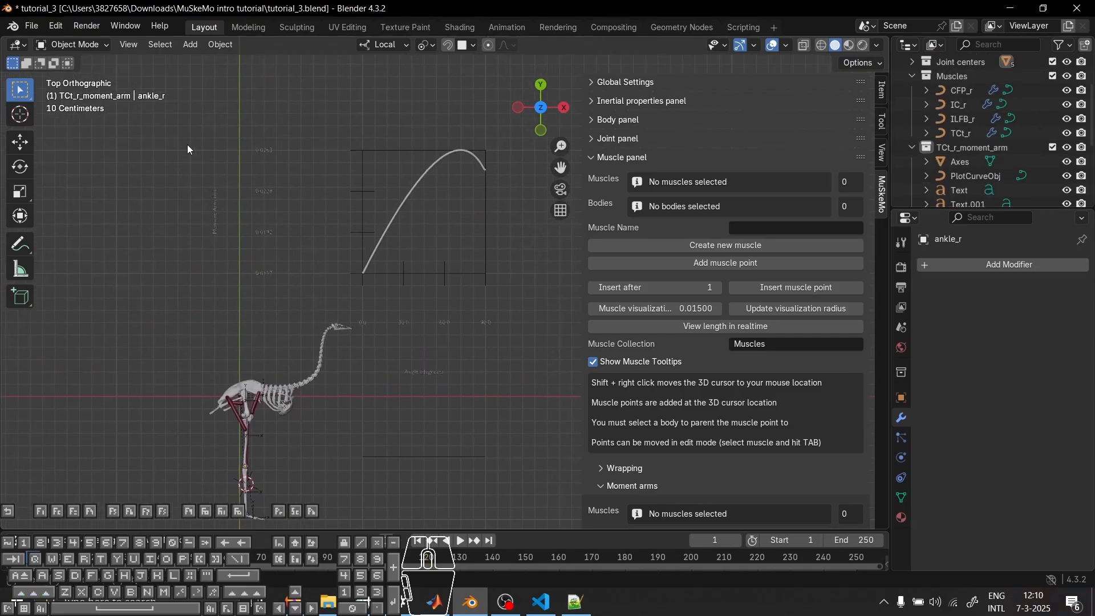
drag(178, 138, 522, 293)
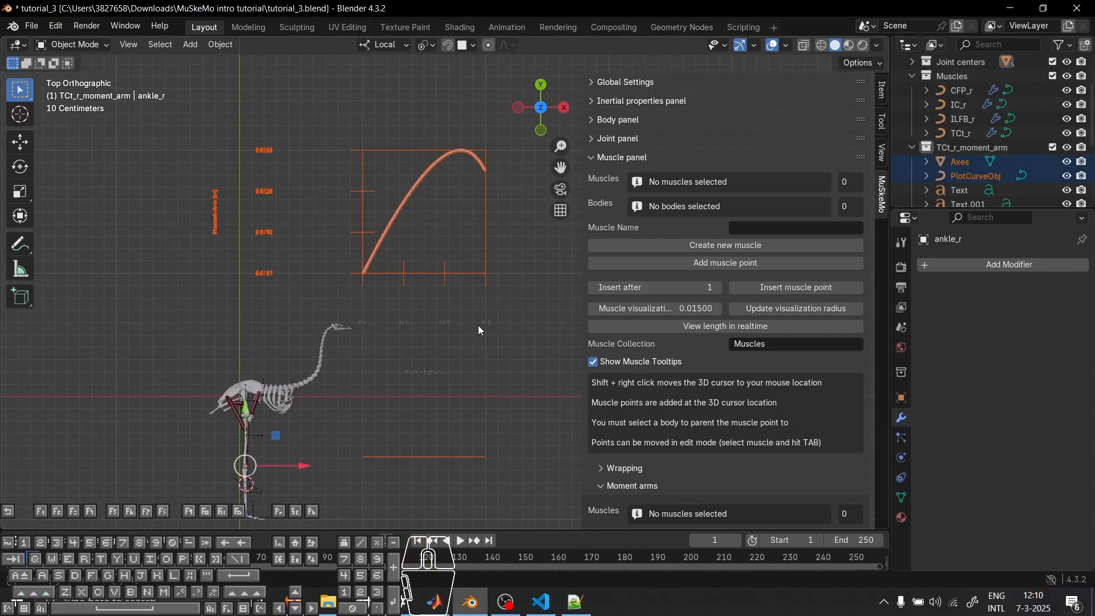
scroll(480, 329, up, 1)
drag(486, 425, 350, 333)
shift+click(344, 327)
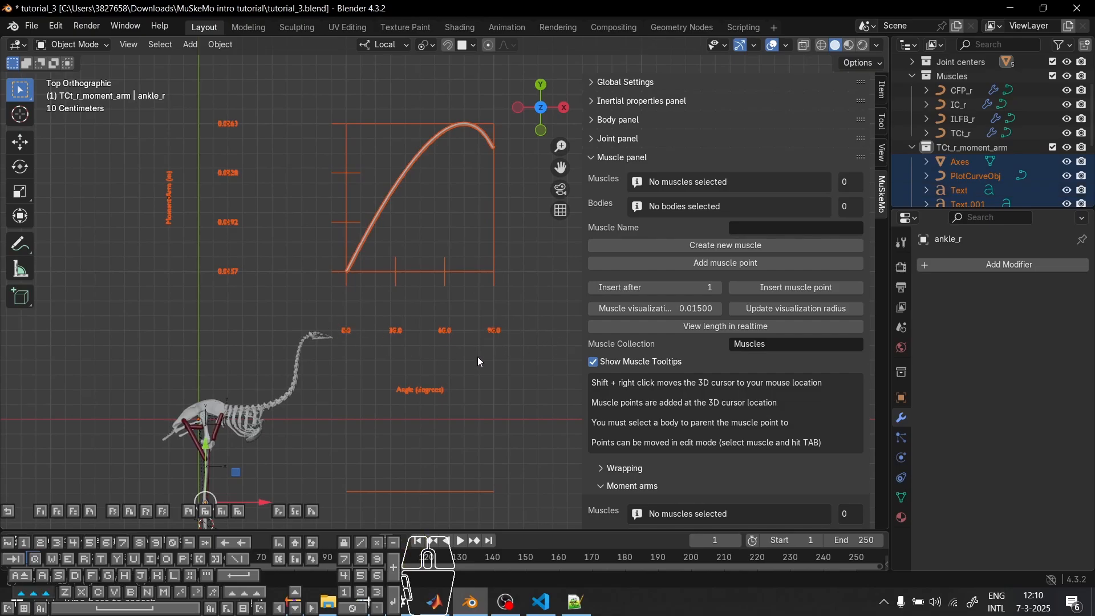
click(1066, 147)
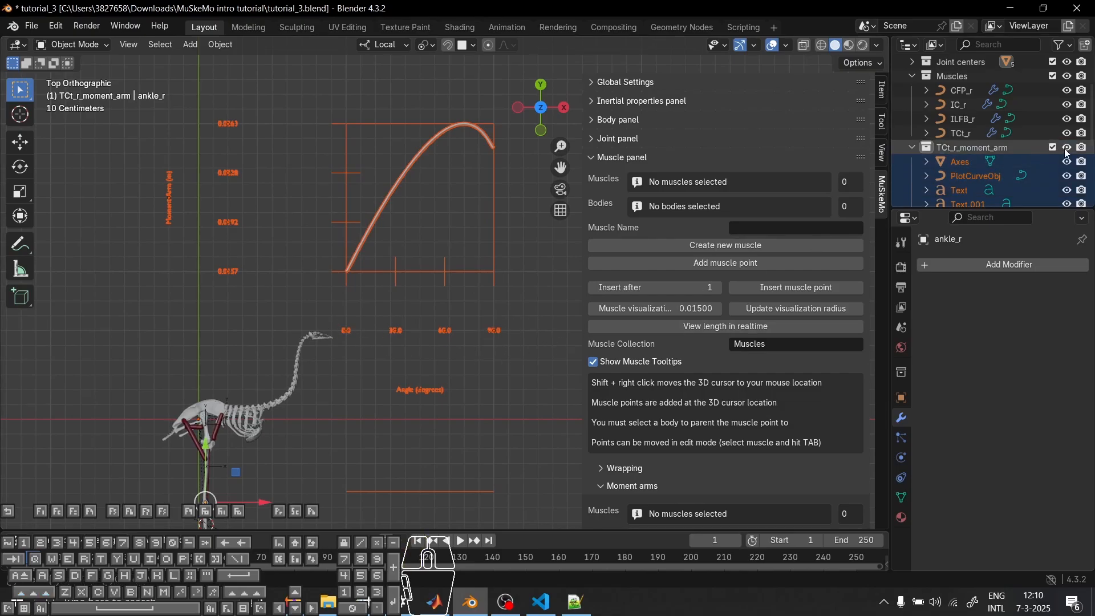
click(911, 149)
Create a muscle named GL_r starting on the lower femur near the knee, with thigh_r as the parent body
scroll(292, 424, up, 8)
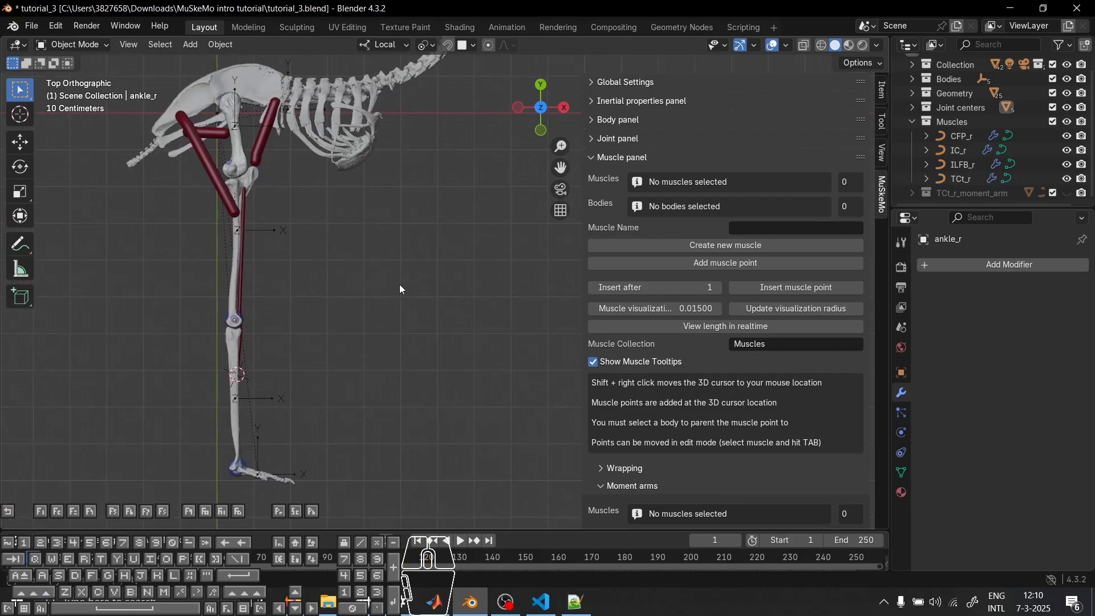
scroll(320, 314, up, 3)
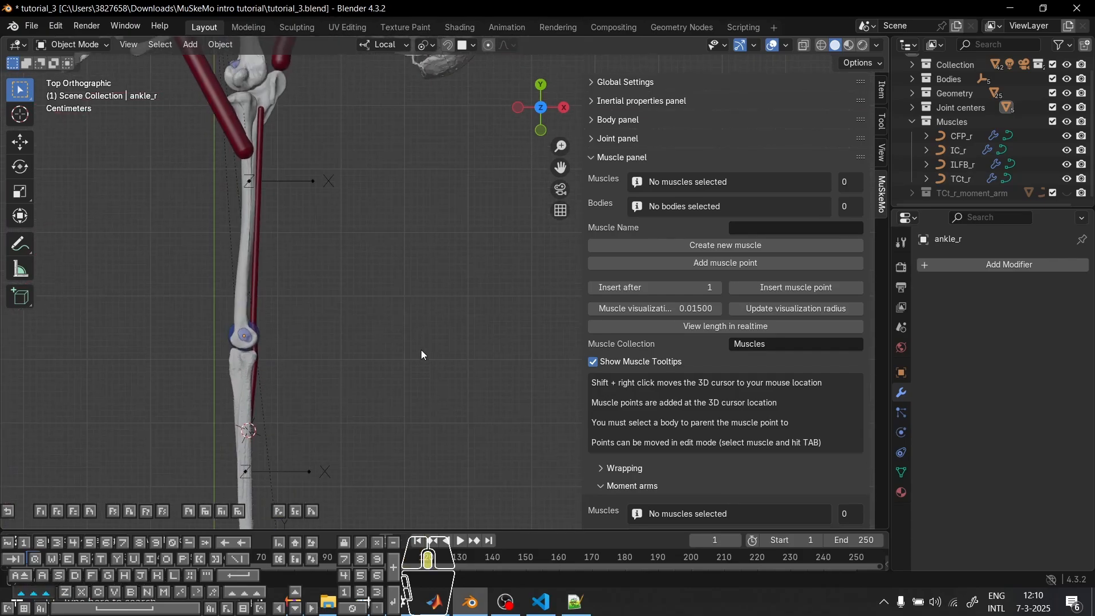
shift+middle_drag(421, 350, 194, 244)
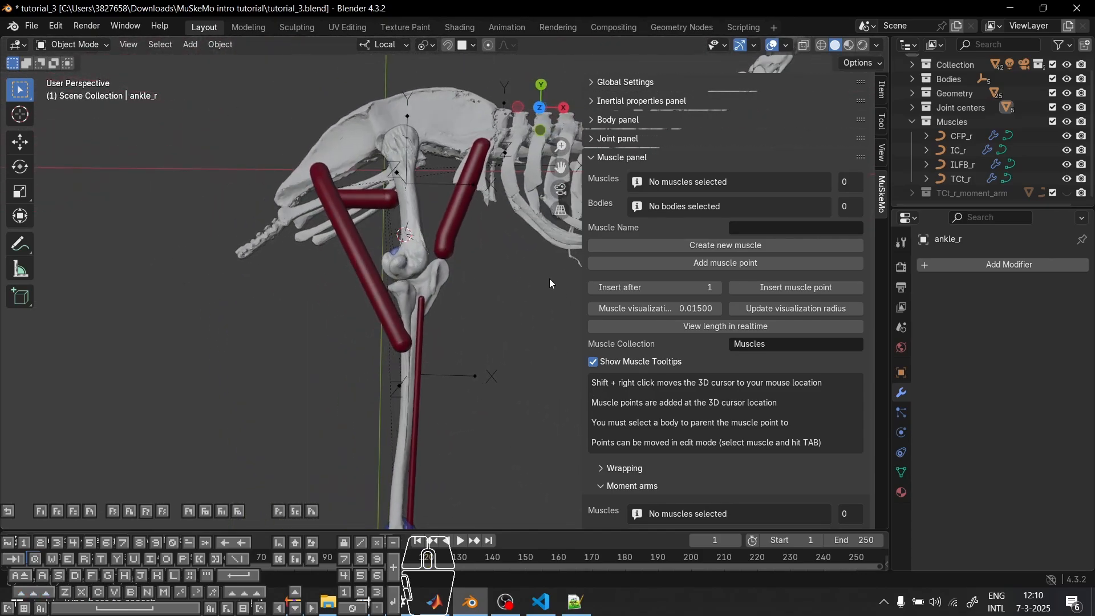
scroll(549, 278, up, 2)
middle_drag(513, 273, 484, 302)
shift+right_click(367, 245)
click(795, 227)
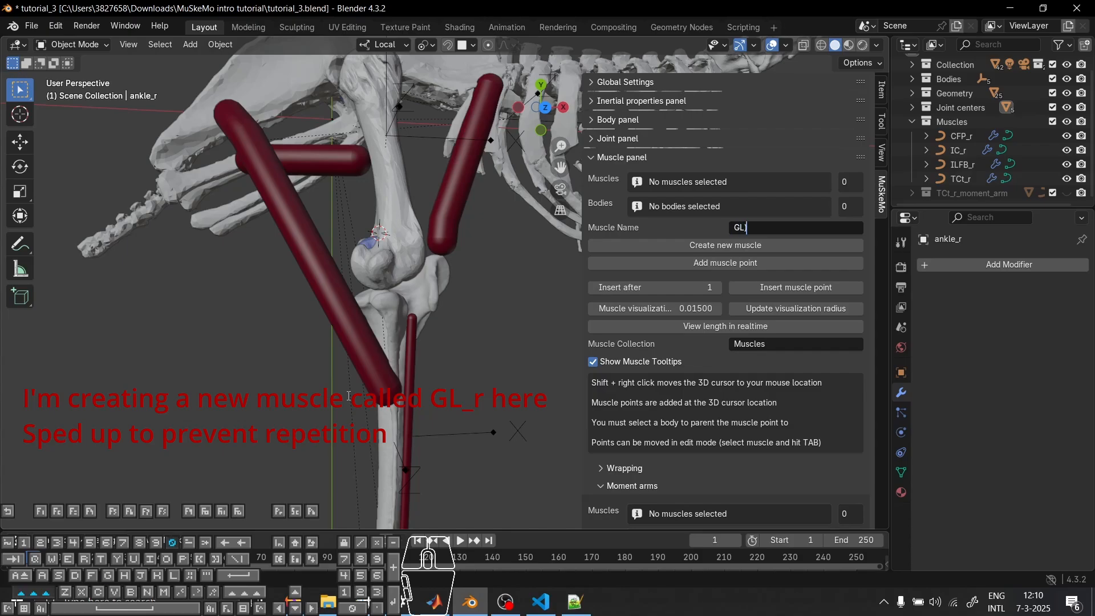
click(399, 137)
middle_drag(411, 285, 447, 302)
click(760, 248)
Add a second GL_r point just below the first at the back of the knee, parented to thigh_r
middle_drag(399, 256, 388, 281)
shift+right_click(380, 279)
click(724, 262)
ctrl+click(958, 150)
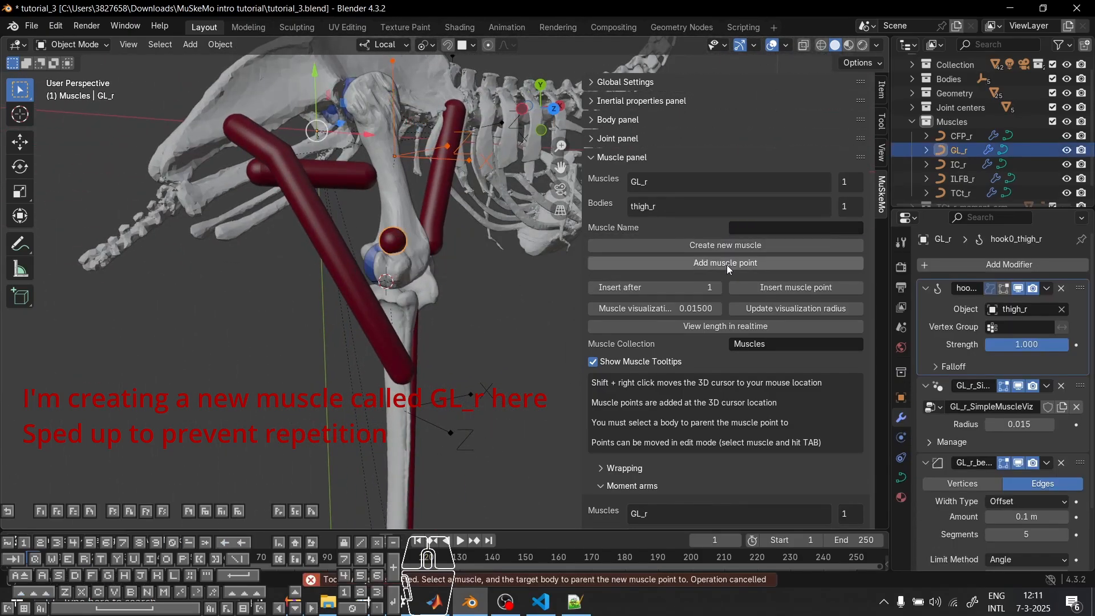
click(728, 264)
Add two GL_r points along the shank, one around mid-shank and one farther down, both parented to shank_r
shift+middle_drag(418, 345, 285, 229)
shift+middle_drag(376, 207, 404, 229)
shift+right_click(406, 348)
click(456, 322)
click(724, 263)
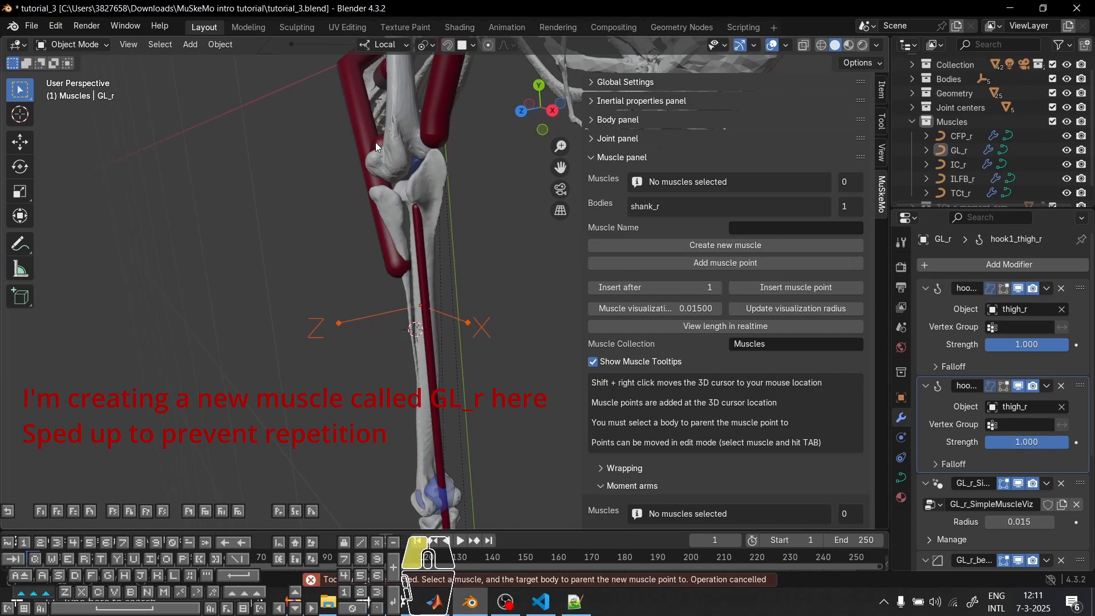
ctrl+click(958, 150)
click(724, 264)
middle_drag(245, 308, 358, 312)
shift+middle_drag(402, 327, 445, 214)
shift+right_click(451, 353)
click(685, 264)
Add two GL_r points below the ankle along the back of the tarsometatarsus, both parented to TMT_r
shift+middle_drag(462, 387, 395, 205)
shift+right_click(394, 285)
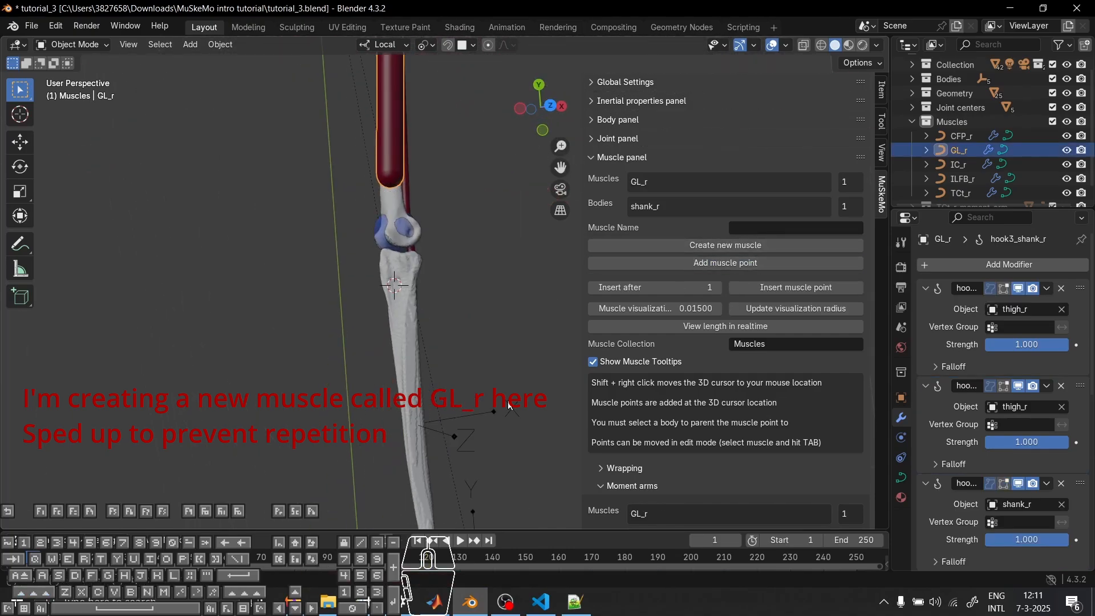
click(455, 435)
shift+click(392, 160)
click(739, 269)
shift+right_click(419, 321)
click(724, 264)
In edit mode, move GL_r's second thigh point backward so it lies behind the knee
scroll(482, 249, down, 4)
key(Tab)
scroll(483, 248, up, 5)
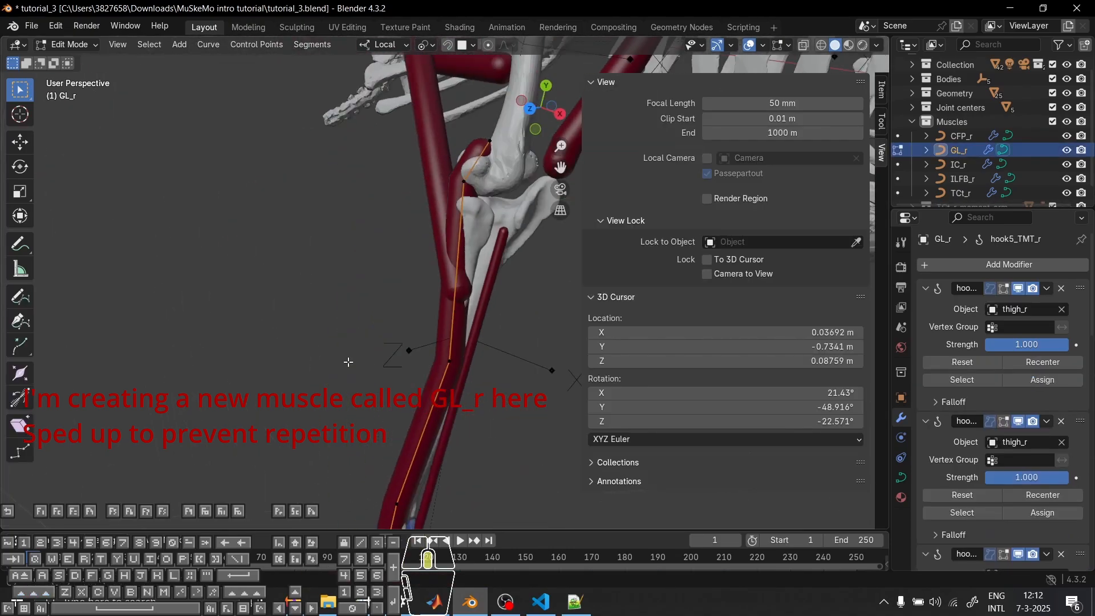
click(439, 184)
middle_drag(347, 361, 515, 303)
scroll(517, 277, down, 2)
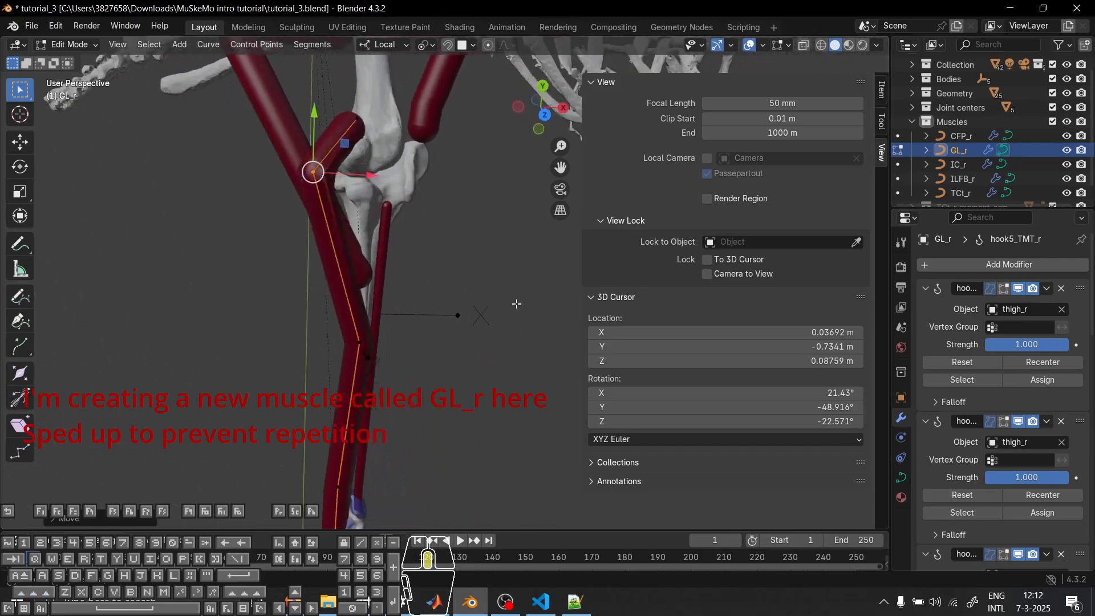
Reposition GL_r's shank points so the muscle runs behind the shank bone
click(372, 341)
scroll(372, 341, up, 1)
shift+middle_drag(395, 455, 398, 381)
key(g)
click(447, 342)
scroll(446, 343, down, 3)
middle_drag(446, 342, 612, 330)
click(383, 176)
click(337, 283)
middle_drag(338, 284, 523, 378)
key(x)
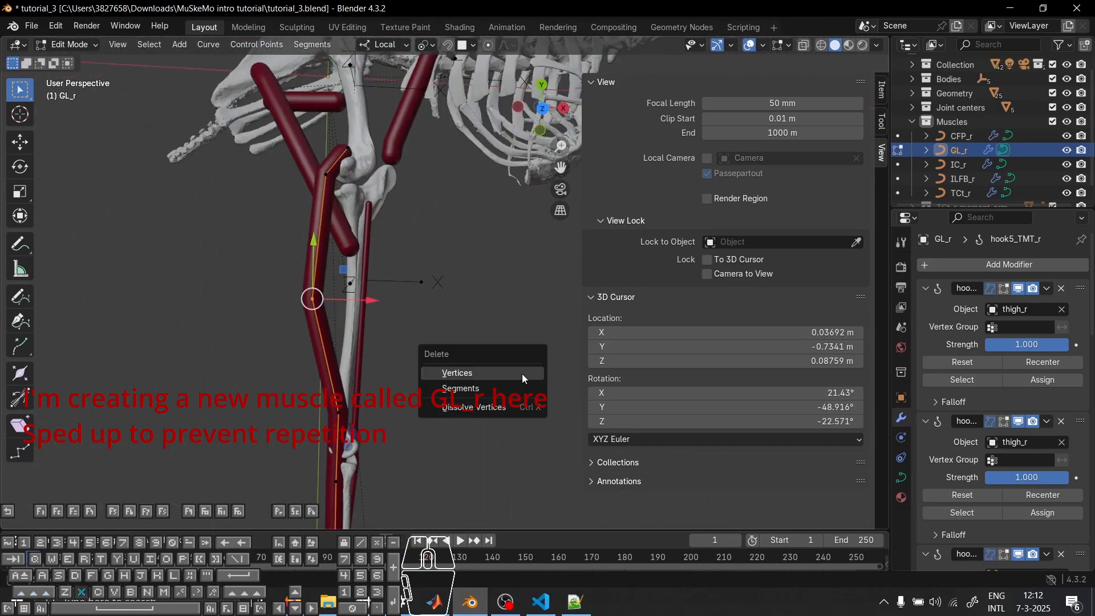
key(g)
click(412, 362)
Adjust GL_r's path behind the ankle and return to object mode
scroll(413, 362, up, 5)
middle_drag(413, 362, 445, 343)
click(340, 293)
middle_drag(474, 220, 474, 196)
key(Tab)
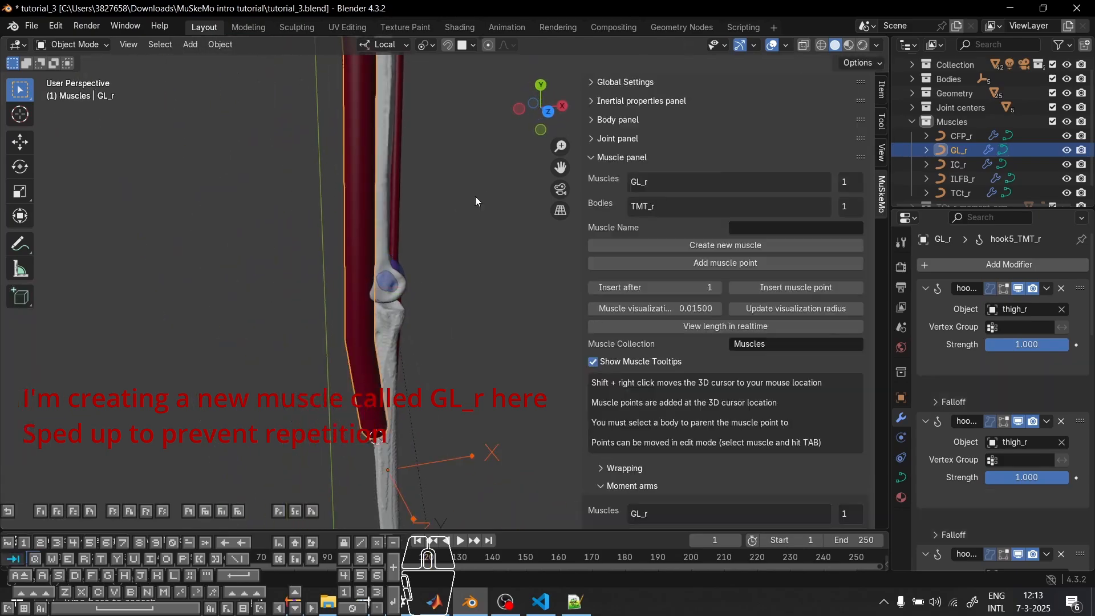
Set GL_r's visualization radius to 0.01 and deselect the muscle
scroll(966, 446, down, 10)
click(1006, 352)
text(0.01)
key(Return)
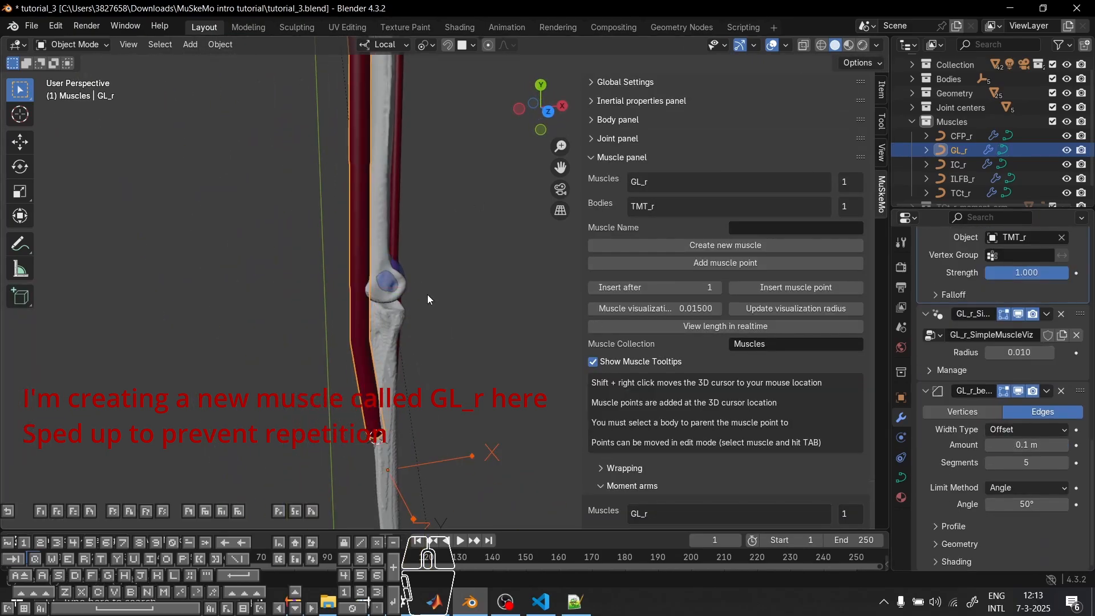
click(427, 294)
Test GL_r's path by rotating knee_r about -53° around its local Z axis, and cancel the rotation
scroll(422, 294, down, 5)
middle_drag(410, 294, 344, 291)
scroll(359, 319, up, 5)
middle_drag(374, 345, 275, 318)
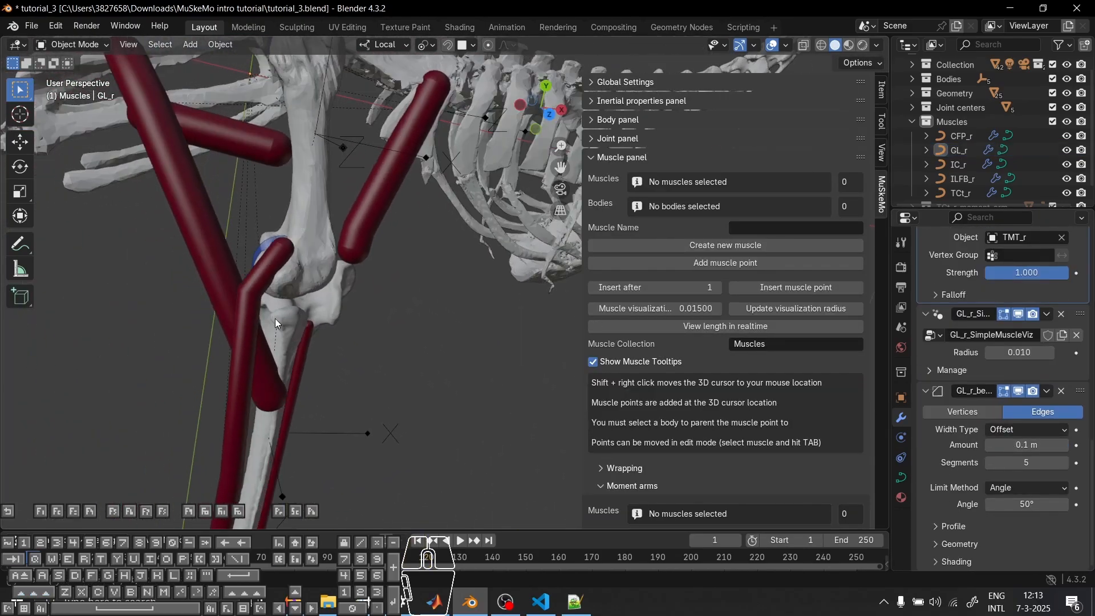
click(267, 244)
scroll(285, 289, down, 4)
scroll(359, 410, up, 4)
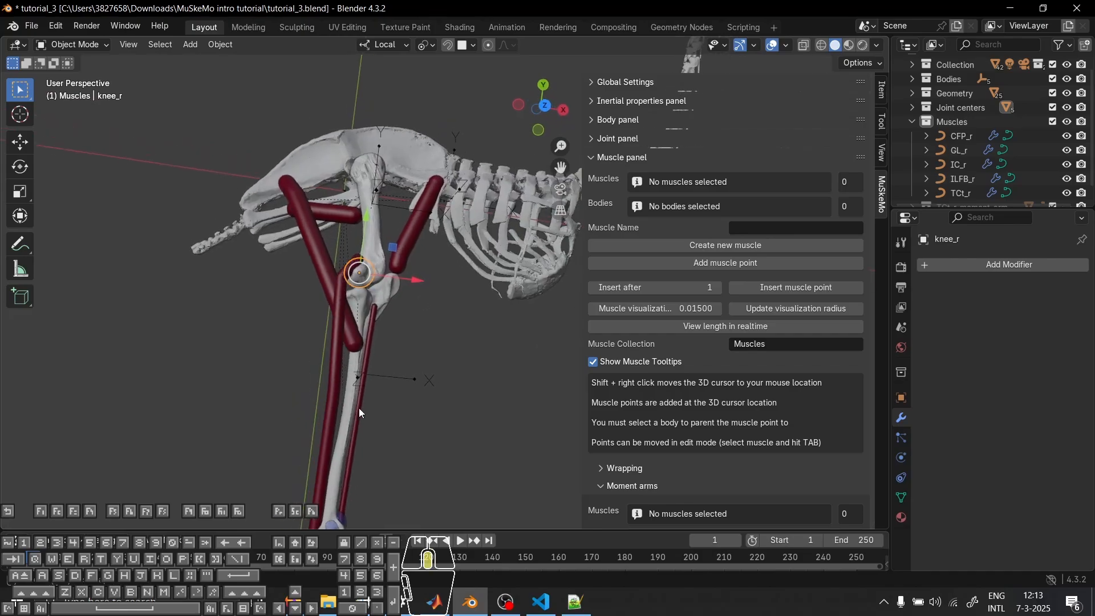
key(r)
key(z)
key(z)
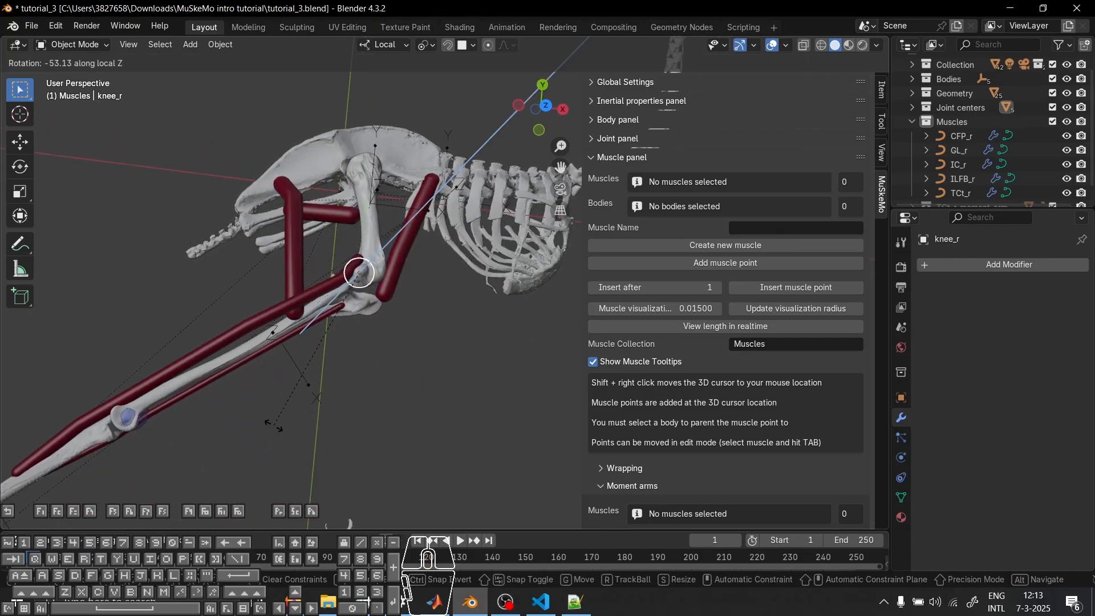
right_click(266, 385)
Open GL_r in edit mode and select its second point, behind the knee
scroll(385, 285, up, 2)
click(385, 285)
scroll(390, 286, up, 4)
key(Tab)
scroll(390, 286, down, 3)
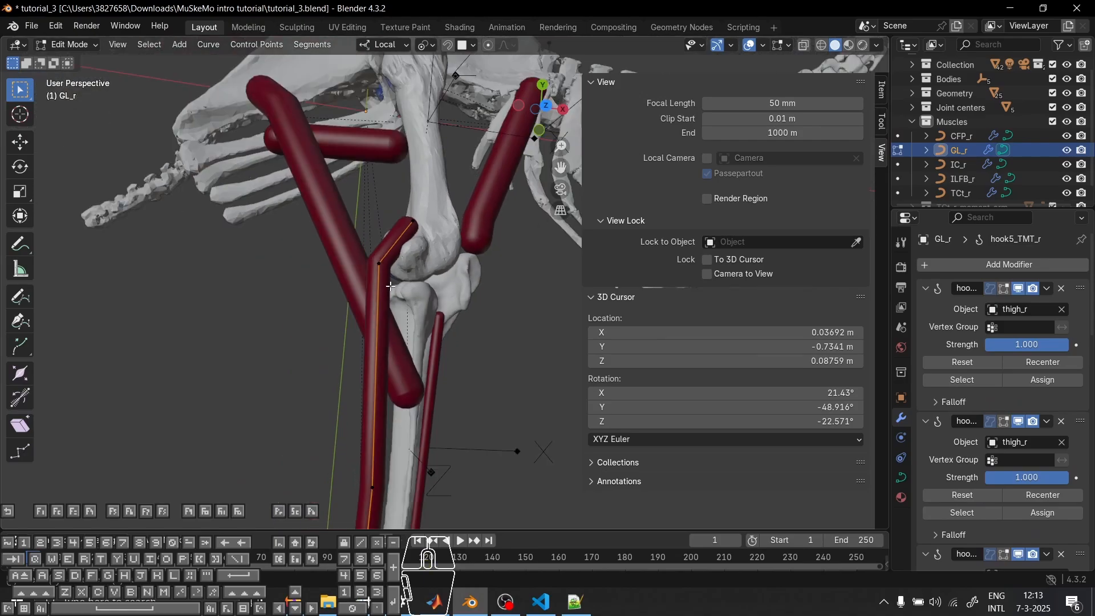
middle_drag(487, 305, 450, 393)
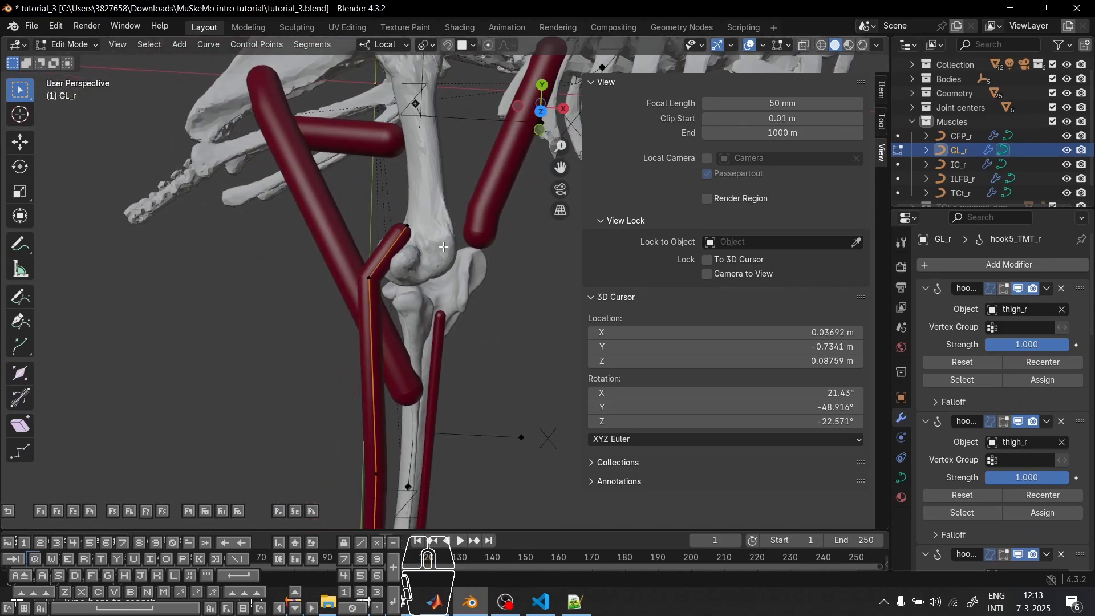
scroll(431, 250, down, 1)
middle_drag(431, 249, 474, 154)
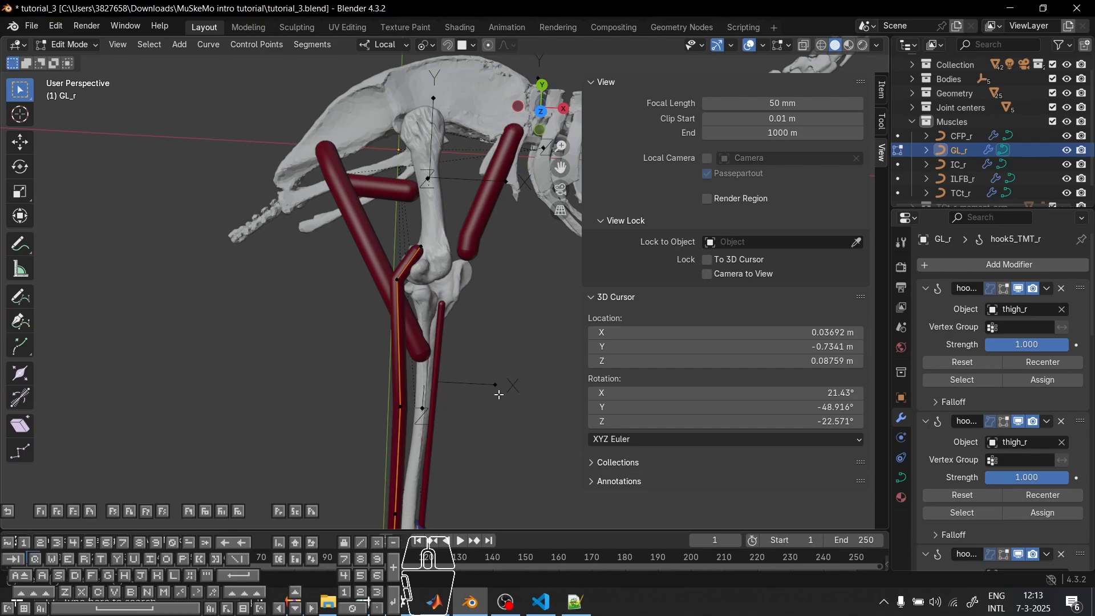
drag(386, 269, 414, 298)
middle_drag(481, 307, 550, 323)
Replace thigh_r with shank_r as the hook object of GL_r's second muscle point
scroll(1004, 408, down, 4)
scroll(1005, 408, up, 2)
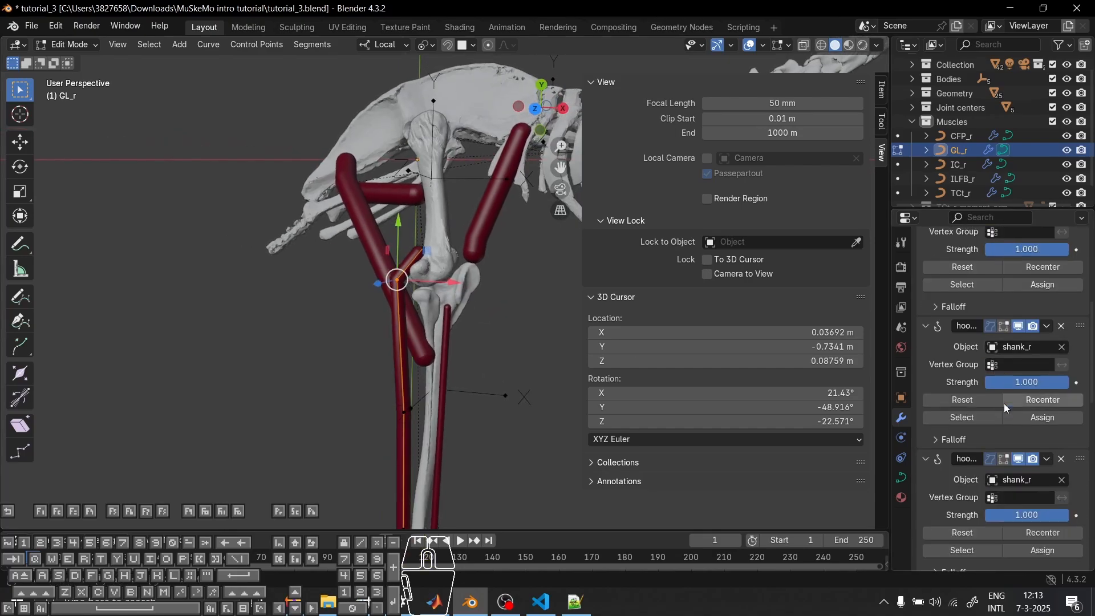
scroll(1005, 413, up, 2)
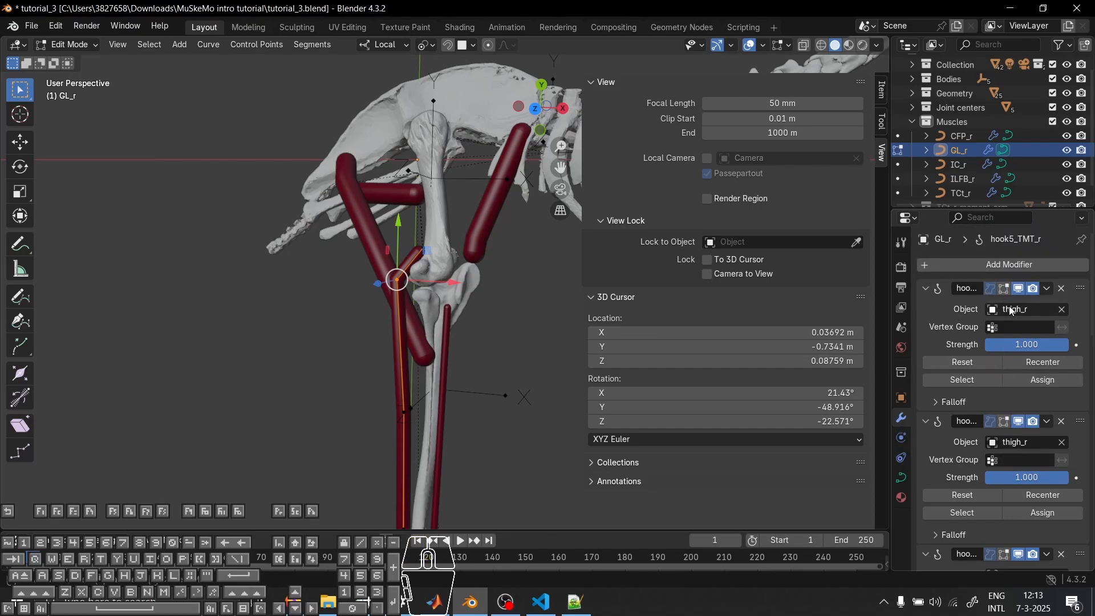
scroll(1015, 321, down, 1)
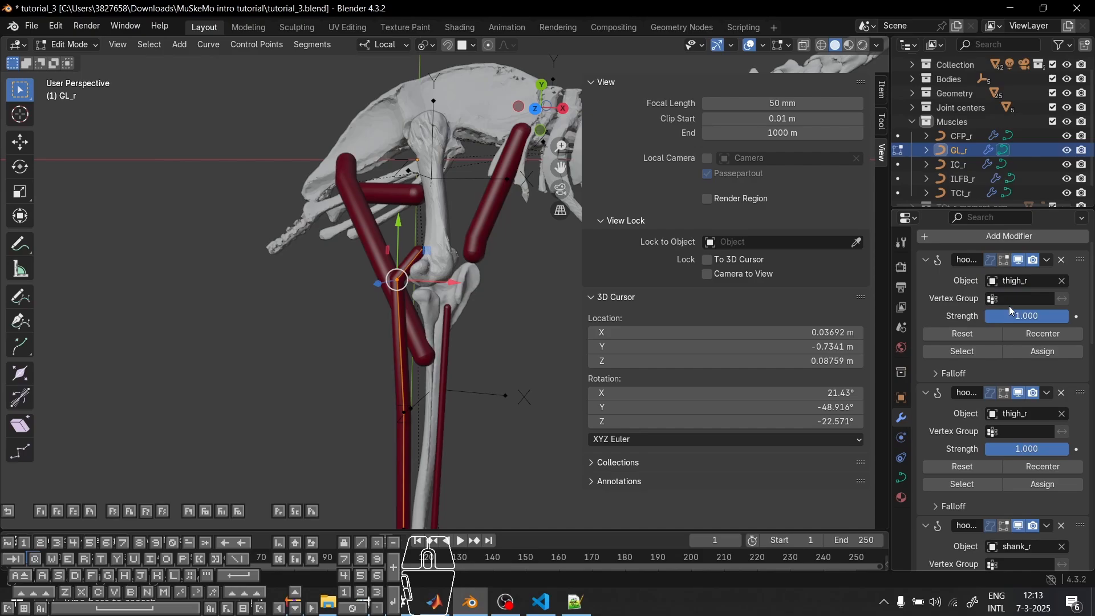
scroll(1012, 310, up, 1)
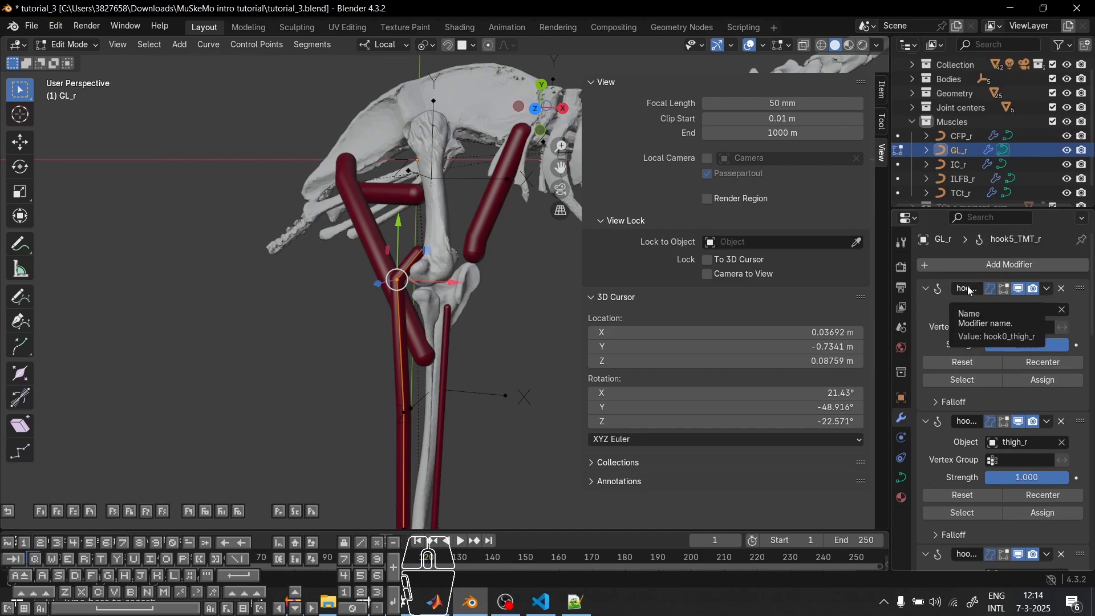
scroll(969, 290, down, 1)
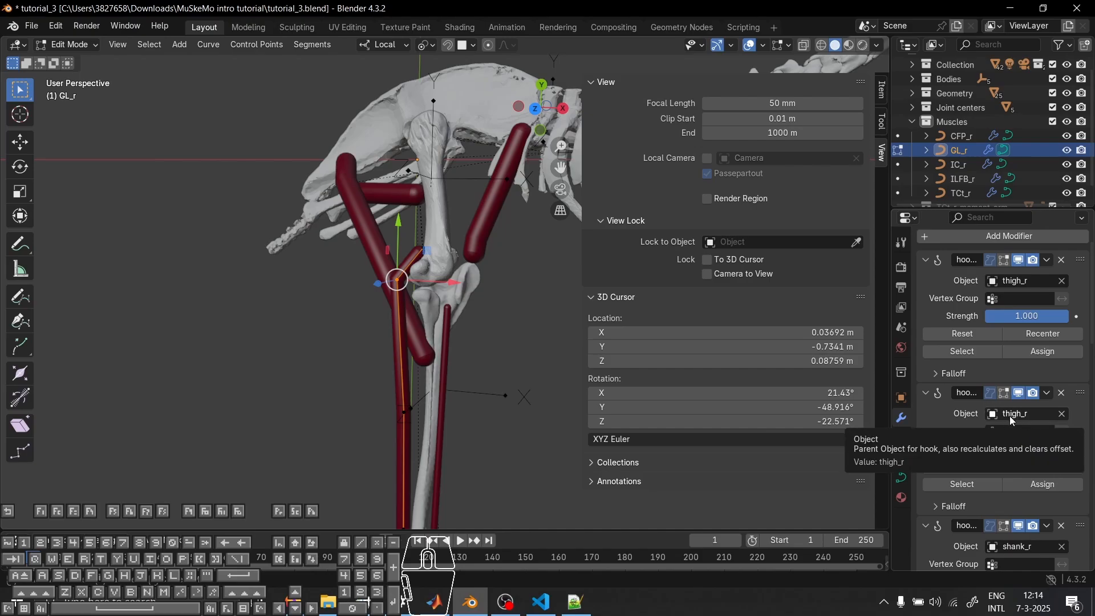
click(1062, 413)
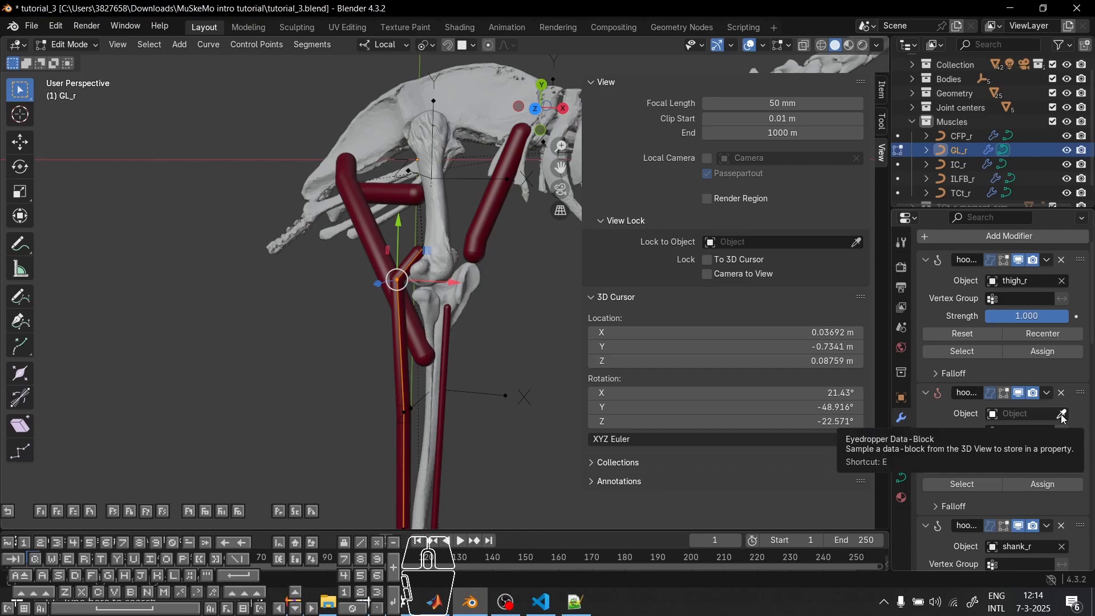
click(1062, 415)
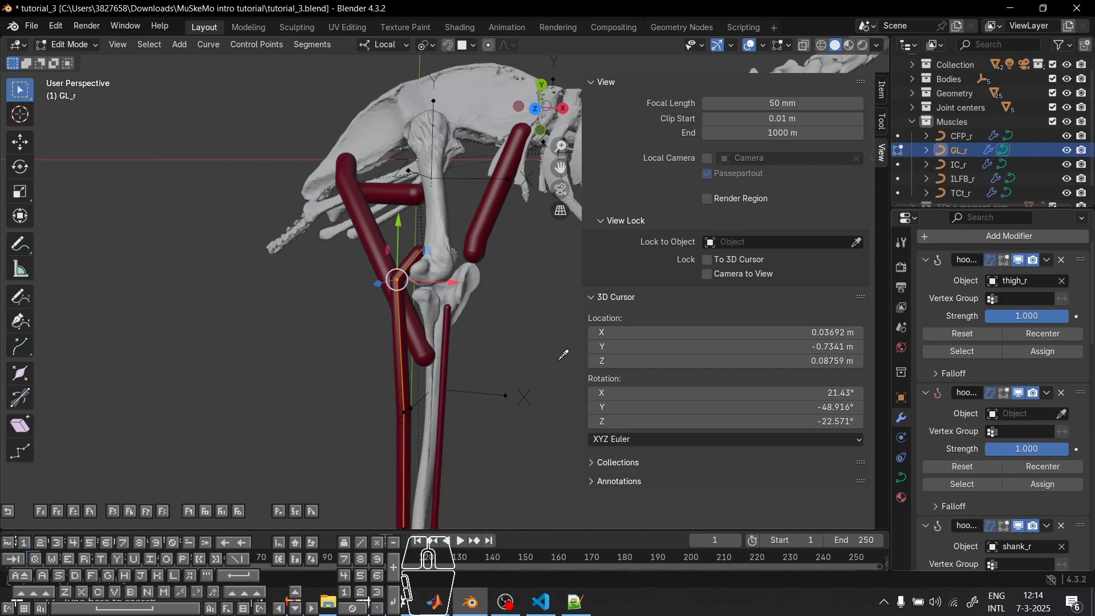
click(507, 392)
Return to object mode, test GL_r's path by rotating knee_r, and cancel the rotation
key(Tab)
middle_drag(514, 374, 430, 338)
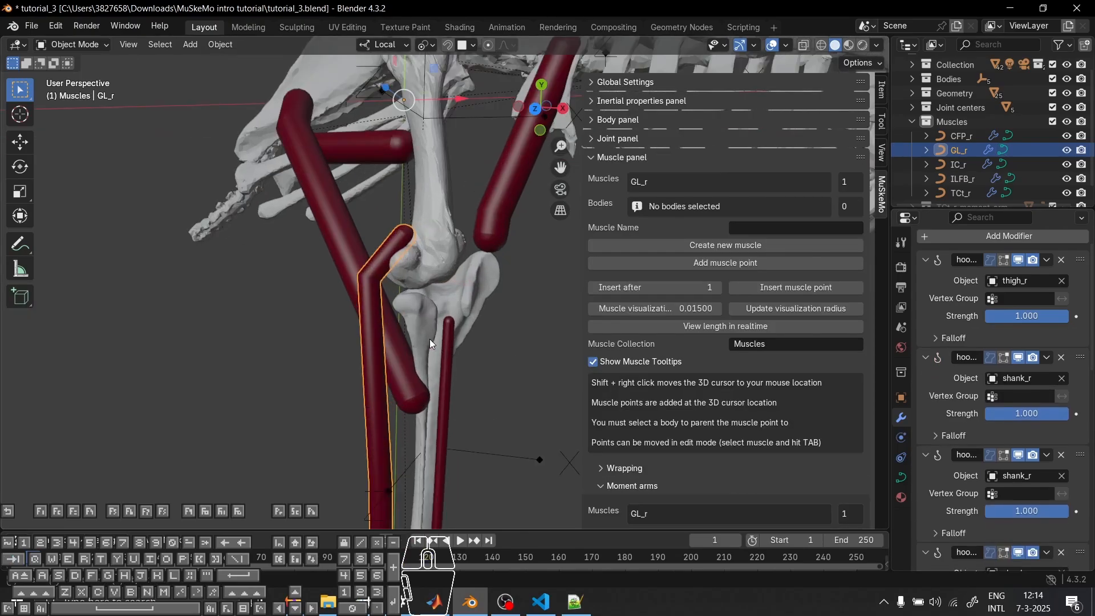
key(Tab)
key(Tab)
click(422, 265)
scroll(434, 274, down, 5)
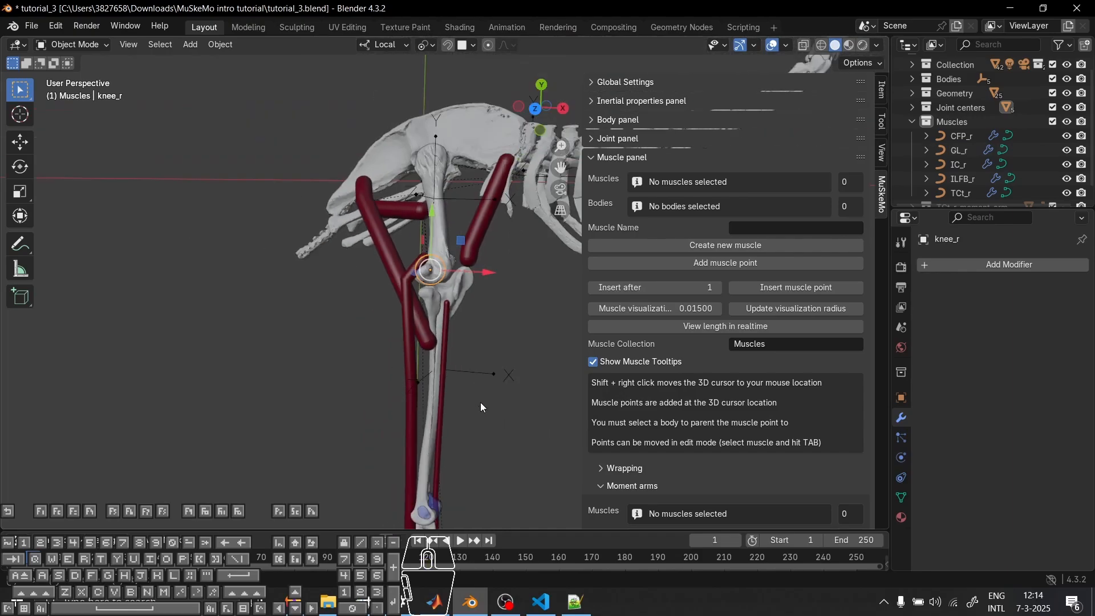
key(r)
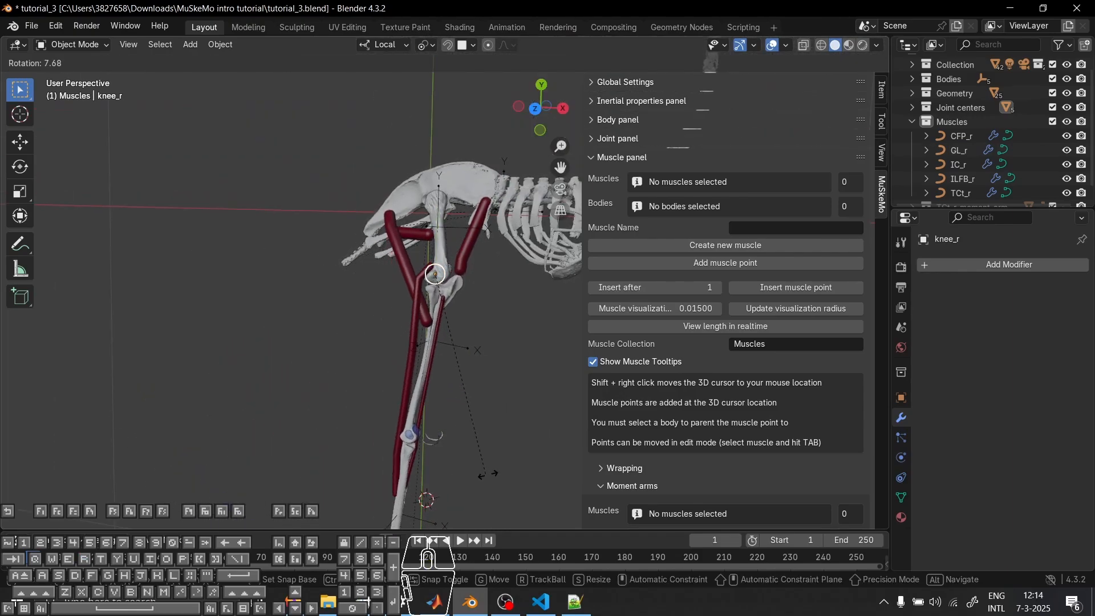
right_click(536, 484)
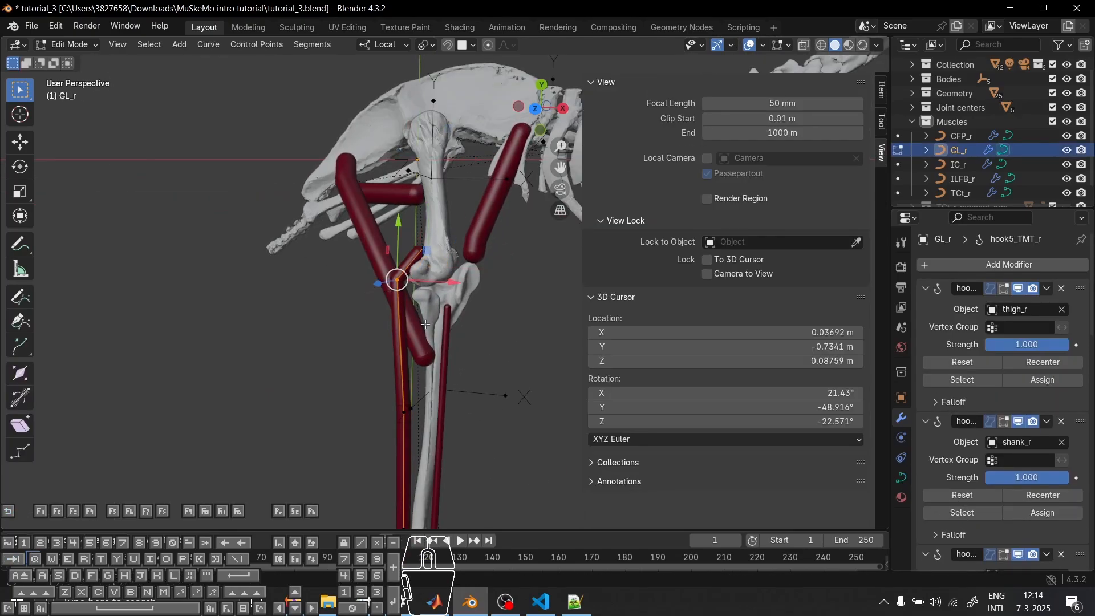
Move GL_r's second point about -0.025 m along local Y and about 0.013 m along local Z
key(g)
key(y)
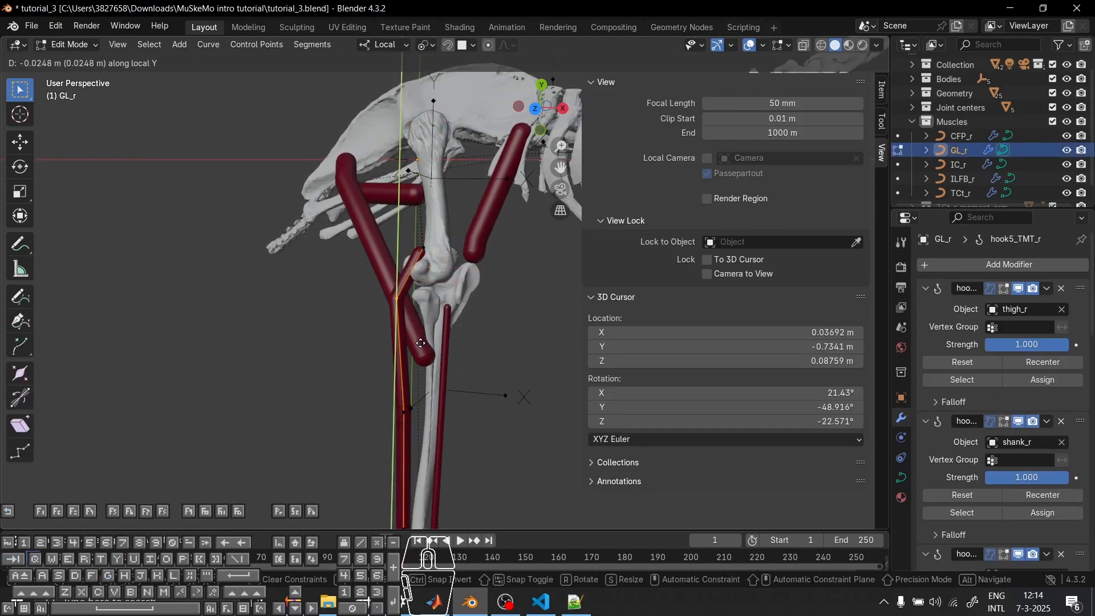
click(421, 344)
middle_drag(498, 326, 436, 371)
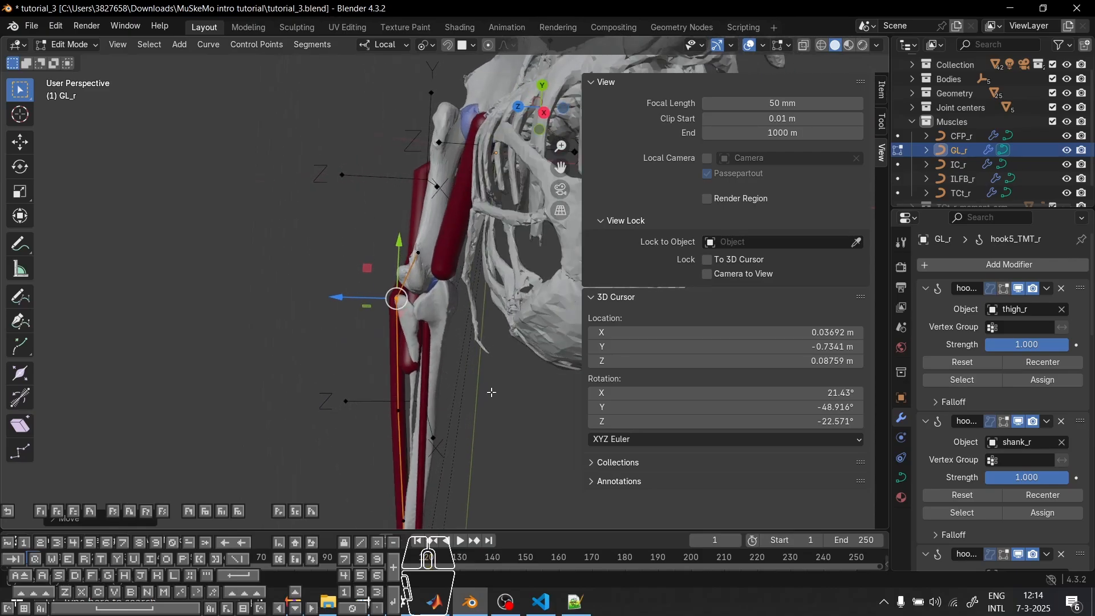
key(g)
key(z)
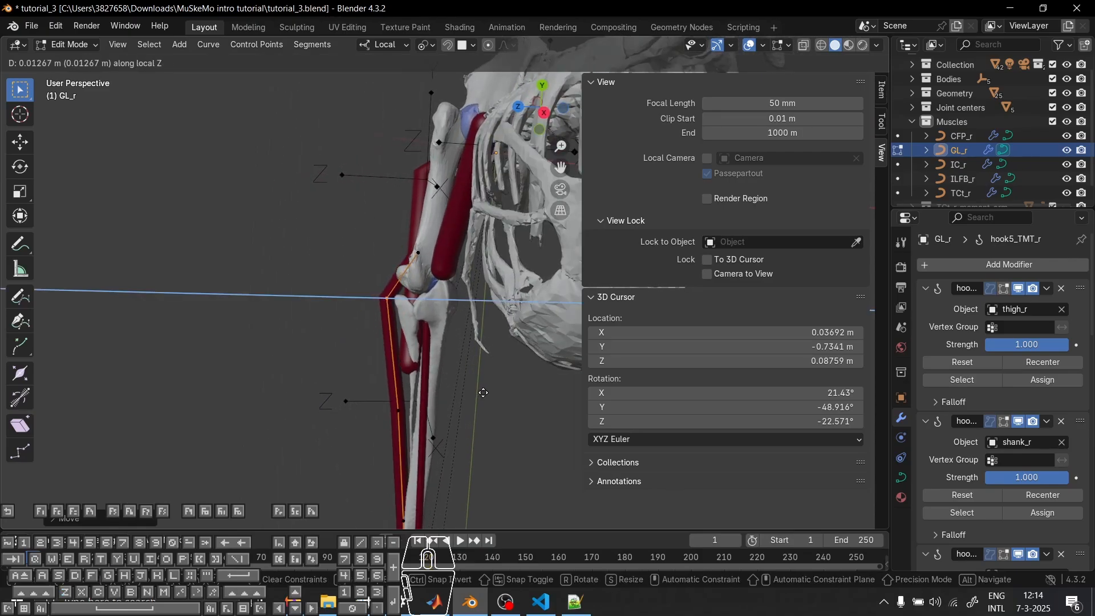
click(484, 392)
Test GL_r's path at the ankle by rotating ankle_r about -68°, and cancel the rotation
scroll(484, 392, down, 4)
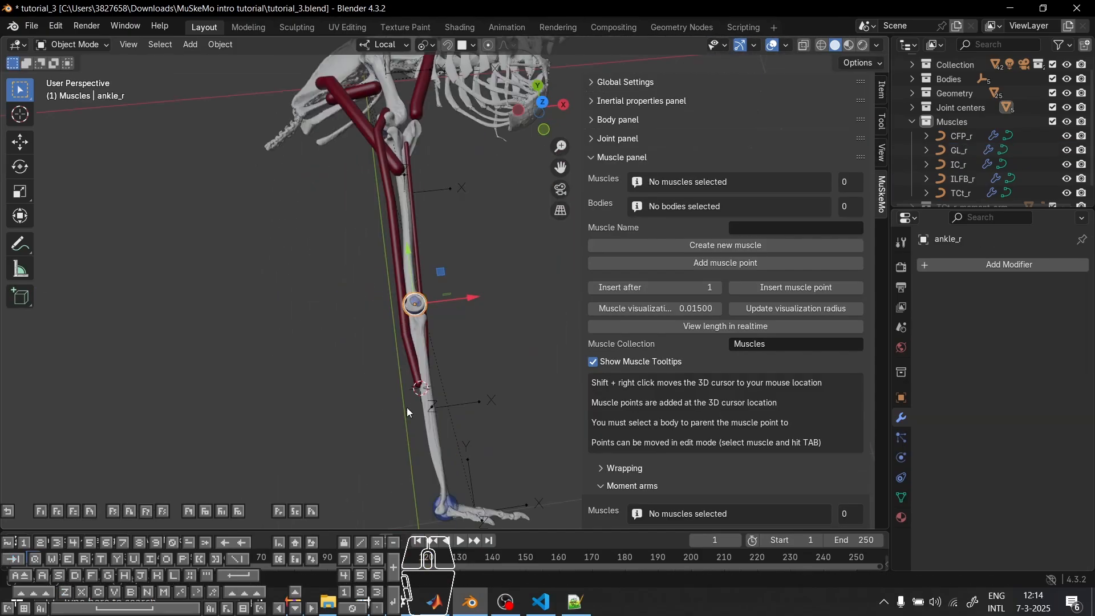
middle_drag(406, 407, 405, 343)
scroll(425, 433, up, 3)
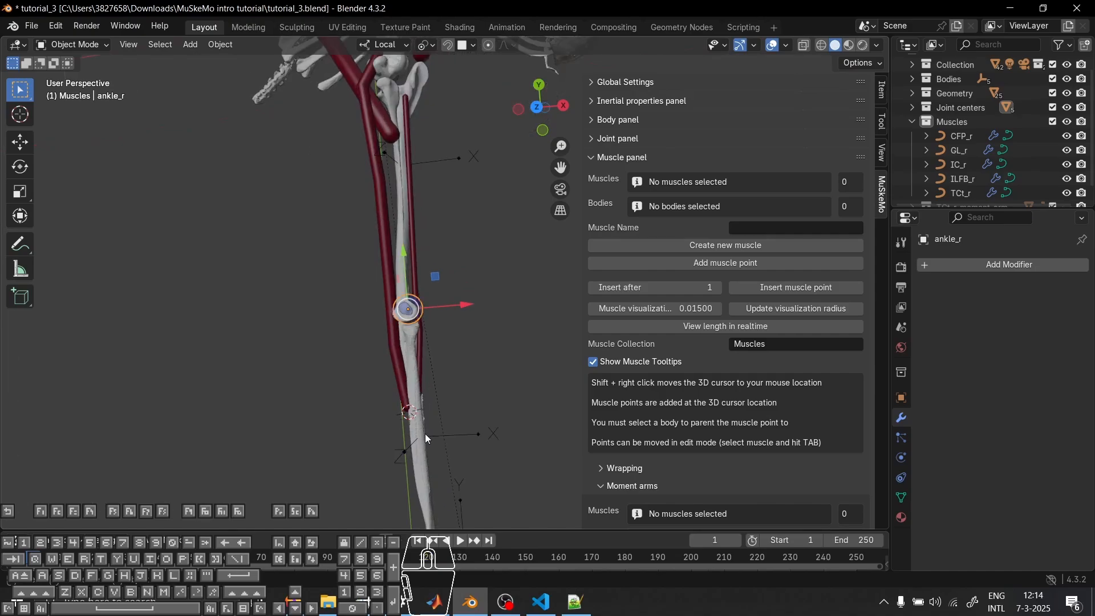
key(r)
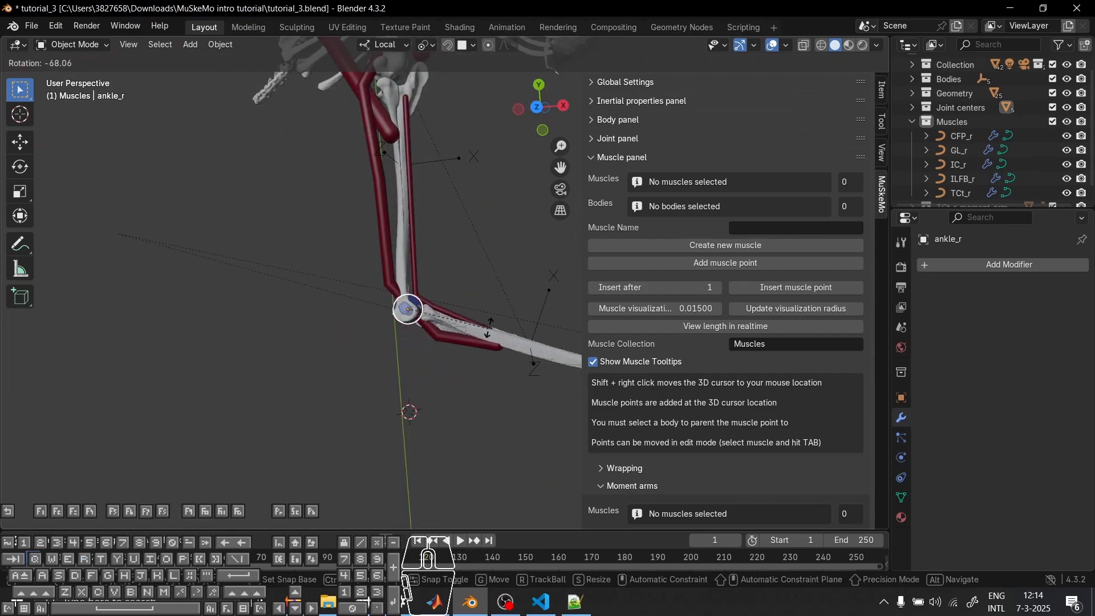
right_click(505, 286)
scroll(364, 340, up, 3)
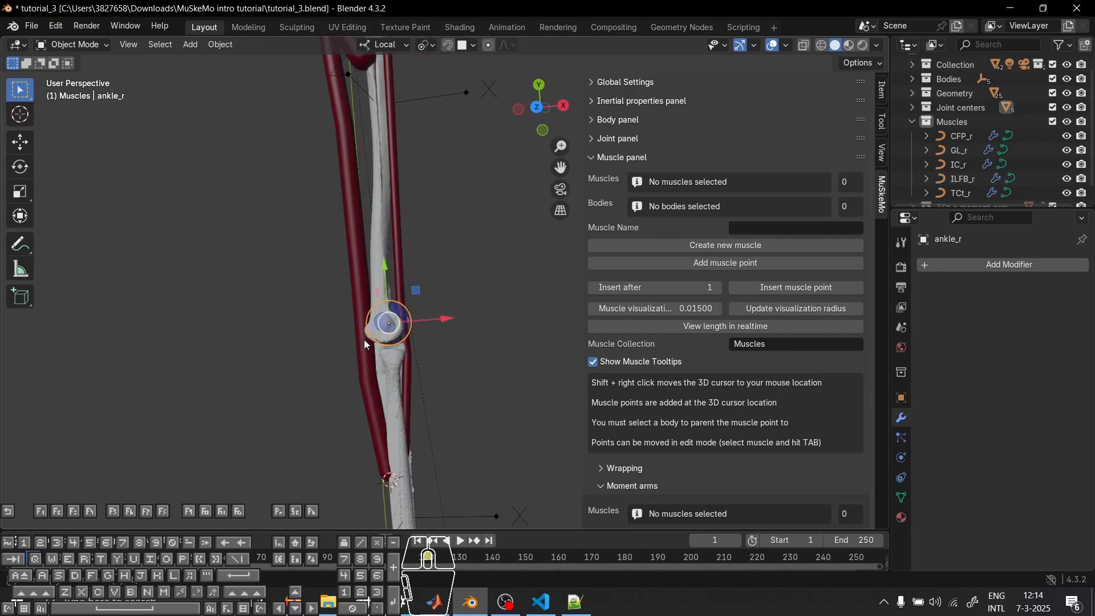
Enable parametric wraps and create a cylinder wrapping geometry named ankextwrap_r
scroll(301, 265, up, 2)
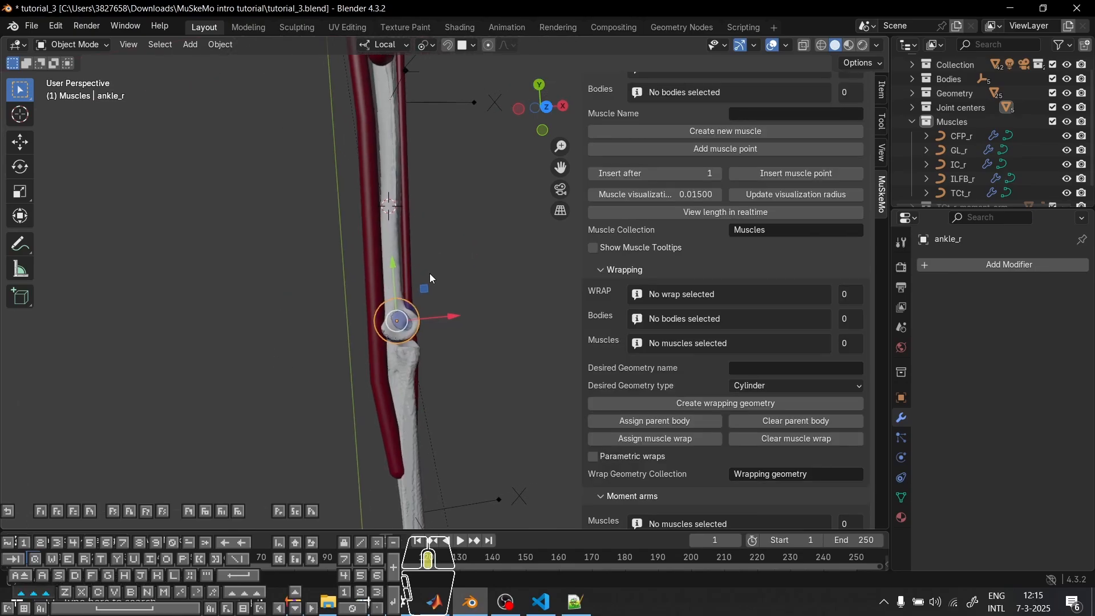
shift+middle_drag(430, 273, 407, 286)
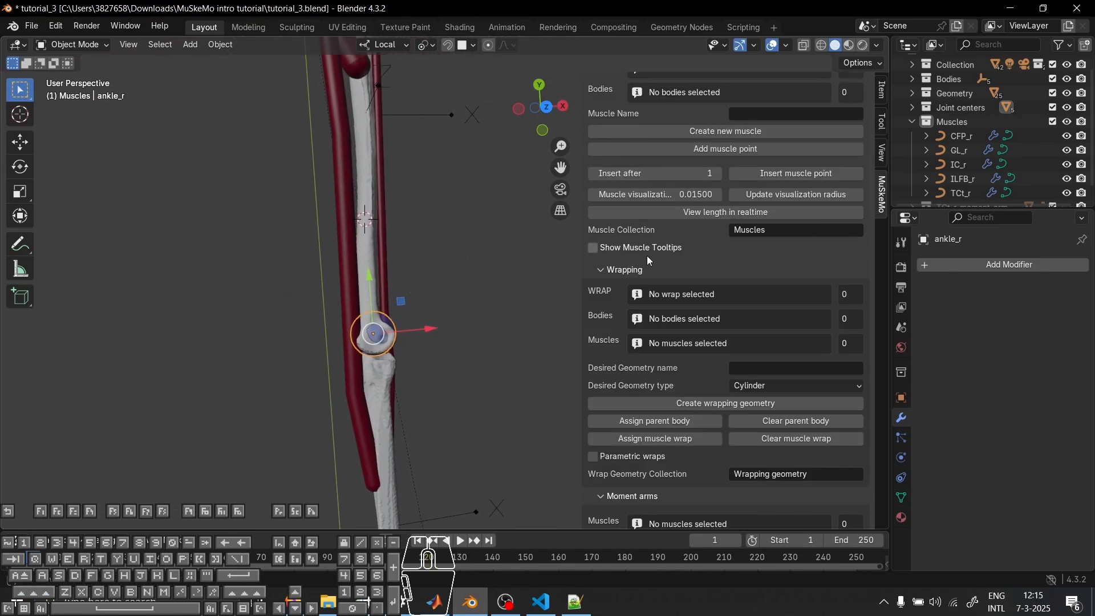
click(639, 458)
click(772, 367)
key(ctrl+v)
drag(769, 365, 725, 370)
text(a)
click(709, 372)
click(736, 368)
drag(743, 367, 751, 368)
key(Return)
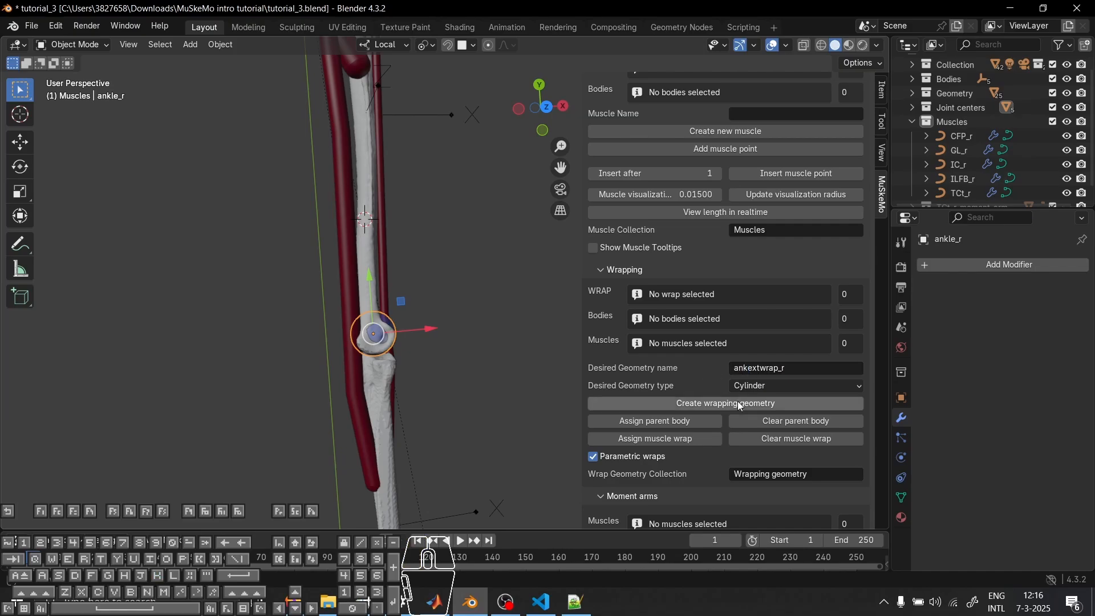
click(737, 402)
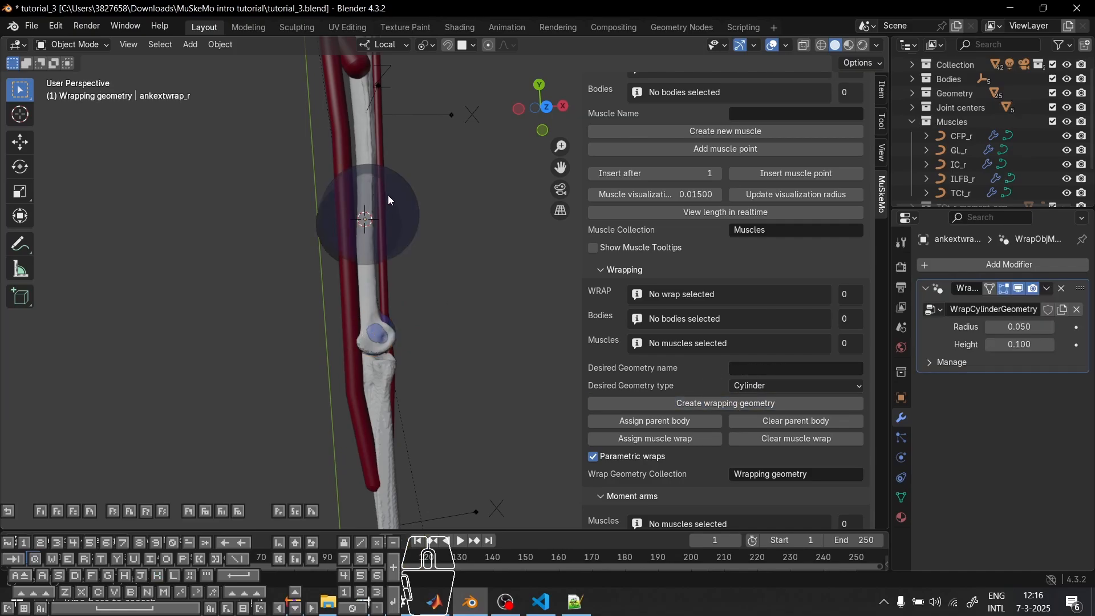
Select the ankextwrap_r cylinder and move it onto the ankle, about -0.12 m along Y
middle_drag(387, 195, 372, 225)
click(378, 207)
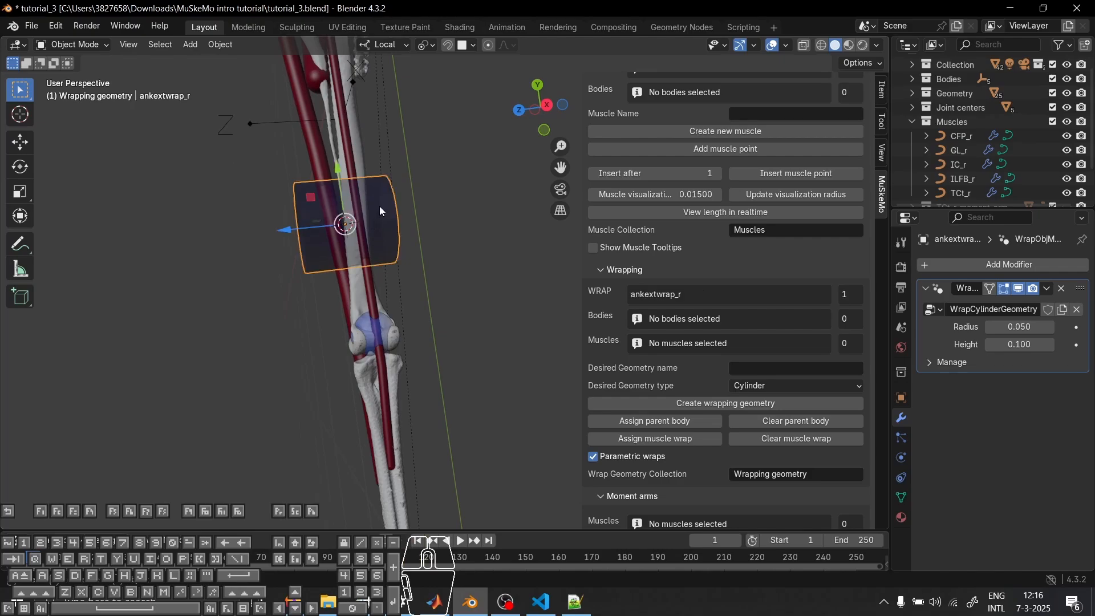
middle_drag(210, 285, 338, 394)
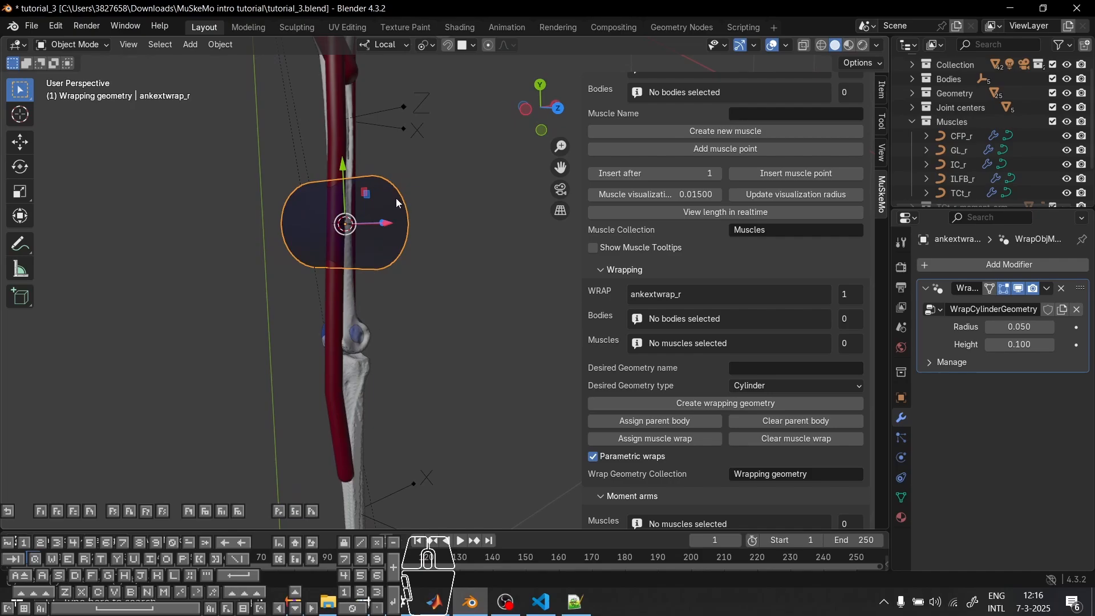
middle_drag(406, 204, 443, 196)
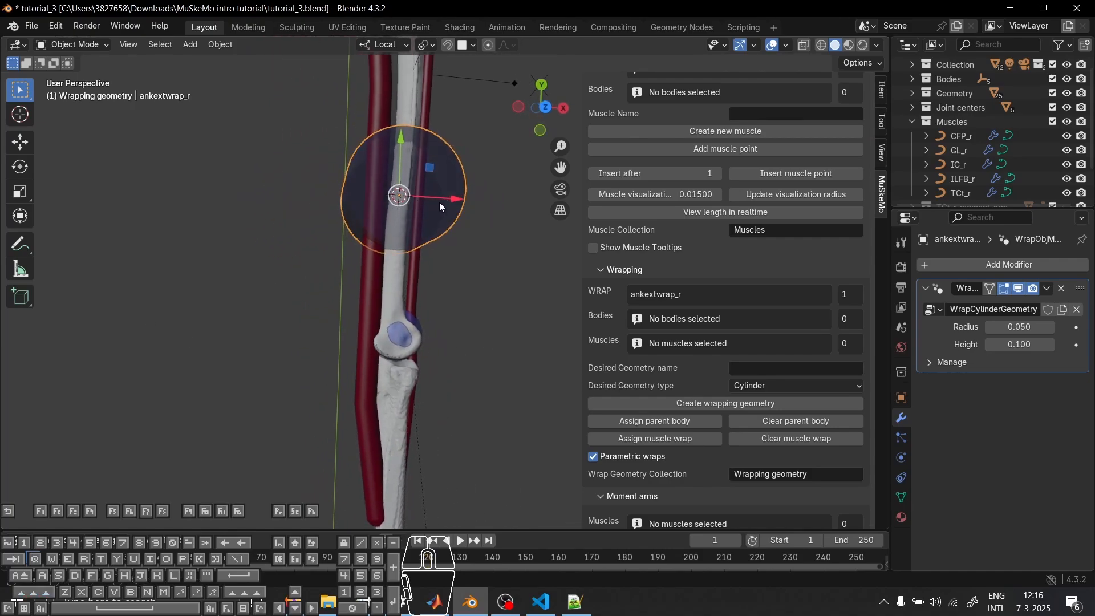
key(g)
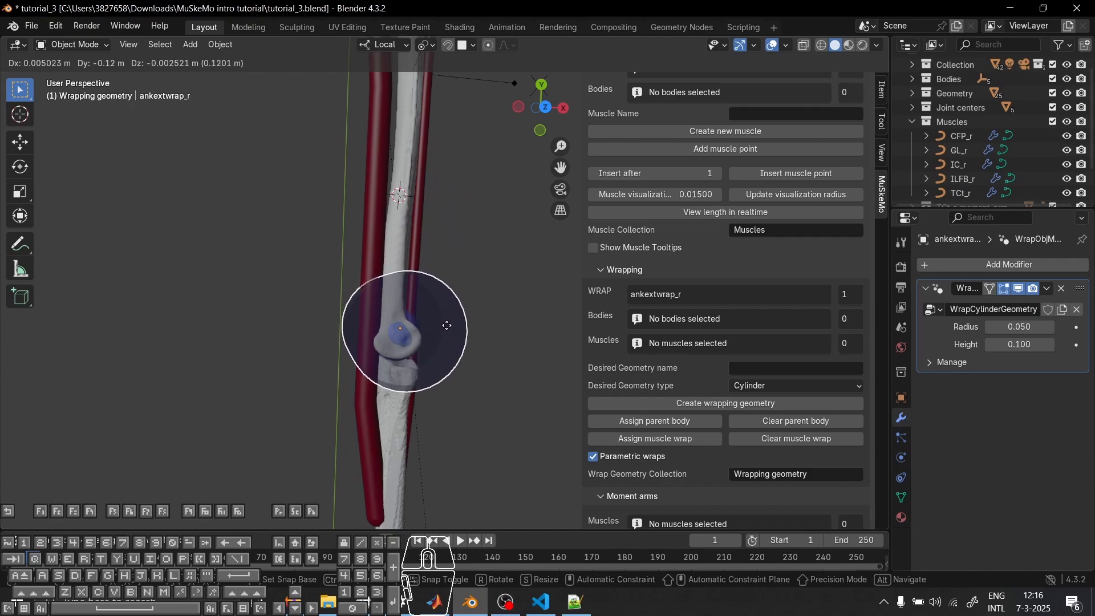
click(447, 323)
Fine-tune the cylinder's position over the ankle joint center from the top orthographic view, shifting it about -0.001 m along Y
click(545, 108)
scroll(519, 342, up, 3)
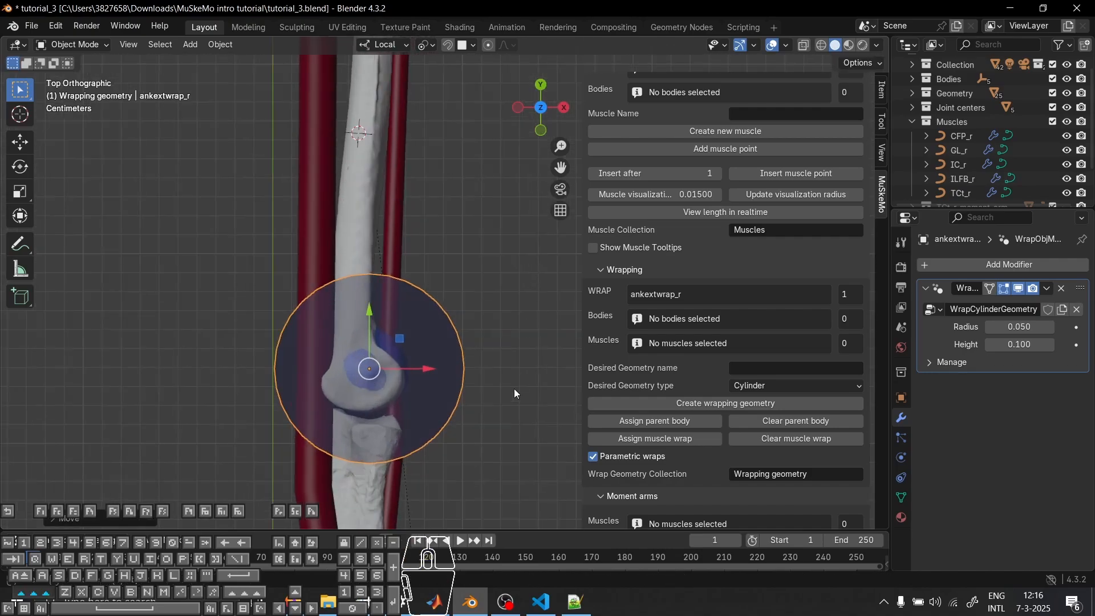
key(g)
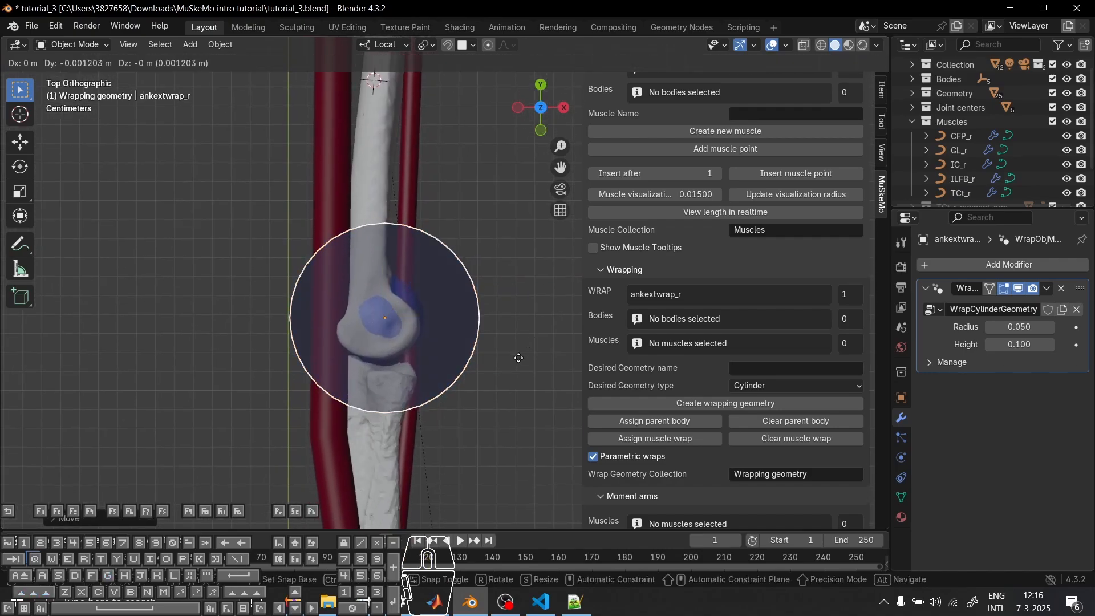
click(518, 358)
scroll(394, 512, down, 2)
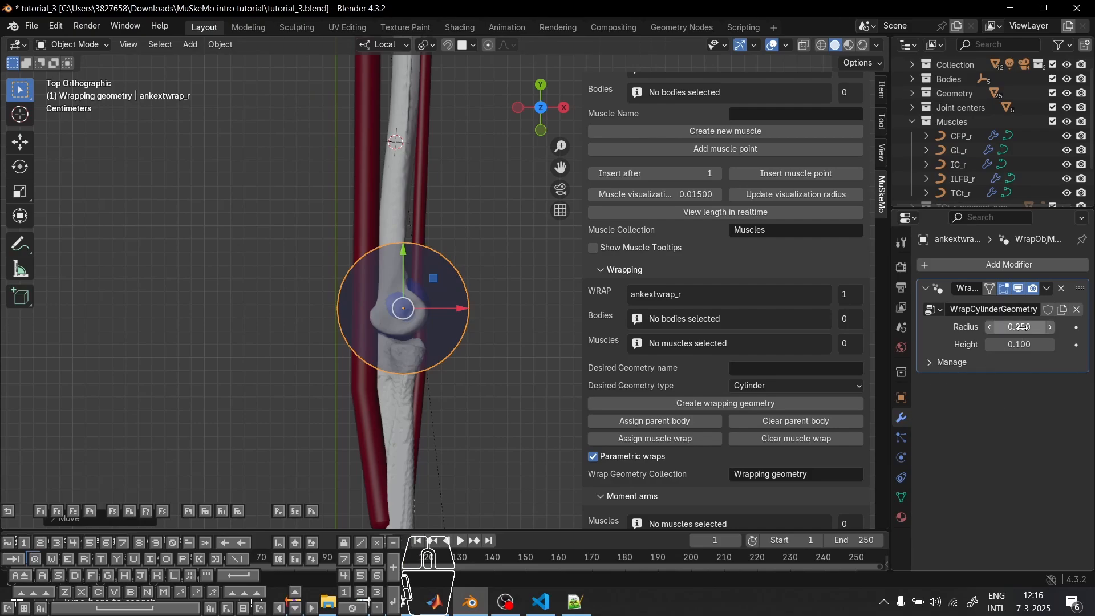
Set the ankextwrap_r cylinder's height to 0.060 and shift it about -0.009 m along its local Z axis
middle_drag(244, 400, 207, 296)
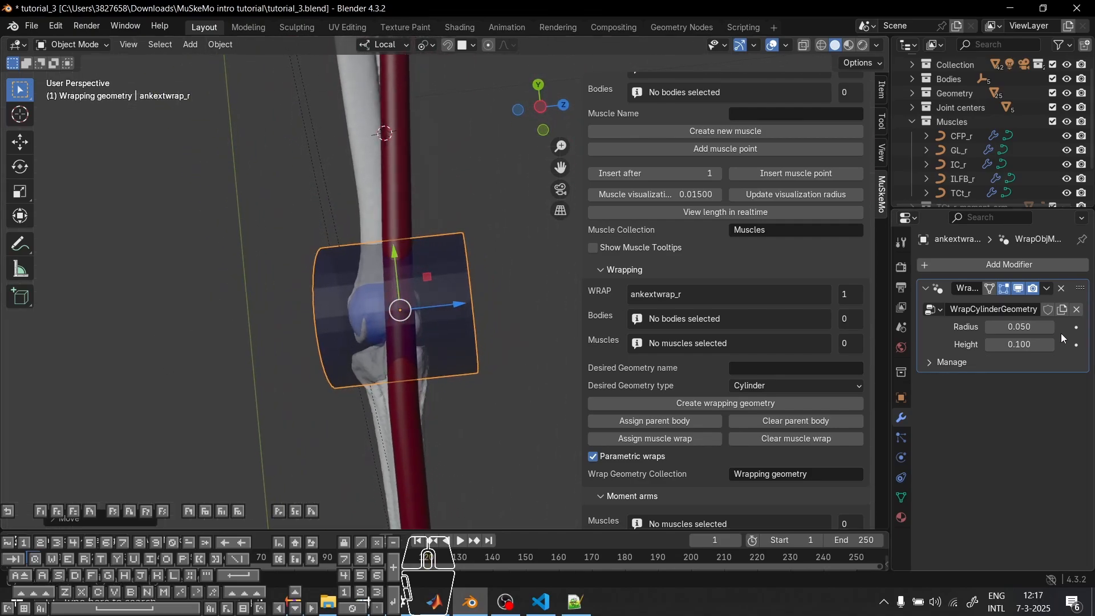
drag(1021, 344, 989, 344)
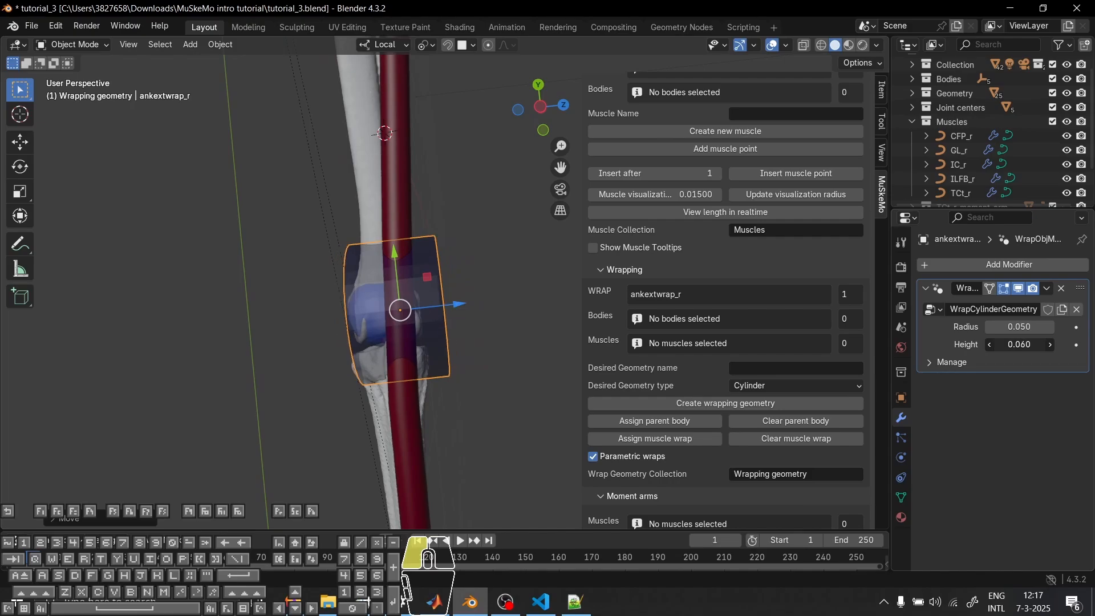
middle_drag(330, 305, 308, 294)
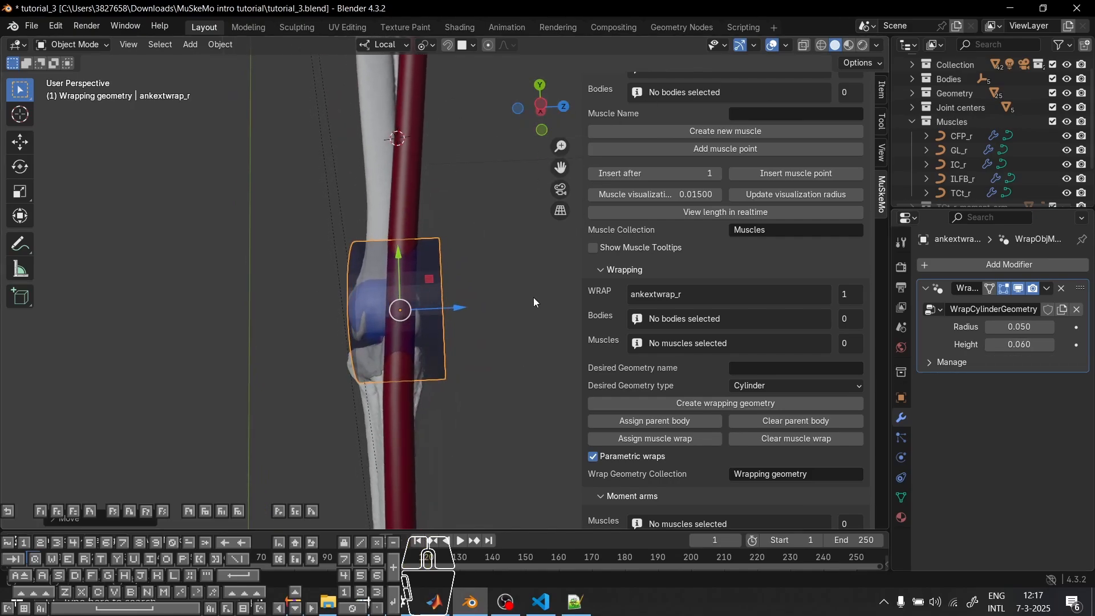
key(g)
key(z)
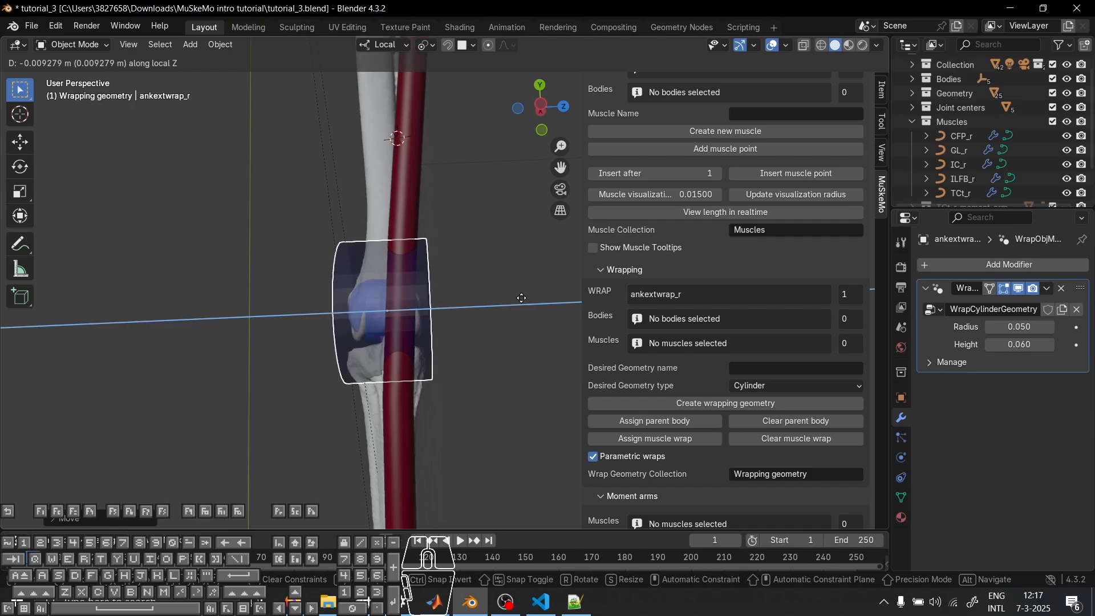
click(521, 297)
middle_drag(521, 297, 299, 297)
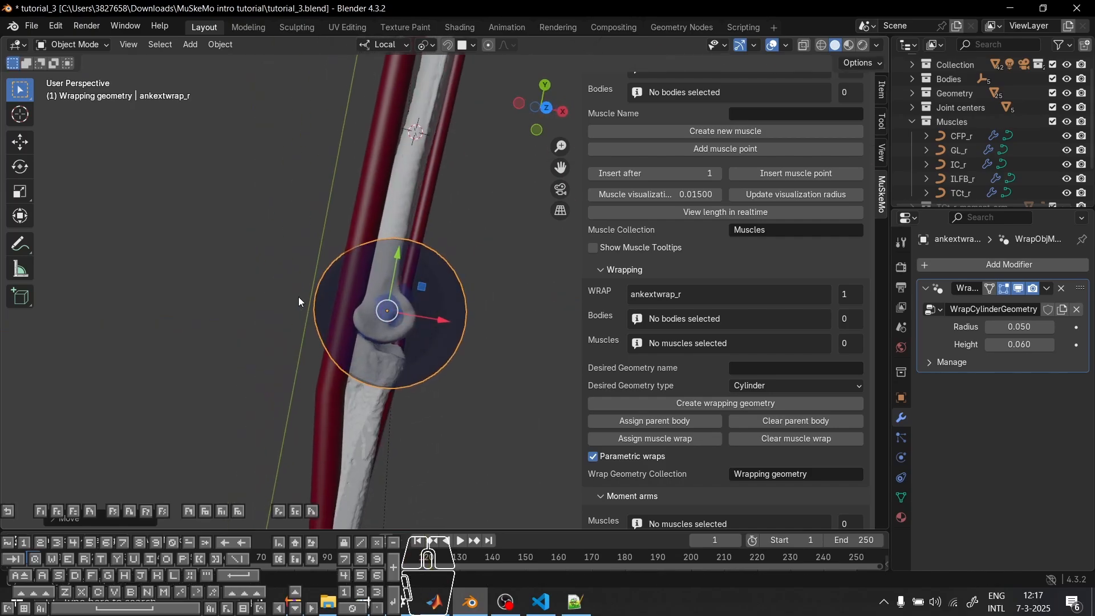
scroll(579, 400, down, 1)
middle_drag(496, 234, 471, 202)
click(540, 109)
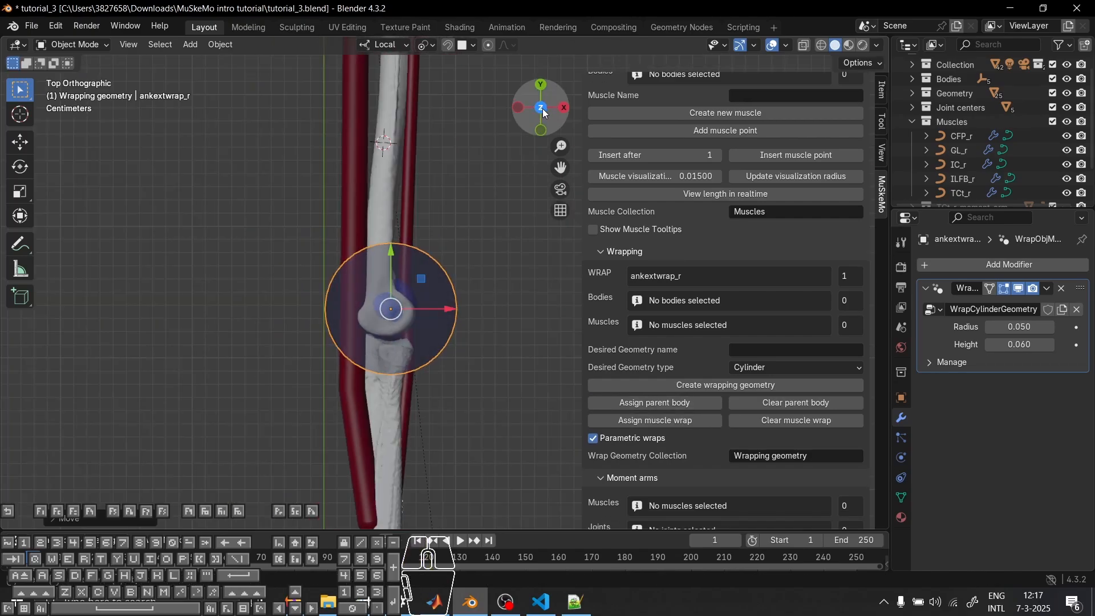
Nudge the ankextwrap_r cylinder about 0.0015 m along X and -0.0012 m along Y over the ankle
scroll(477, 299, up, 2)
key(g)
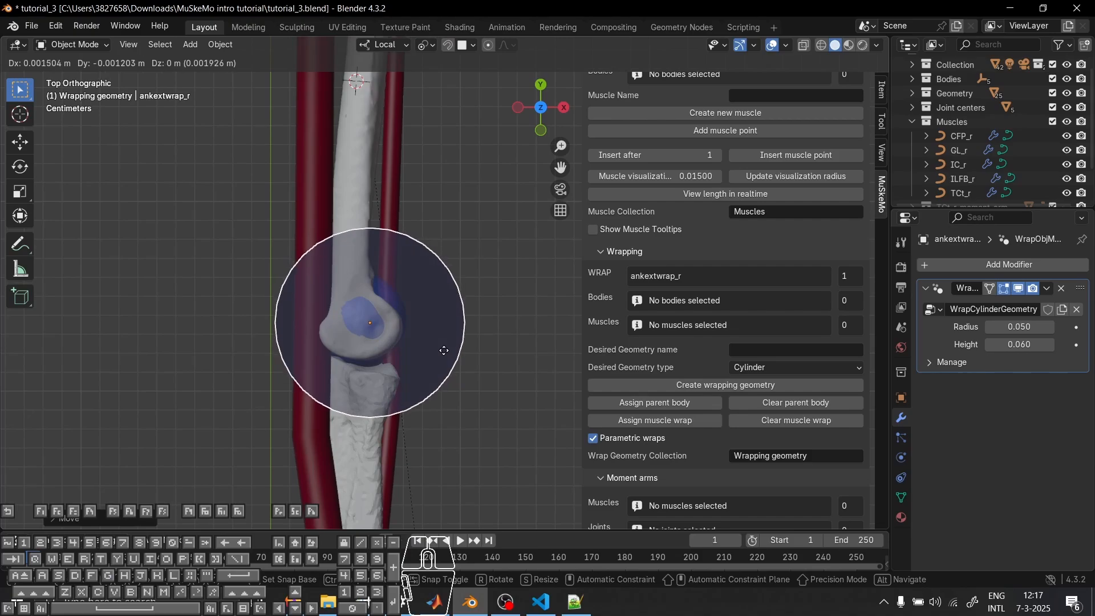
click(444, 350)
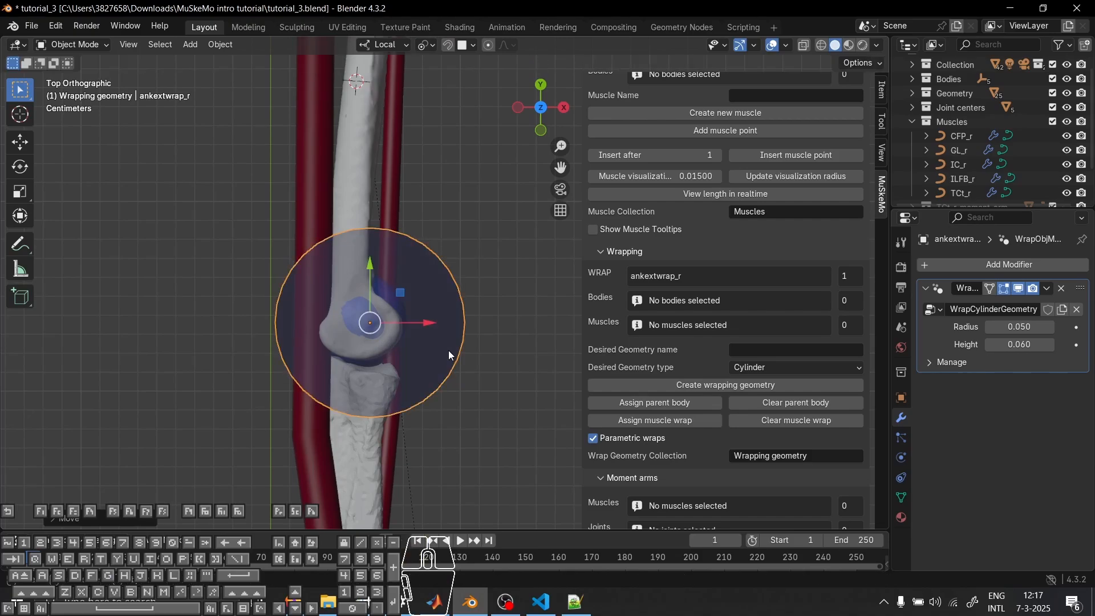
Set the ankextwrap_r cylinder's radius to 0.035
drag(1029, 327, 1030, 326)
drag(1018, 326, 993, 327)
double_click(1030, 329)
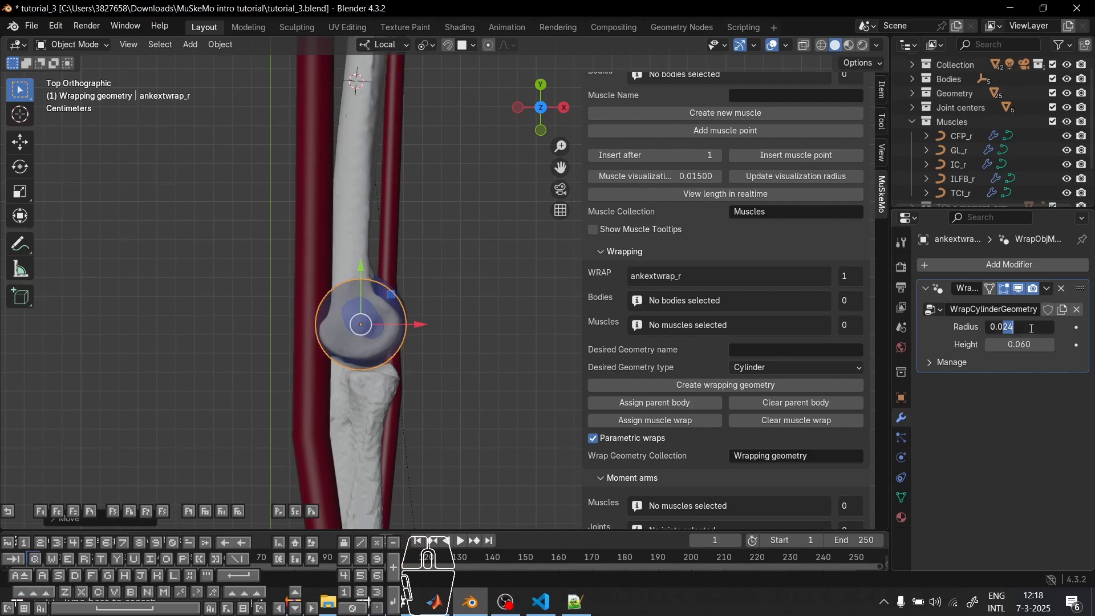
text(35)
key(Return)
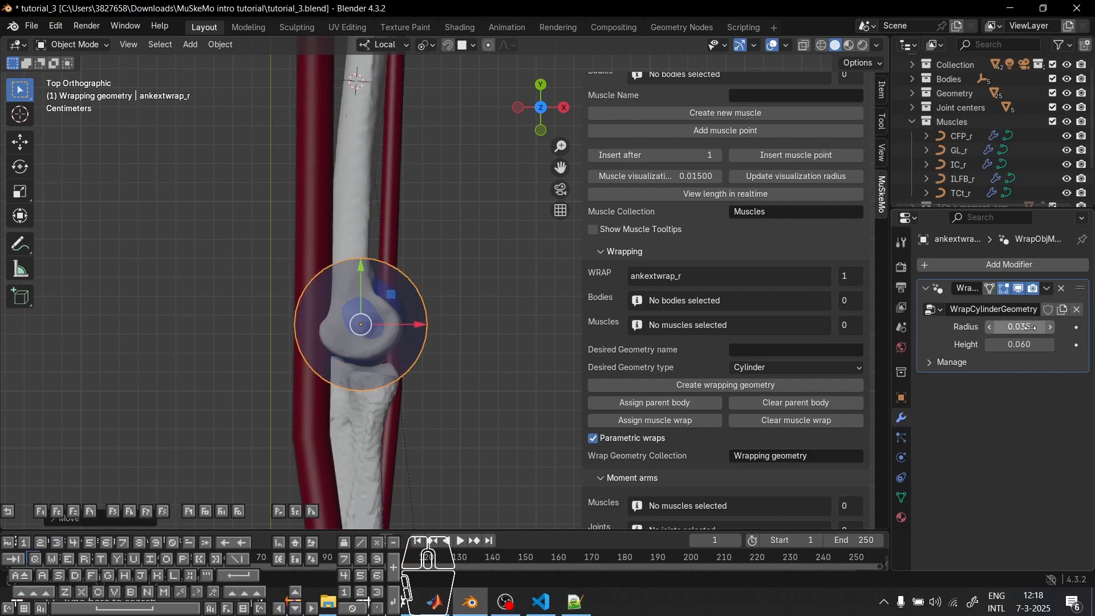
Move the shank_r body temporarily to check whether the wrapping cylinder follows it, and cancel the move
middle_drag(411, 319, 518, 269)
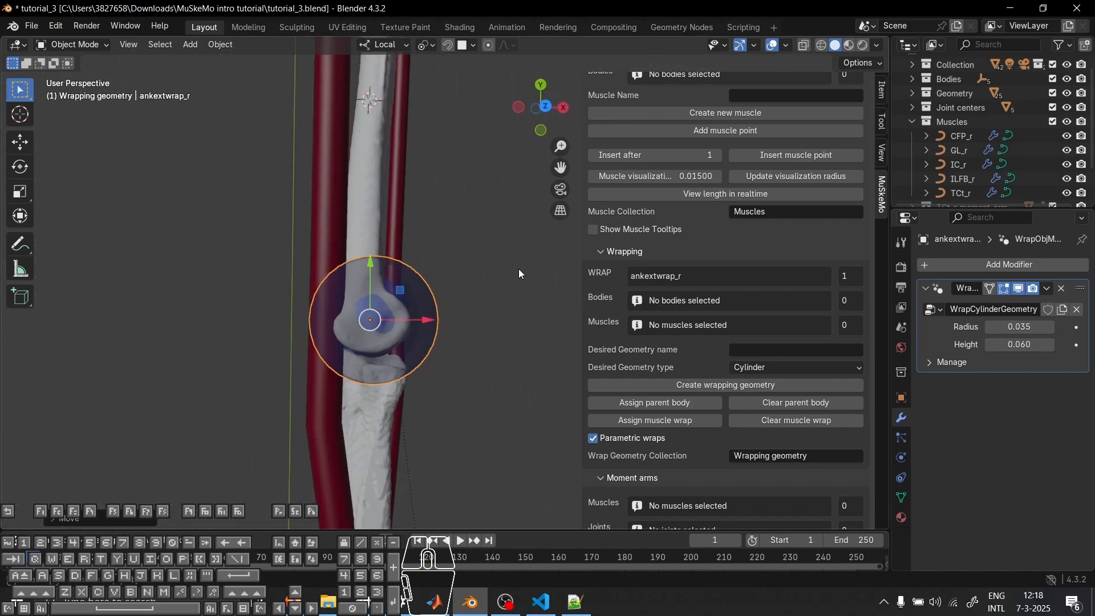
scroll(518, 269, down, 3)
click(447, 146)
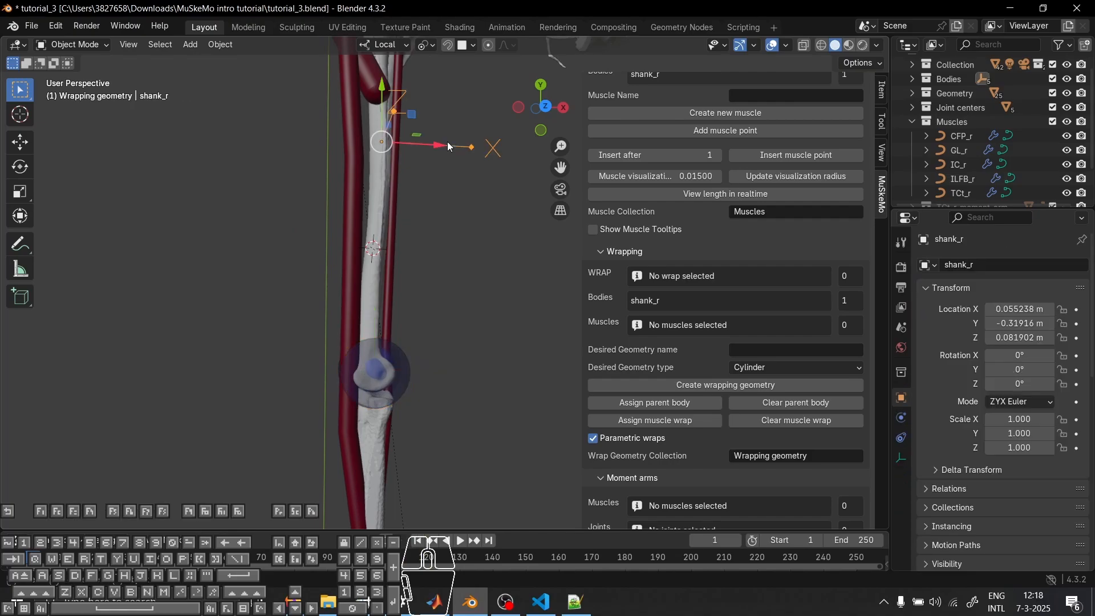
middle_drag(450, 145, 312, 217)
key(g)
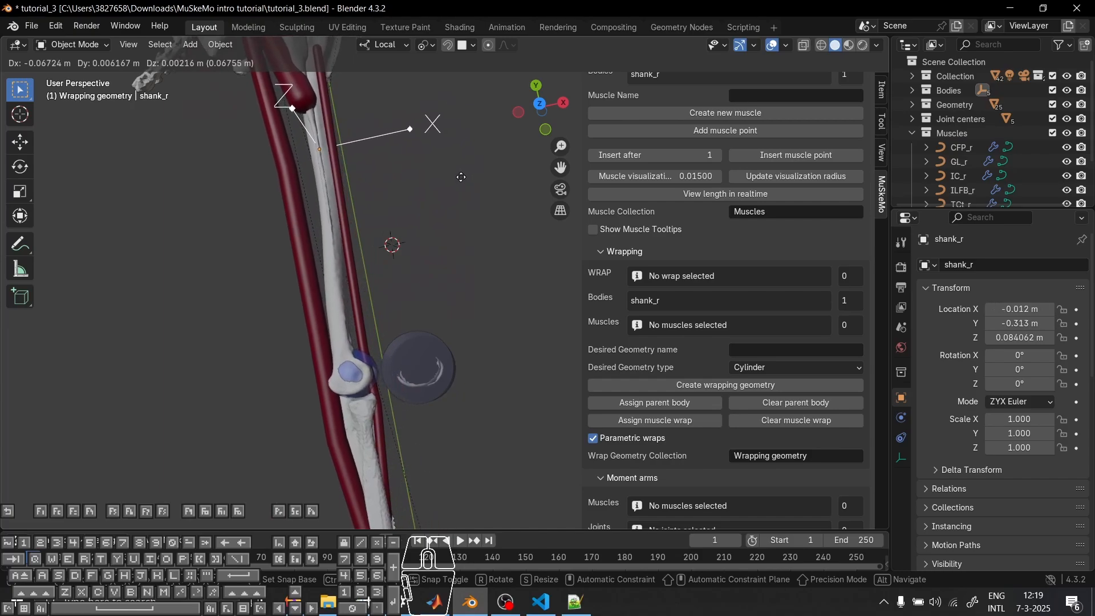
key(Escape)
Select ankextwrap_r together with the shank_r body and assign shank_r as the cylinder's parent body
middle_drag(376, 220, 365, 272)
scroll(446, 402, up, 2)
middle_drag(446, 396, 503, 296)
scroll(437, 398, down, 4)
scroll(448, 242, up, 3)
click(454, 231)
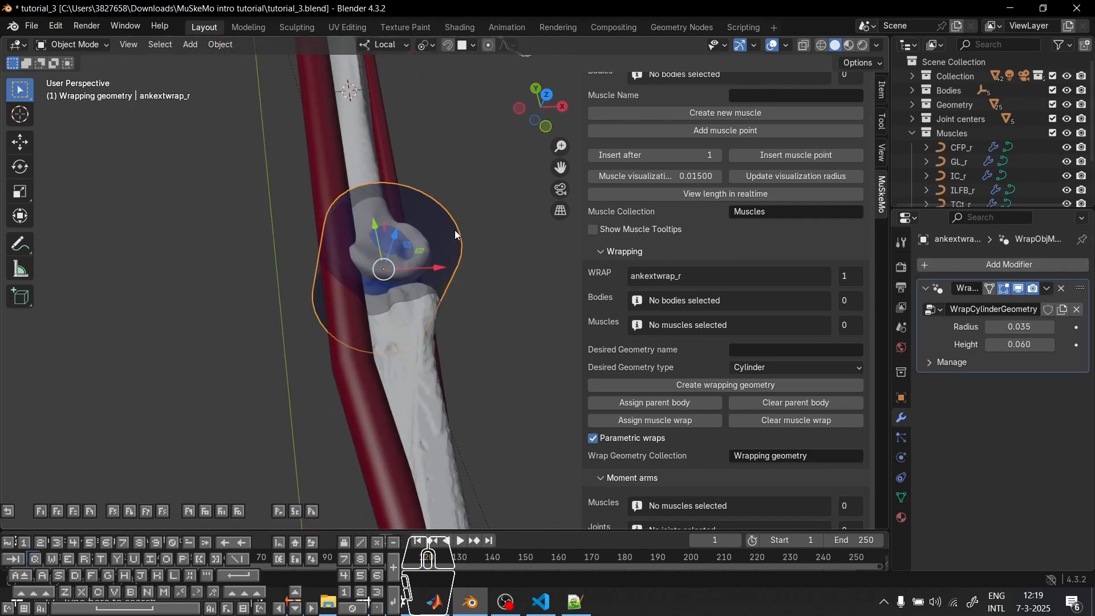
scroll(433, 317, down, 4)
shift+middle_drag(469, 207, 464, 341)
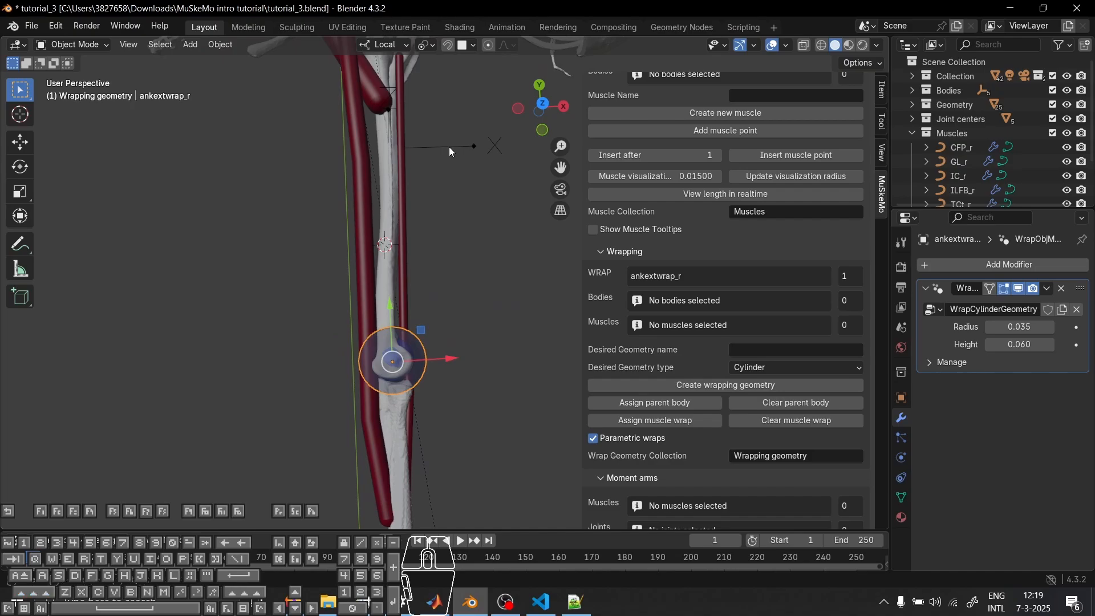
click(464, 149)
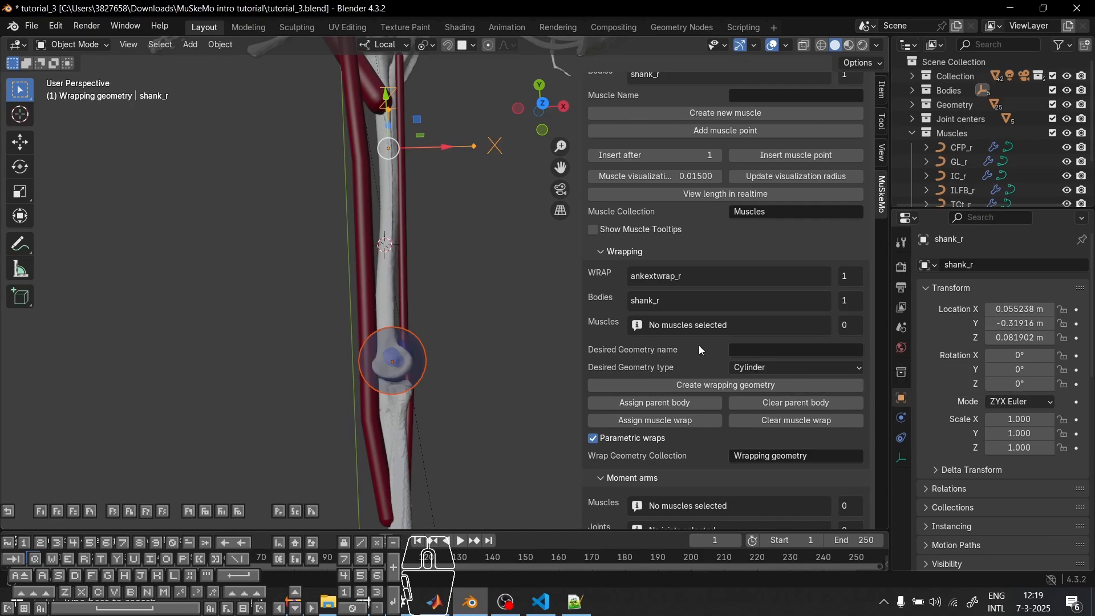
Test the new parenting of ankextwrap_r by temporarily moving the shank_r body and cancelling the move
middle_drag(477, 259, 431, 278)
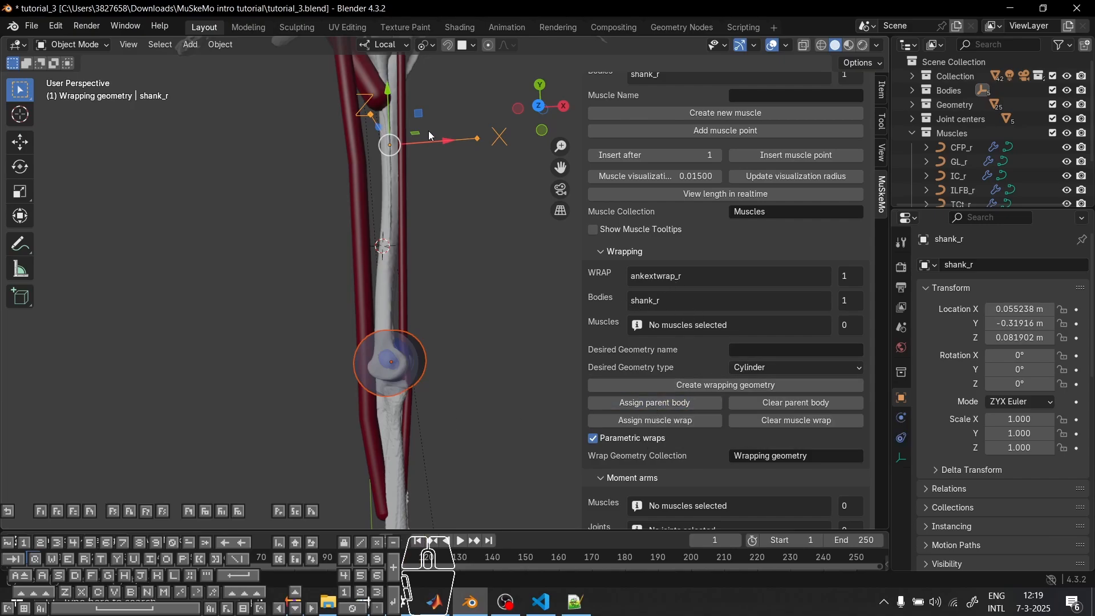
key(g)
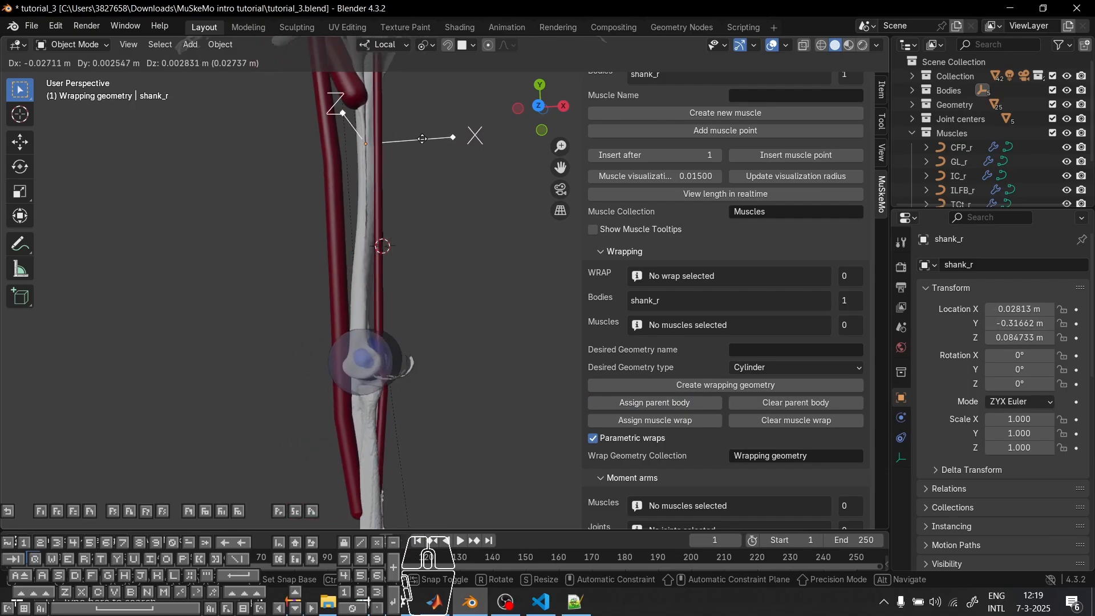
click(464, 311)
Select the GL_r muscle together with ankextwrap_r and assign the cylinder as the muscle's wrap
middle_drag(494, 367, 358, 240)
click(357, 240)
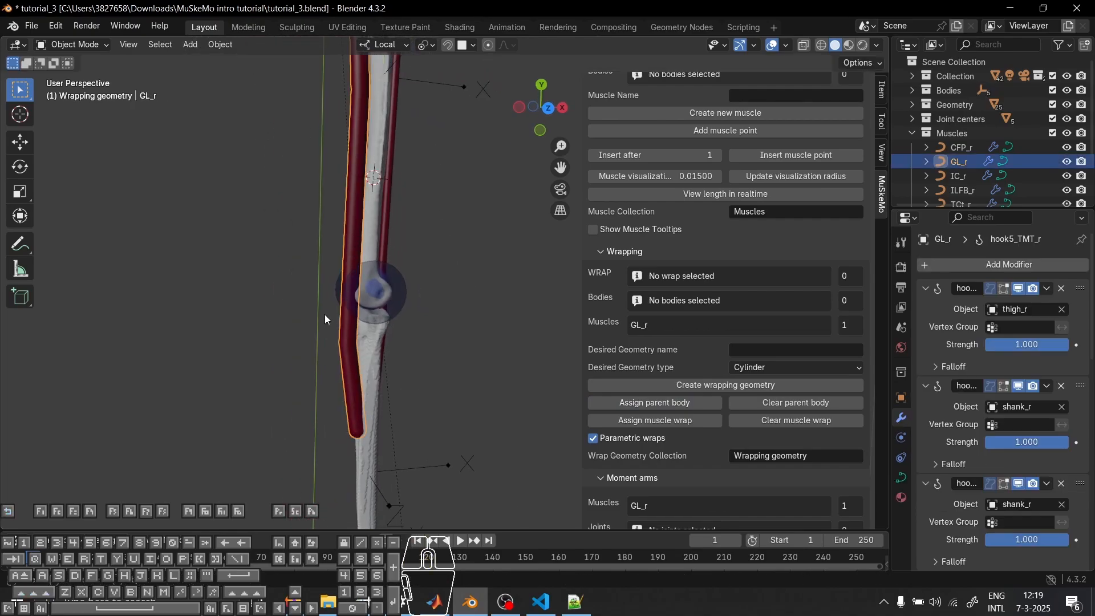
middle_drag(310, 315, 304, 212)
scroll(347, 314, up, 3)
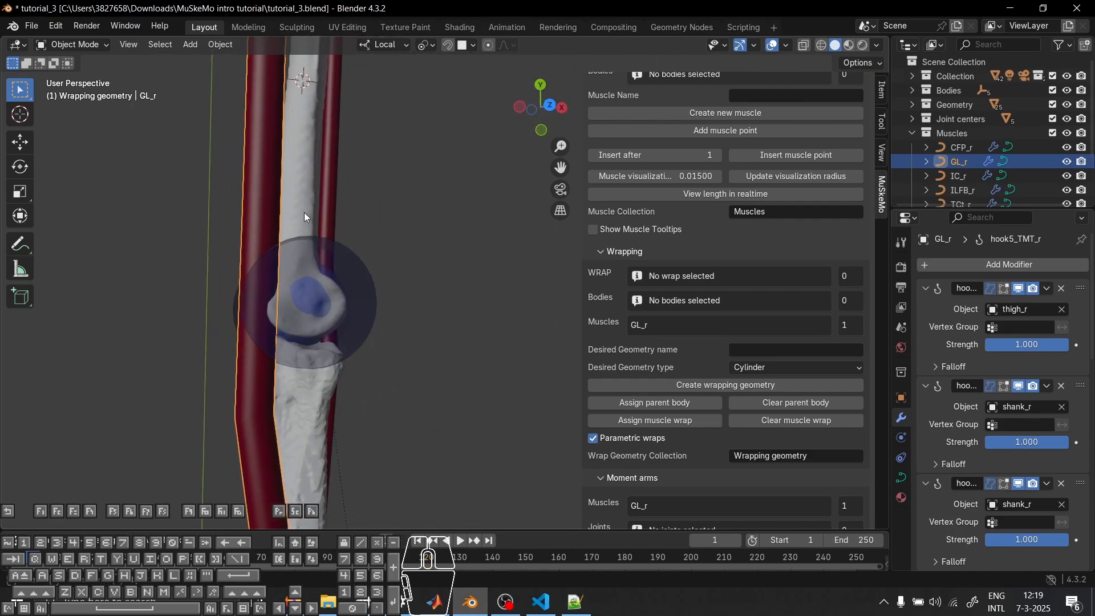
click(363, 269)
shift+middle_drag(458, 320, 497, 322)
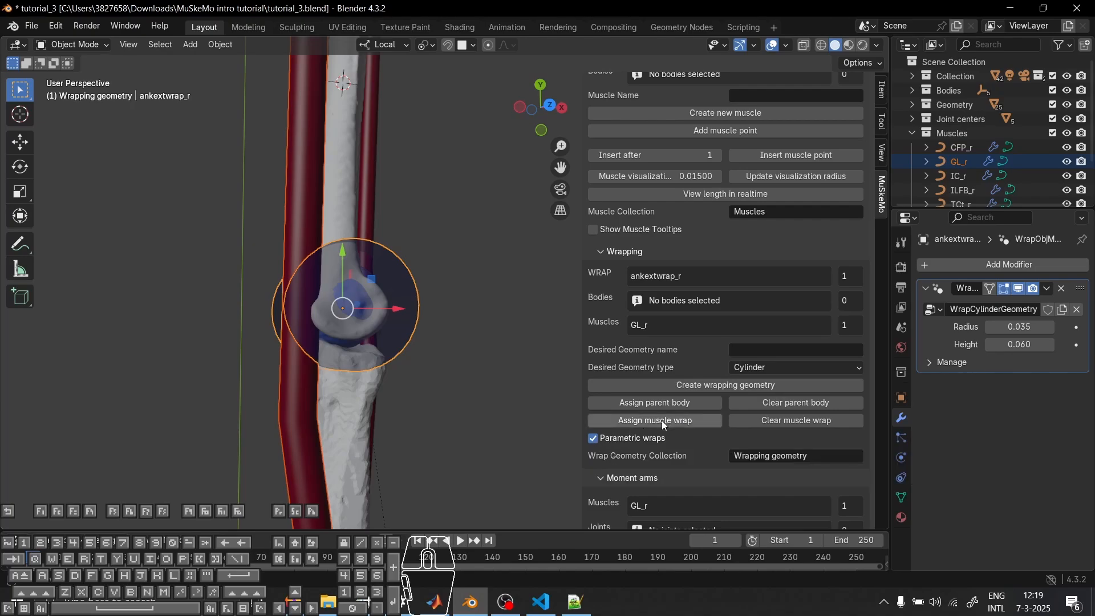
click(632, 421)
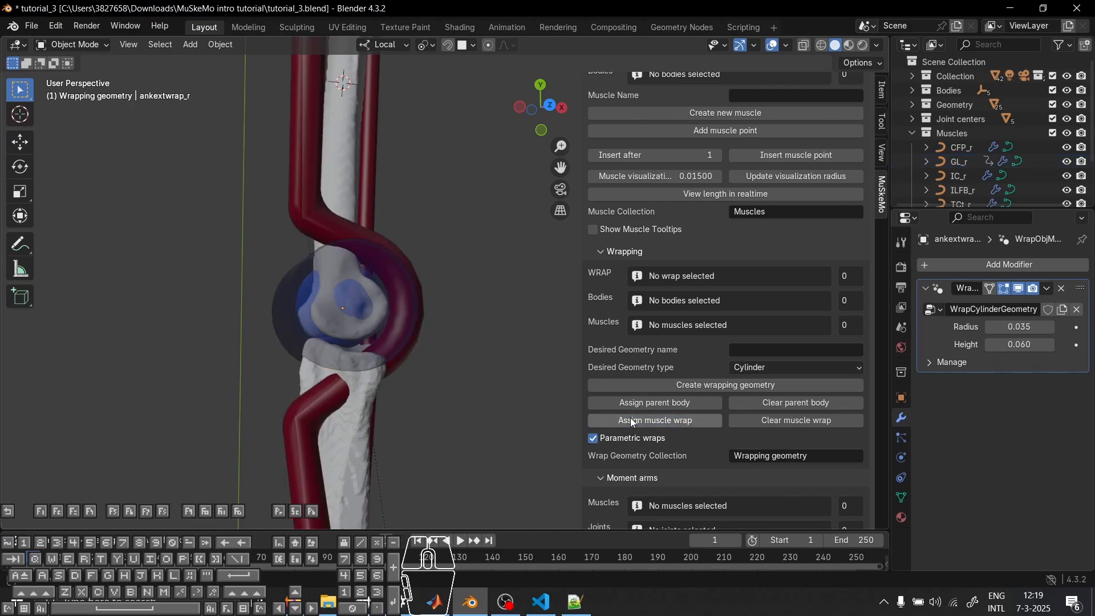
Enable Flip Wrap in GL_r's cylinder wrap modifier so the muscle passes around the opposite side of the ankle
mouse_move(474, 257)
middle_down()
mouse_move(446, 217)
mouse_move(353, 237)
mouse_move(460, 244)
middle_up()
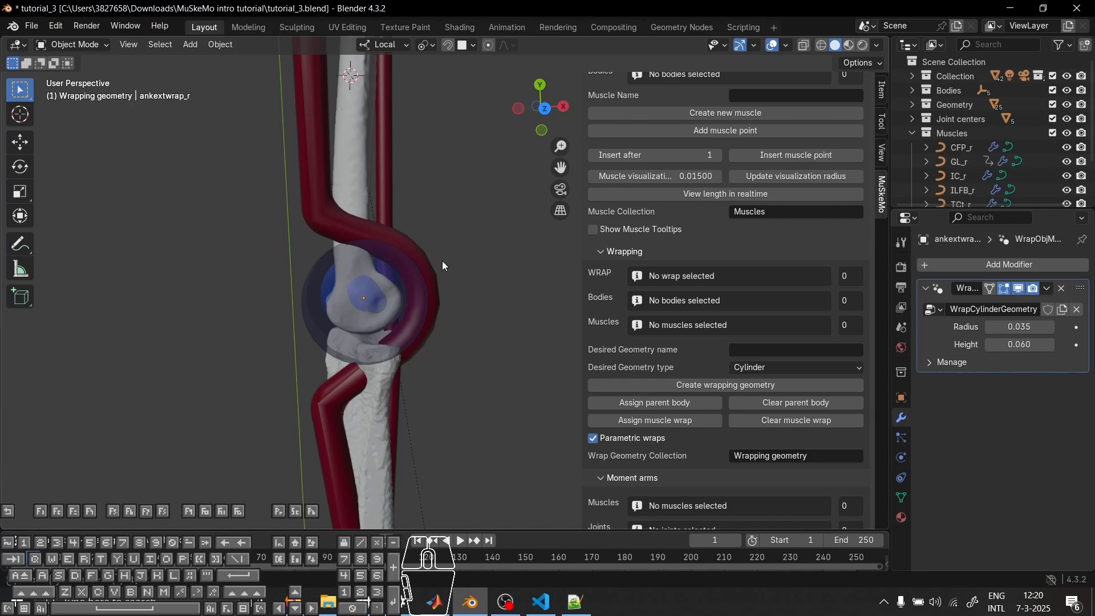
click(303, 292)
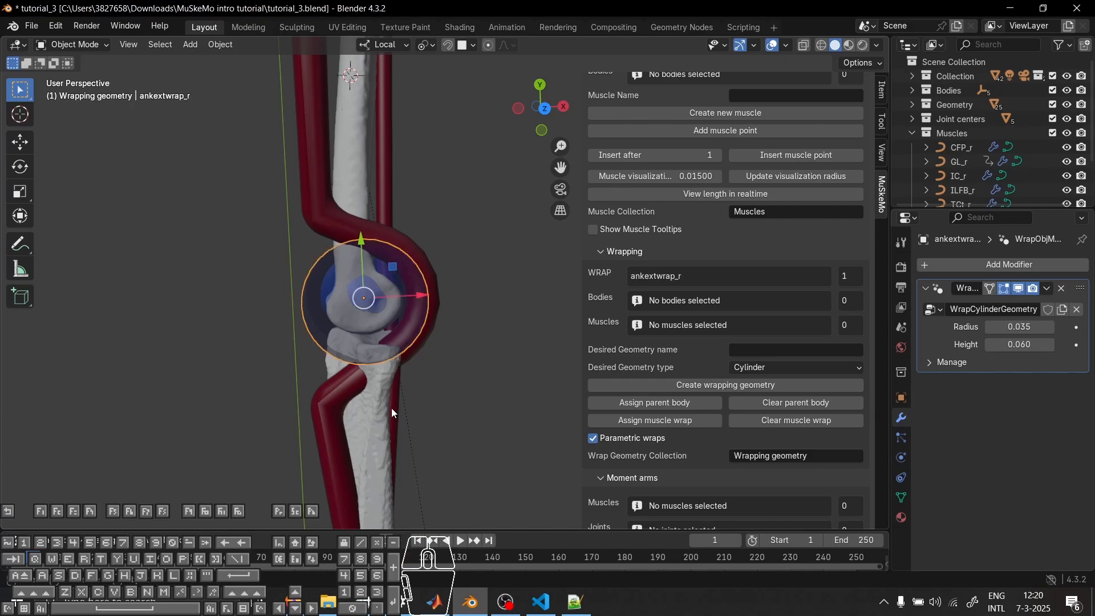
middle_drag(334, 383, 451, 354)
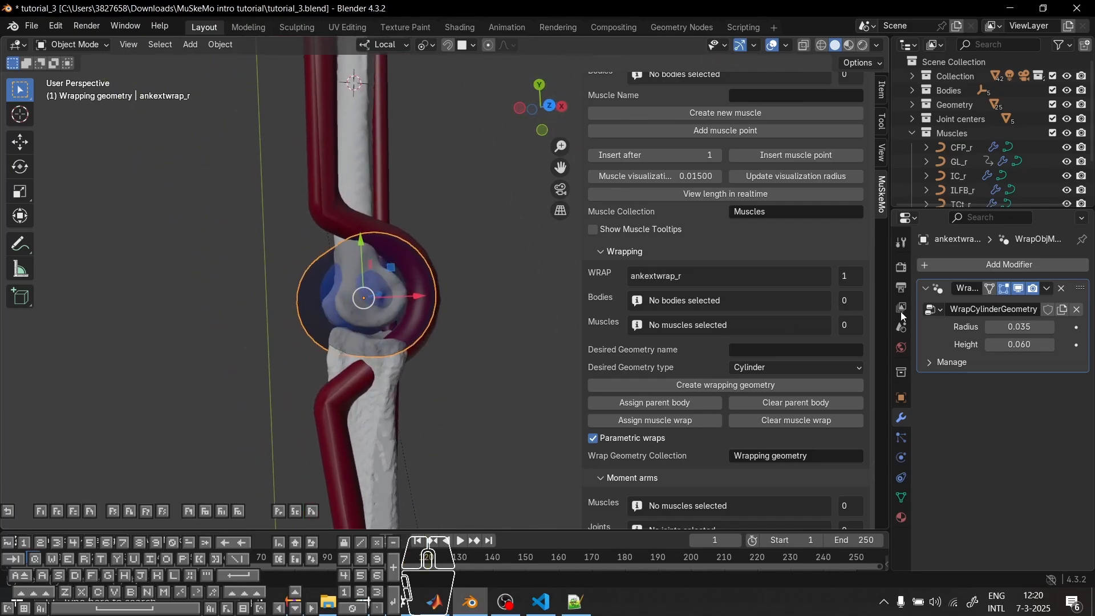
click(321, 197)
scroll(1017, 382, down, 15)
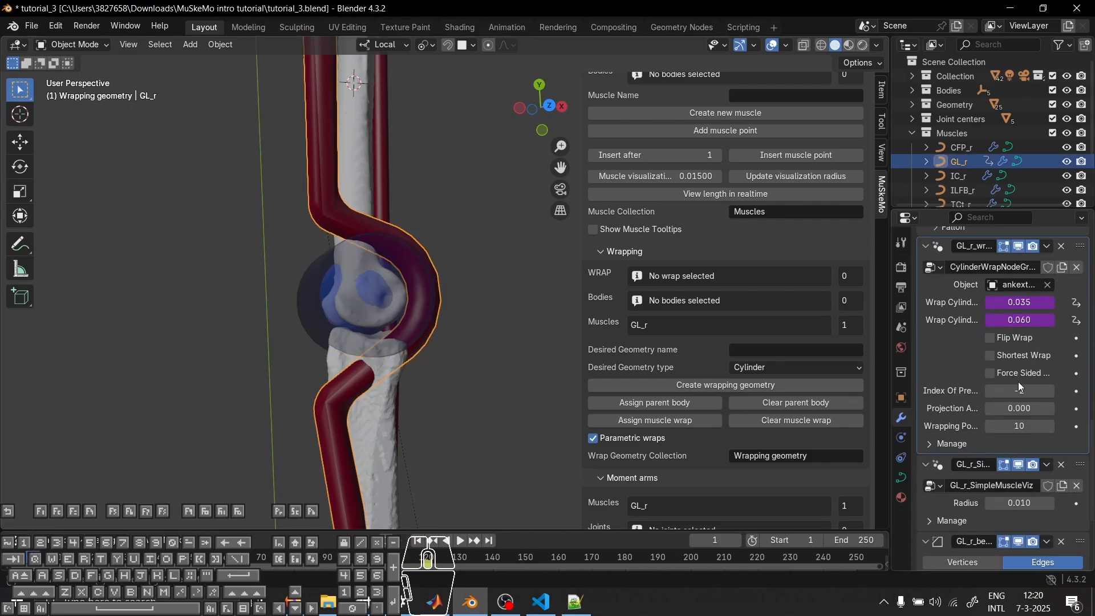
scroll(997, 365, up, 2)
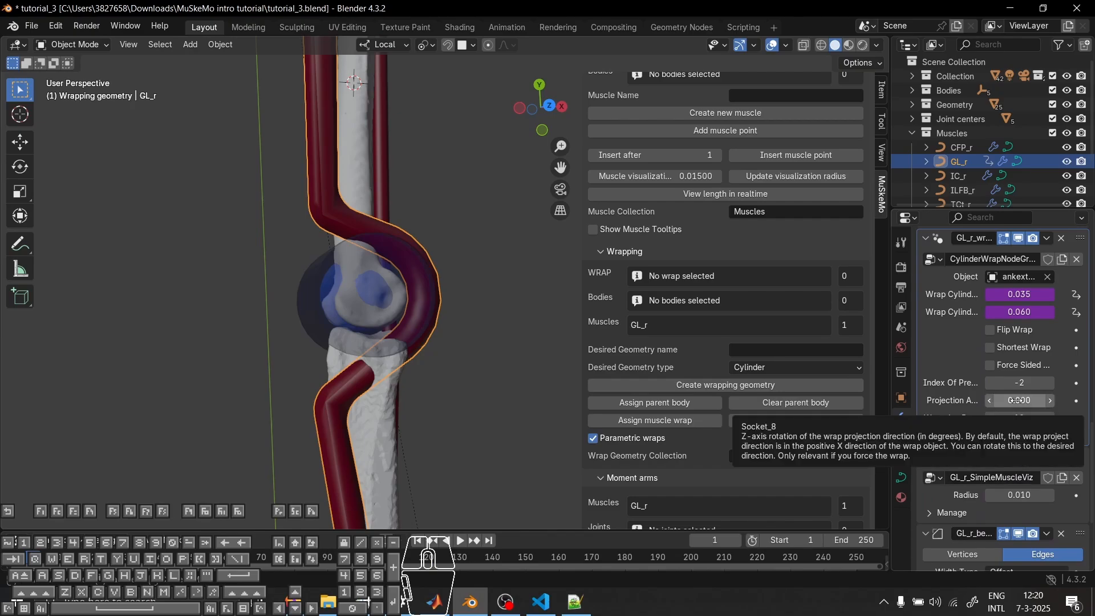
click(997, 329)
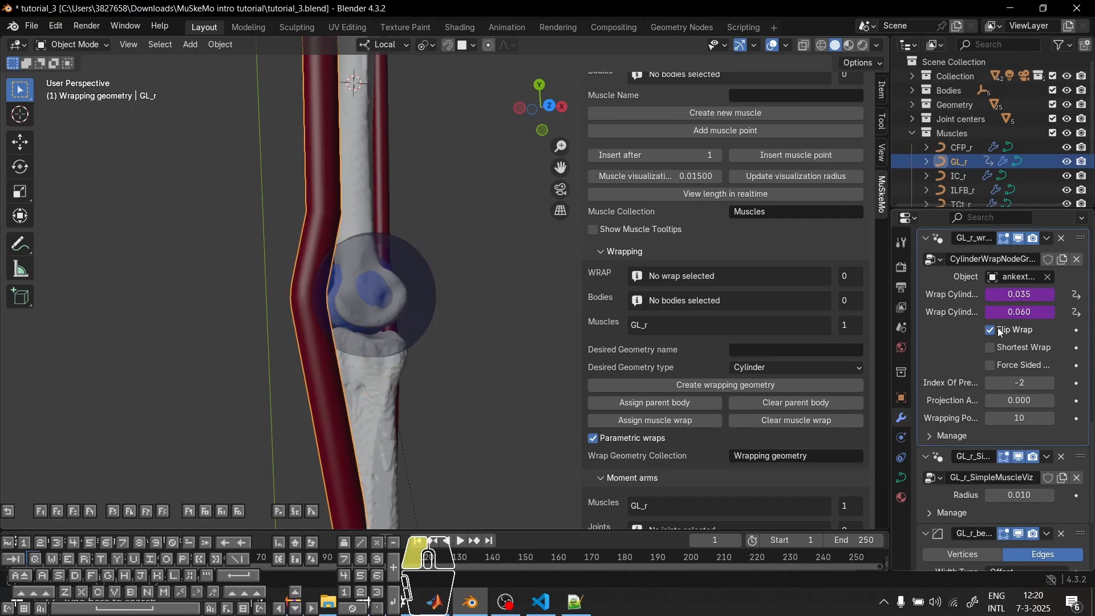
Rotate the ankle_r joint temporarily to about -63° to check how GL_r wraps, and cancel the rotation
click(371, 292)
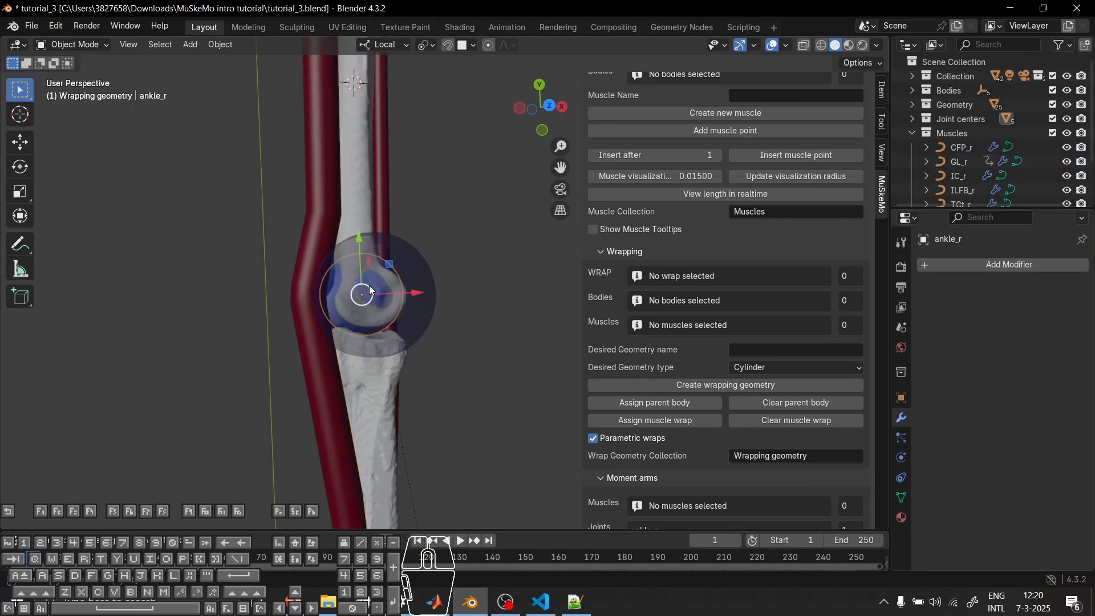
middle_drag(364, 293, 348, 341)
key(r)
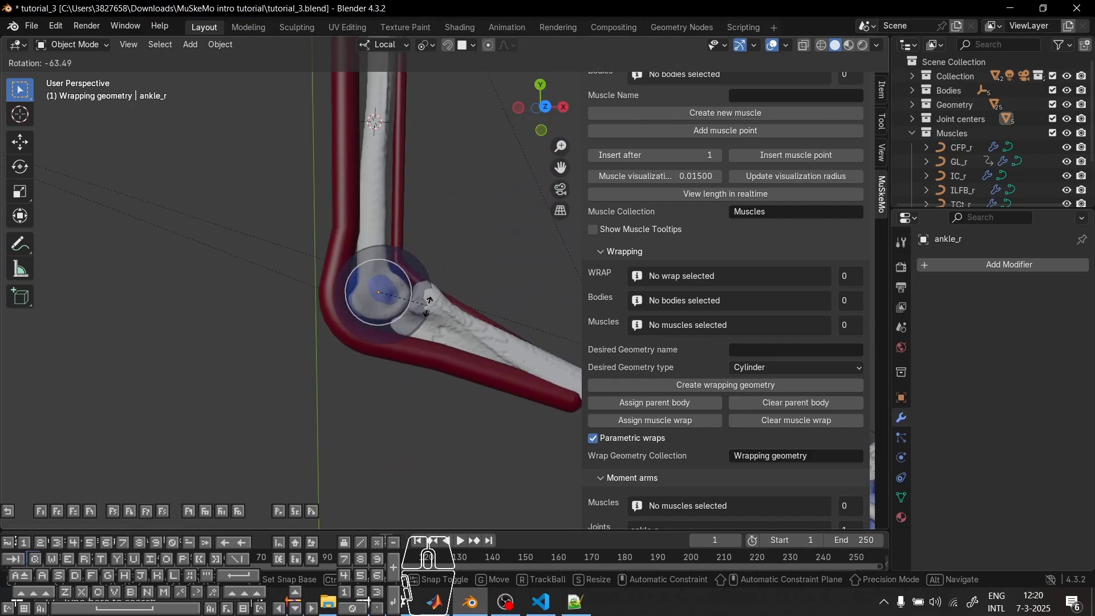
right_click(414, 352)
Examine the remaining settings of GL_r's cylinder wrap modifier, including the index for forced wrapping, and deselect the muscle
click(344, 231)
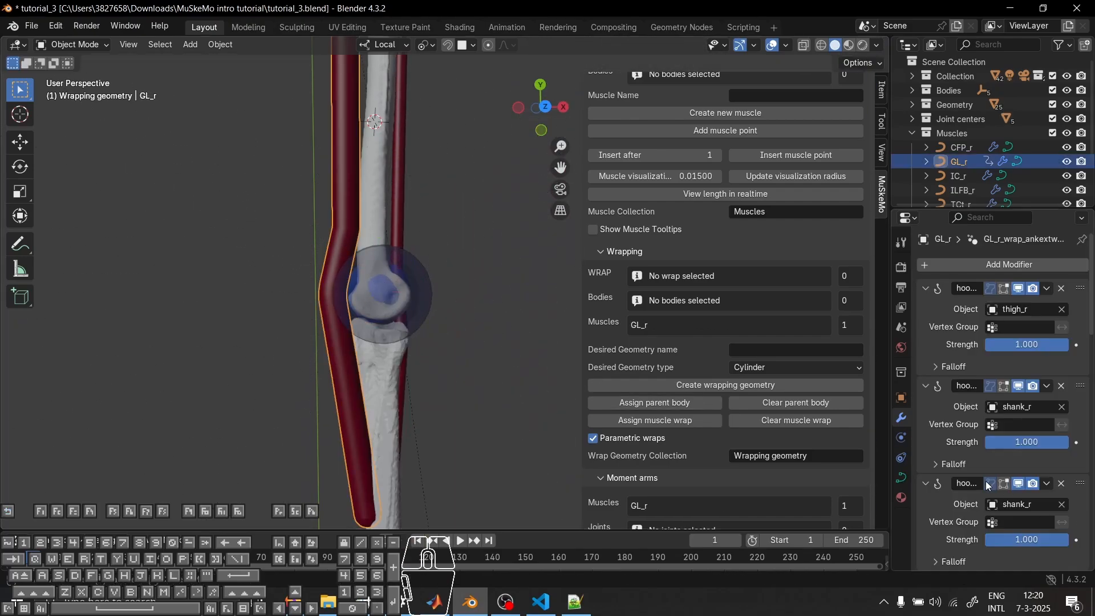
scroll(970, 432, down, 10)
scroll(970, 429, down, 4)
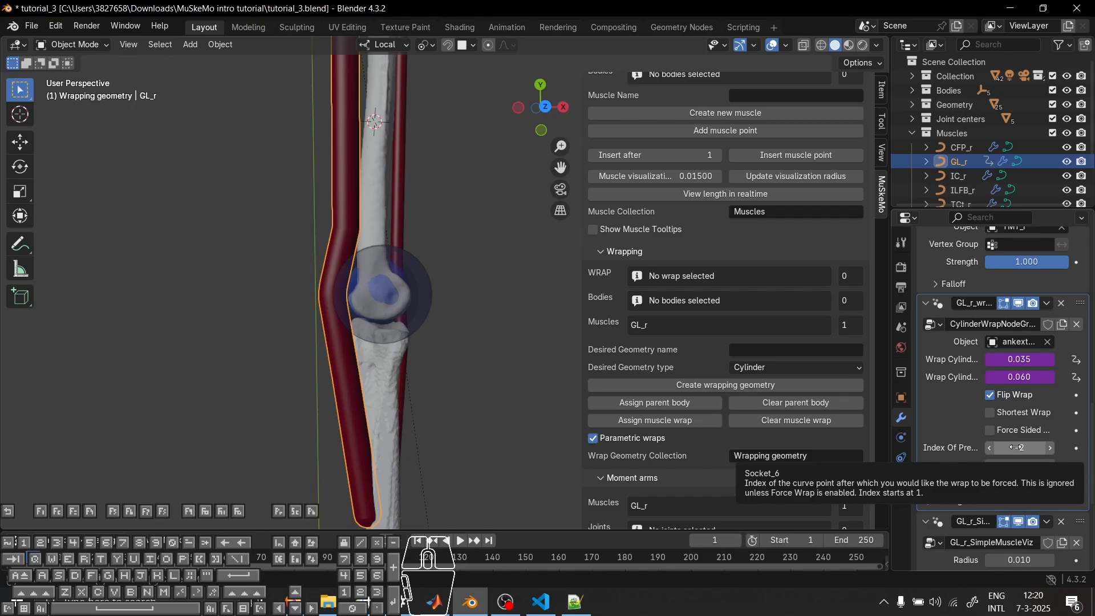
middle_drag(345, 420, 248, 402)
middle_drag(487, 289, 415, 356)
click(329, 321)
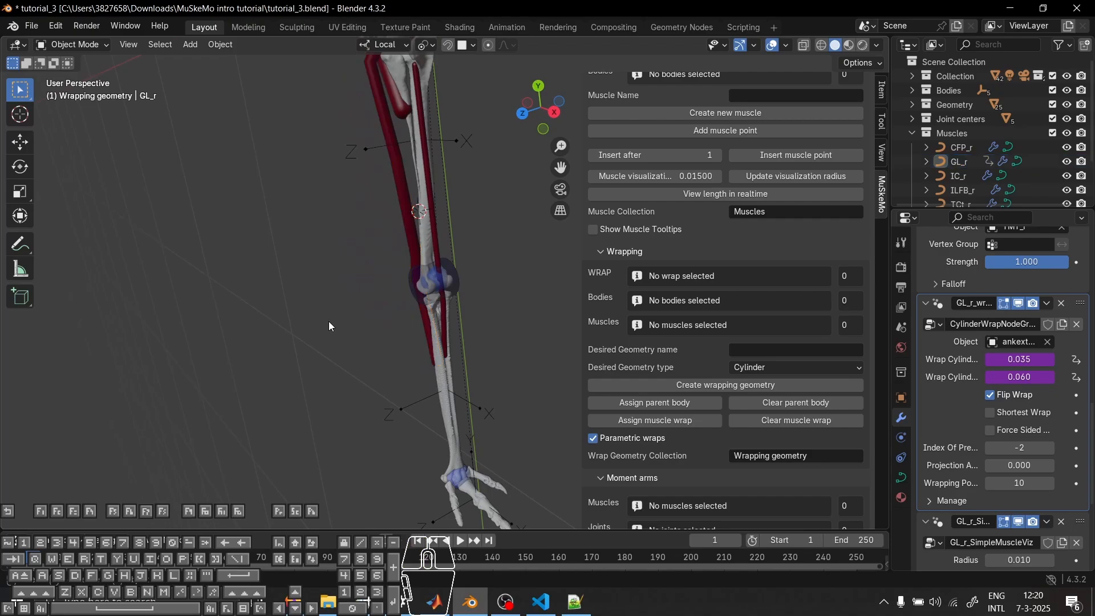
Select the MTP_r joint at the foot and display its coordinate names in the joint settings
middle_drag(329, 320, 461, 440)
scroll(461, 440, down, 5)
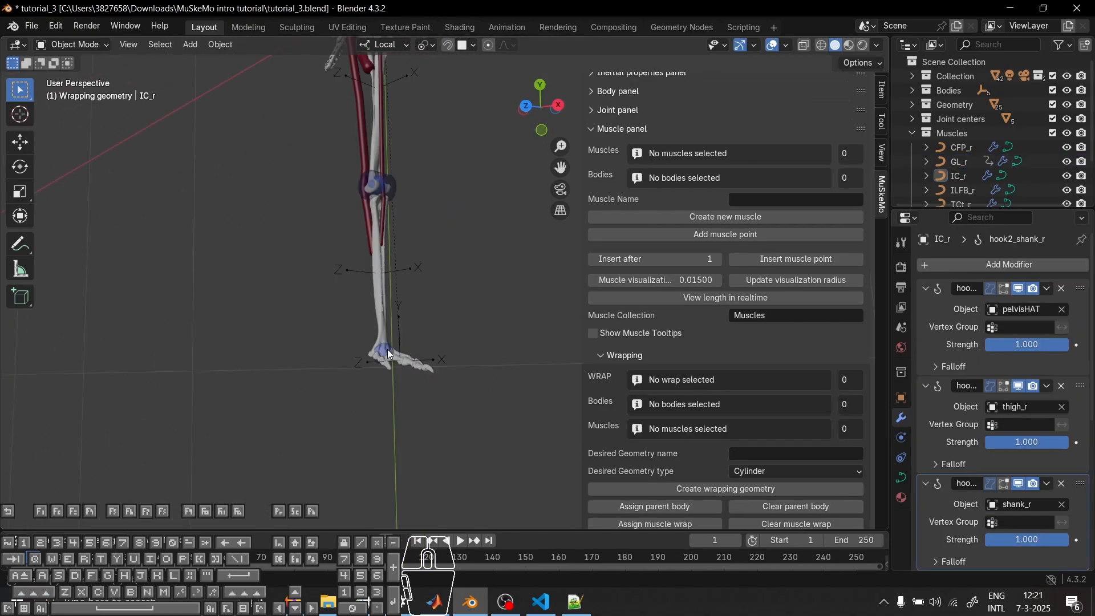
click(388, 349)
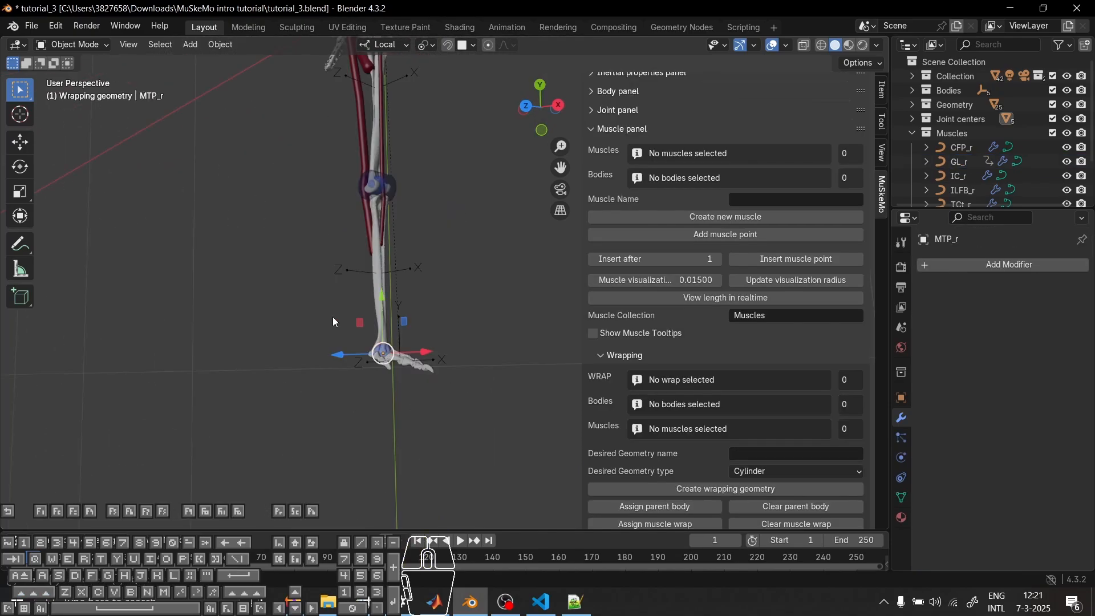
middle_drag(334, 323, 292, 322)
scroll(566, 323, up, 5)
scroll(515, 343, down, 1)
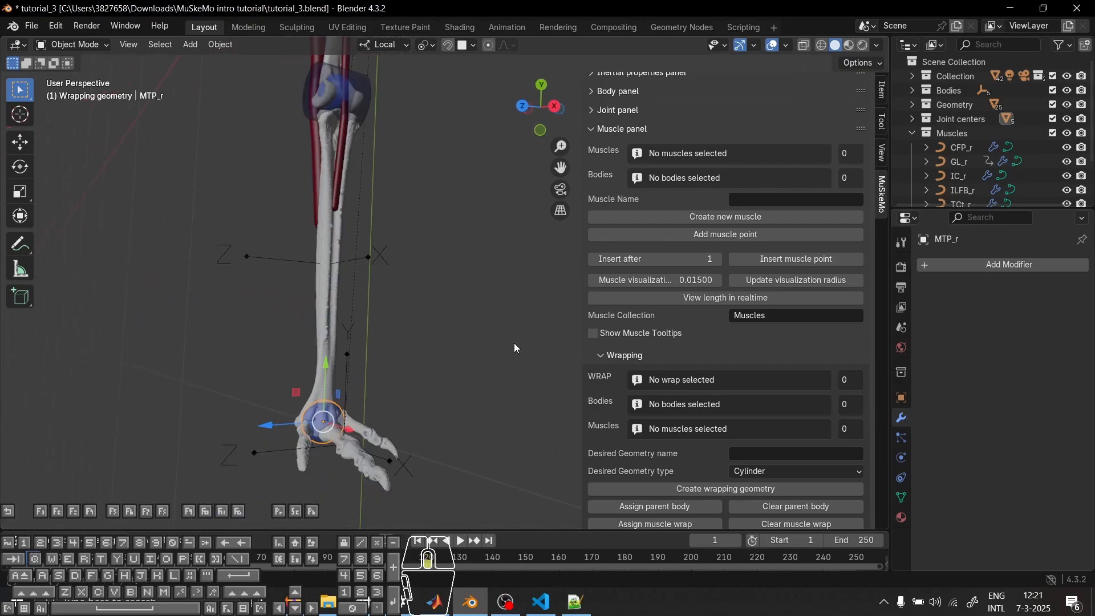
scroll(512, 343, down, 3)
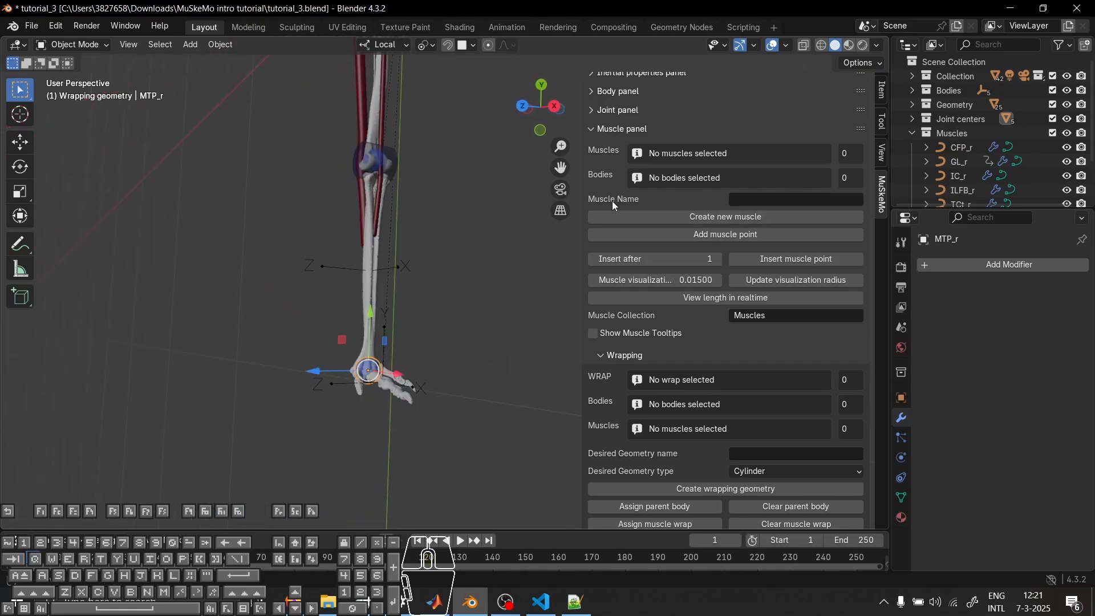
click(615, 130)
click(619, 140)
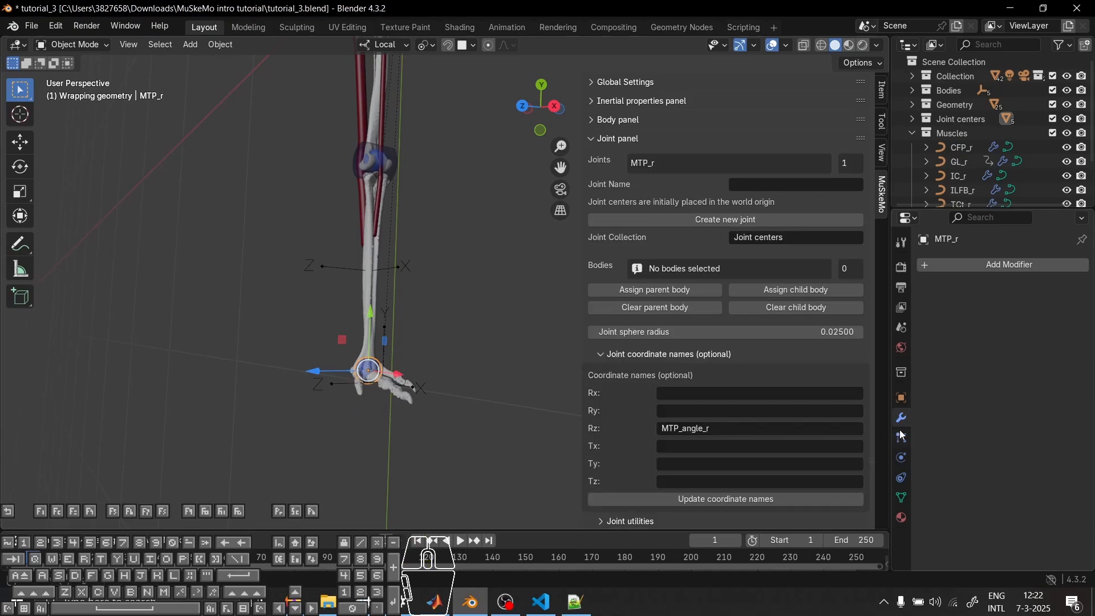
Clear the coordinate_Rz name in MTP_r's custom properties and deselect the joint
click(902, 397)
scroll(966, 429, down, 15)
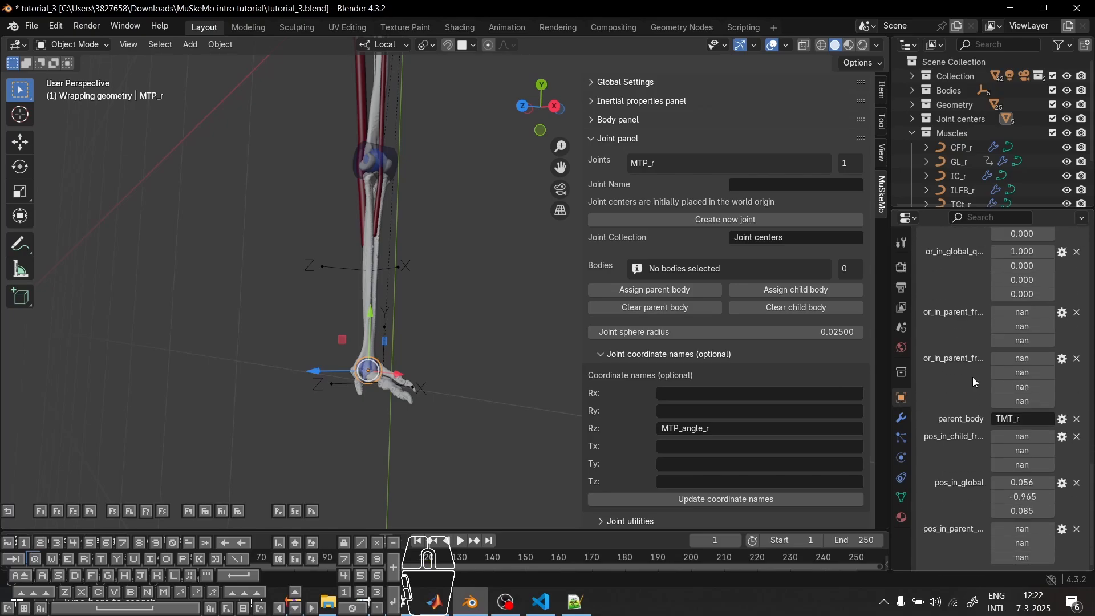
scroll(982, 374, up, 10)
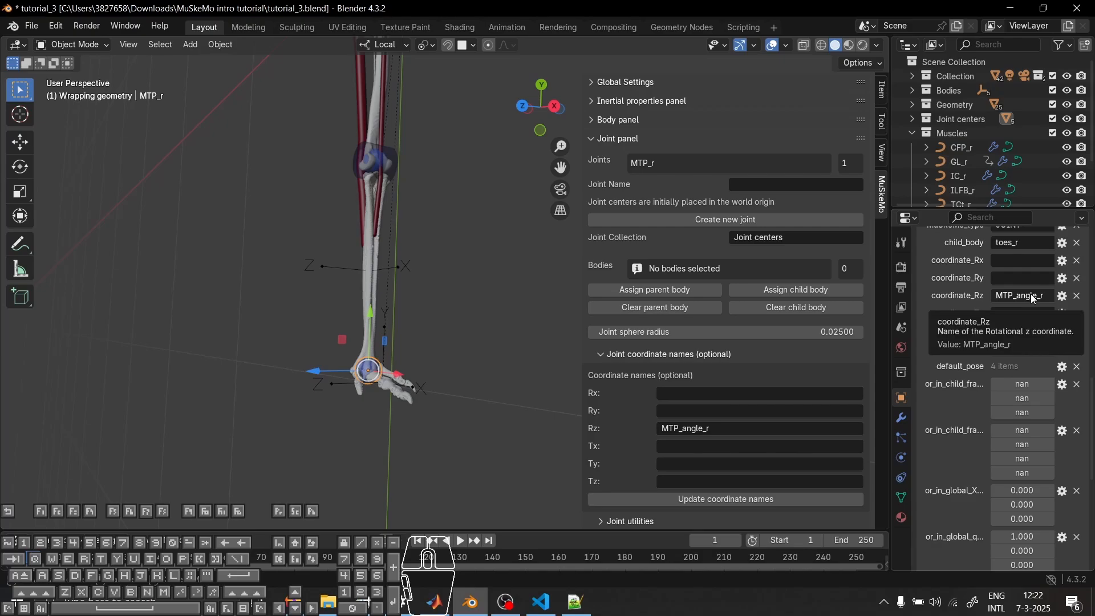
click(1045, 296)
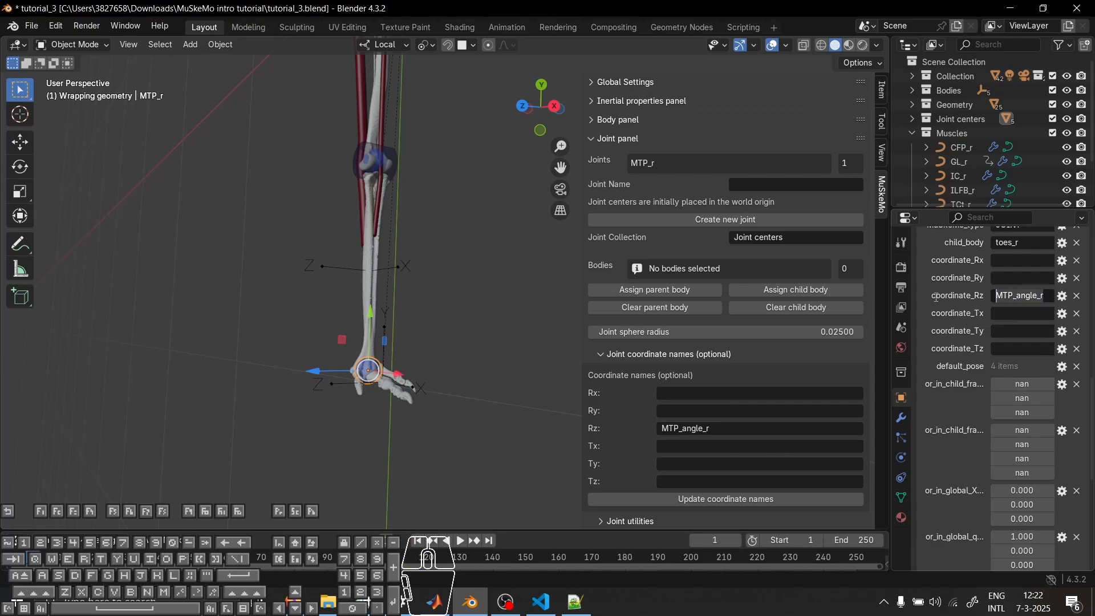
key(ctrl+a)
key(BackSpace)
click(490, 330)
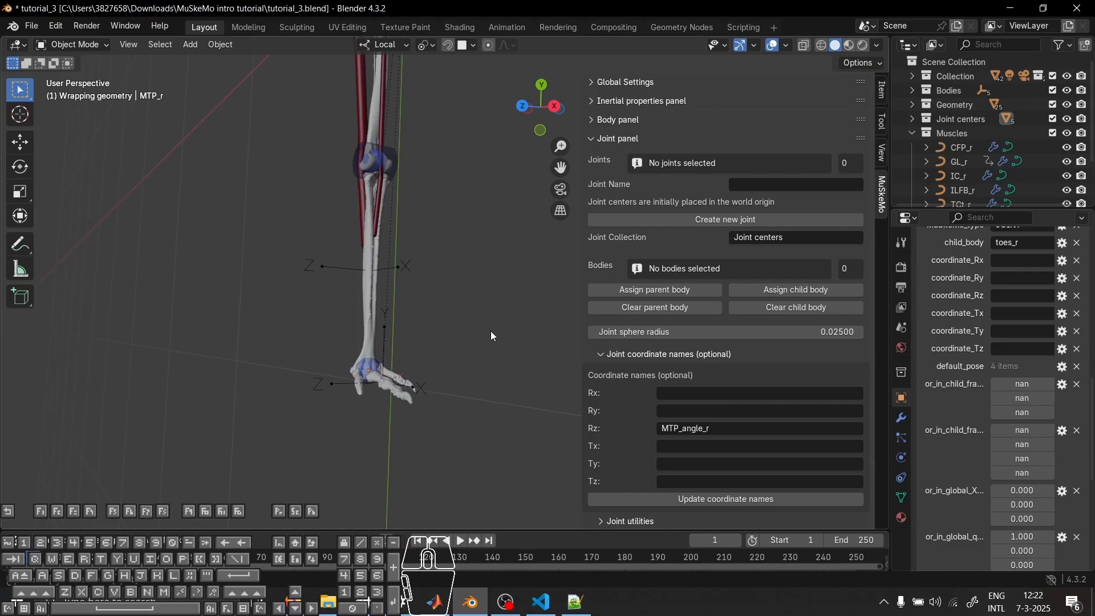
Select the IC_r muscle and display the main muscle settings with the Wrapping and Moment arms sections collapsed
middle_drag(480, 316, 390, 453)
middle_drag(405, 285, 497, 360)
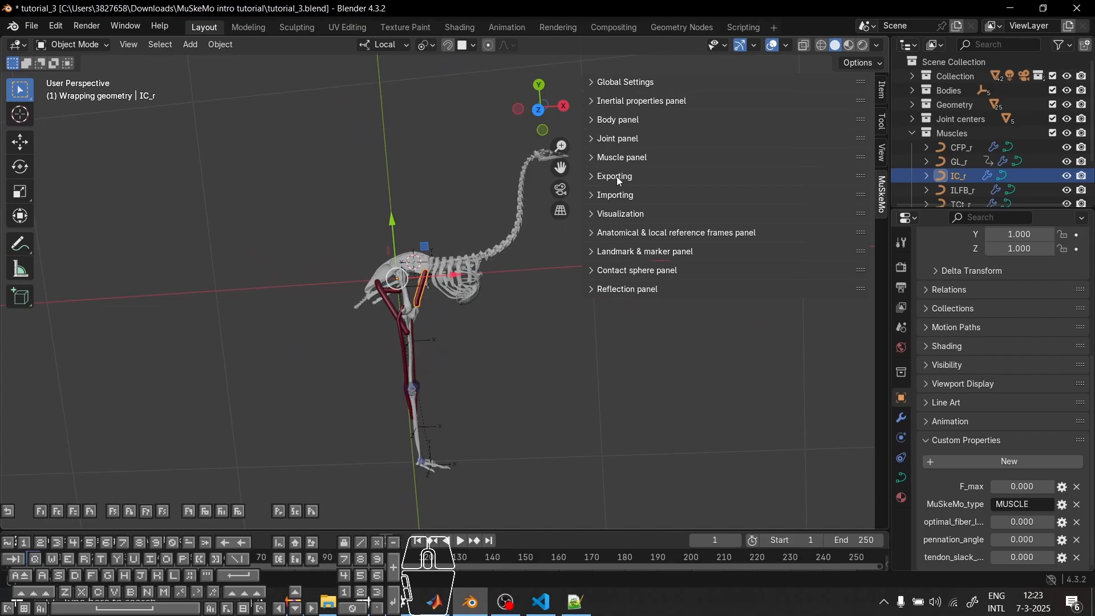
click(624, 157)
scroll(647, 262, down, 10)
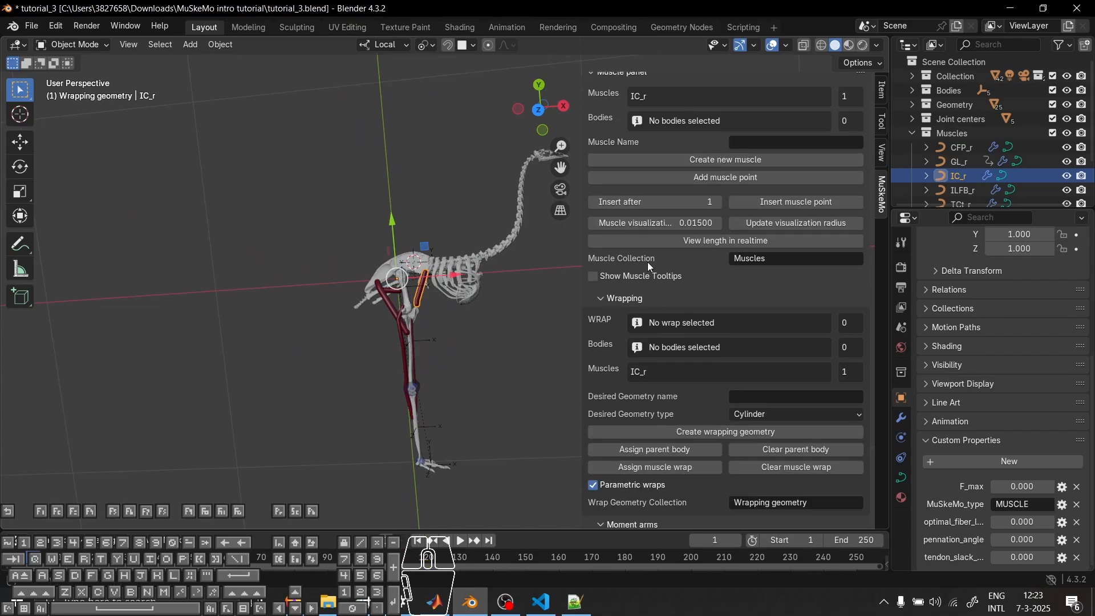
scroll(648, 261, down, 8)
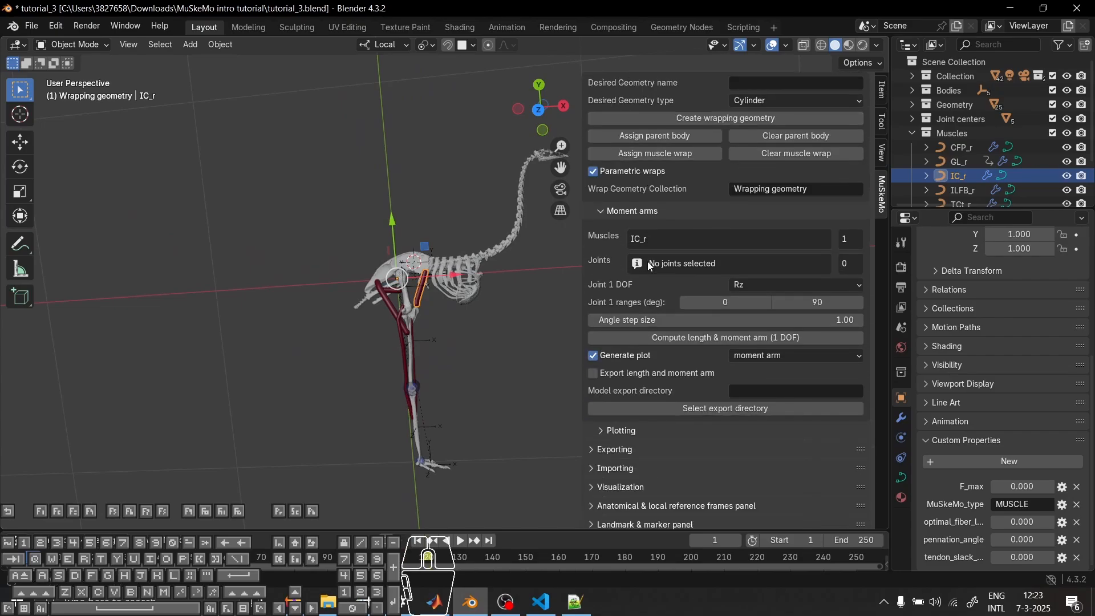
scroll(648, 261, up, 7)
scroll(651, 276, up, 3)
click(632, 239)
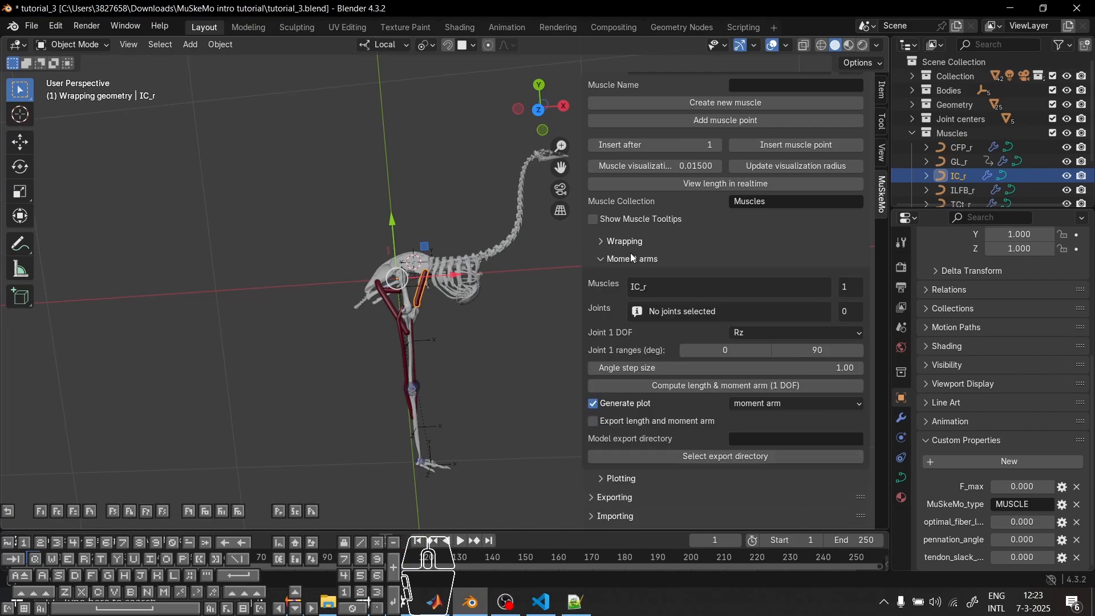
click(632, 261)
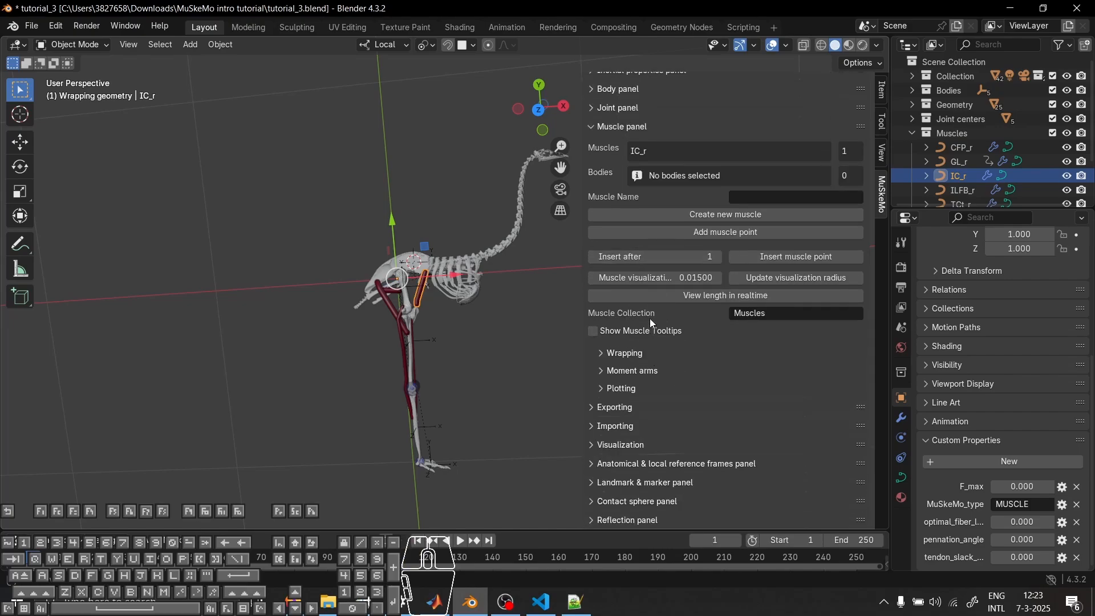
scroll(348, 326, up, 3)
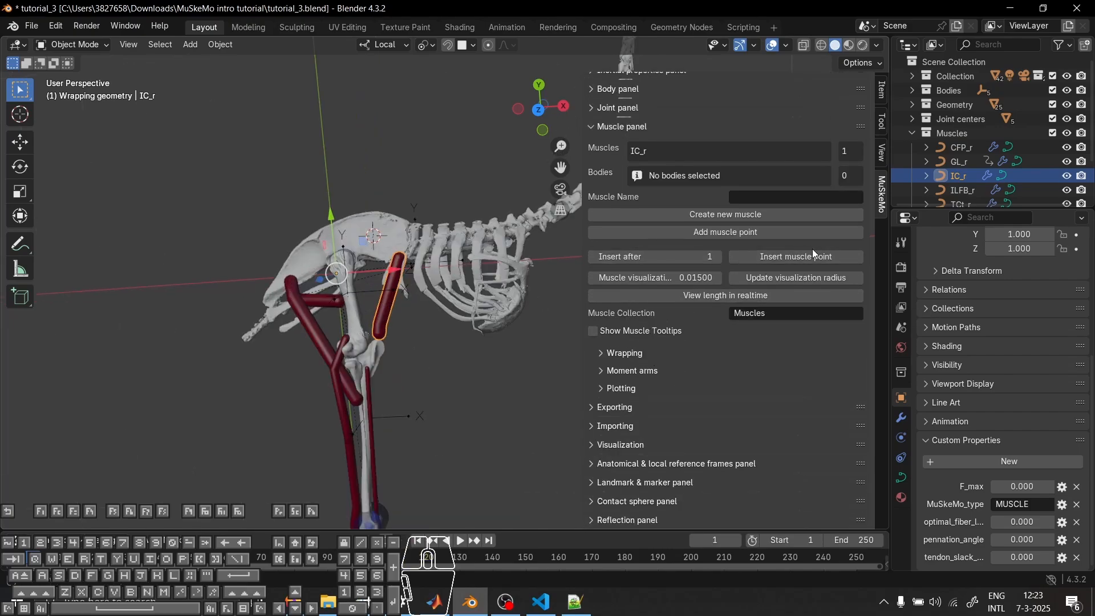
Turn on the real-time length display for IC_r and bring the whole length text into view
click(740, 296)
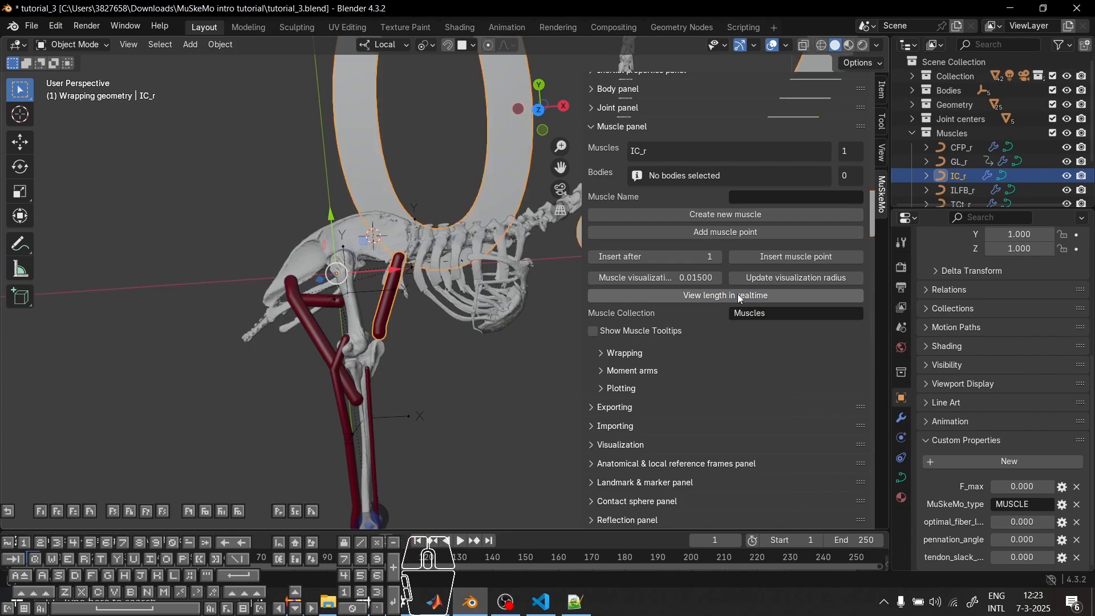
scroll(334, 268, down, 3)
shift+middle_drag(406, 295, 47, 360)
scroll(171, 319, down, 2)
middle_drag(222, 291, 344, 218)
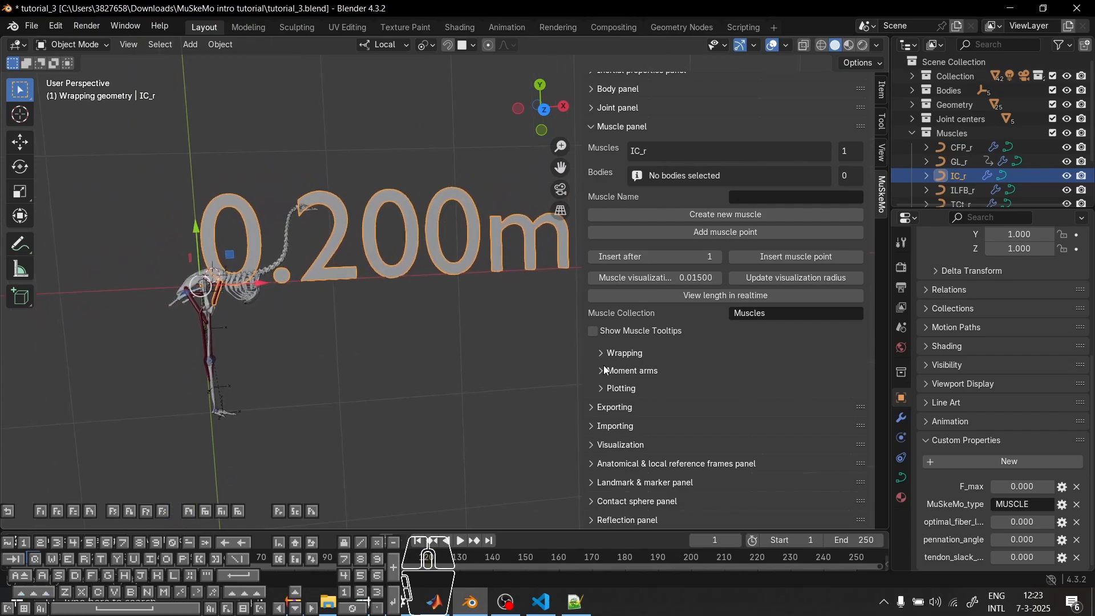
Set IC_r's live length viewer position to 0.050, 0.680, 0.000 and its size to 0.470
click(904, 420)
scroll(1006, 505, down, 5)
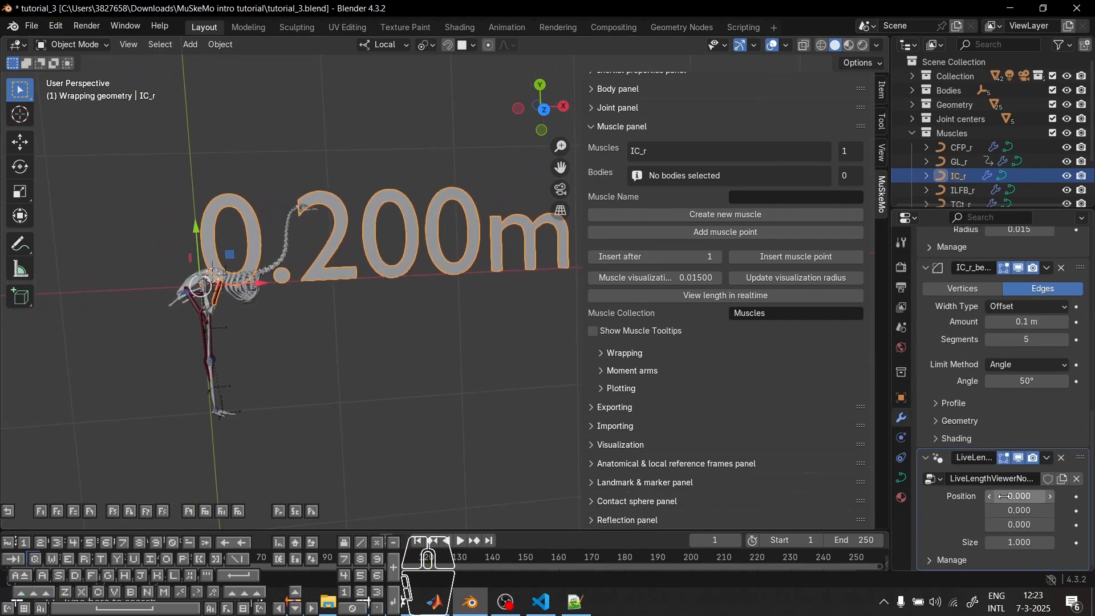
drag(1009, 496, 1083, 510)
drag(1021, 543, 964, 542)
scroll(275, 377, up, 4)
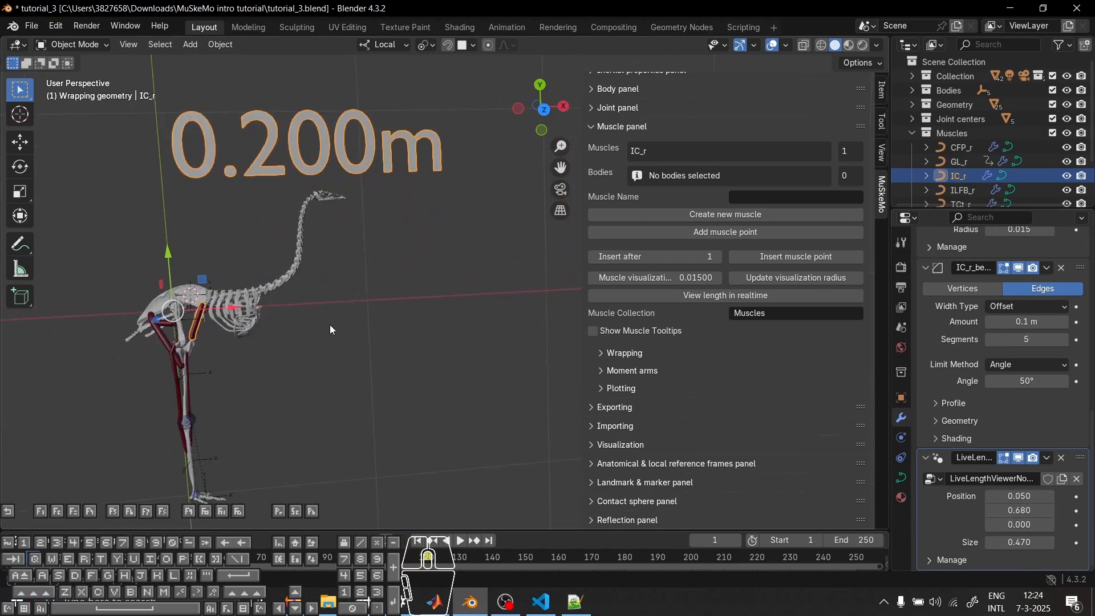
click(166, 376)
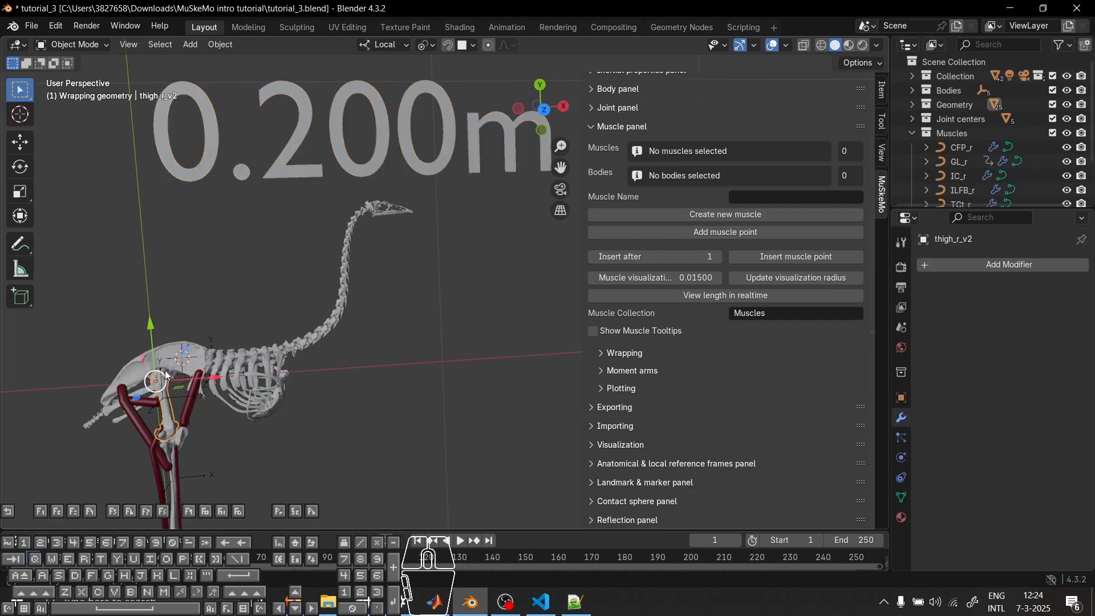
scroll(330, 354, up, 3)
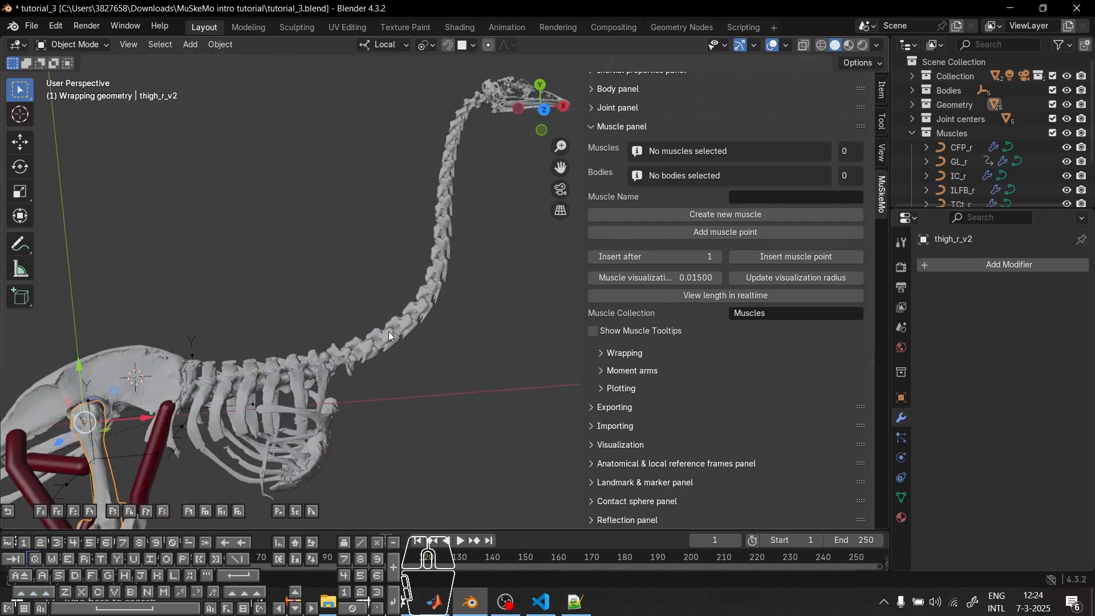
click(103, 402)
click(102, 402)
click(102, 402)
scroll(127, 403, down, 4)
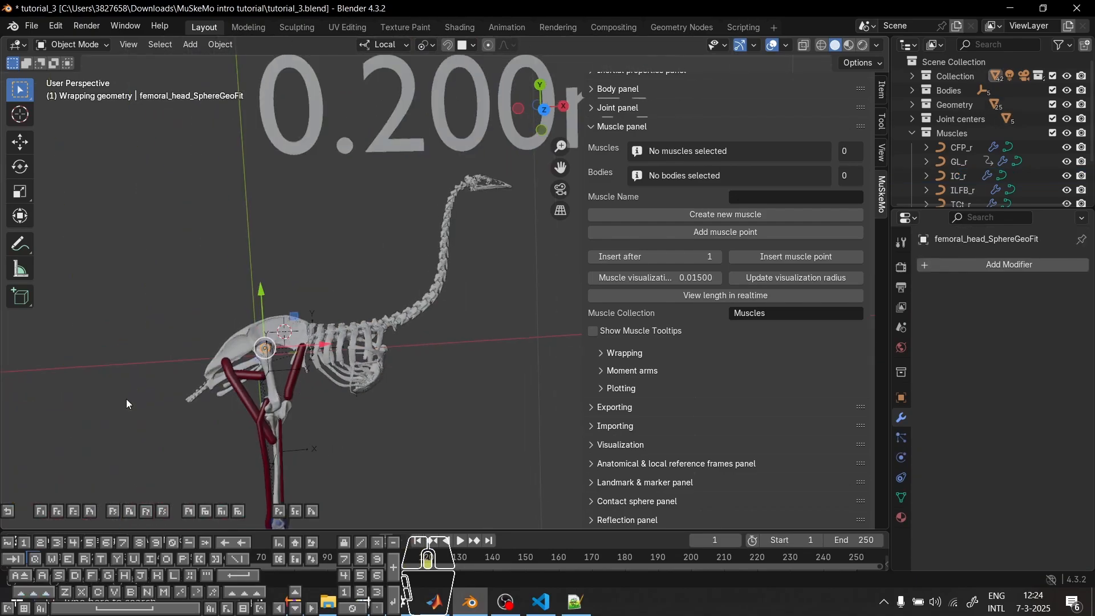
middle_drag(127, 403, 532, 336)
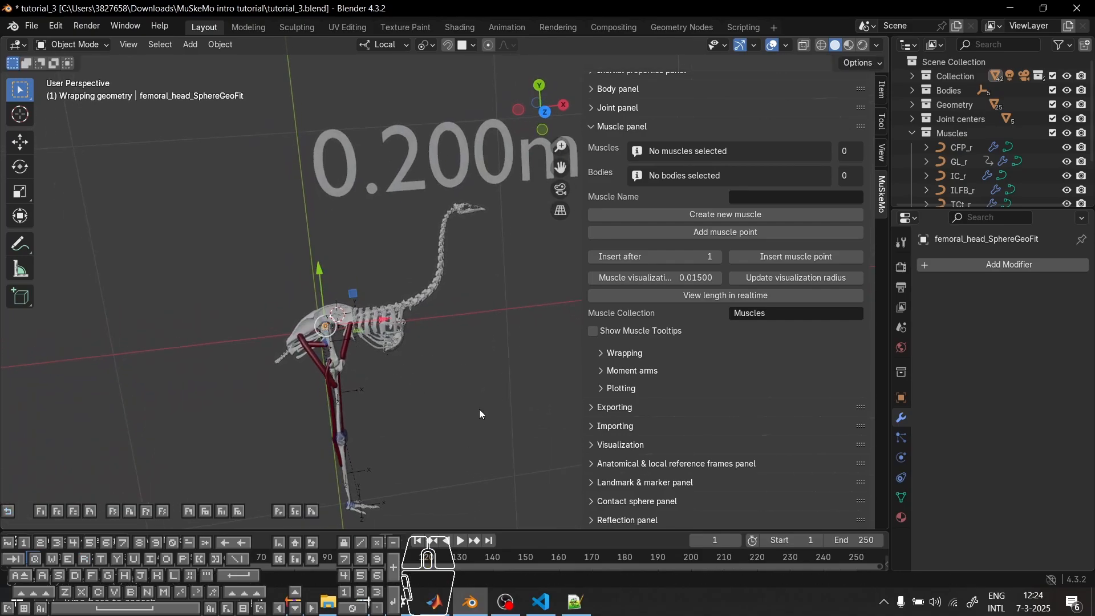
Rotate the knee_r joint temporarily to about -86° around local Z to check IC_r's live length, and cancel the rotation
scroll(312, 397, up, 5)
shift+middle_drag(196, 392, 315, 388)
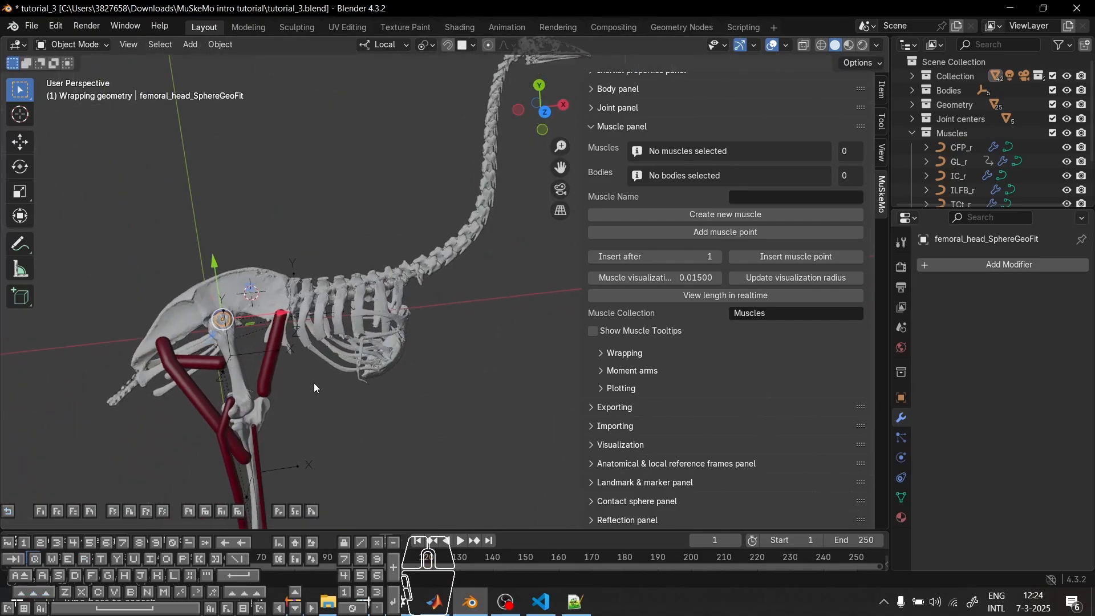
click(244, 398)
scroll(390, 413, down, 7)
key(r)
key(z)
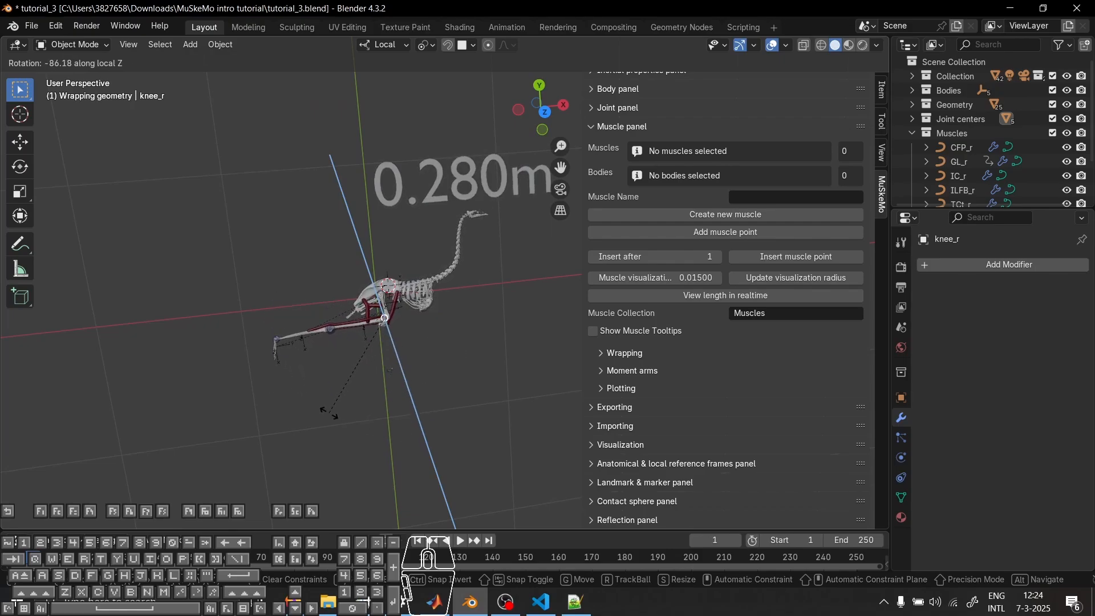
key(Escape)
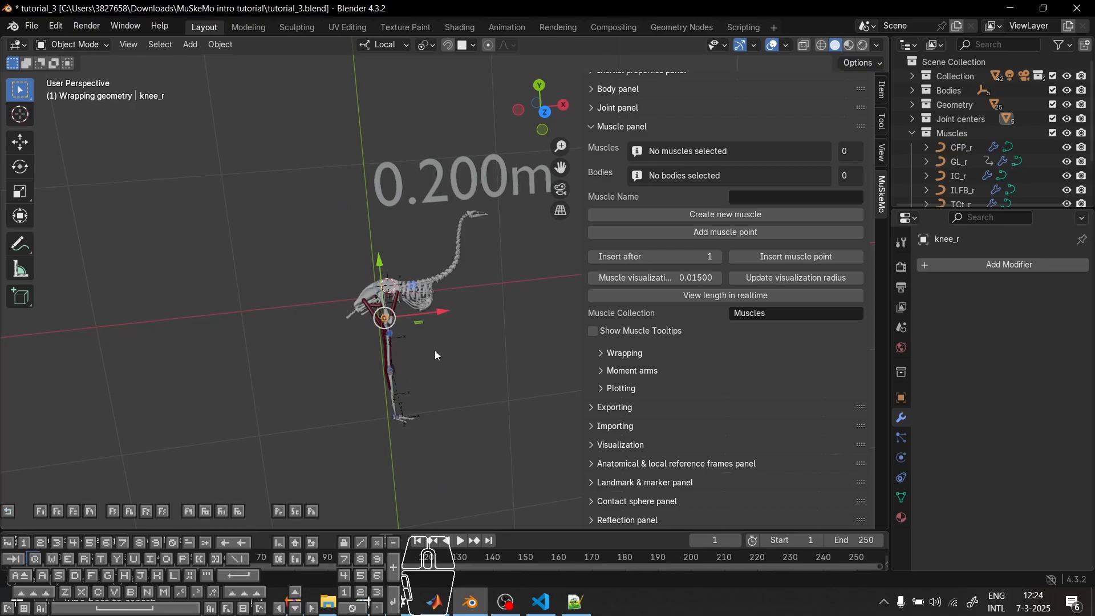
Remove the live length viewer modifier from the IC_r muscle
scroll(439, 349, up, 5)
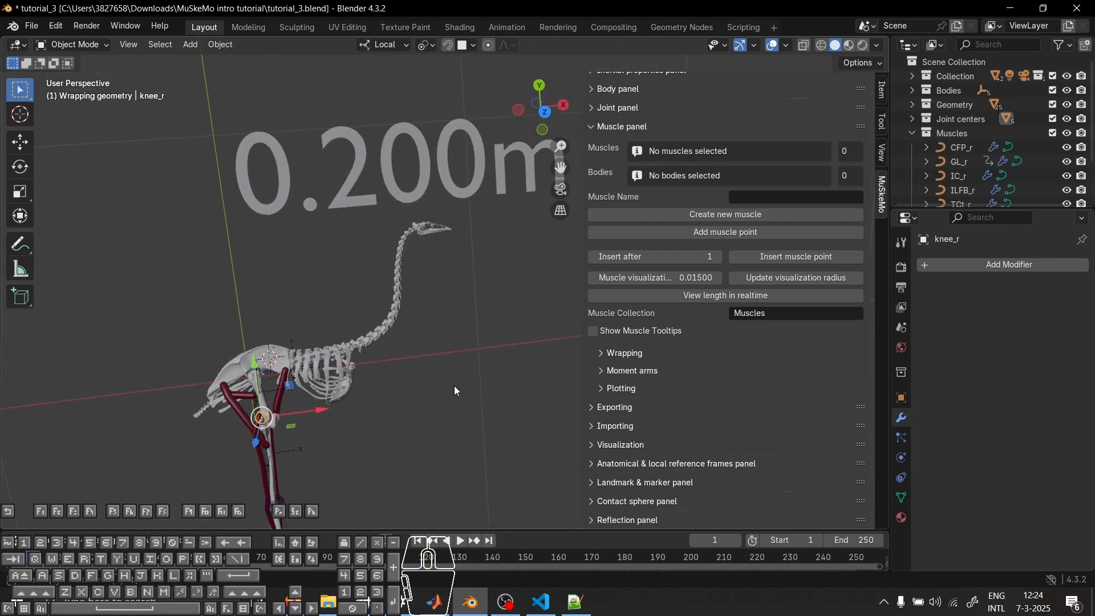
middle_drag(455, 390, 408, 385)
click(353, 176)
scroll(981, 364, down, 5)
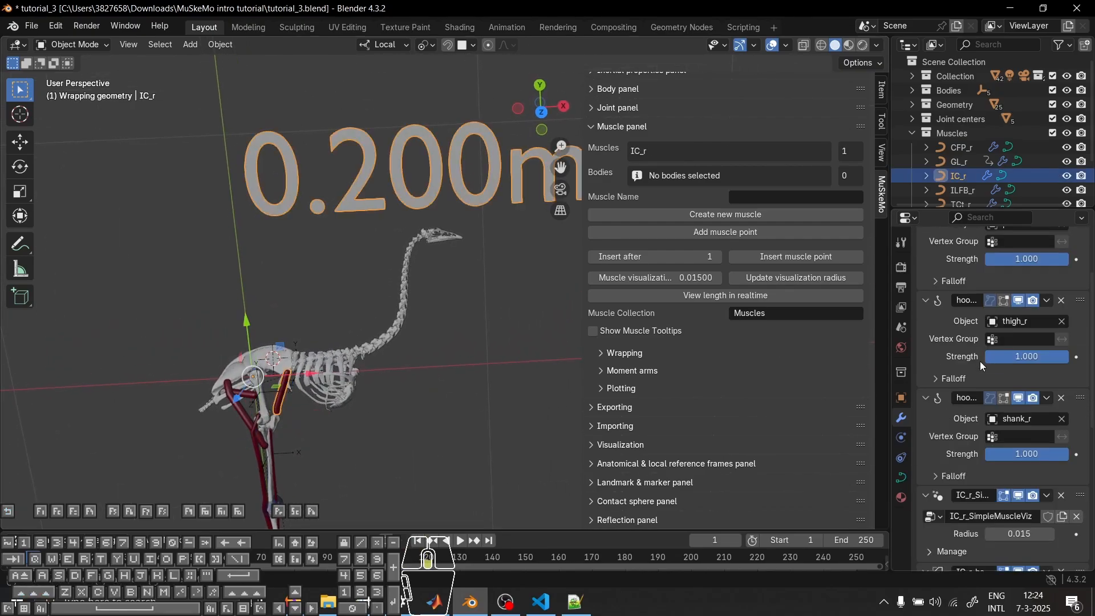
scroll(981, 364, down, 10)
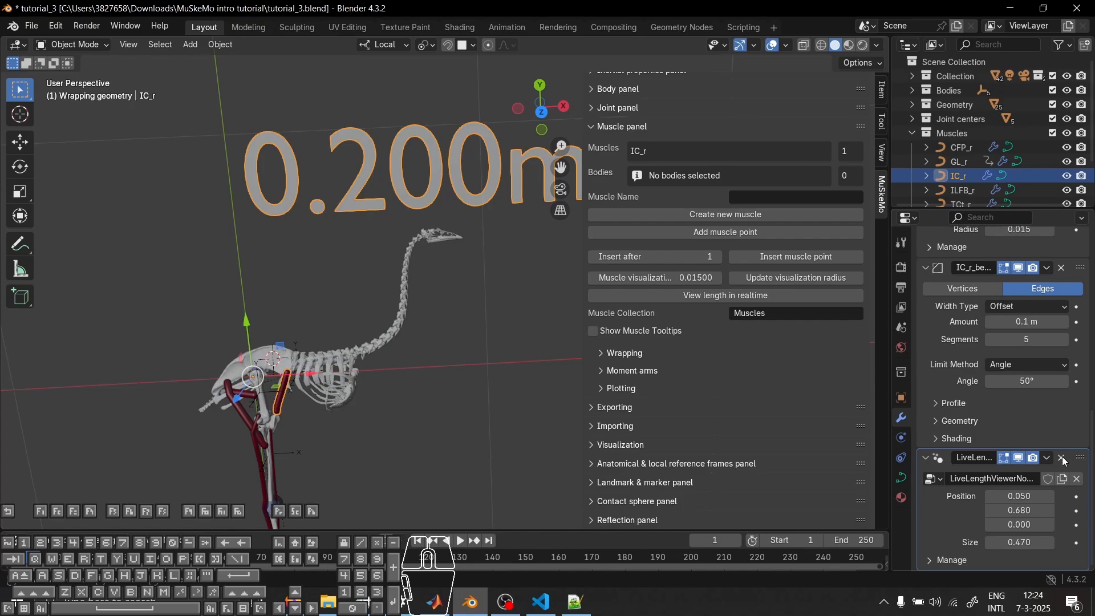
click(1064, 461)
middle_drag(365, 433, 433, 325)
scroll(1018, 414, down, 1)
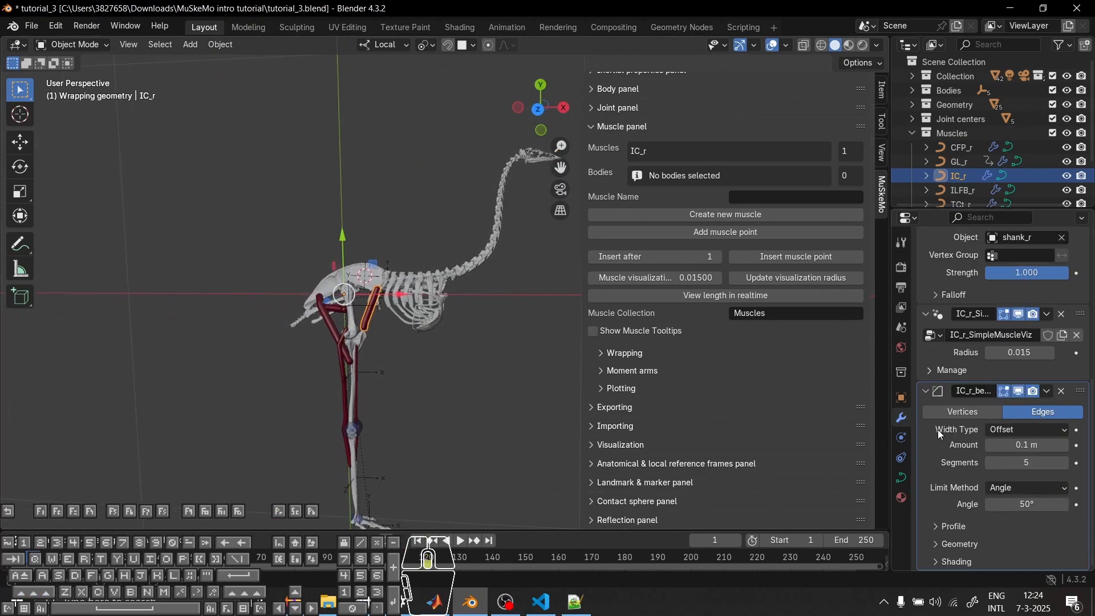
Examine IC_r's custom properties, including F_max, optimal fiber length, pennation angle and tendon slack length, and deselect the muscle
click(900, 397)
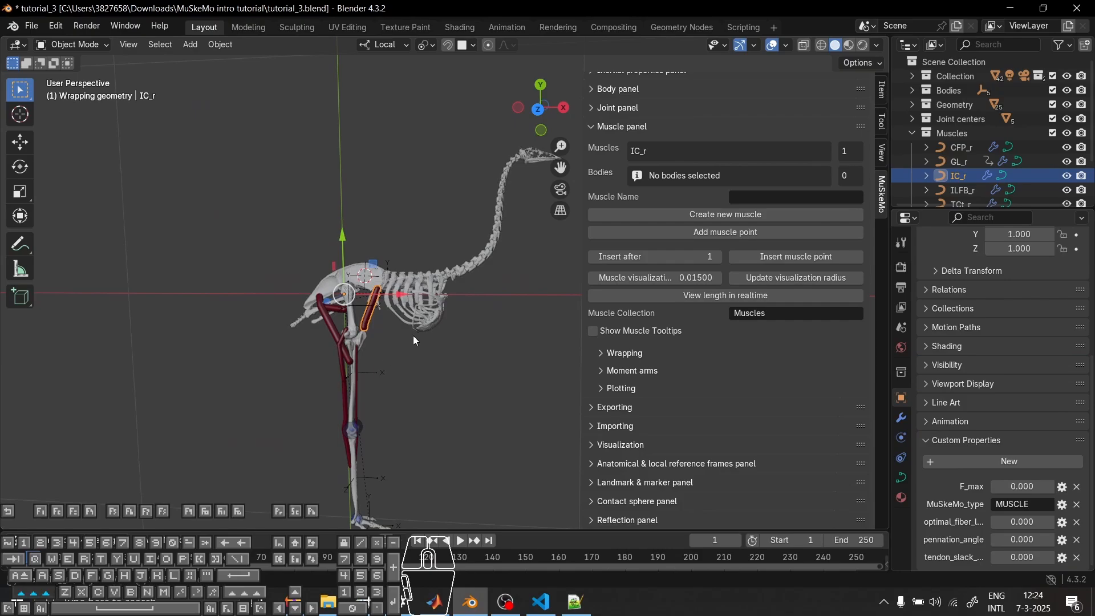
middle_drag(412, 335, 451, 342)
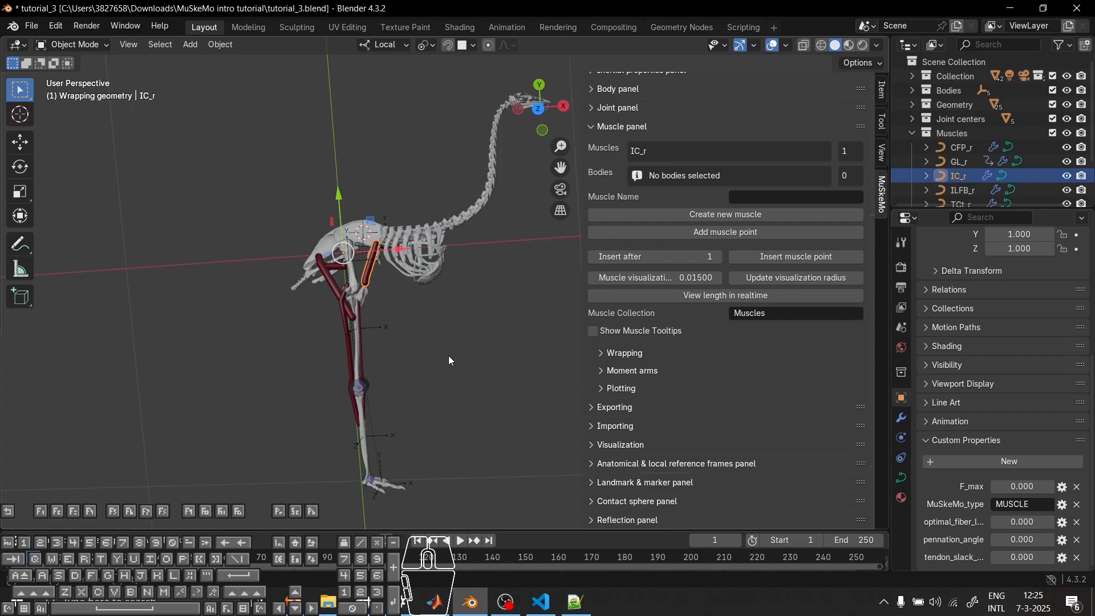
middle_drag(456, 322, 454, 241)
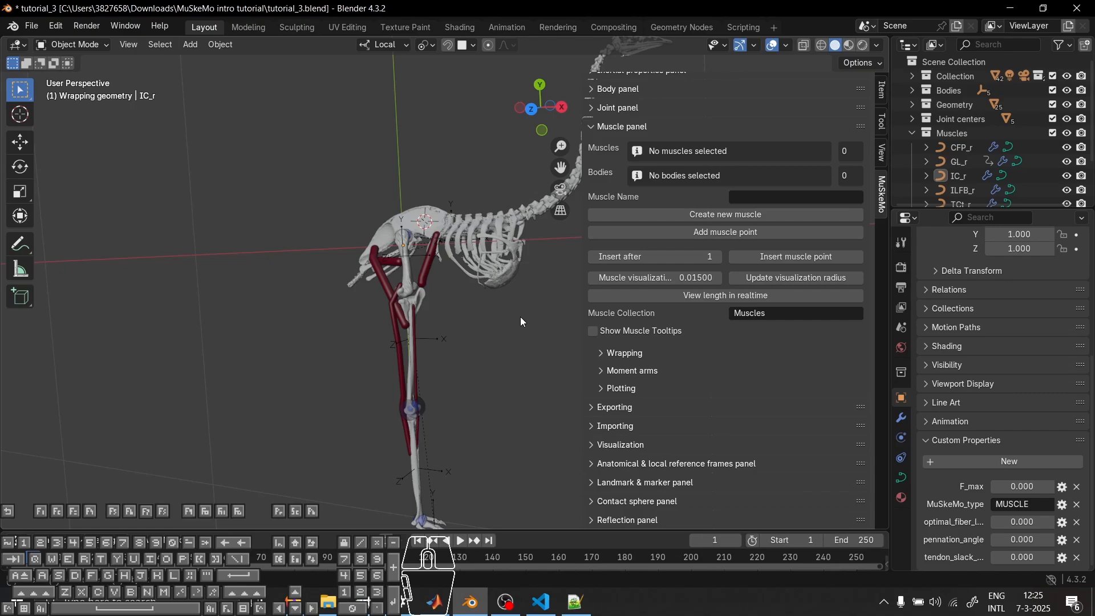
Display the contact sphere settings and place the 3D cursor on the tip of the short outer toe of the right foot
shift+middle_drag(521, 350, 440, 315)
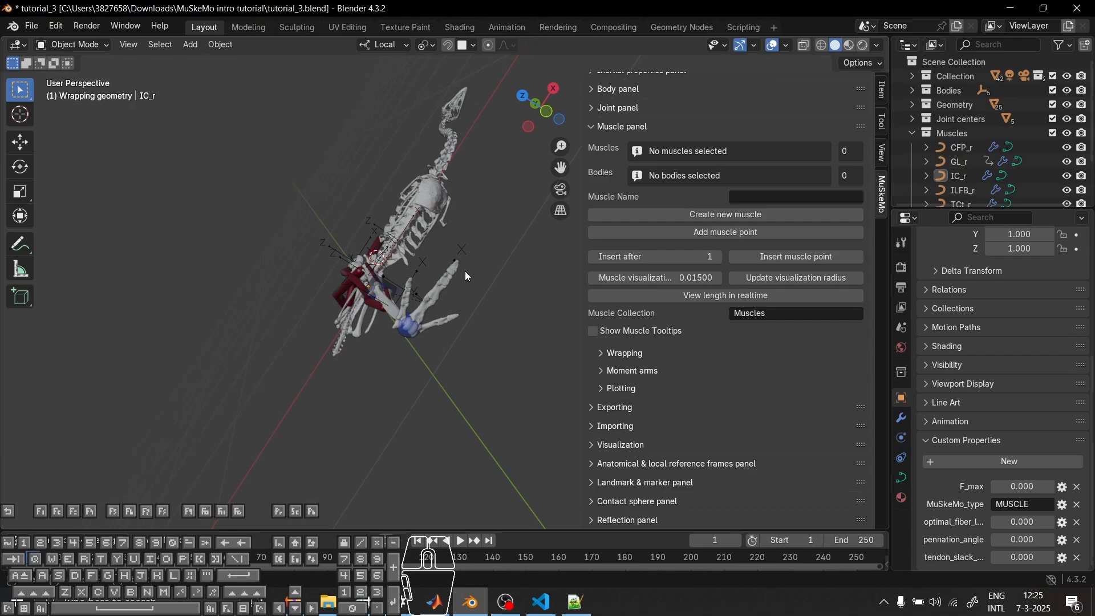
scroll(464, 271, up, 6)
scroll(464, 271, down, 4)
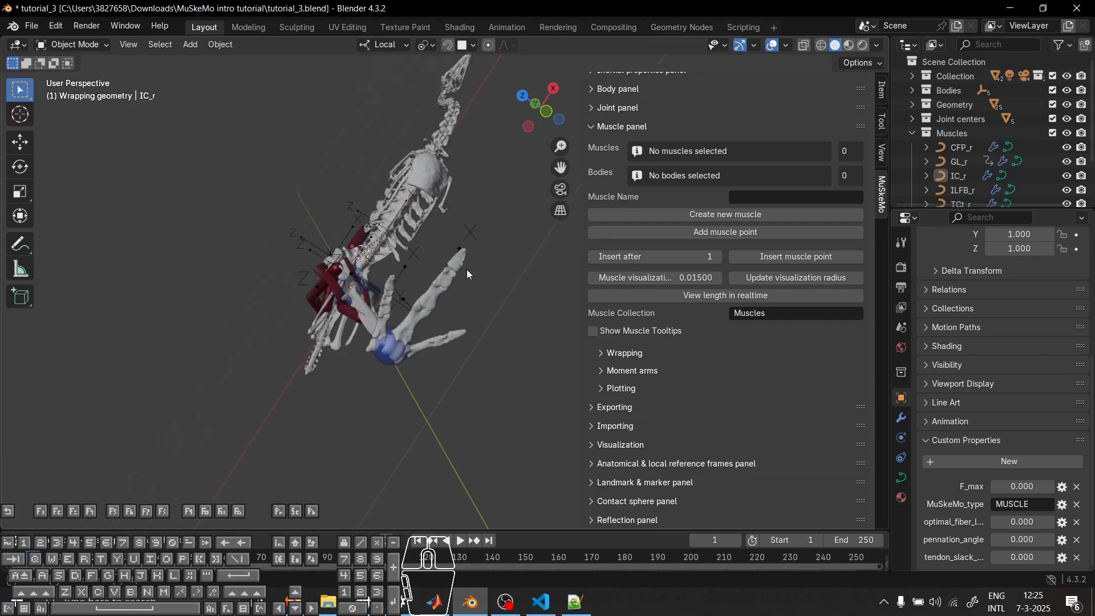
middle_drag(466, 269, 393, 331)
scroll(394, 331, up, 5)
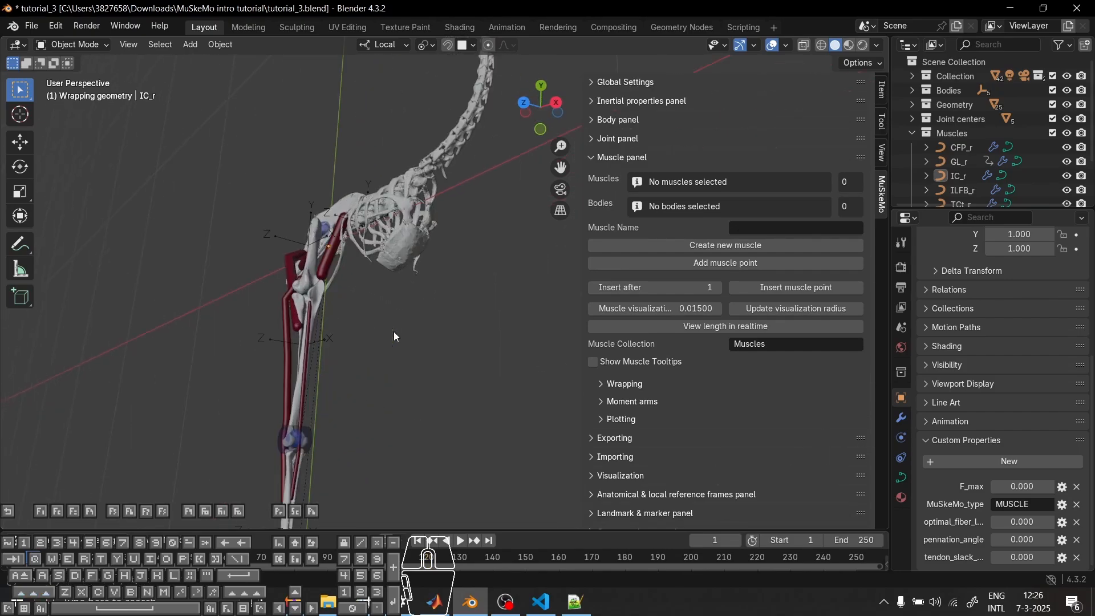
click(638, 158)
click(637, 270)
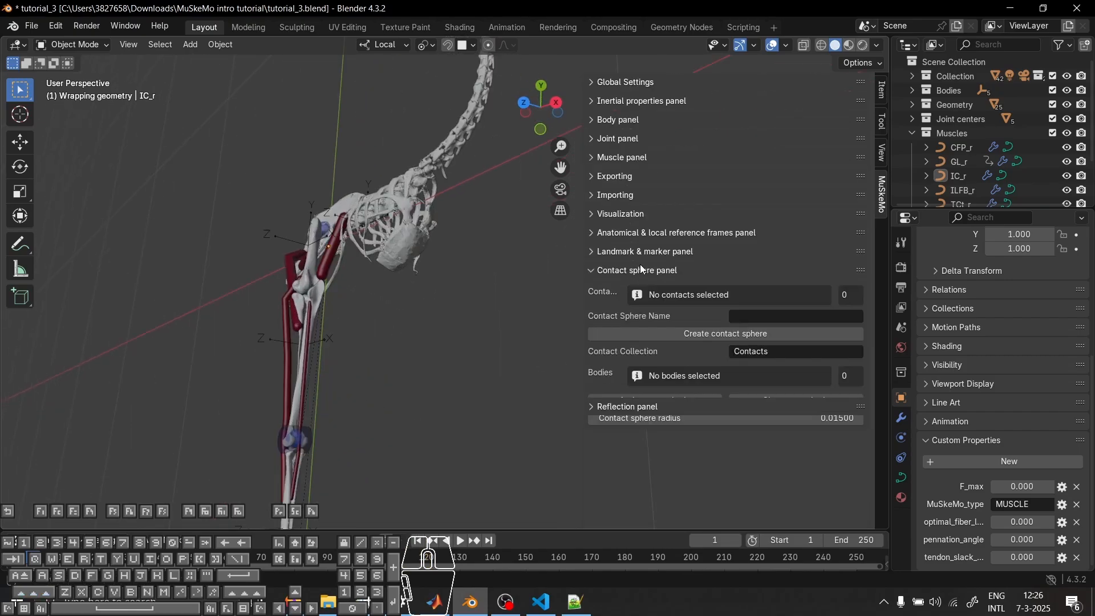
middle_drag(420, 390, 444, 405)
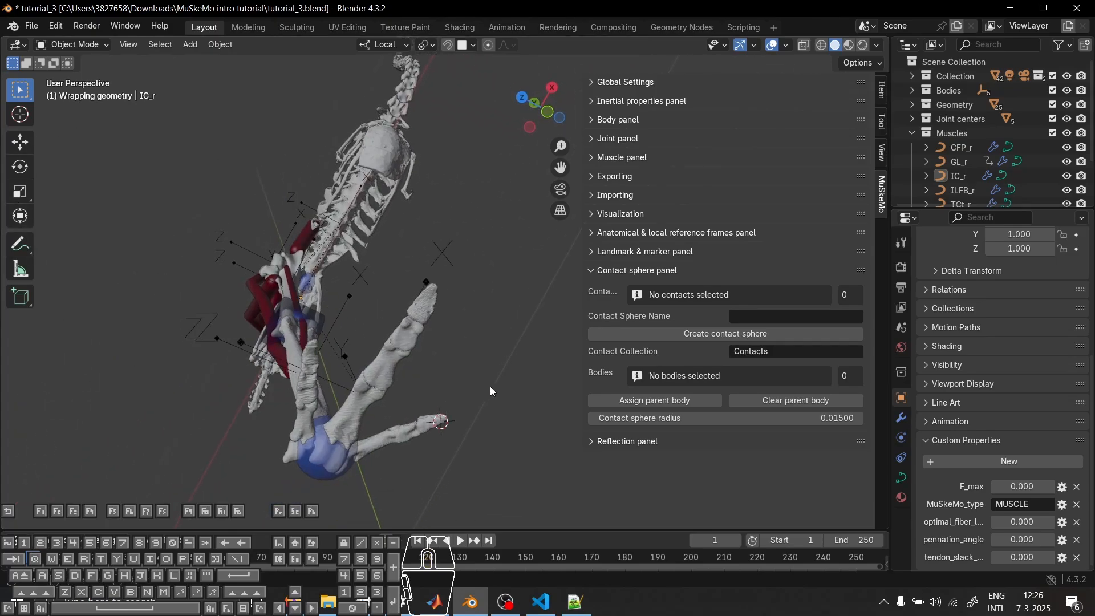
shift+right_click(432, 285)
mouse_move(504, 311)
middle_down()
mouse_move(491, 310)
mouse_move(501, 305)
middle_up()
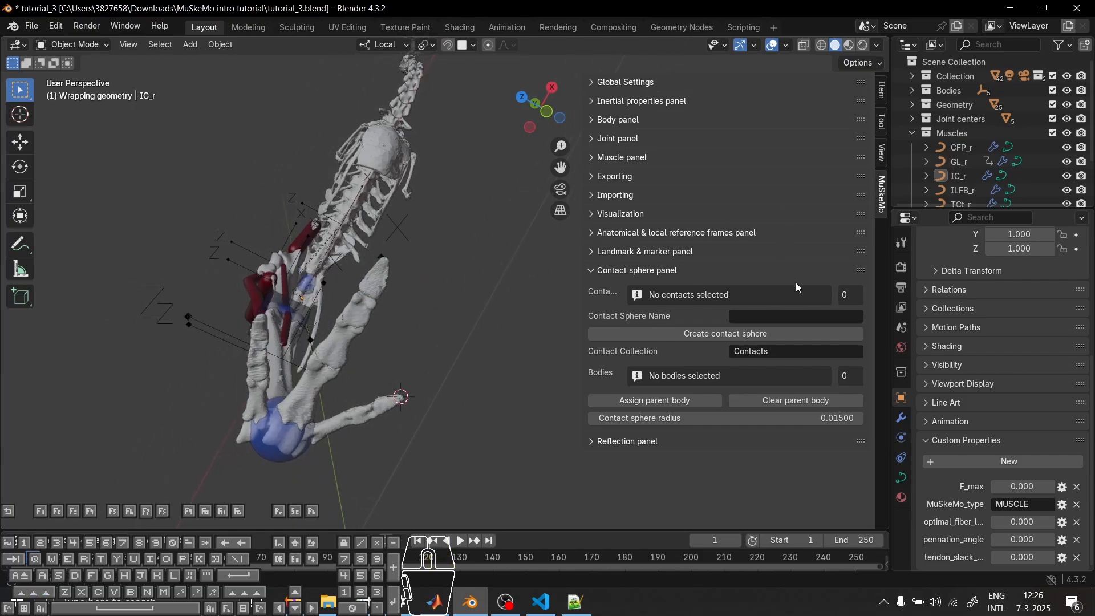
Create a contact sphere named toe_tip_2_r with radius 0.015 at the 3D cursor on the toe tip
click(774, 318)
text(toe_tip_2_r)
click(703, 331)
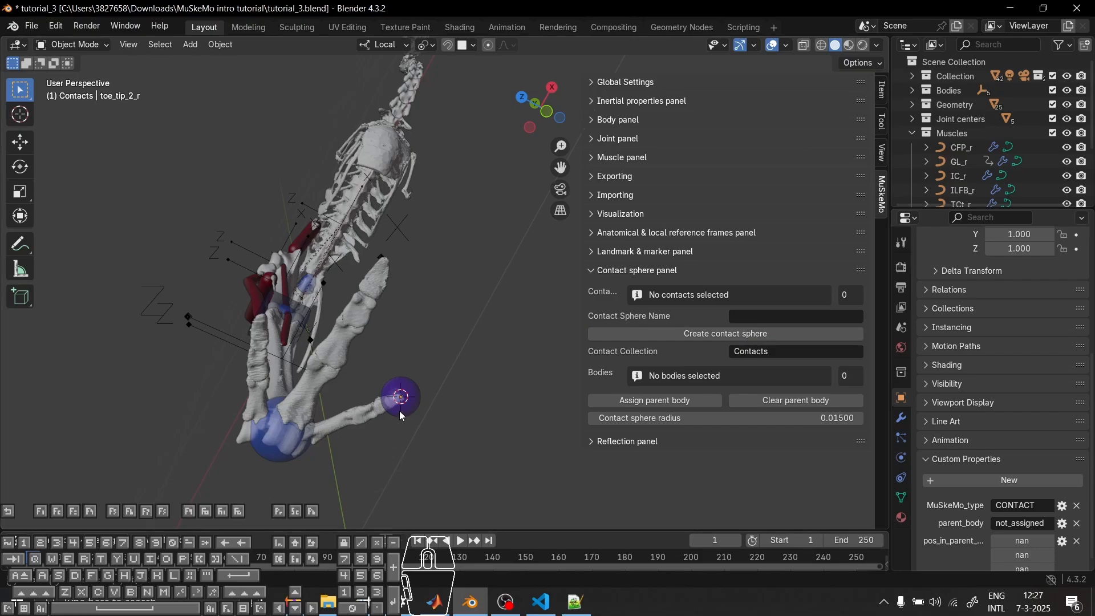
Test-rotate the MTP_r joint to check whether the toe_tip_2_r contact sphere follows the toes, and cancel the rotation
click(405, 411)
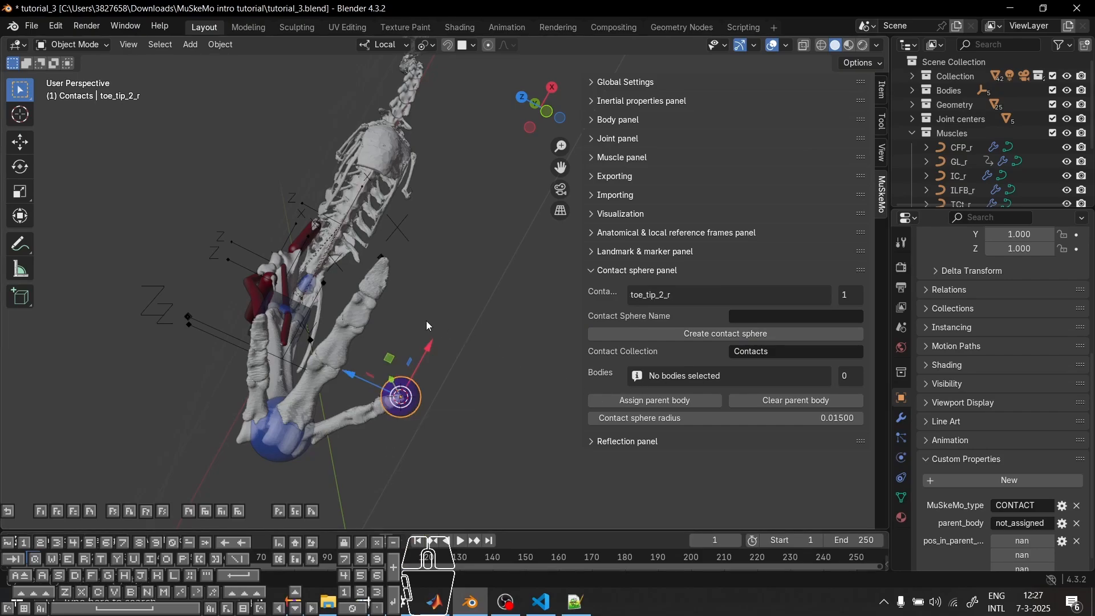
middle_drag(426, 320, 310, 200)
click(265, 430)
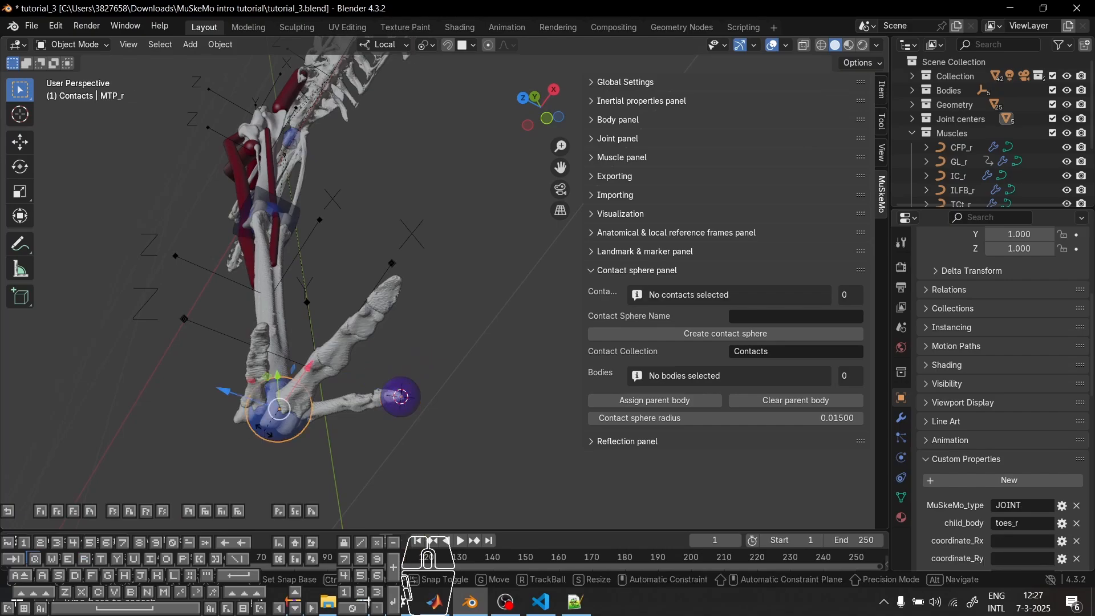
key(r)
right_click(272, 394)
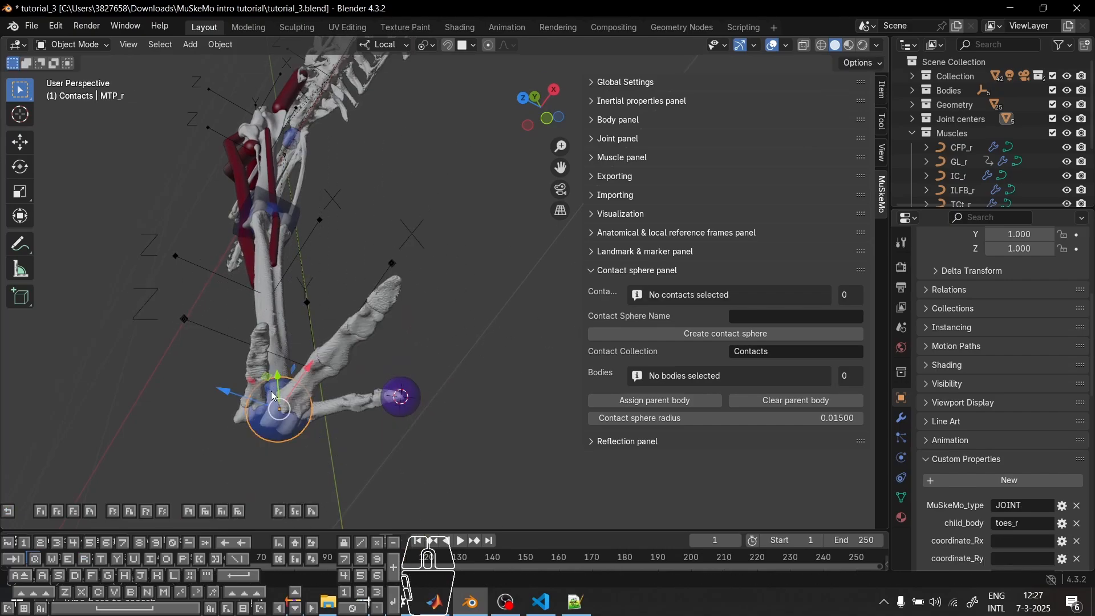
click(451, 350)
Try to assign a parent body to toe_tip_2_r using the toe bone geometry toes_r_v2 as the target
click(414, 398)
middle_drag(409, 352, 462, 368)
middle_drag(431, 410, 518, 312)
click(401, 289)
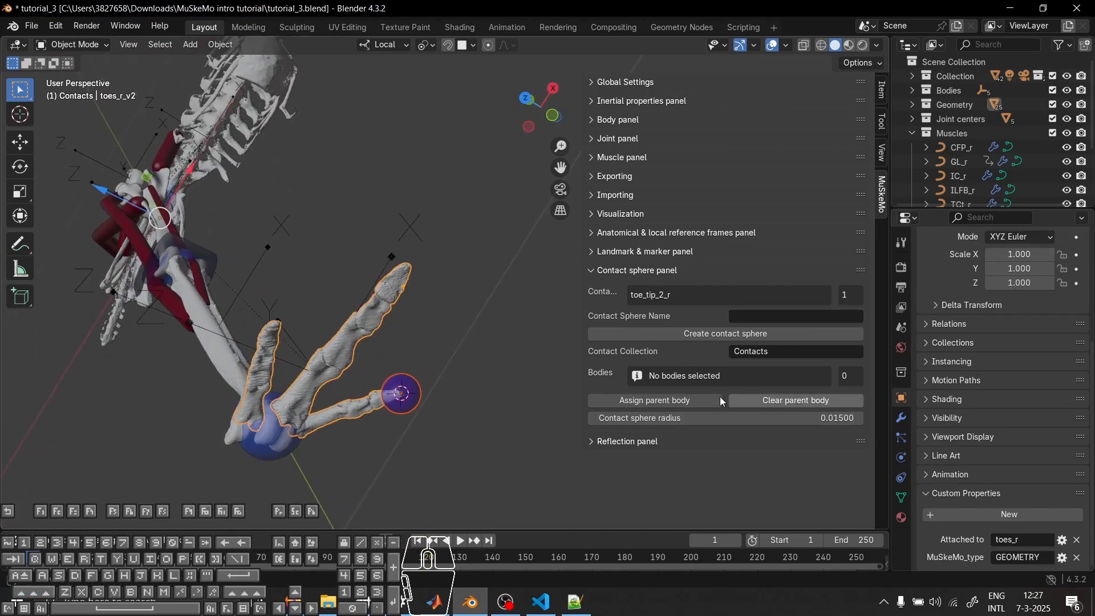
click(673, 400)
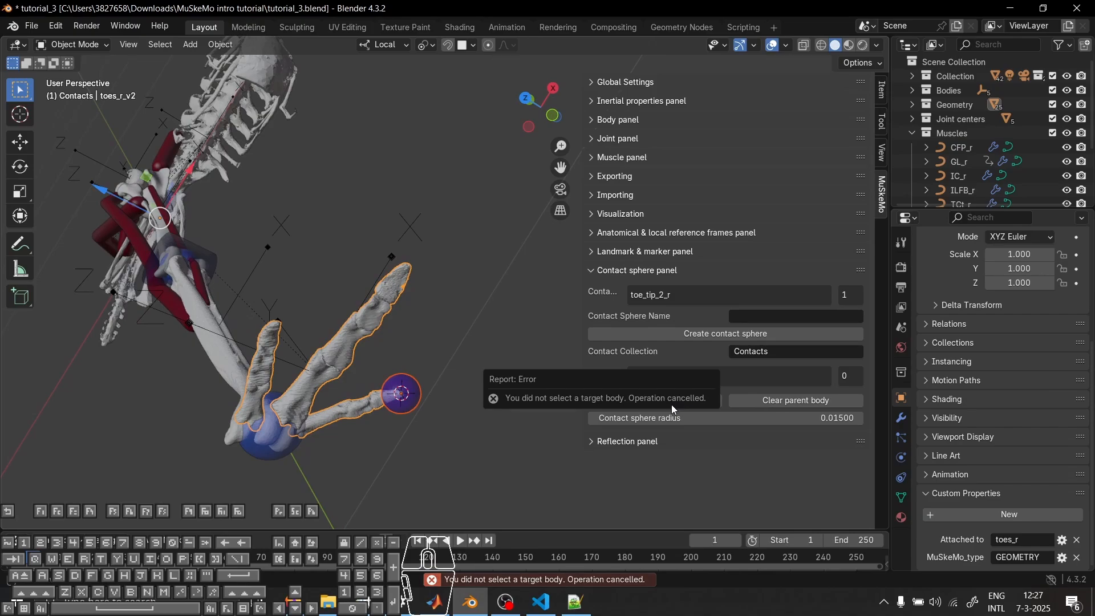
click(463, 335)
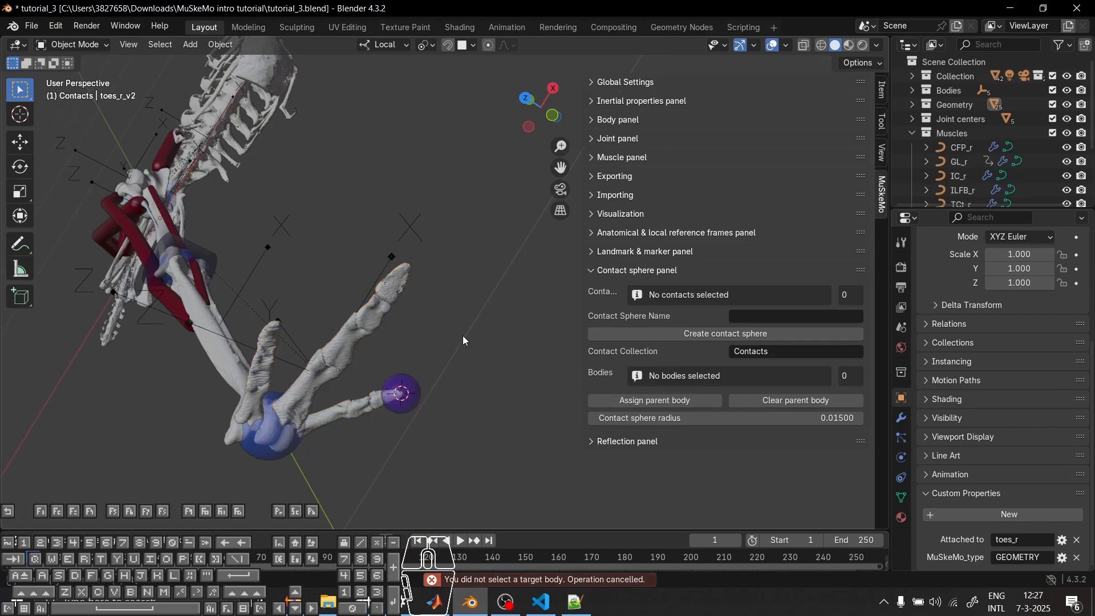
Assign the toes_r body as the parent body of the toe_tip_2_r contact sphere
middle_drag(463, 335, 547, 376)
click(391, 261)
click(702, 402)
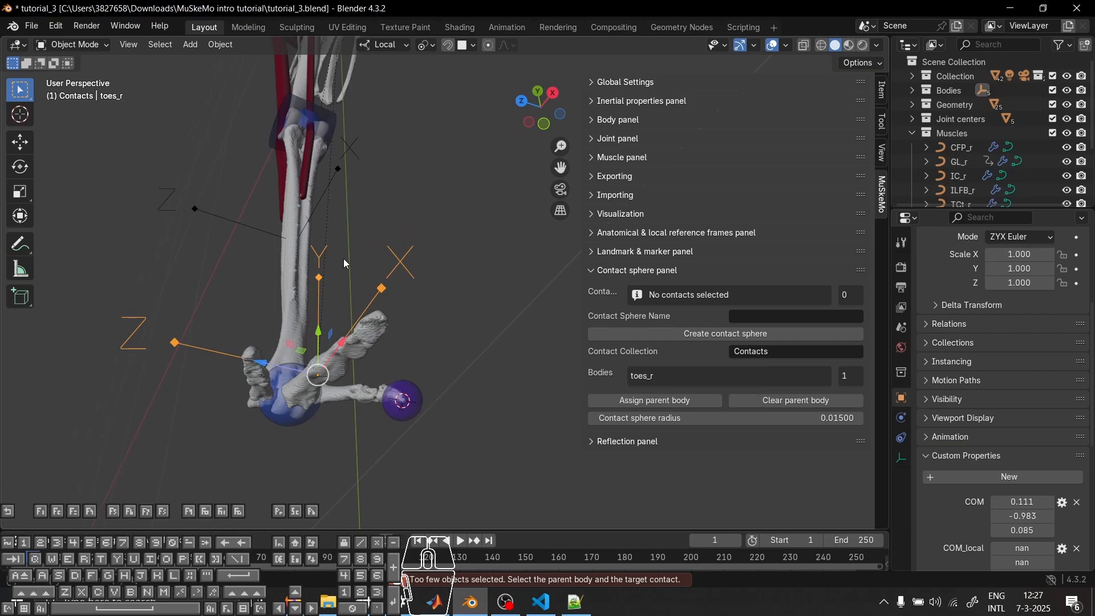
click(402, 399)
middle_drag(405, 393, 684, 393)
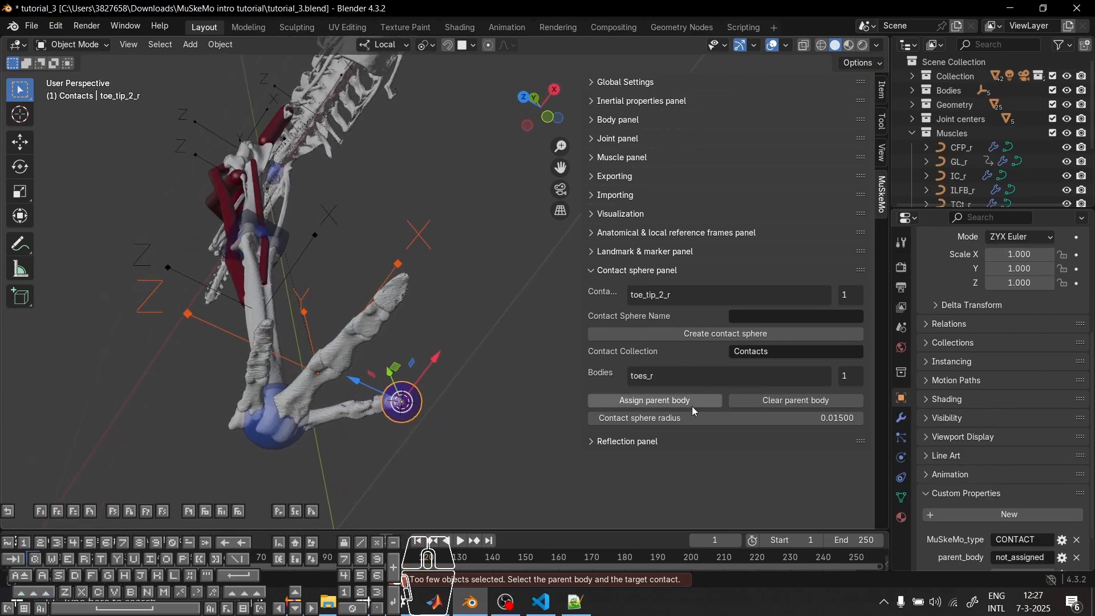
click(694, 404)
click(447, 450)
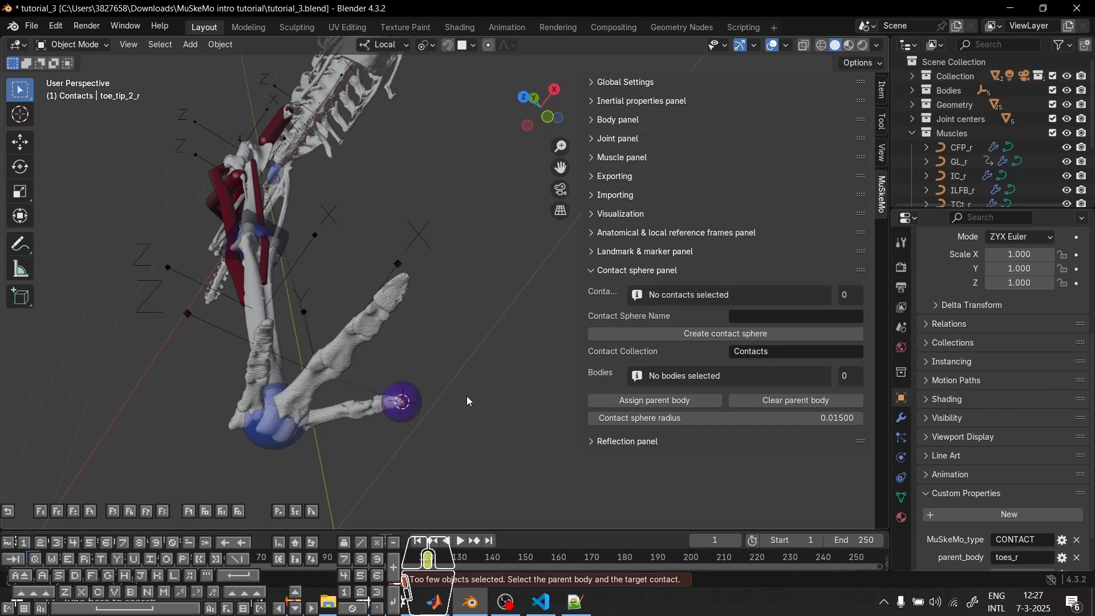
Create a contact sphere named toe_tip_3_r on the tip of the long middle toe of the right foot
middle_drag(466, 395, 547, 319)
click(762, 317)
text(toe_)
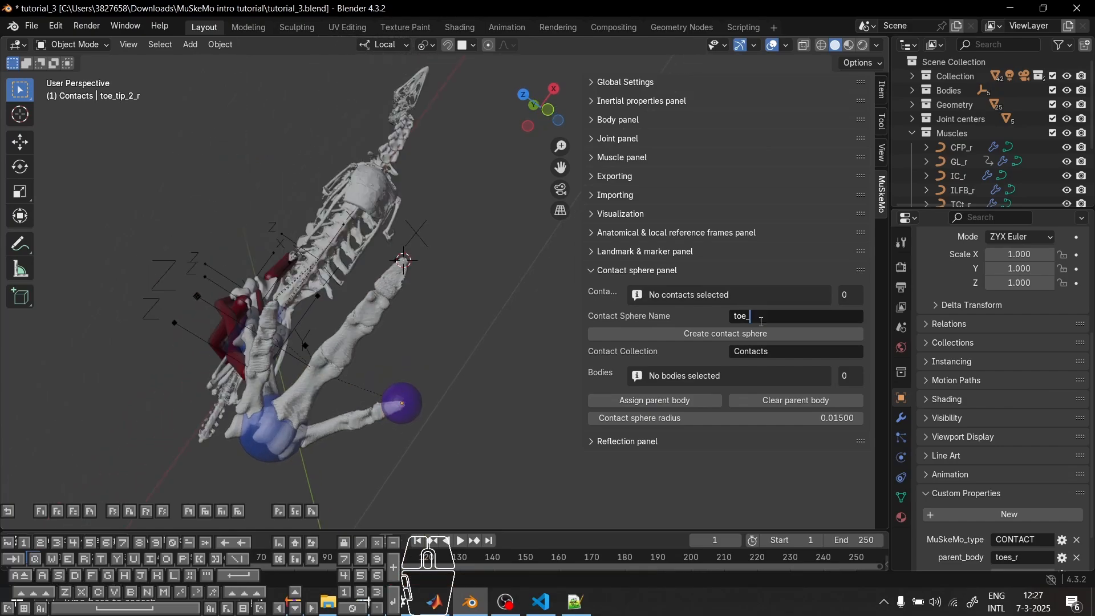
text(tip_3)
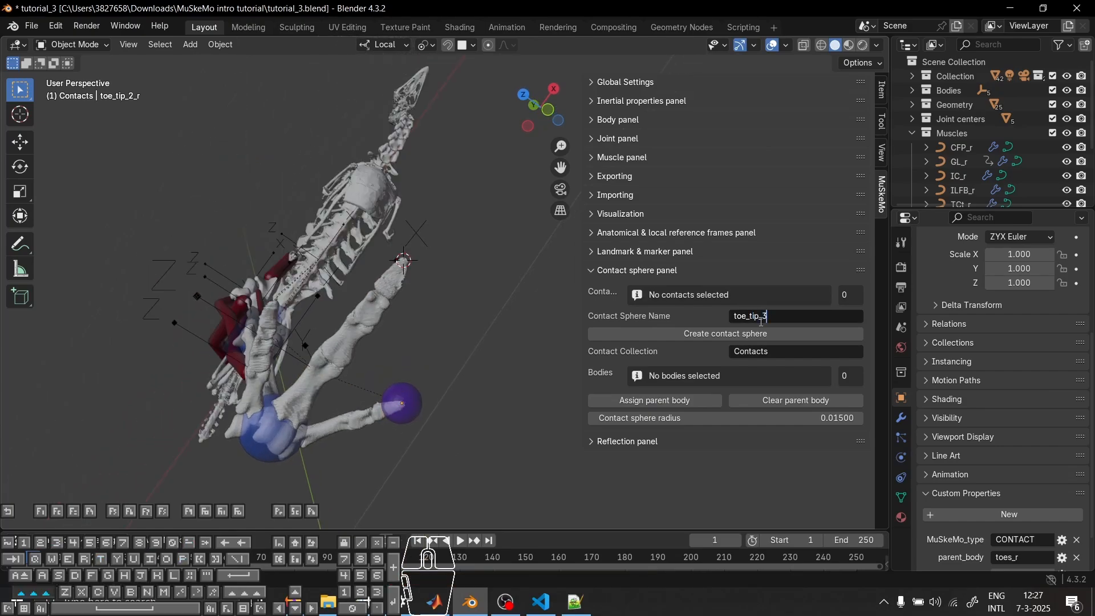
text(_r)
key(Return)
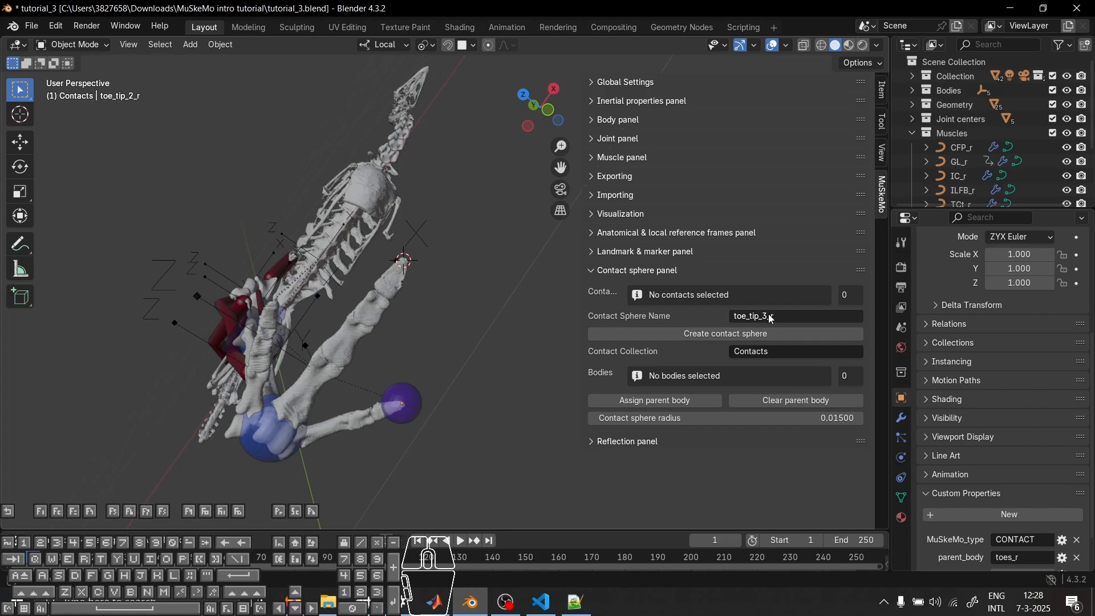
click(746, 337)
Create a contact sphere named toe_tip_4_r on the tip of the remaining outer toe
click(747, 315)
text(to)
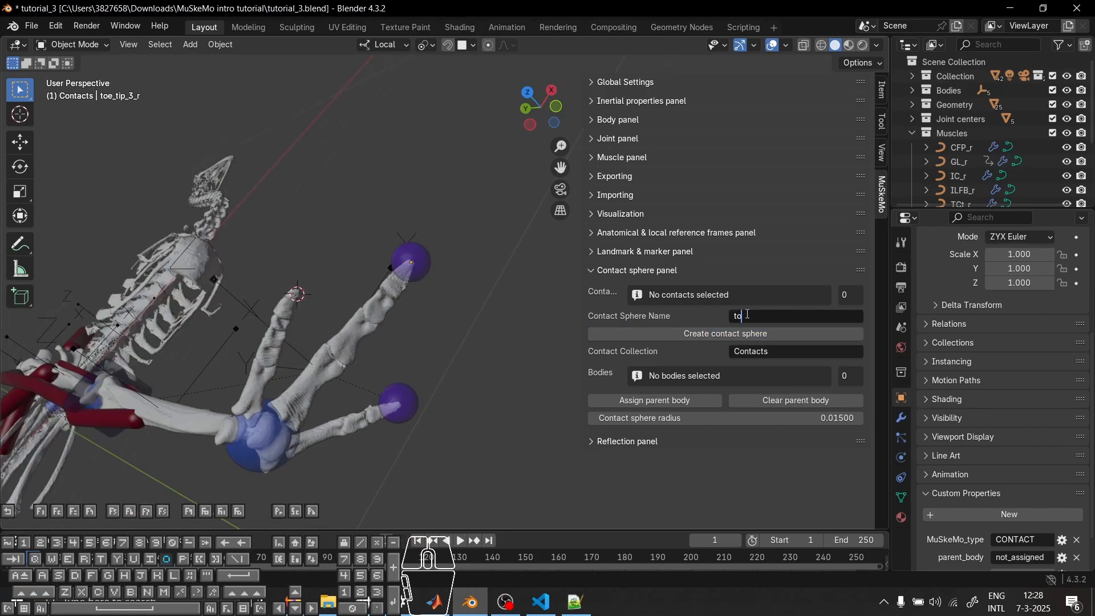
text(e_tip_4_r)
key(Return)
click(747, 334)
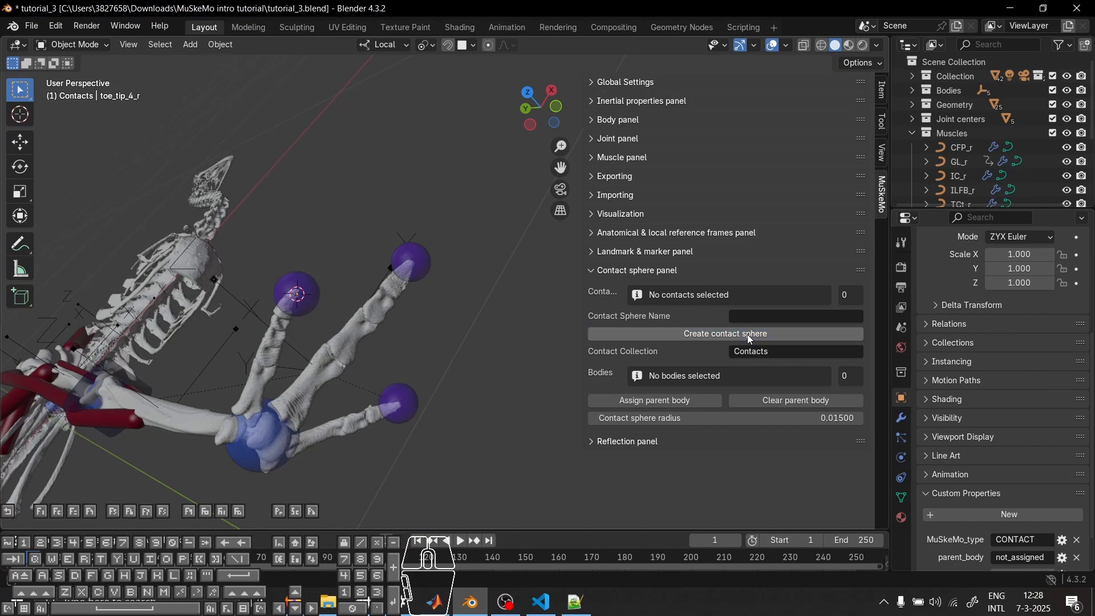
Place the 3D cursor beneath the MTP joint at the base of the toes and create a contact sphere named heel_pad_r there
middle_drag(319, 431, 376, 274)
shift+right_click(270, 404)
click(750, 316)
text(heel_pad_r)
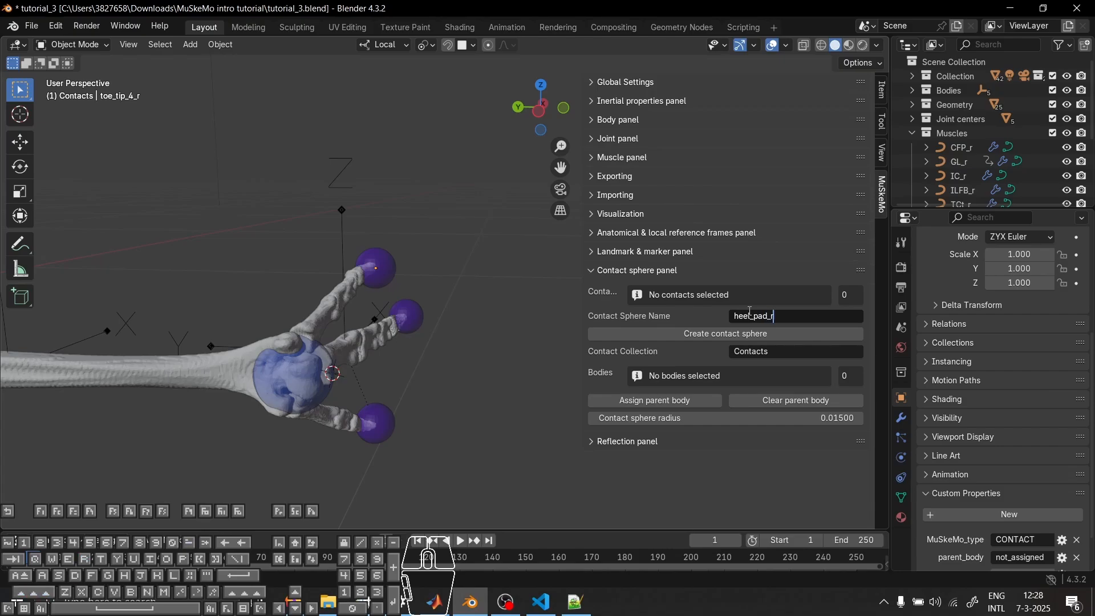
key(Return)
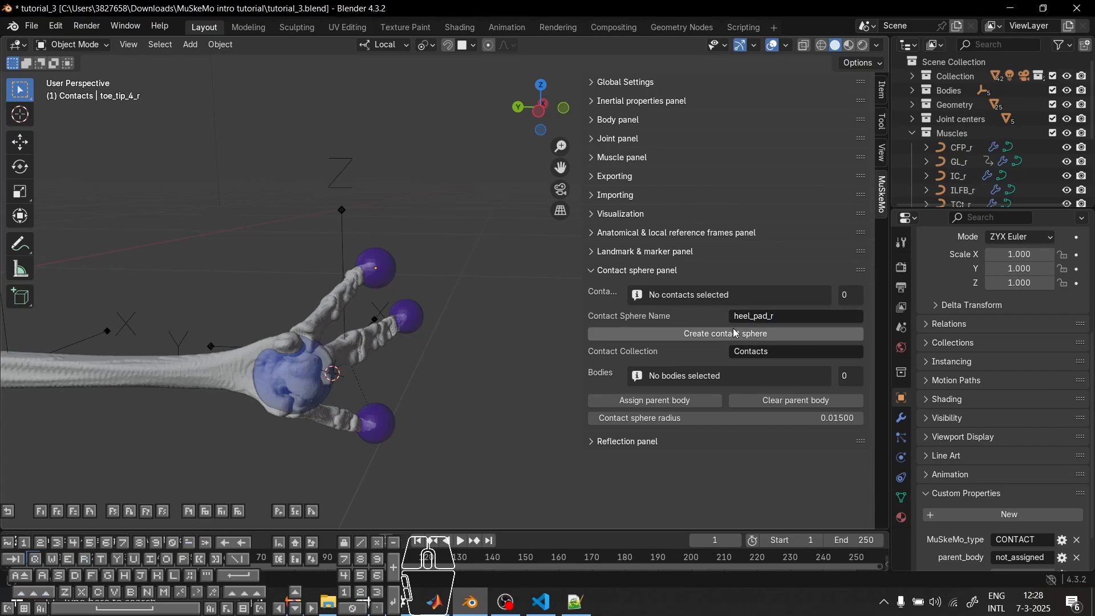
click(733, 333)
Assign toes_r as the parent body of the toe_tip_3_r, toe_tip_4_r and heel_pad_r contact spheres together
middle_drag(301, 347, 391, 270)
click(389, 272)
shift+click(482, 317)
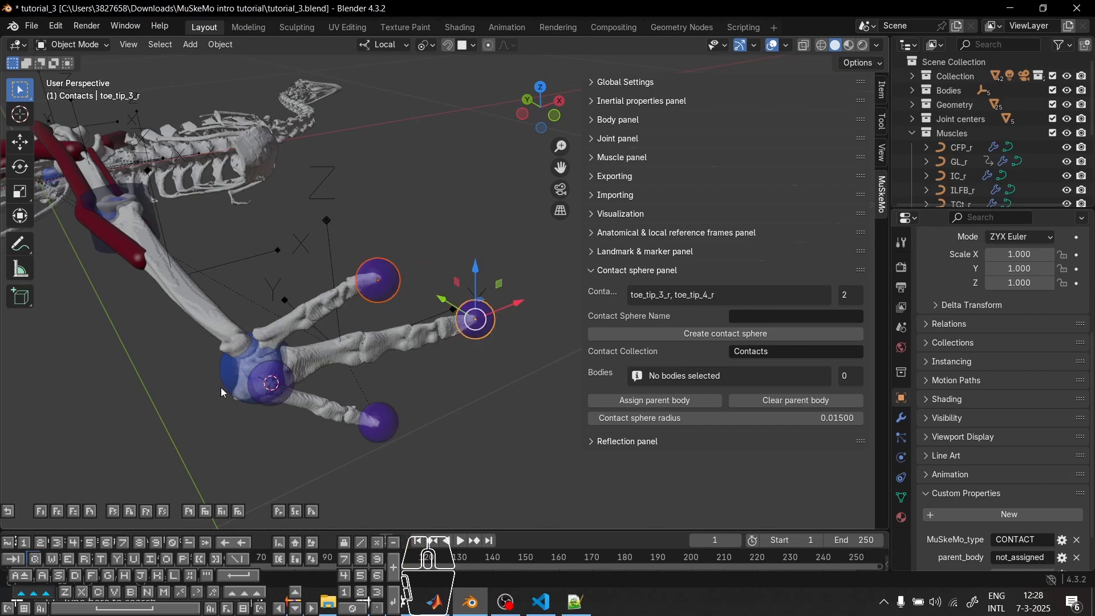
shift+click(272, 380)
middle_drag(282, 369, 438, 312)
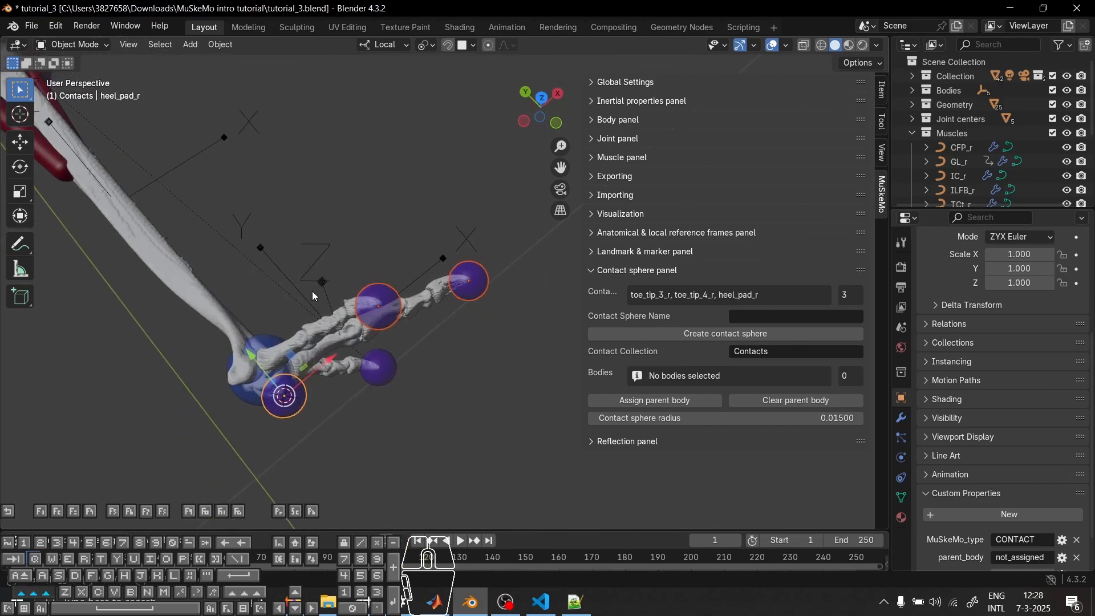
shift+click(329, 296)
middle_drag(515, 402, 463, 253)
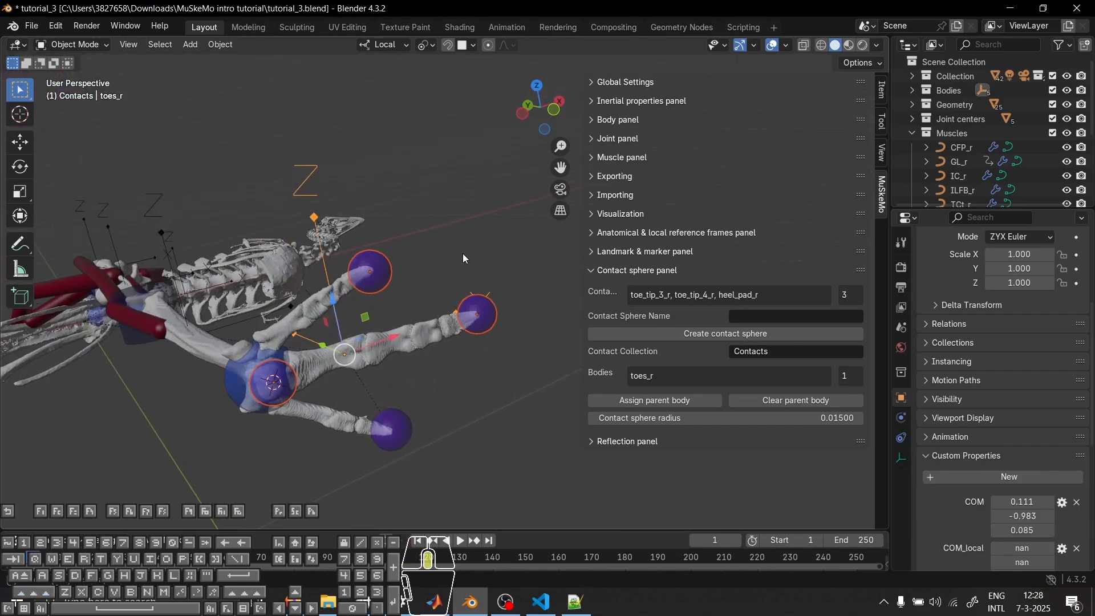
click(655, 401)
Test-rotate the MTP_r joint to check that all the contact spheres move with the toes
middle_drag(513, 407, 306, 347)
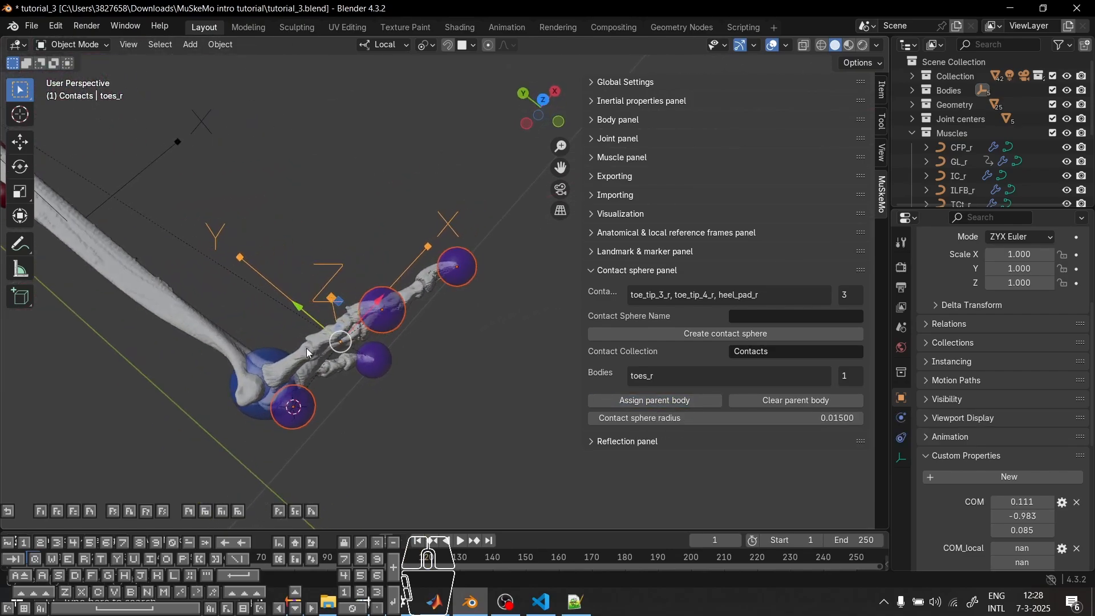
click(275, 355)
key(r)
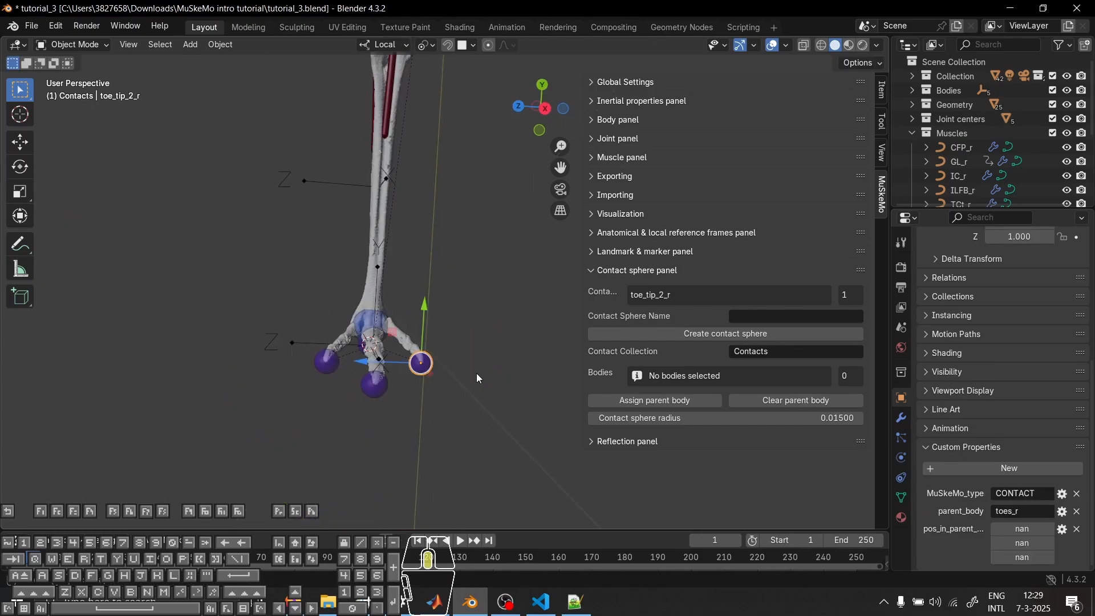
Examine the right hindlimb model from foot to pelvis, including its contact spheres, joints and muscles, from several angles
middle_drag(477, 373, 475, 302)
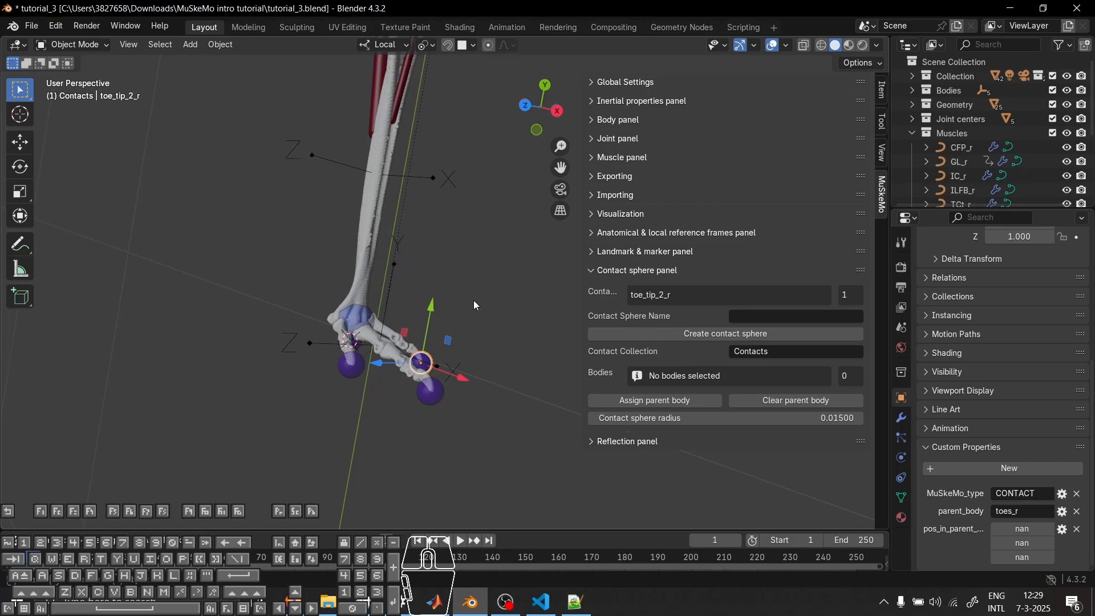
scroll(461, 319, down, 1)
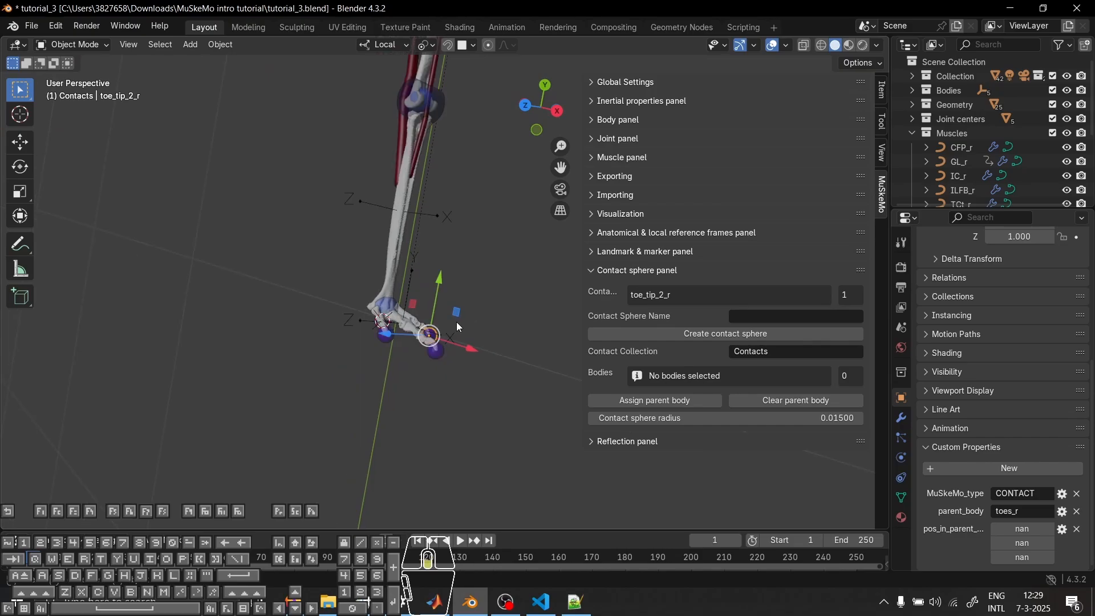
scroll(457, 319, up, 3)
scroll(460, 316, down, 3)
shift+middle_drag(431, 256, 226, 432)
middle_drag(467, 153, 461, 252)
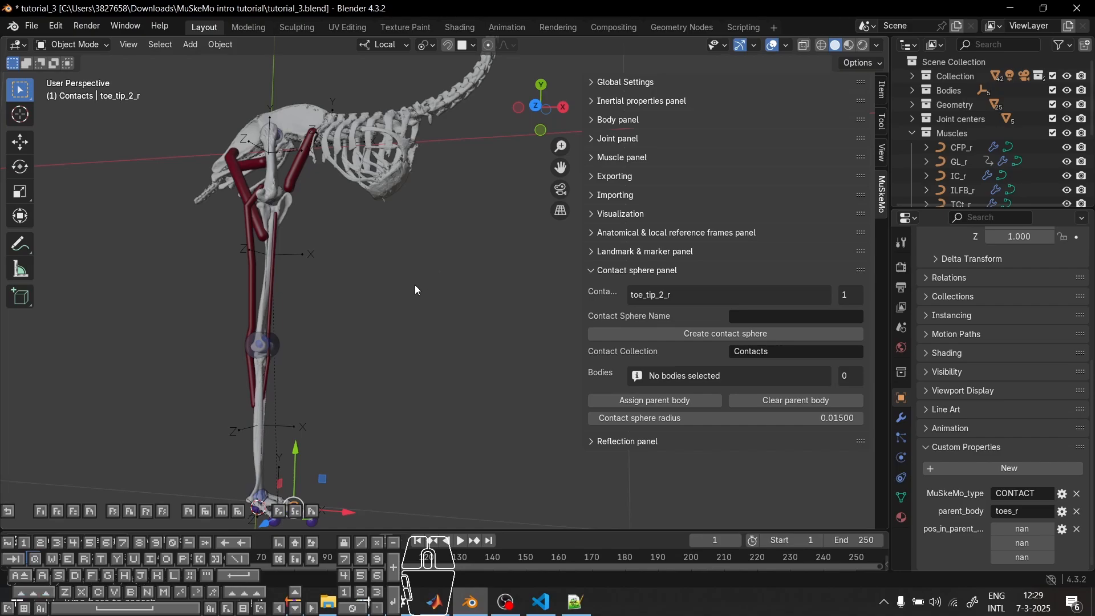
shift+middle_drag(386, 334, 461, 300)
shift+middle_drag(488, 259, 399, 322)
middle_drag(511, 183, 565, 366)
Deselect the contact sphere, hide the contact sphere settings and display the reflection settings
click(435, 304)
scroll(566, 366, up, 4)
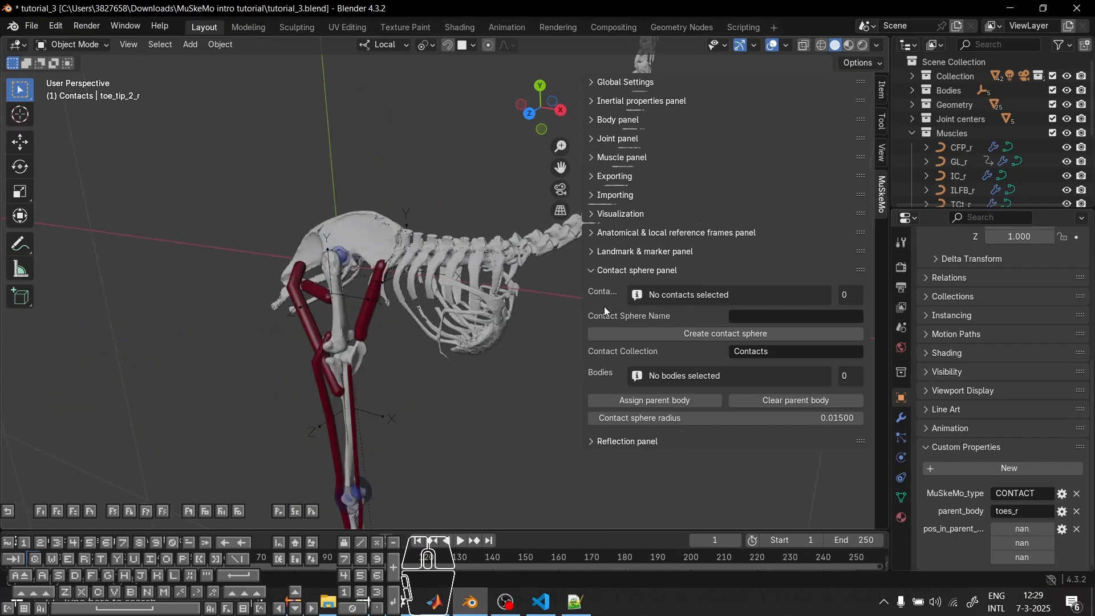
click(639, 271)
middle_drag(447, 395, 623, 276)
click(618, 291)
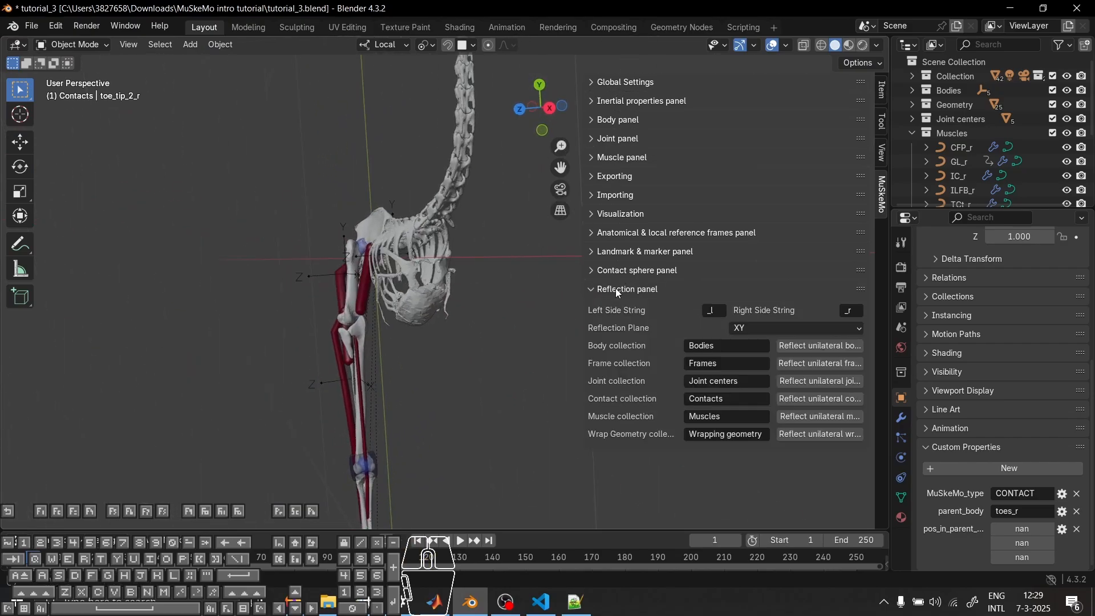
Examine the left and right side strings, compare them with the hip_r joint's name, and inspect the skeleton's symmetry plane
middle_drag(514, 381, 406, 283)
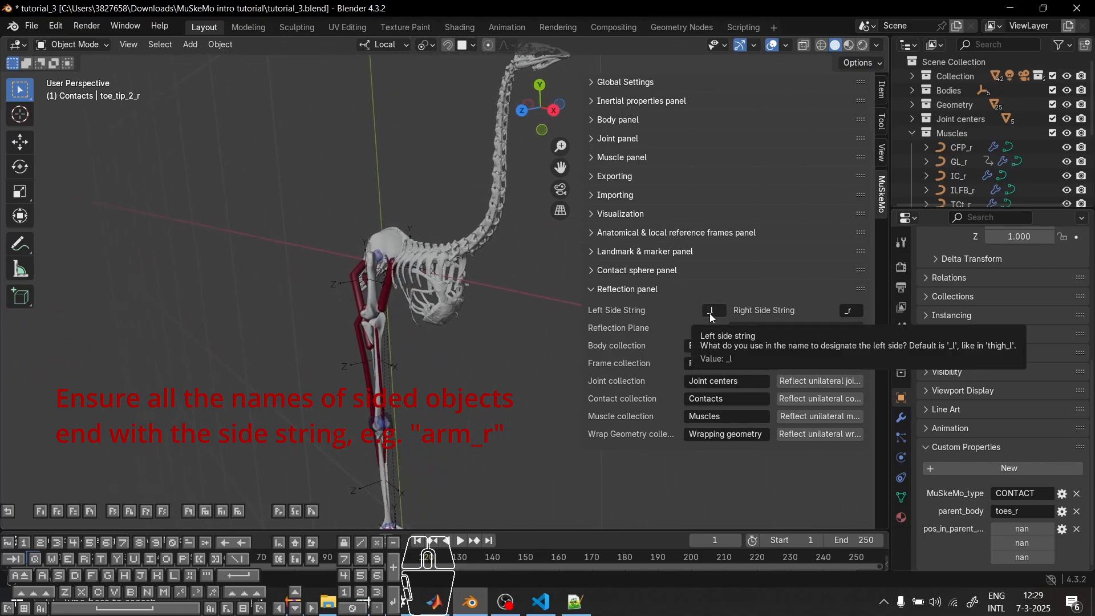
middle_drag(396, 338, 511, 418)
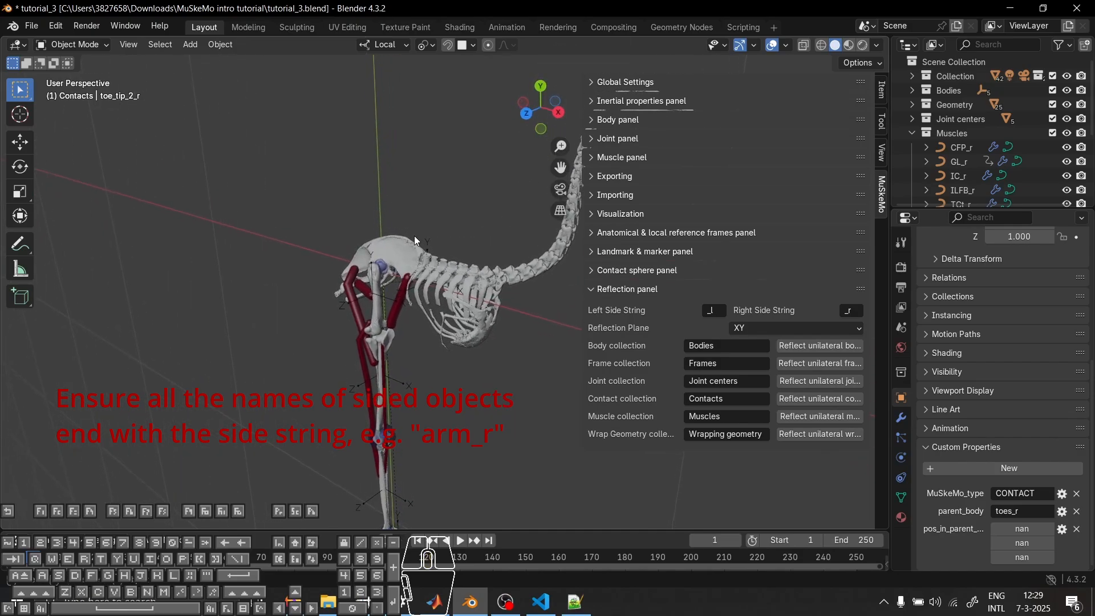
click(380, 266)
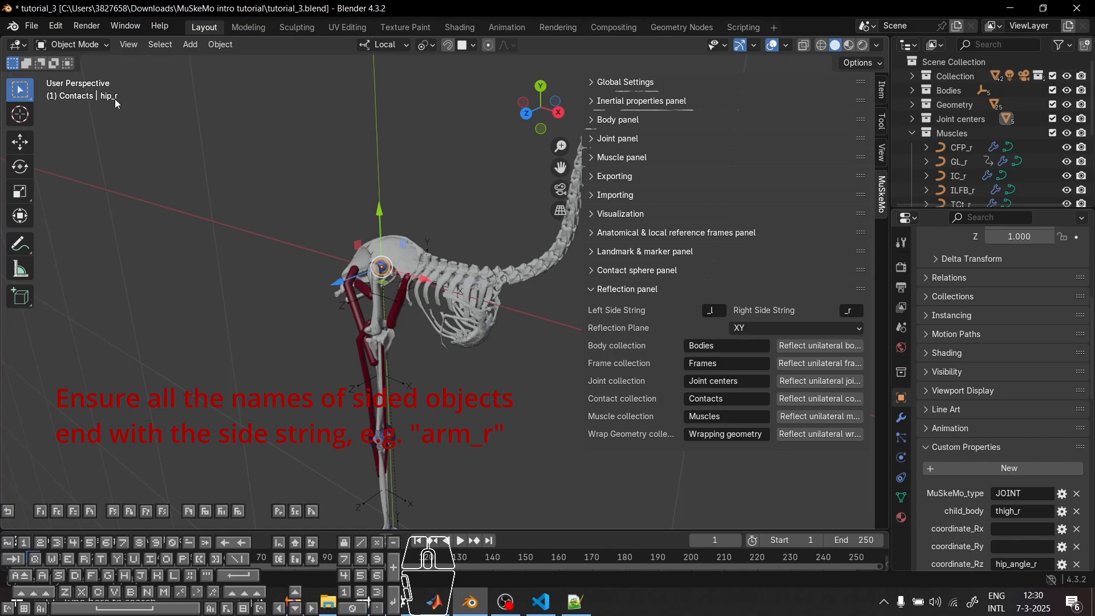
middle_drag(438, 399, 401, 361)
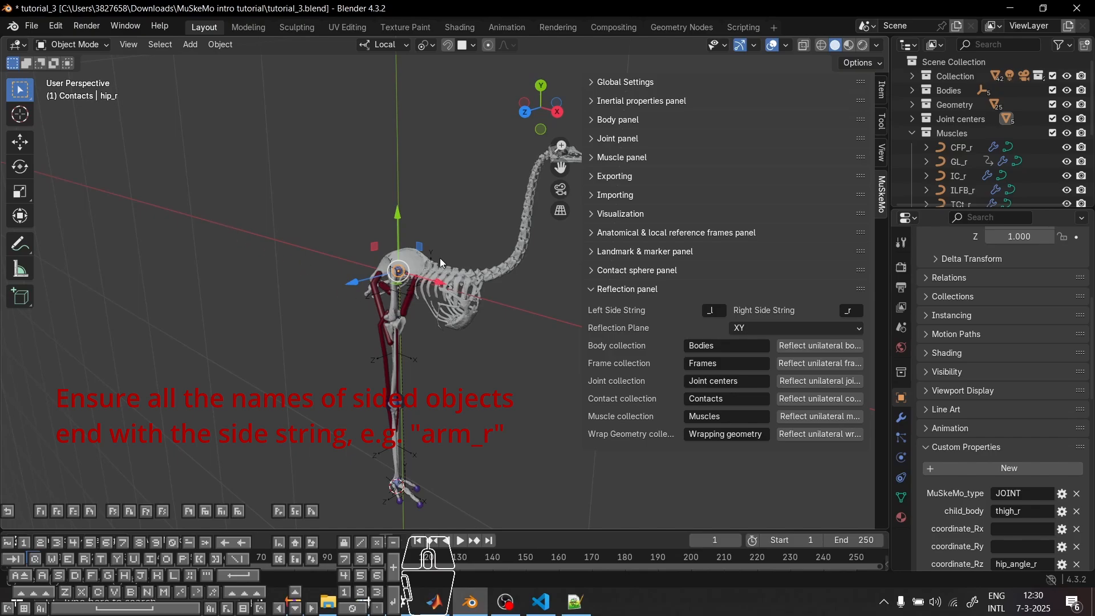
middle_drag(441, 263, 414, 265)
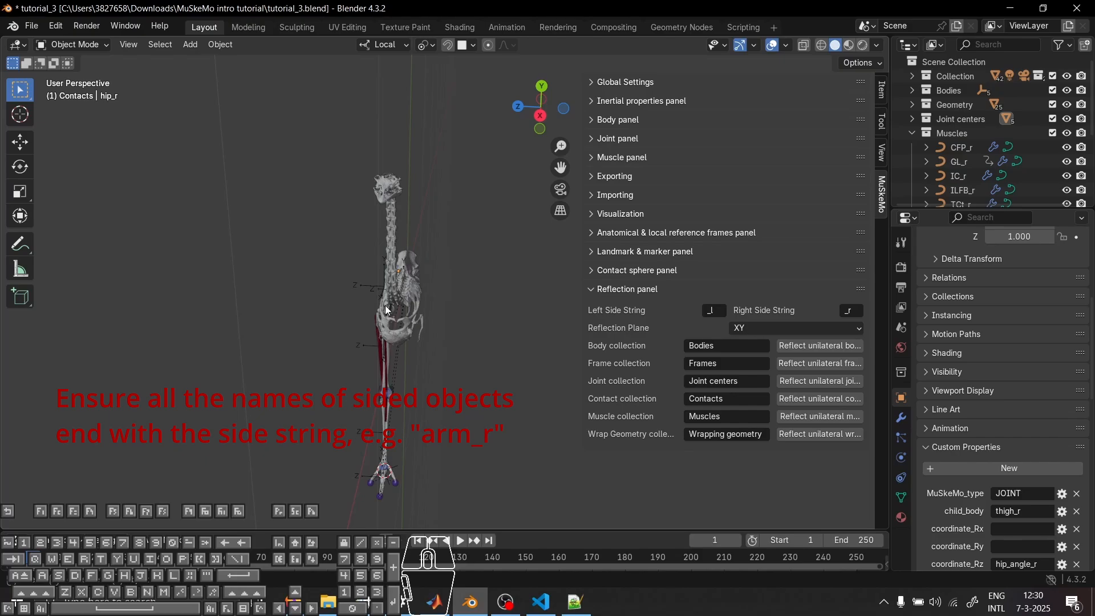
middle_drag(386, 311, 392, 162)
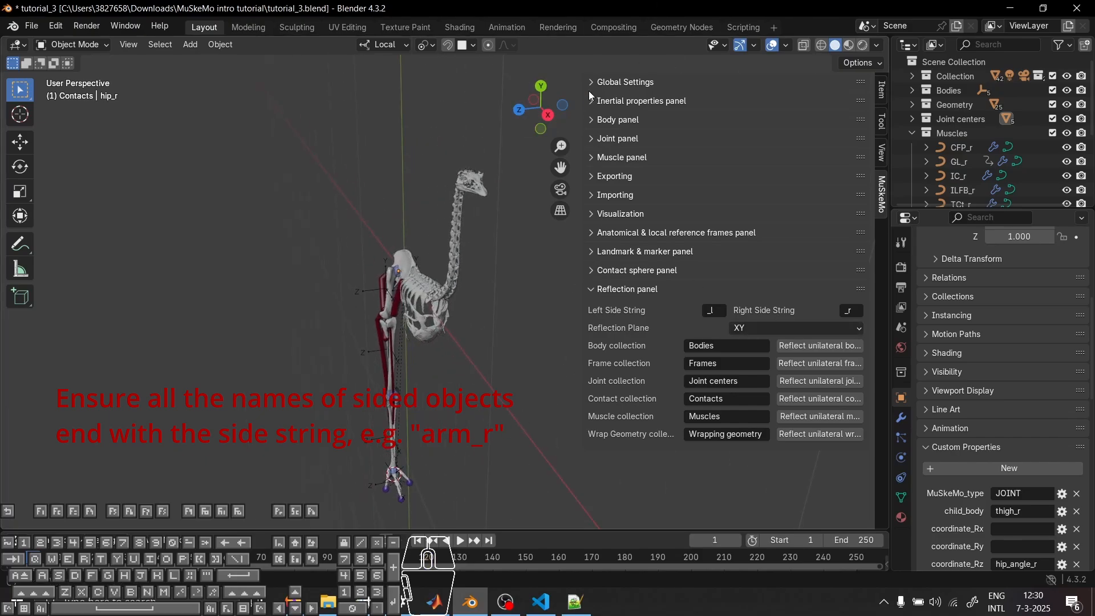
Widen the reflection settings to show their full labels, collapse the Muscles collection and make Bodies the active collection
drag(581, 91, 539, 90)
scroll(441, 300, up, 5)
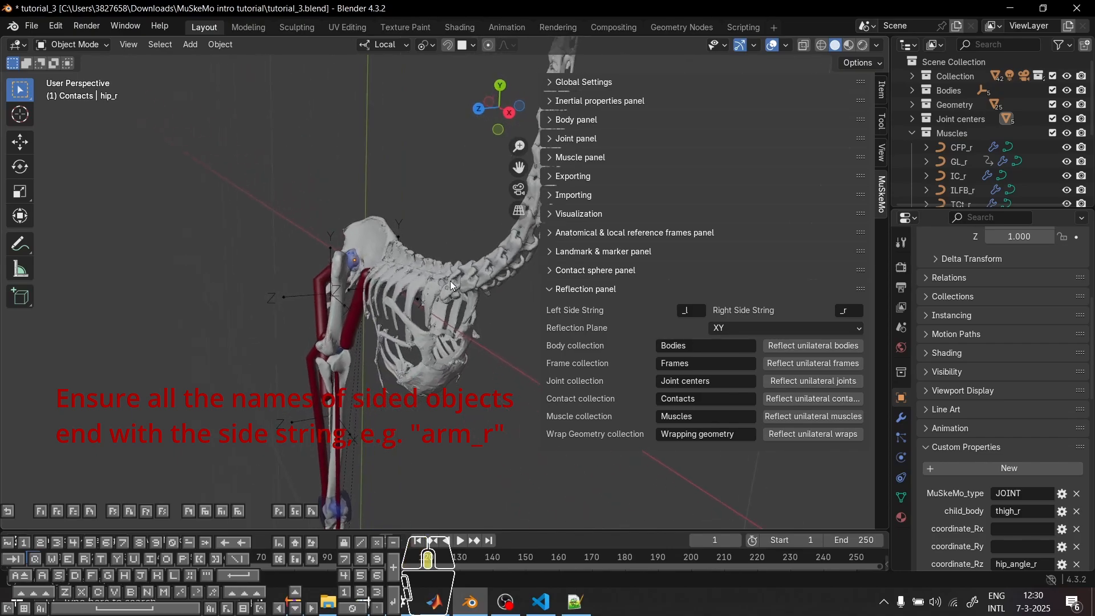
middle_drag(449, 280, 432, 277)
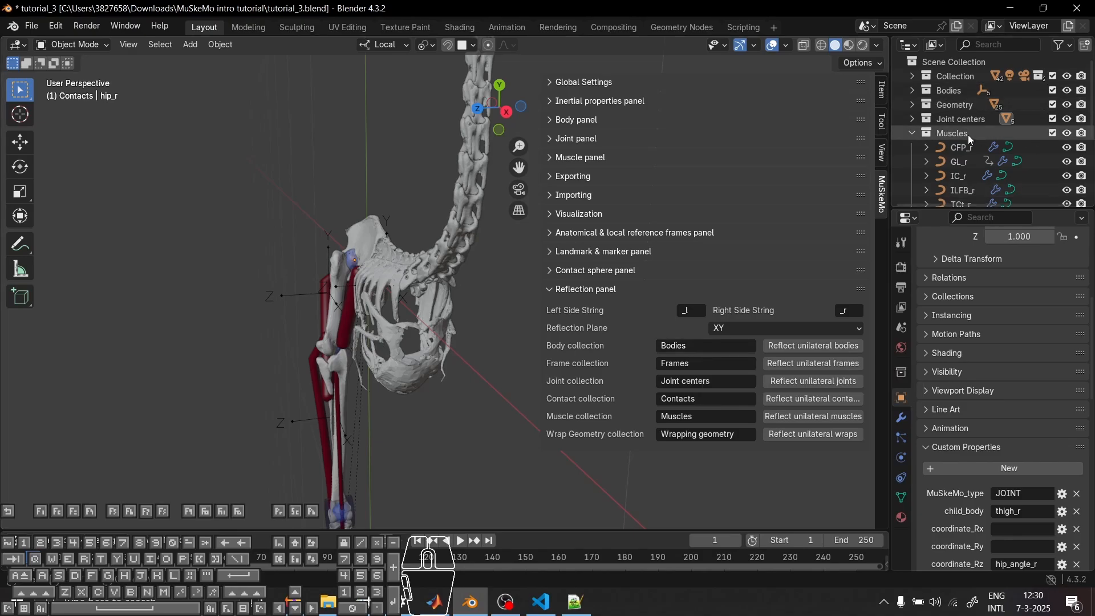
click(910, 134)
click(942, 89)
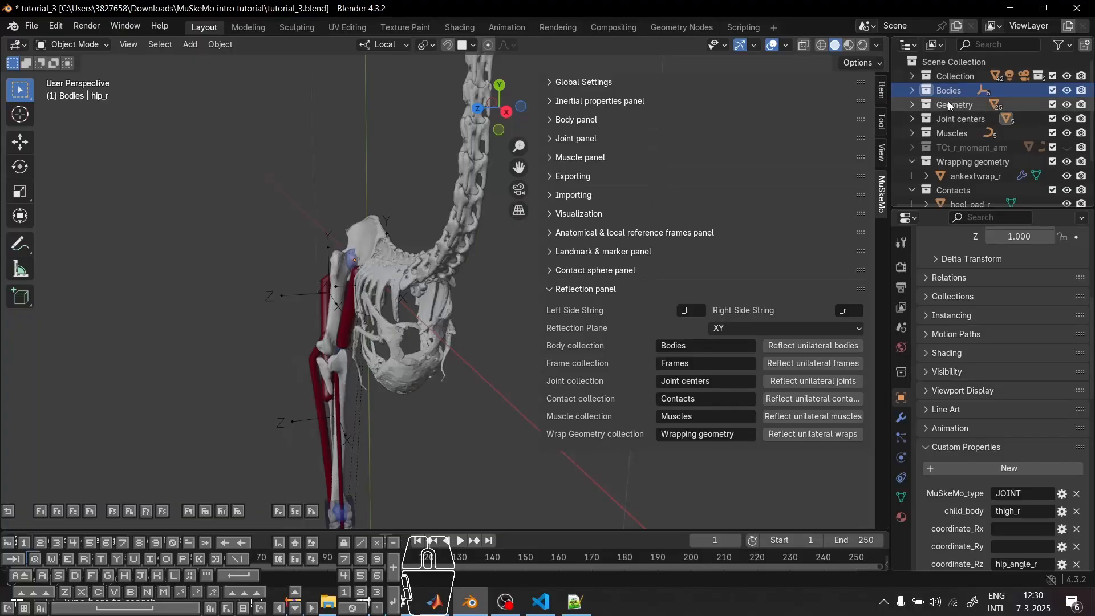
Reflect the unilateral right-side bodies in the Bodies collection across the XY plane to the left side
click(810, 348)
middle_drag(330, 417, 392, 369)
scroll(456, 337, down, 4)
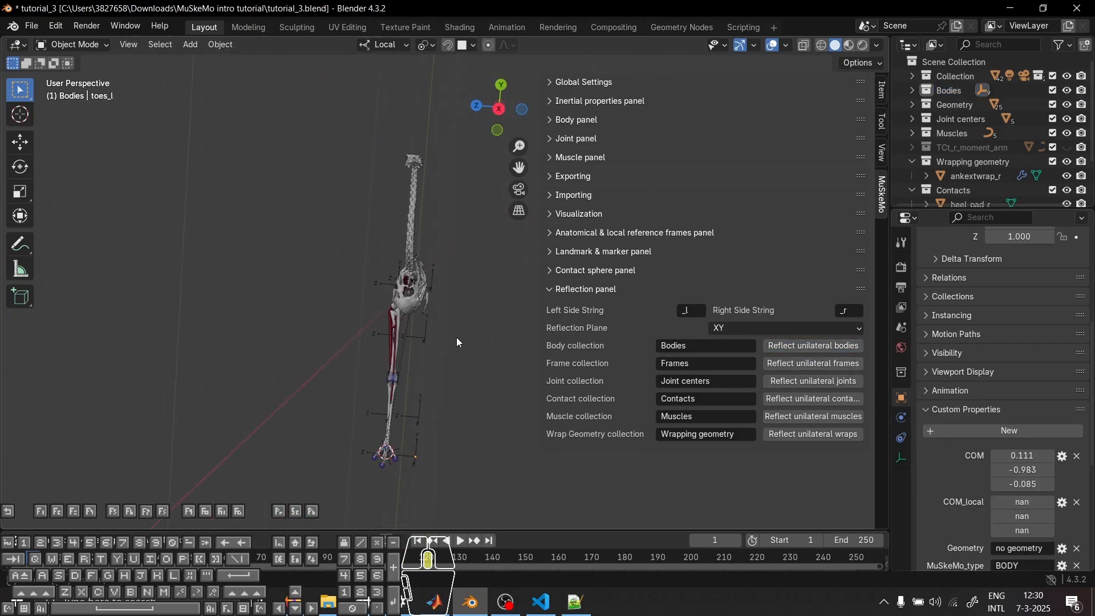
Compare the custom properties of the shank_r and shank_l bodies and check which body the right thigh bone mesh is attached to
scroll(422, 411, up, 5)
click(329, 380)
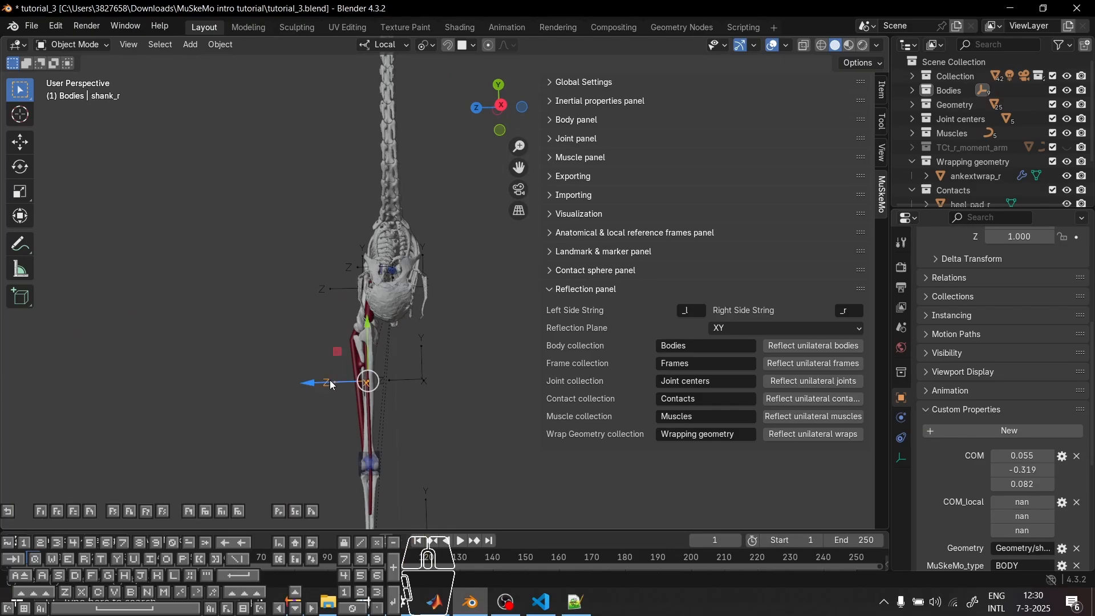
click(420, 379)
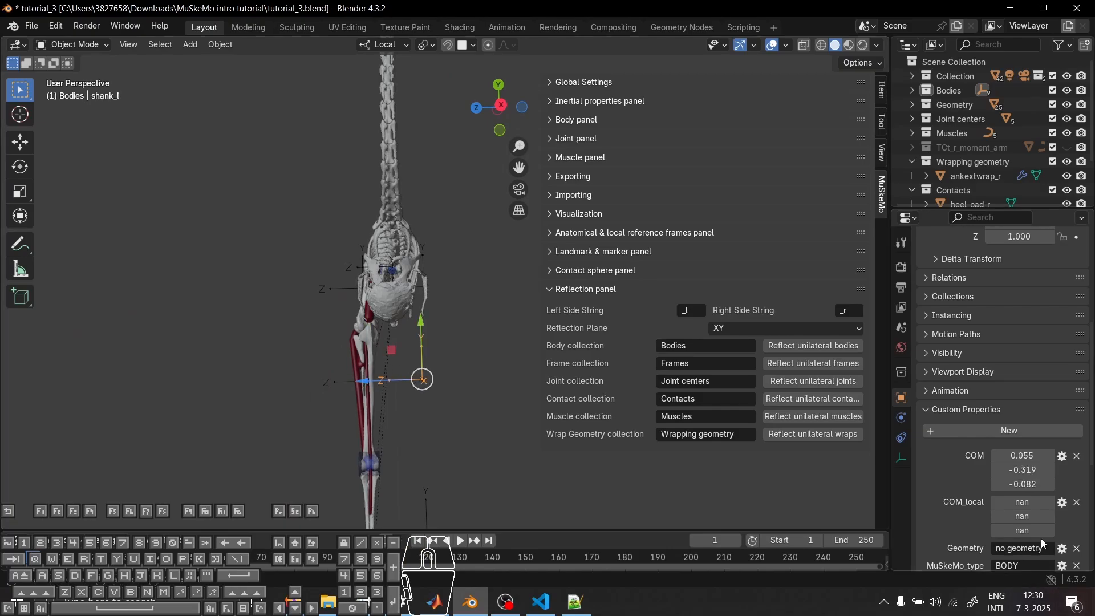
scroll(1043, 521, down, 8)
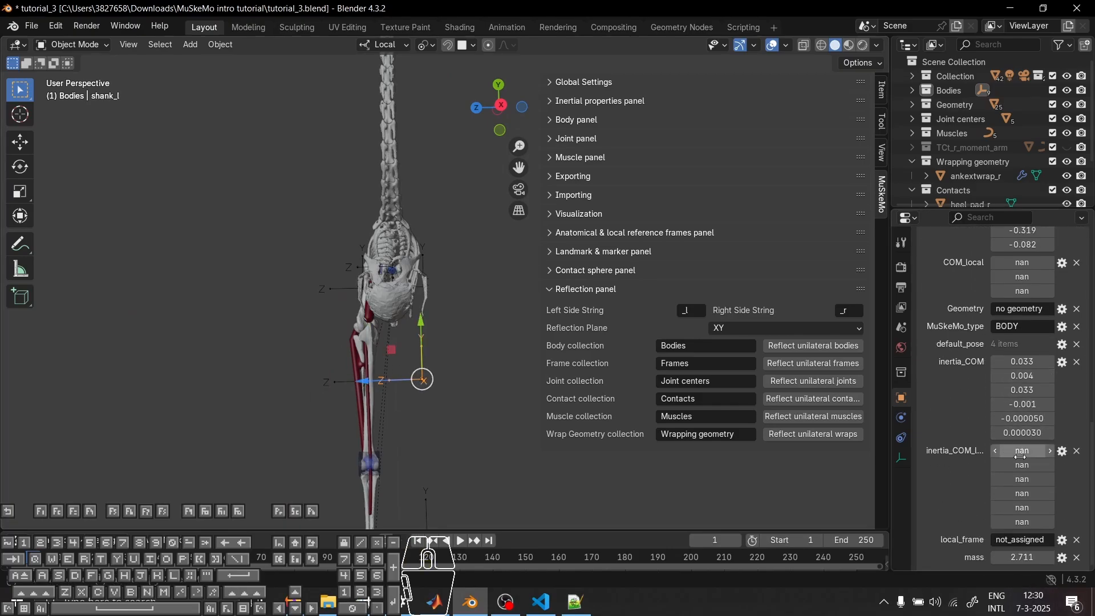
scroll(1029, 478, up, 4)
middle_drag(456, 398, 453, 353)
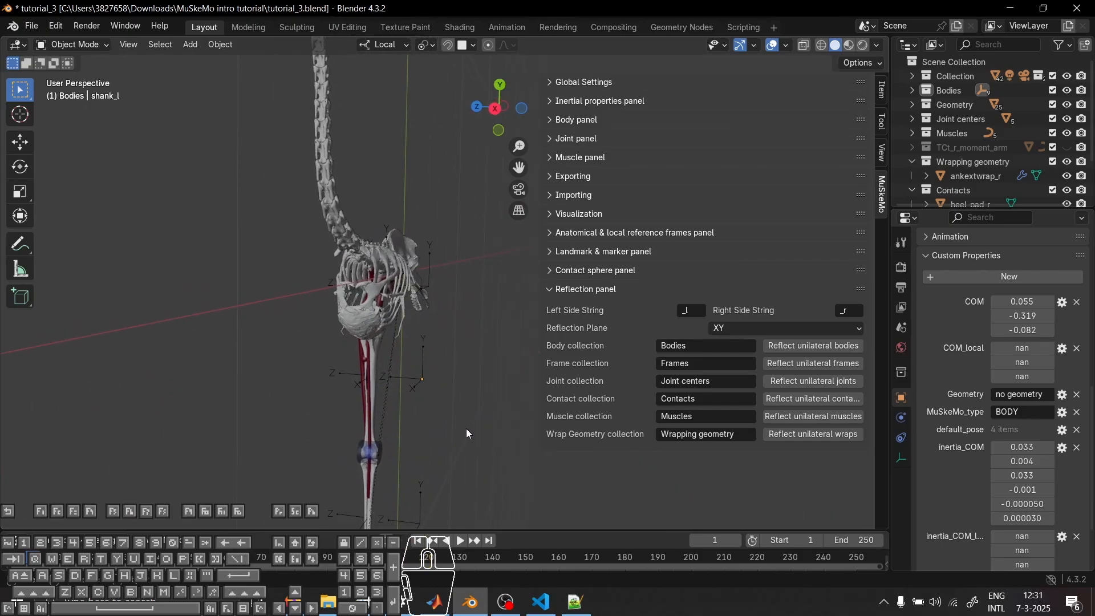
middle_drag(466, 432, 416, 449)
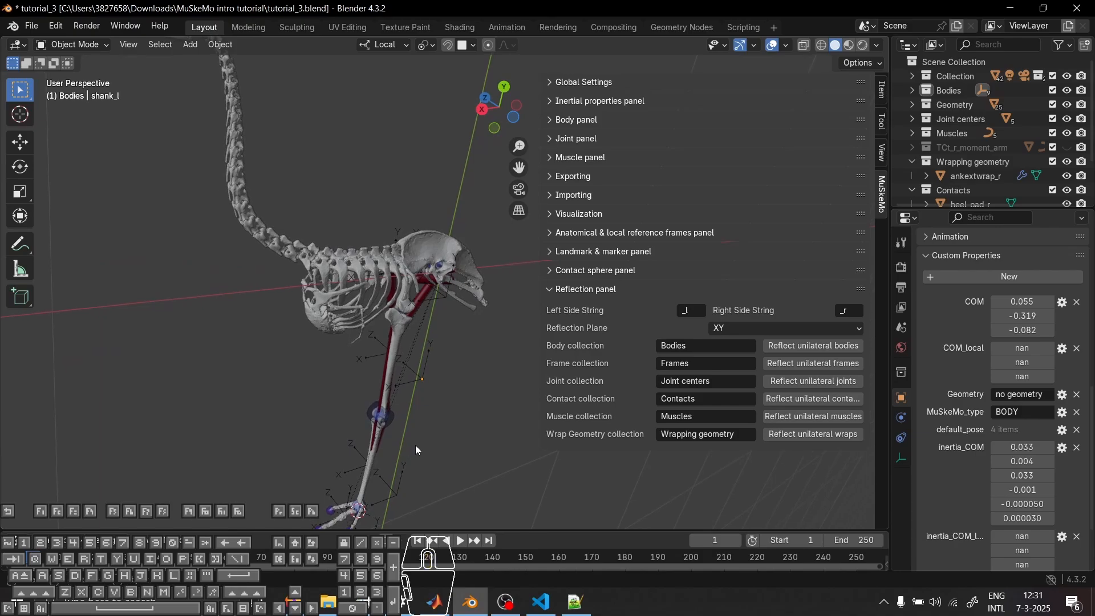
middle_drag(463, 374, 435, 297)
scroll(345, 352, up, 5)
click(320, 375)
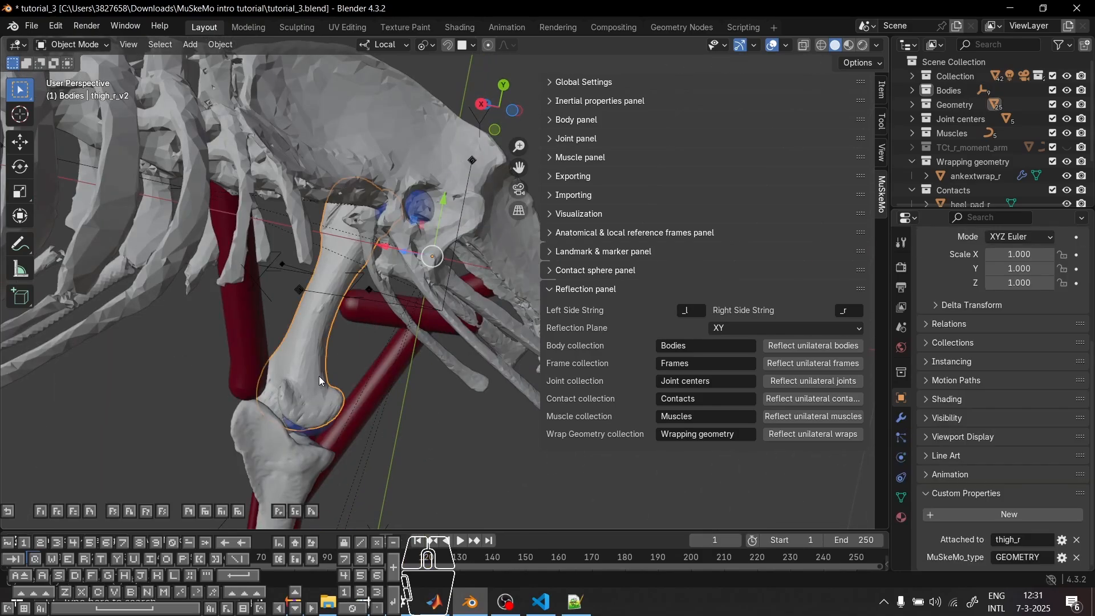
scroll(319, 375, down, 4)
middle_drag(303, 394, 283, 368)
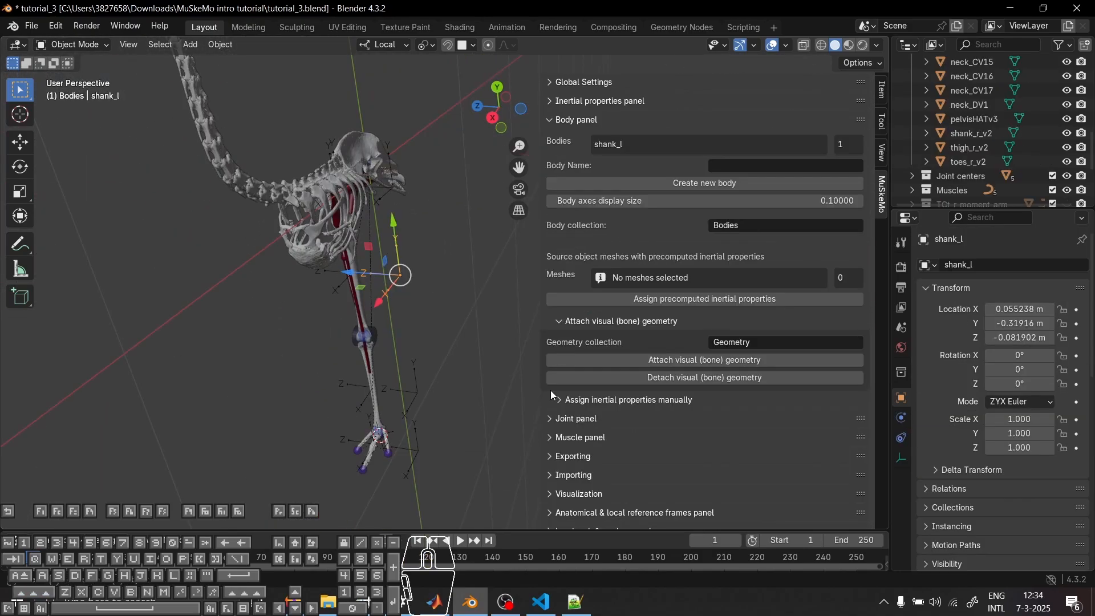
Duplicate the right thigh, shank, metatarsus and toe bone meshes in place and detach the copies from their bodies
middle_drag(498, 422, 399, 359)
click(343, 223)
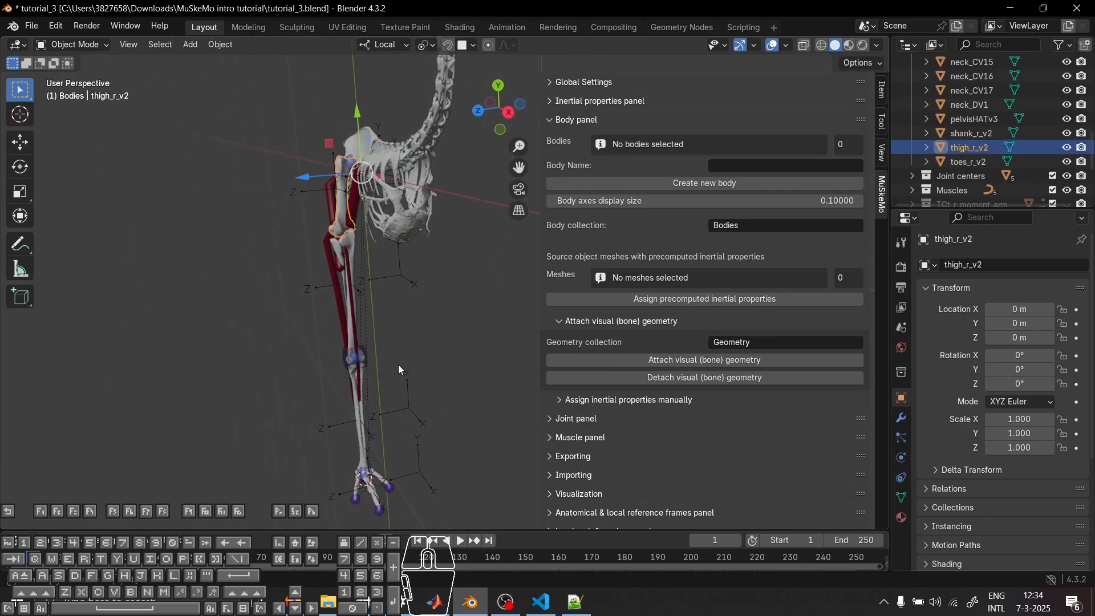
middle_drag(454, 326, 412, 267)
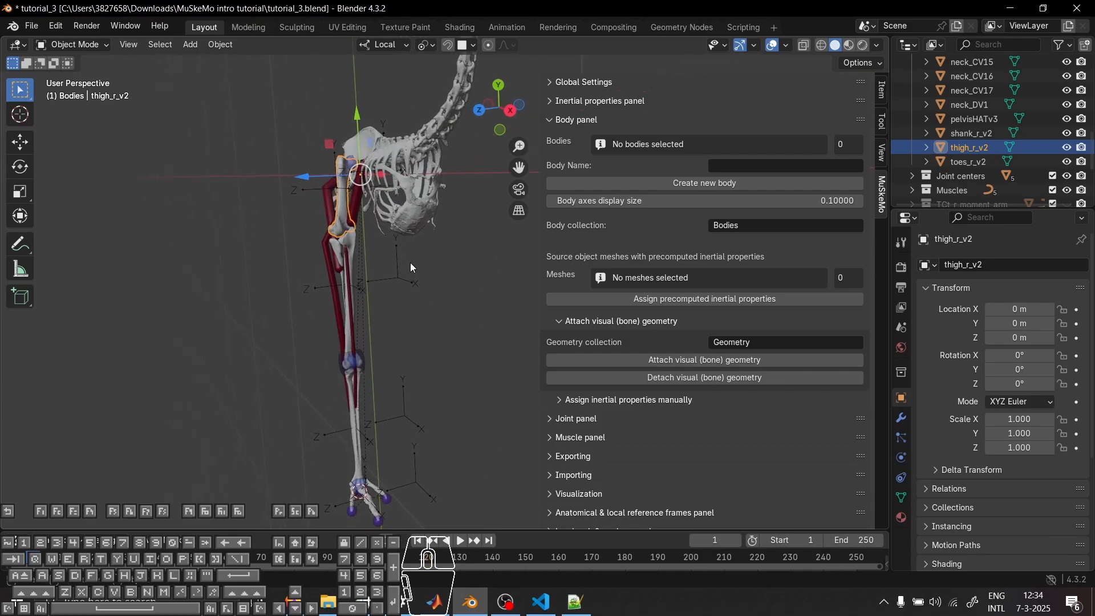
shift+click(353, 239)
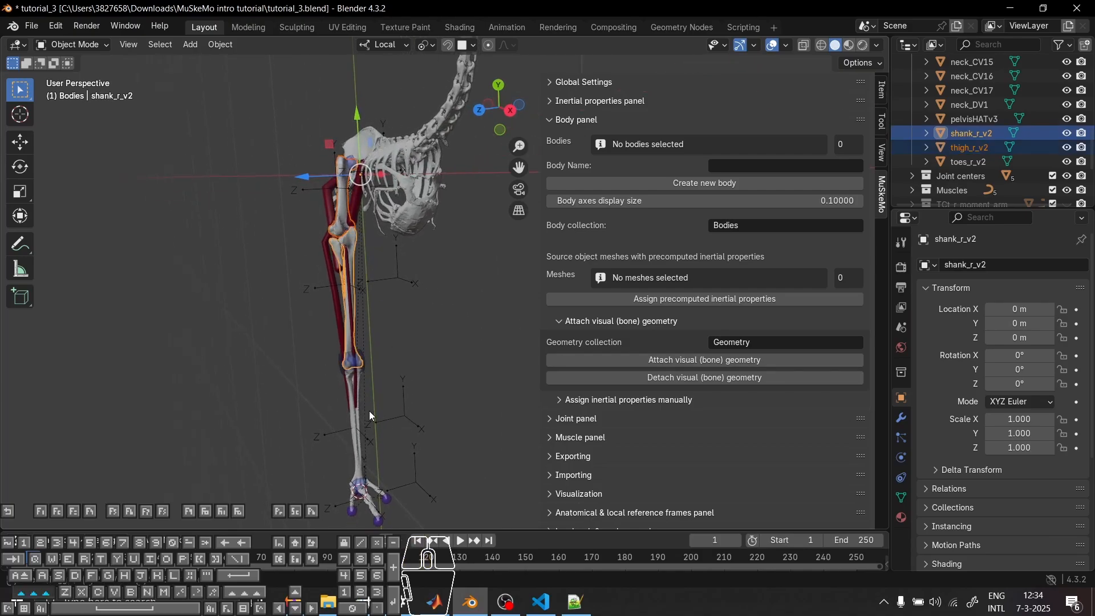
shift+click(353, 410)
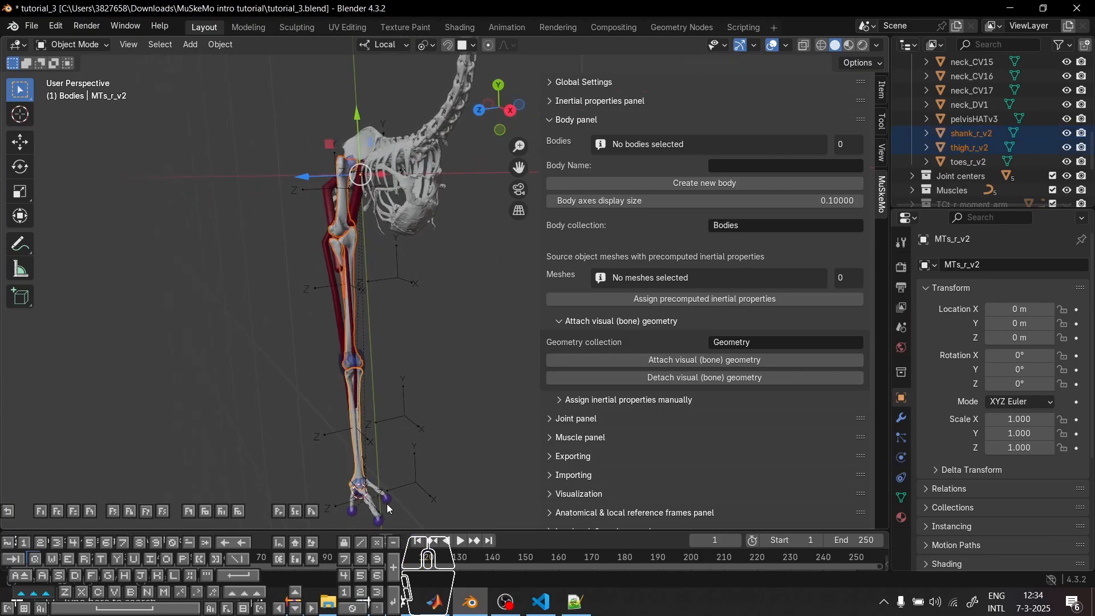
shift+click(372, 517)
middle_drag(433, 347, 404, 345)
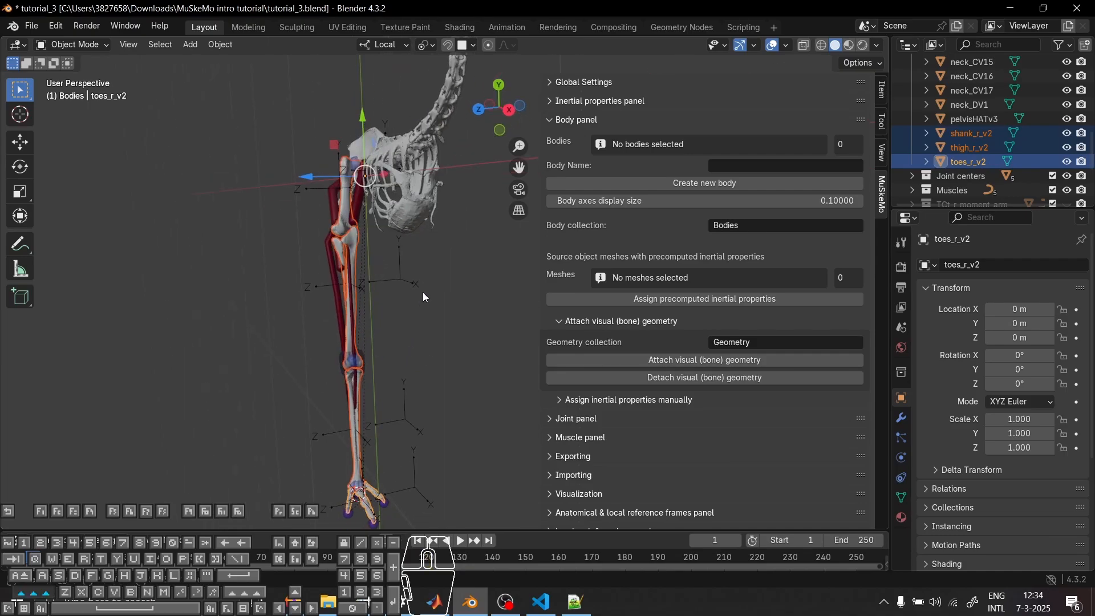
key(shift+d)
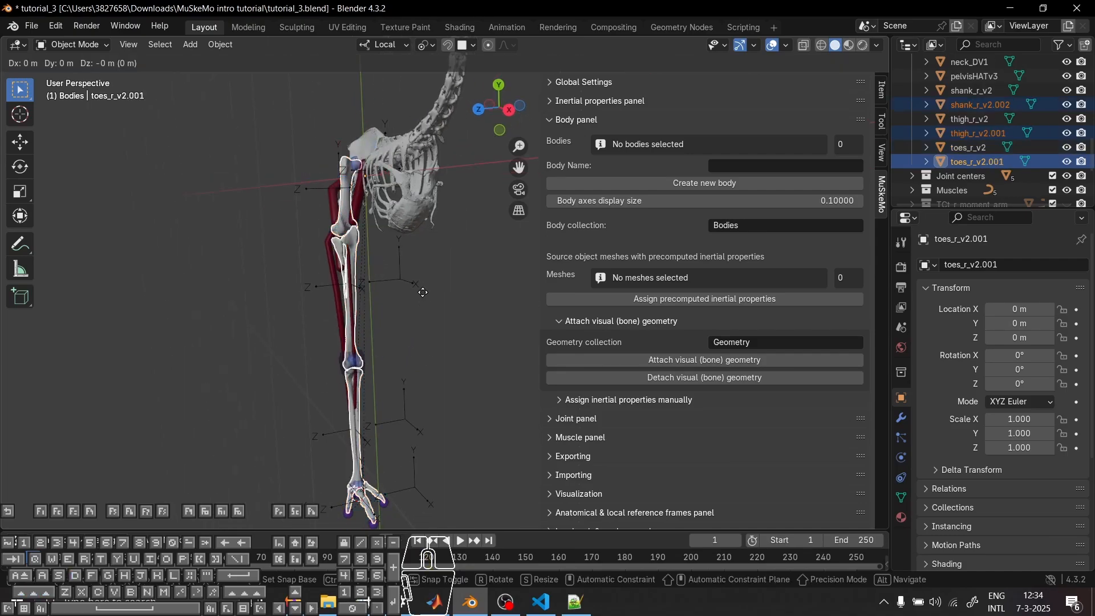
right_click(423, 292)
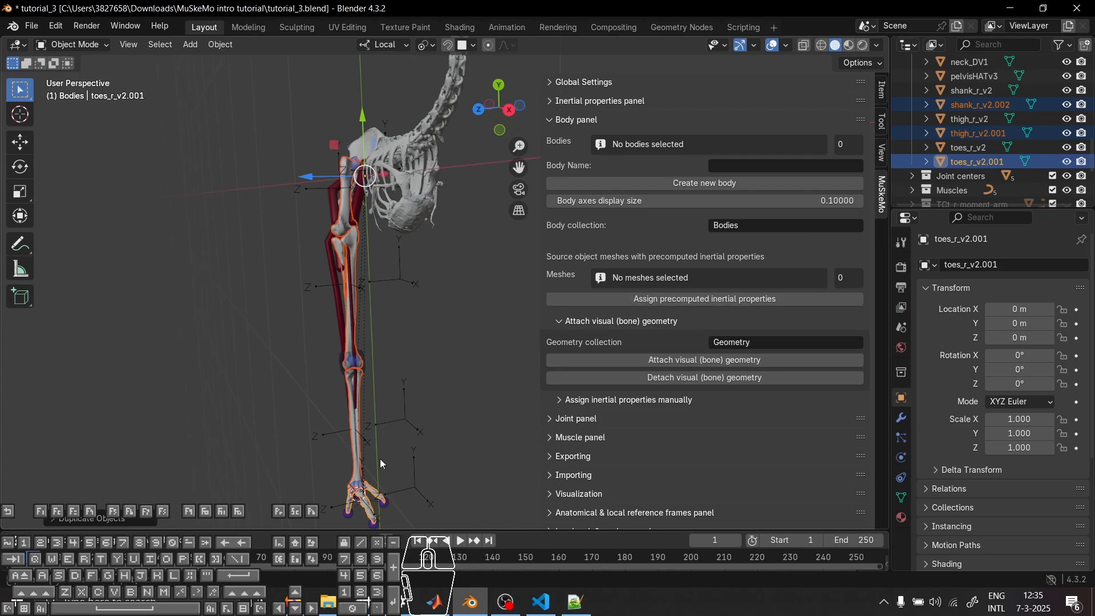
click(730, 378)
Mirror the duplicated hindlimb bone meshes along the global Z axis to the left side
middle_drag(415, 285, 381, 270)
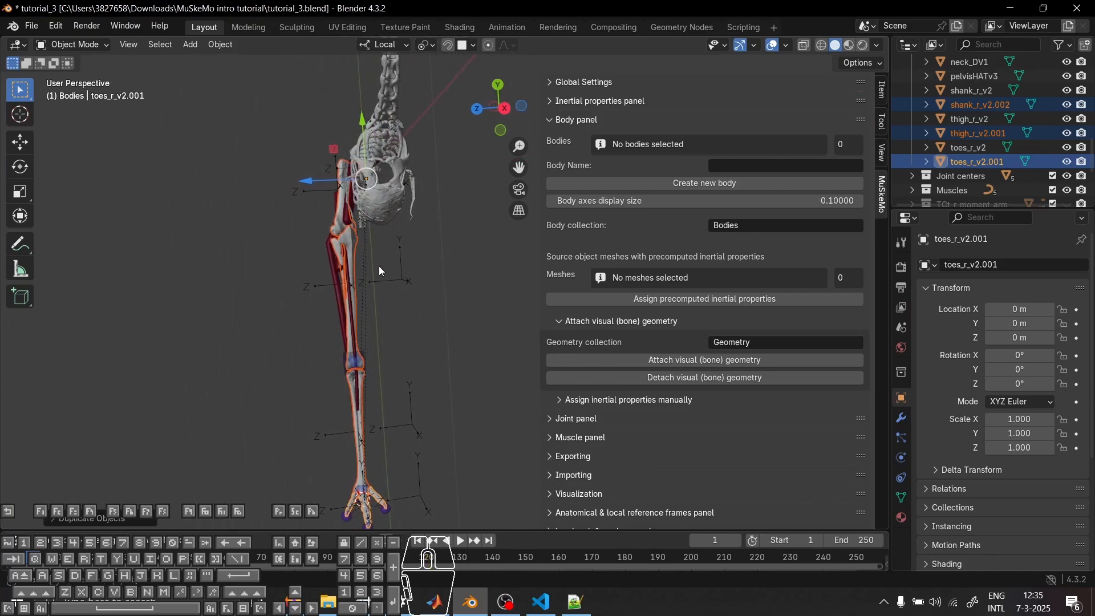
click(214, 46)
mouse_move(280, 92)
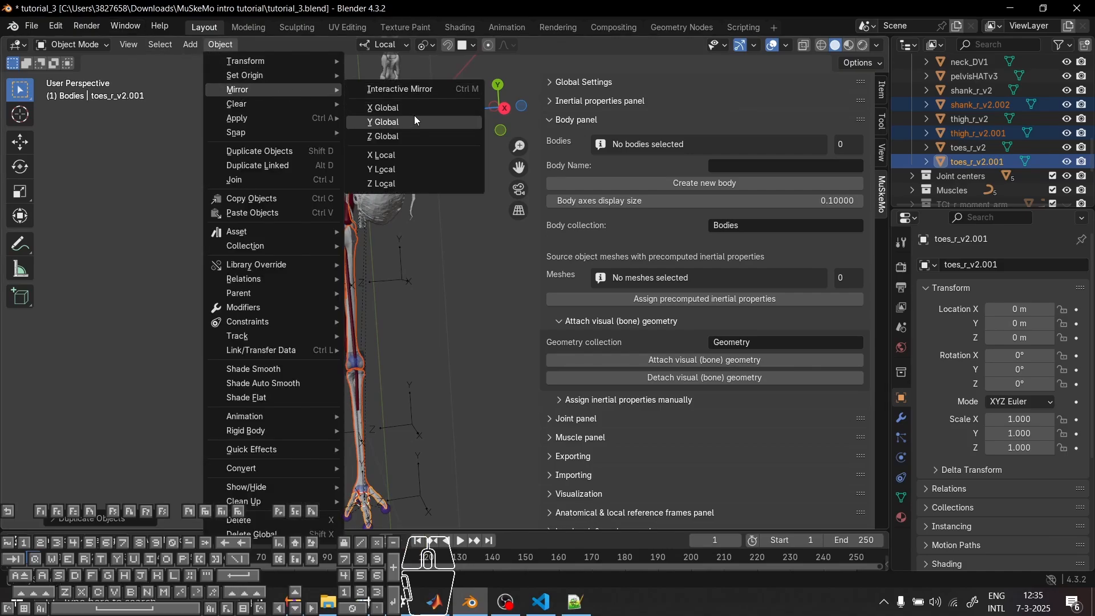
click(402, 136)
middle_drag(474, 320, 285, 308)
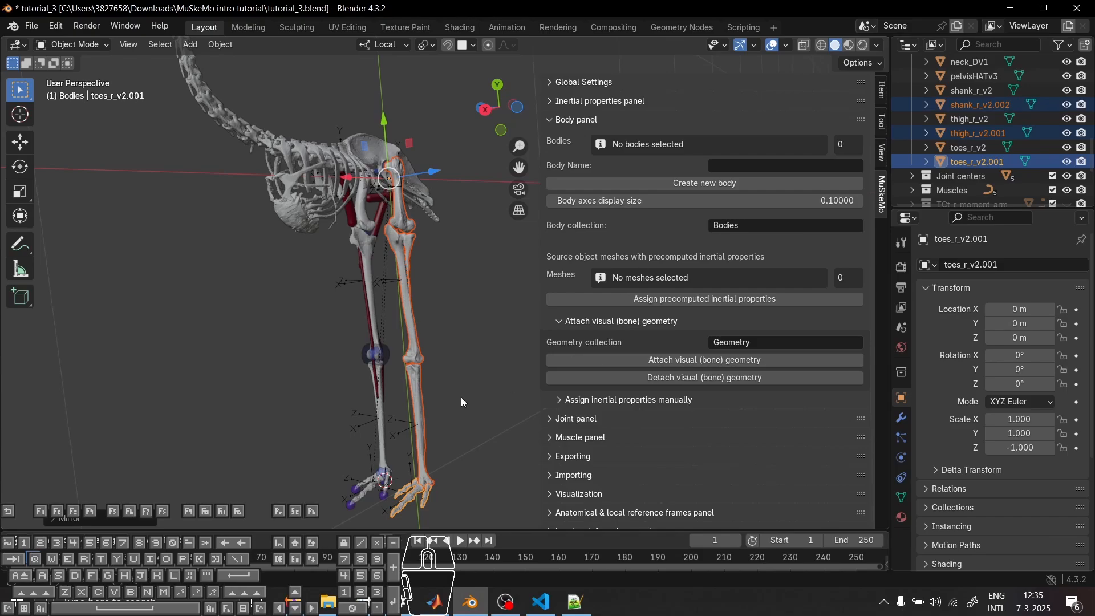
middle_drag(461, 398, 412, 463)
Rename the mirrored bone meshes for the left side, using thigh_l_v2, shank_l_v2 and toes_l_v2_geom for the thigh, shank and toes
click(414, 221)
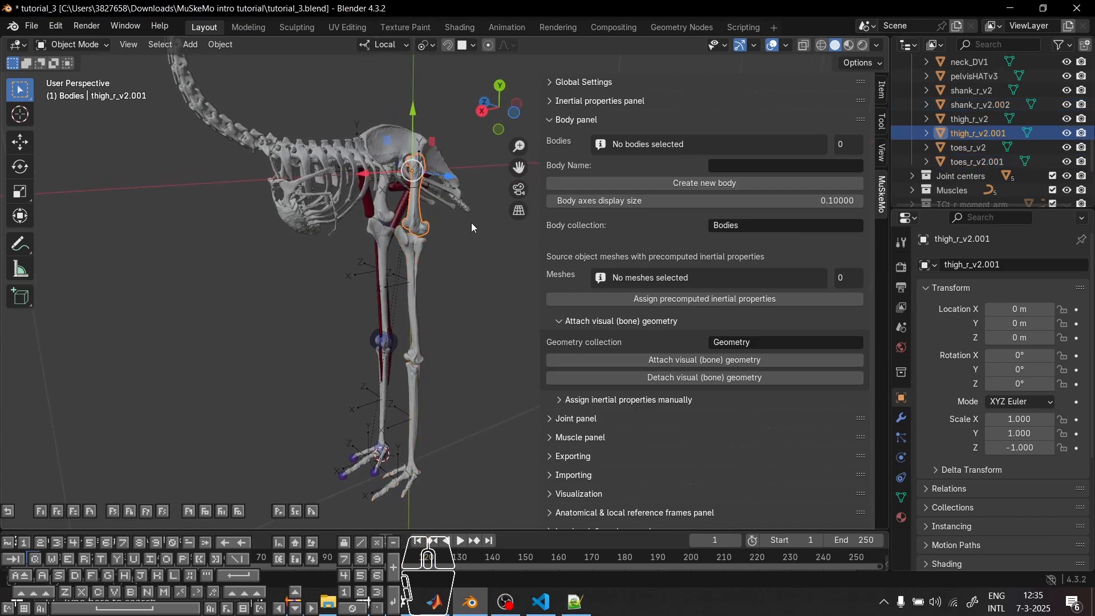
double_click(981, 131)
drag(973, 127, 1032, 128)
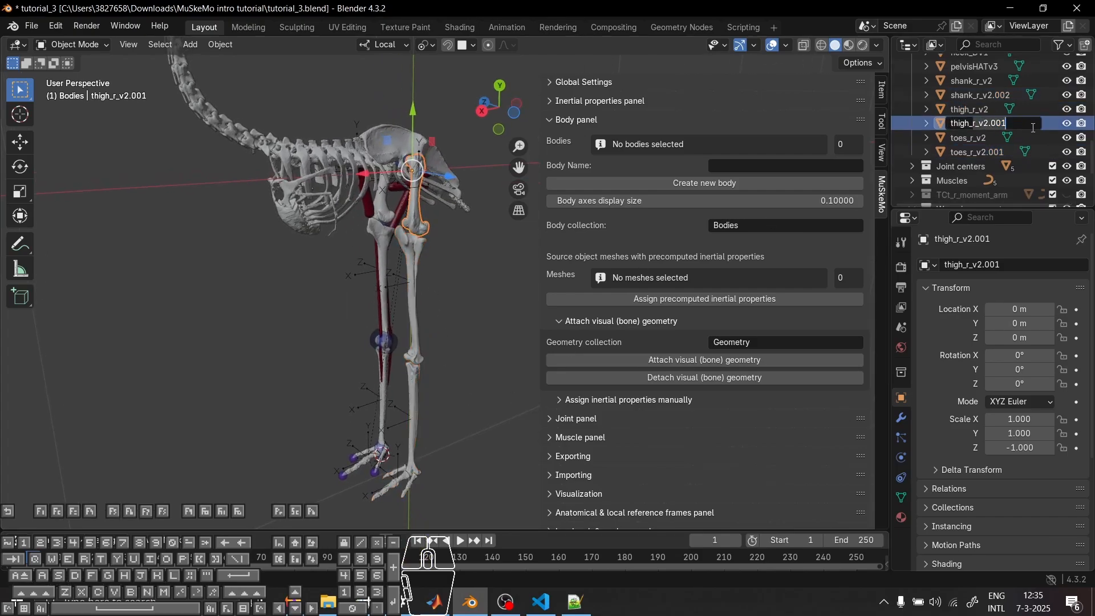
text(l_v2)
key(Return)
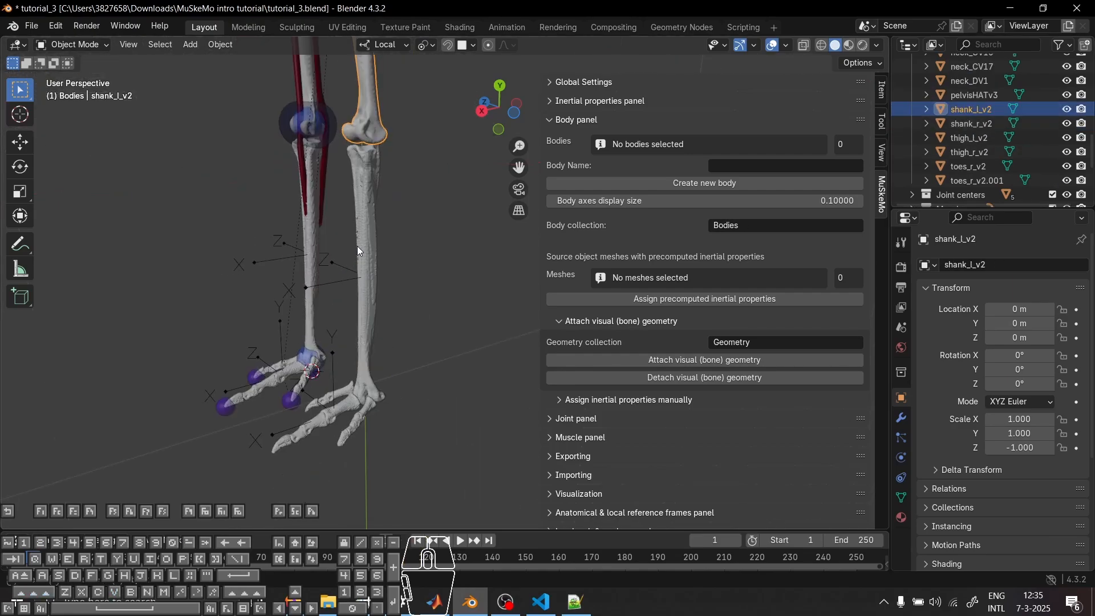
click(359, 251)
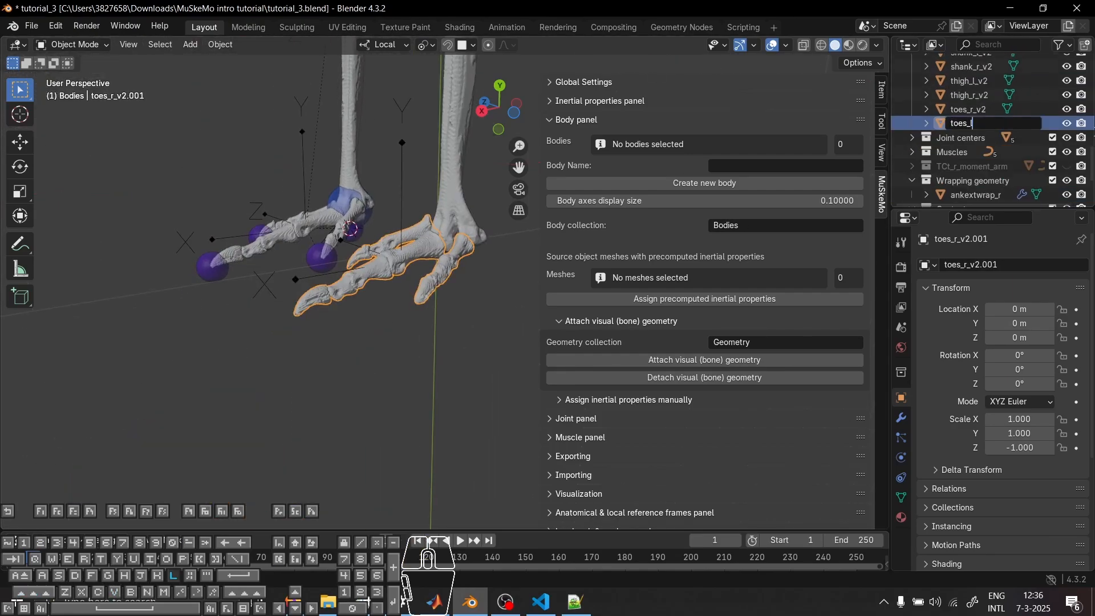
click(979, 110)
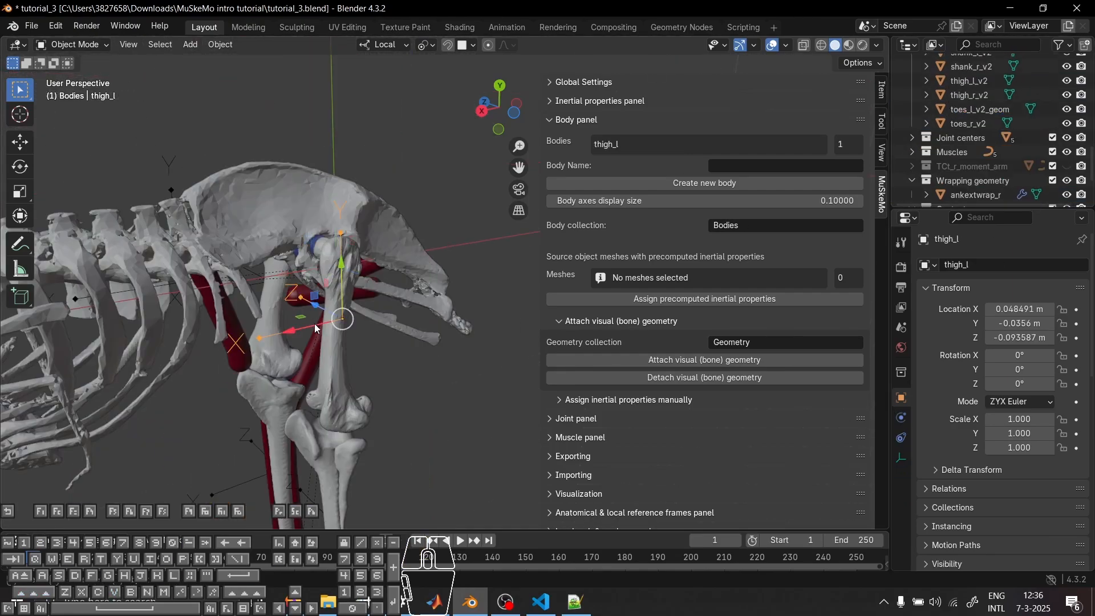
Attach the thigh_l_v2 mesh to the thigh_l body and the shank_l_v2 mesh to the shank_l body as visual geometry
click(329, 349)
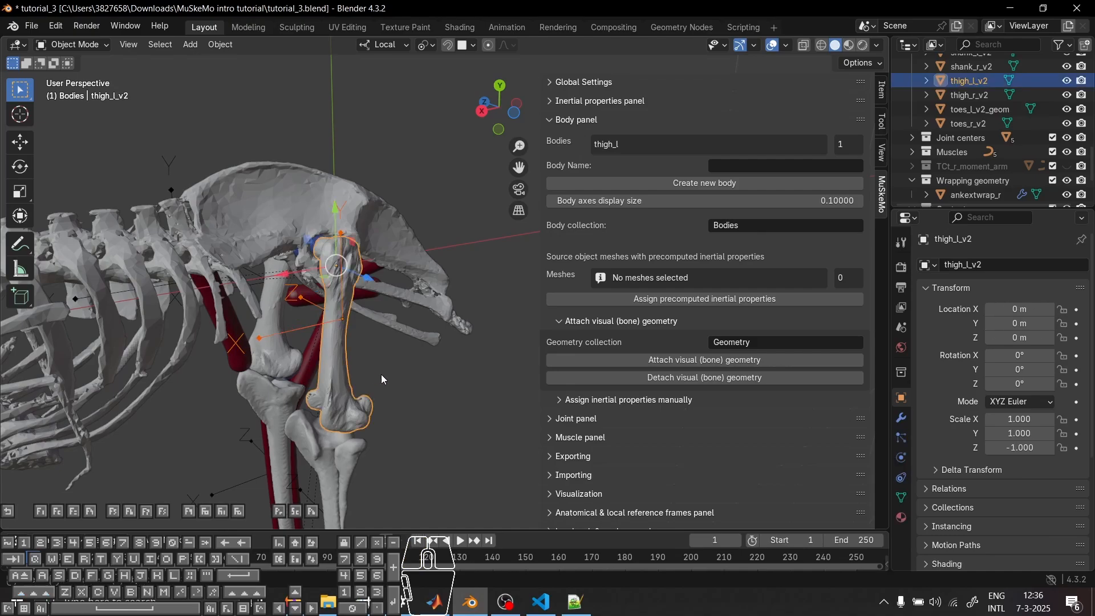
click(763, 359)
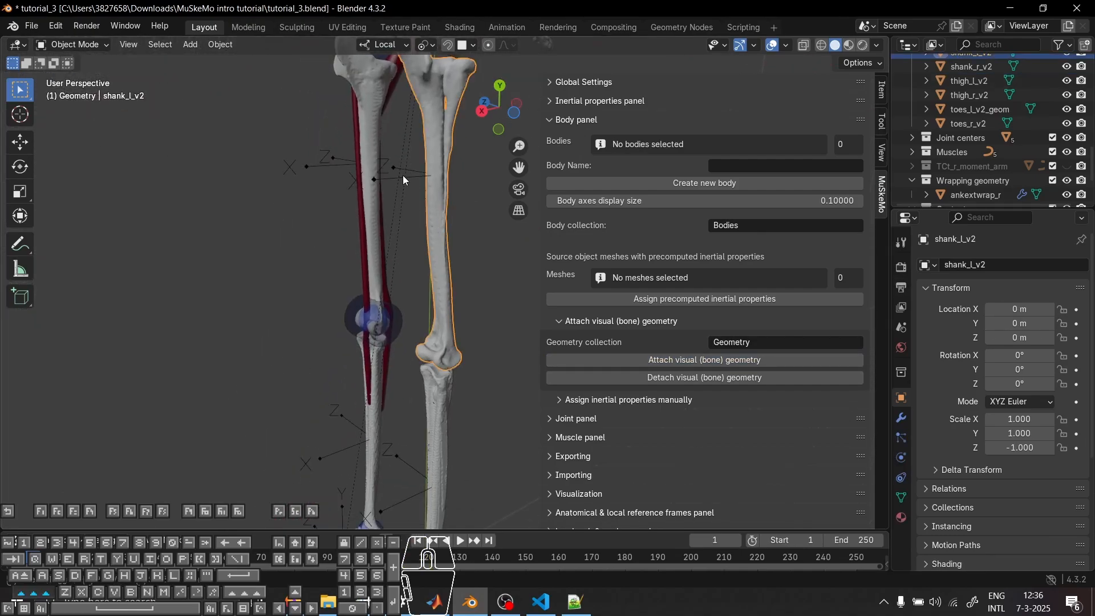
shift+click(402, 176)
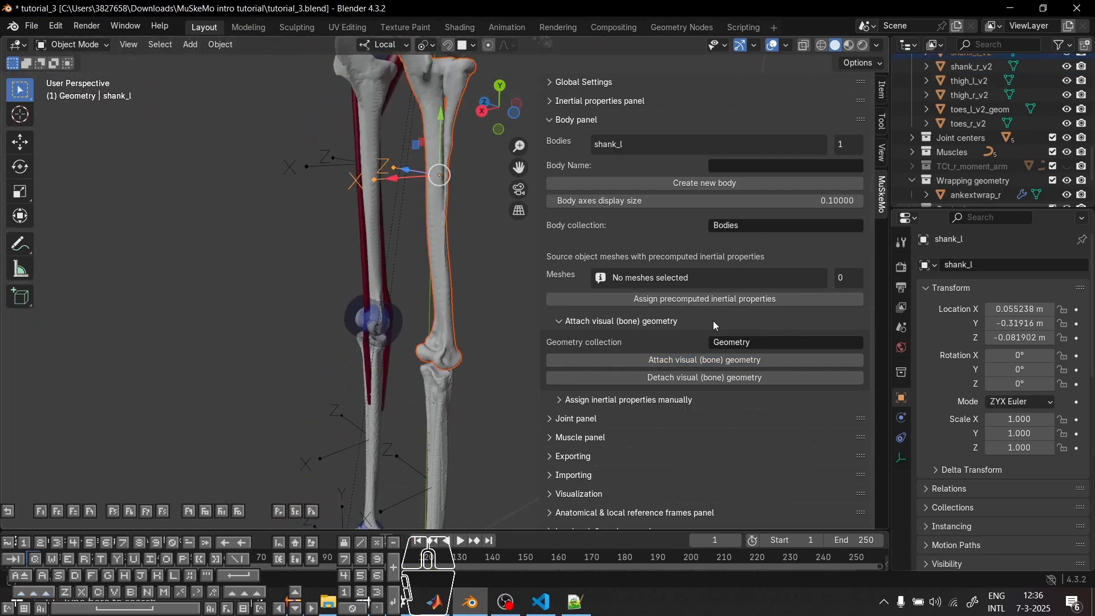
click(703, 360)
Attach the left metatarsus mesh to the TMT_l body and the toes_l_v2_geom mesh to the toes_l body
shift+middle_drag(443, 502, 446, 282)
click(443, 213)
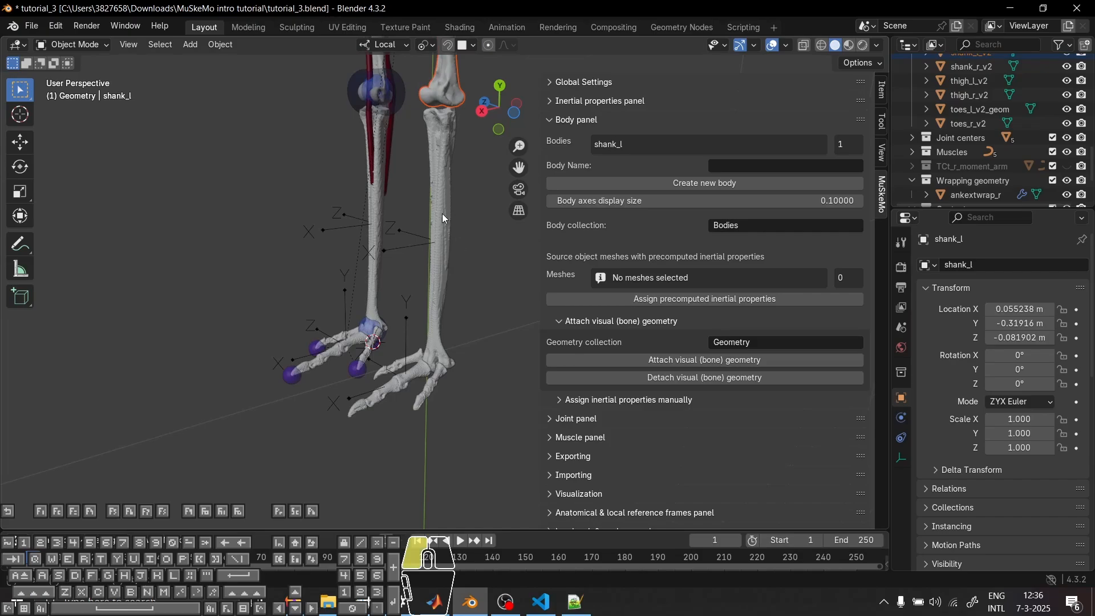
shift+click(412, 245)
click(692, 359)
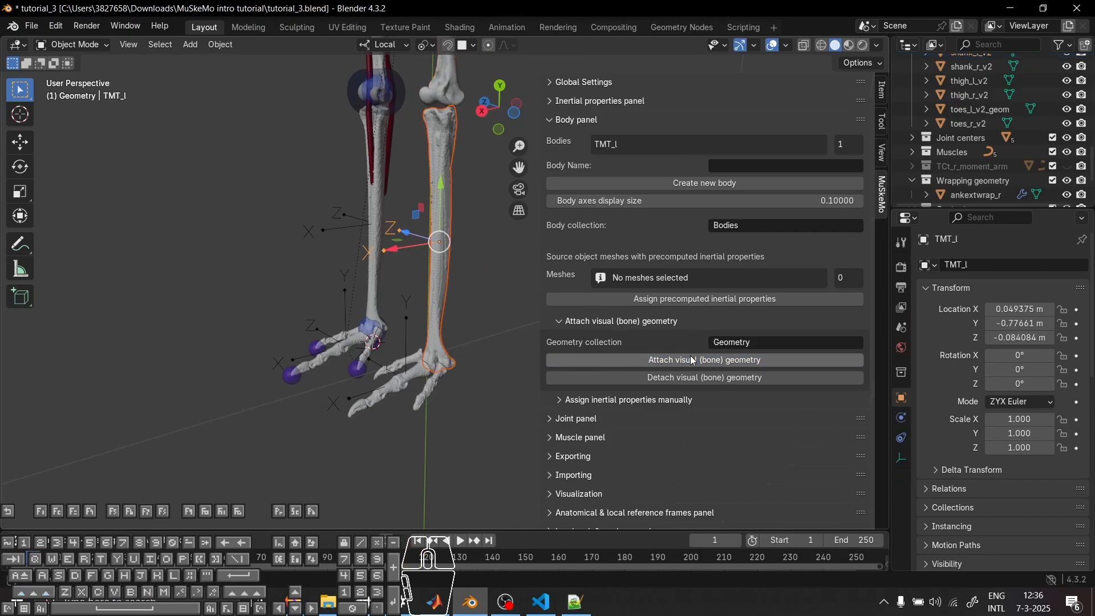
click(412, 394)
shift+click(406, 380)
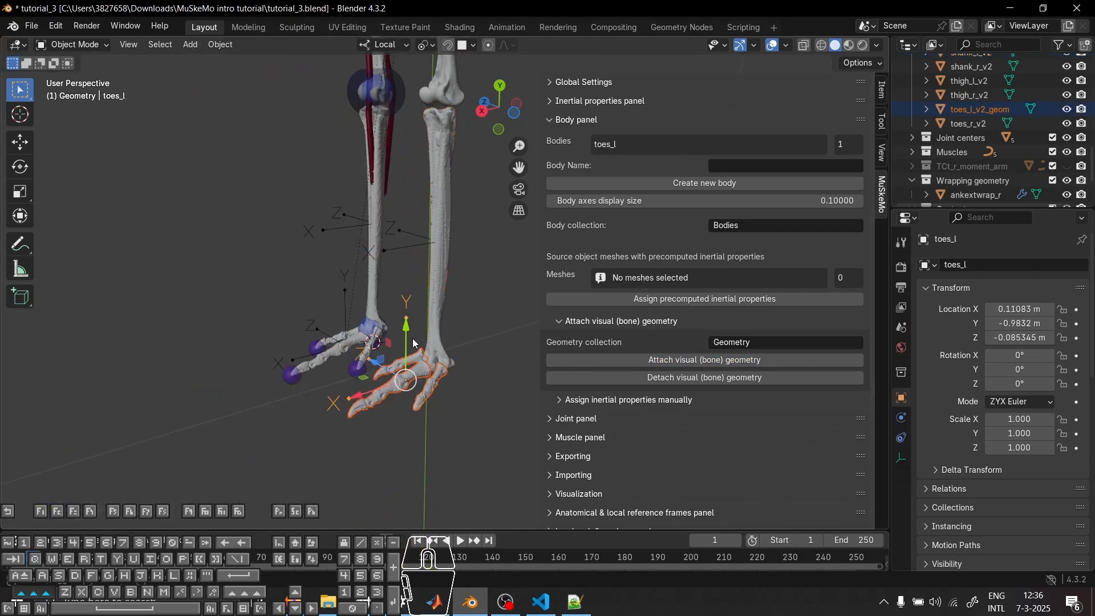
click(703, 359)
click(385, 422)
Test-move the shank_l body to check that its attached bone follows, and cancel the move
scroll(447, 273, down, 4)
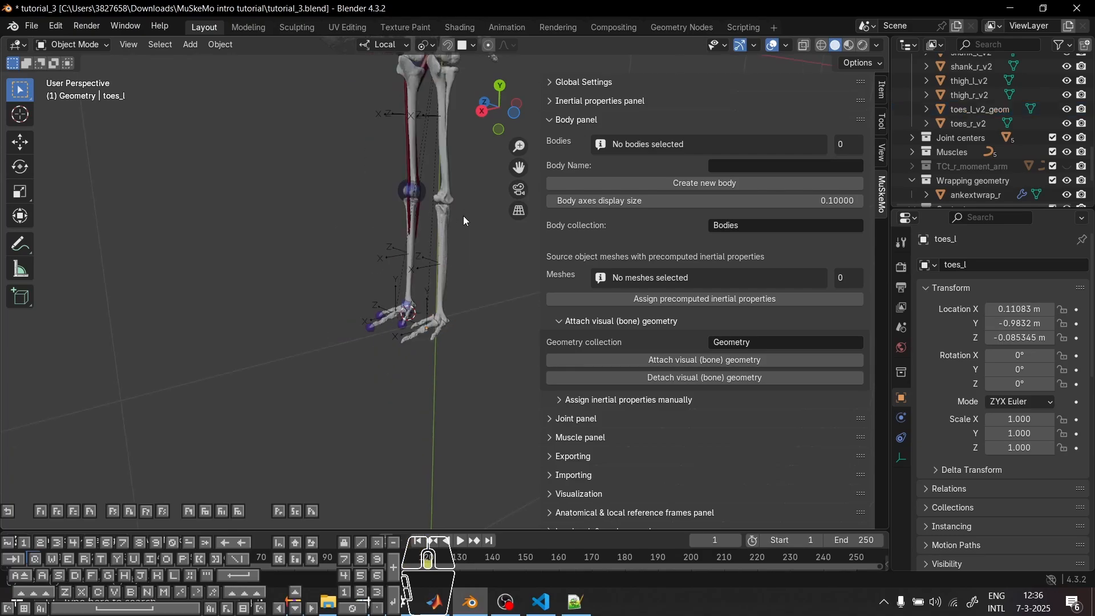
shift+middle_drag(455, 102, 433, 290)
scroll(433, 289, up, 4)
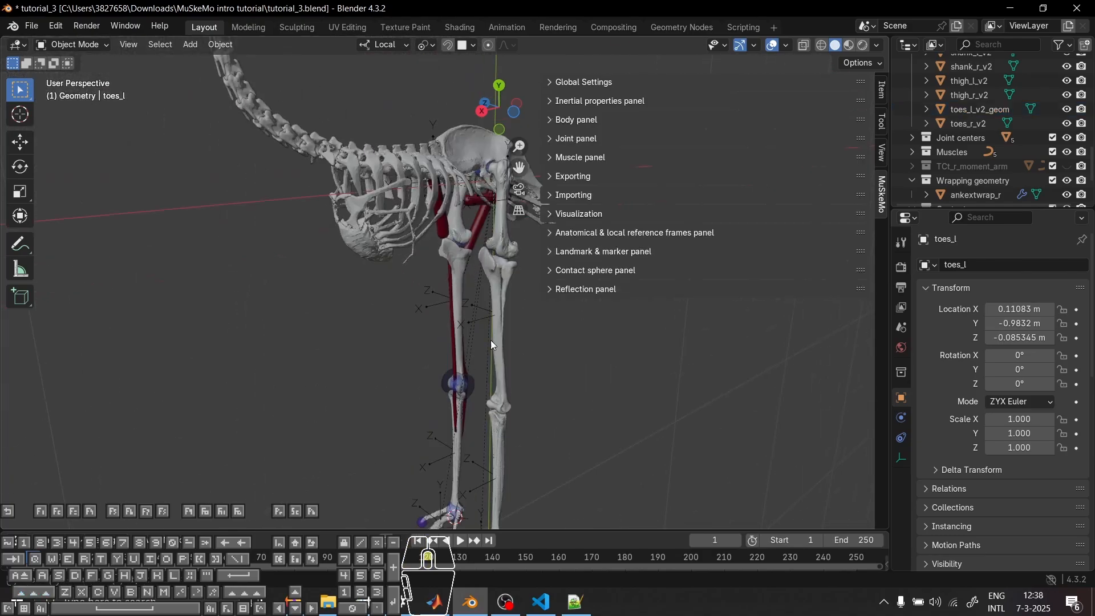
click(501, 289)
click(481, 317)
key(g)
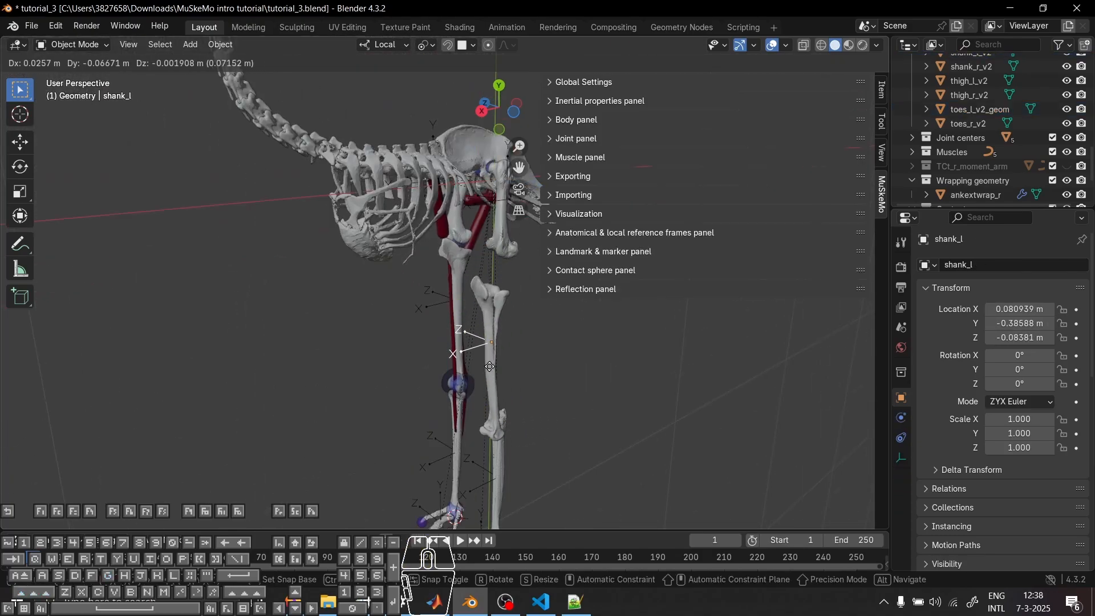
key(Escape)
scroll(505, 347, down, 3)
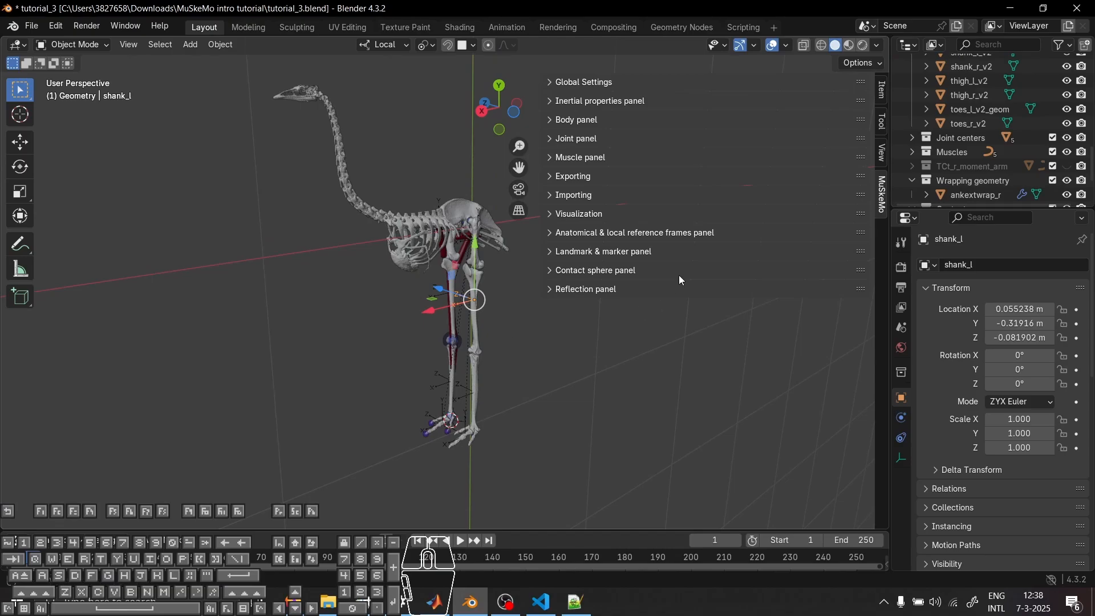
Reflect the unilateral joints in the Joint centers collection across the XY plane to the left side
click(602, 291)
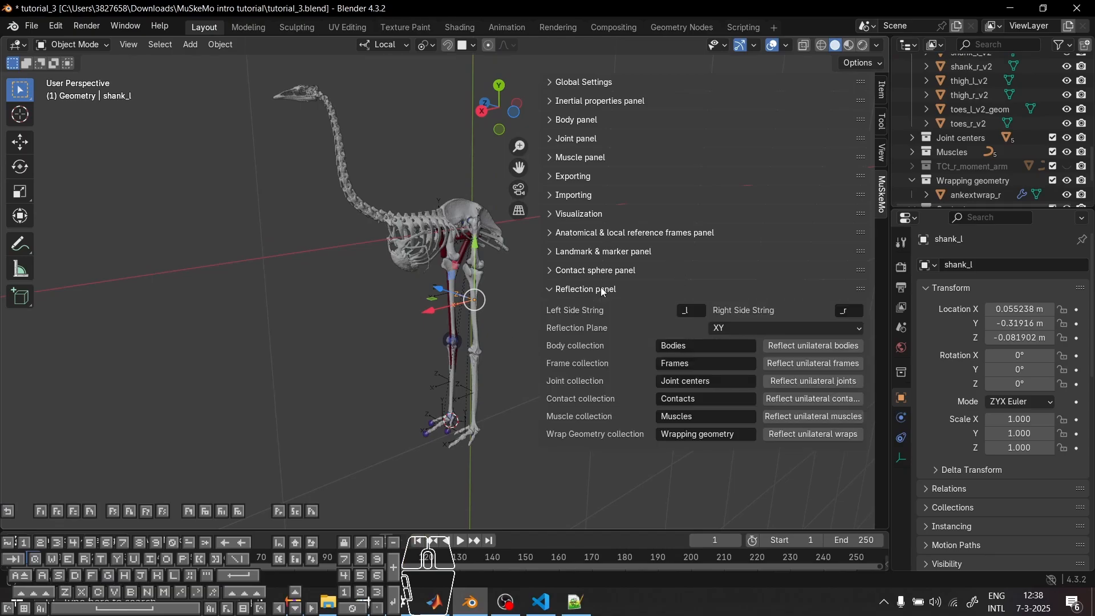
middle_drag(259, 333, 280, 324)
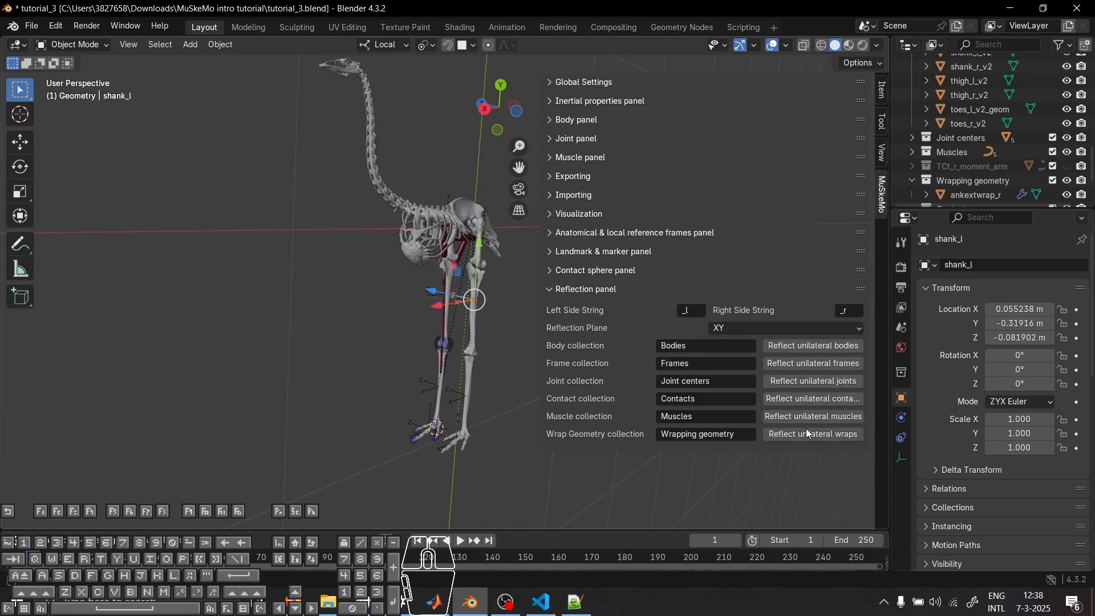
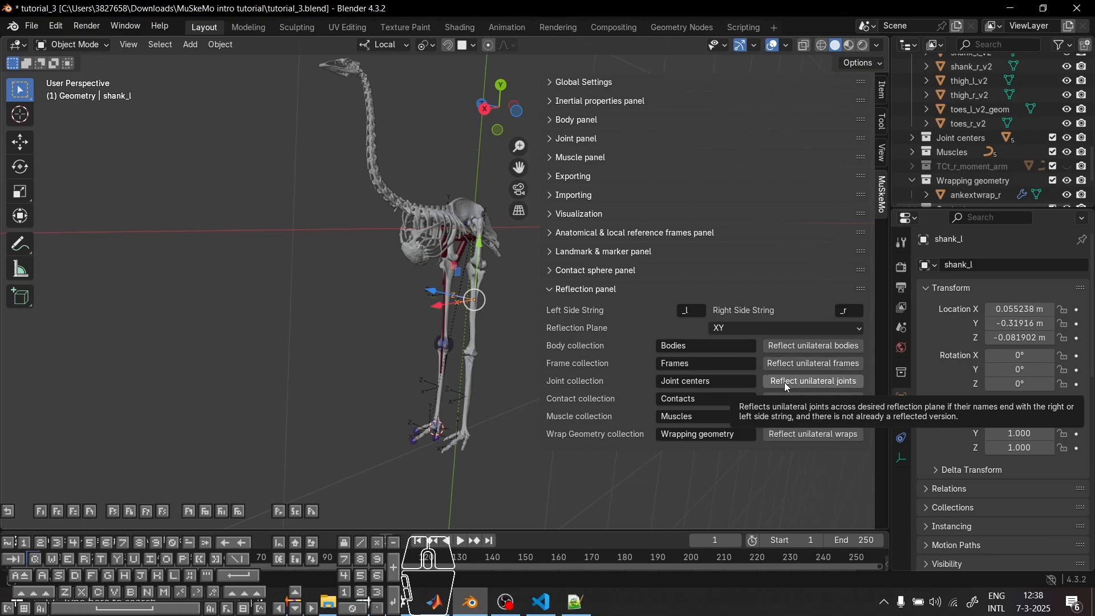
click(785, 382)
scroll(241, 349, up, 3)
scroll(471, 432, up, 3)
click(491, 407)
scroll(479, 316, down, 5)
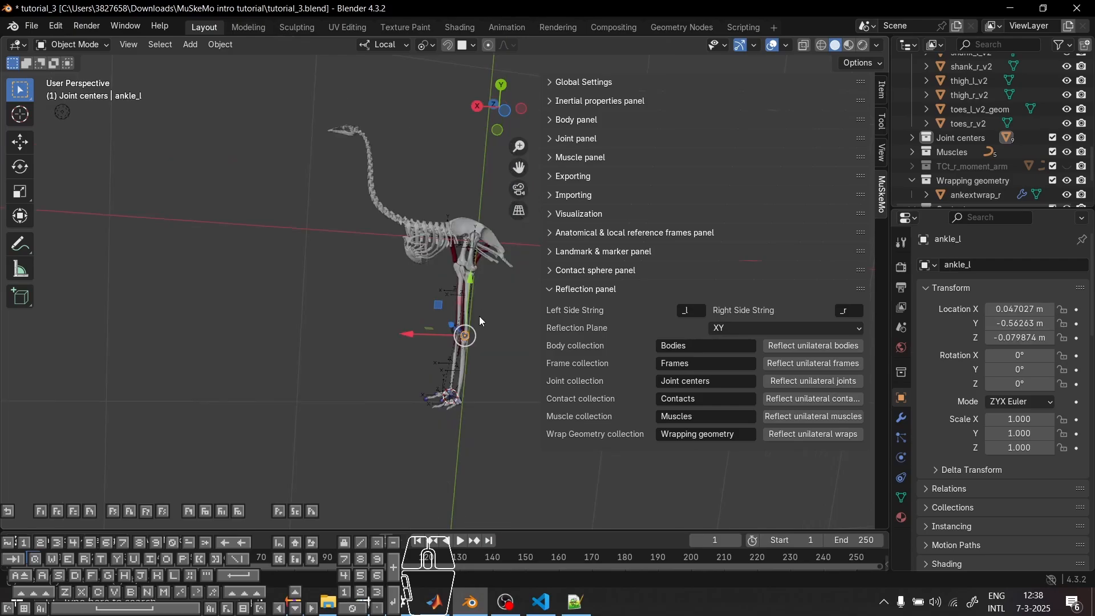
scroll(484, 304, up, 5)
Test-rotate the hip_l joint about its local Z axis to check that the left limb follows, and cancel the rotation
middle_drag(483, 305, 337, 263)
click(322, 217)
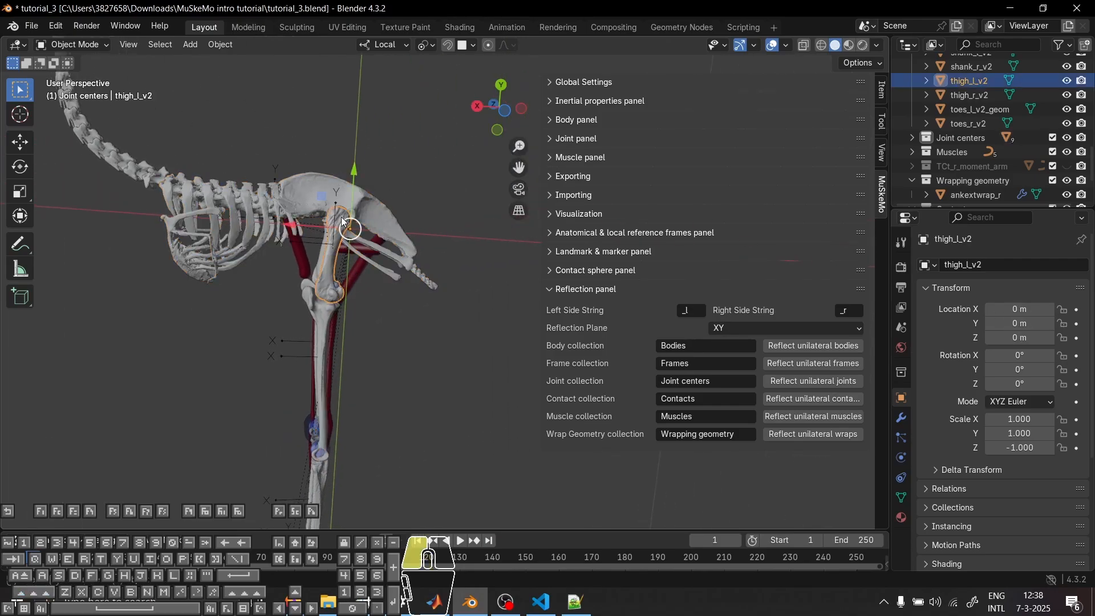
key(r)
key(z)
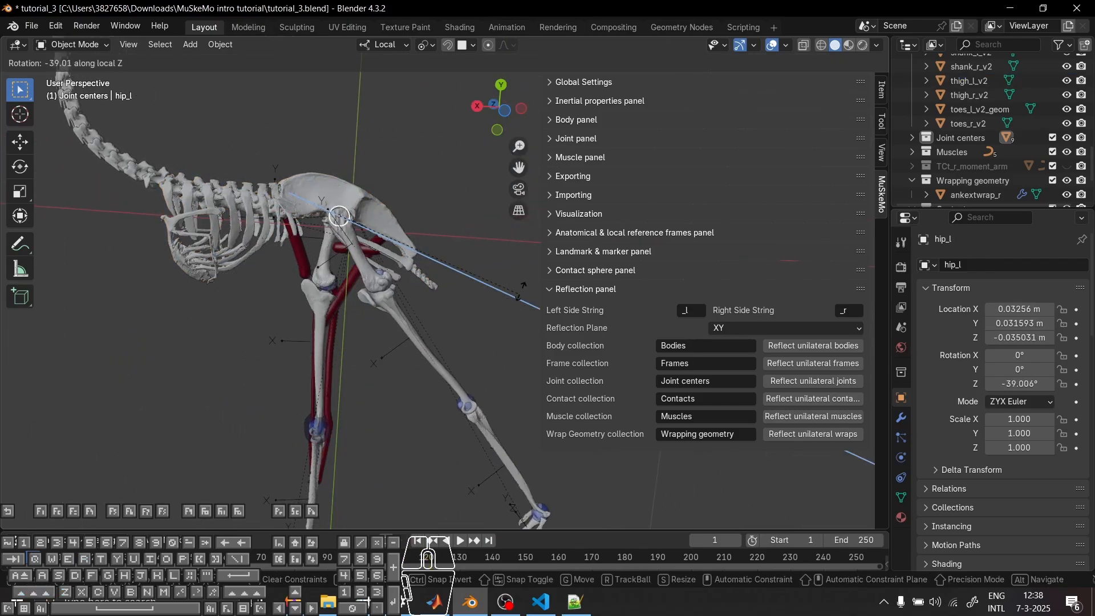
right_click(450, 322)
Reflect the unilateral contacts in the Contacts collection across the XY plane and check the left toe contact spheres
scroll(449, 326, down, 2)
shift+middle_drag(268, 382, 336, 326)
middle_drag(383, 357, 453, 361)
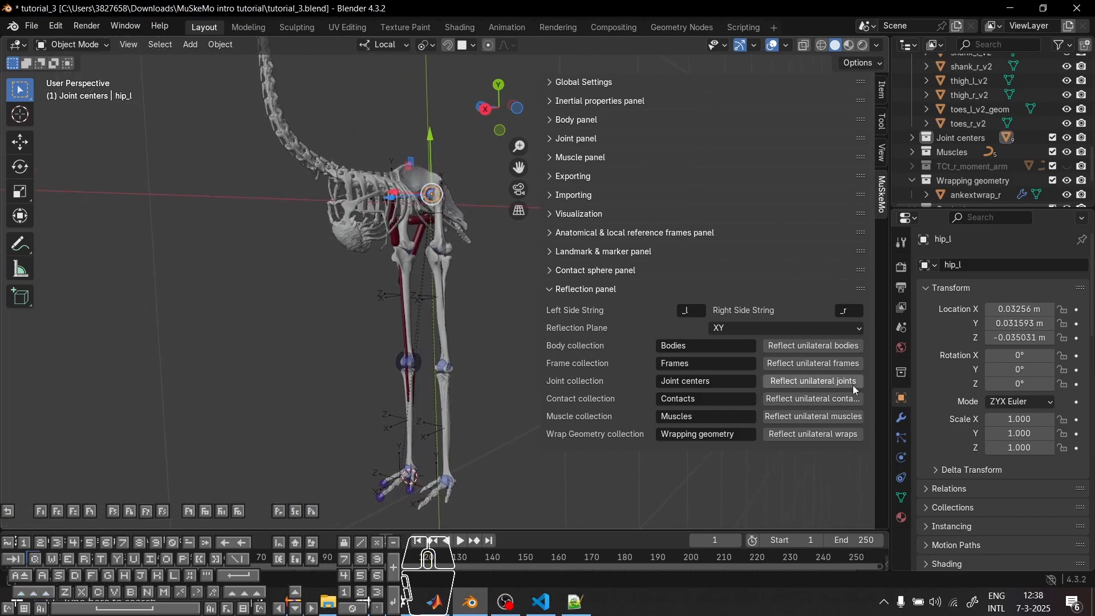
click(824, 402)
middle_drag(416, 422, 432, 435)
scroll(432, 435, up, 6)
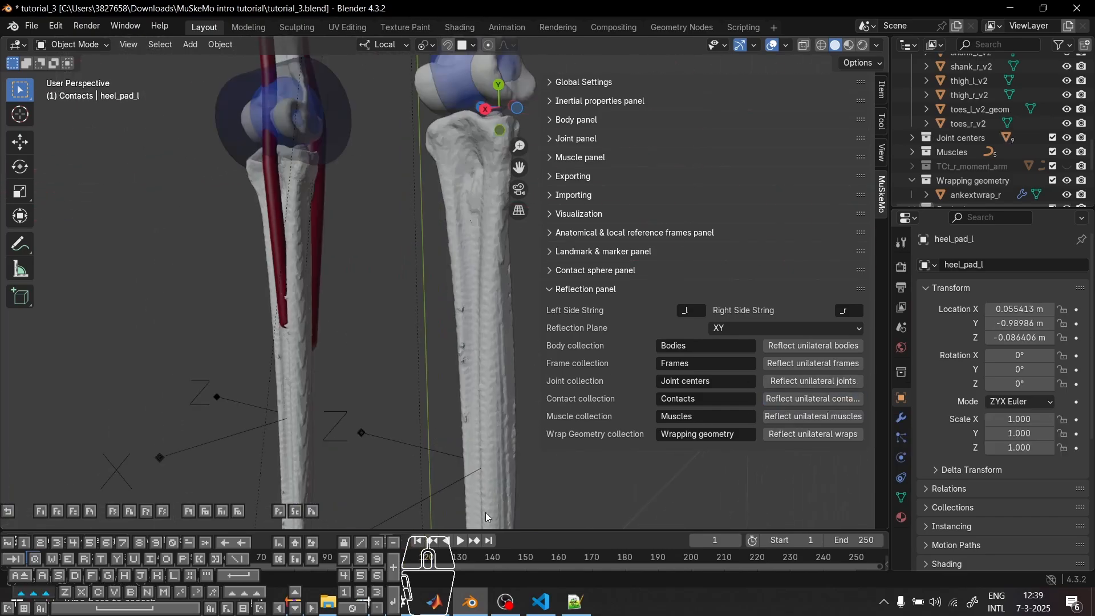
scroll(455, 328, down, 4)
click(413, 360)
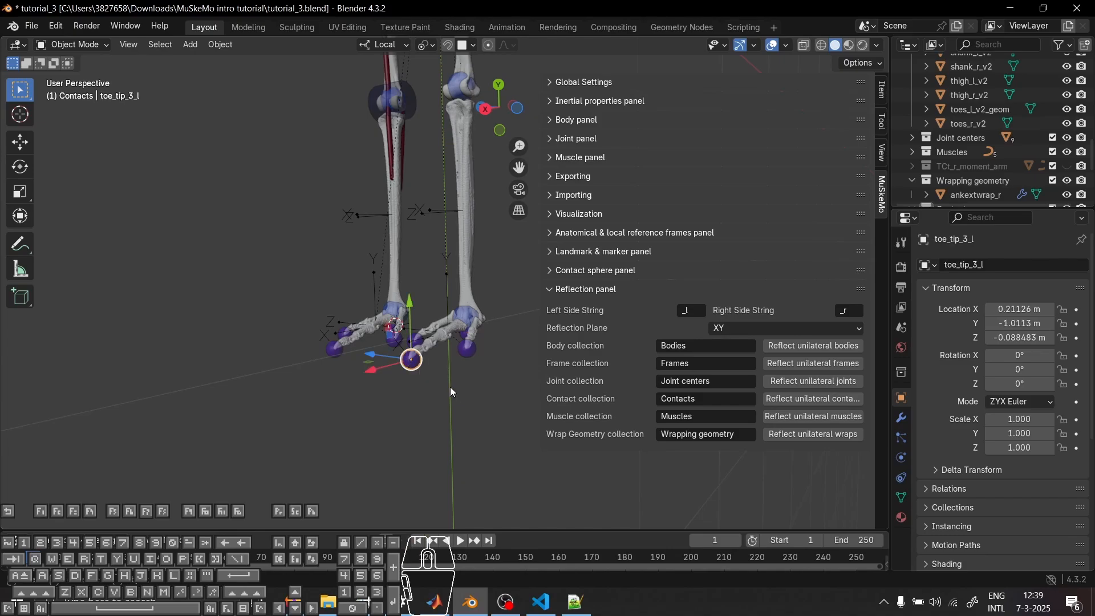
Test-rotate the MTP_l joint about its local Z axis to check that the toes and contacts follow, and cancel the rotation
middle_drag(450, 387, 424, 363)
click(500, 334)
key(r)
key(z)
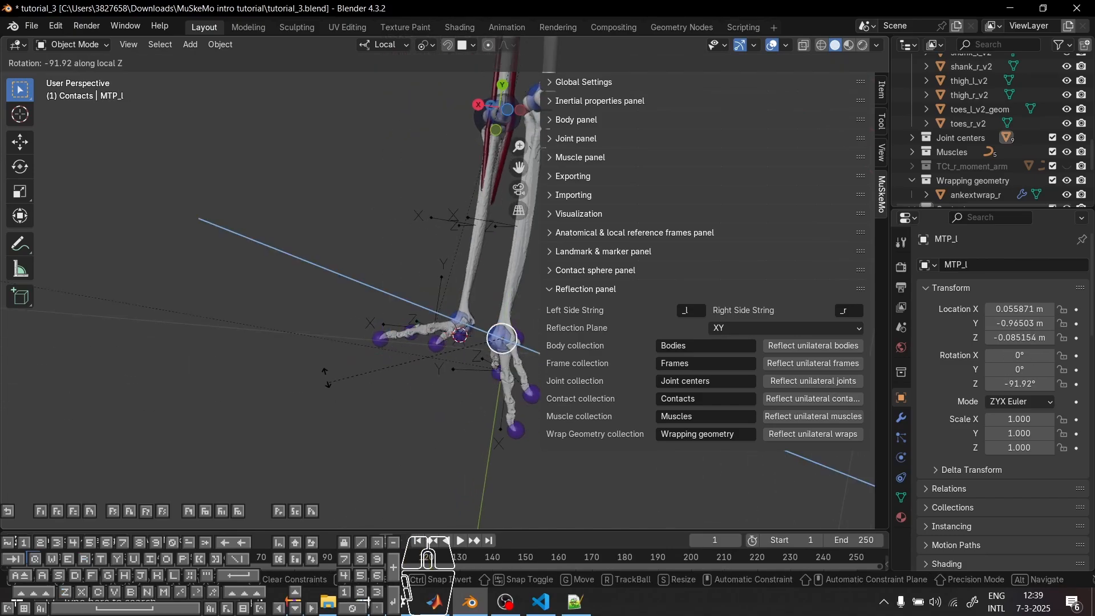
right_click(421, 381)
Reflect the unilateral muscles in the Muscles collection across the XY plane to the left hindlimb
scroll(342, 393, down, 5)
middle_drag(359, 377, 389, 389)
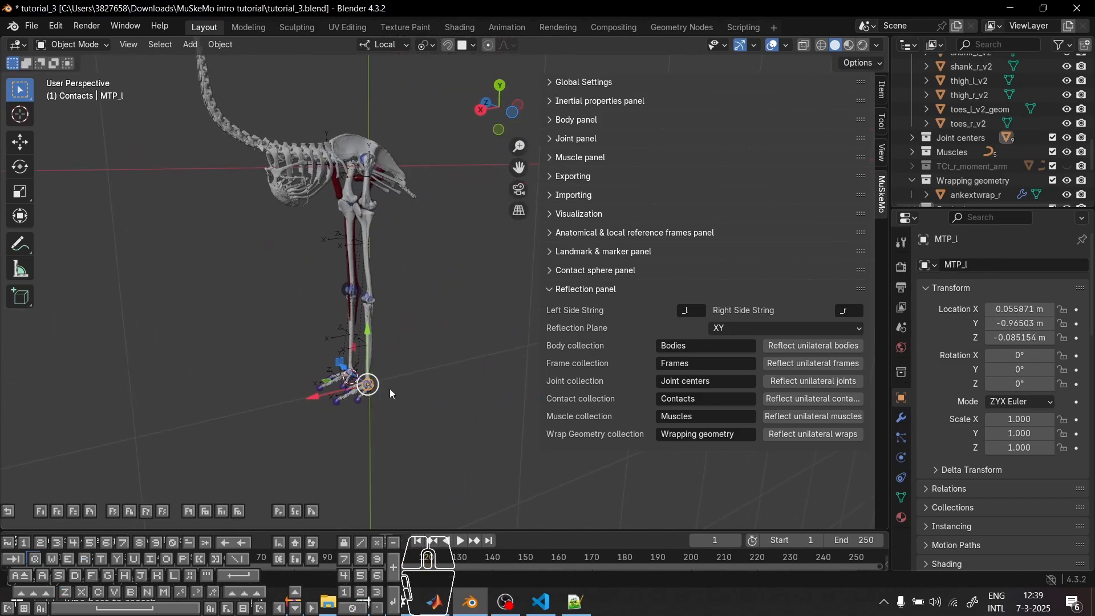
click(834, 416)
middle_drag(370, 308, 440, 365)
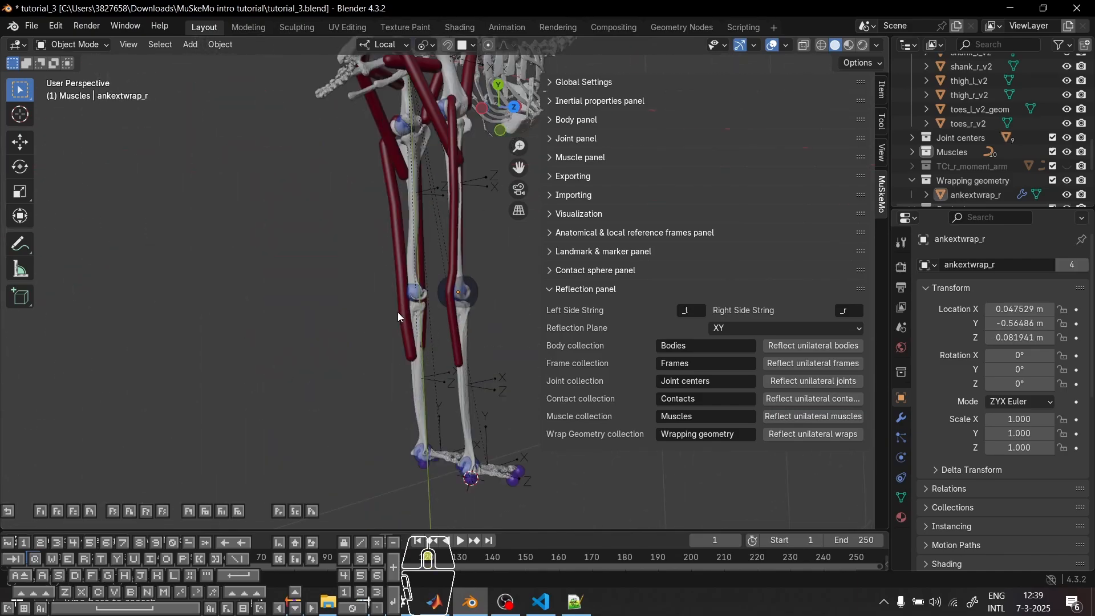
middle_drag(436, 311, 427, 342)
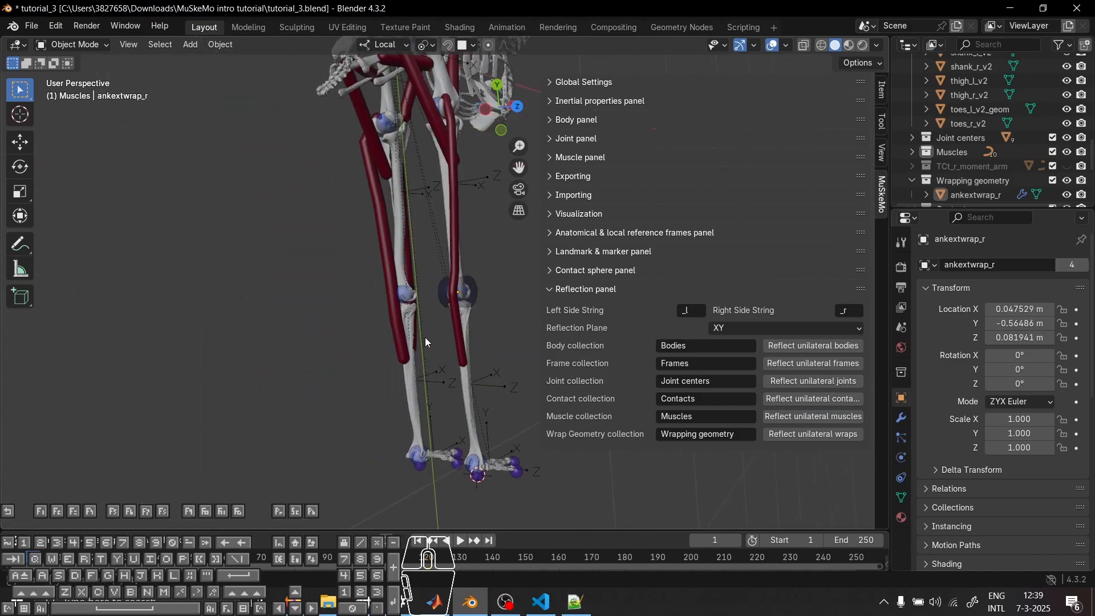
Reflect the unilateral wraps in the Wrapping geometry collection and inspect how the left muscles pass over the ankle wrap
click(776, 436)
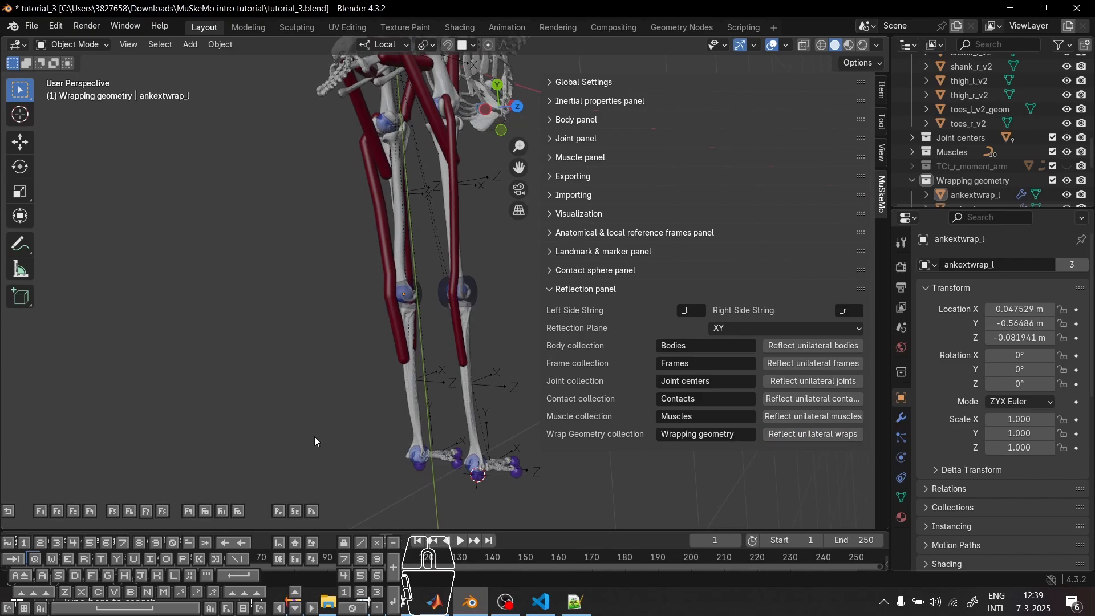
middle_drag(314, 436, 405, 275)
scroll(398, 331, up, 7)
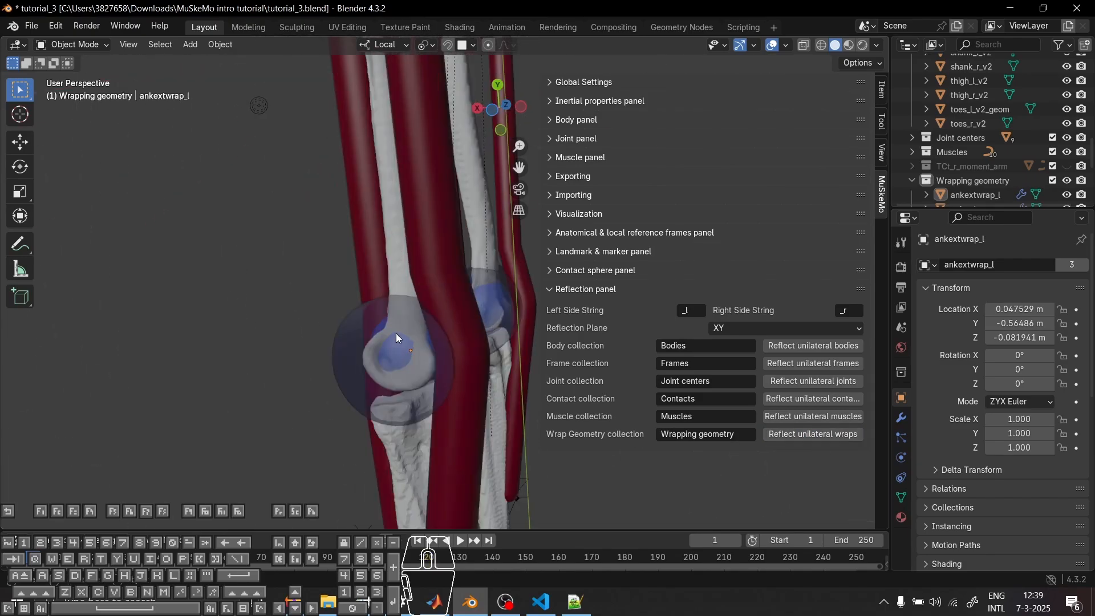
scroll(400, 334, down, 3)
click(424, 292)
click(444, 210)
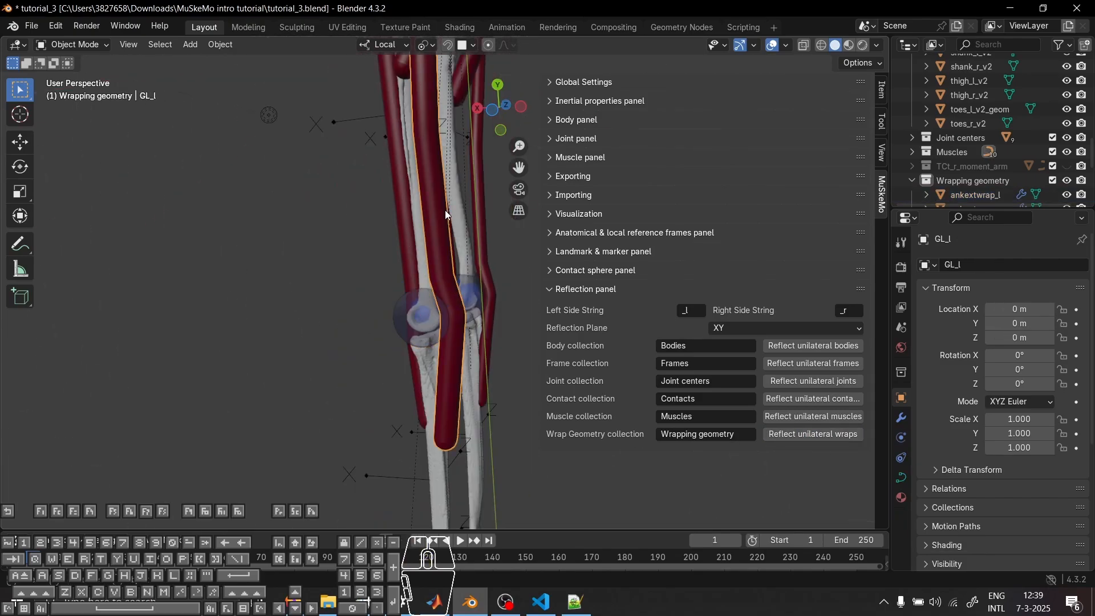
scroll(461, 347, down, 3)
middle_drag(461, 347, 454, 254)
scroll(361, 268, up, 5)
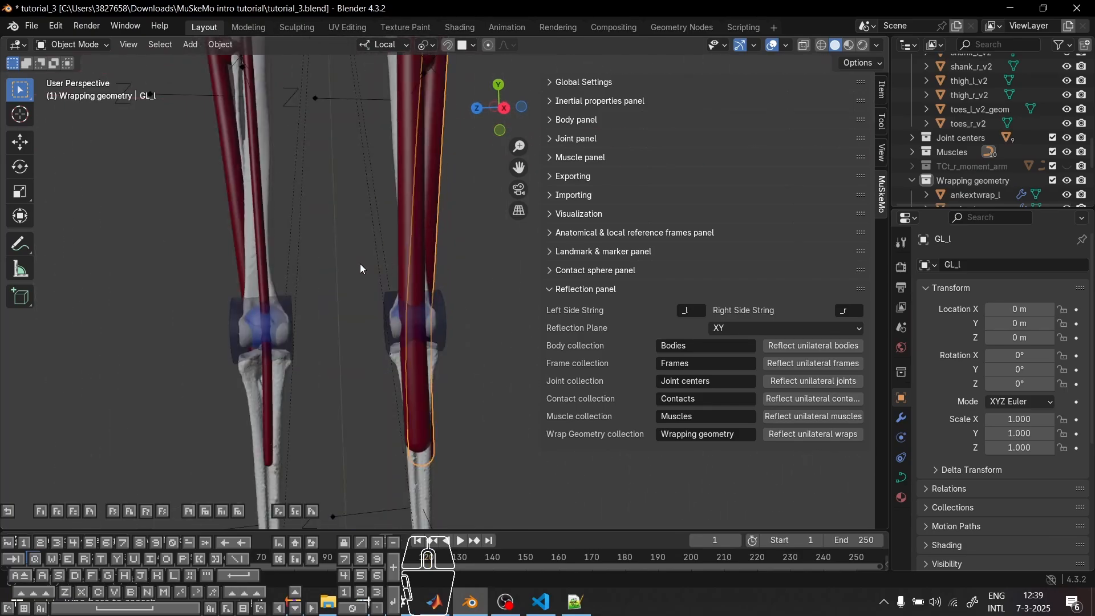
Set the visualization radius of the TCt_l muscle to 0.005, matching the right-side TCt_r muscle
click(259, 250)
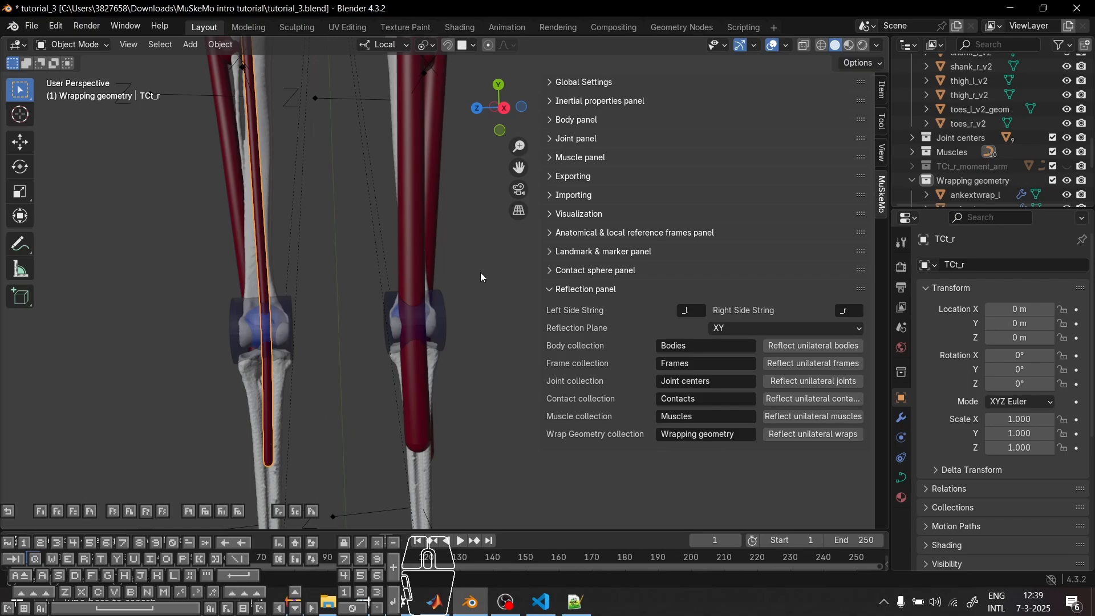
click(901, 417)
scroll(988, 431, down, 1)
scroll(1009, 315, down, 3)
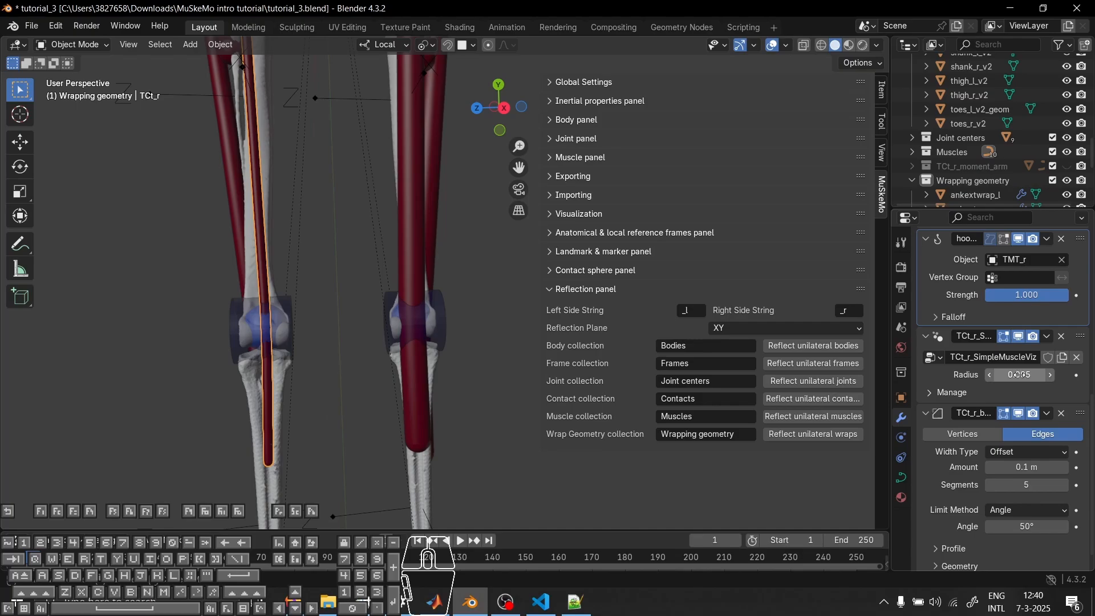
click(414, 261)
scroll(1005, 365, down, 1)
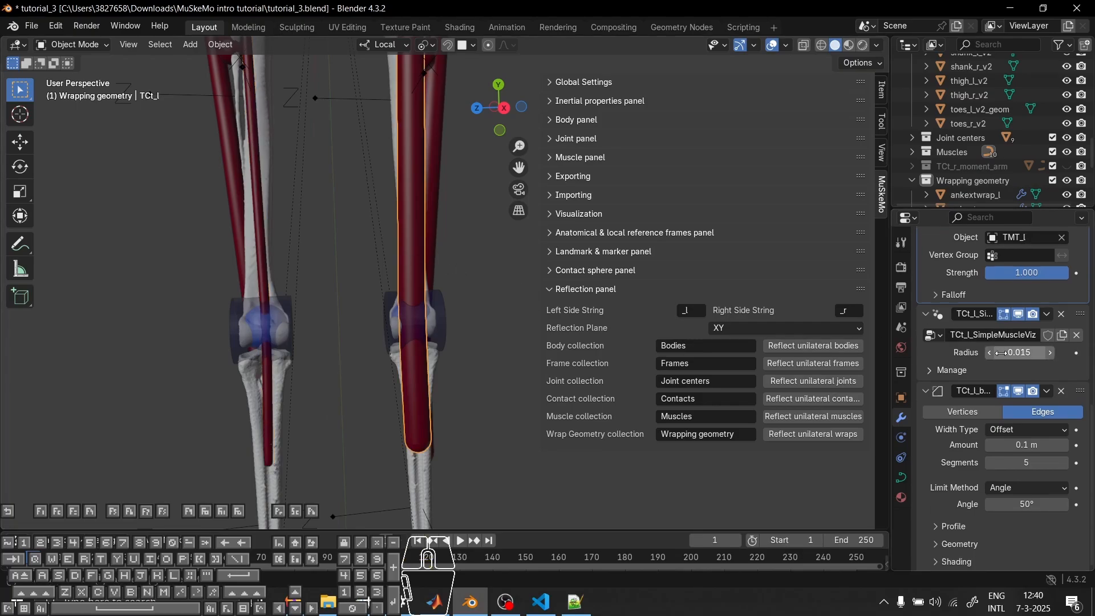
double_click(1004, 353)
click(1005, 353)
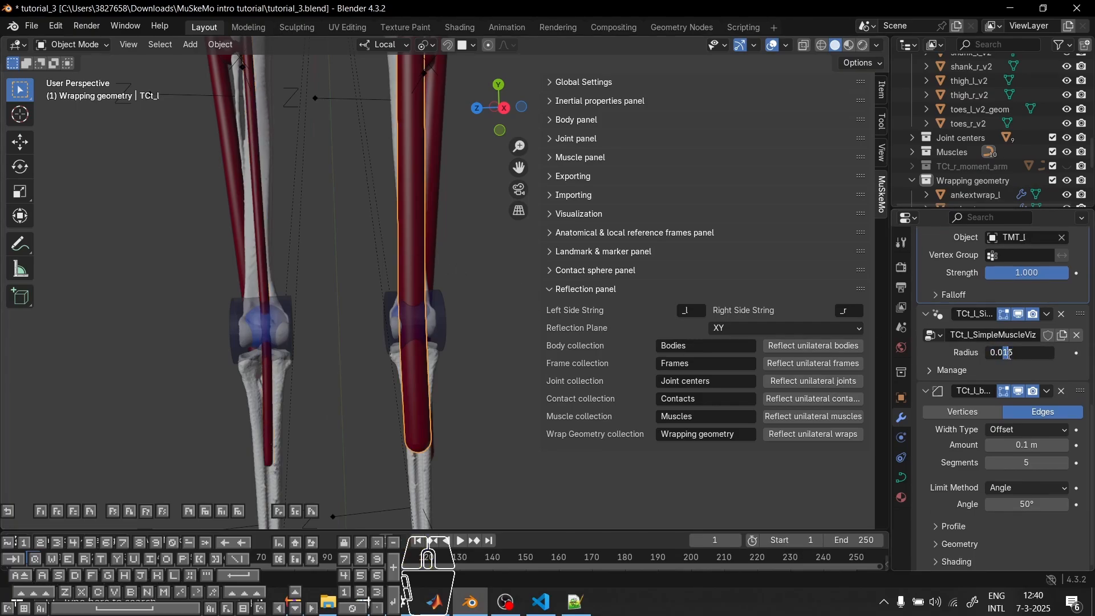
text(0)
key(Return)
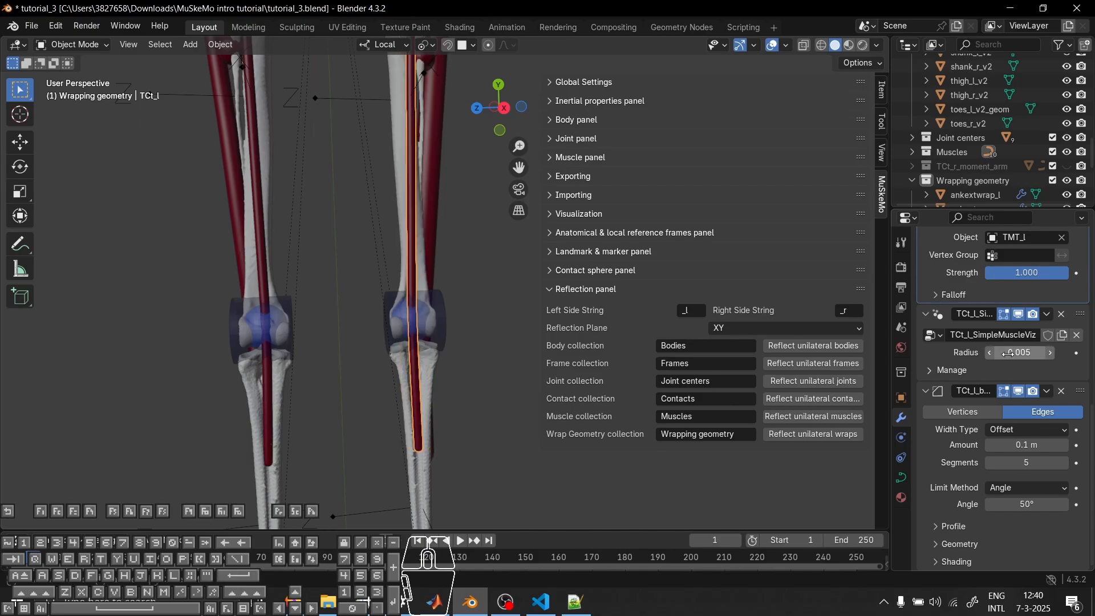
Examine both hindlimbs and the whole skeleton to compare the reflected left side with the right side
click(467, 433)
scroll(478, 396, down, 5)
middle_drag(478, 395, 427, 273)
middle_drag(371, 255, 425, 388)
click(433, 326)
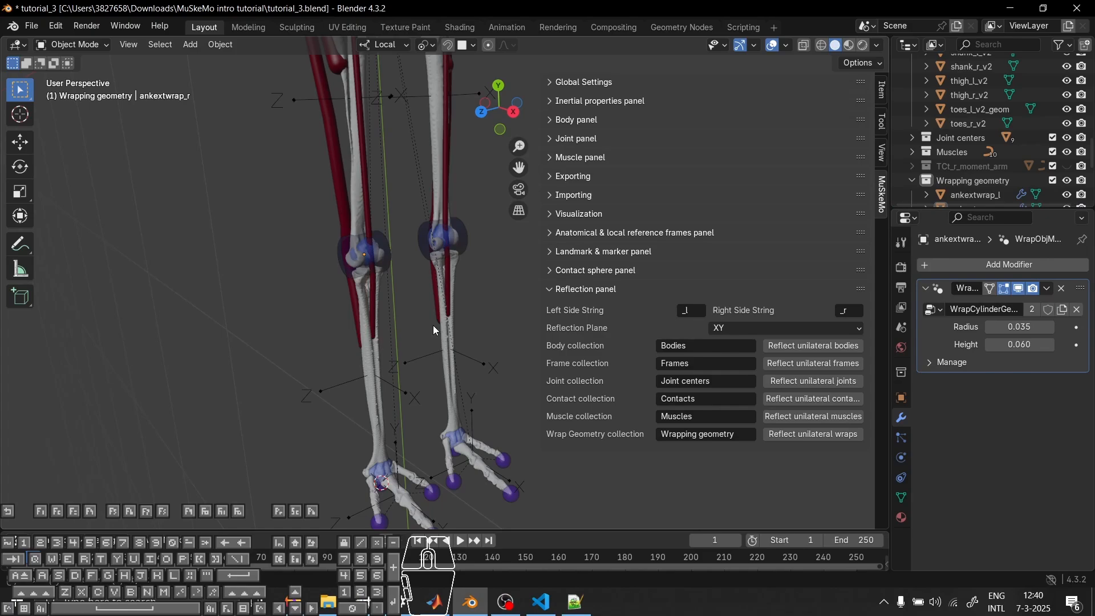
middle_drag(433, 325, 441, 367)
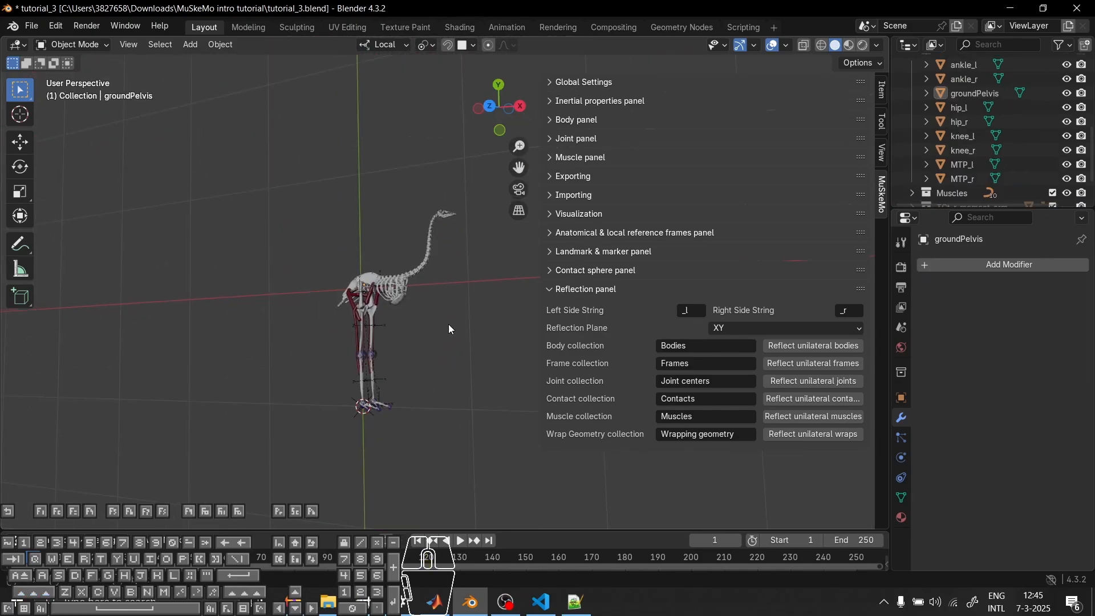
middle_drag(449, 328, 280, 372)
click(301, 317)
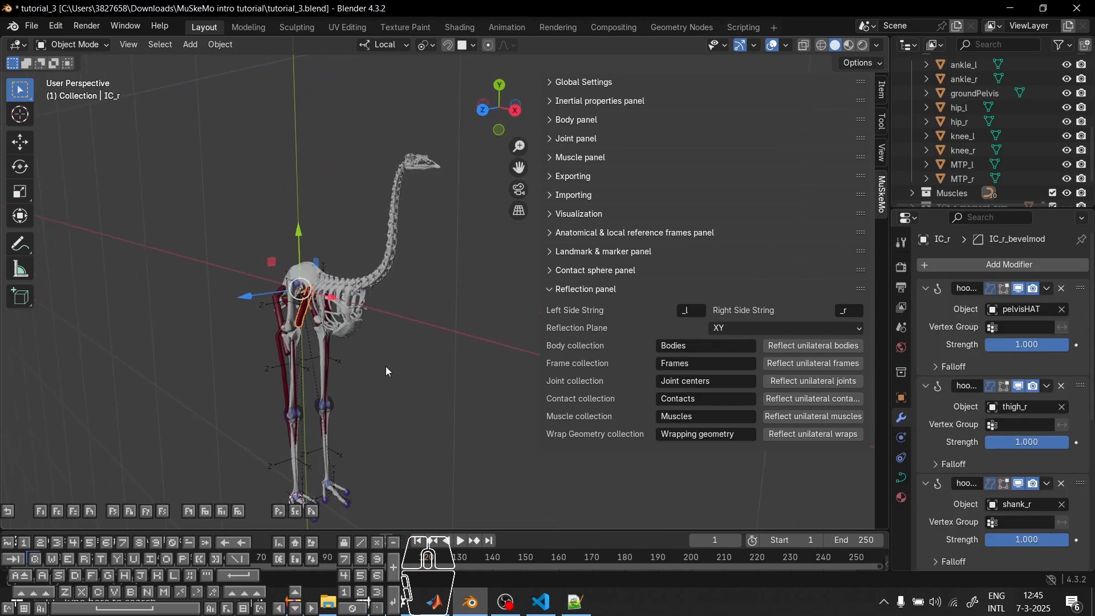
shift+middle_drag(388, 370, 424, 214)
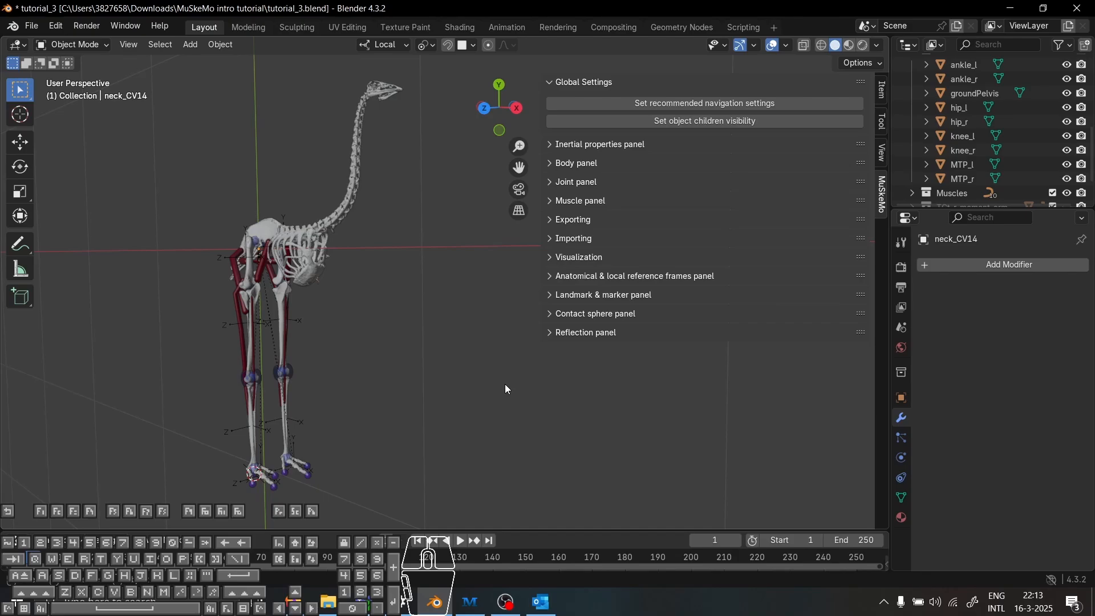
Create a folder named Emu_demo_model in the MuSkeMo intro tutorial folder and select it as the model export directory
click(572, 220)
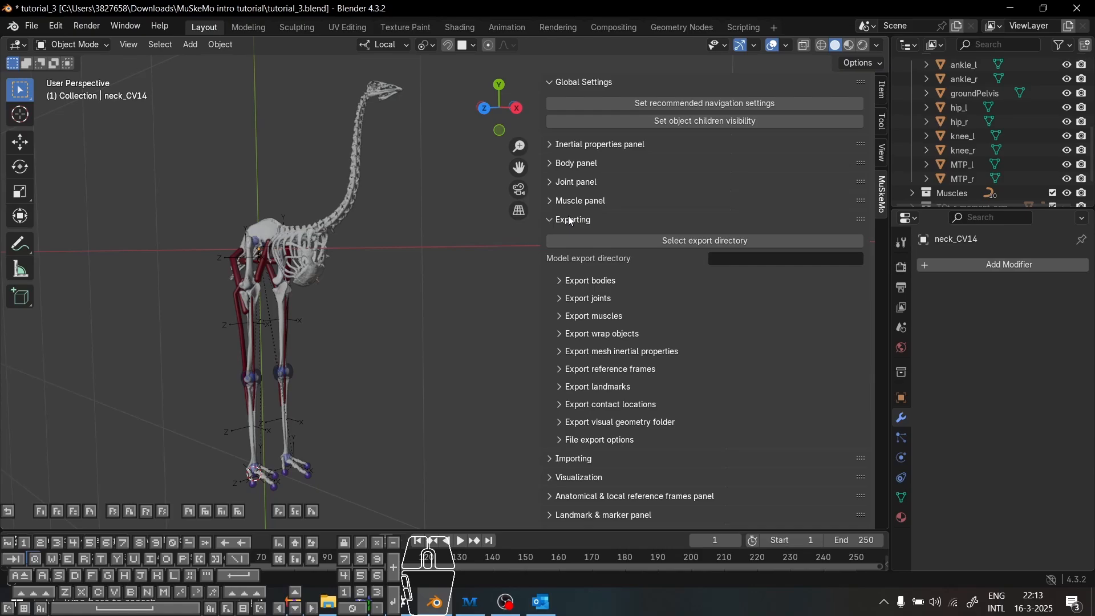
click(689, 241)
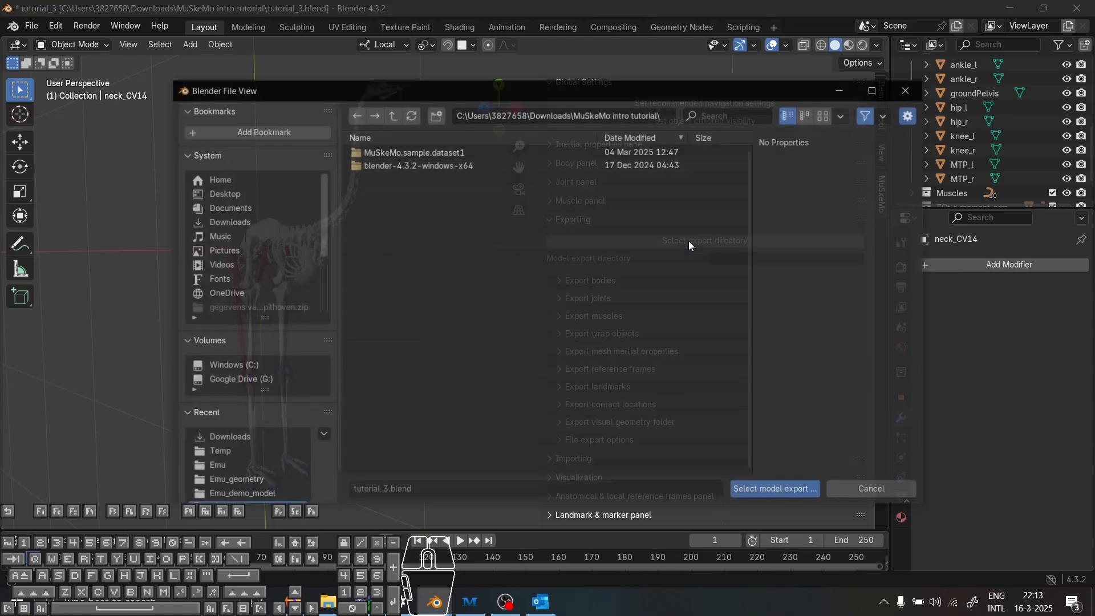
click(434, 115)
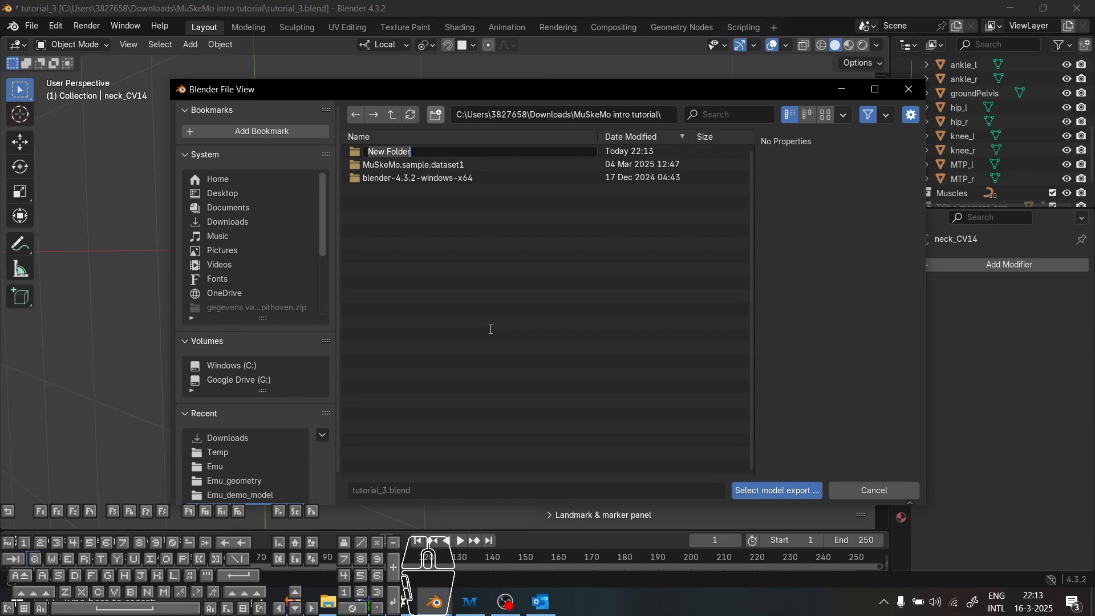
text(Emu_demo_model)
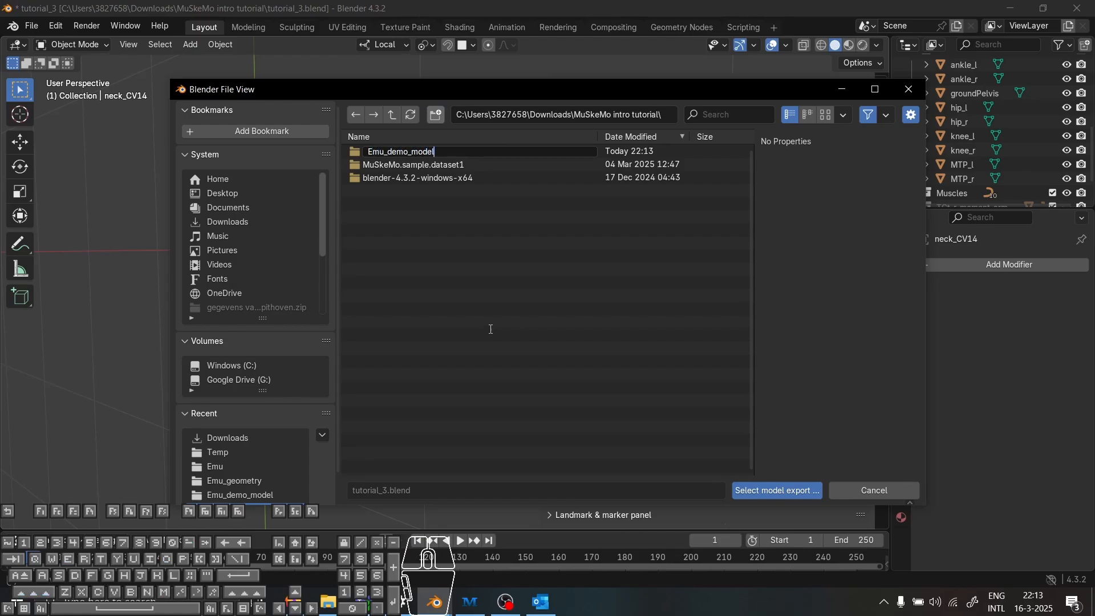
key(Return)
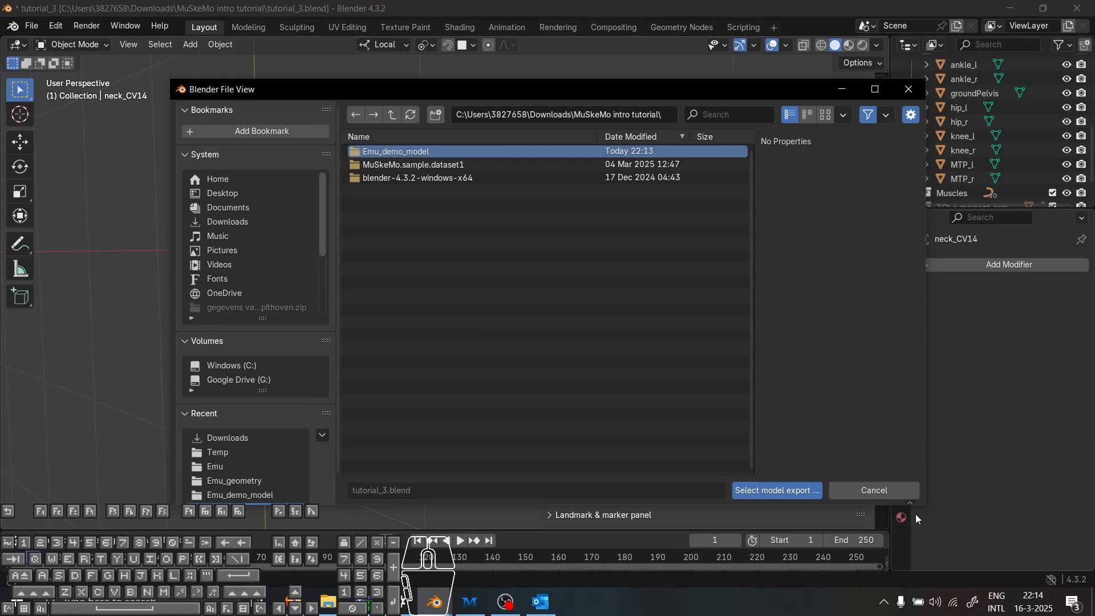
click(767, 494)
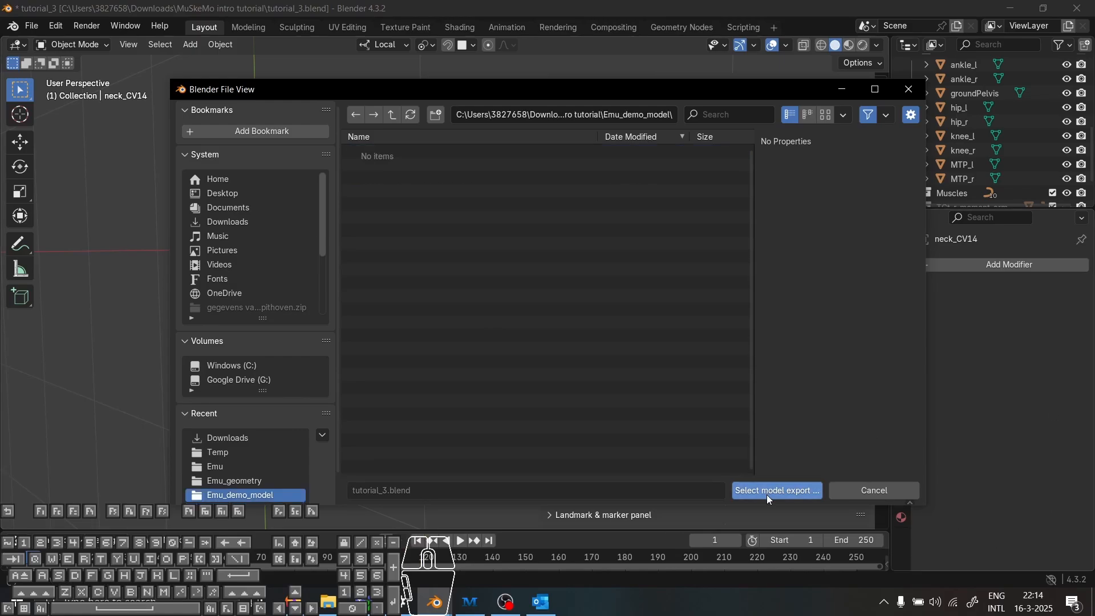
click(766, 494)
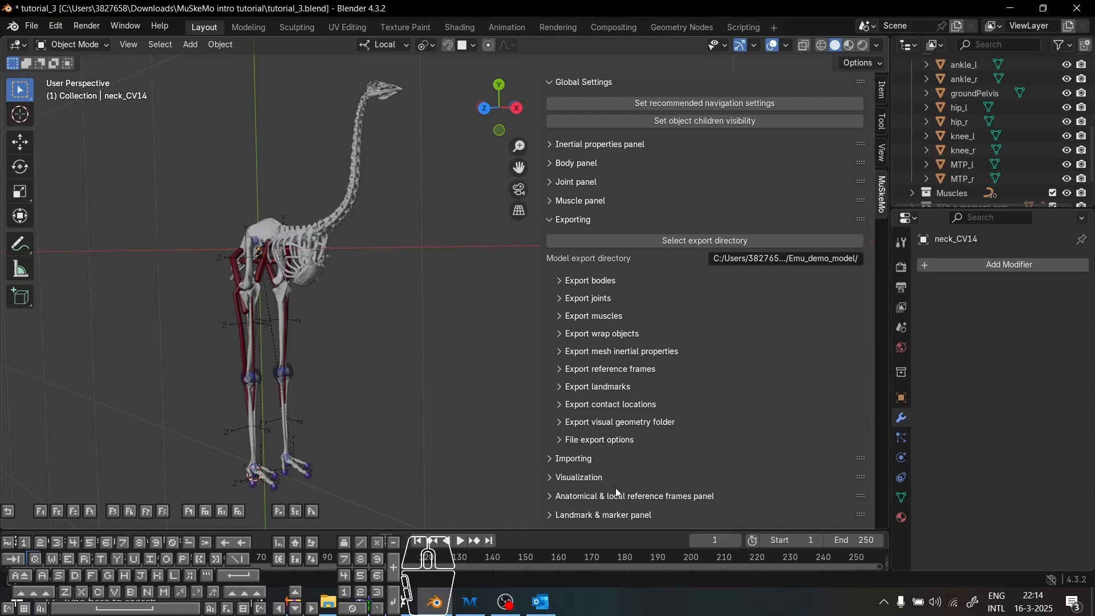
Examine the bodies in the Bodies collection and the custom properties of the pelvisHAT body, including its mass properties
click(600, 281)
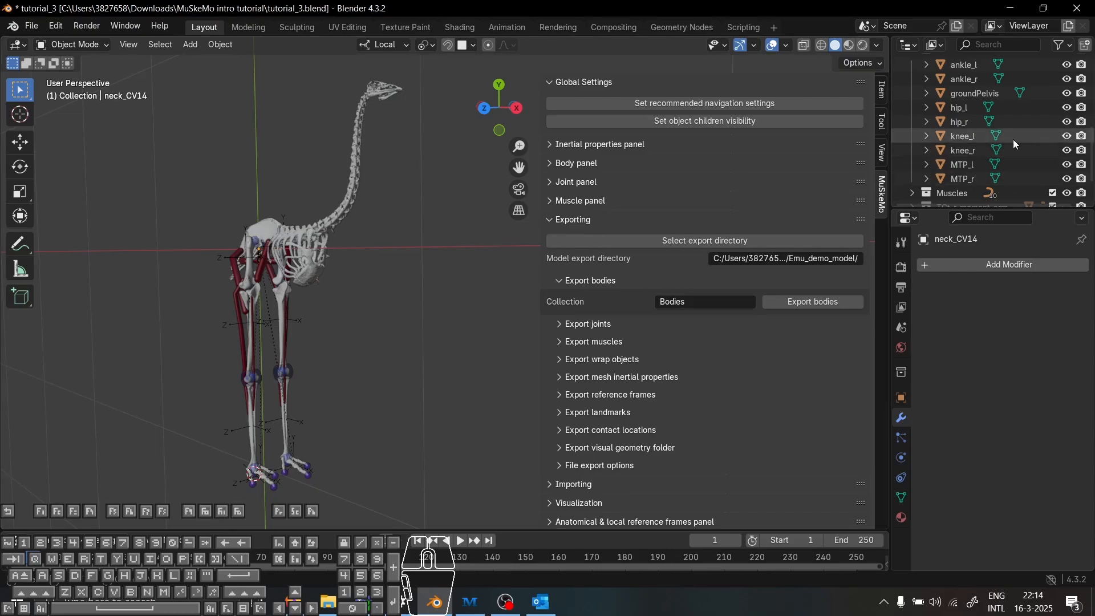
scroll(1007, 138, up, 3)
click(911, 137)
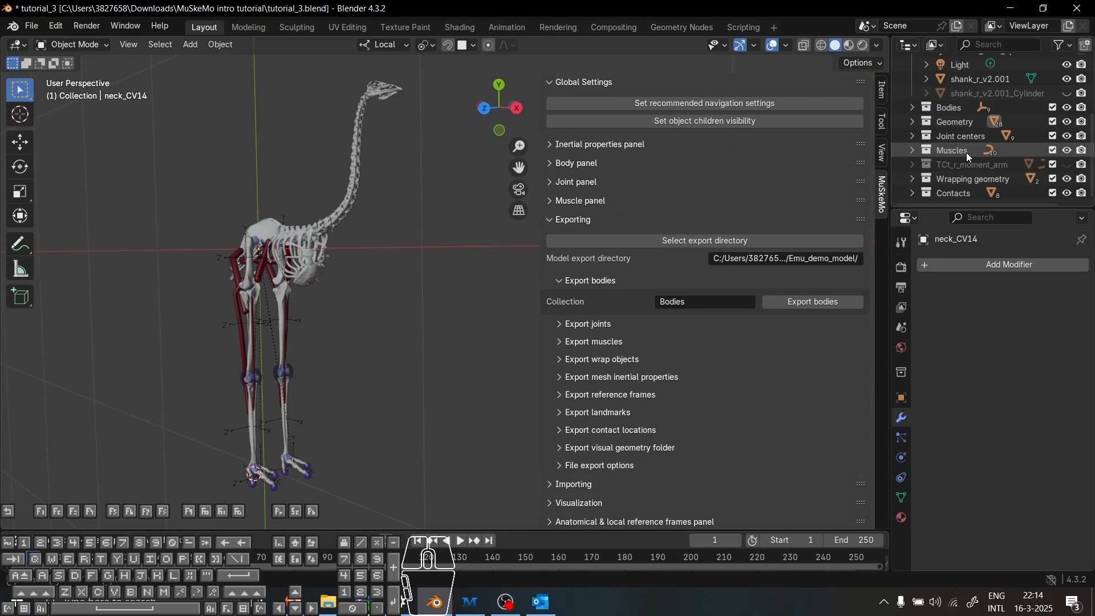
click(912, 108)
scroll(912, 107, down, 3)
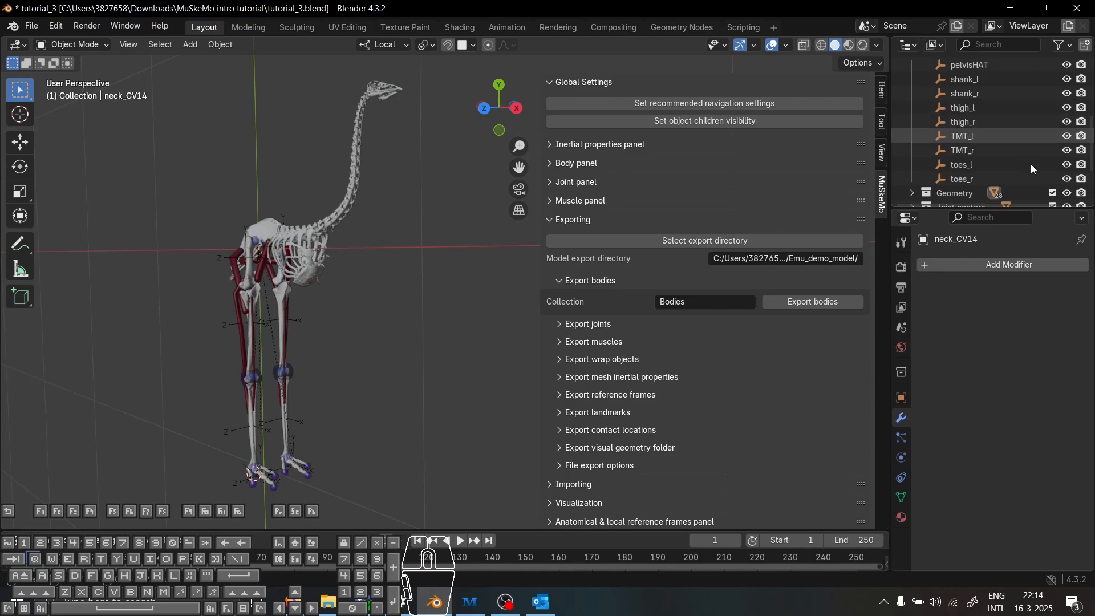
scroll(969, 114, up, 2)
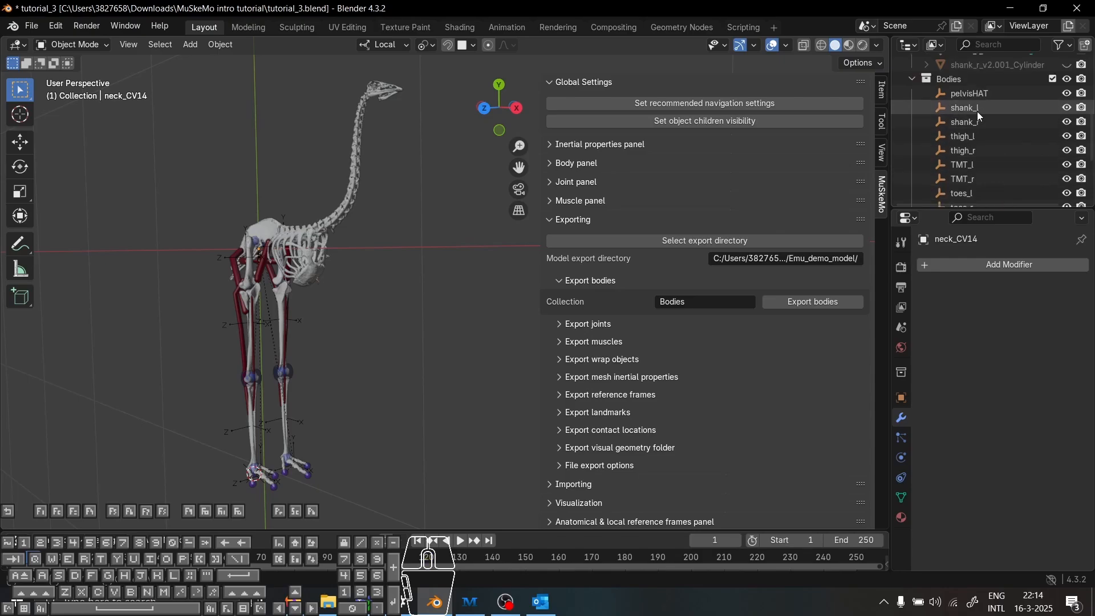
click(948, 80)
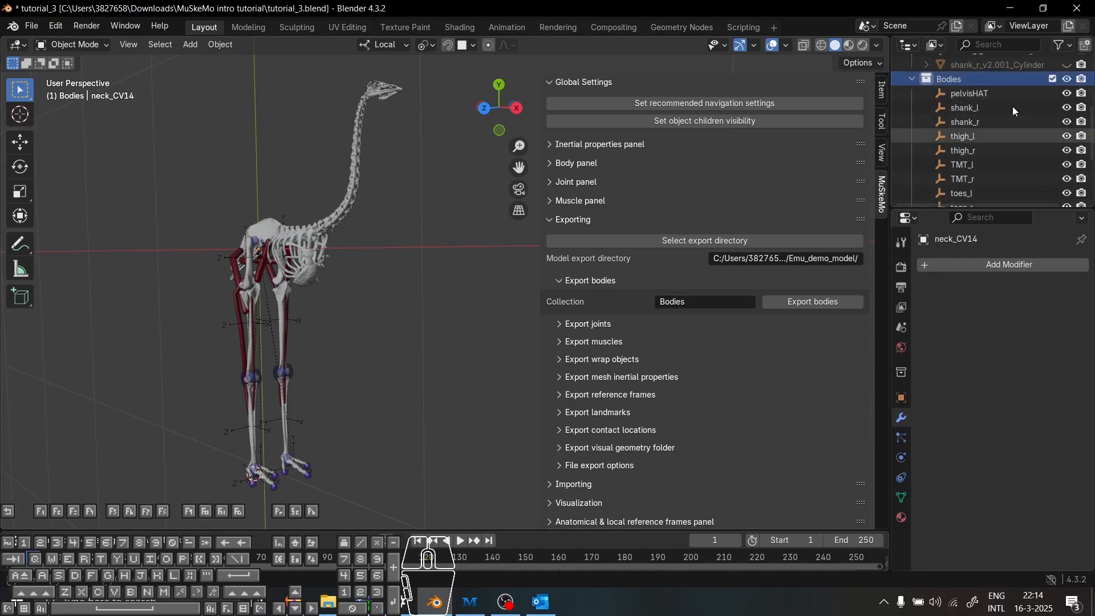
click(967, 94)
scroll(947, 512, down, 10)
scroll(956, 515, down, 5)
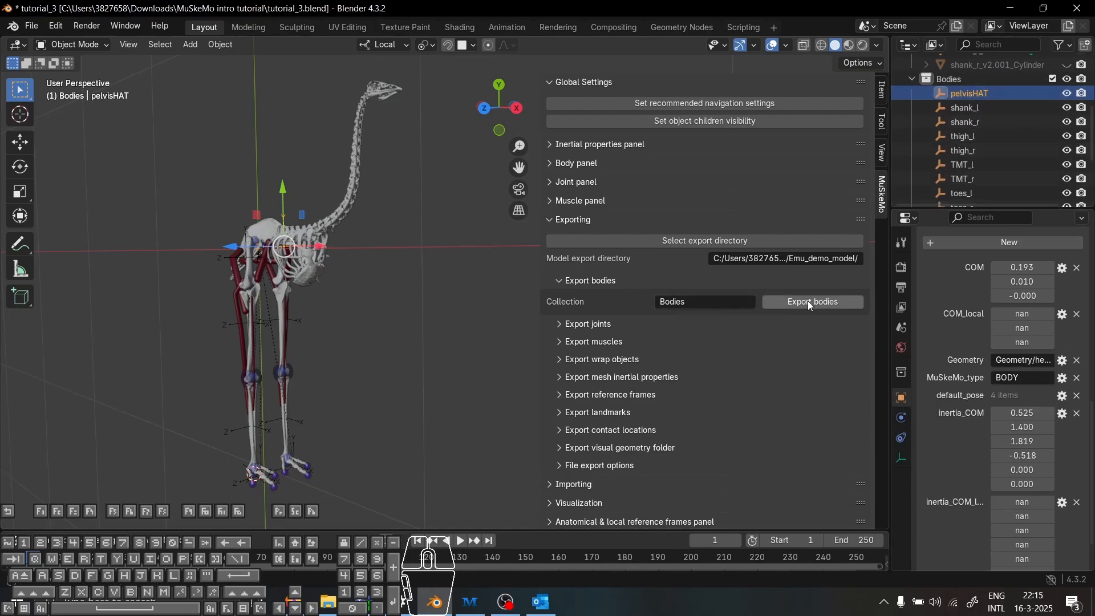
Export the Bodies collection as Bodies.csv and open the exported file from the Emu_demo_model folder in Notepad++ to view it
click(787, 301)
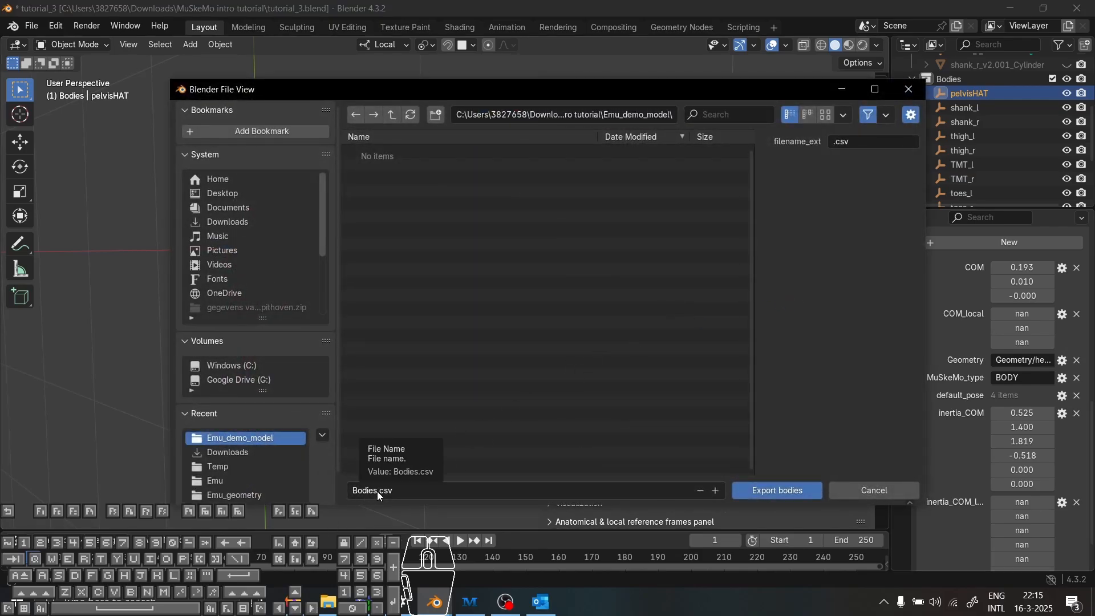
click(770, 491)
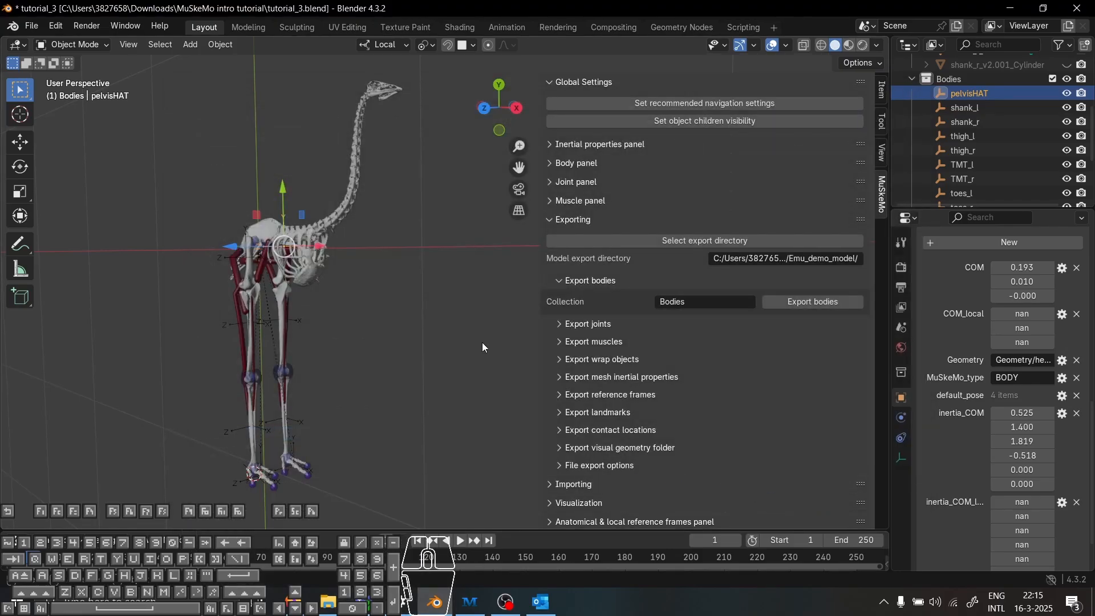
key(alt+Tab)
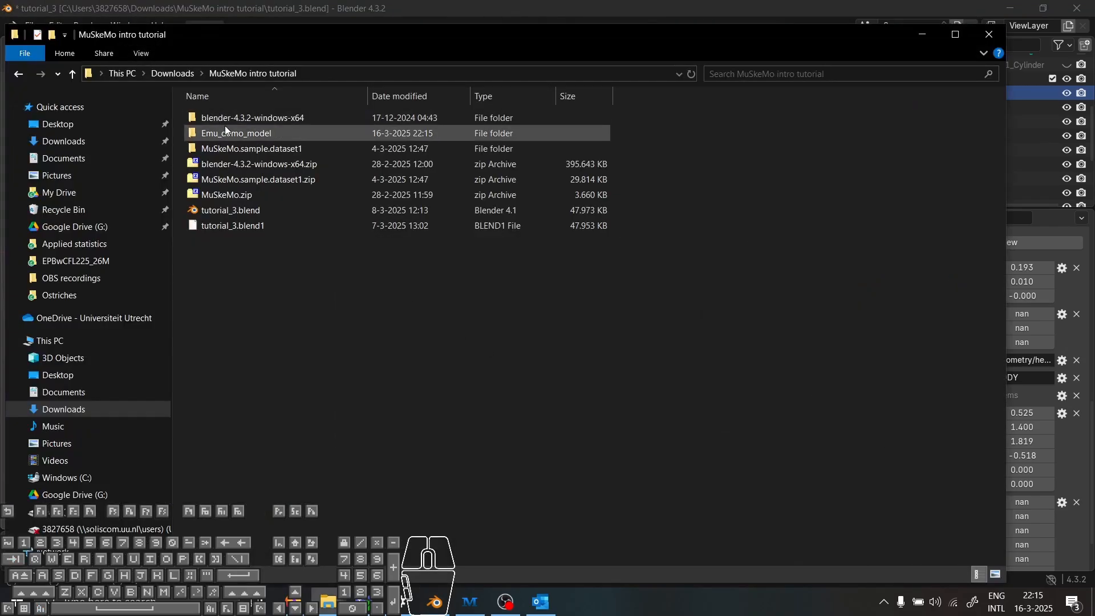
double_click(224, 139)
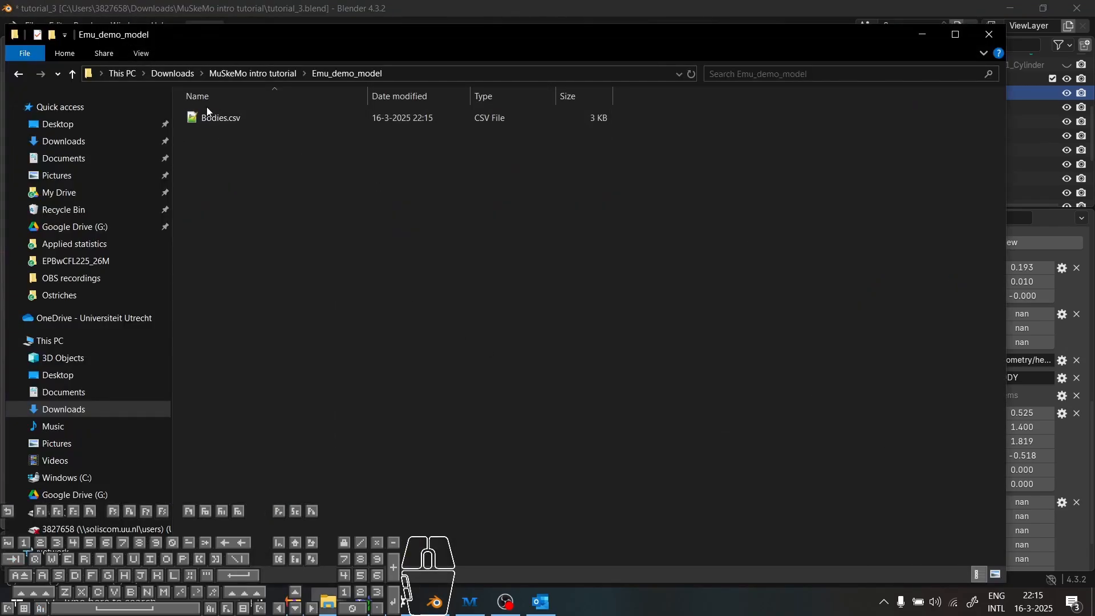
click(219, 116)
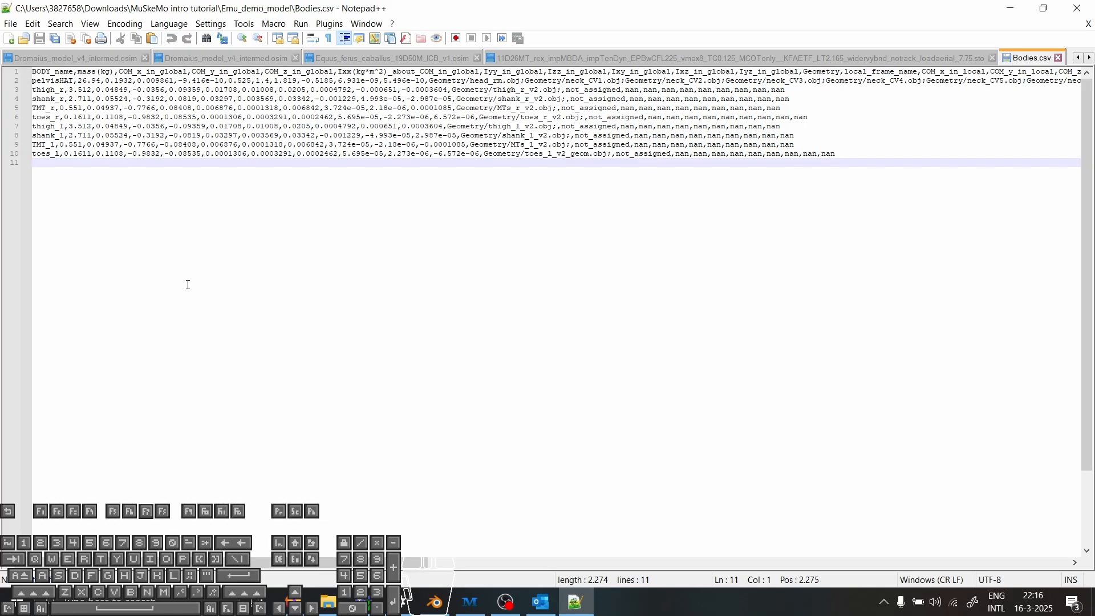
Return to Blender and export the Joint centers collection as Joint centers.csv into the Emu_demo_model folder
click(446, 609)
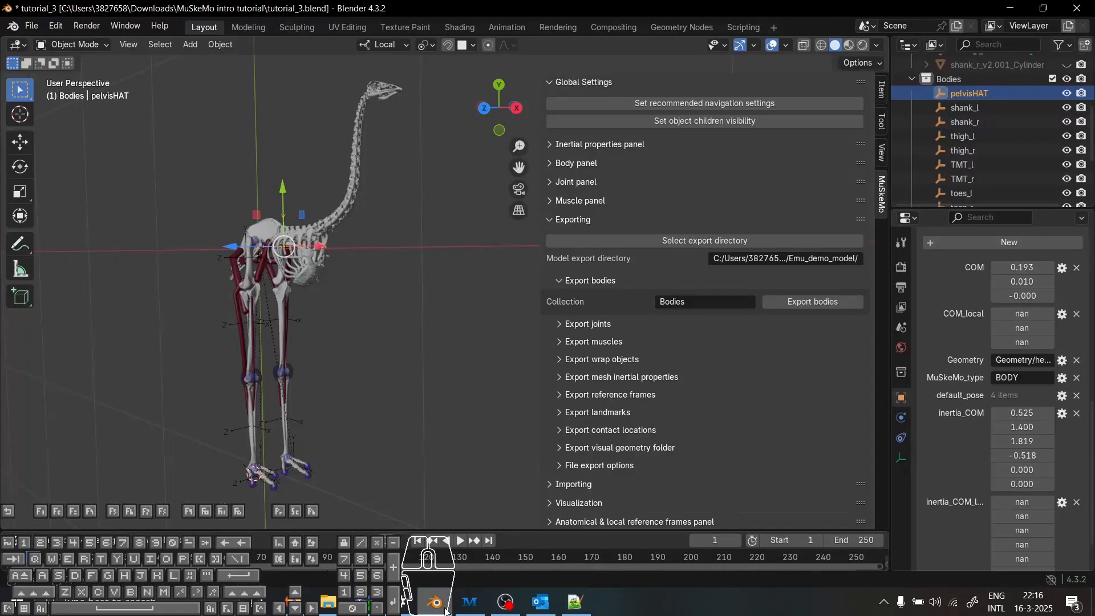
click(590, 281)
click(587, 298)
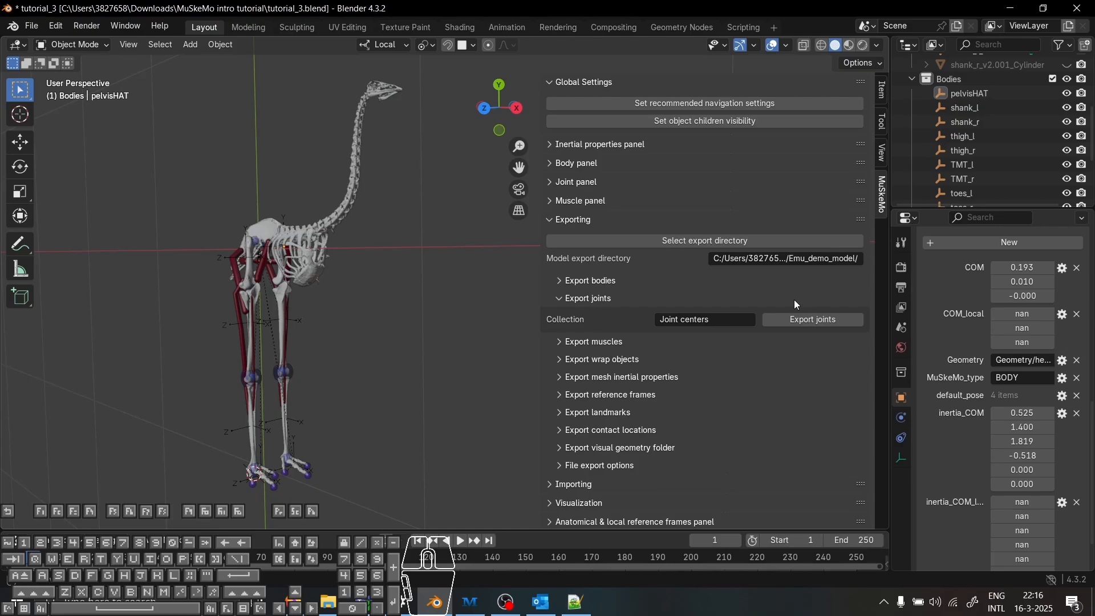
click(797, 320)
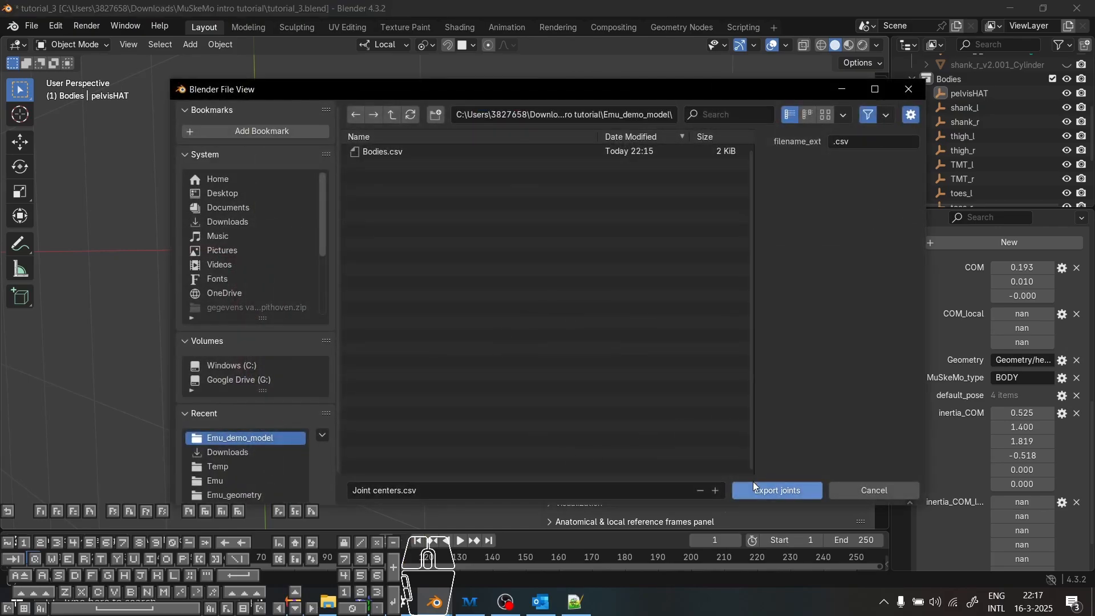
click(754, 488)
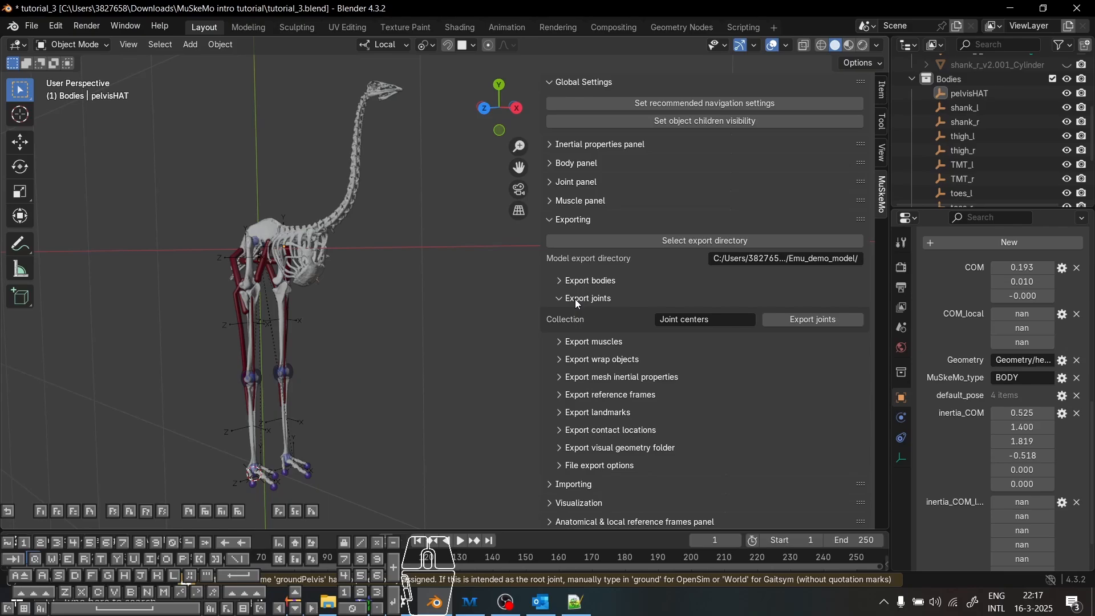
click(612, 301)
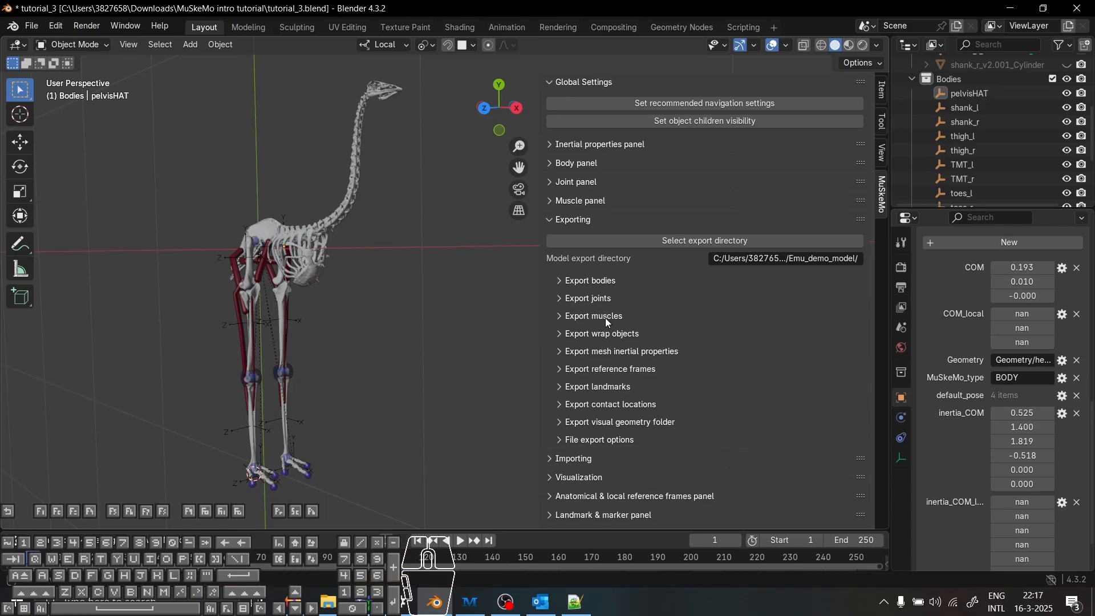
Export the Muscles collection as Muscles.csv into the Emu_demo_model folder
click(606, 317)
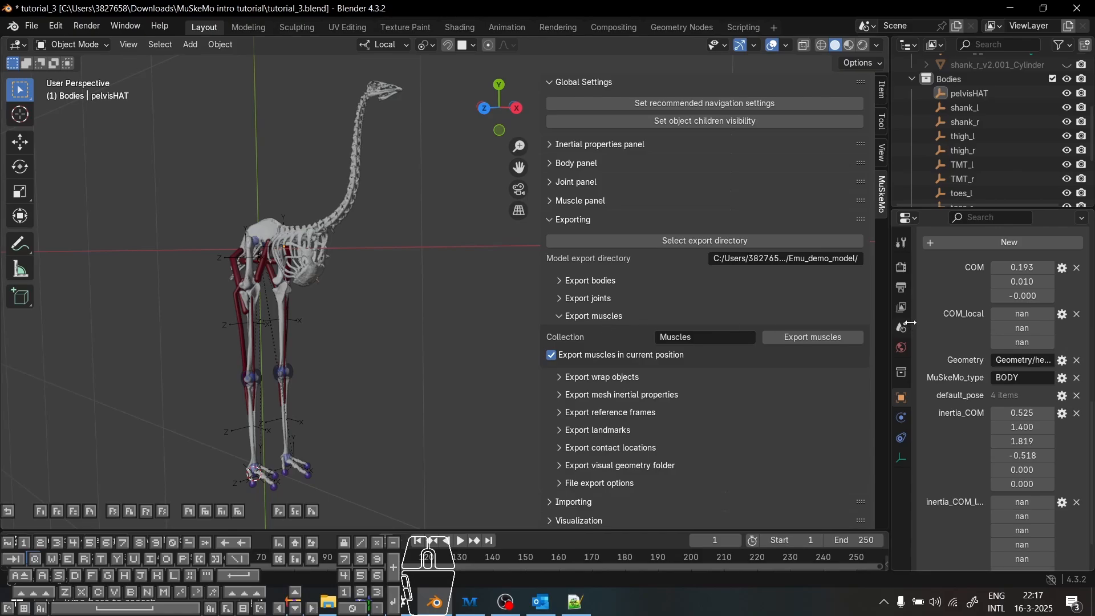
click(812, 339)
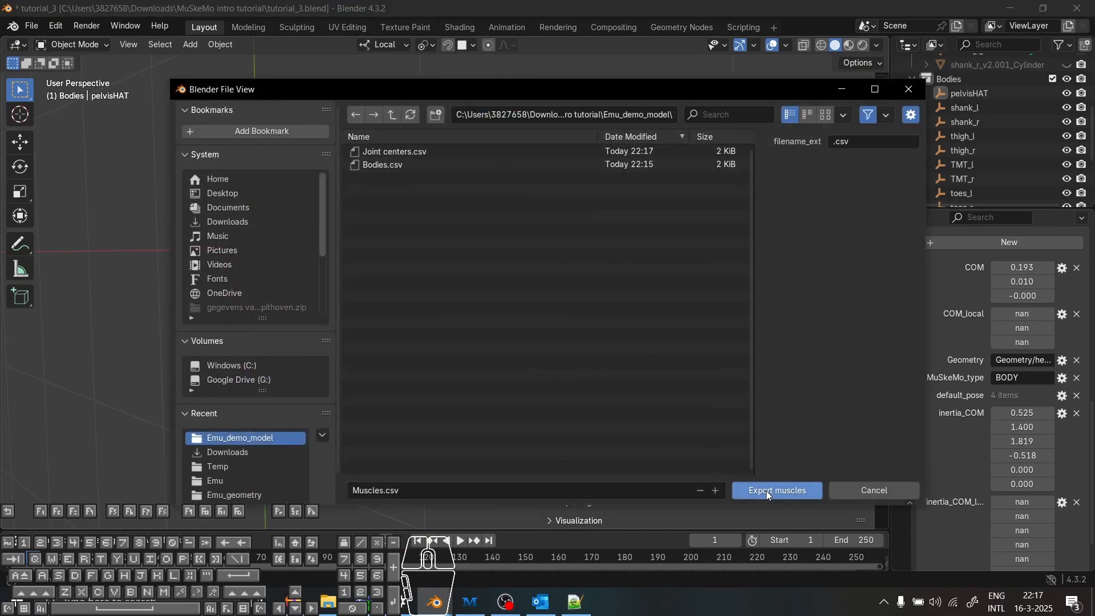
click(767, 494)
click(614, 318)
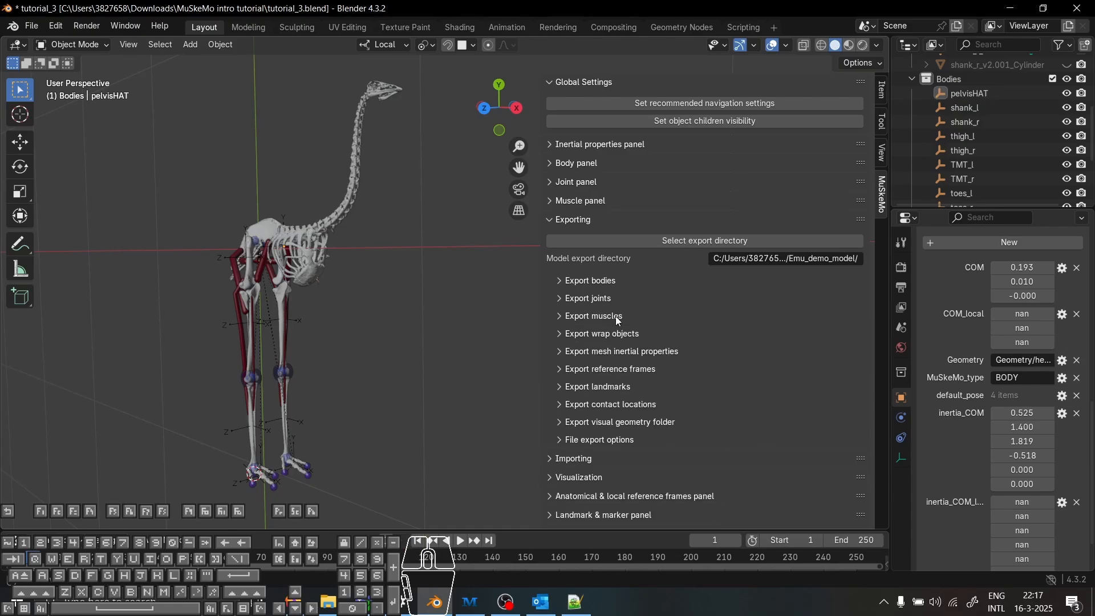
Export the wrap objects of the Wrapping geometry collection as Wrapping geometry.csv
click(608, 337)
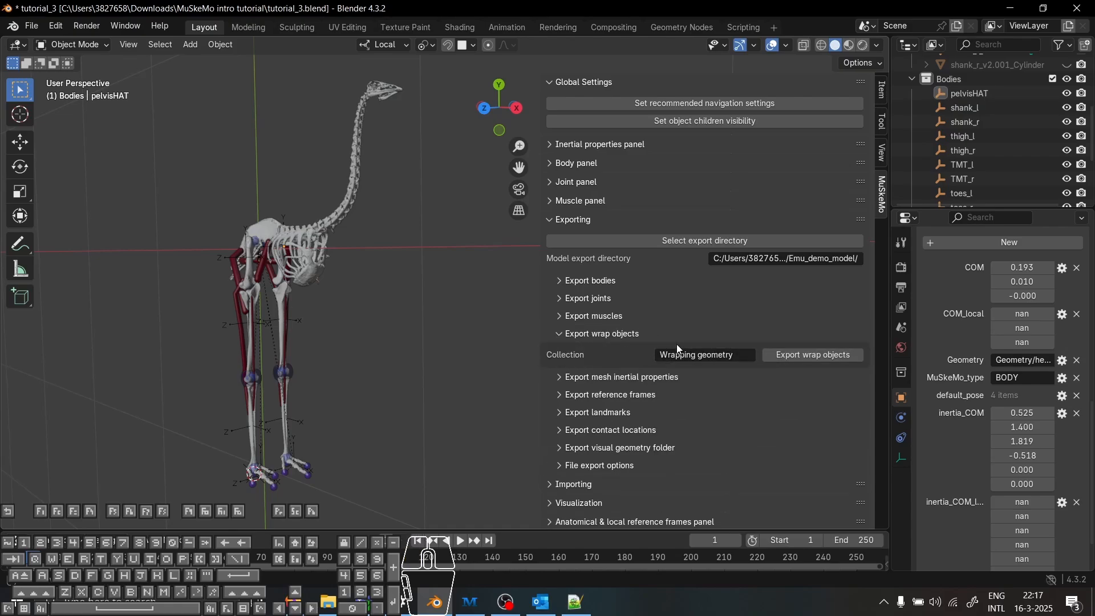
click(793, 354)
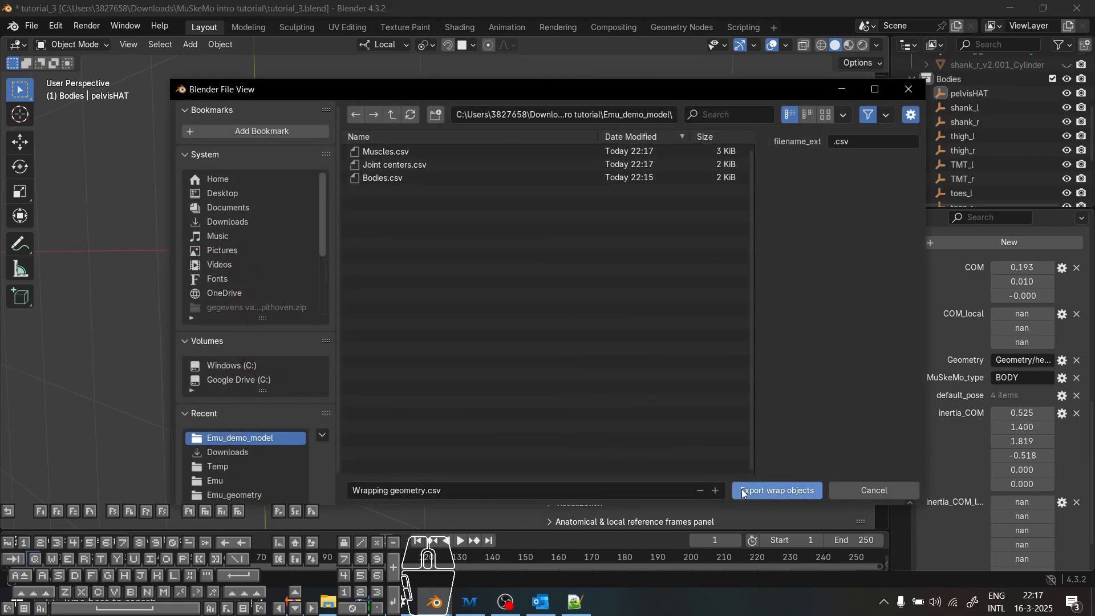
click(743, 491)
click(601, 333)
Unhide the Skin outlines collection to inspect its meshes, and review the export settings for mesh inertial properties and reference frames
click(591, 352)
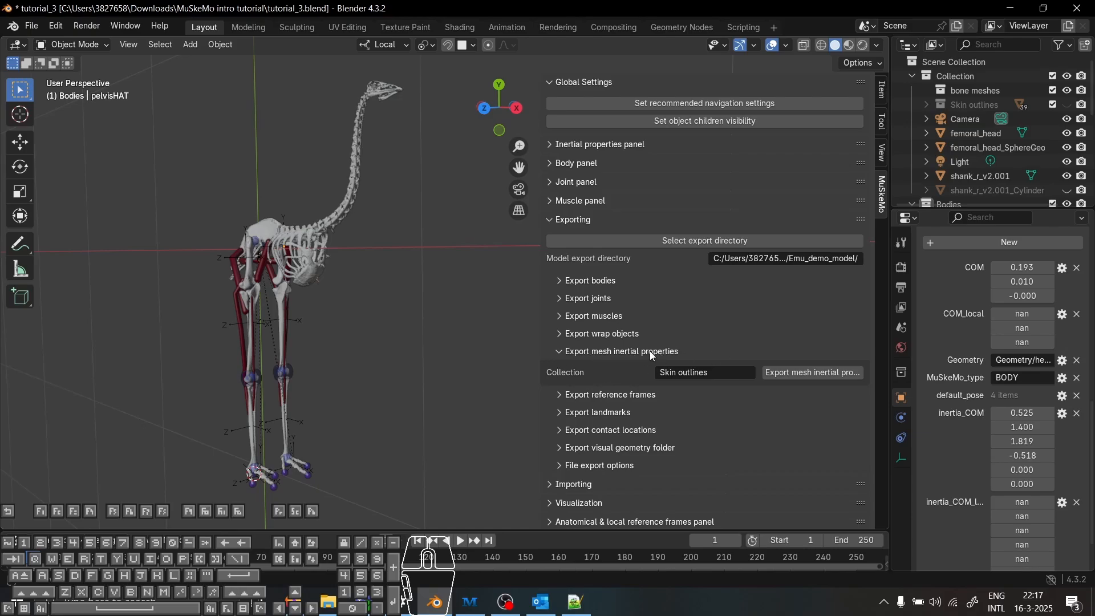
click(1068, 105)
middle_drag(249, 217, 434, 295)
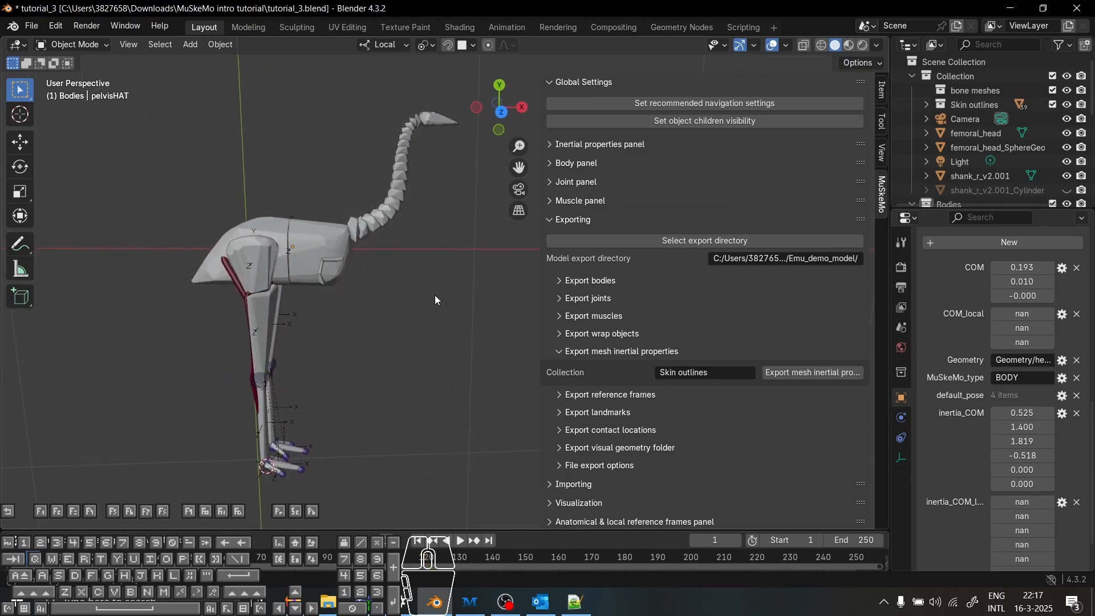
click(343, 246)
mouse_move(379, 286)
middle_down()
mouse_move(292, 290)
mouse_move(359, 279)
middle_up()
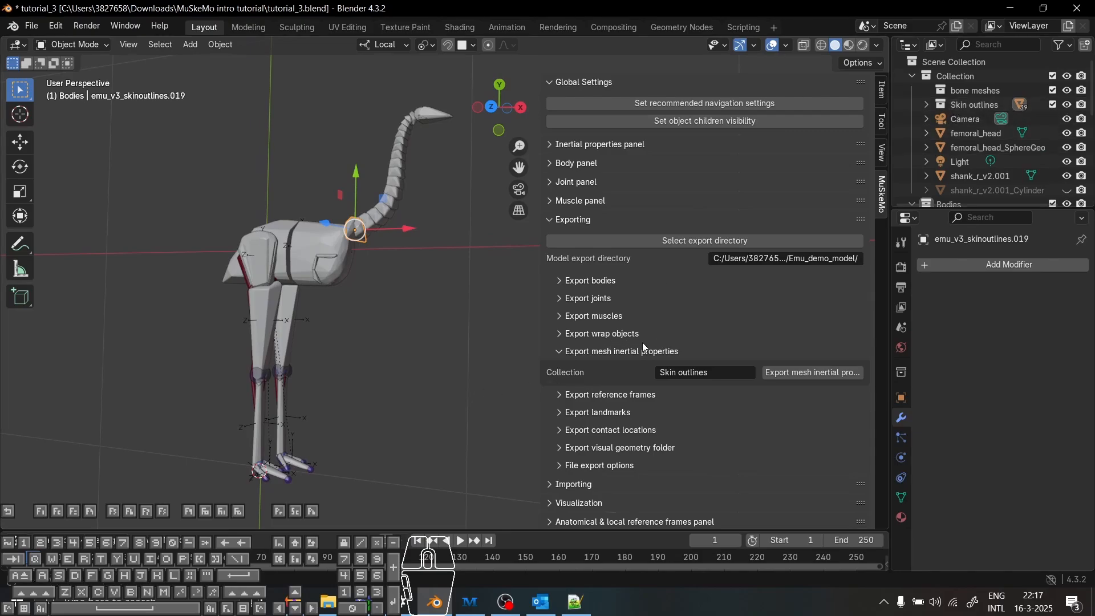
click(630, 353)
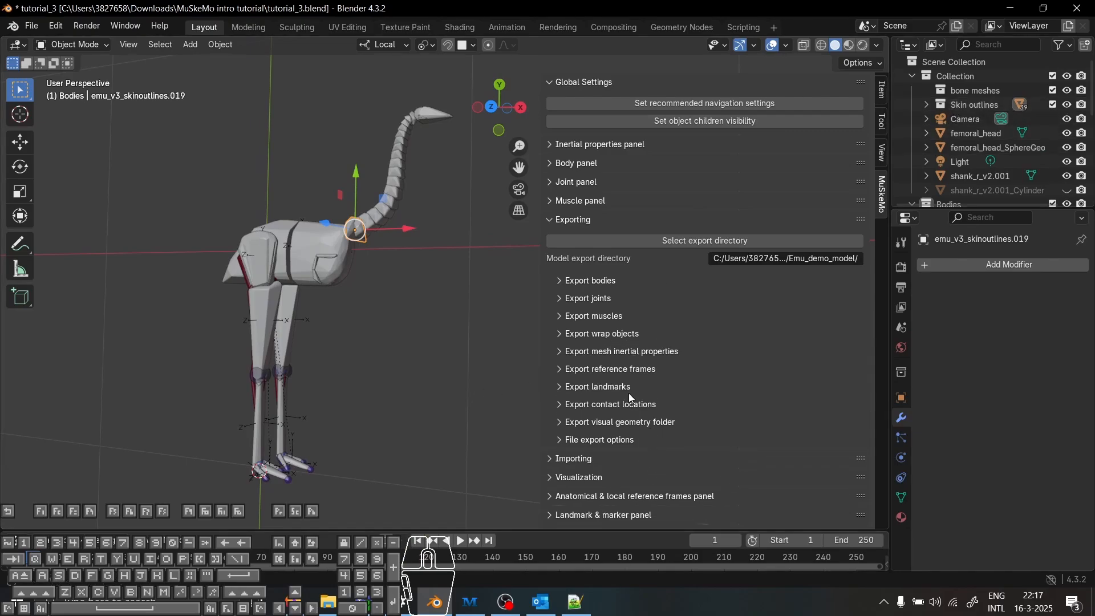
click(604, 369)
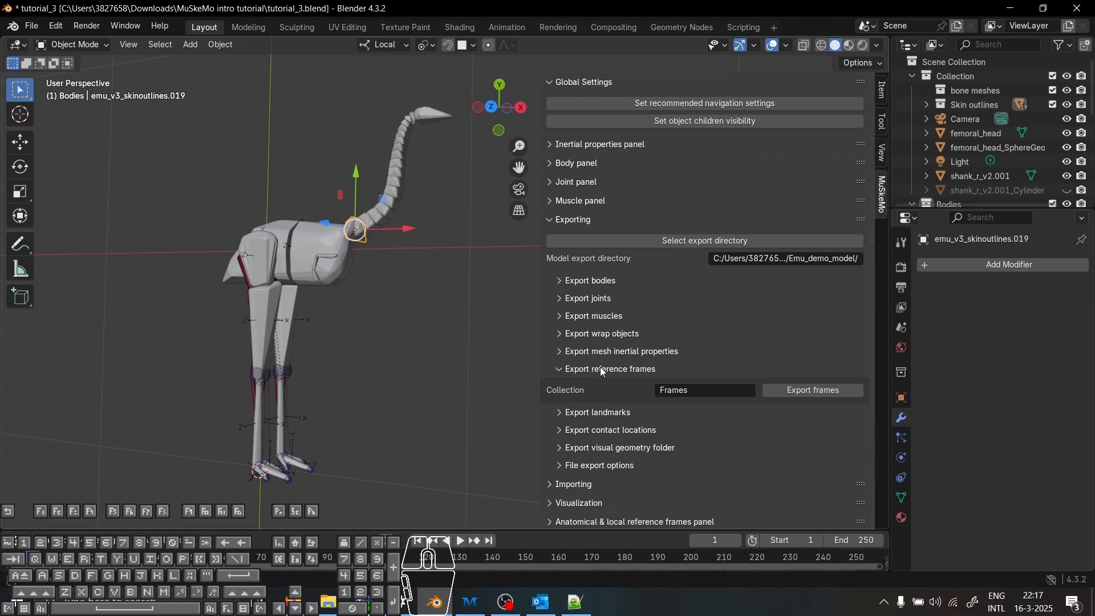
click(587, 370)
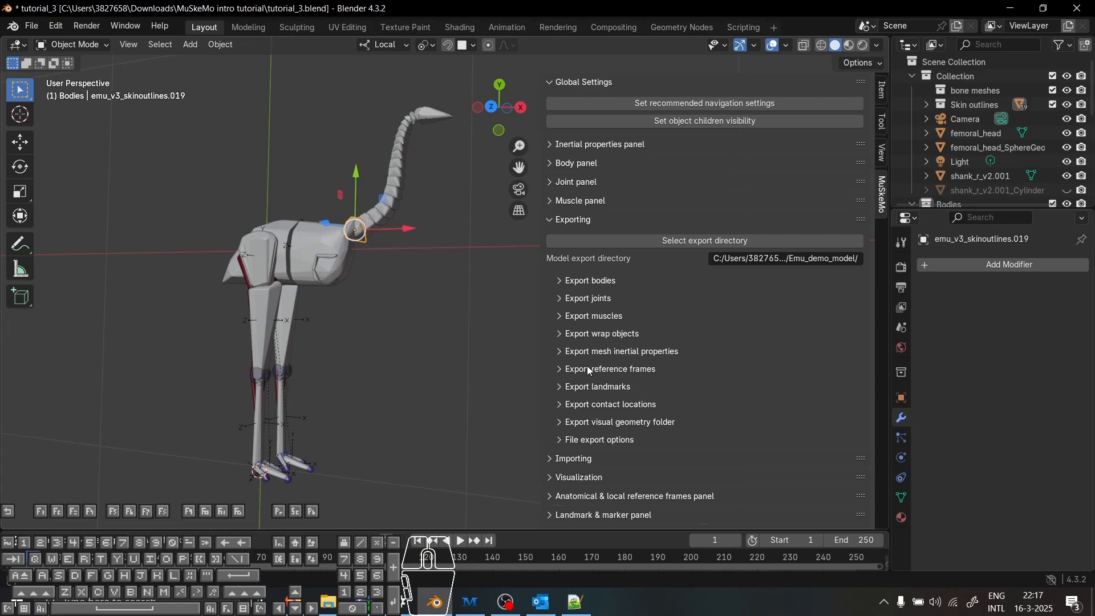
Export the contact locations of the Contacts collection as Contacts.csv and the Geometry collection as a visual geometry folder
click(627, 403)
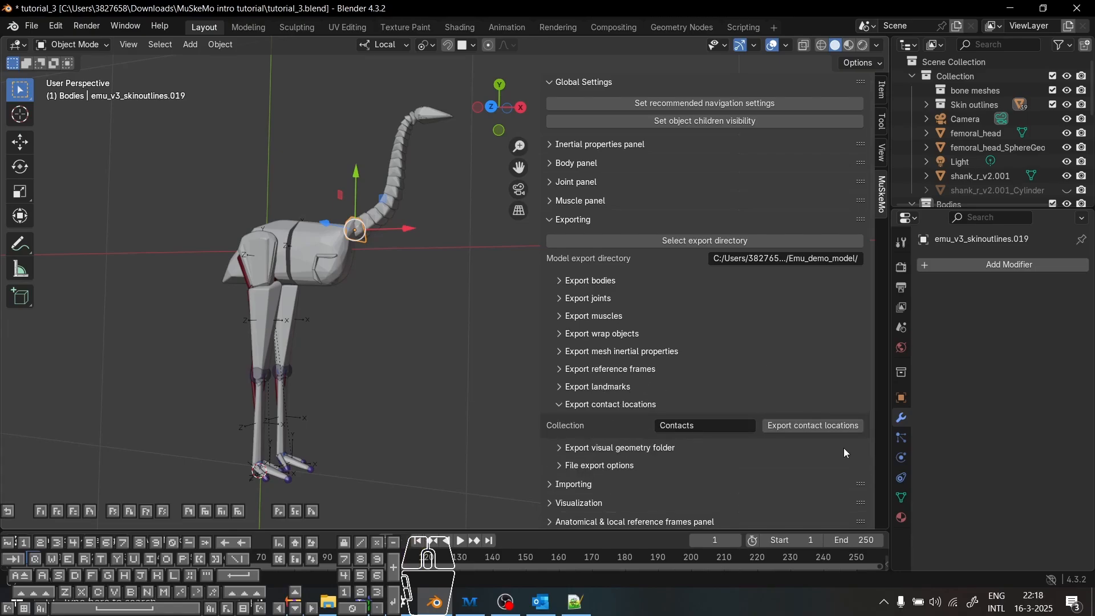
click(776, 427)
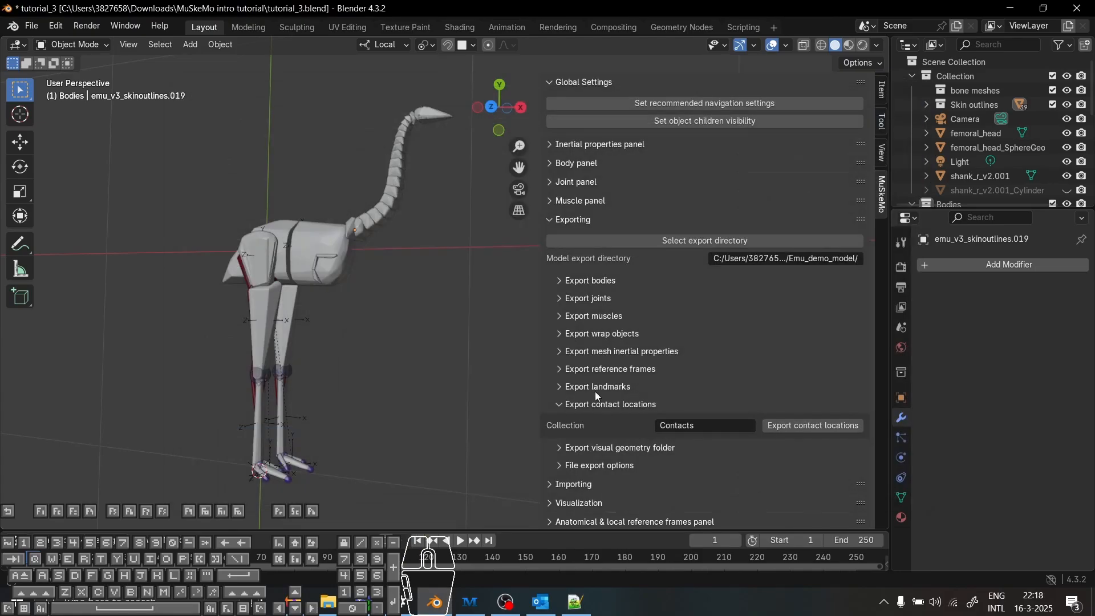
click(601, 403)
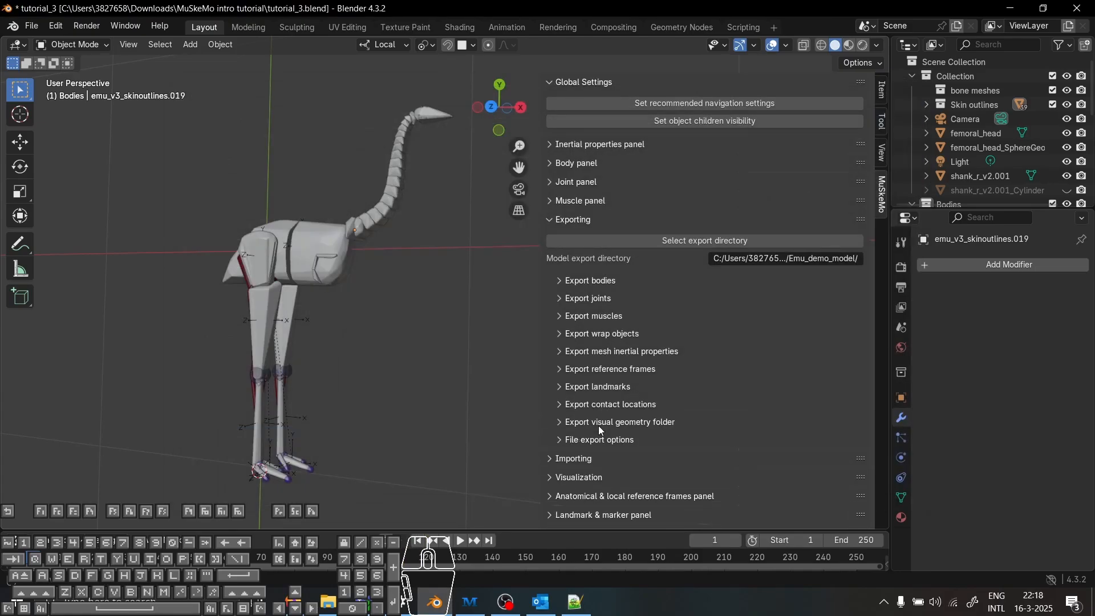
click(598, 426)
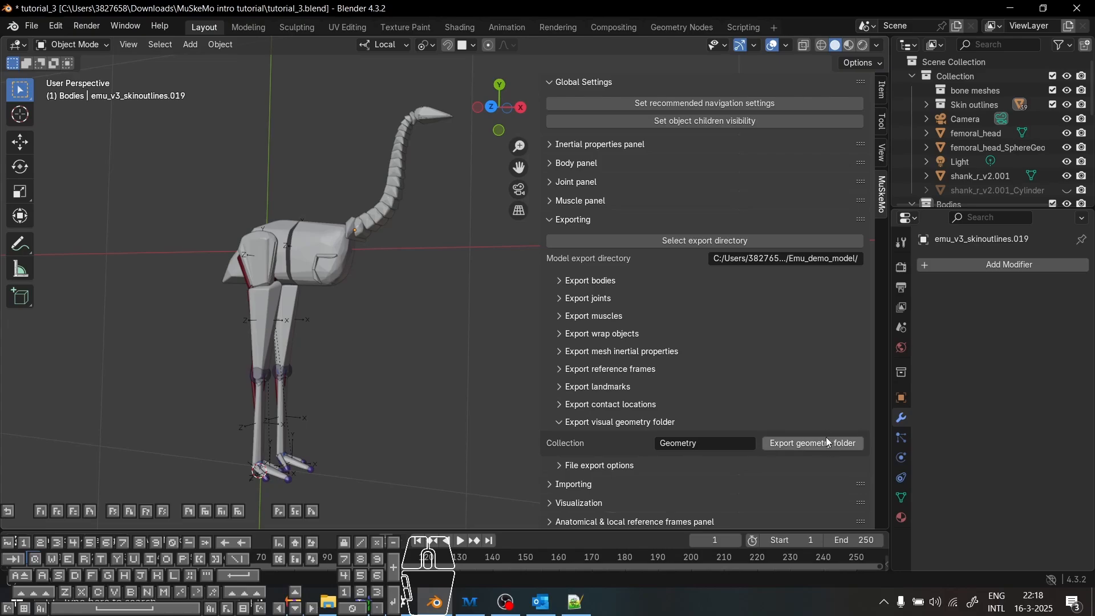
click(798, 443)
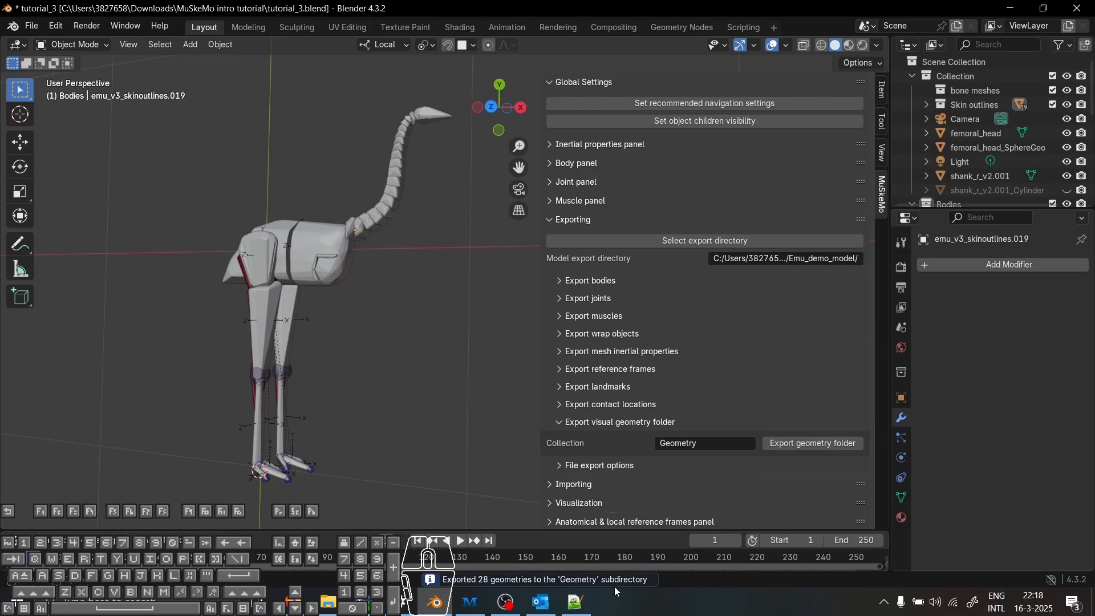
Switch to File Explorer and examine the exported CSV files in Emu_demo_model and the OBJ files in its Geometry subfolder
click(330, 603)
click(404, 533)
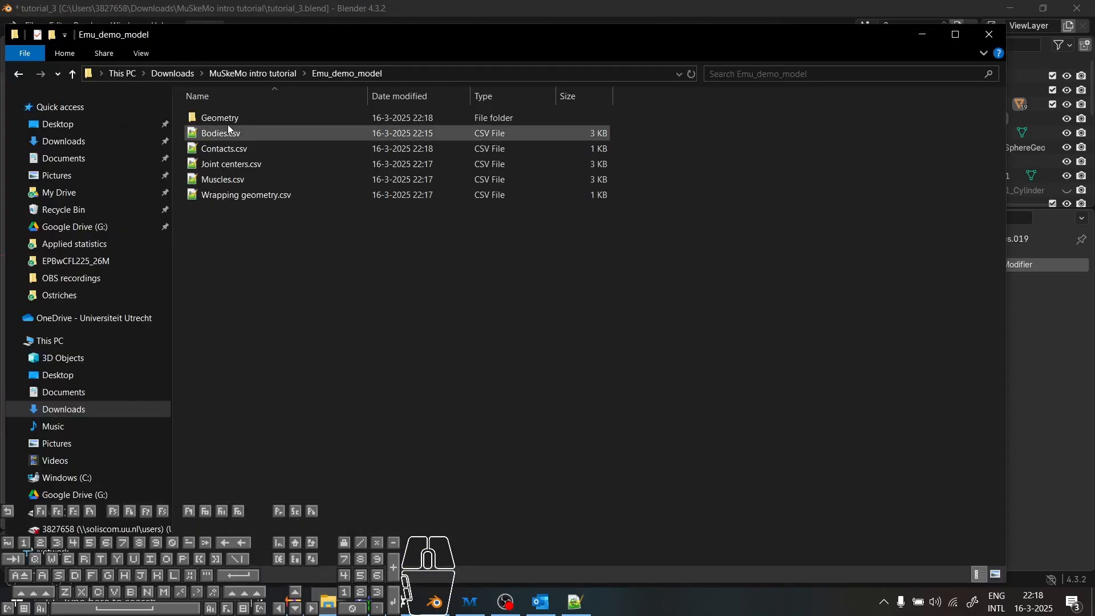
double_click(218, 118)
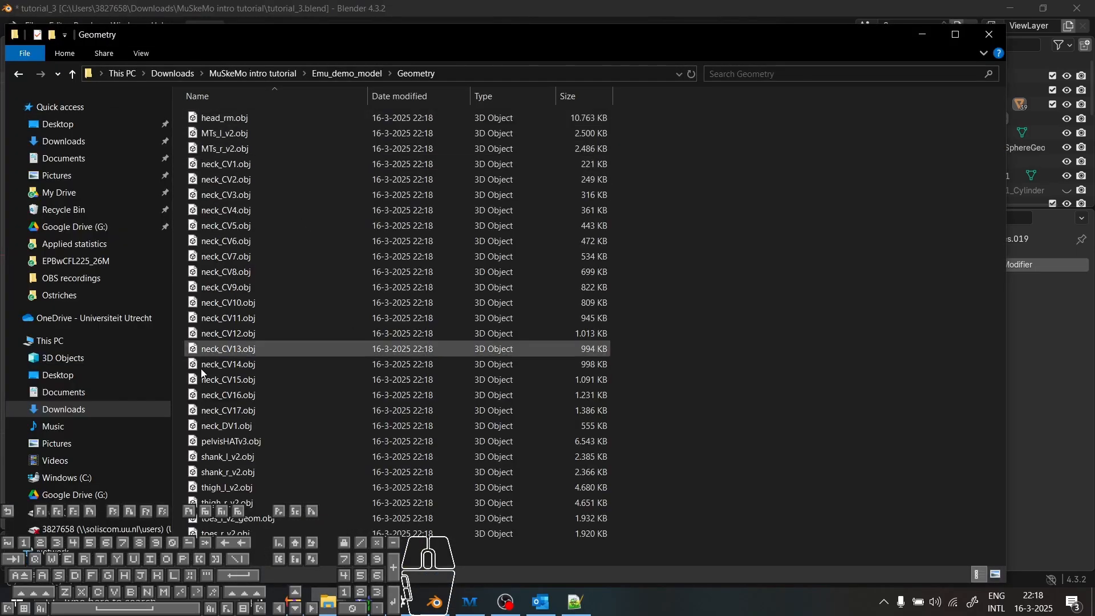
drag(228, 545, 215, 118)
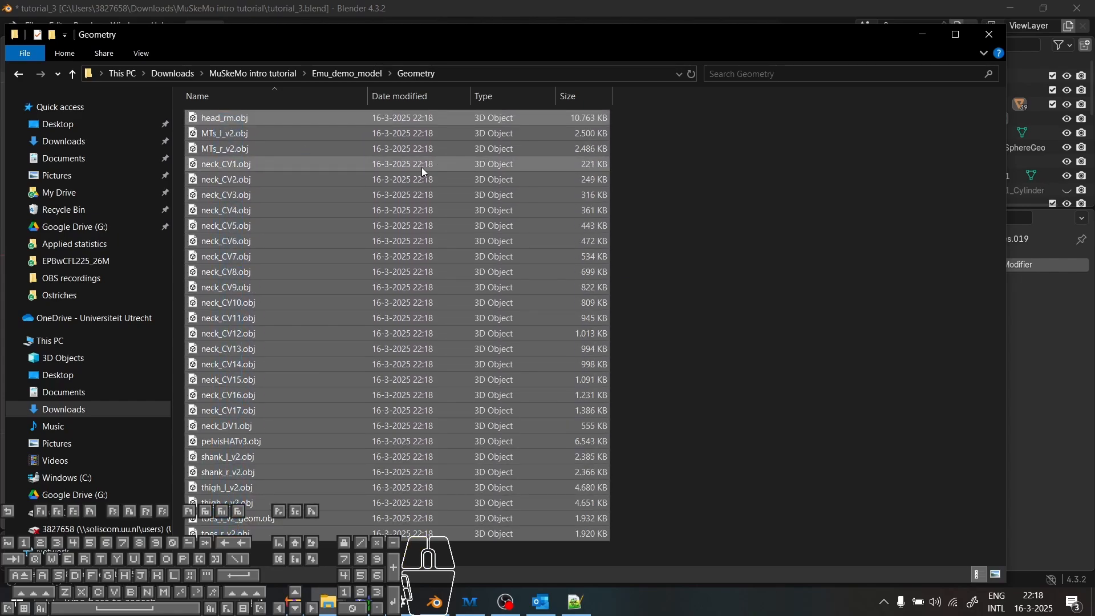
Return to Blender from the Geometry folder and review the file export options for filetype, delimiter, significant digits and number format
click(777, 292)
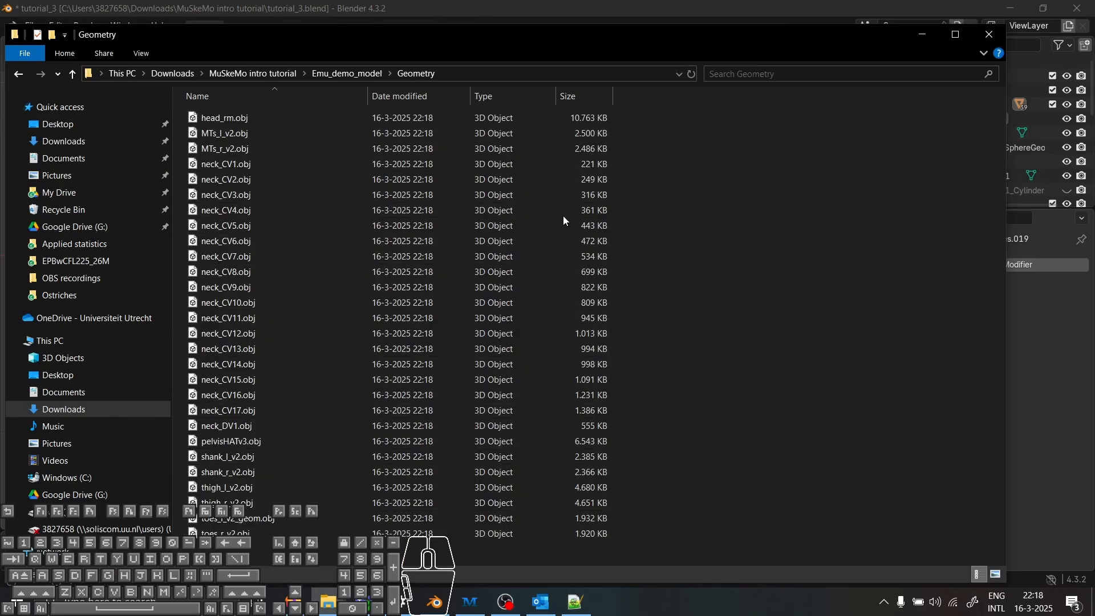
click(227, 487)
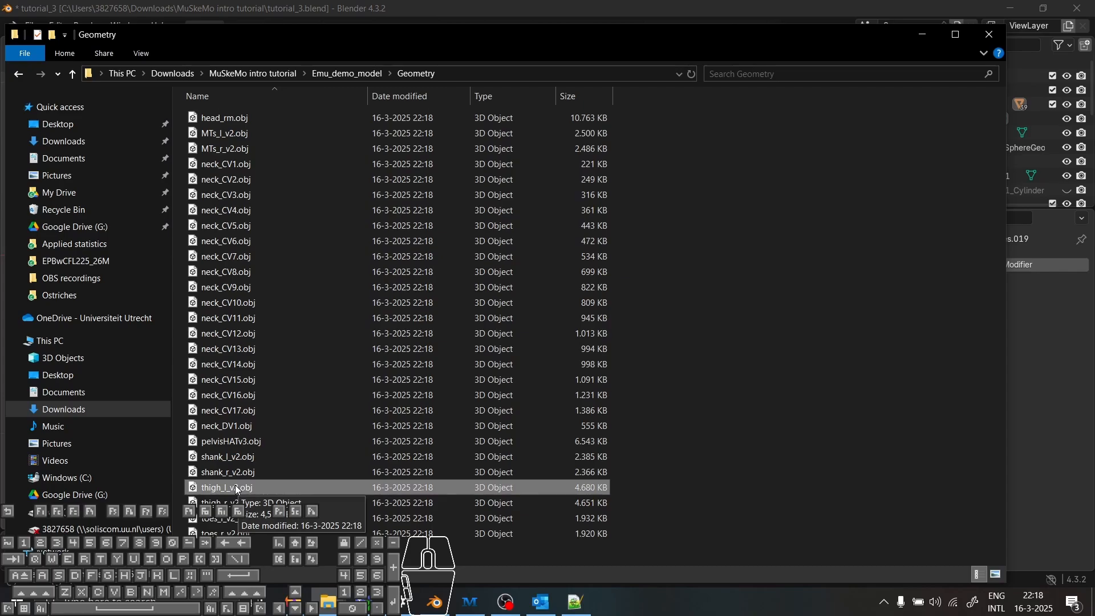
click(536, 11)
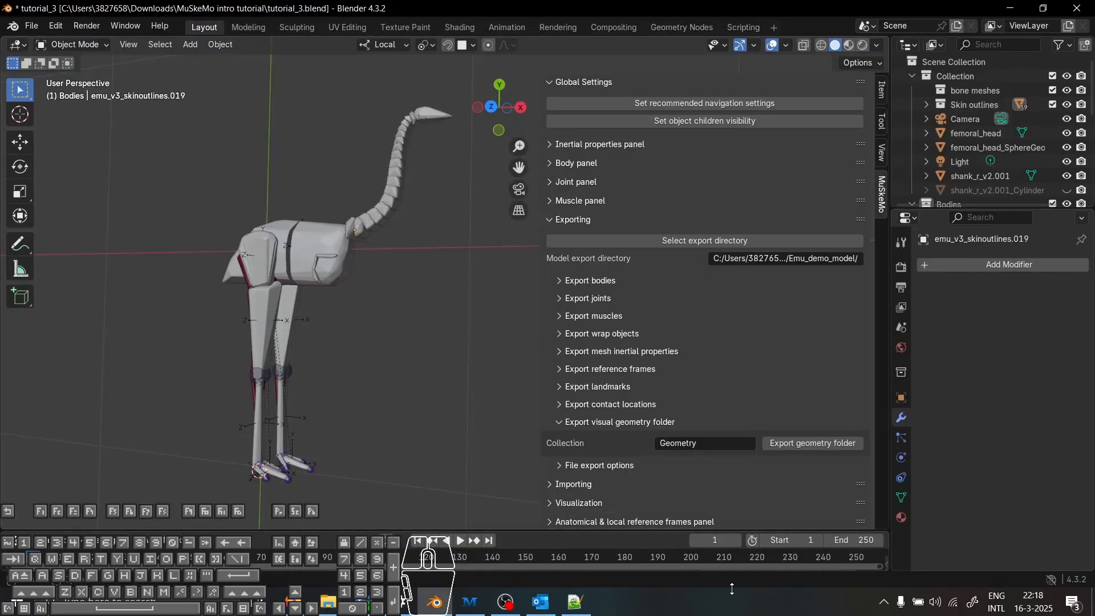
click(641, 422)
click(615, 441)
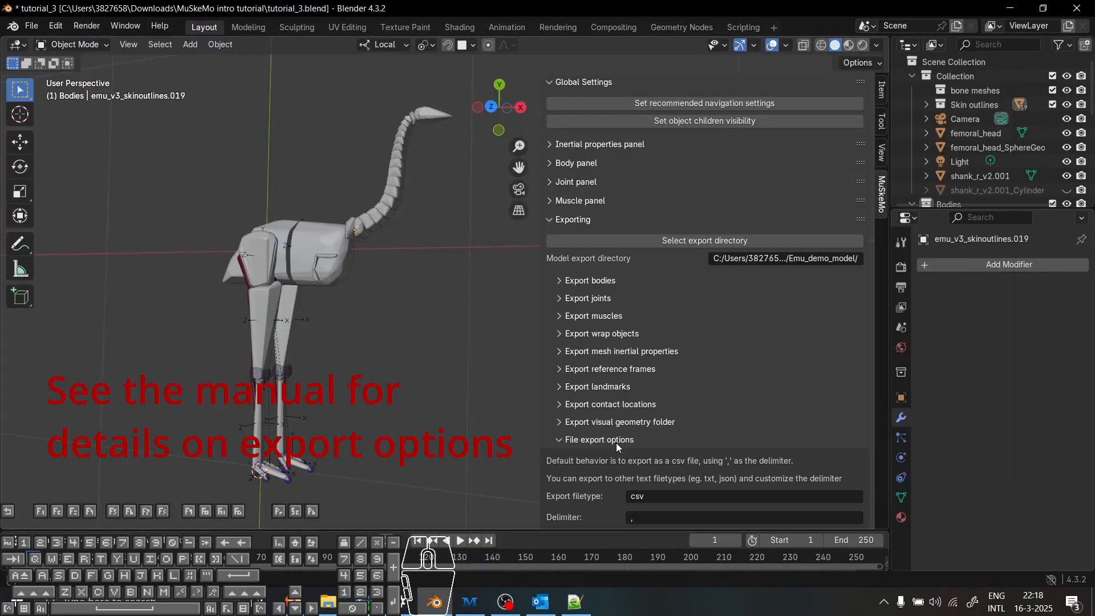
scroll(616, 440, down, 3)
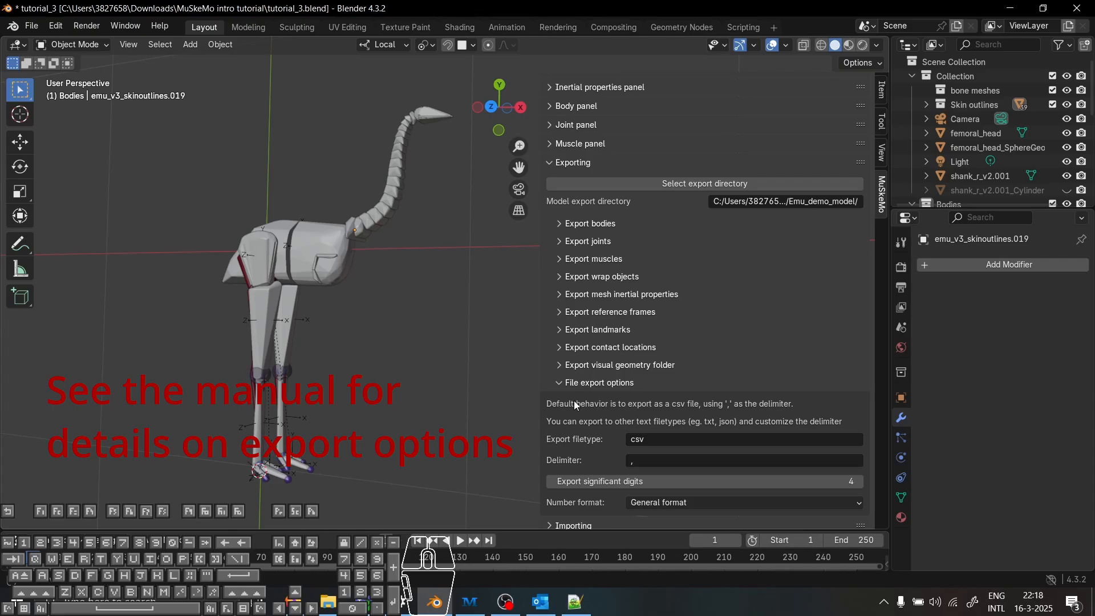
scroll(574, 401, down, 1)
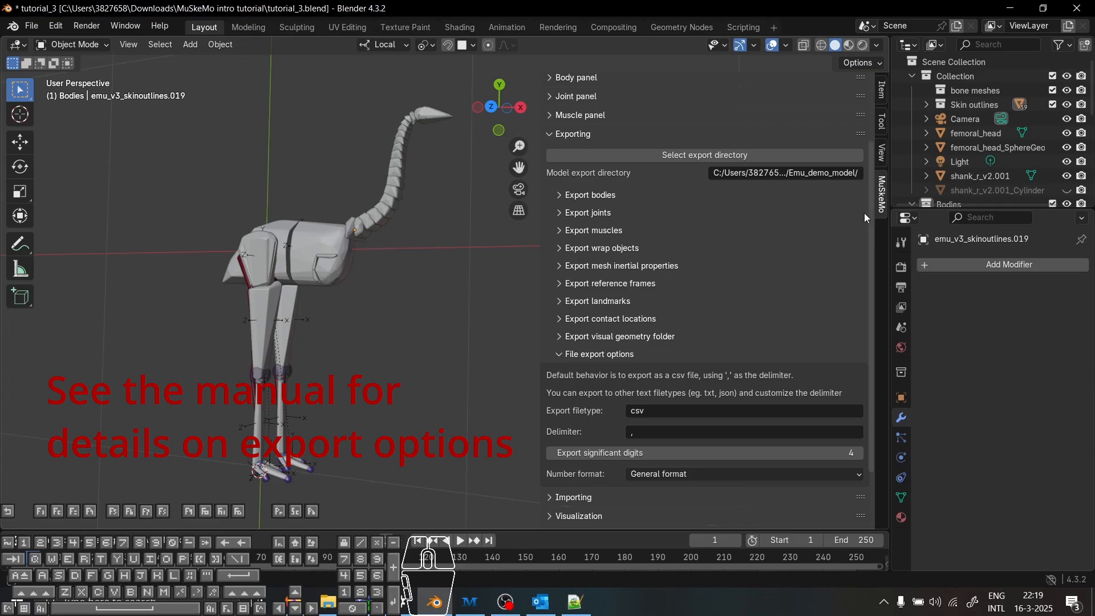
Hide the Skin outlines collection in the viewport to inspect the emu's skeleton and muscles
click(1067, 104)
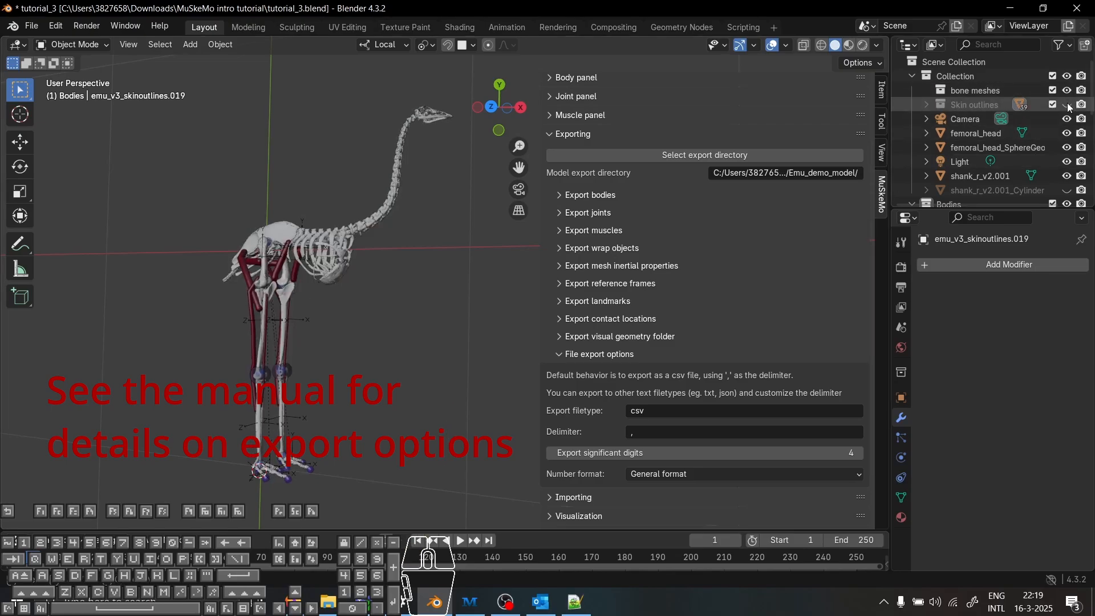
middle_drag(276, 265, 376, 358)
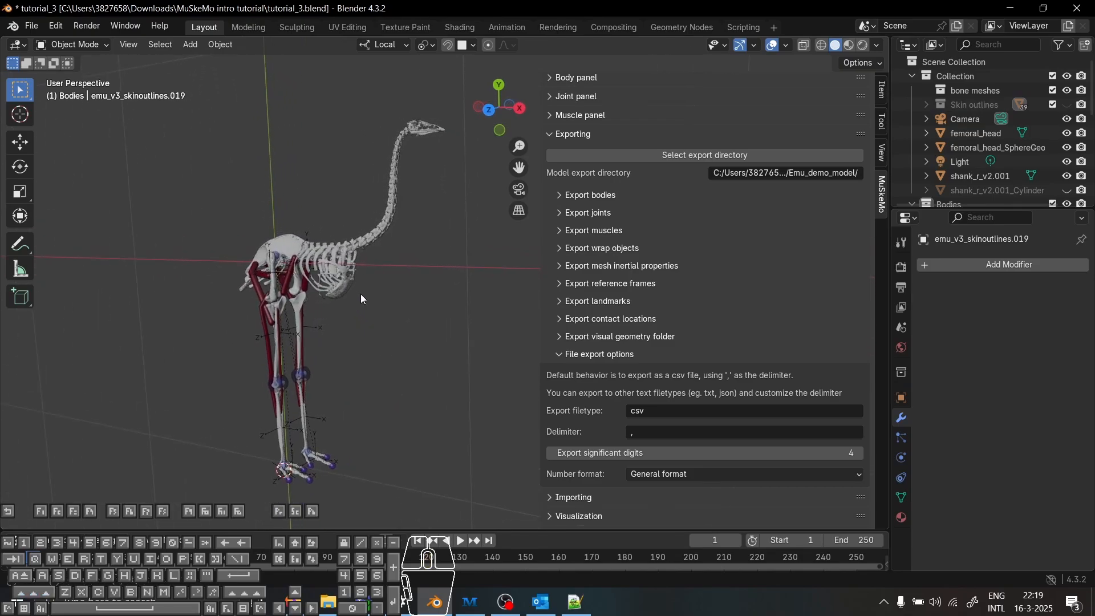